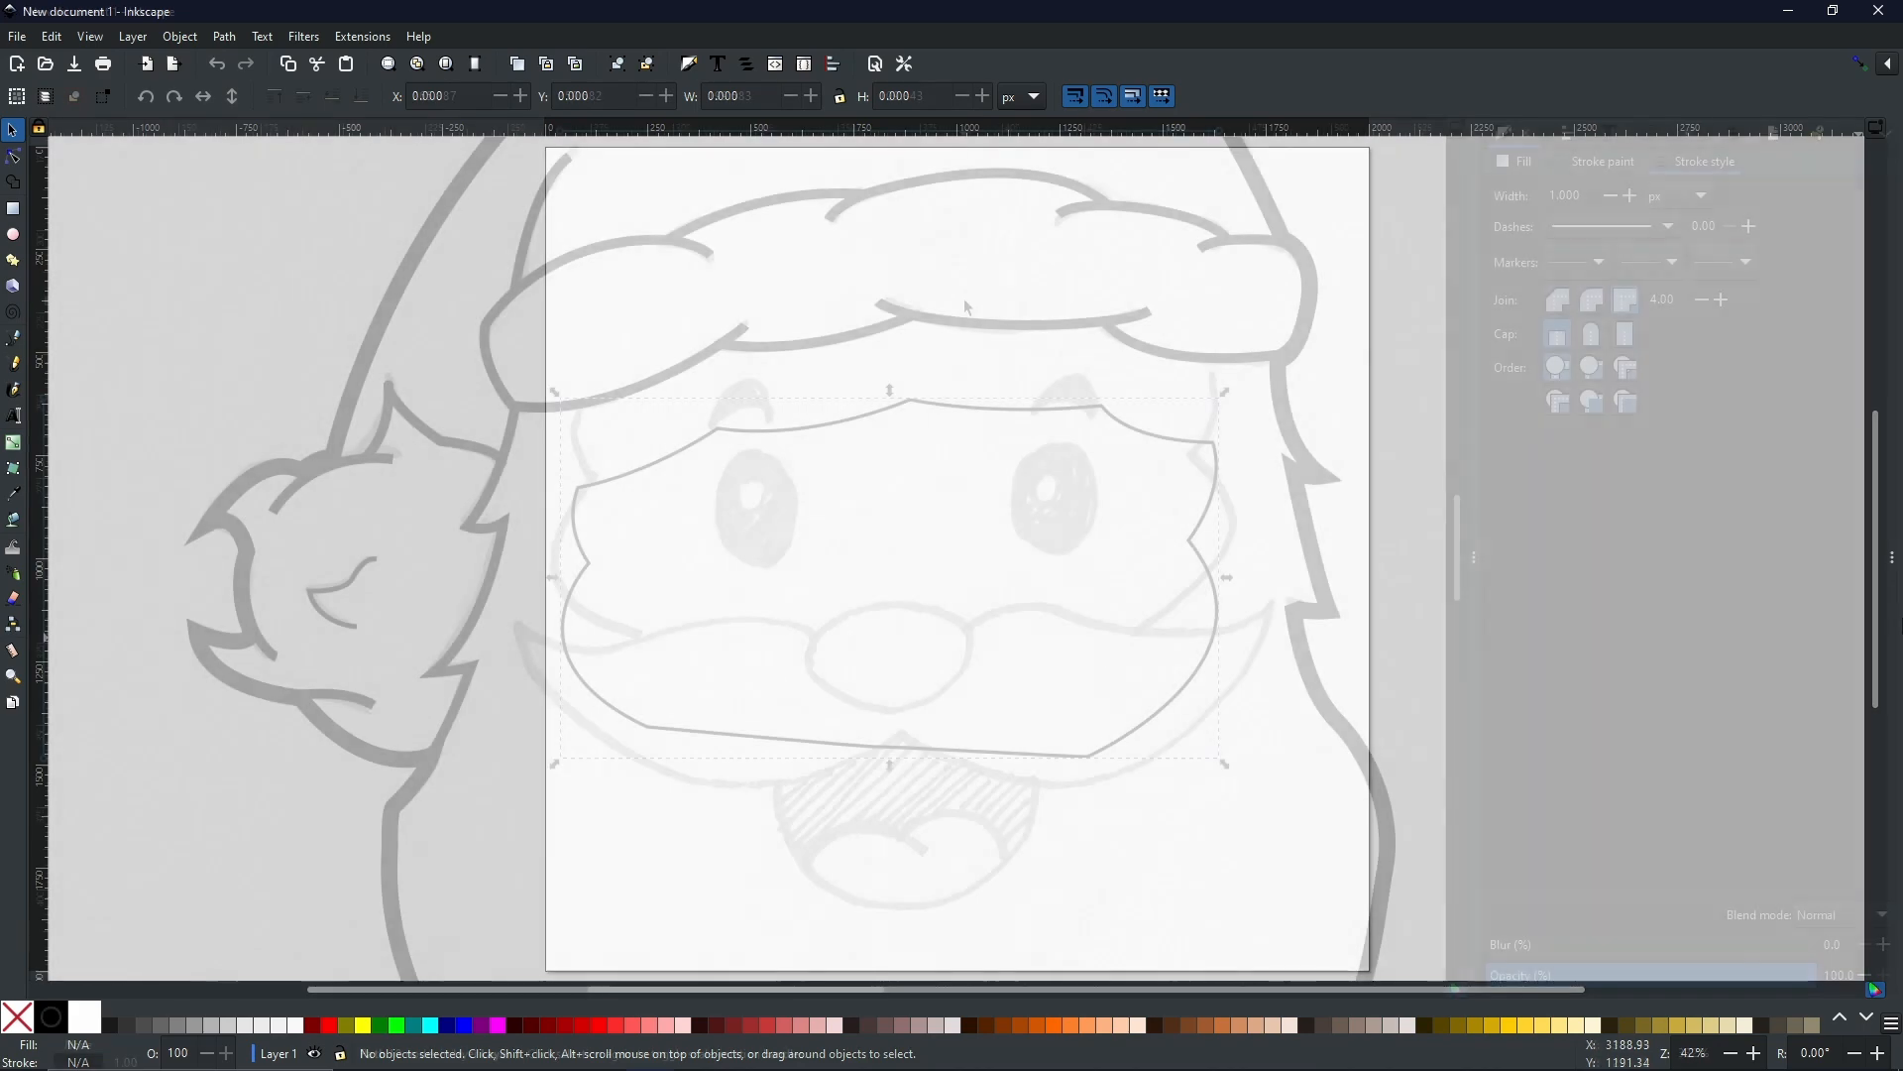
drag(947, 746, 947, 662)
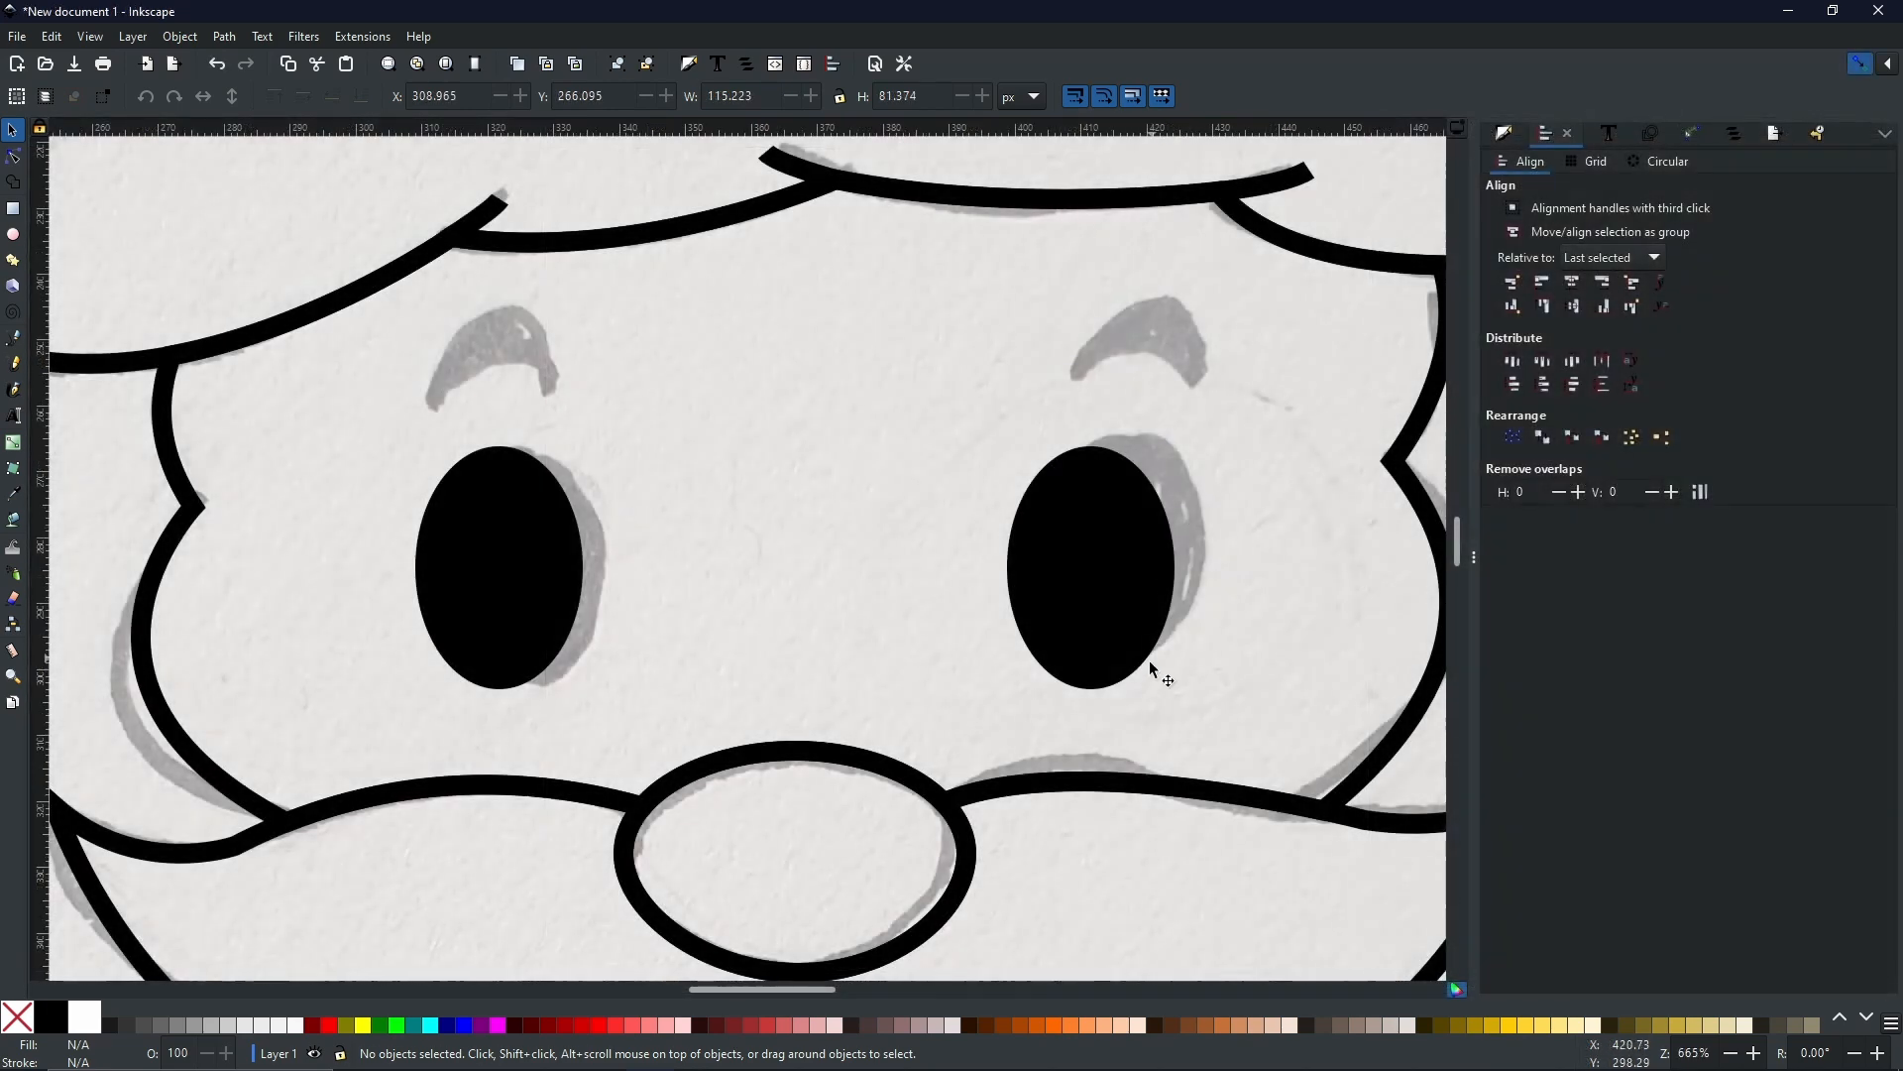
scroll(1123, 684, down, 4)
scroll(1091, 716, up, 1)
drag(979, 655, 794, 392)
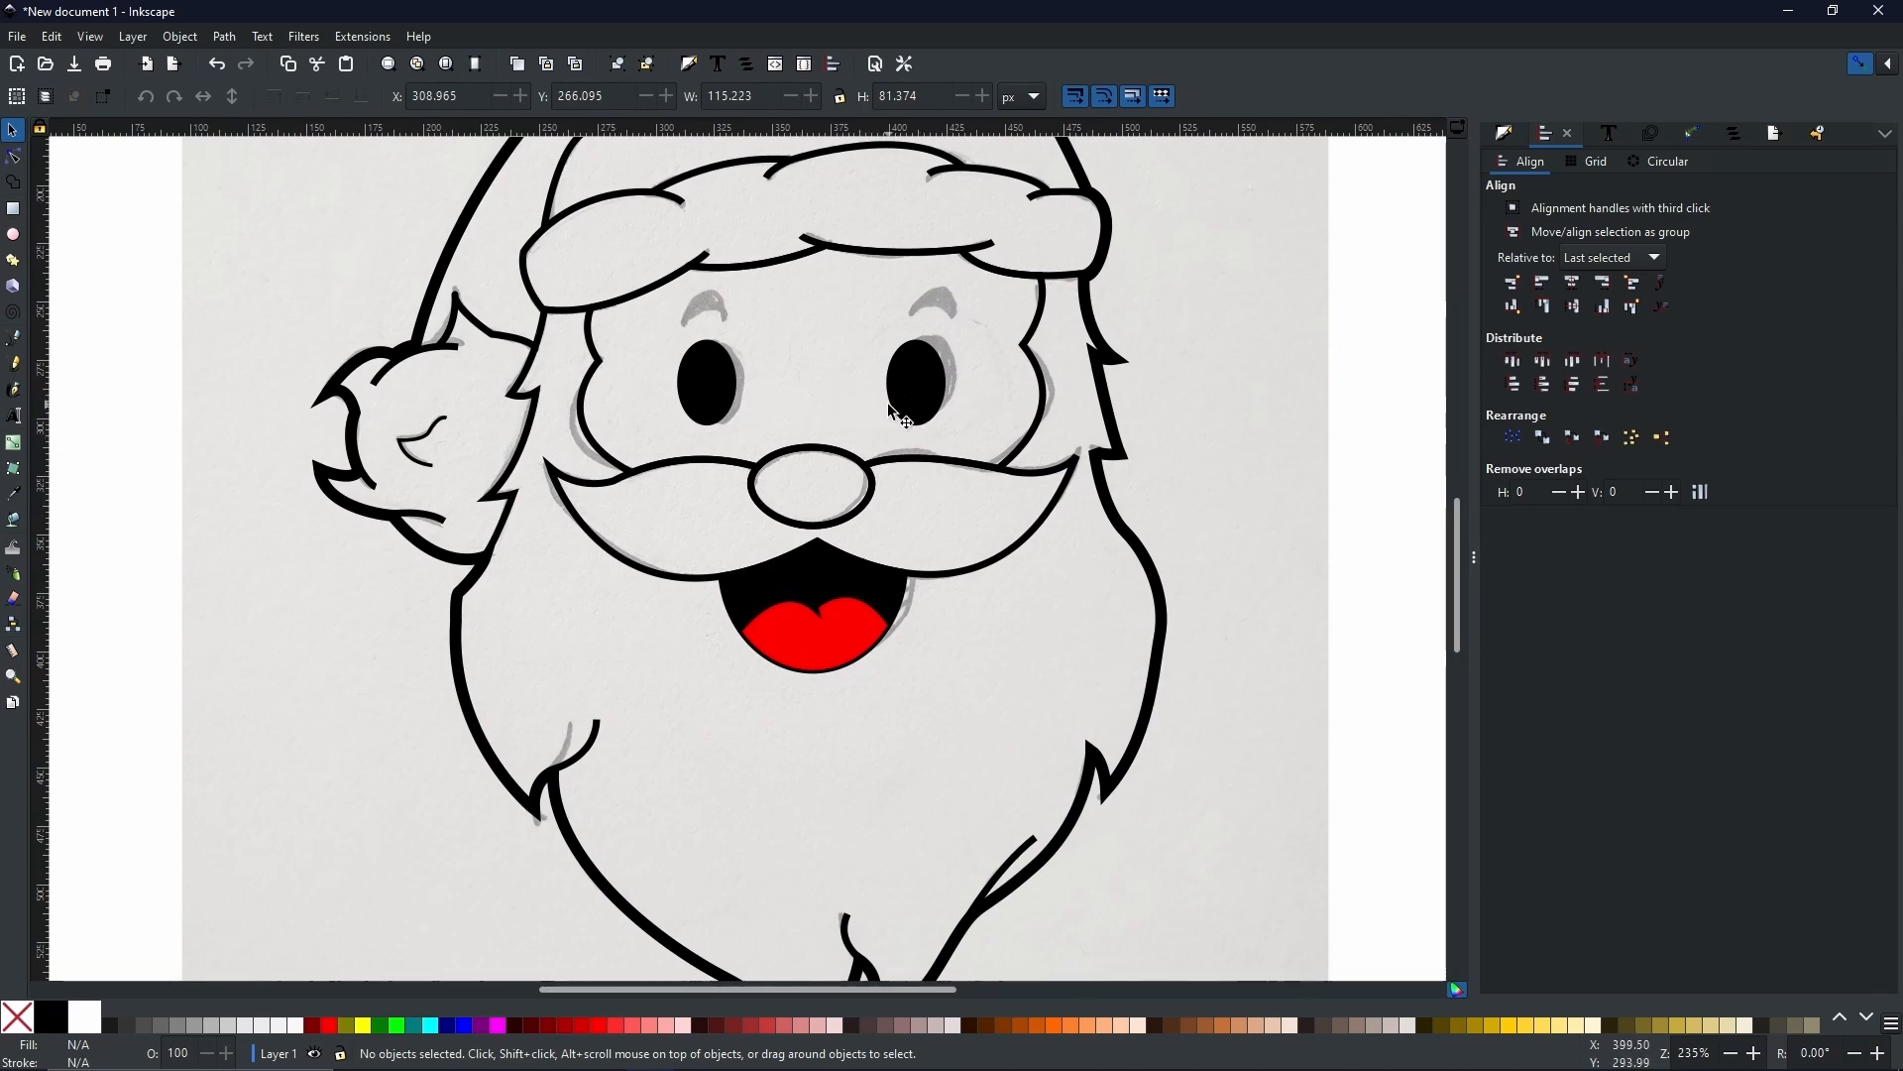
scroll(768, 291, up, 3)
click(637, 520)
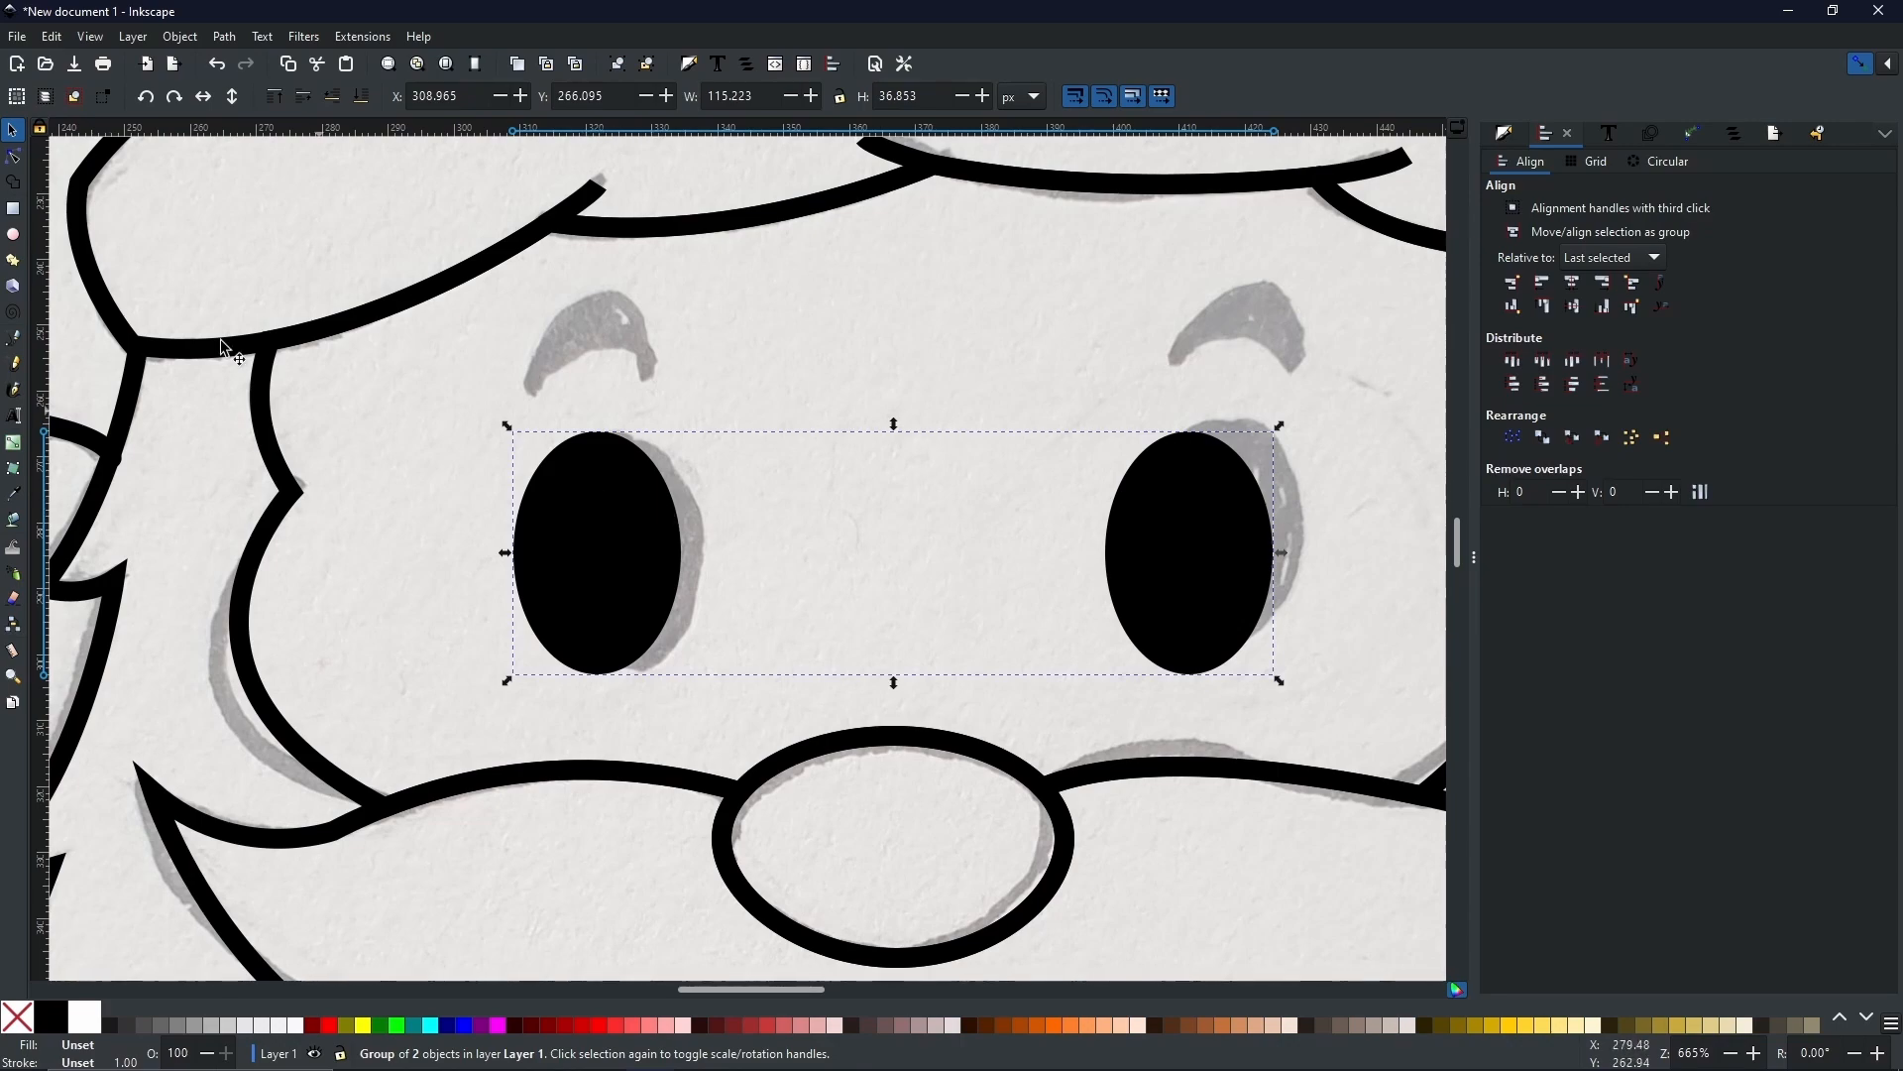
ctrl+click(629, 536)
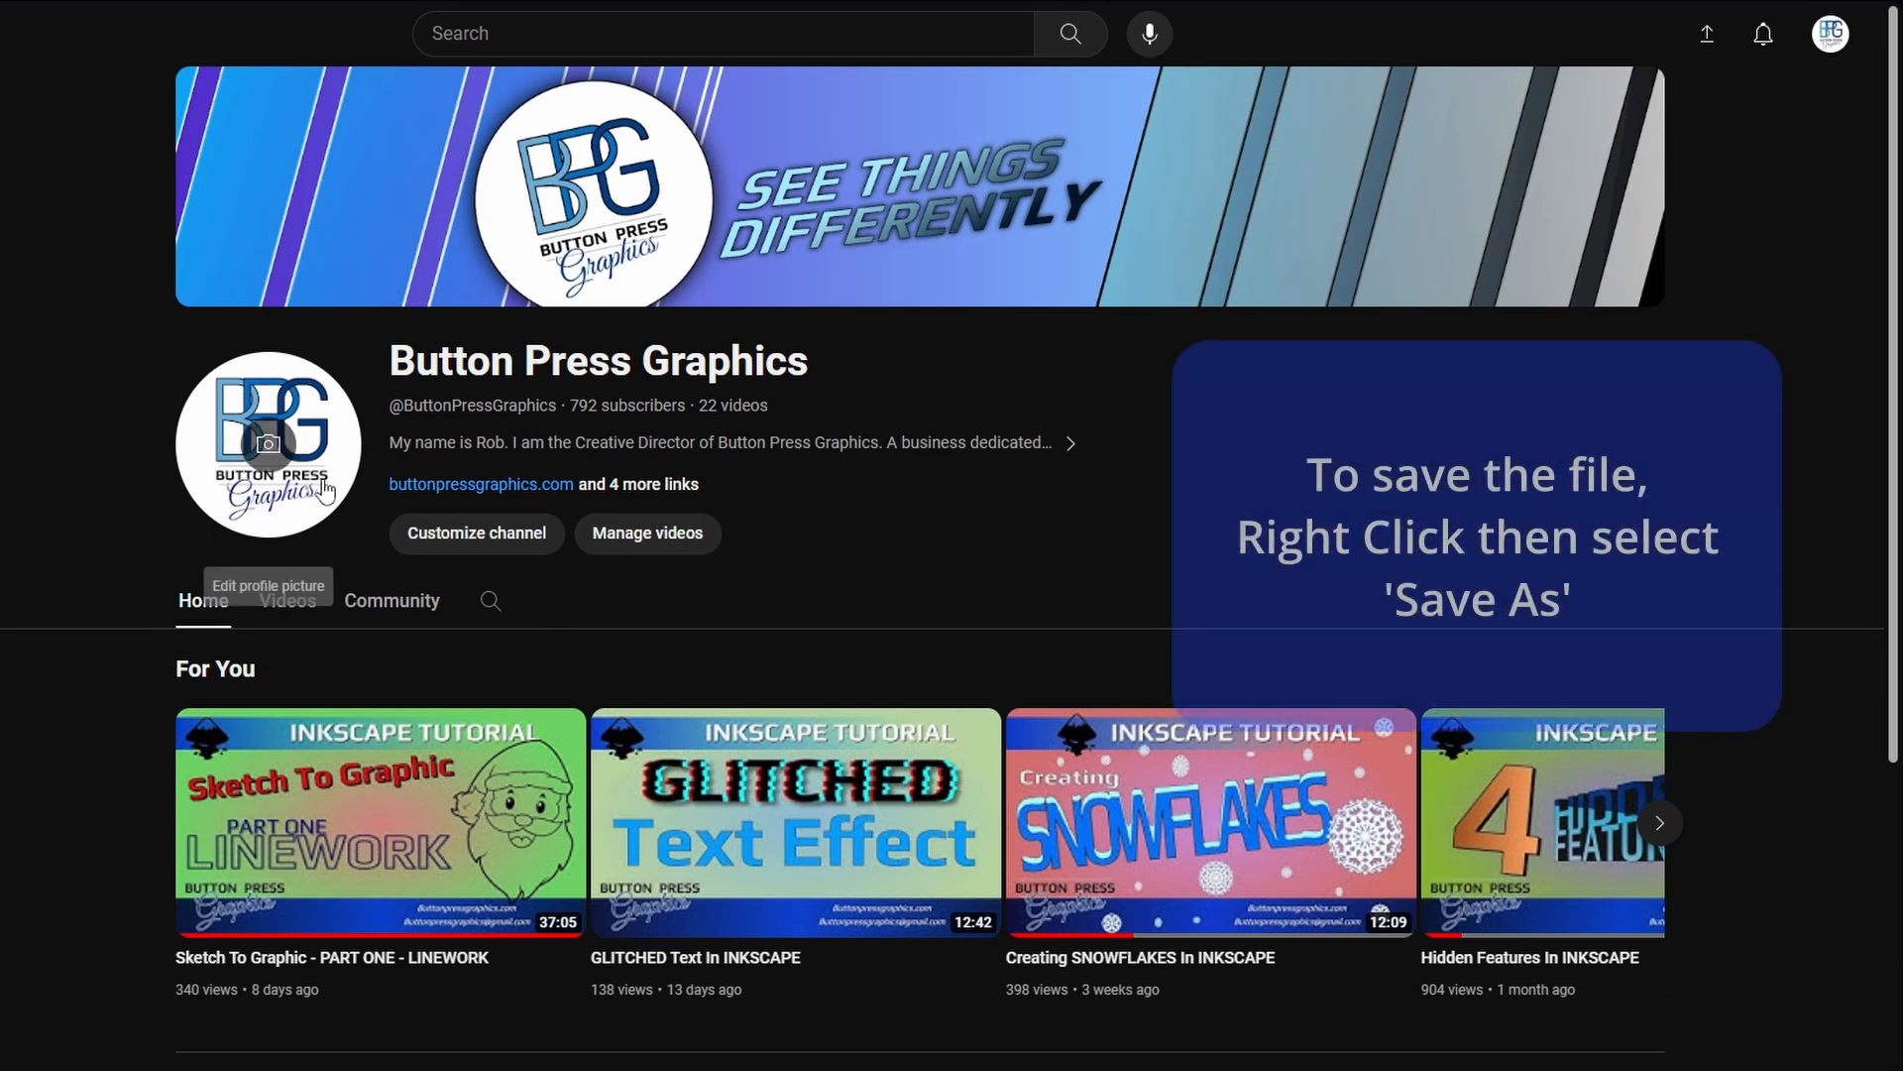
- Open the Button Press Graphics channel's Community posts in the browser and look for the file post
click(414, 607)
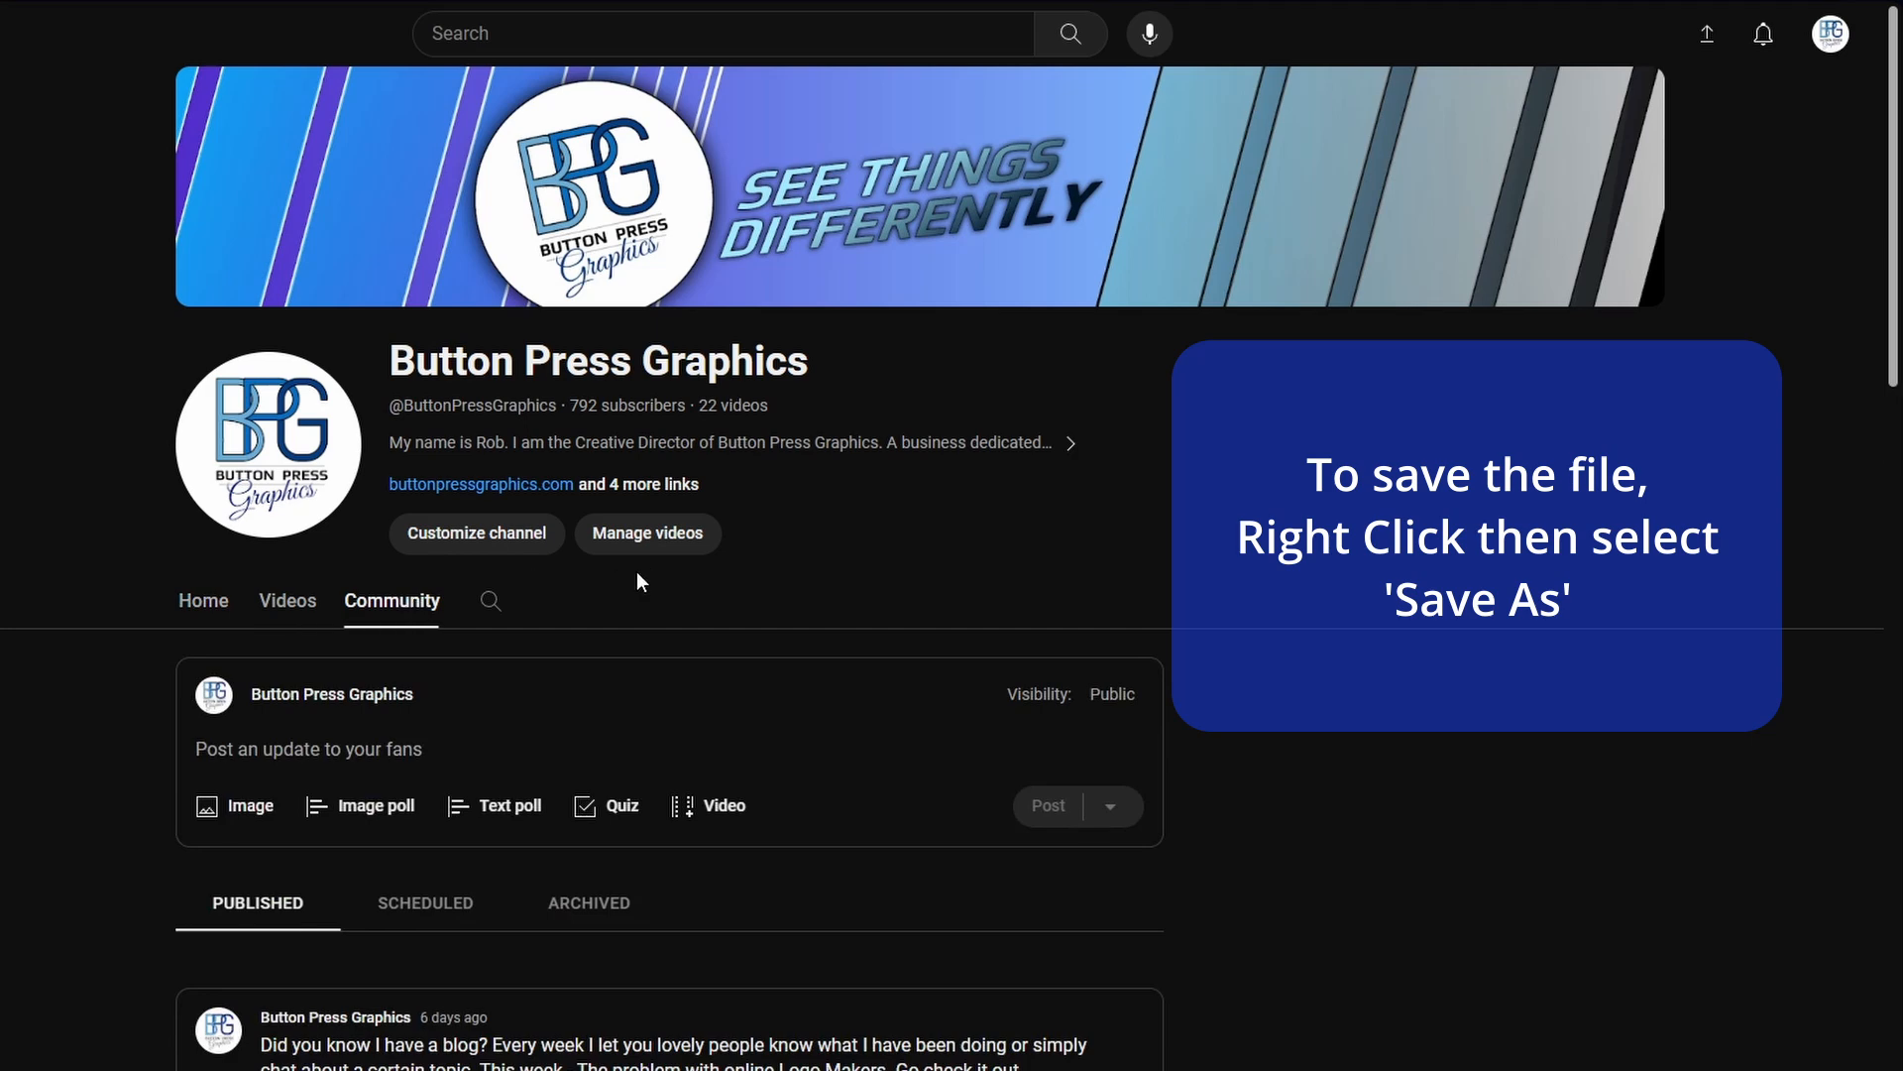
scroll(574, 651, down, 10)
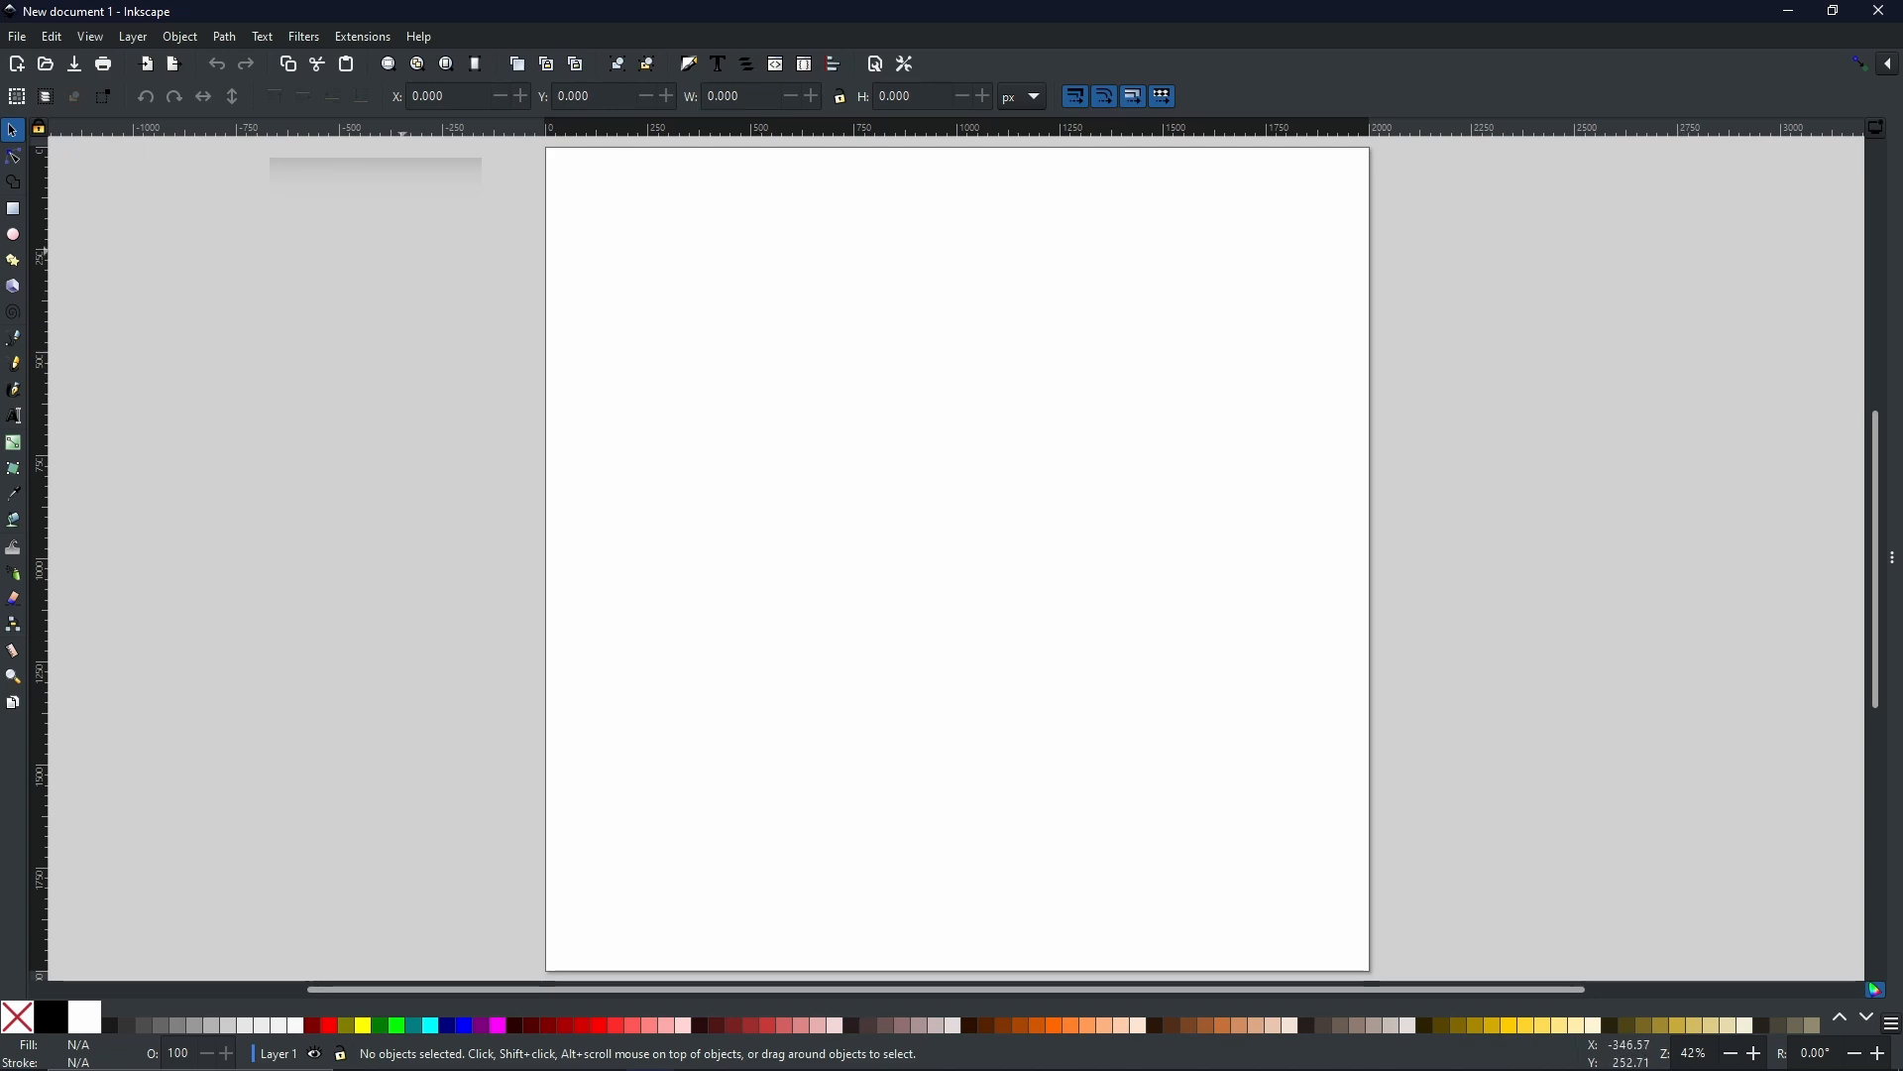
- Switch to Inkscape and open the recent document Santa.svg
click(18, 42)
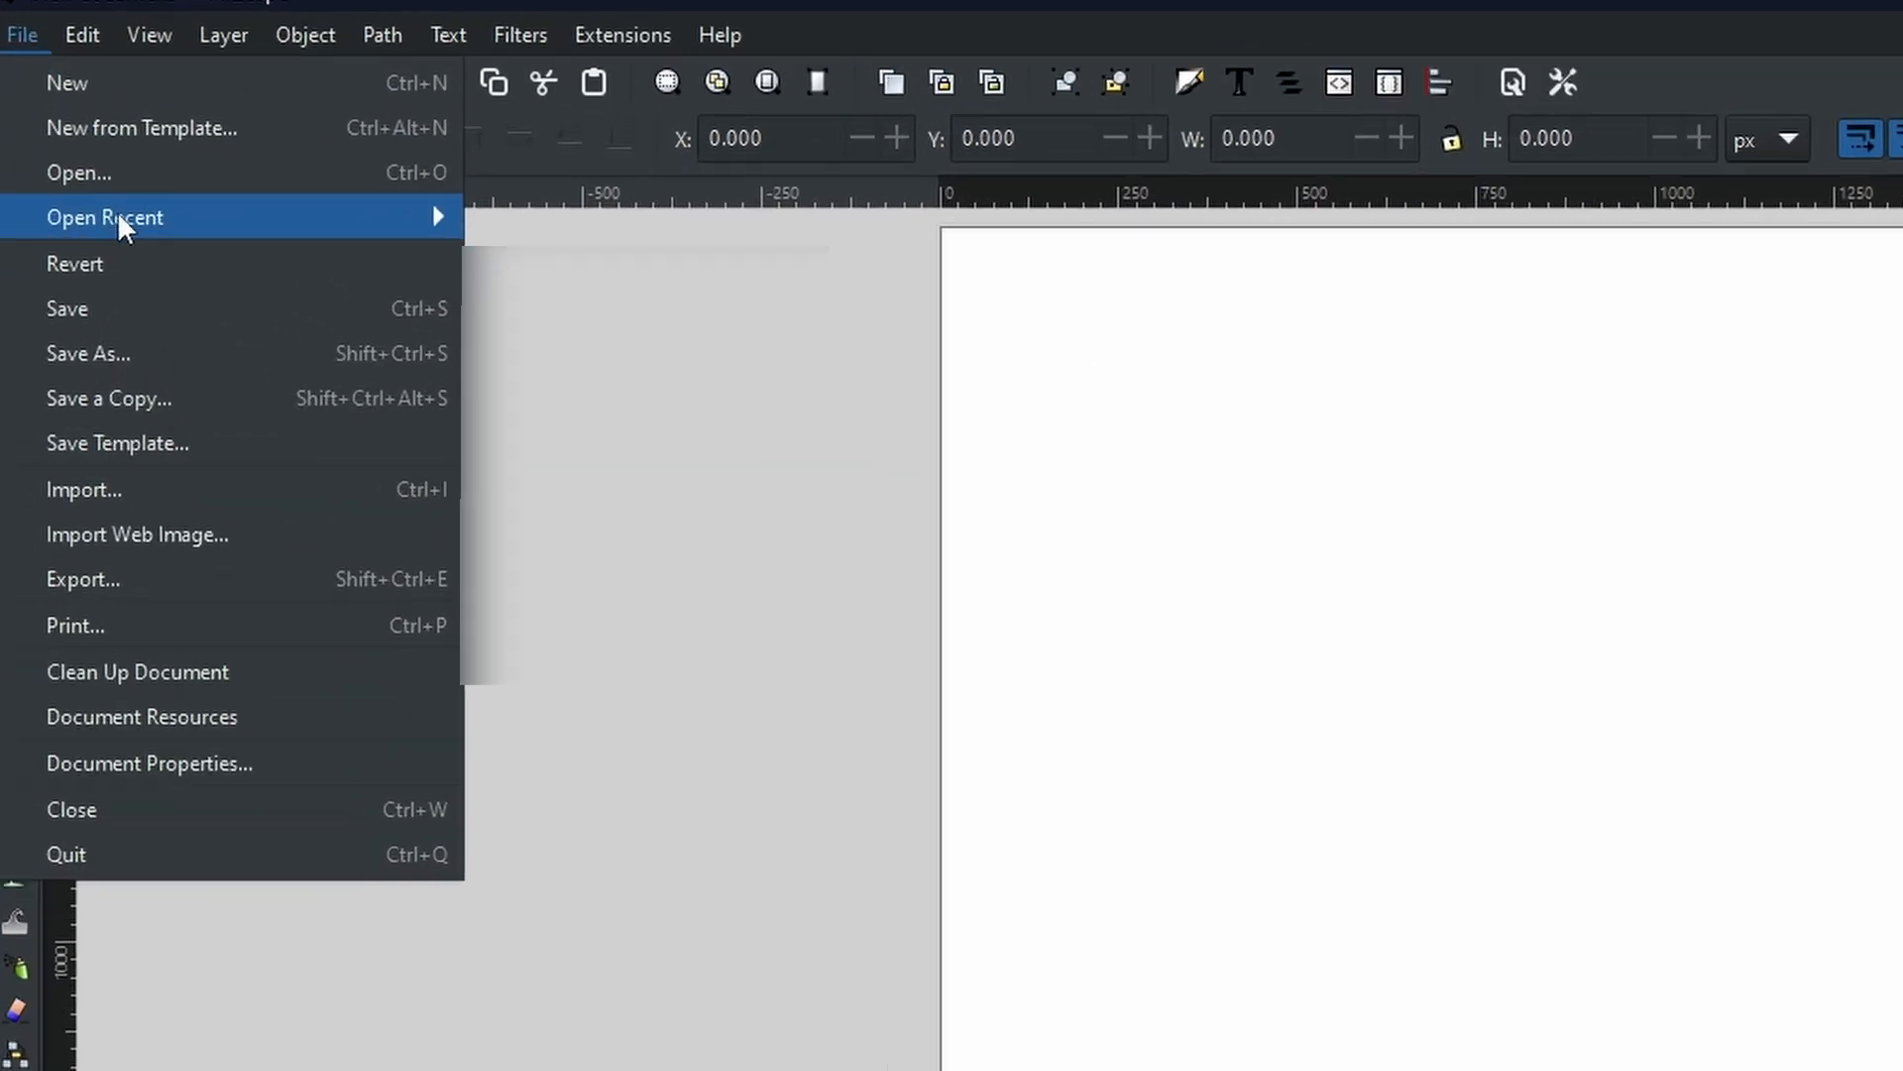
mouse_move(76, 144)
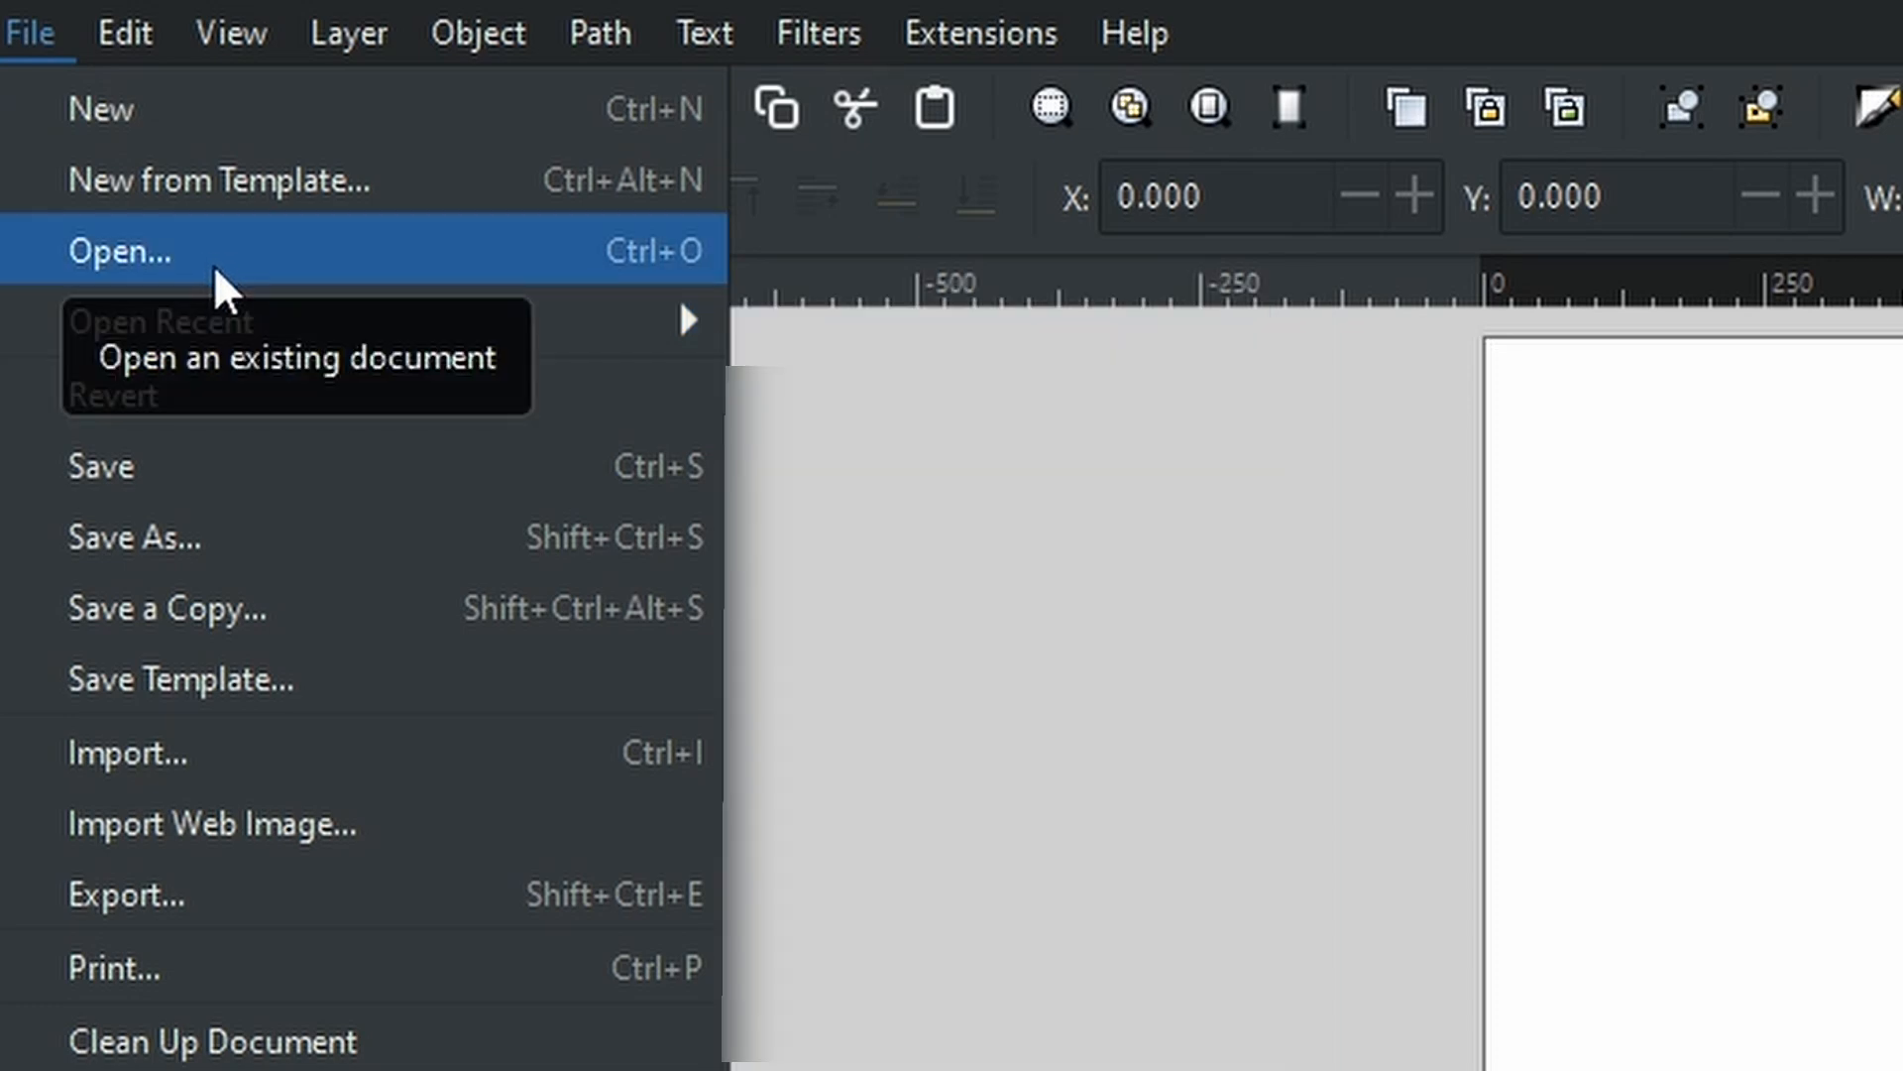
mouse_move(212, 331)
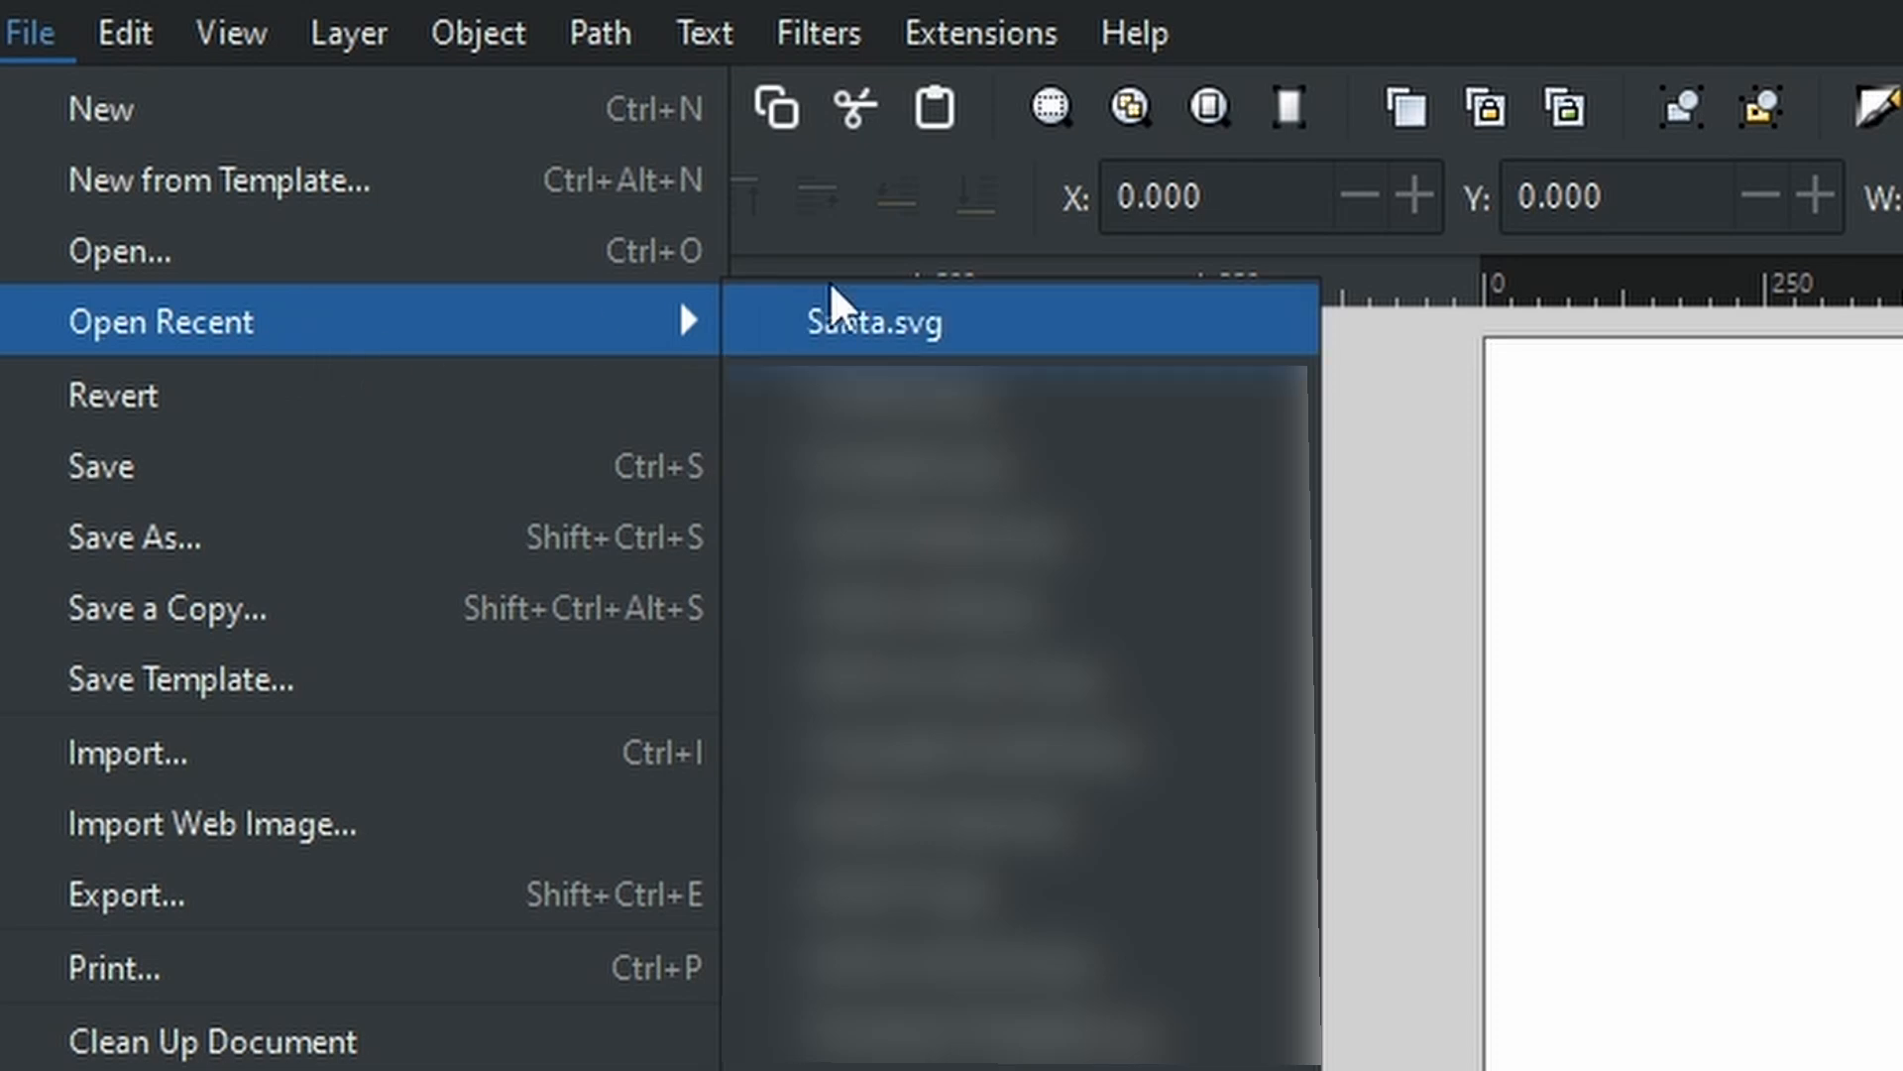
click(991, 324)
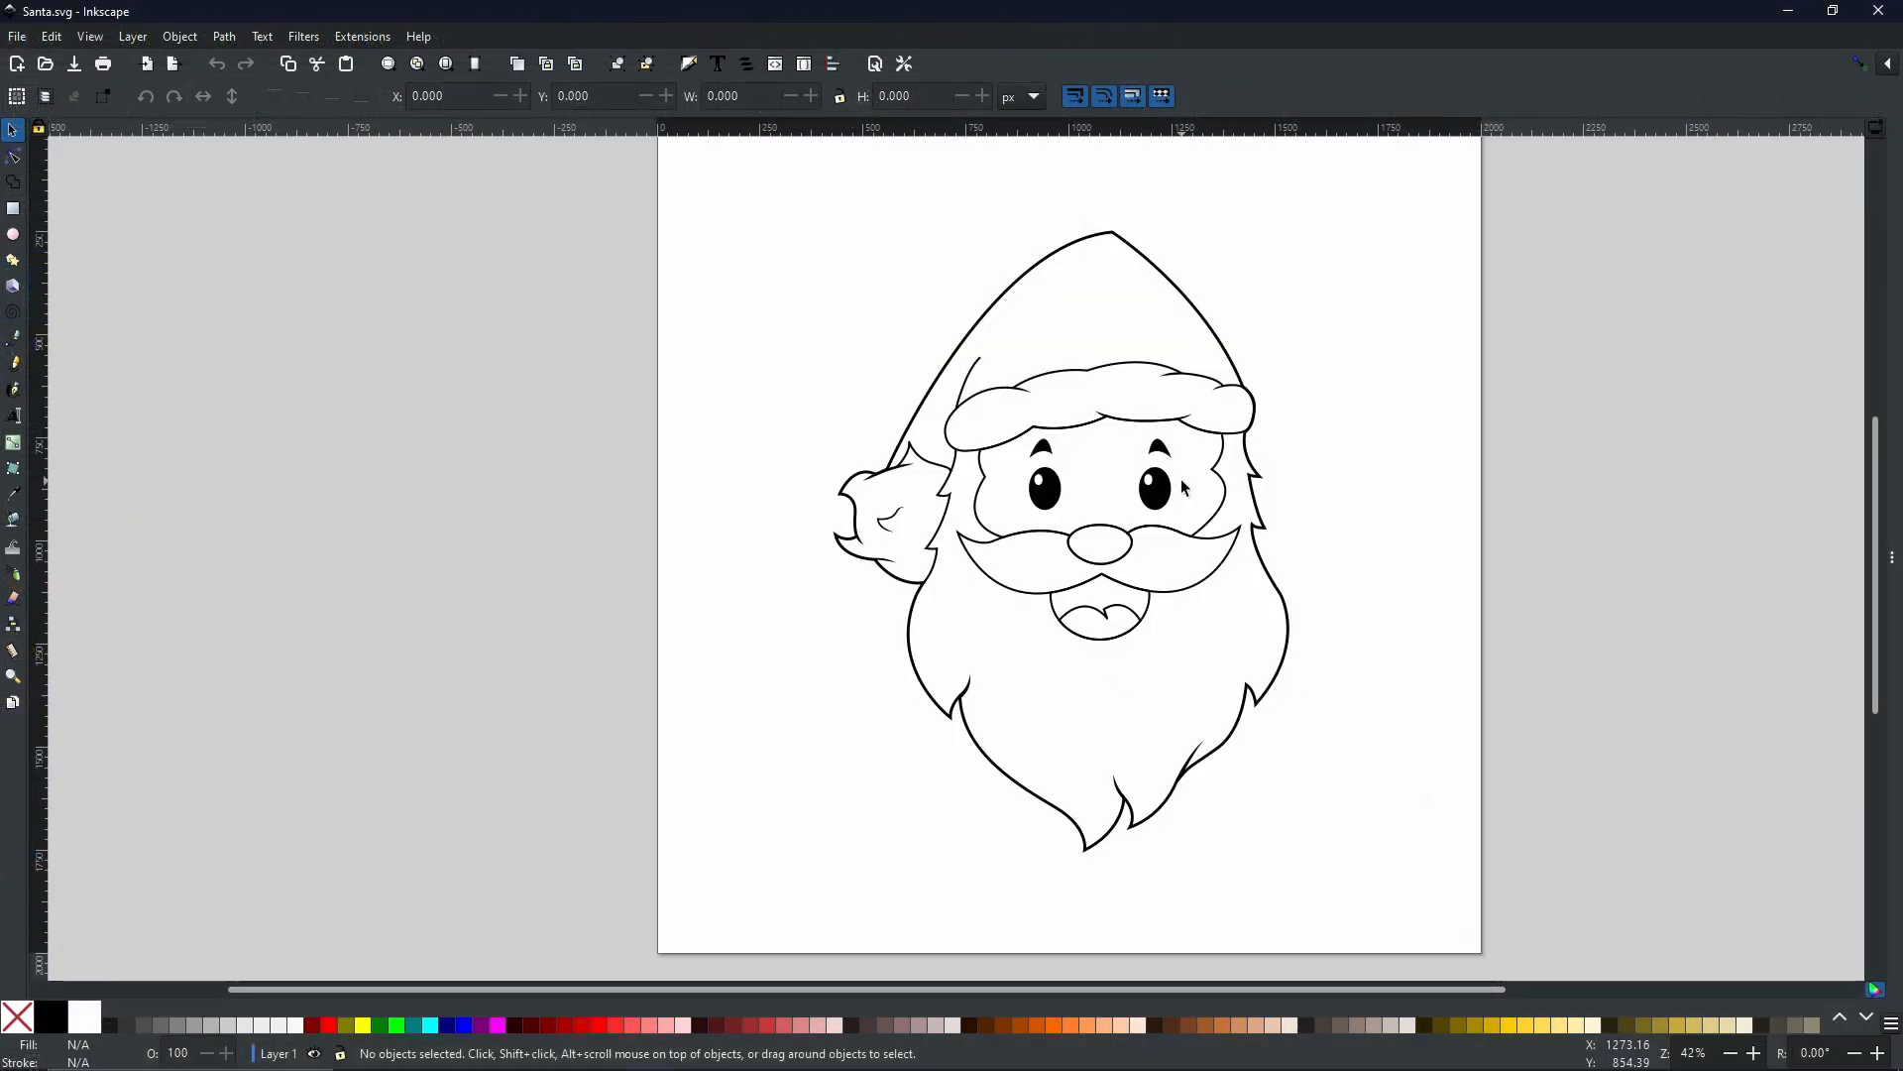
- Select the outline of the hat's fur brim and show the document's list of layers and objects
click(1190, 424)
click(905, 469)
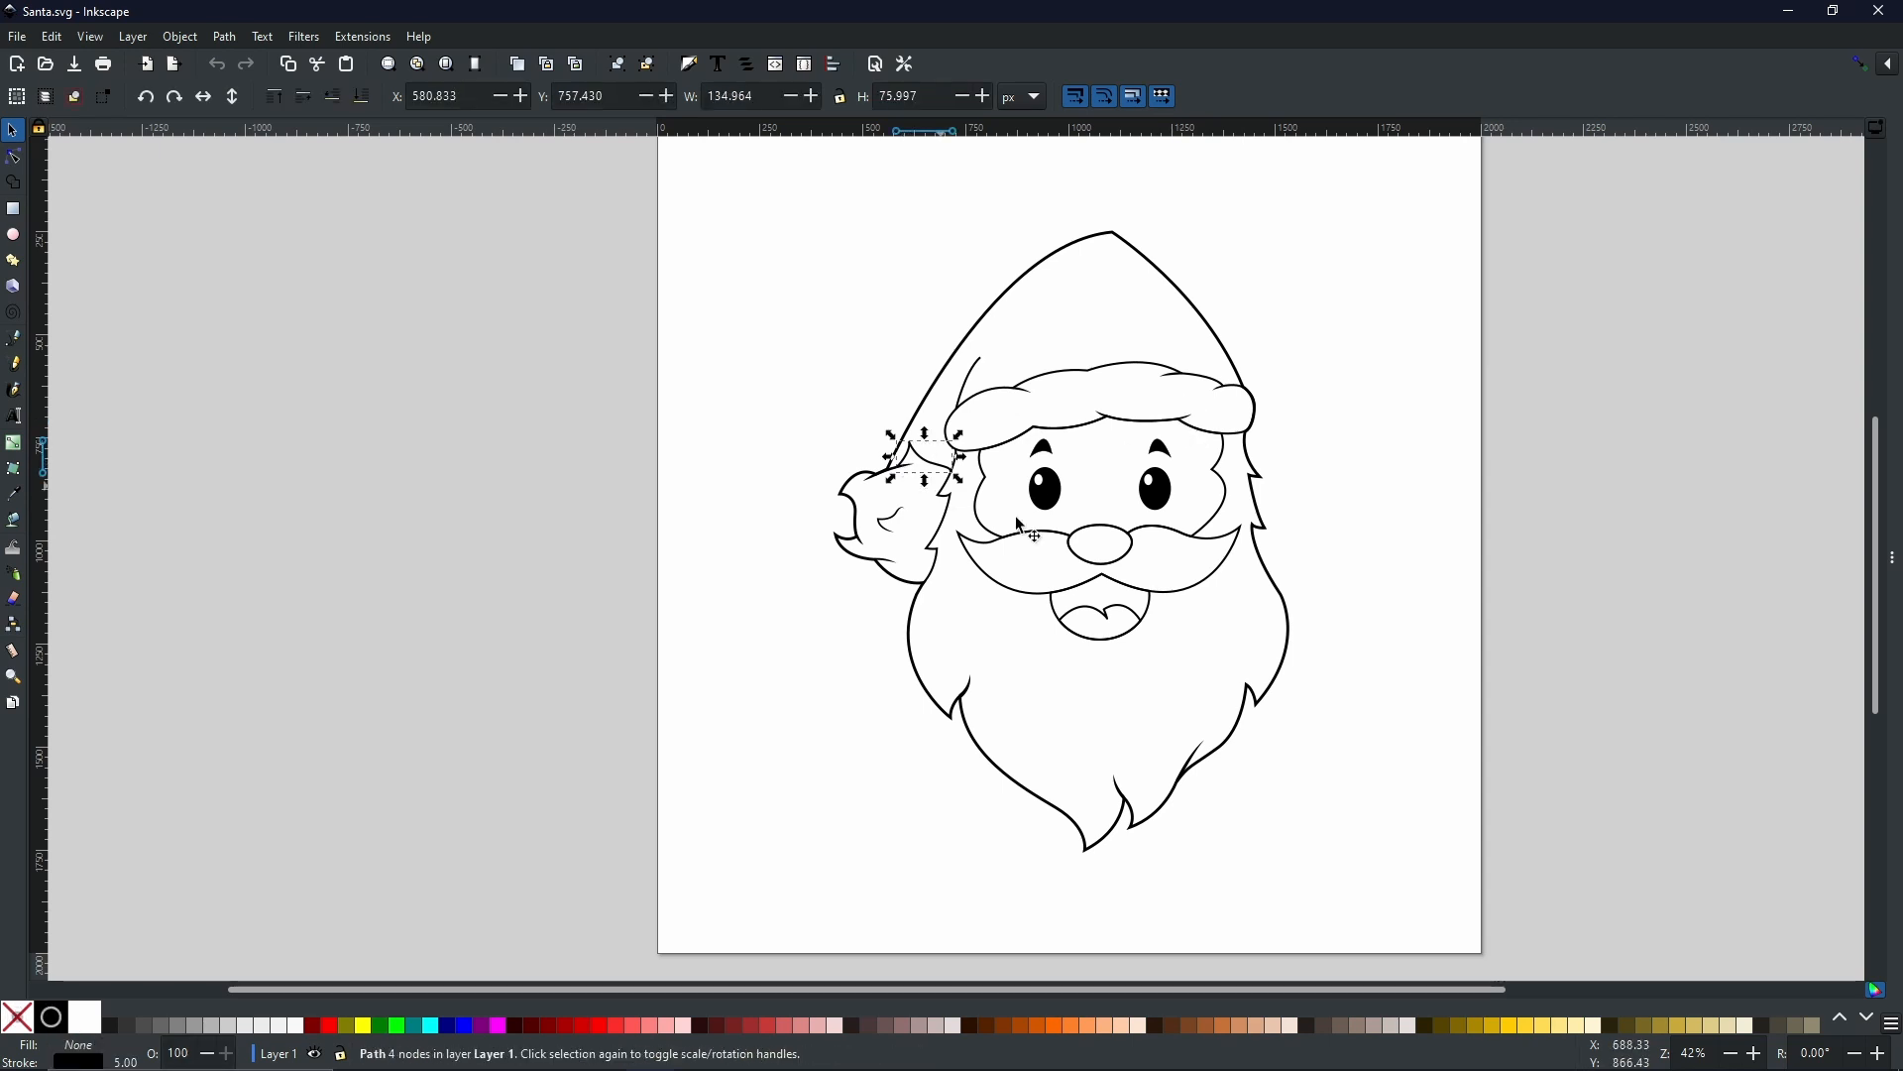
click(1103, 615)
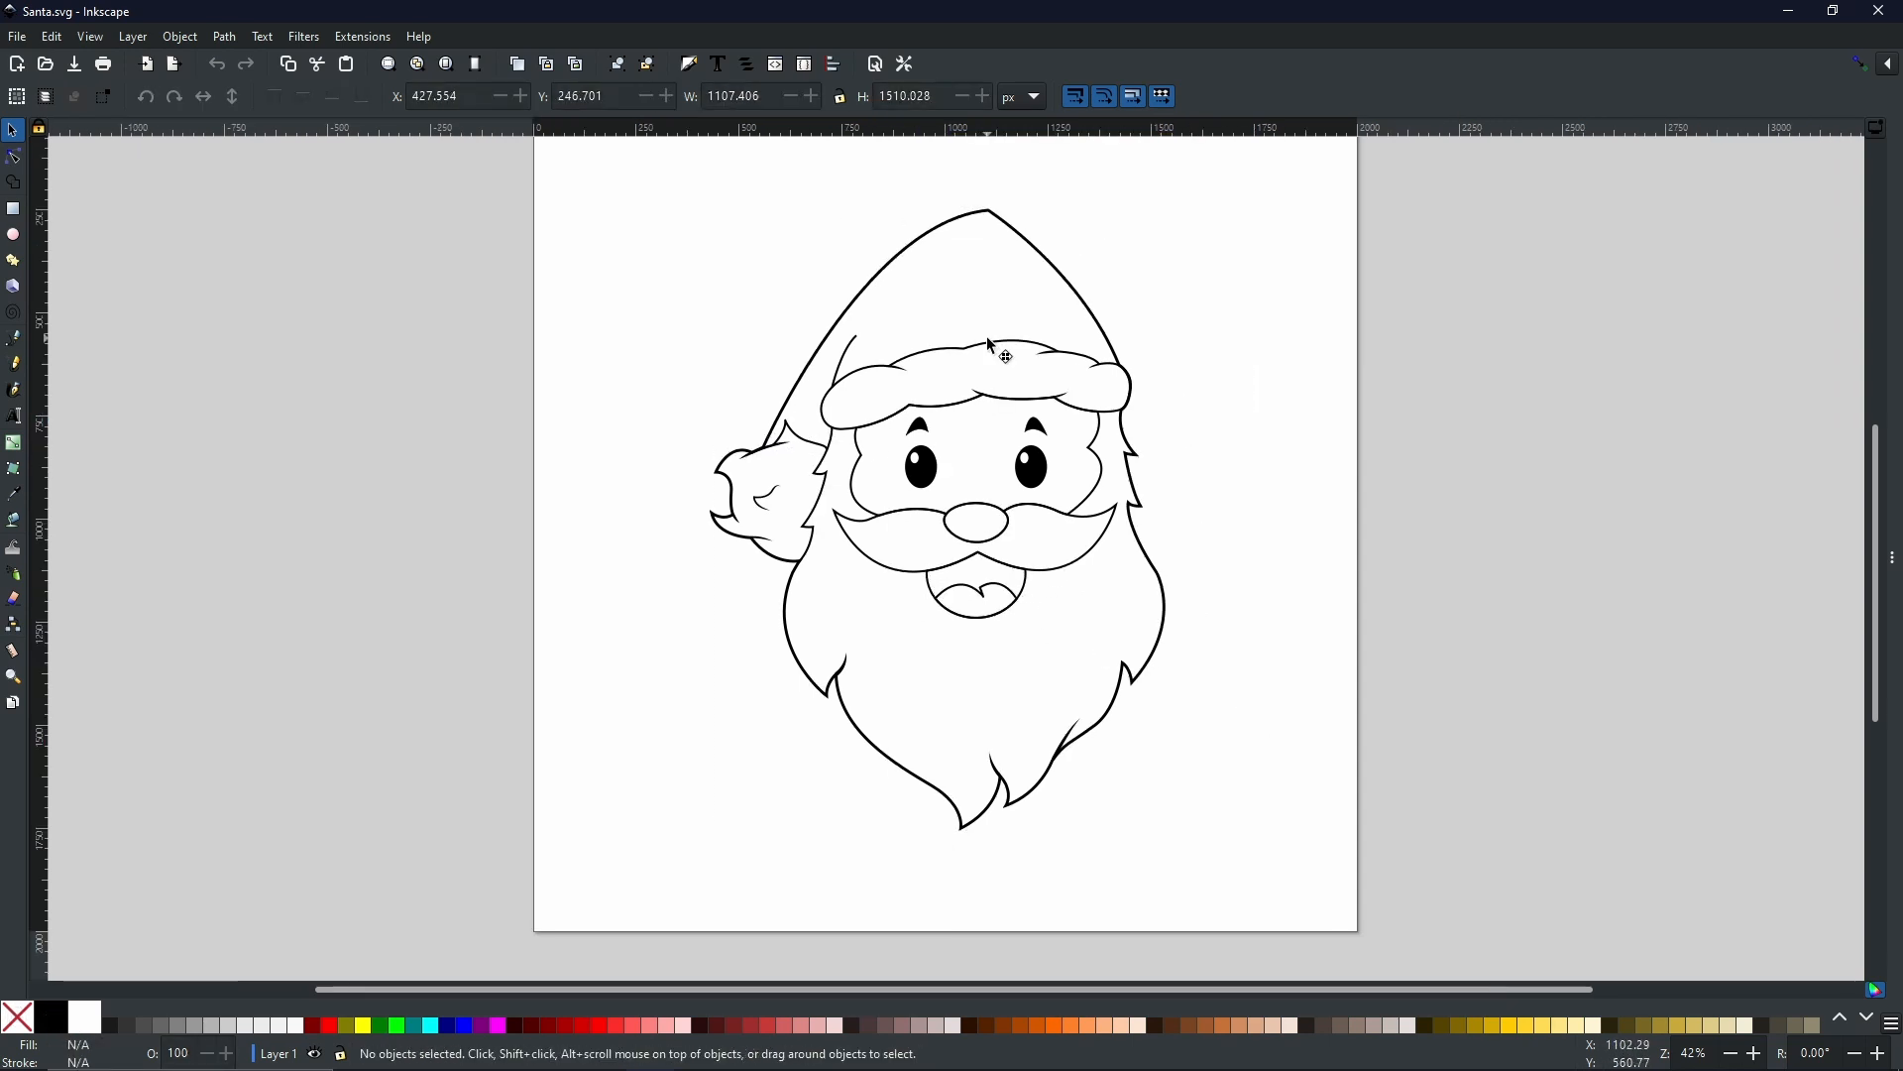
click(988, 342)
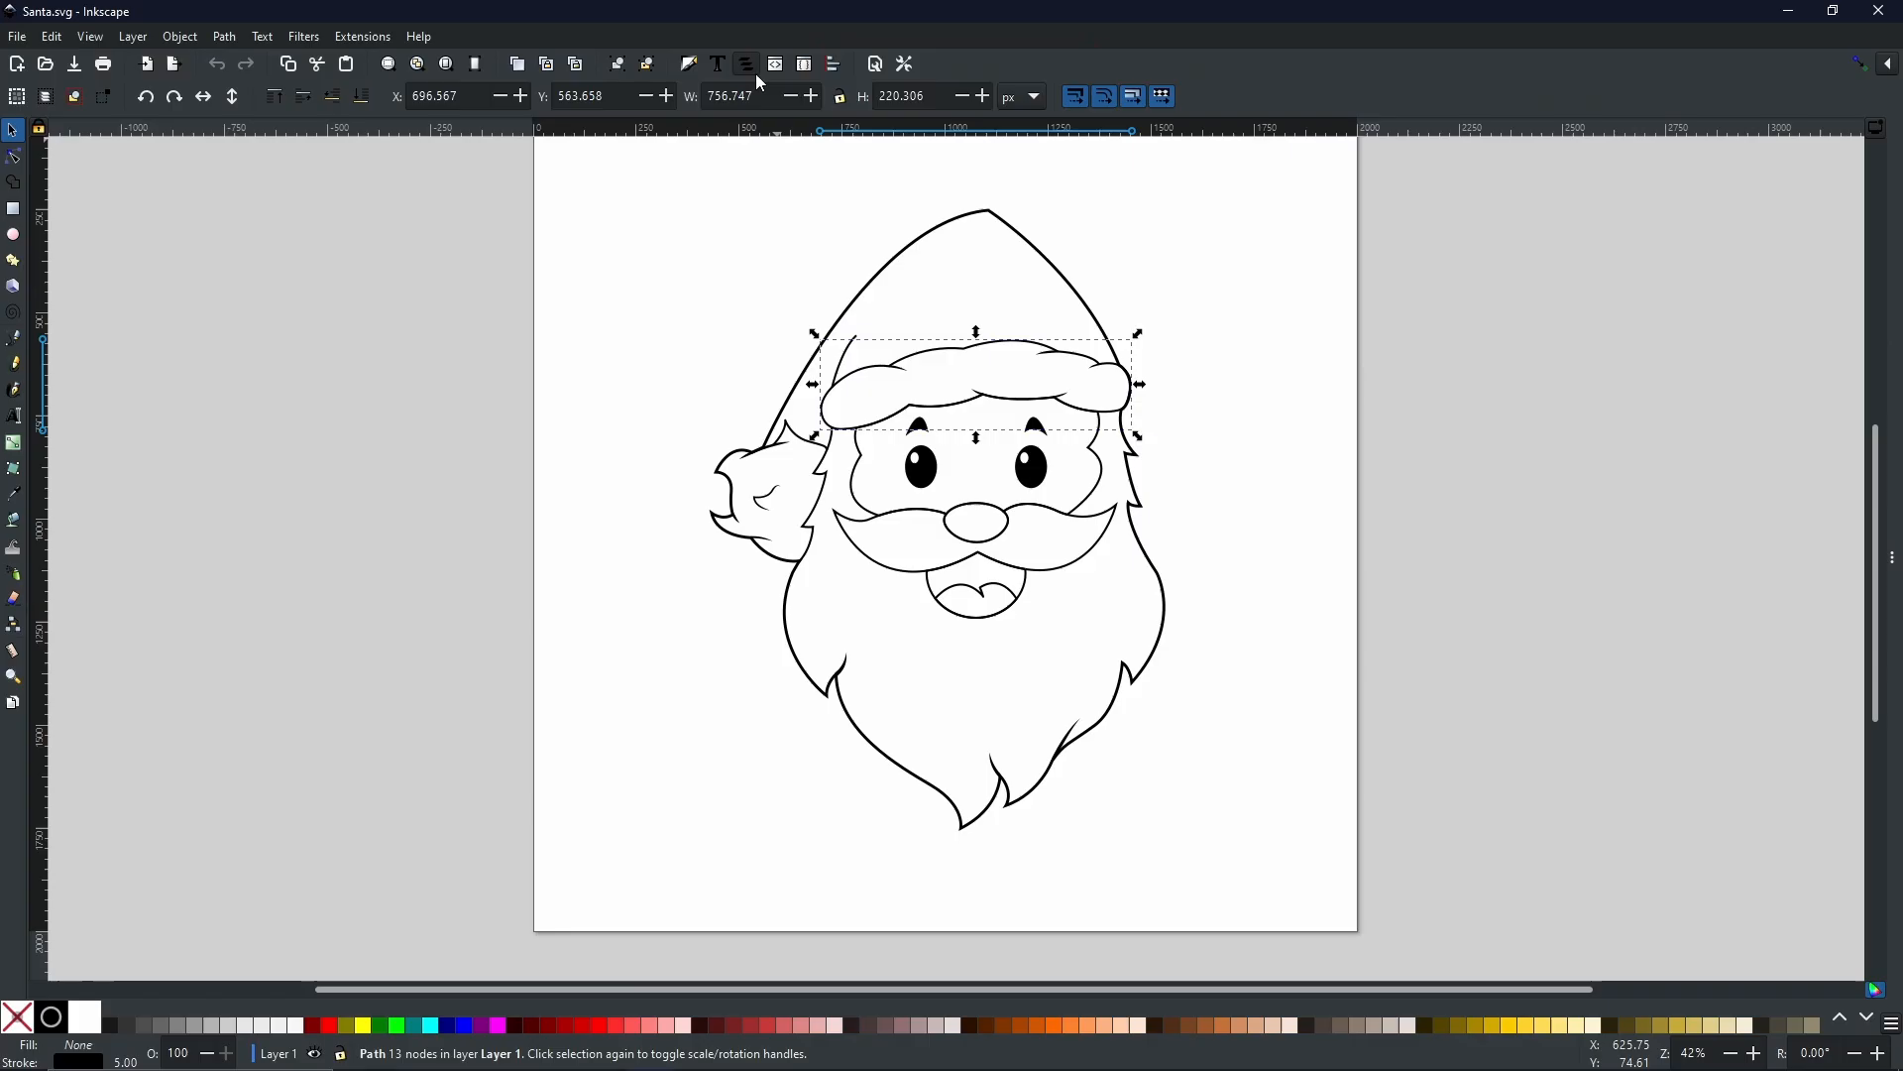
click(759, 77)
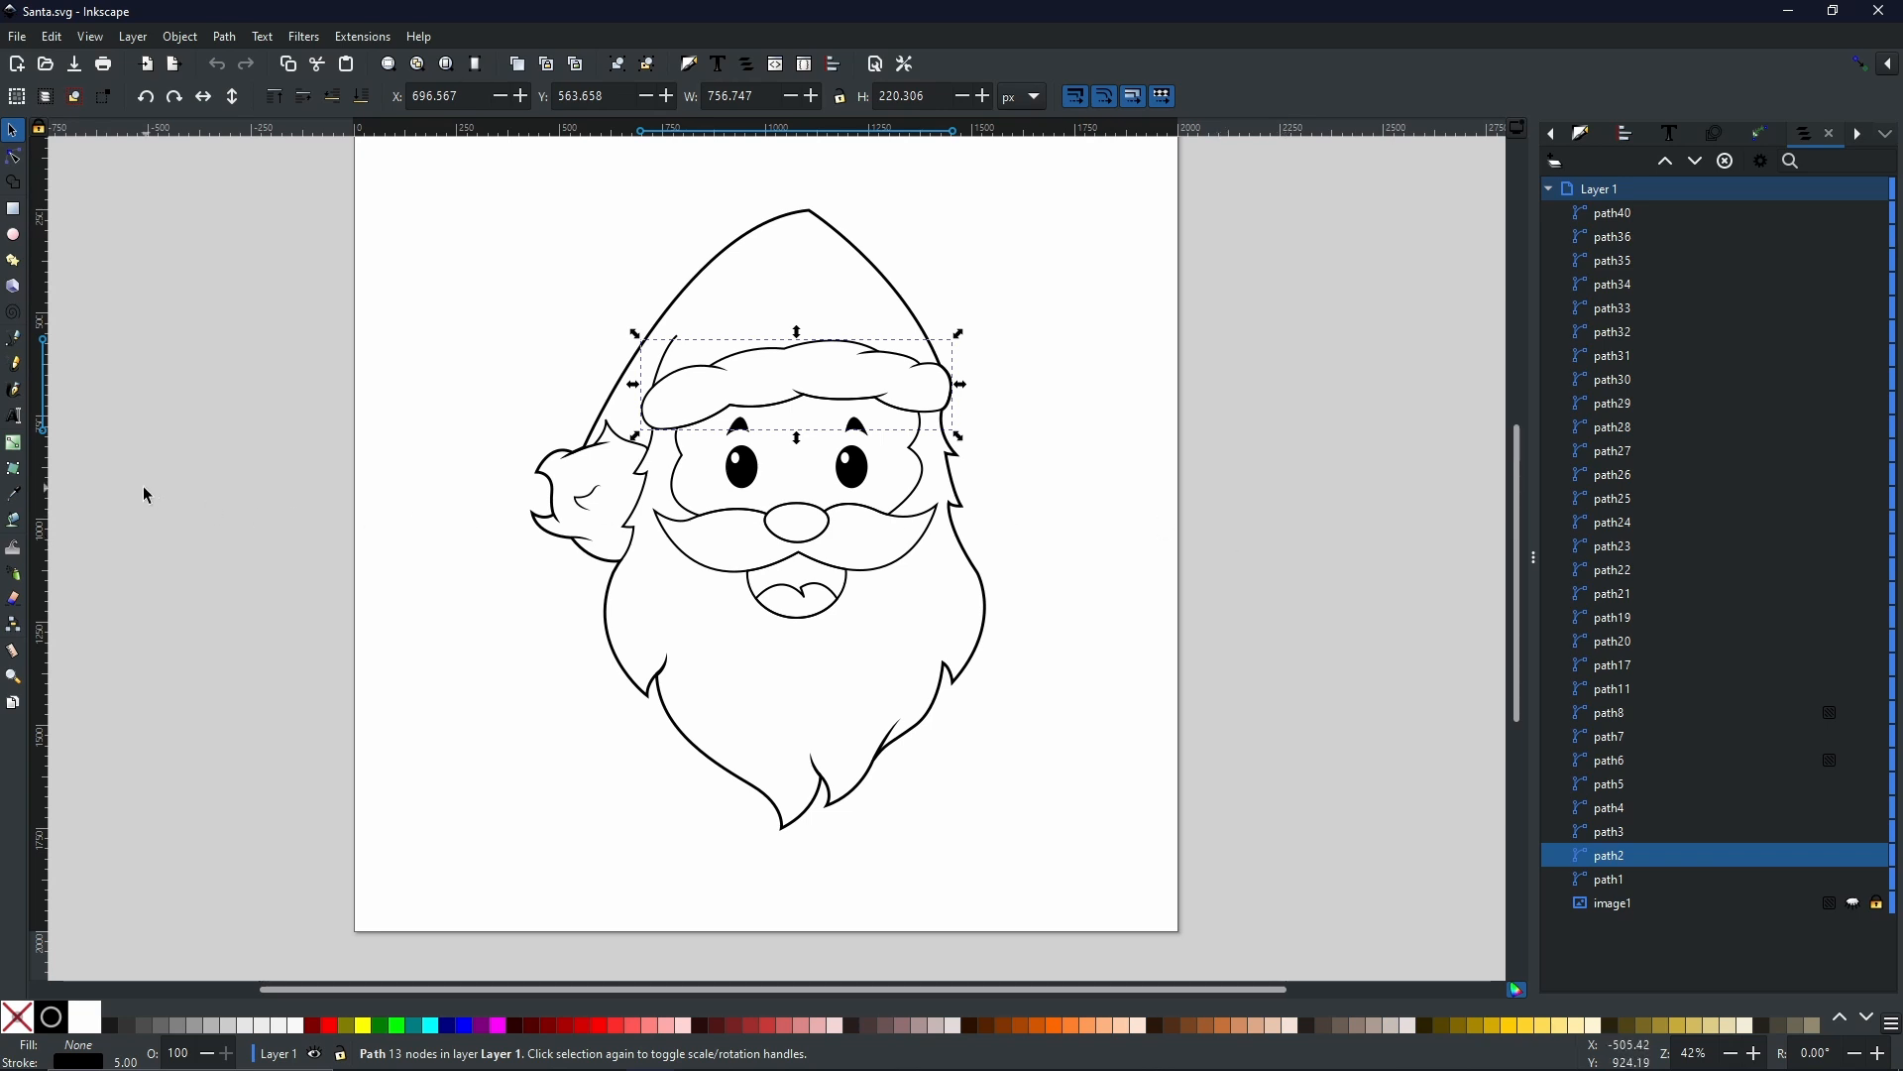
- Fill the hat's fur brim with red using the Paint Bucket and check the fill's edges up close
click(11, 523)
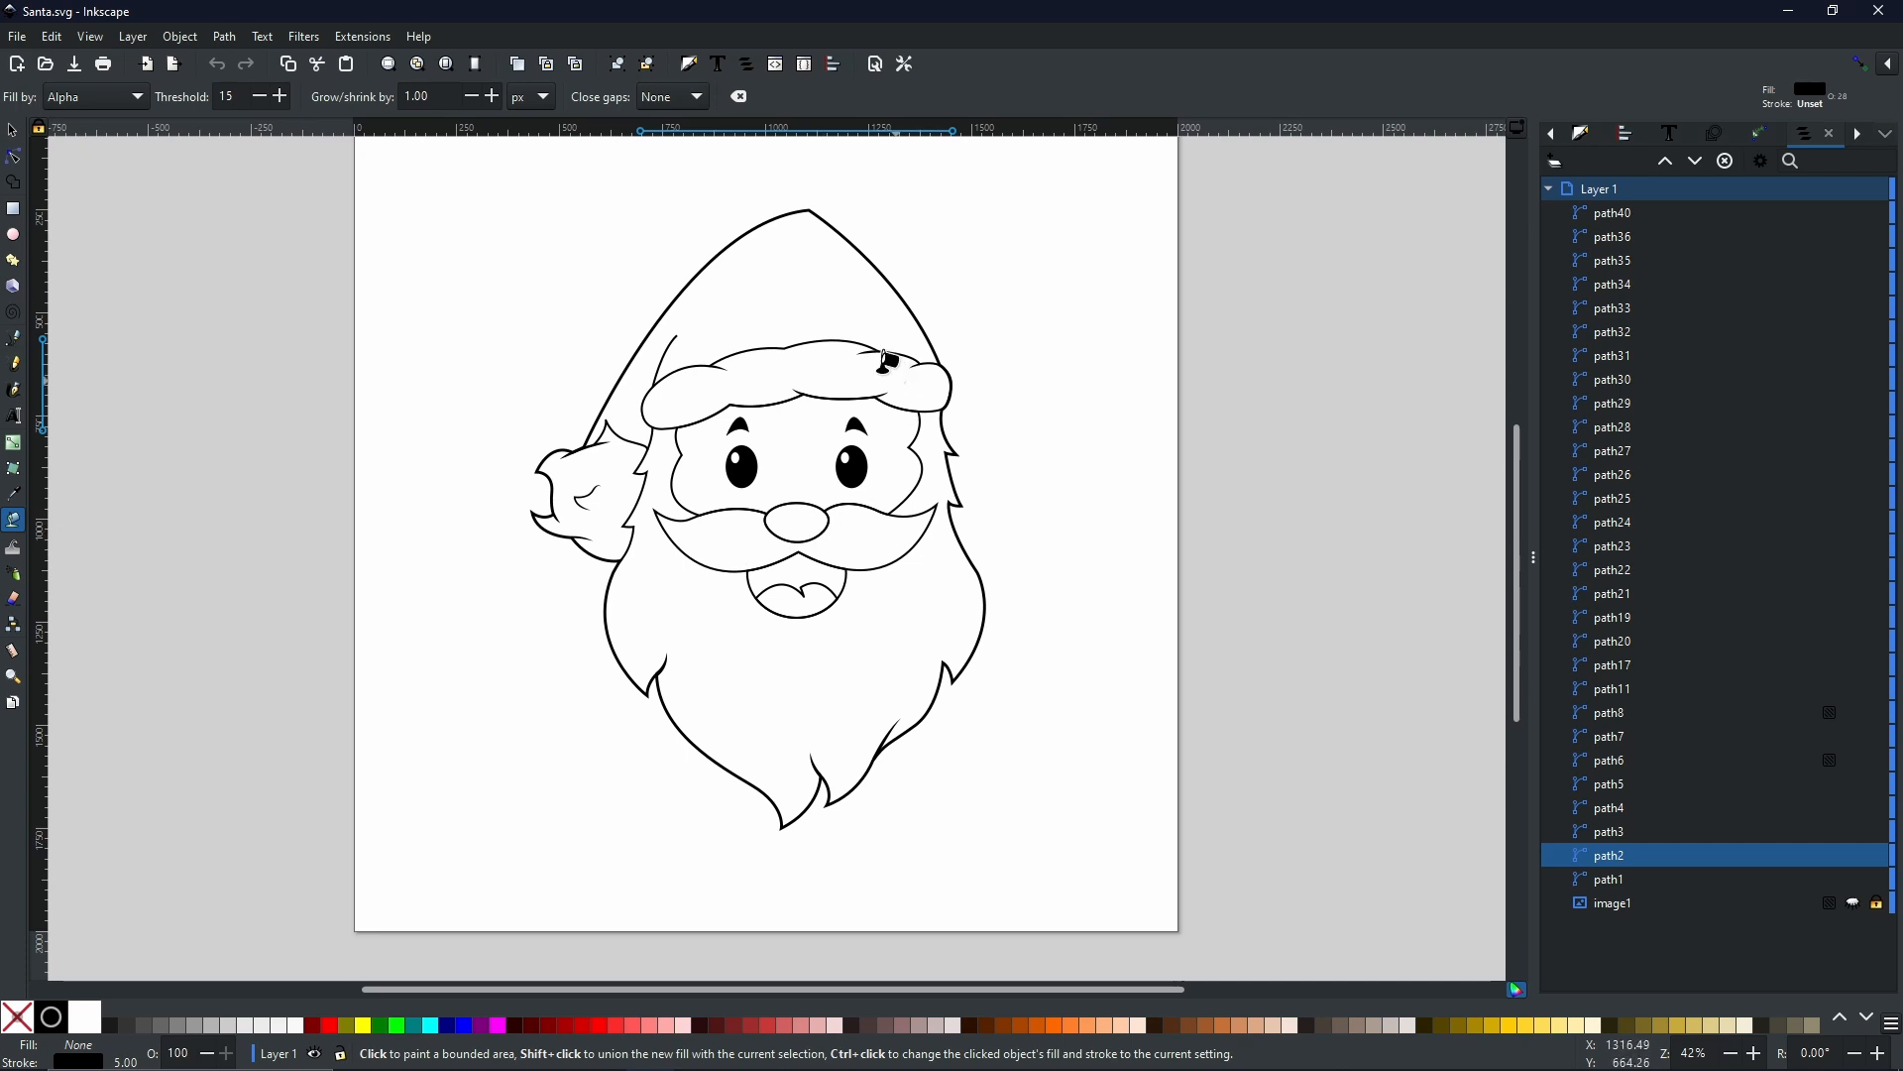
click(328, 1026)
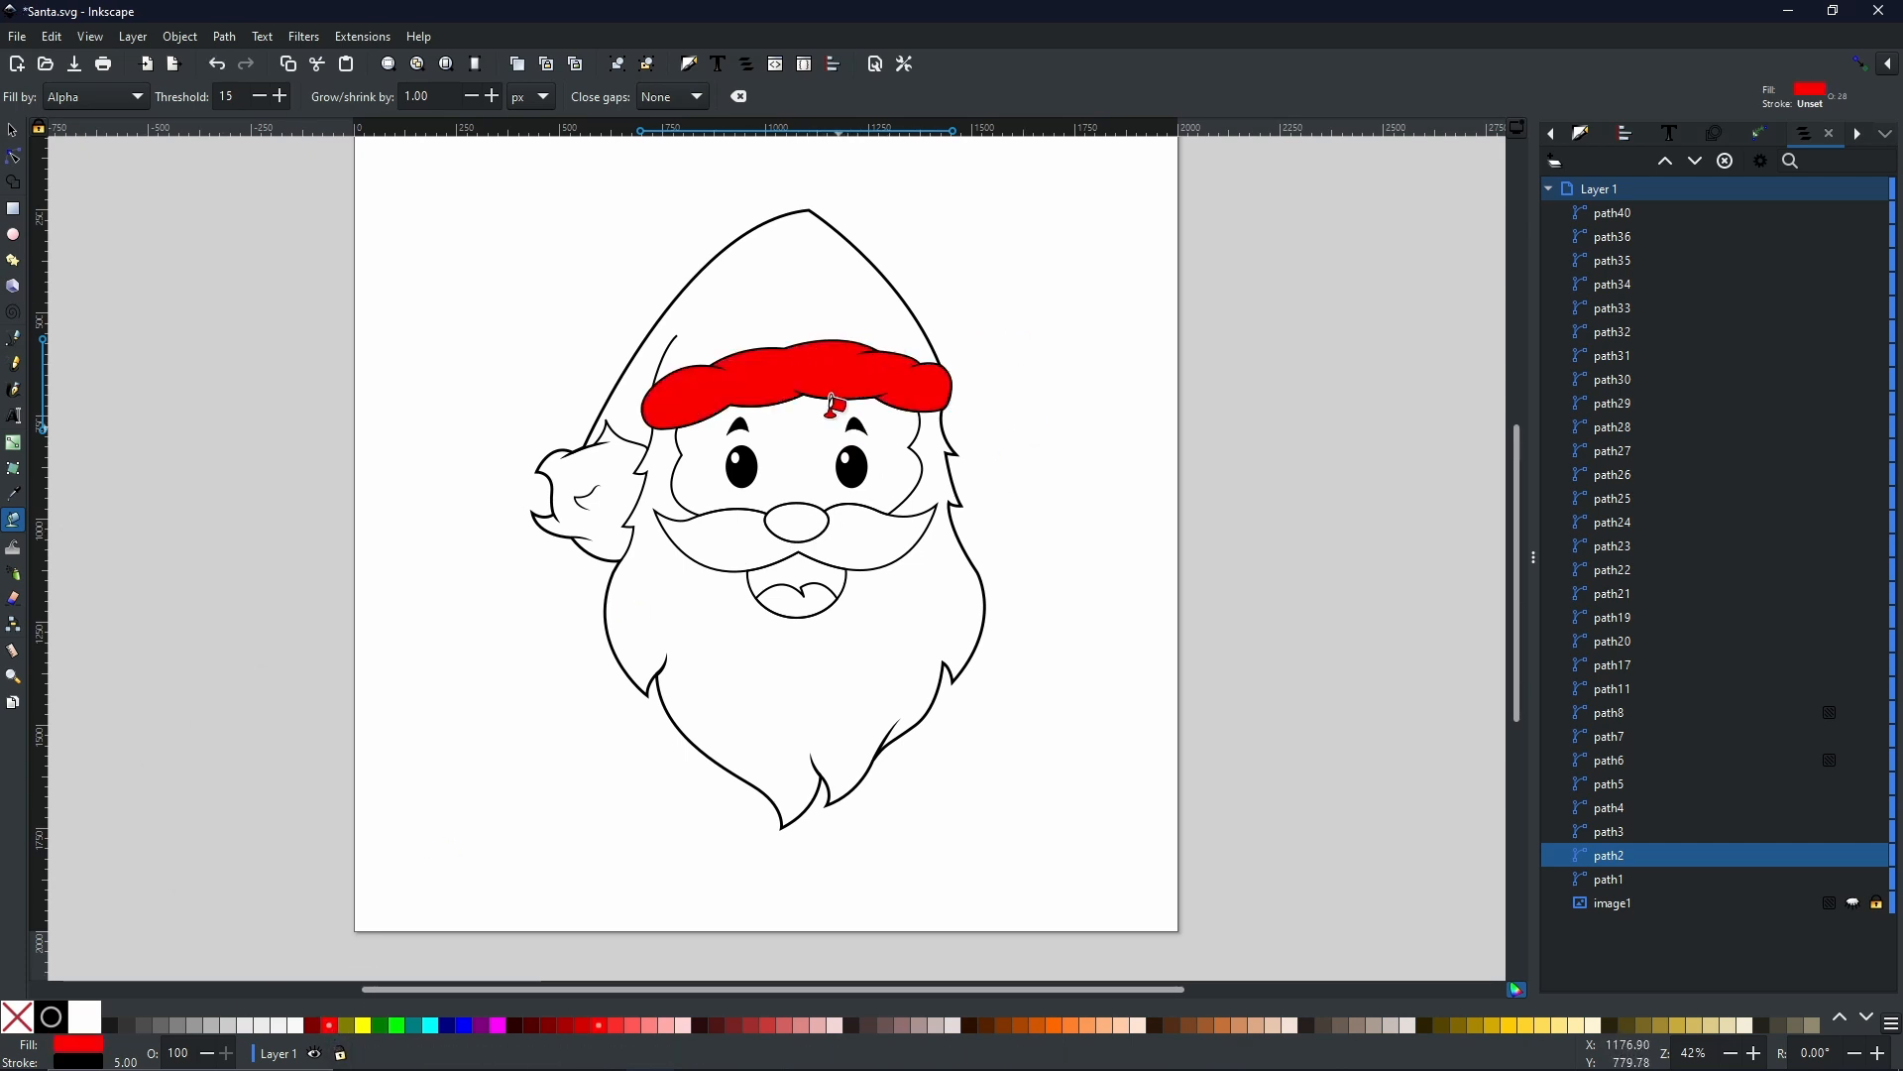
scroll(790, 365, up, 2)
scroll(790, 365, up, 3)
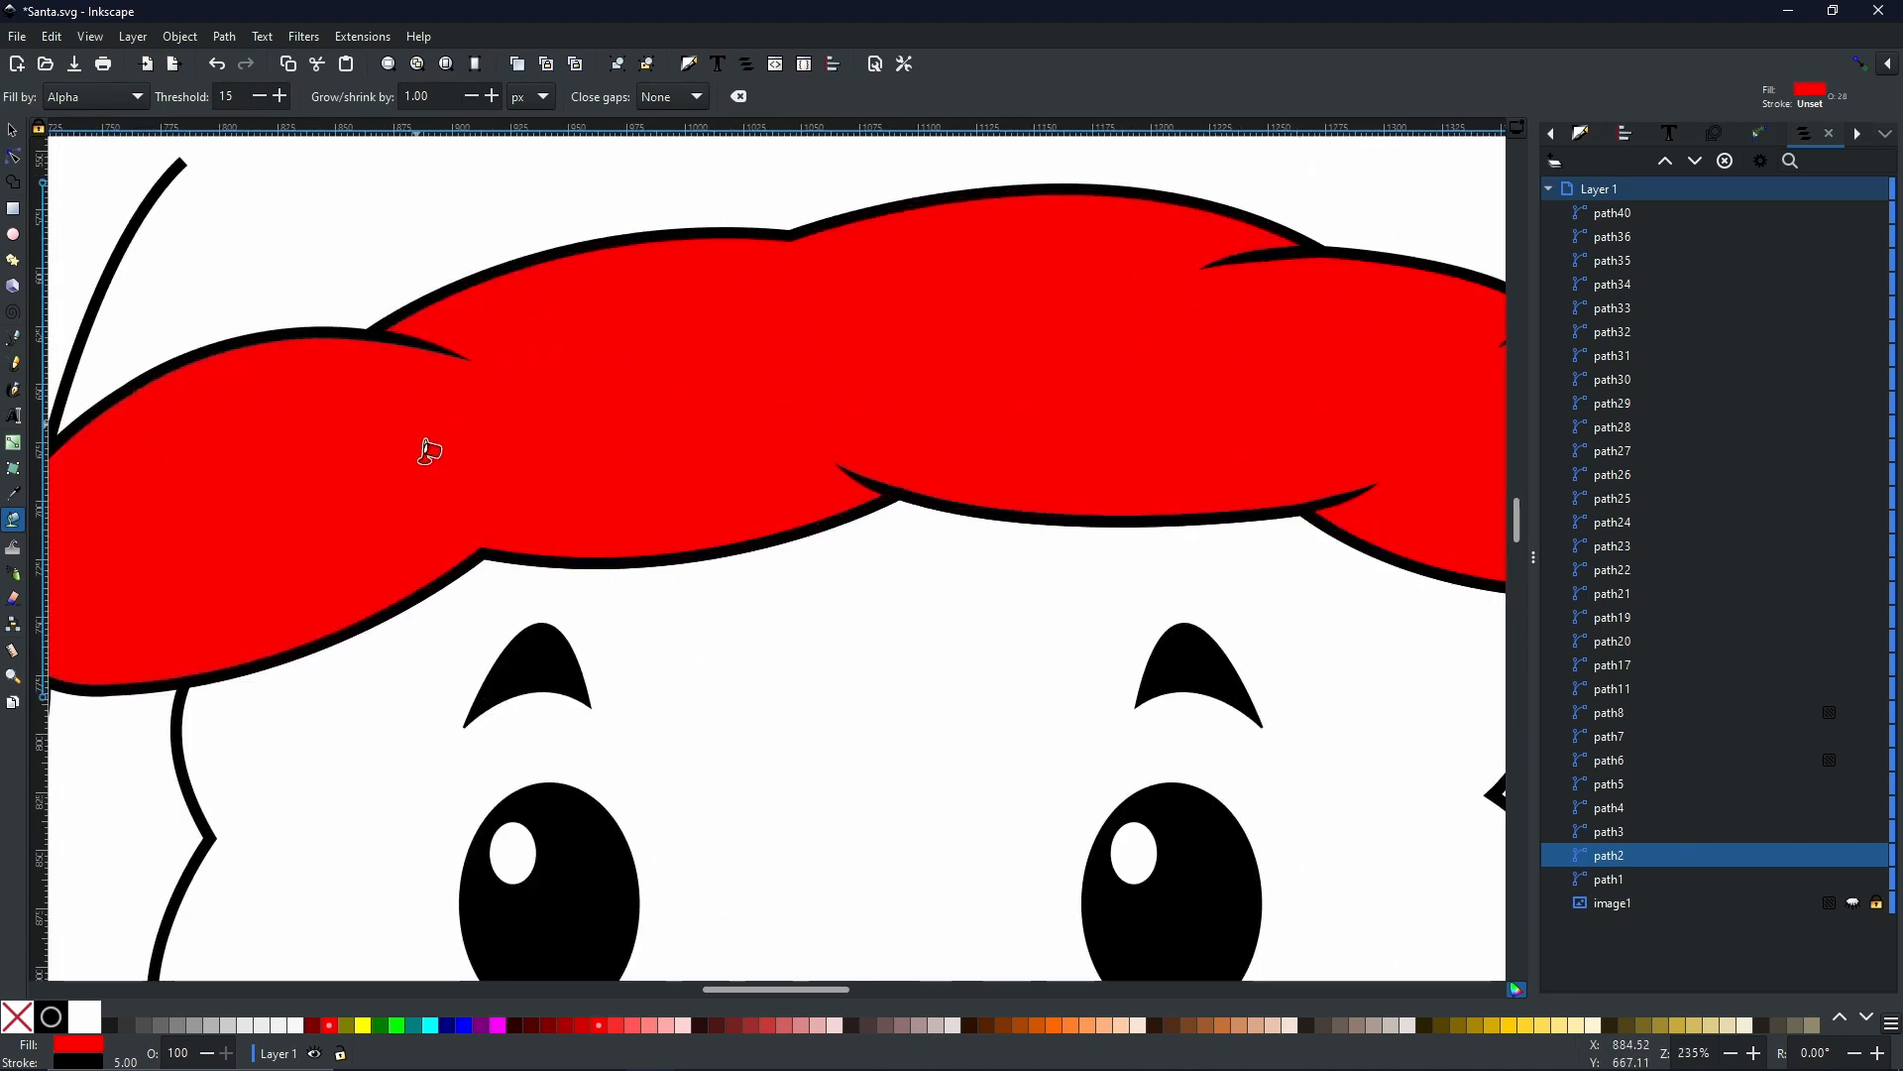
scroll(1205, 337, down, 3)
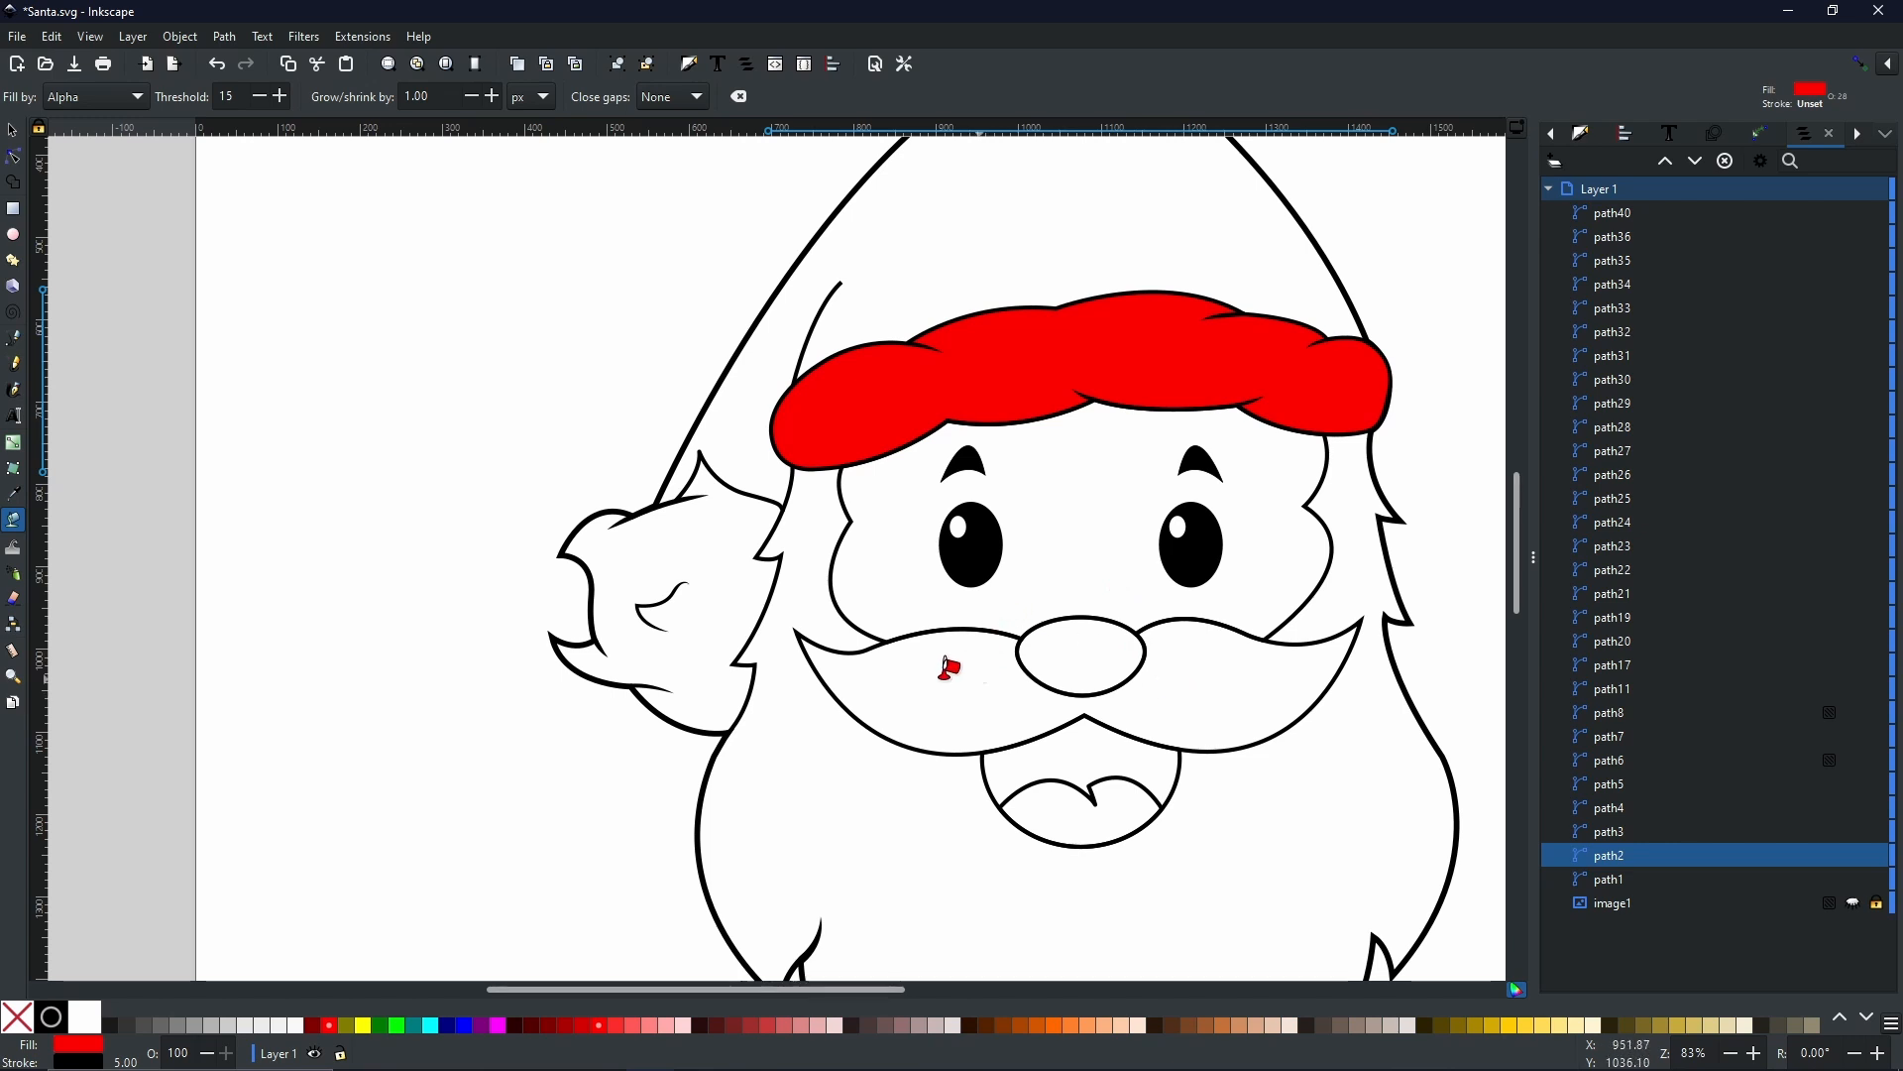
- Fill Santa's beard area with red using the Paint Bucket
scroll(915, 630, down, 9)
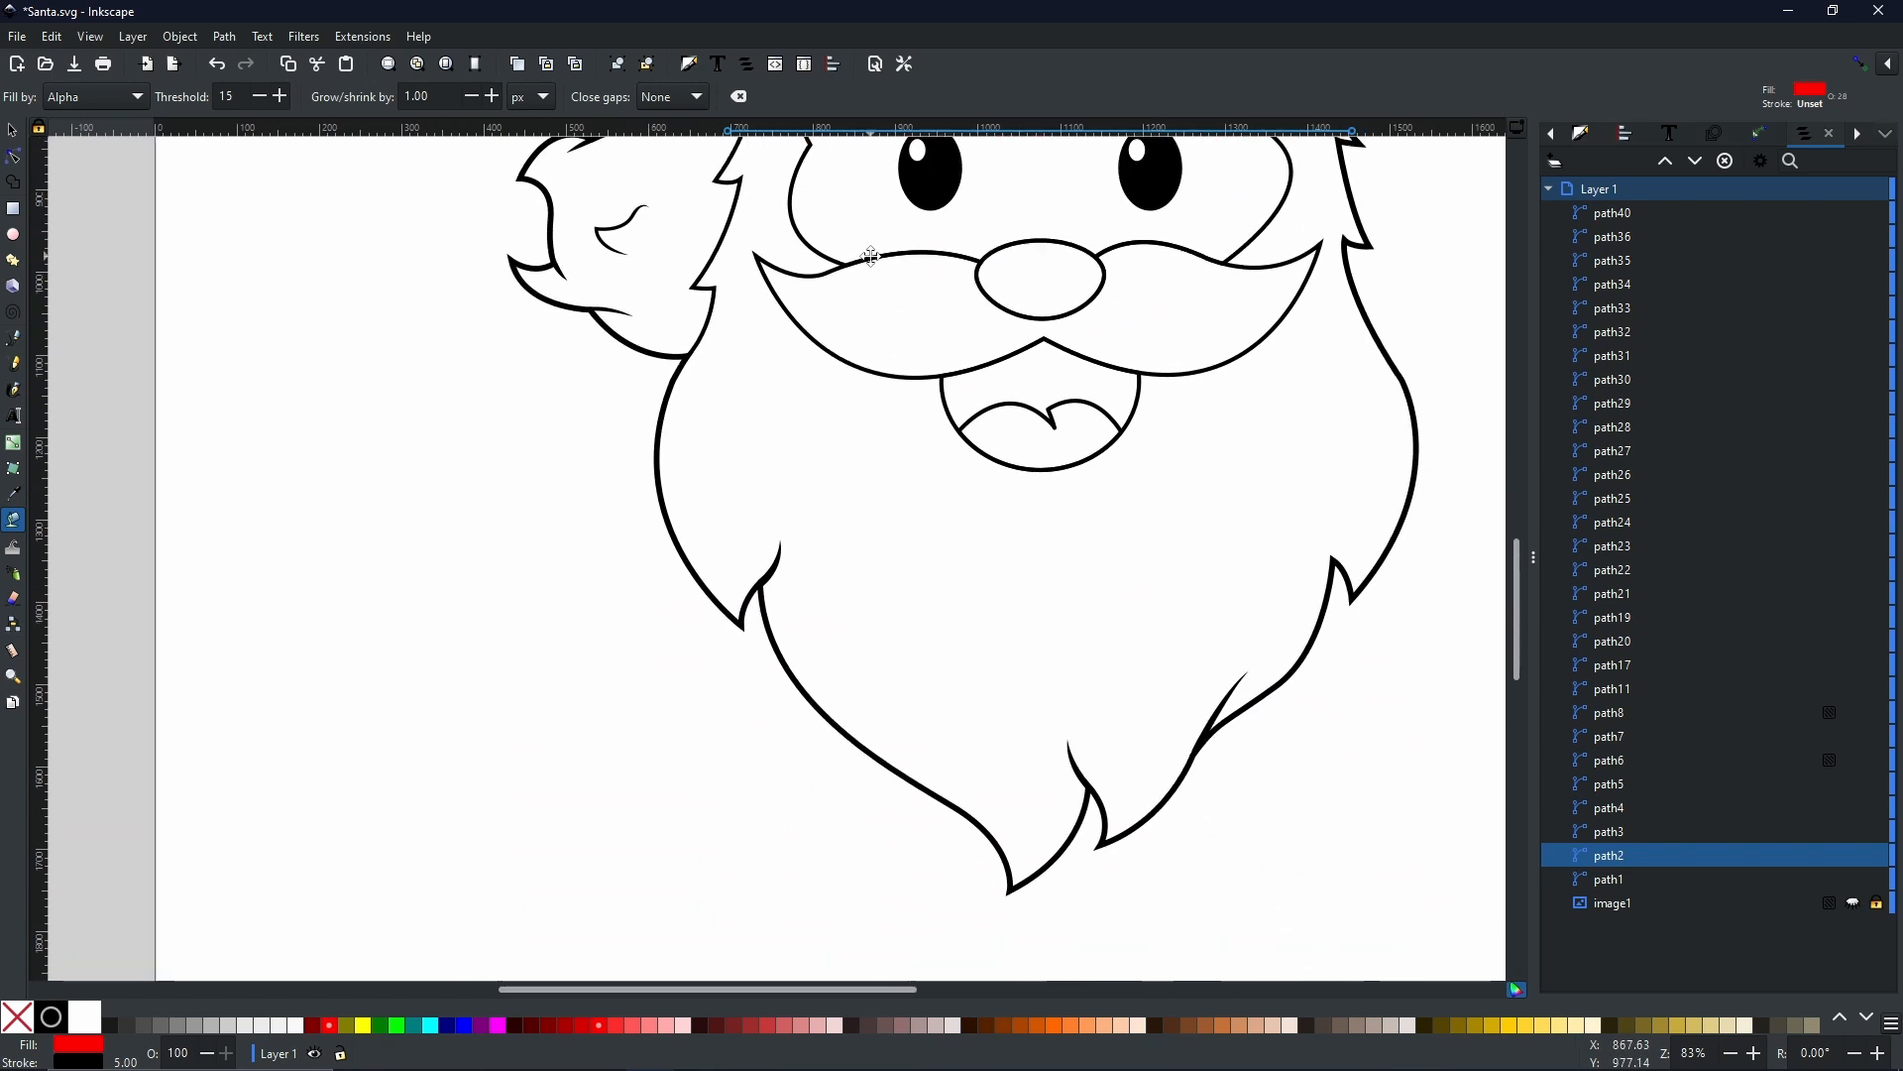
scroll(927, 734, up, 8)
scroll(938, 831, down, 3)
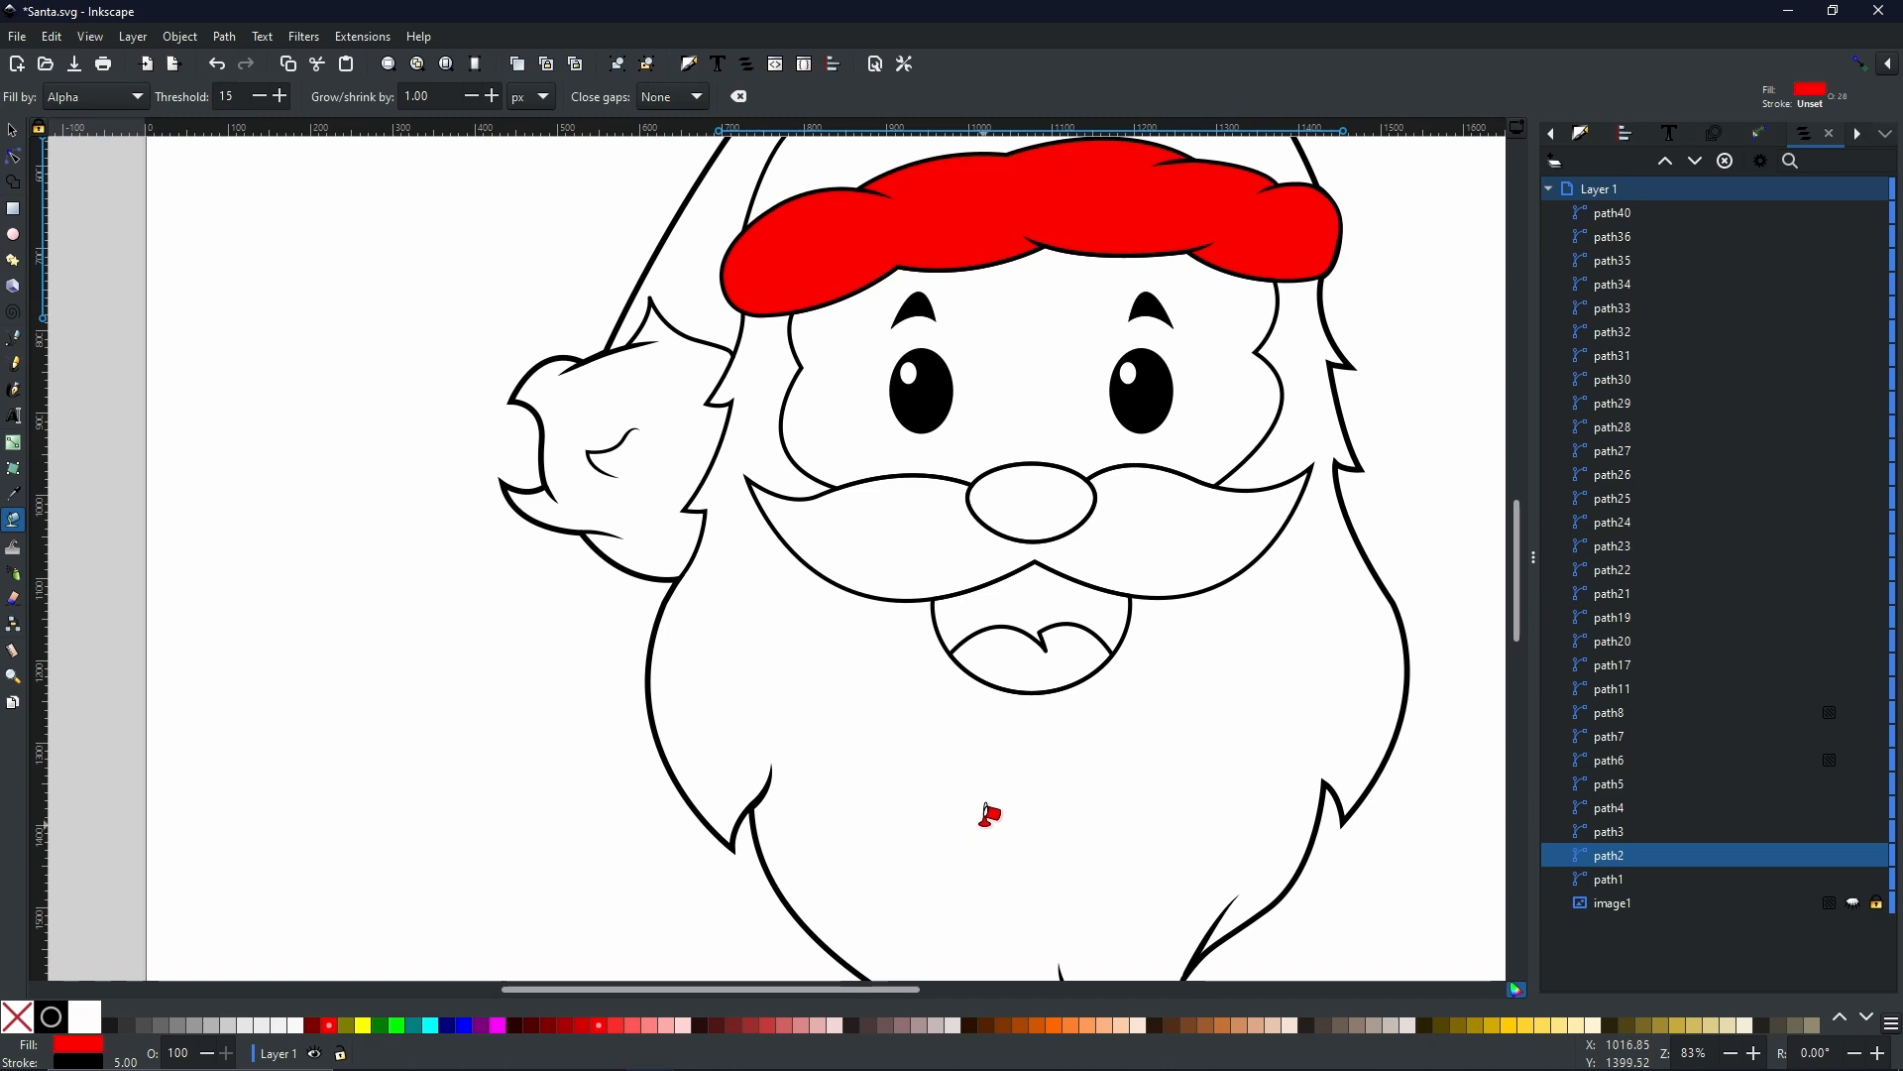
click(947, 785)
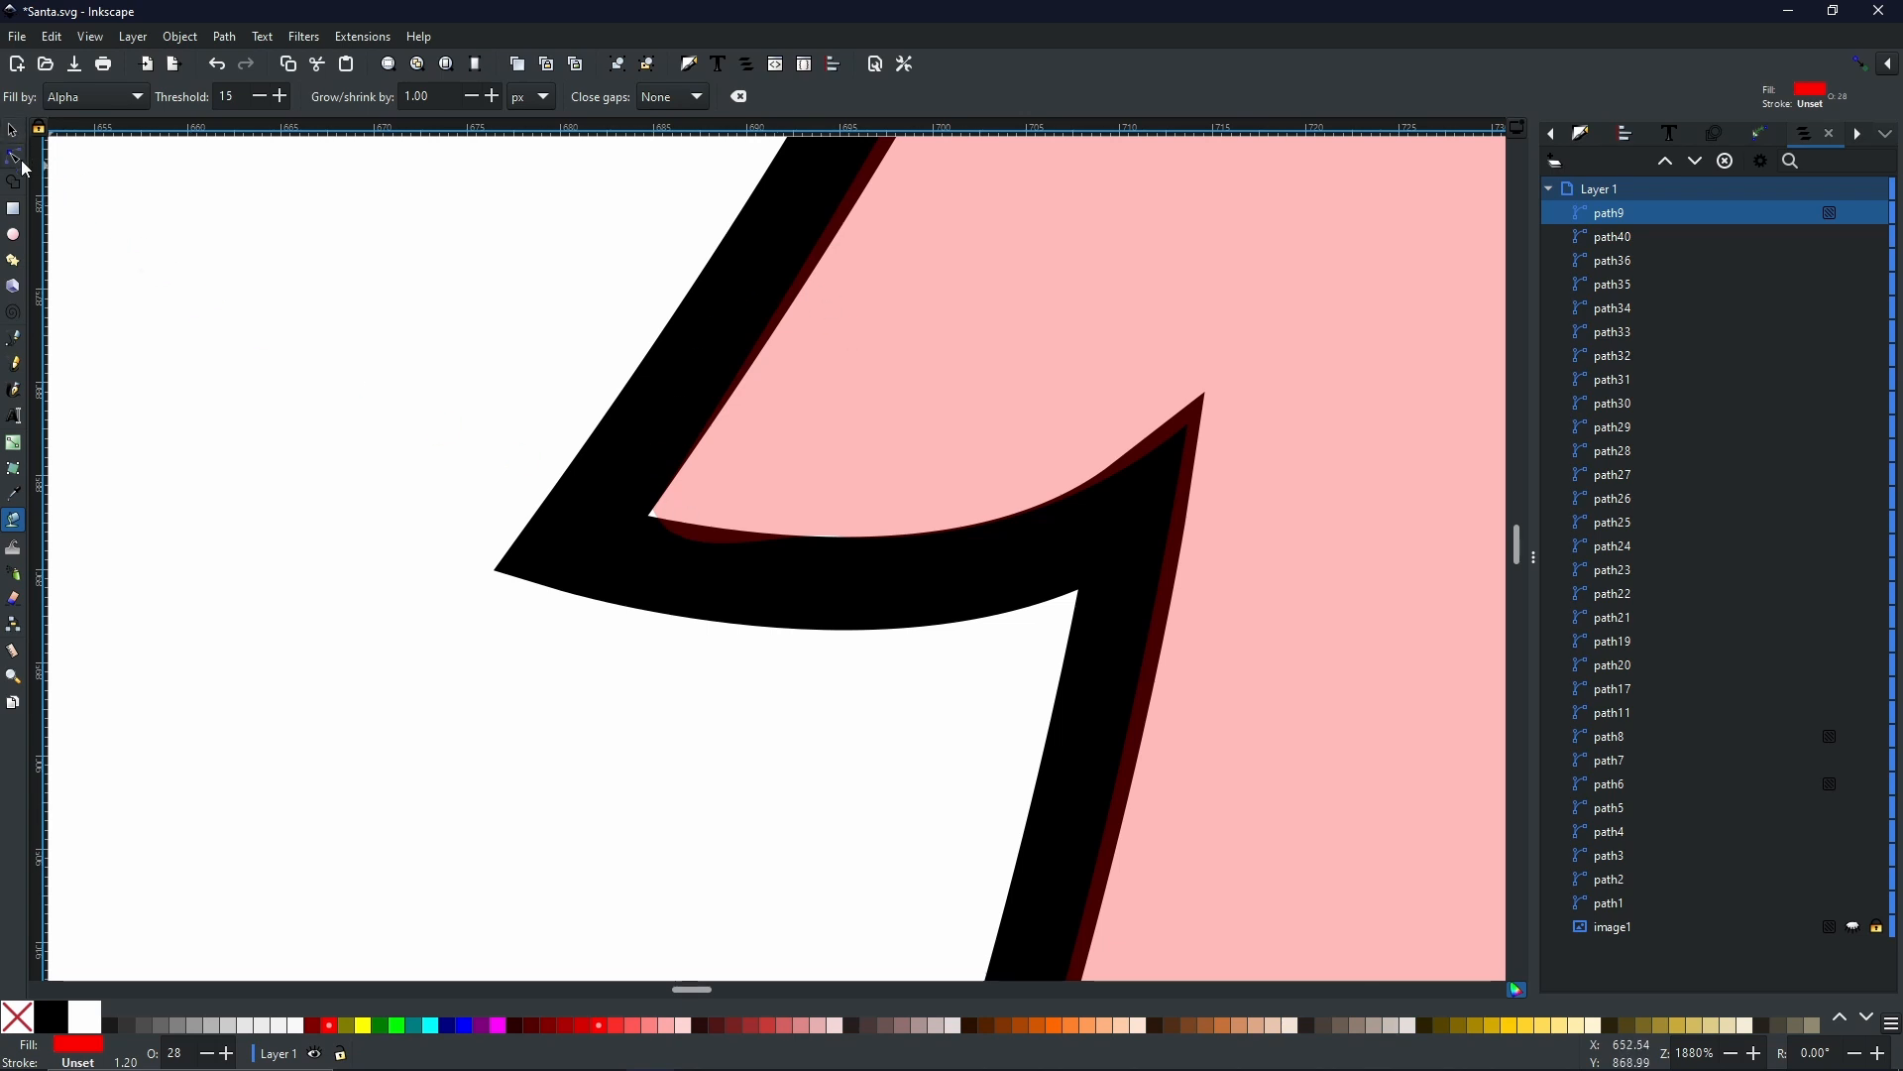
- Move two nodes on the beard fill's edge outward so the fill extends beneath the black outline
click(14, 158)
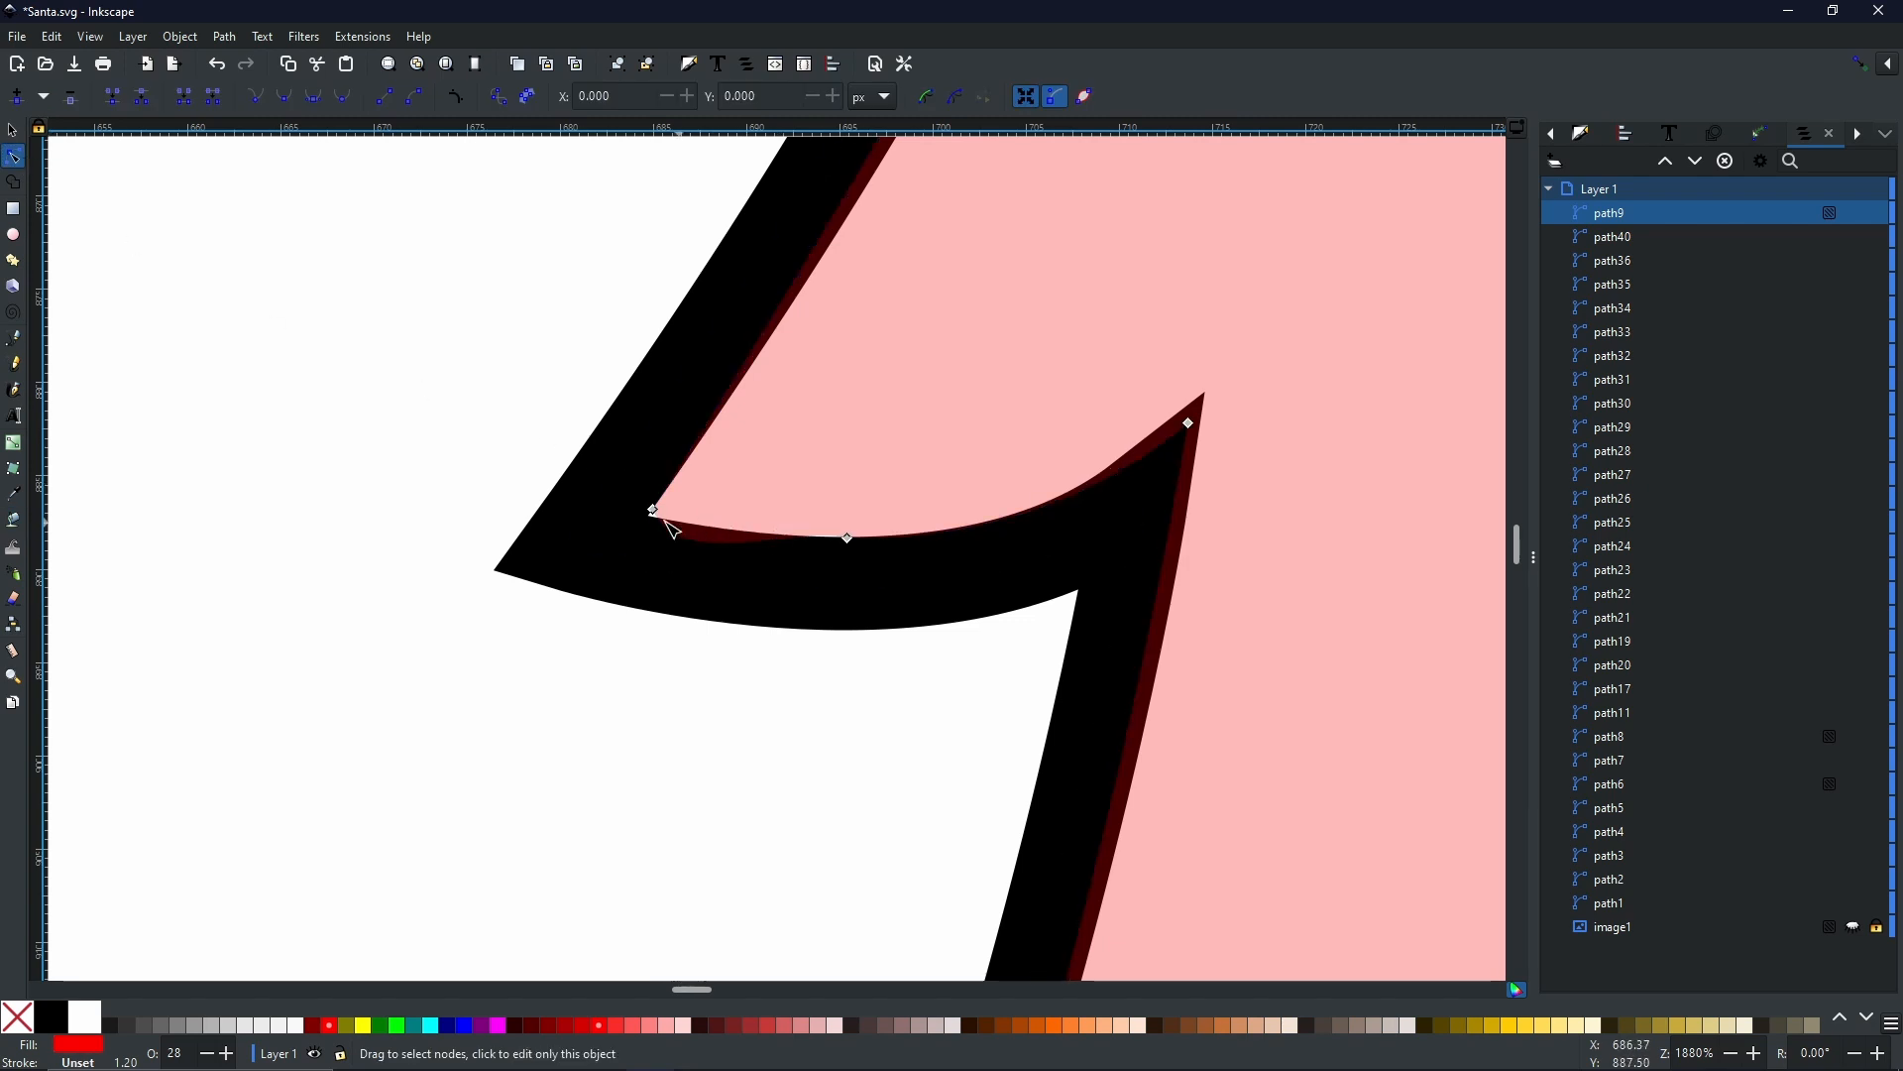
drag(655, 512, 594, 542)
drag(852, 540, 851, 584)
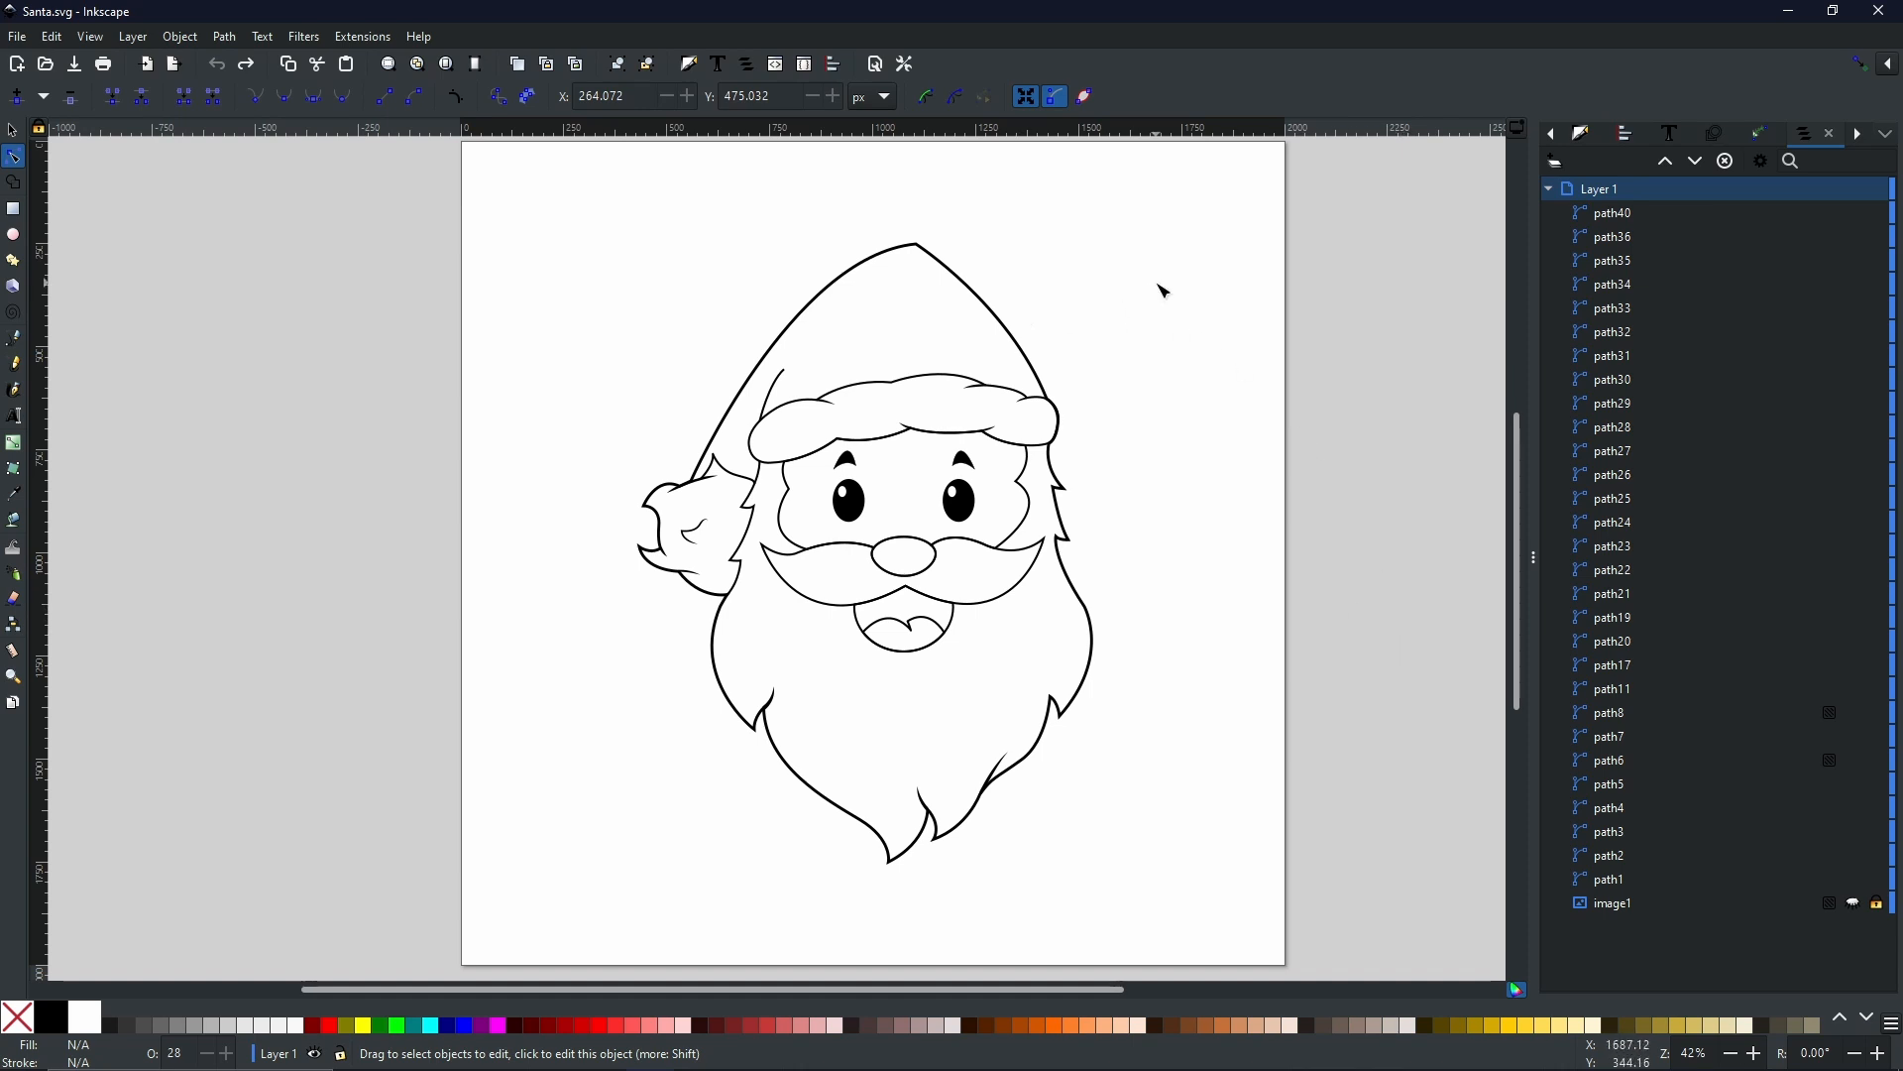
- Select all of Santa's line paths, excluding image1, and try to convert their strokes to paths
click(11, 135)
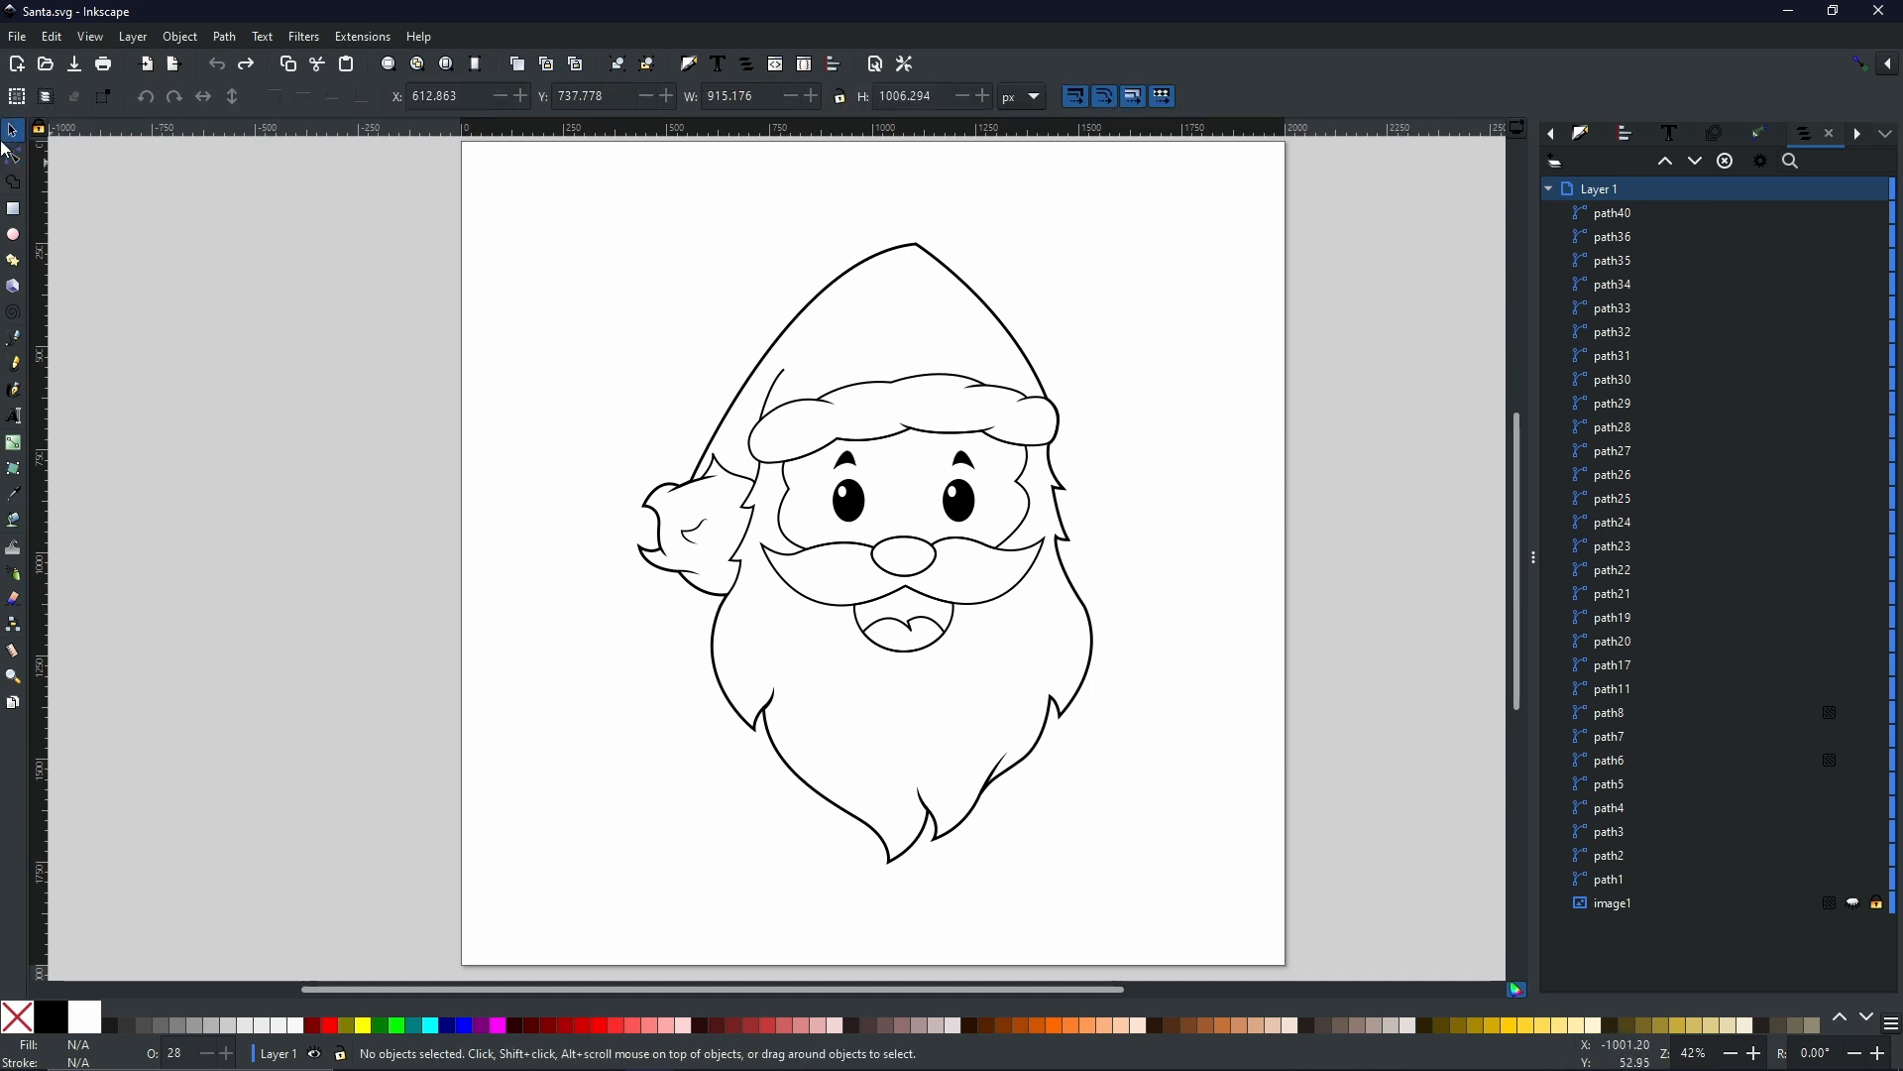
click(925, 260)
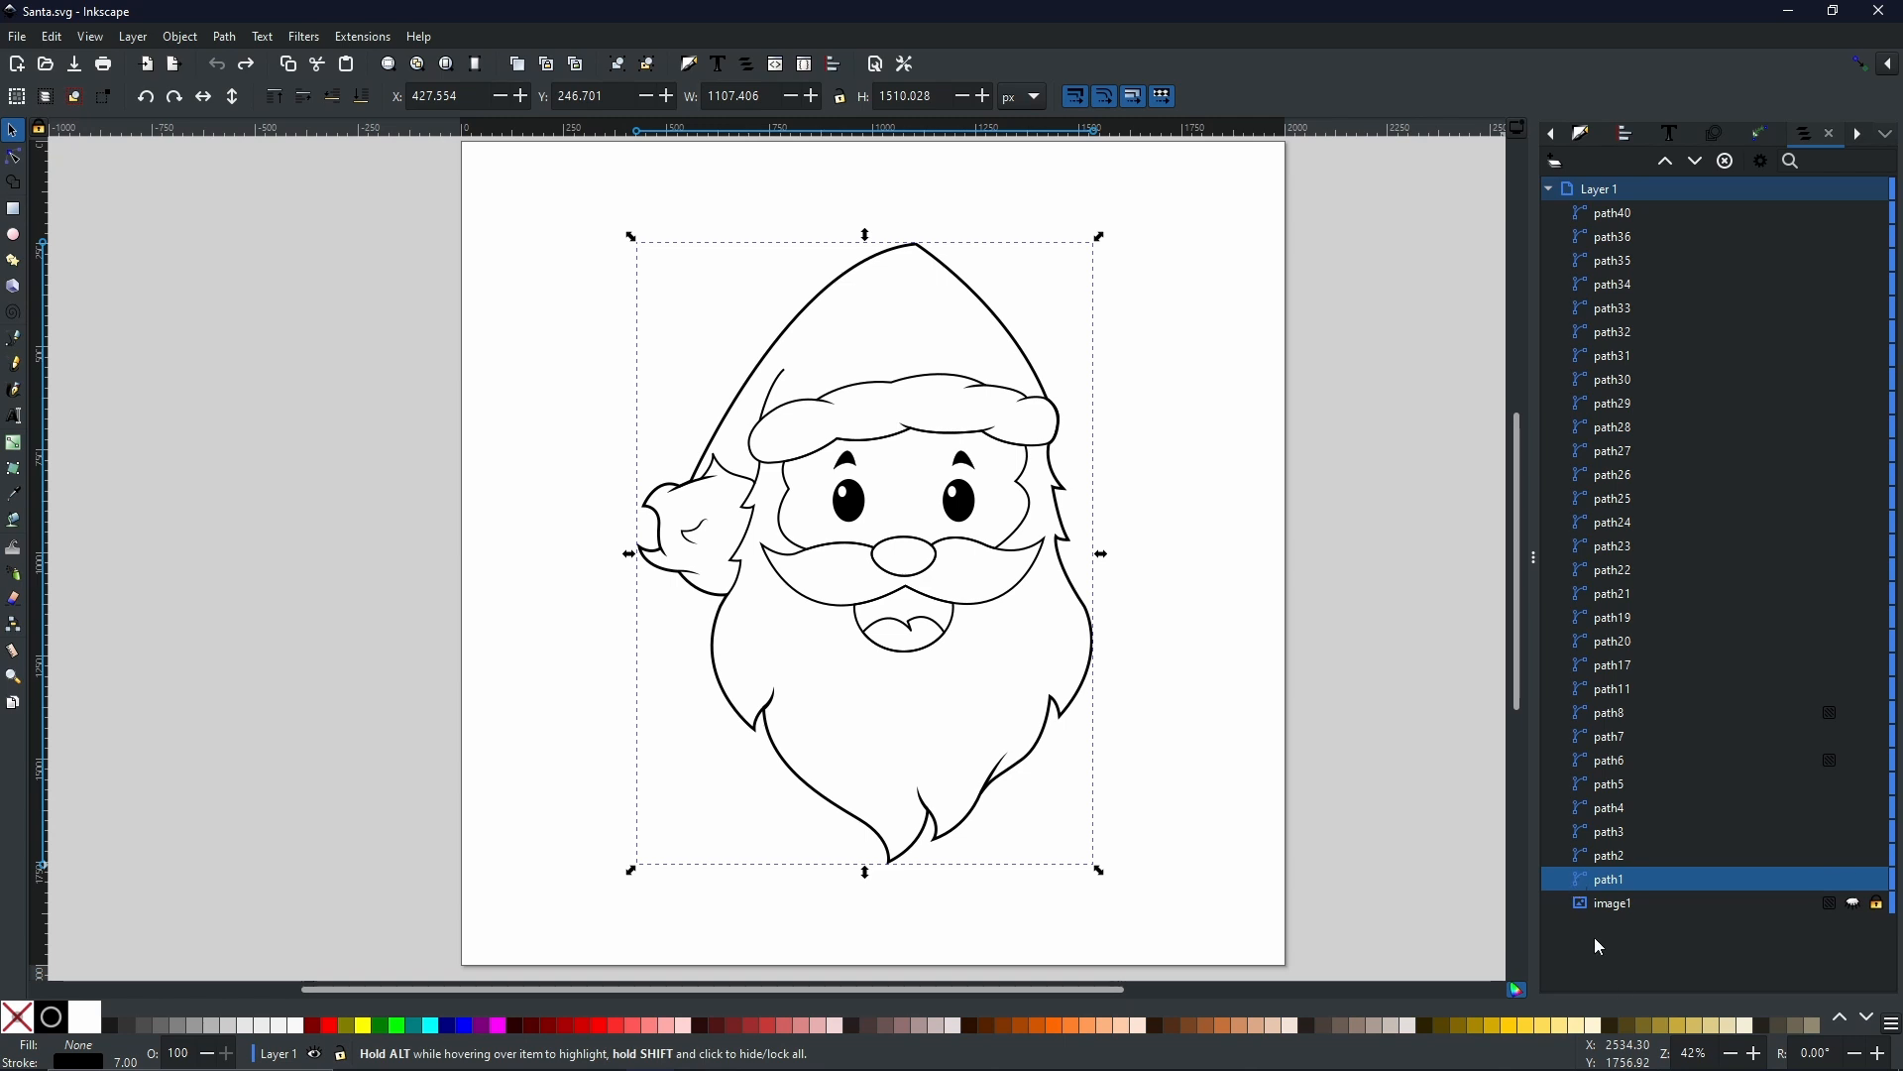
drag(486, 201, 1385, 971)
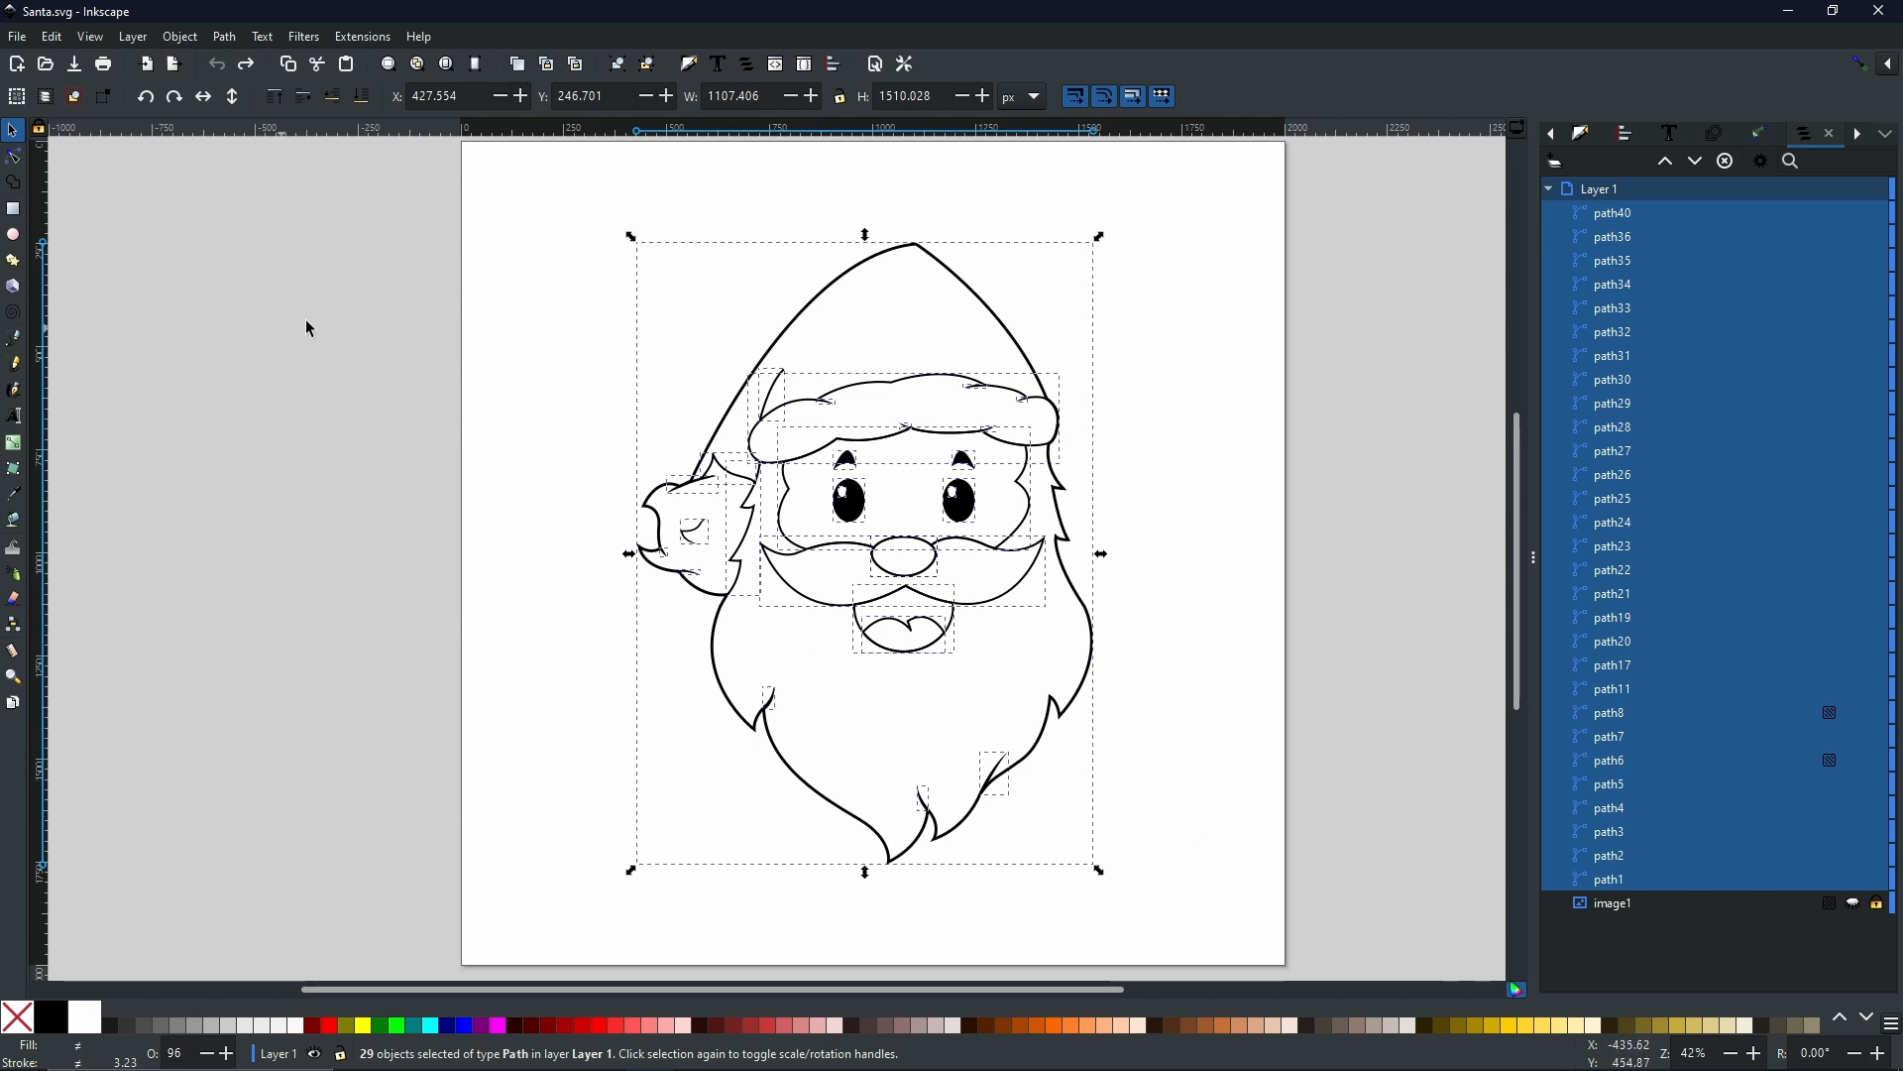
click(227, 42)
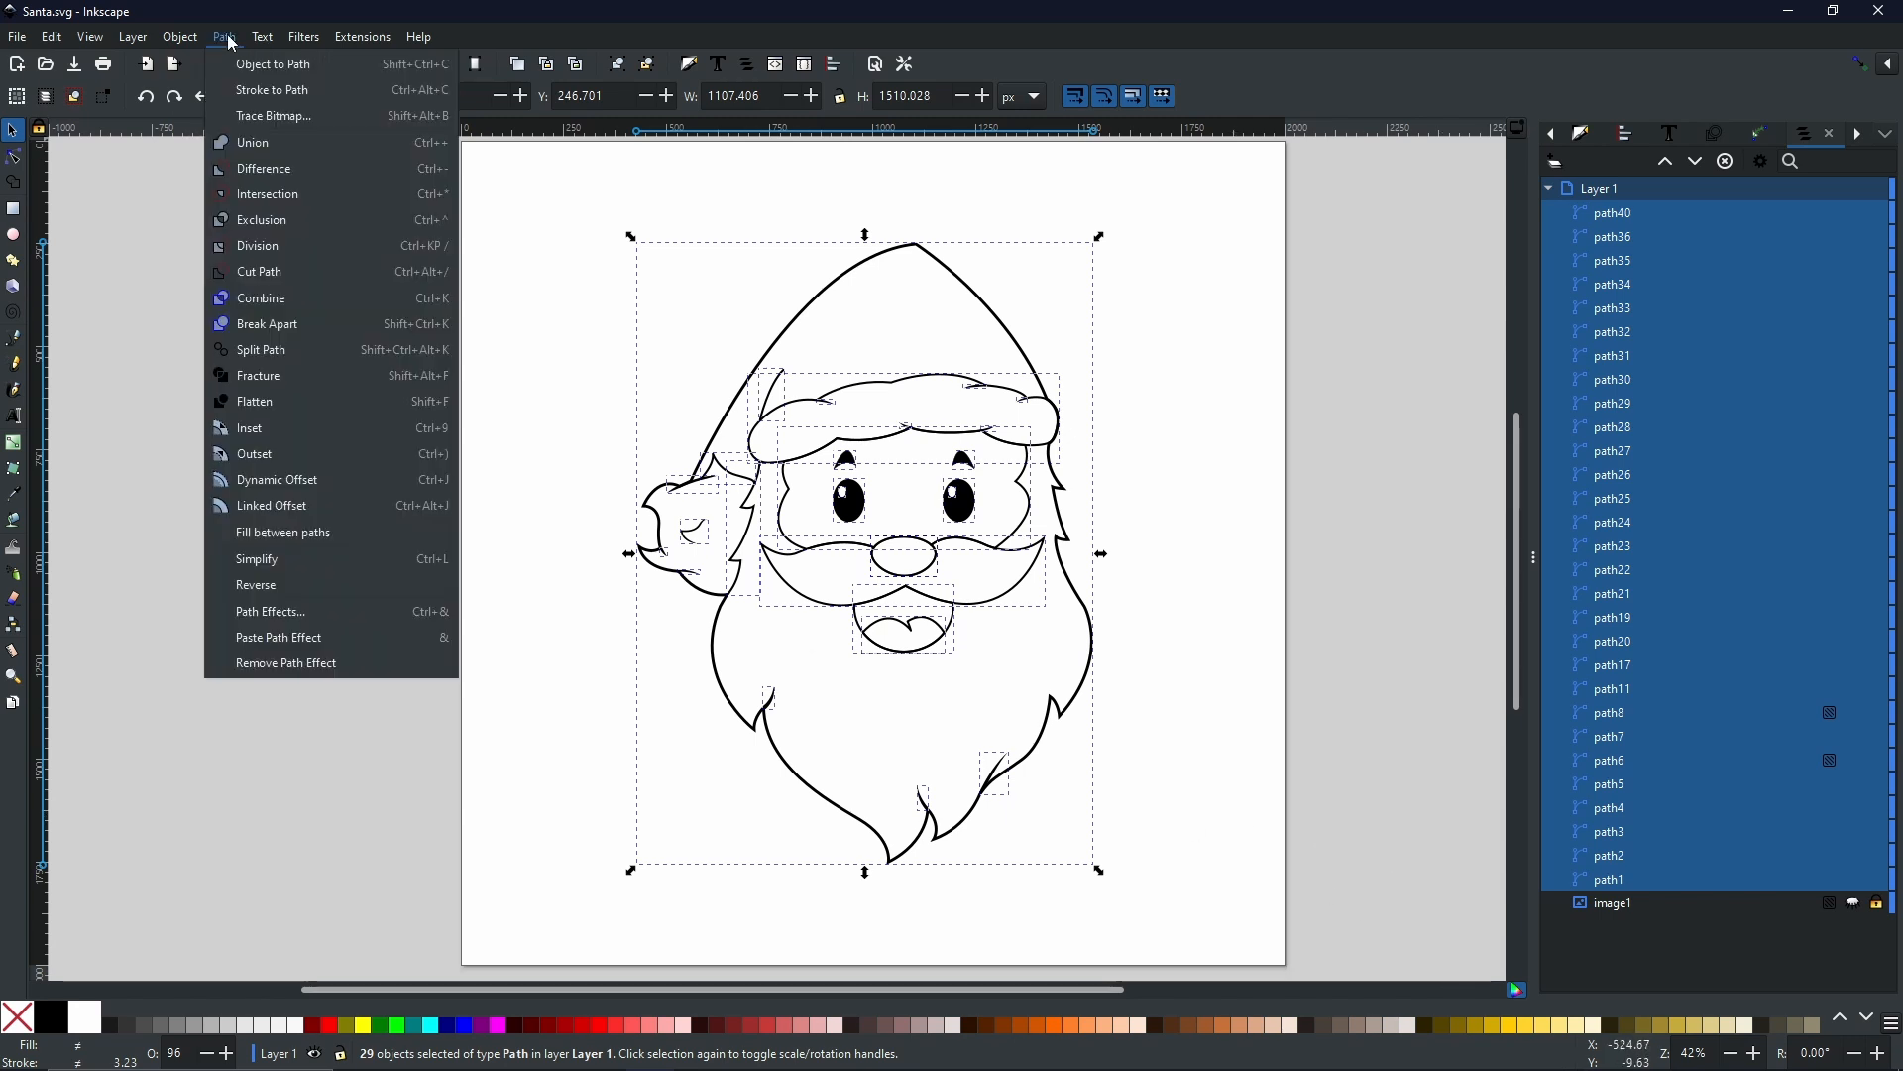
click(246, 96)
scroll(801, 420, up, 5)
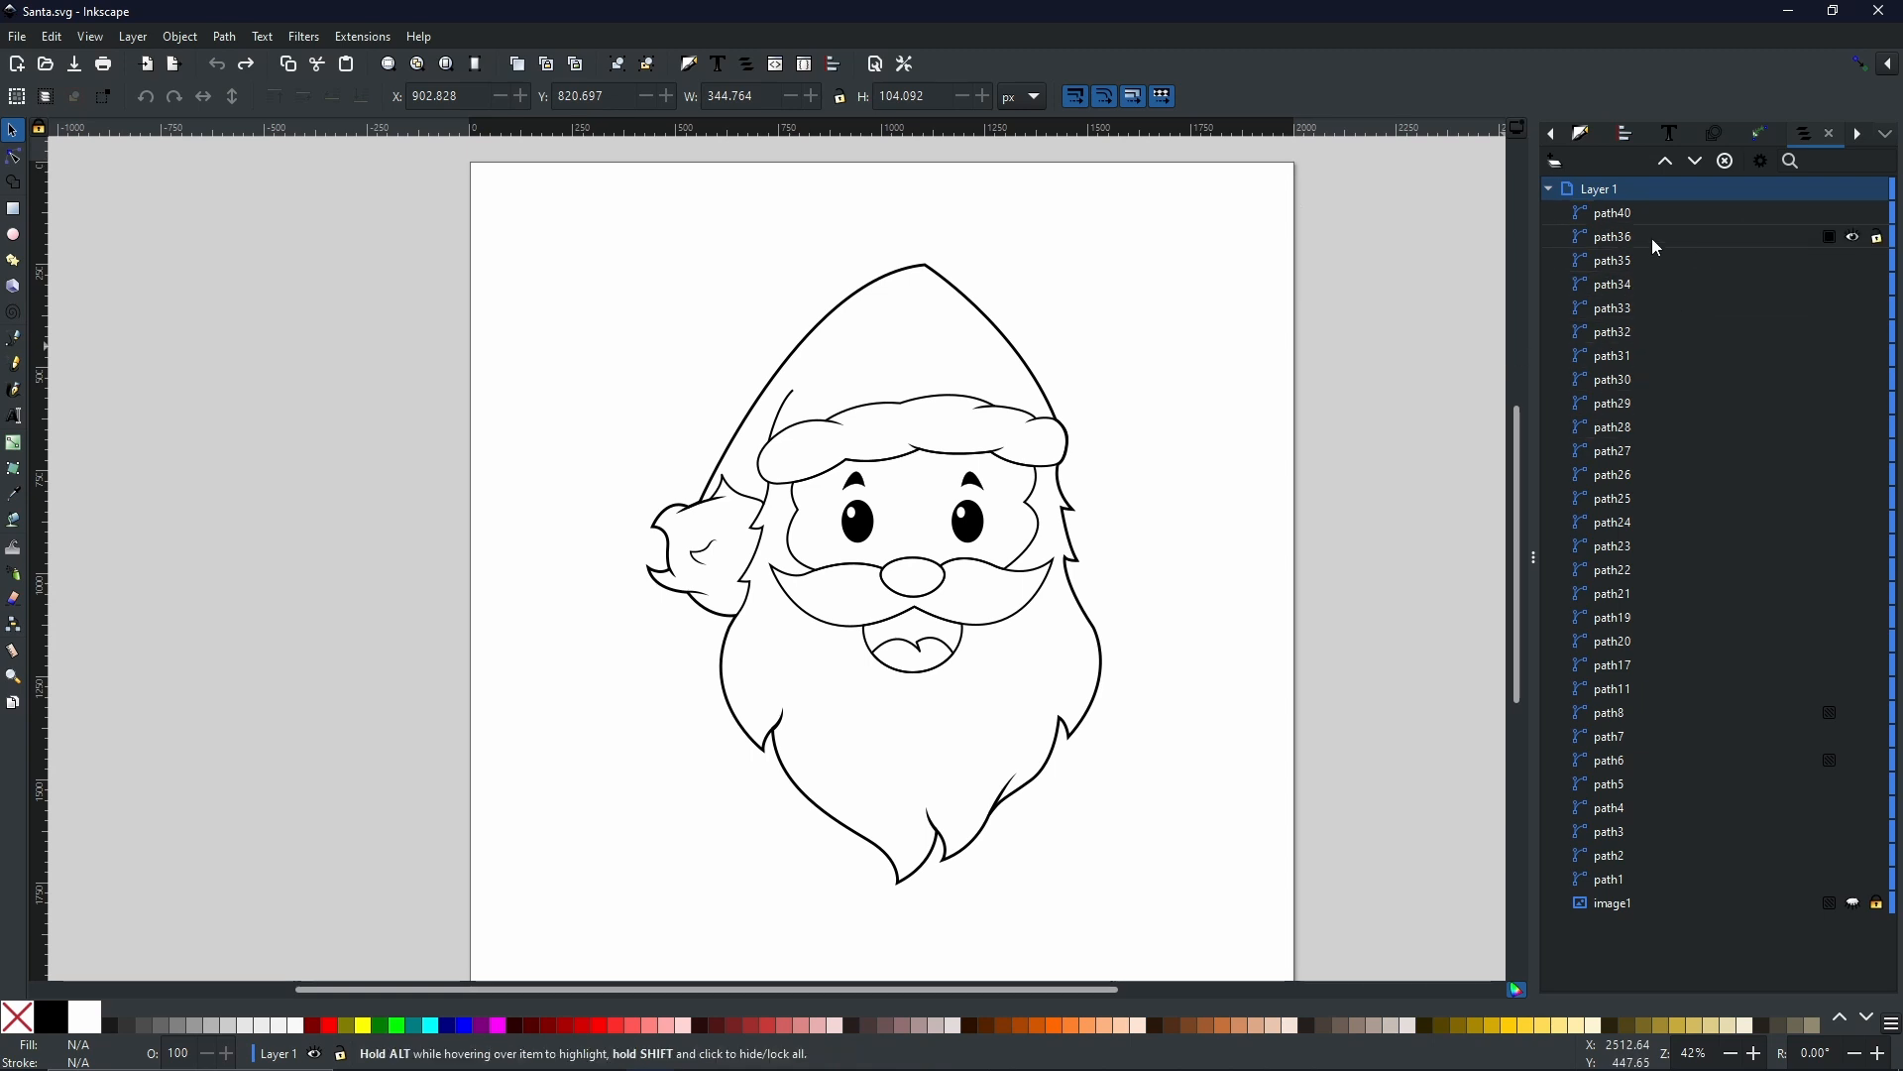
- Inspect the fill, stroke and path effect of path40, path36 and path35 through path31 one at a time
click(1627, 215)
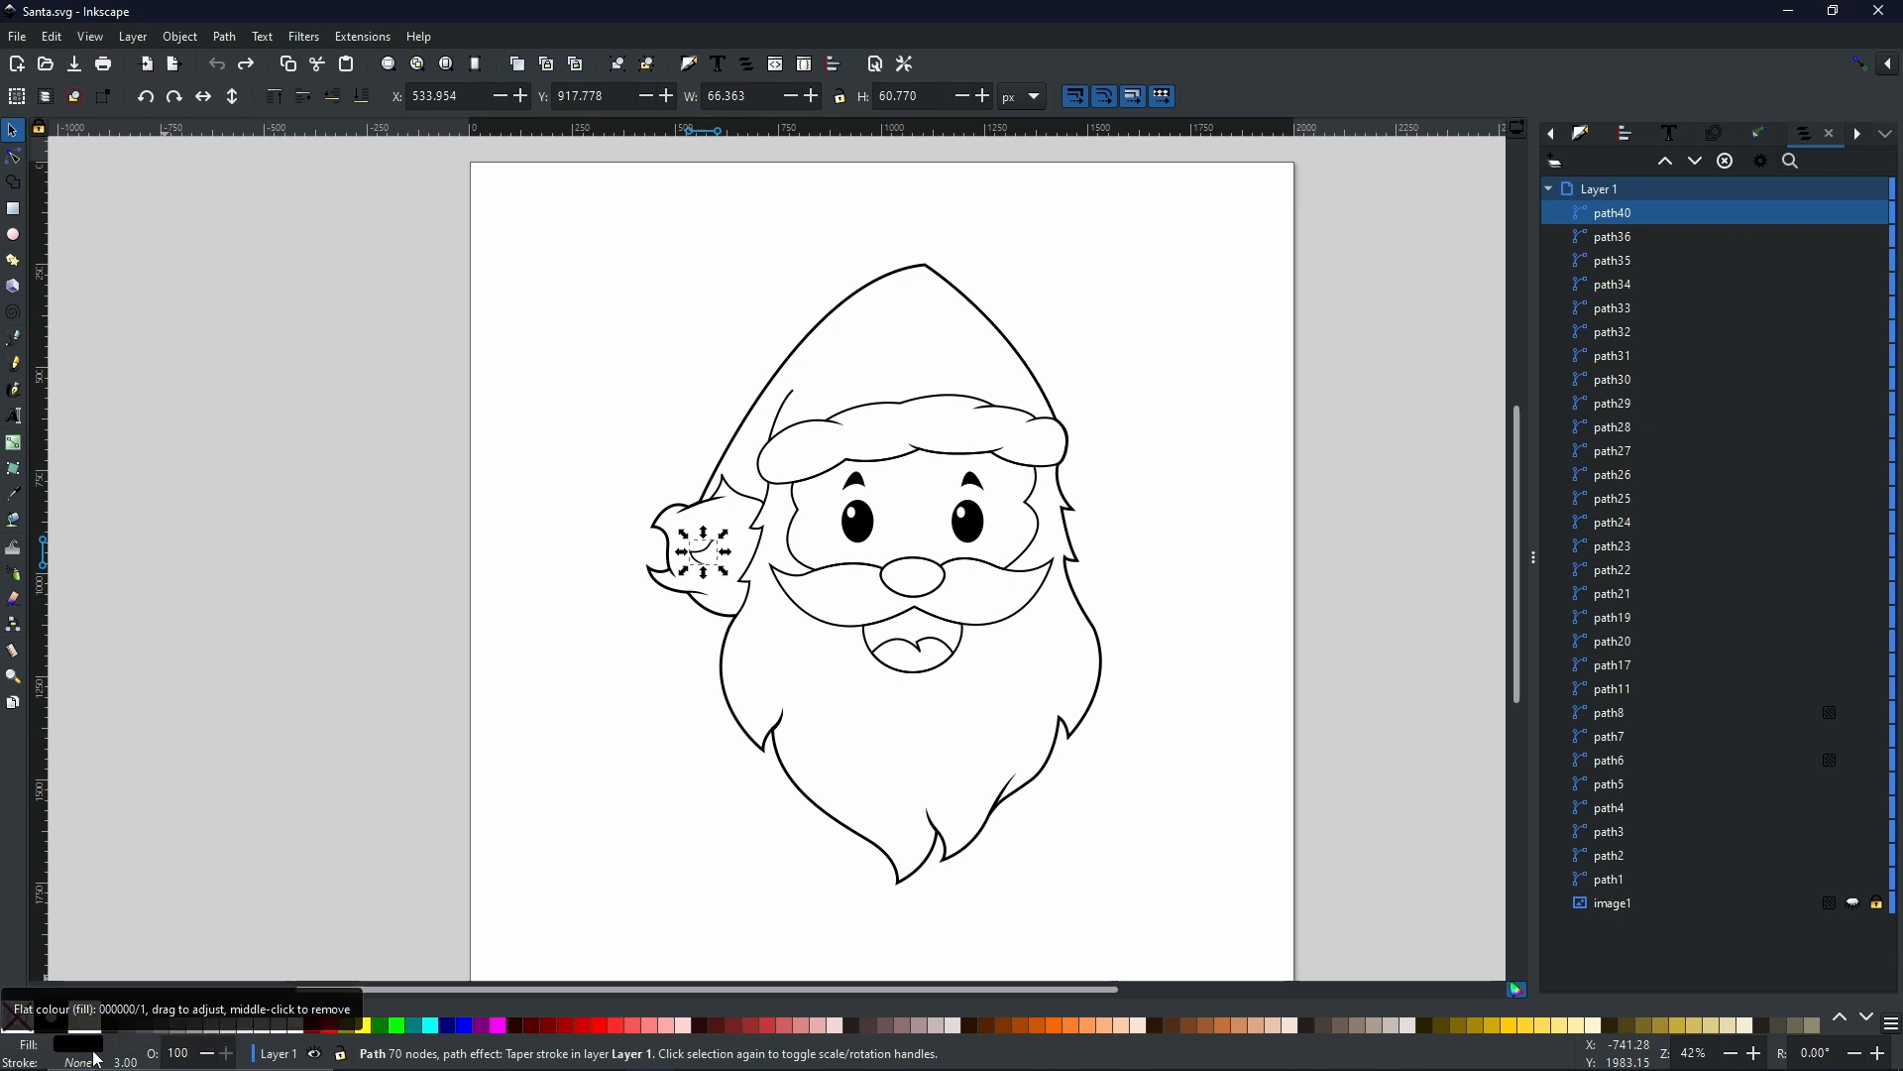
click(1626, 240)
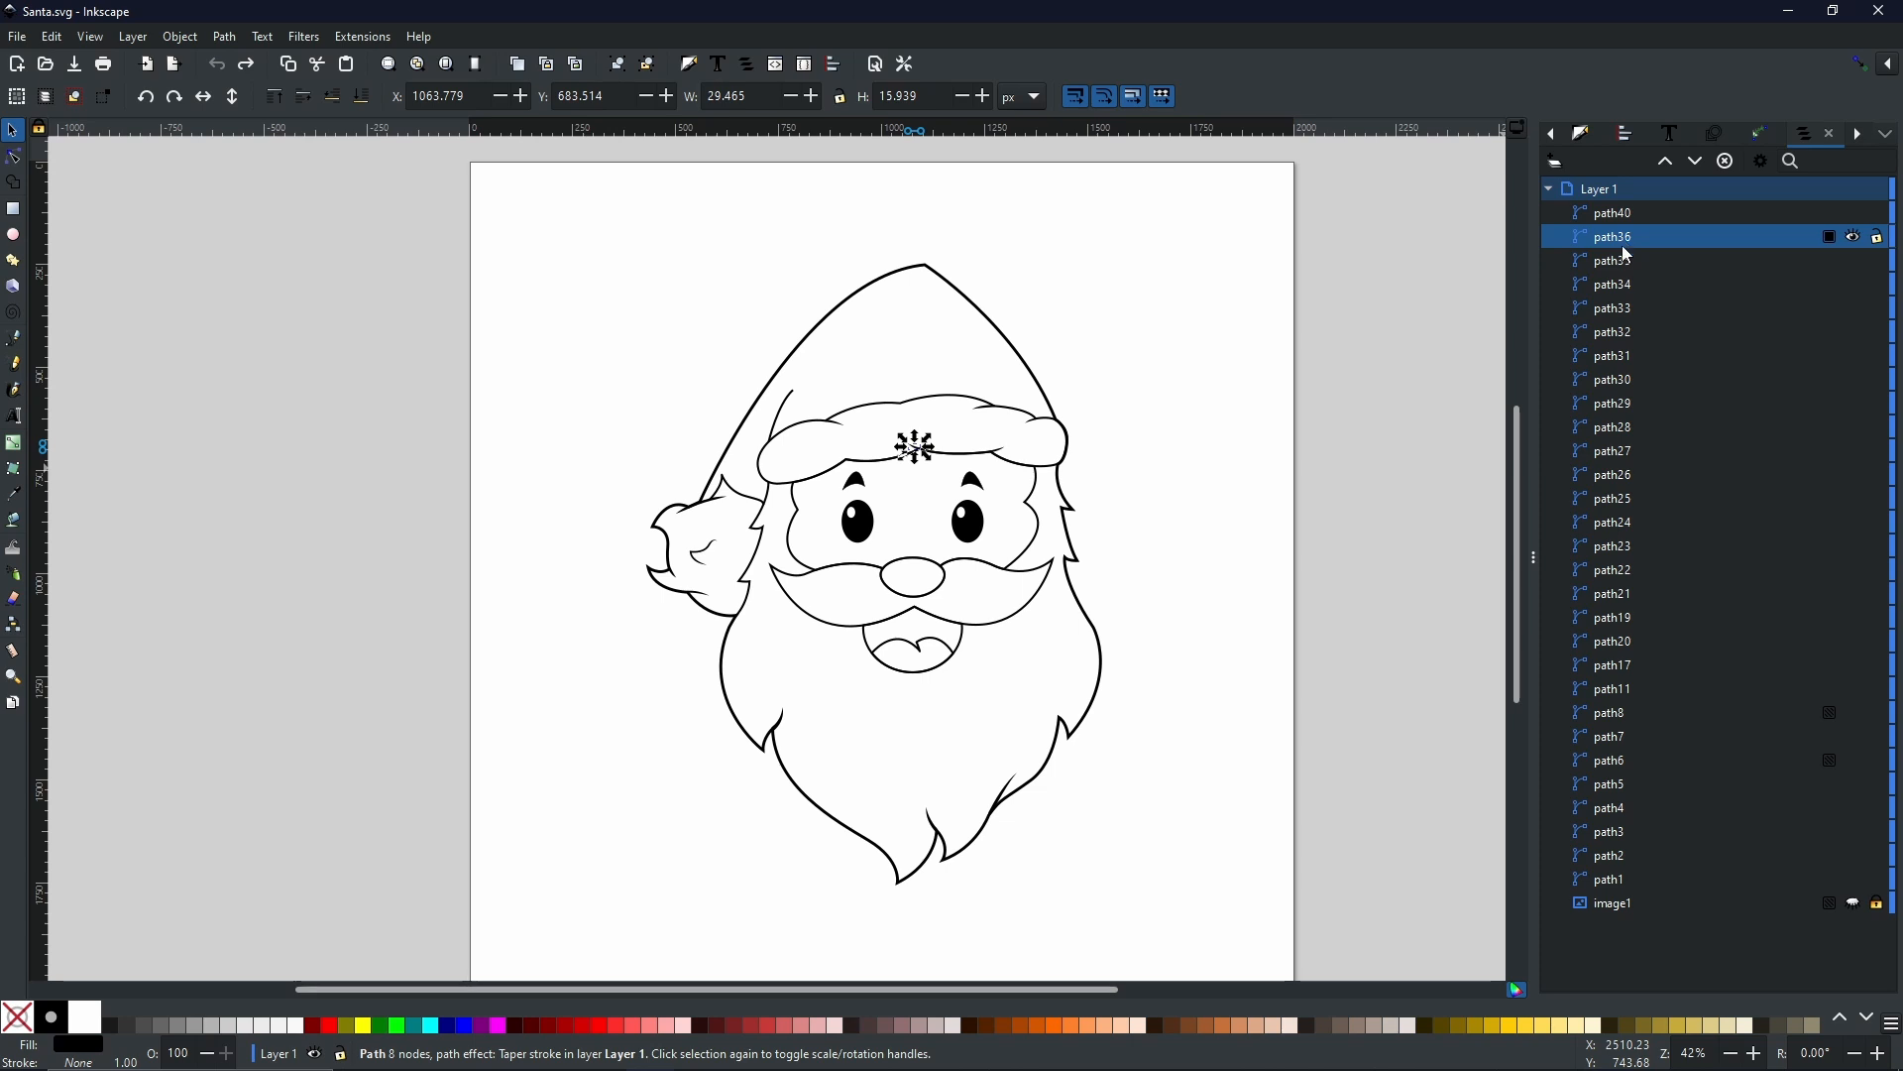
click(1620, 260)
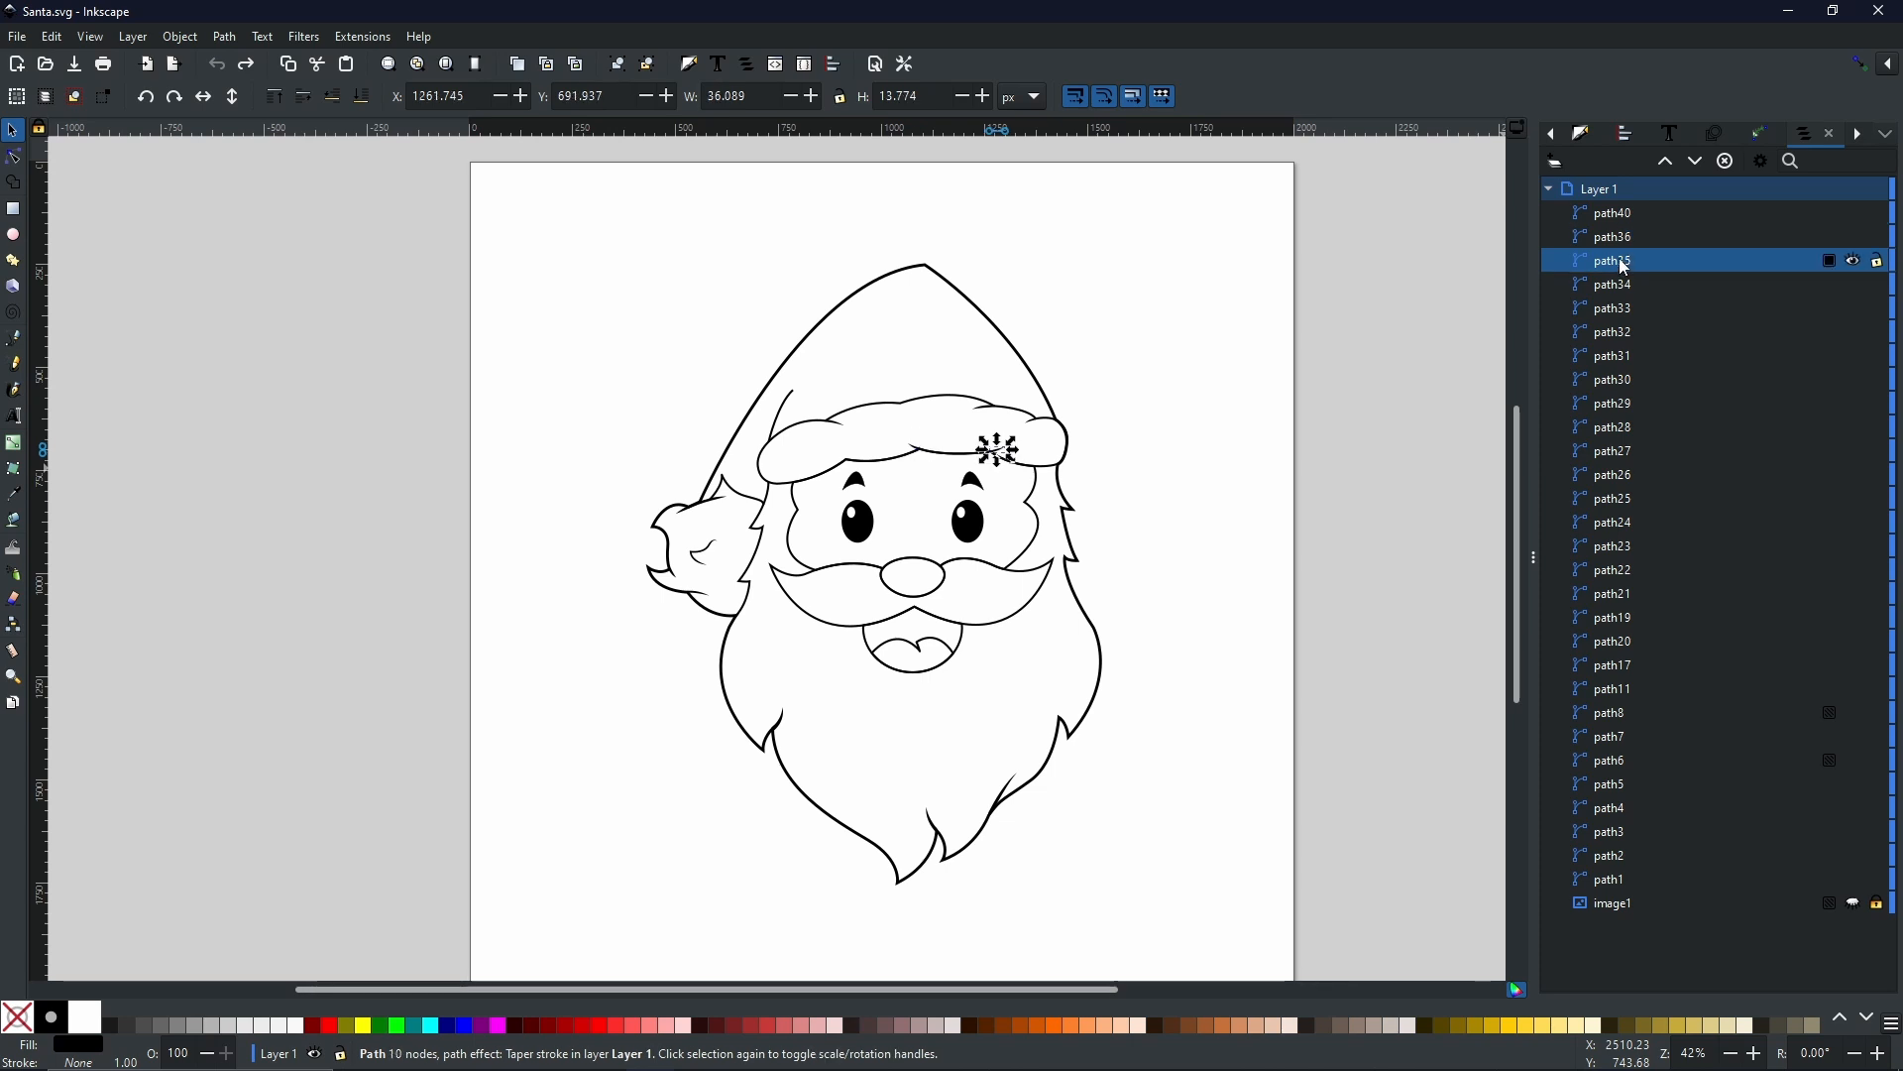
click(1622, 285)
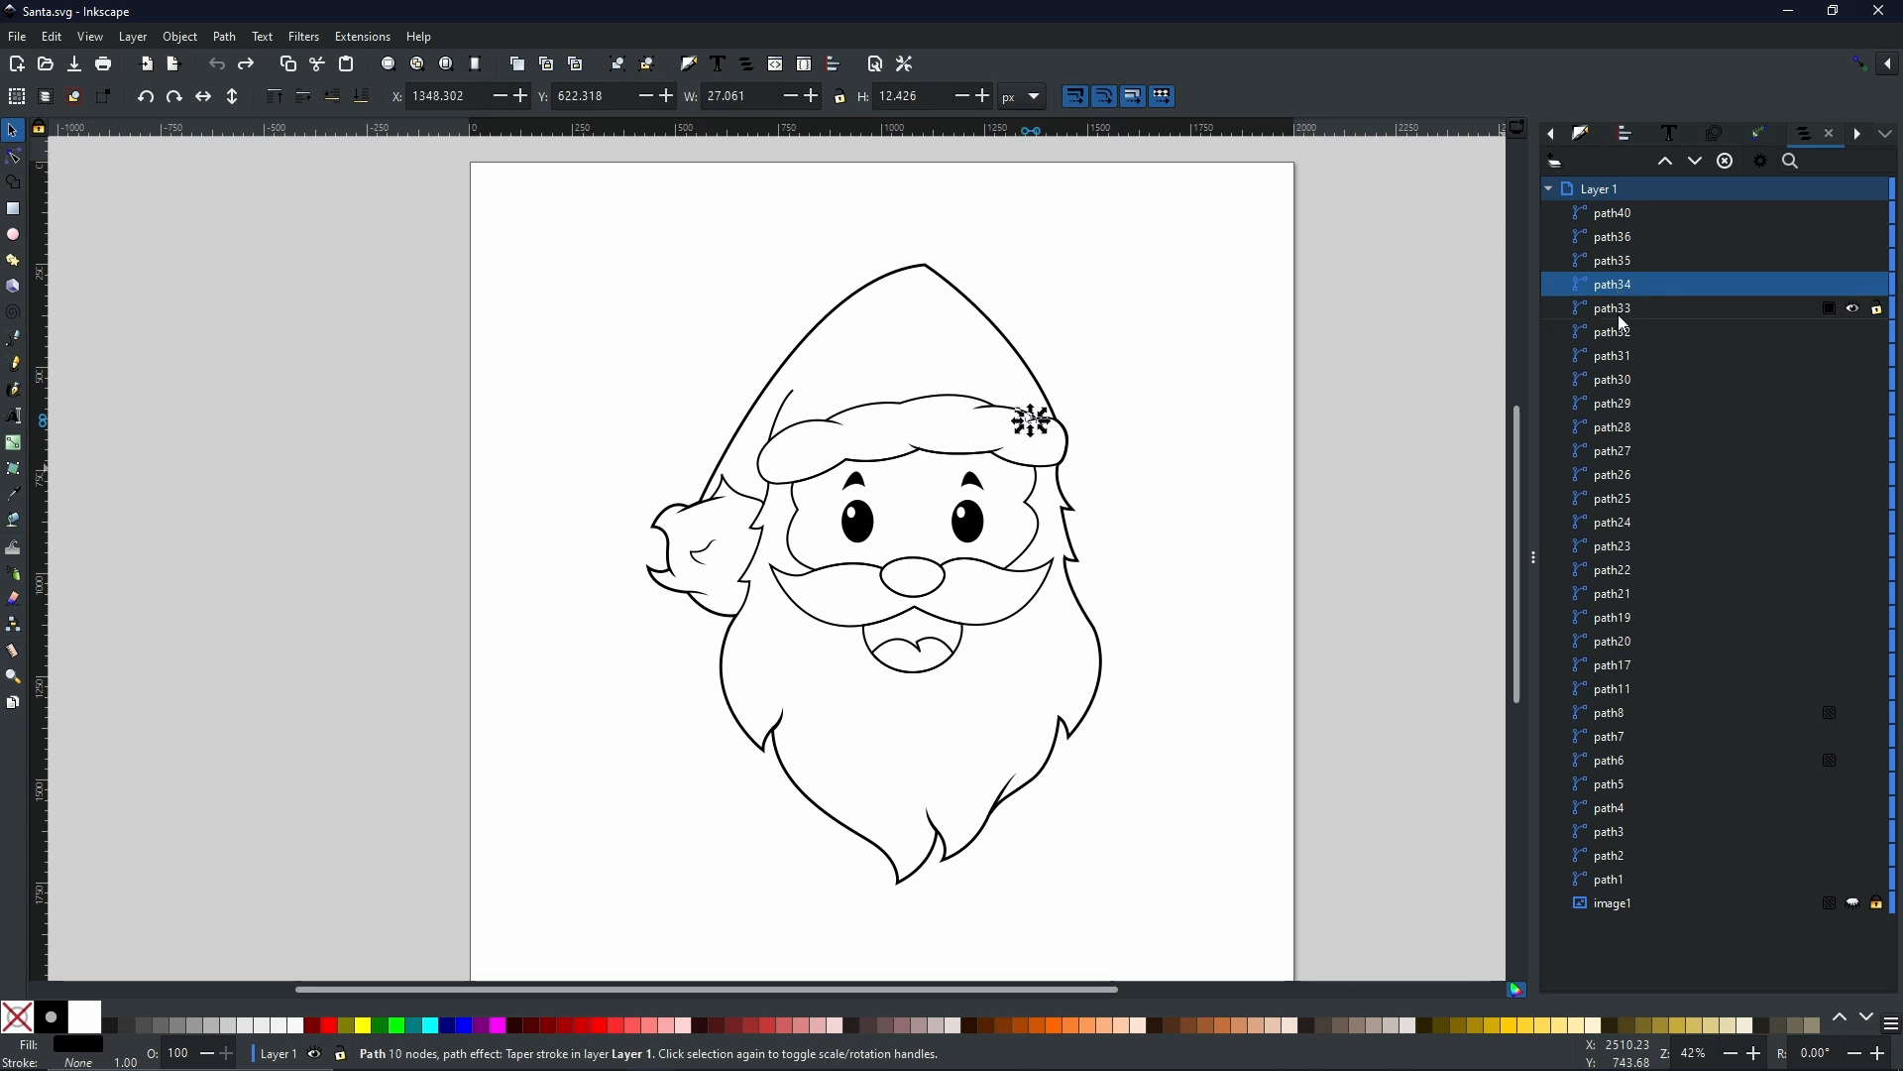
click(1623, 315)
click(1620, 357)
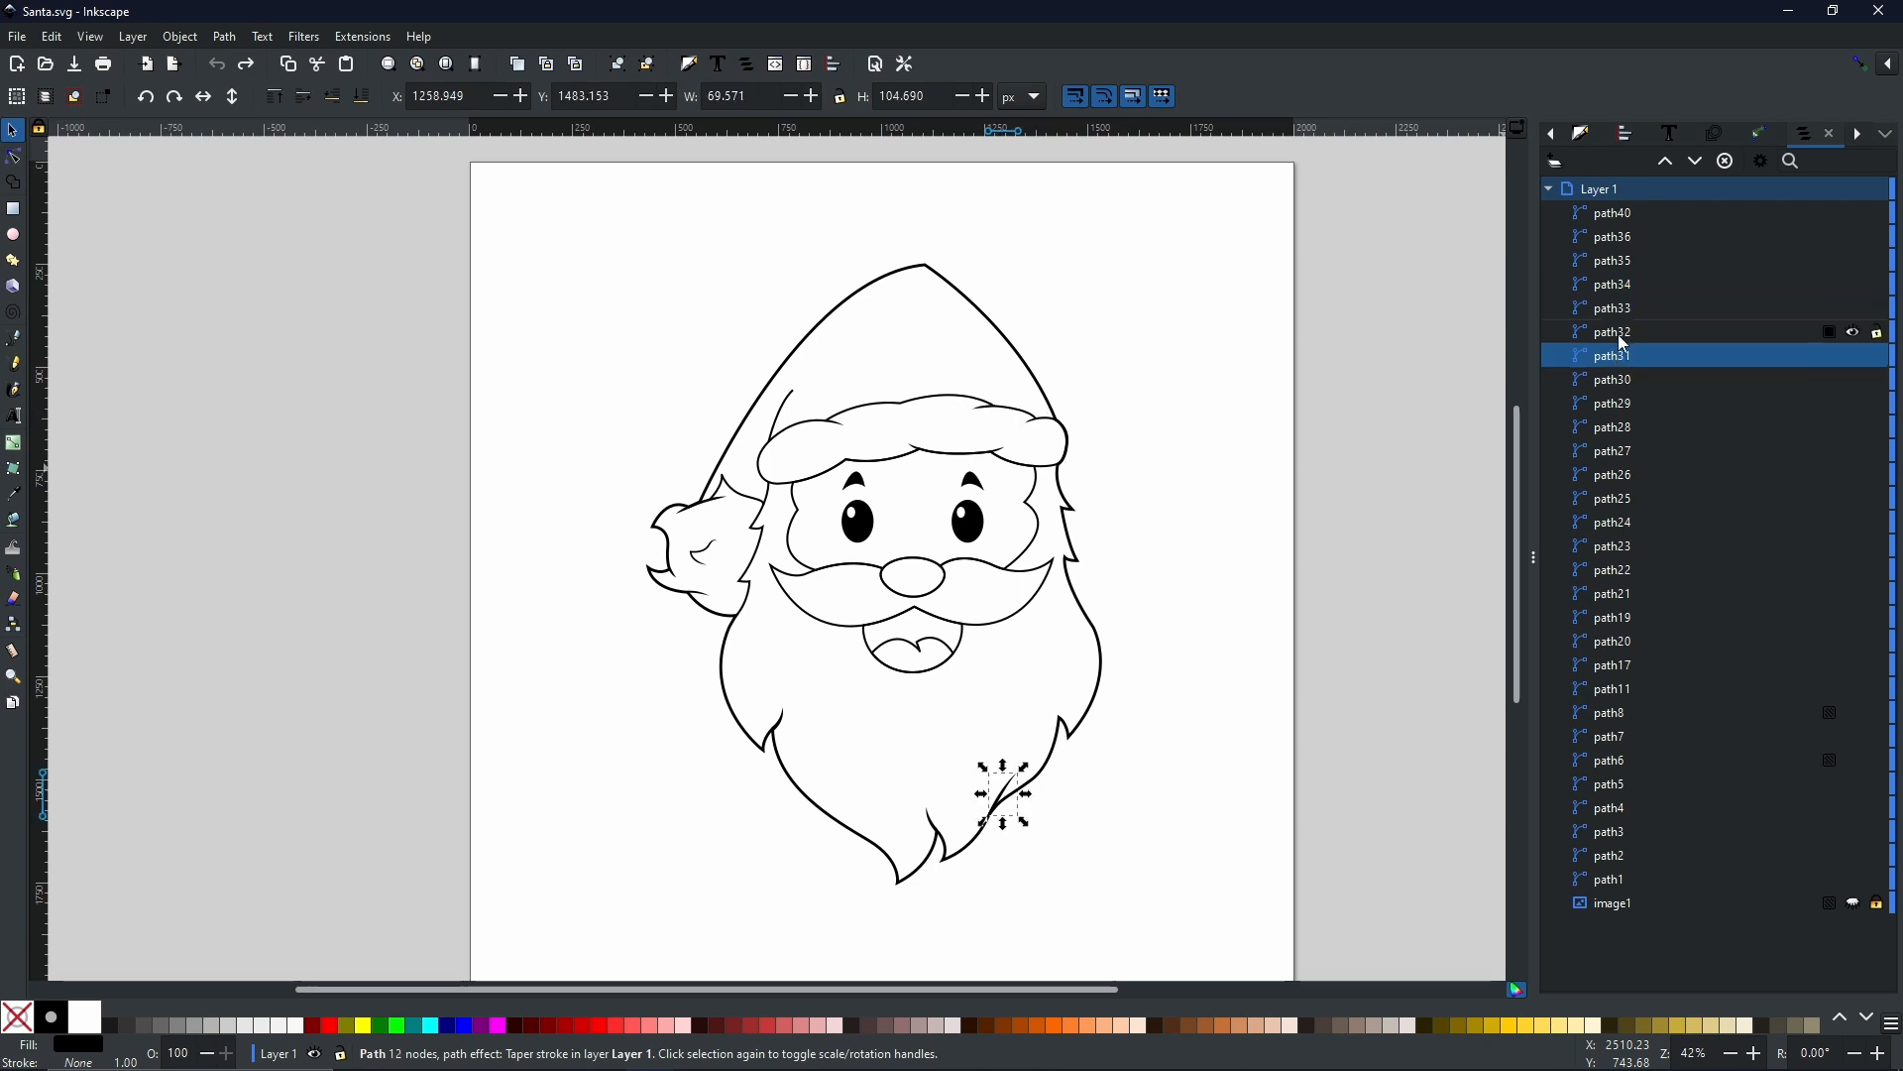
click(1622, 333)
- Convert the stroke of path27, the short fold line beside the hat's pompom, to a path
click(1620, 452)
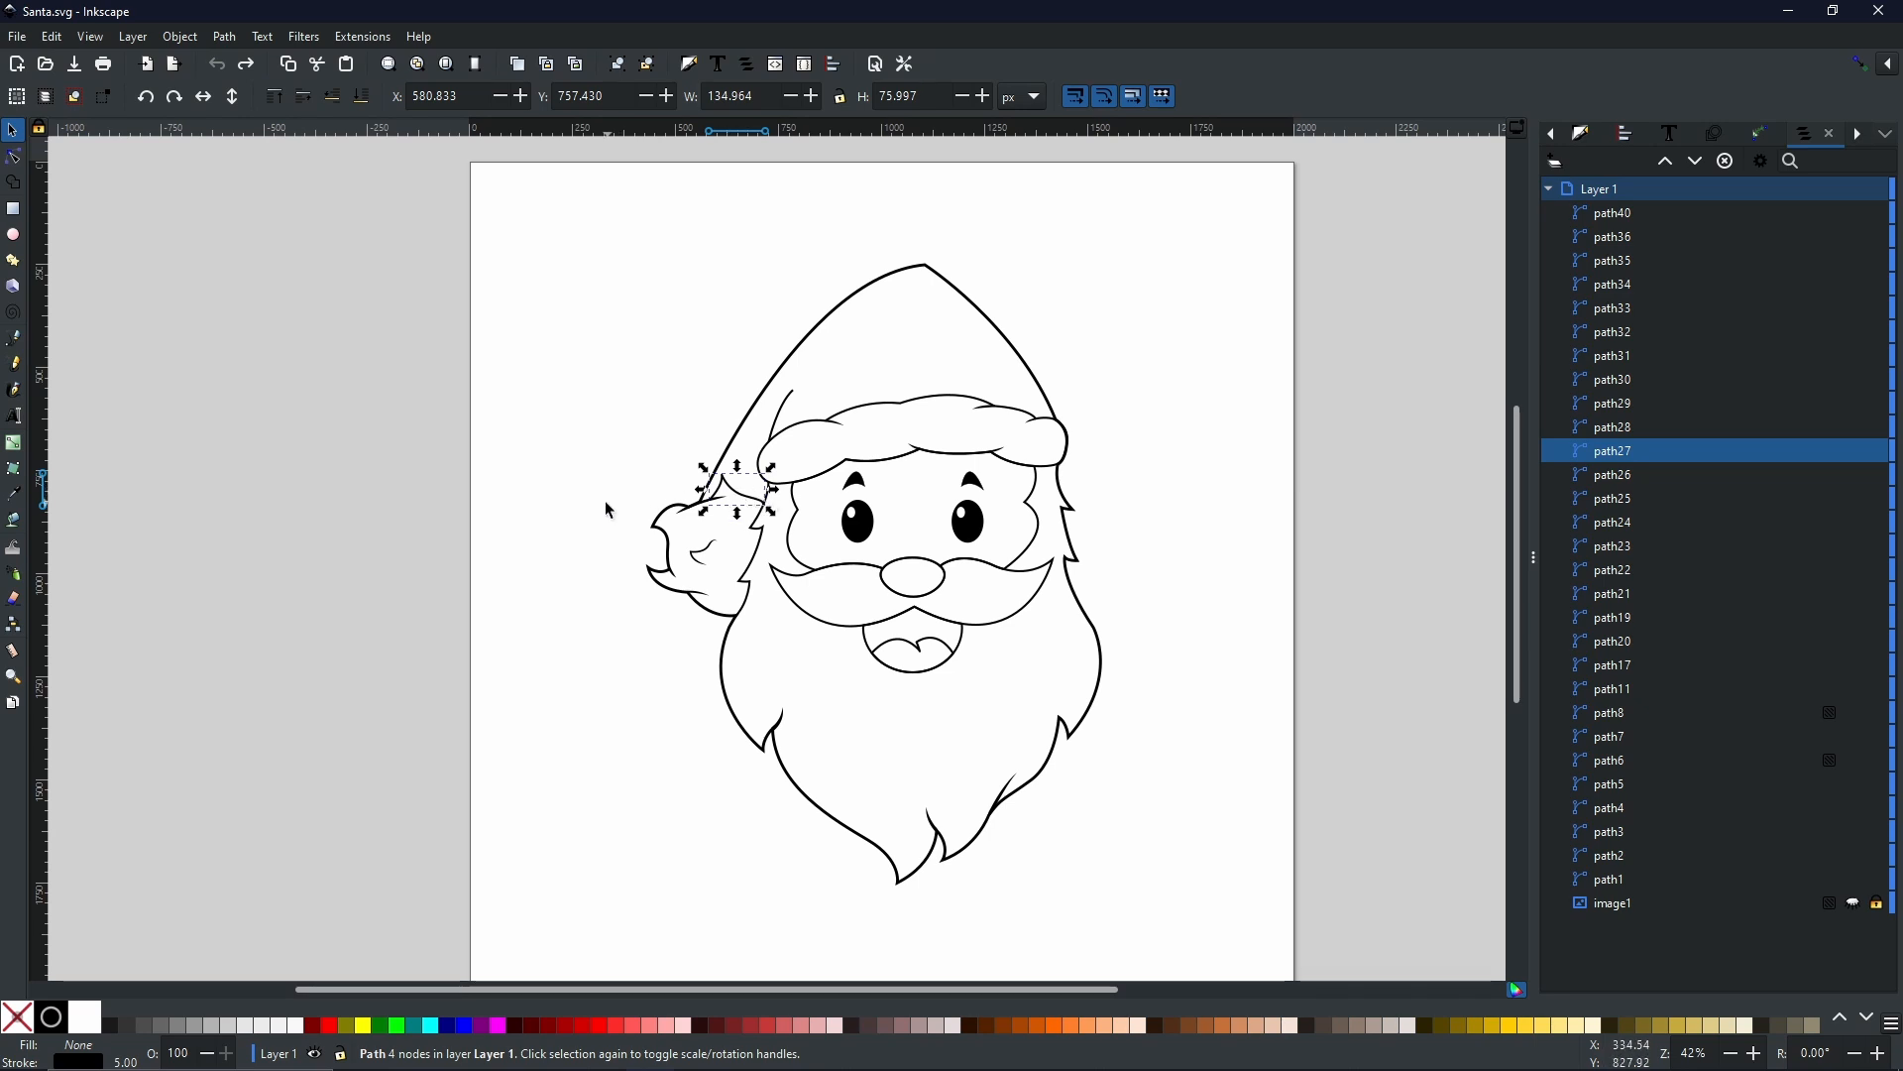
click(227, 37)
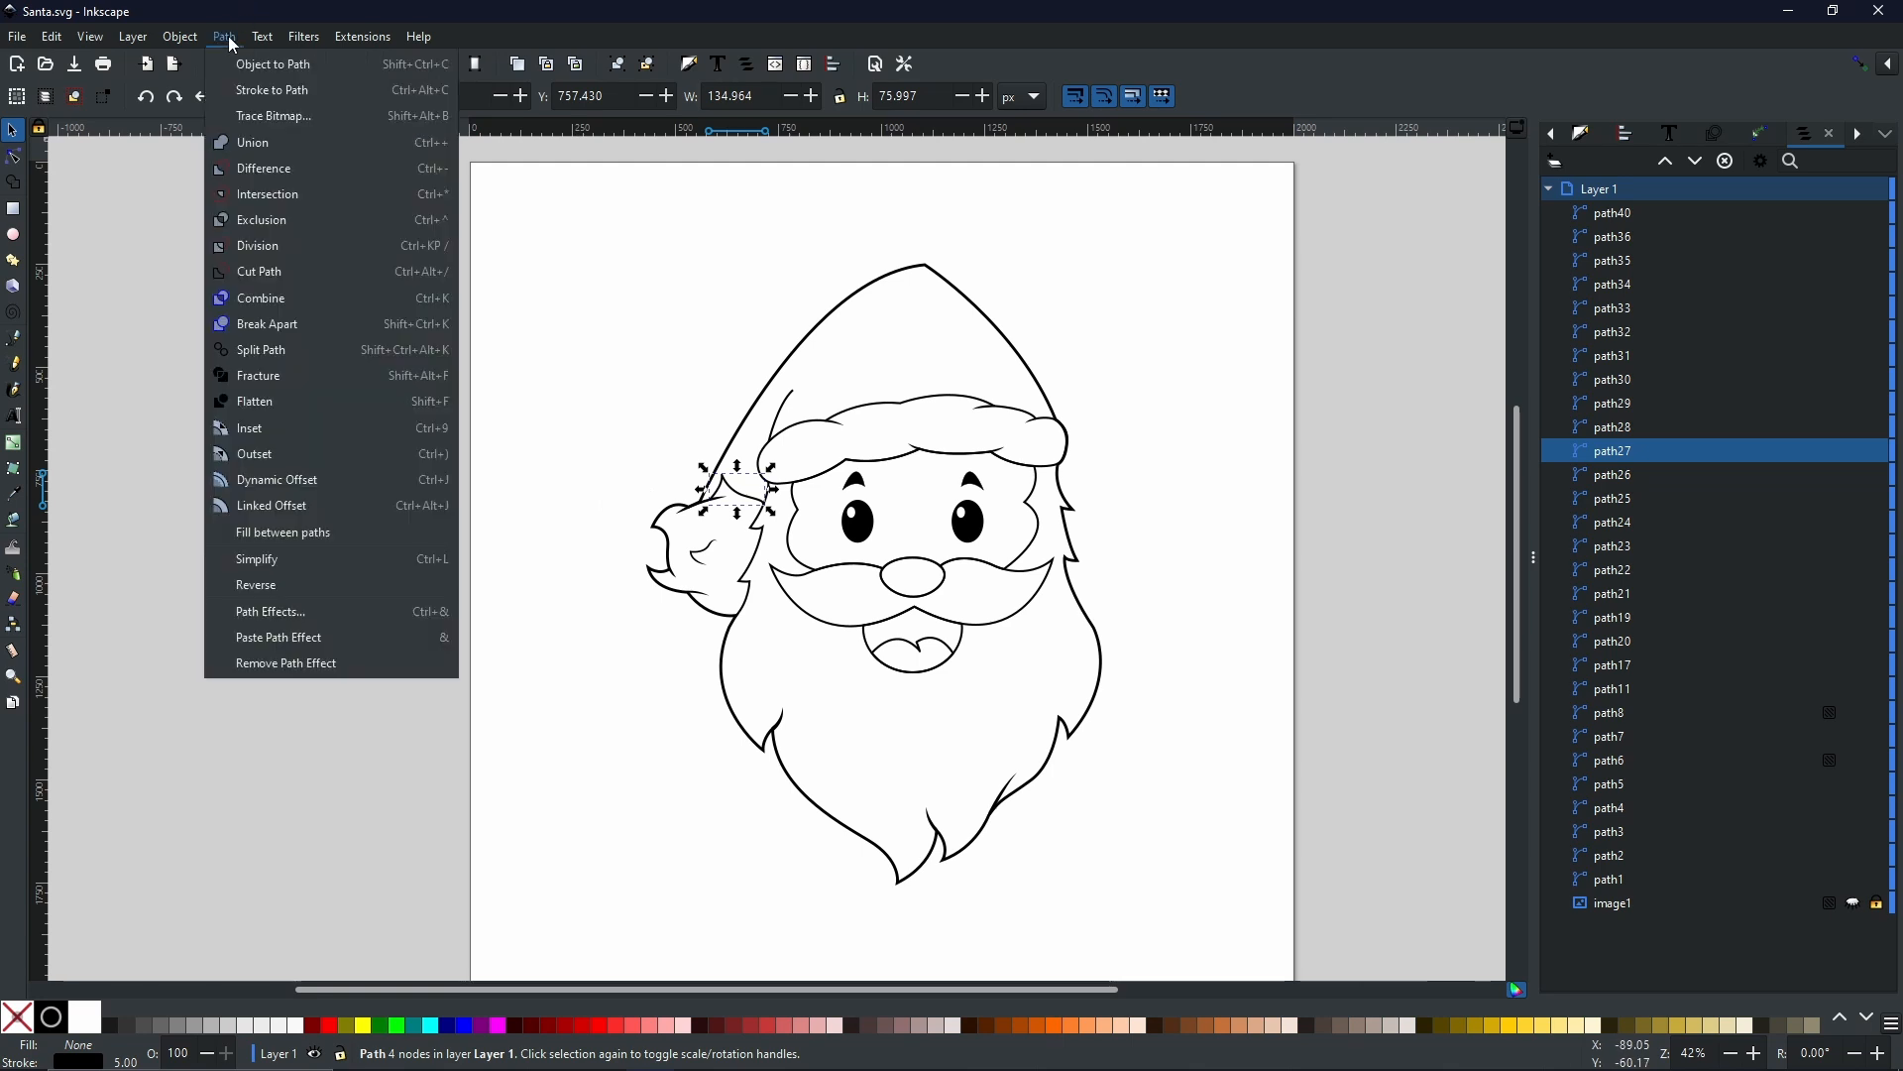
click(247, 99)
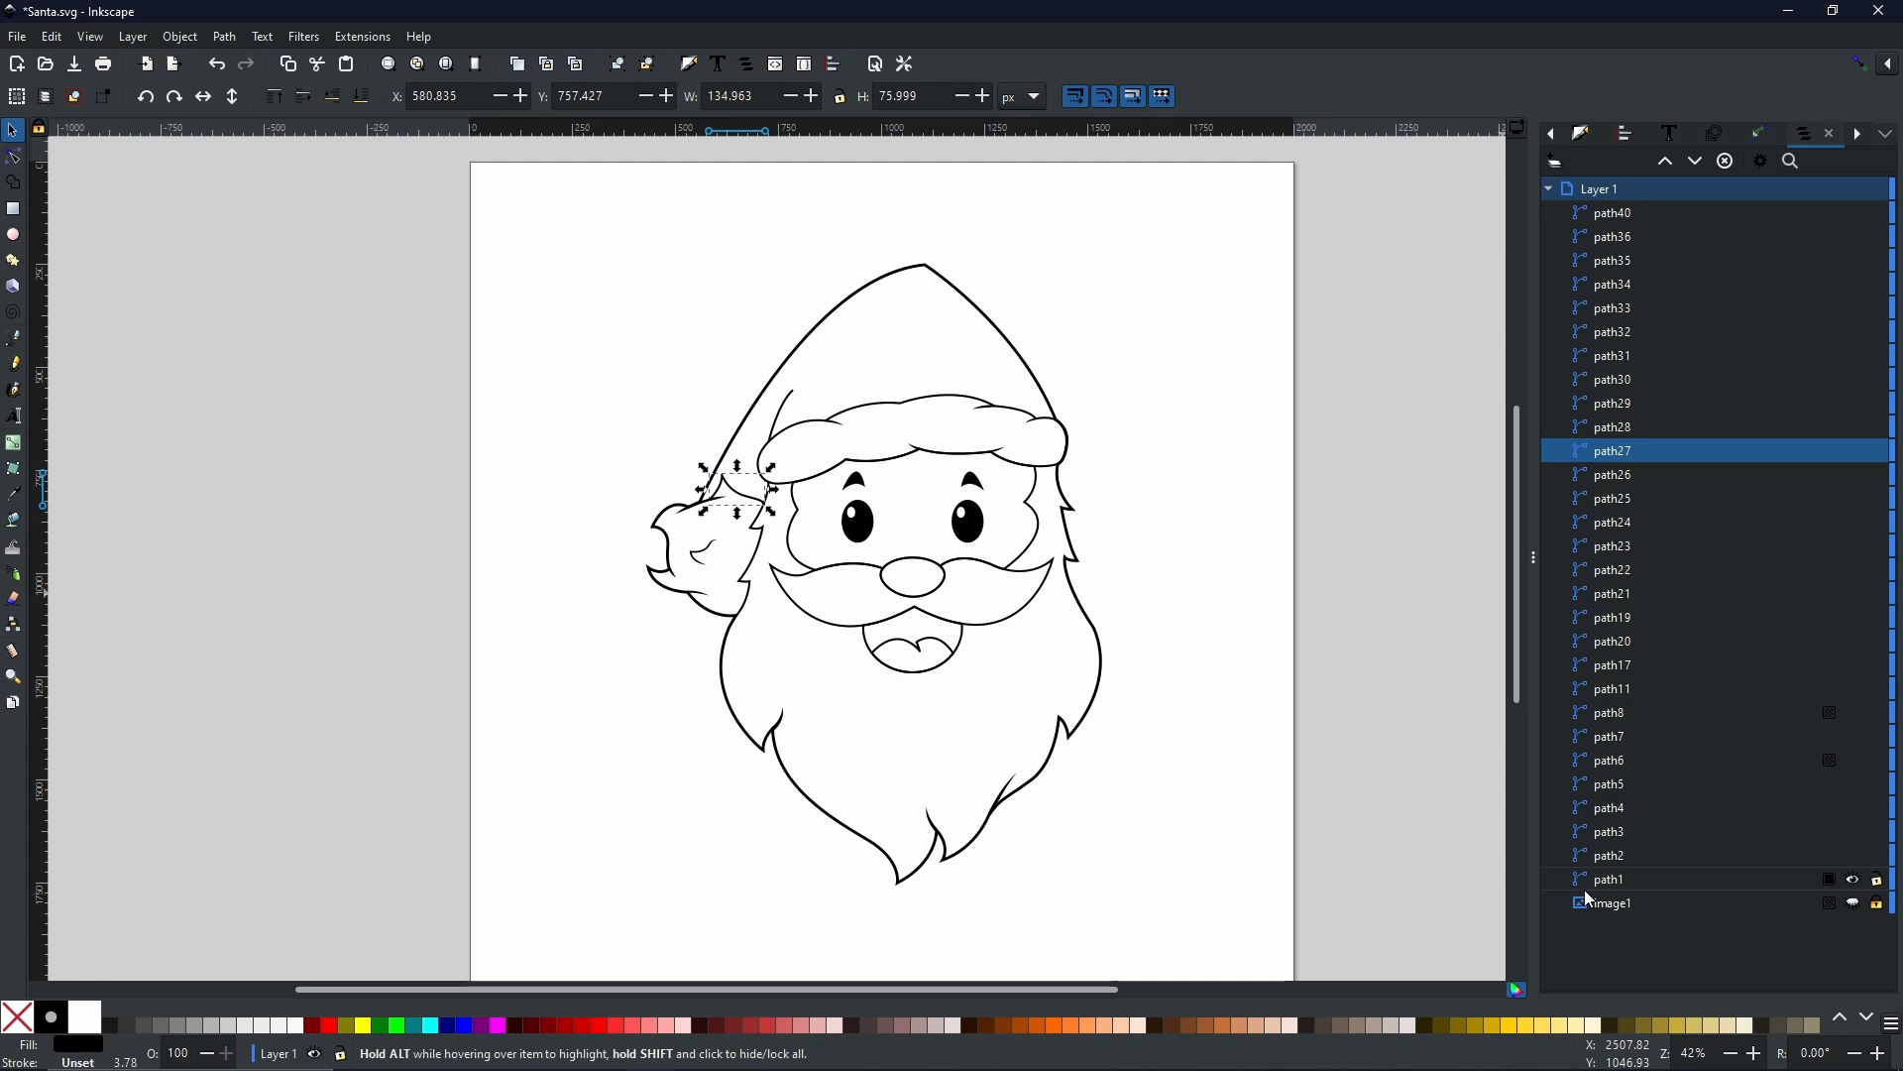
- Select only the paths of both eyes and eyebrows, and move them together off the page beyond its upper right edge
click(1610, 519)
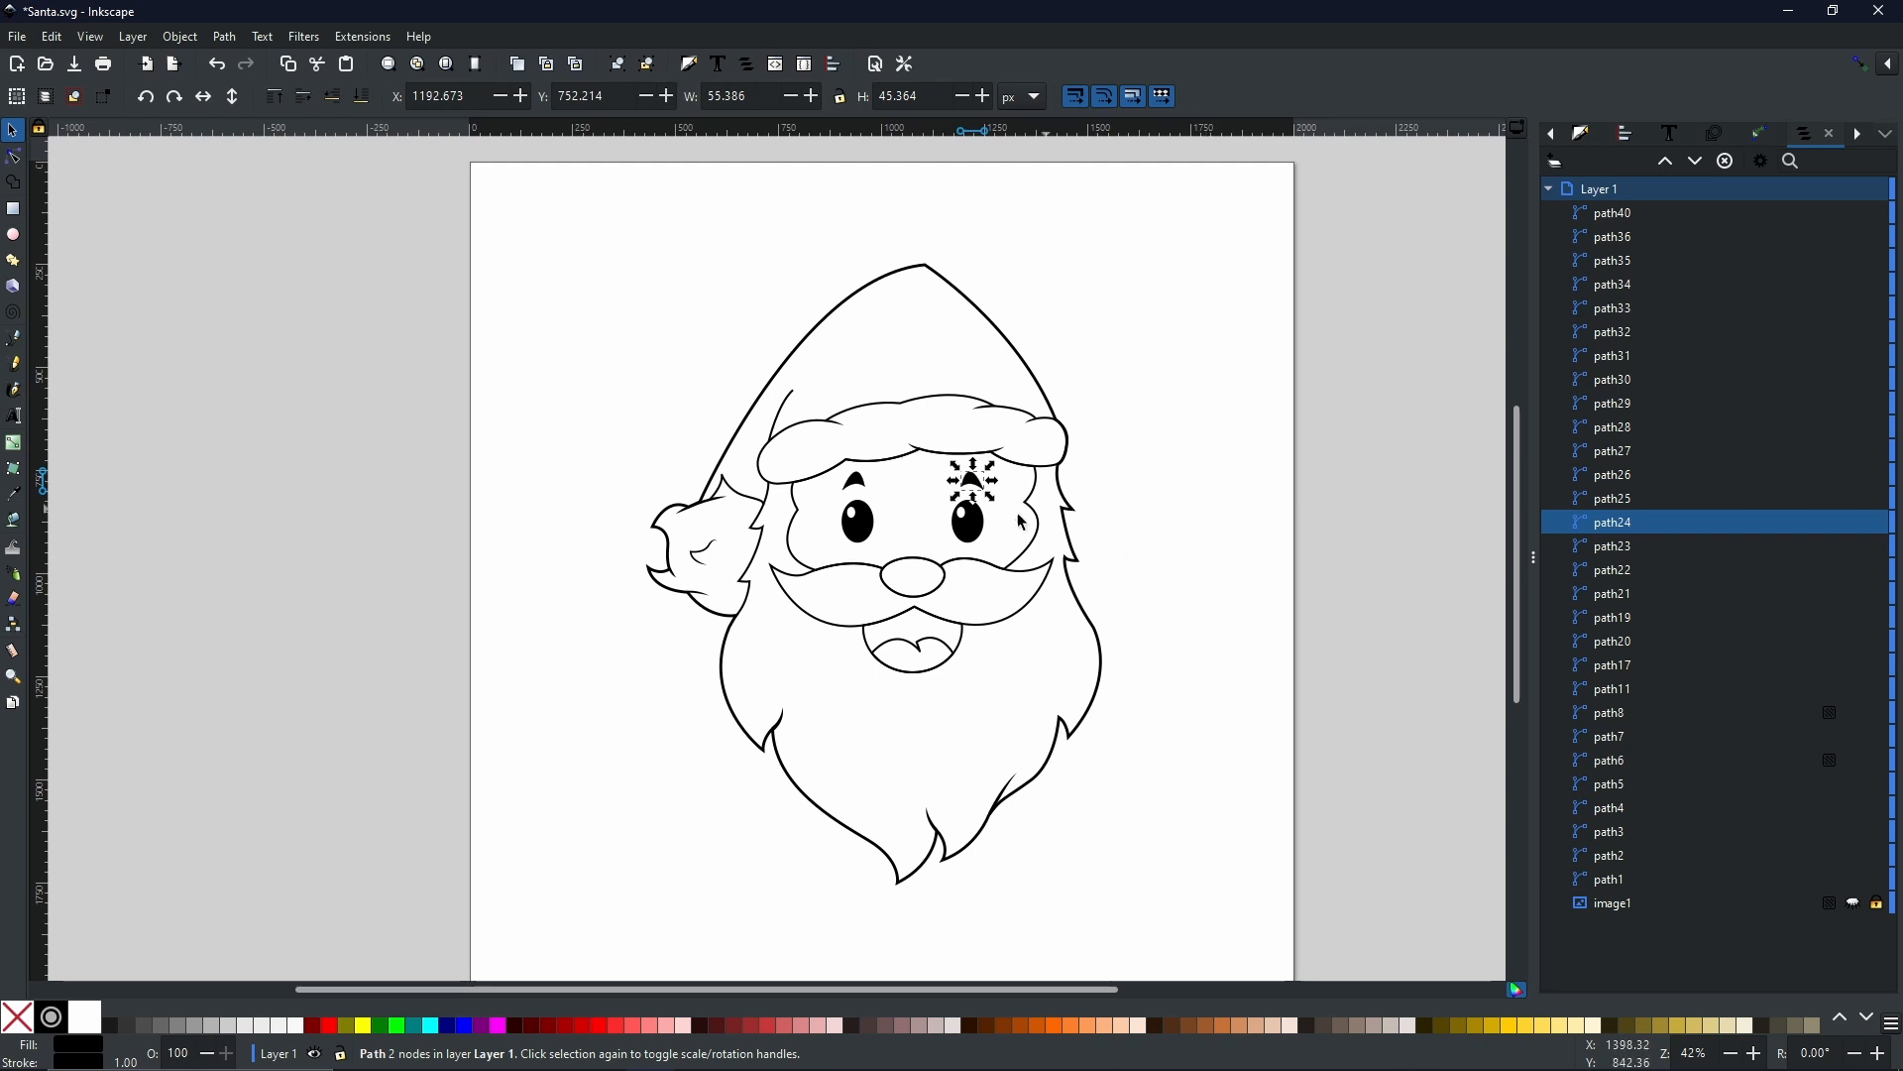
drag(1148, 591, 761, 441)
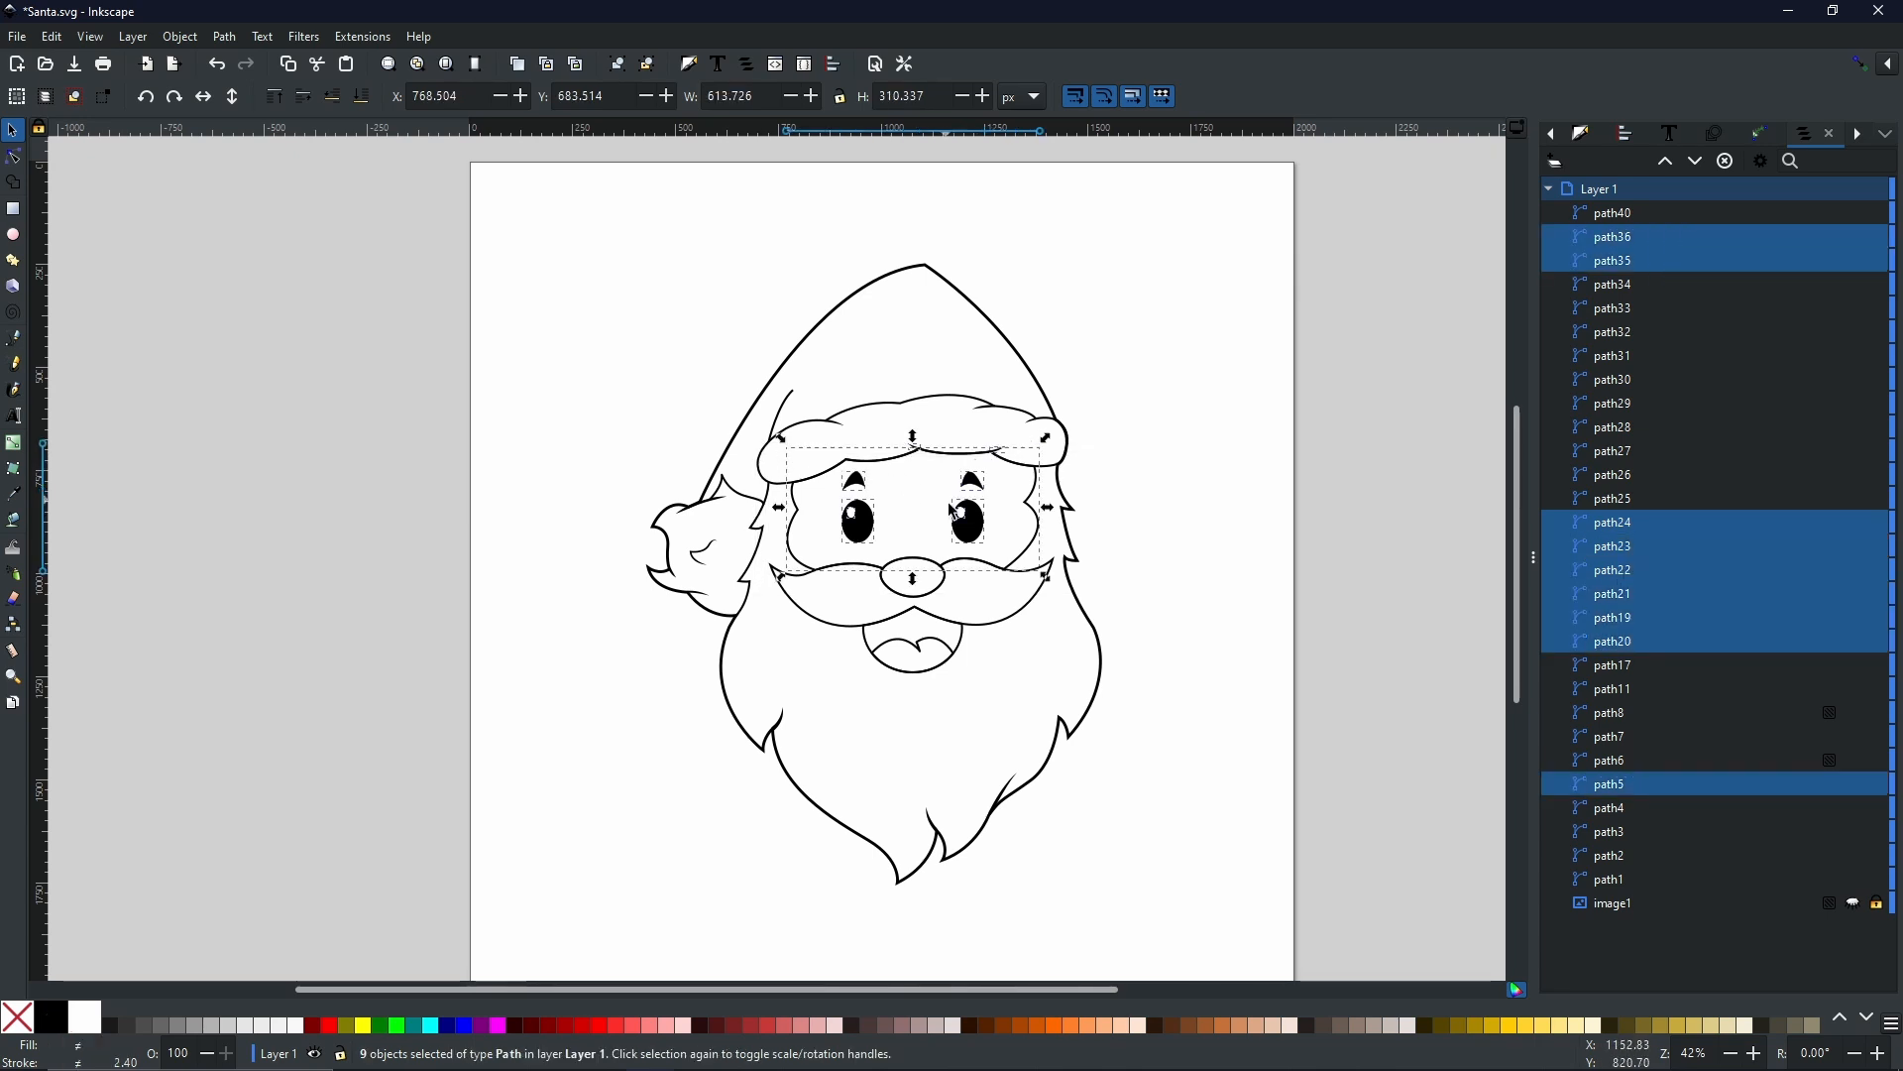
drag(825, 548, 1005, 459)
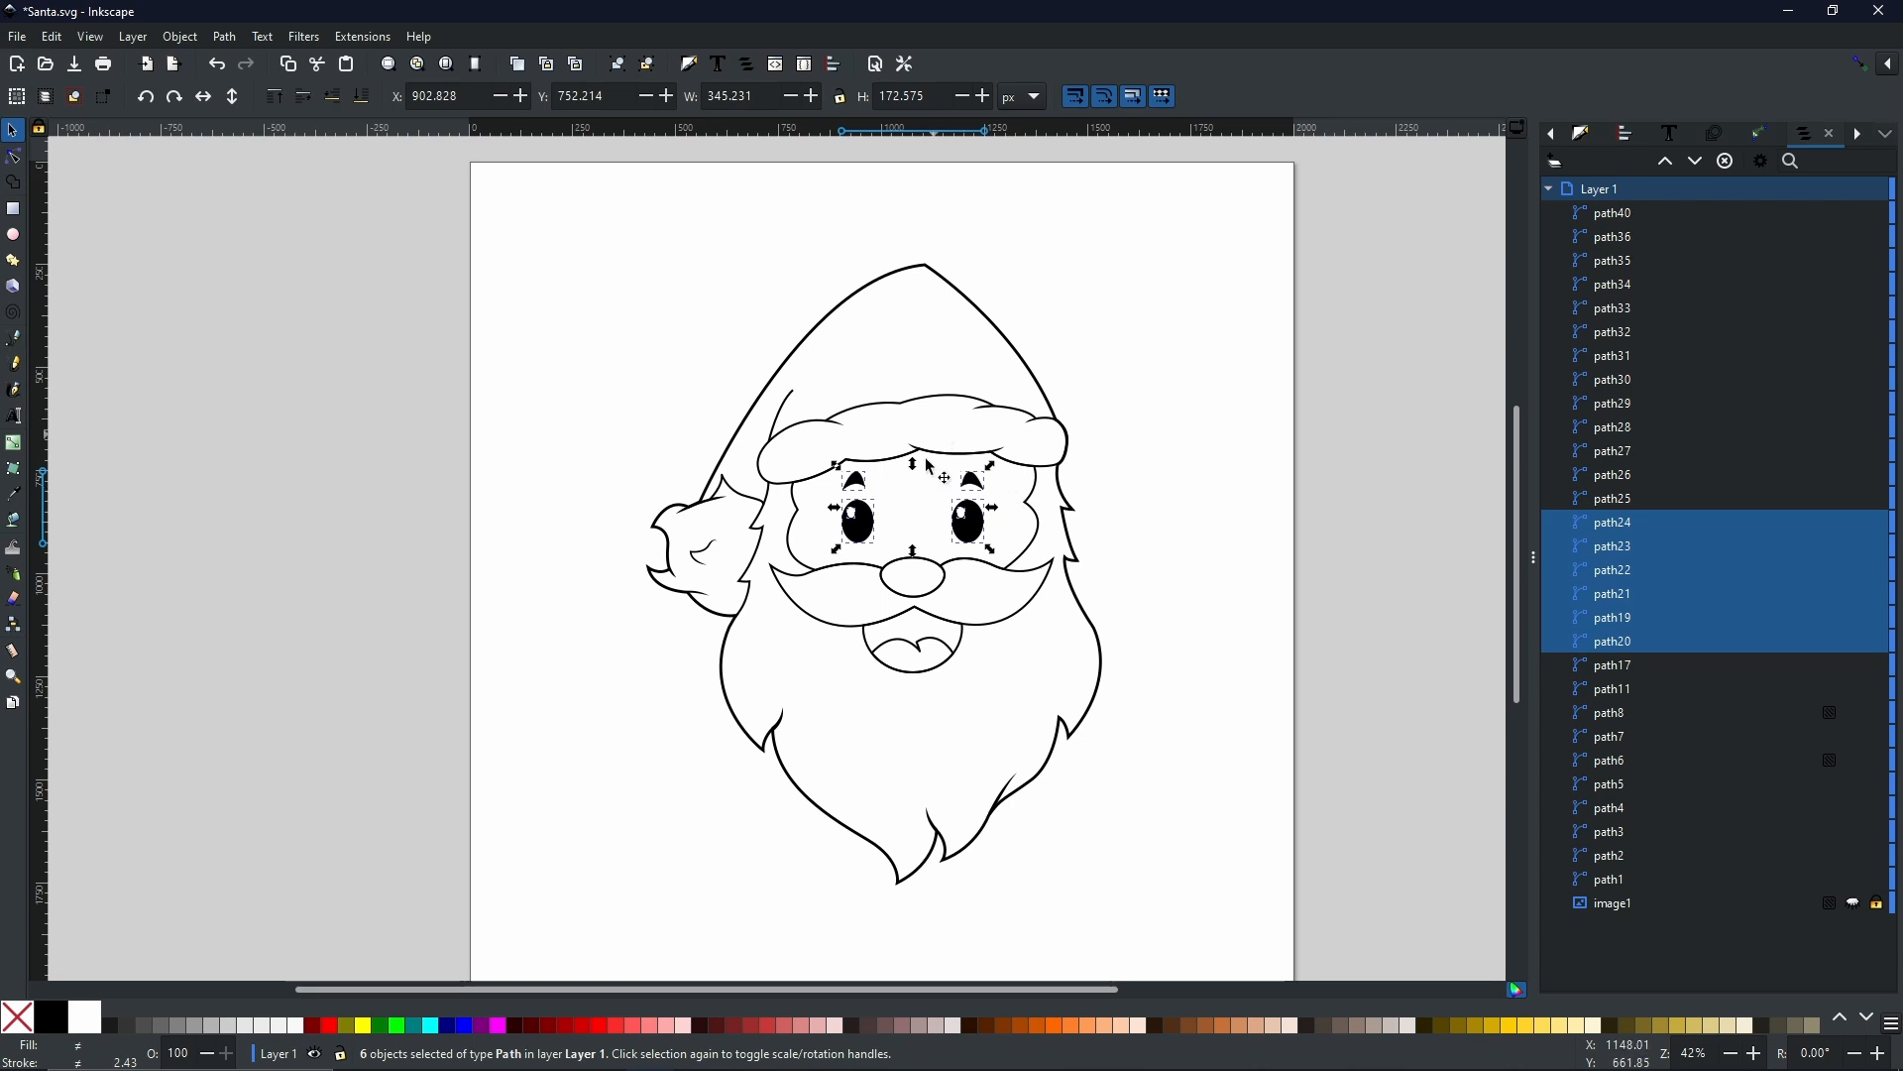
drag(983, 534, 1439, 277)
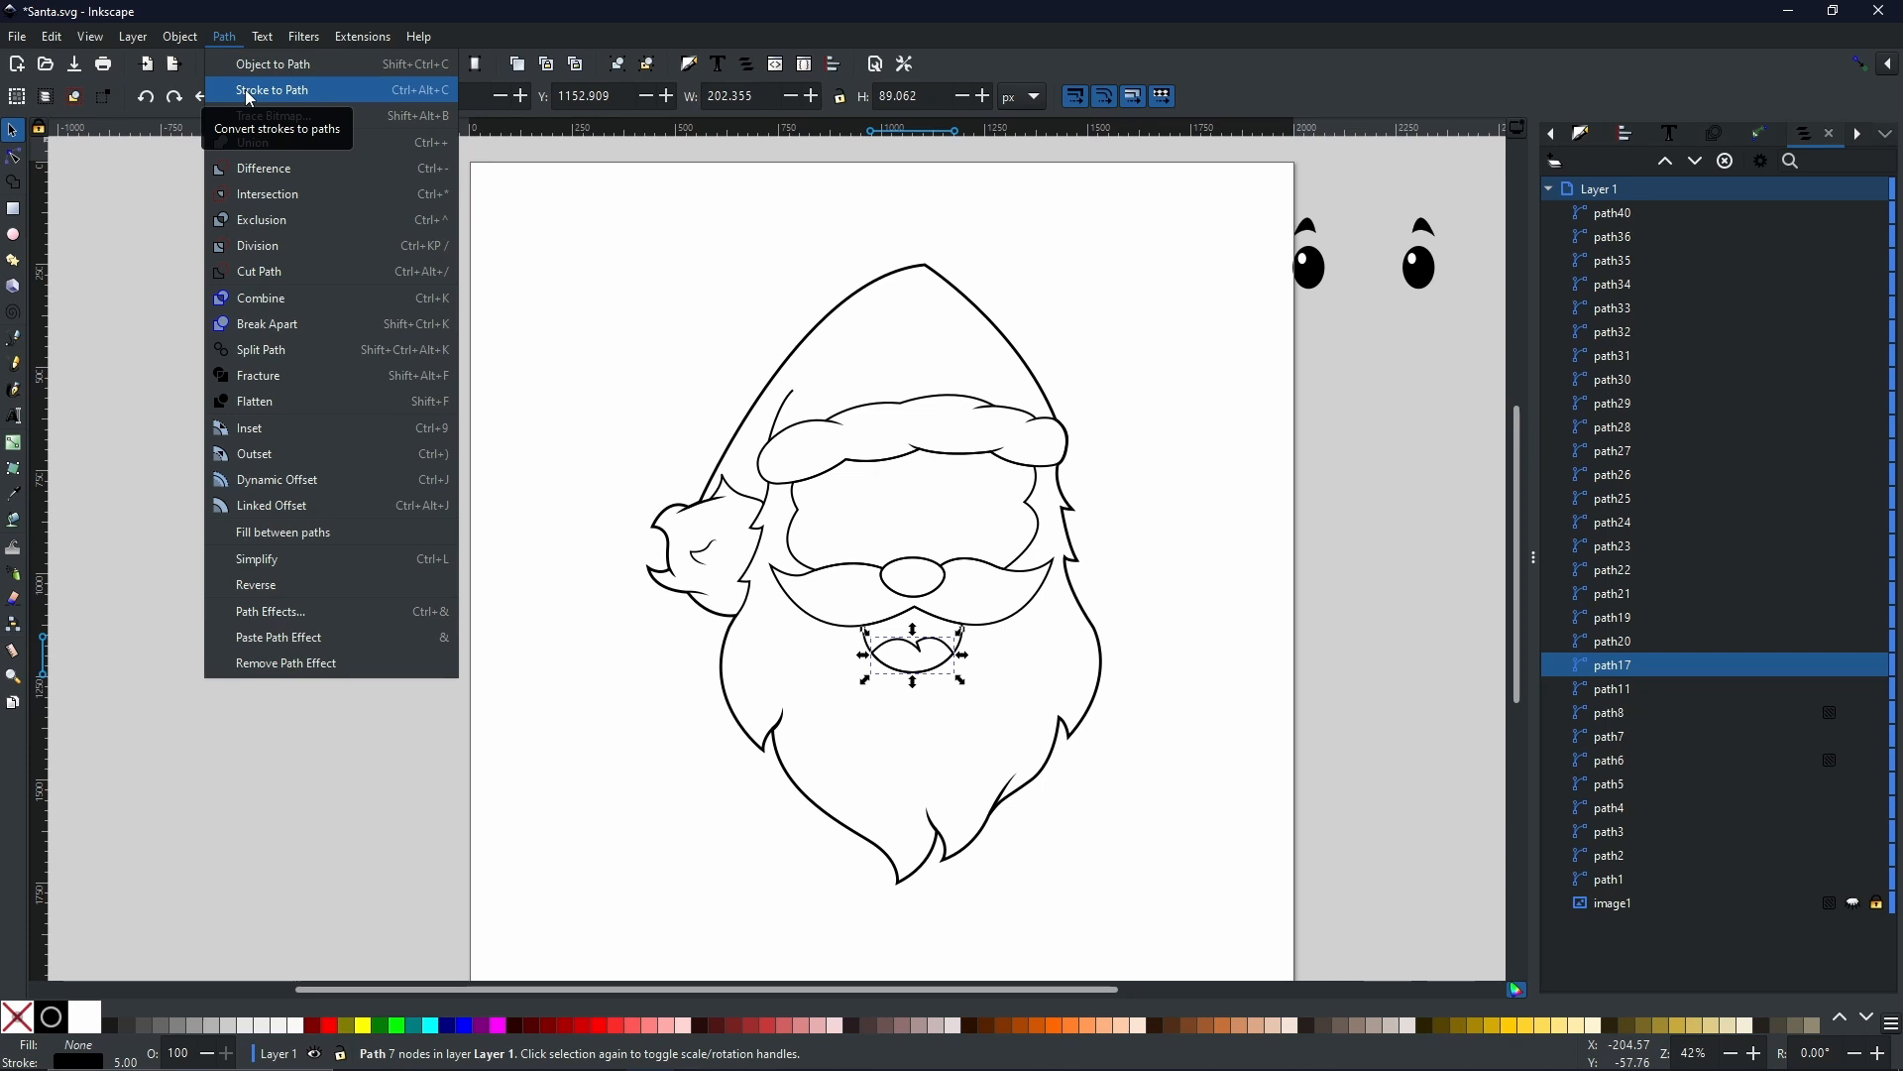
- Convert path17 inside the mouth to a stroke outline, and go through path8 to path1 converting any remaining strokes to paths
click(250, 90)
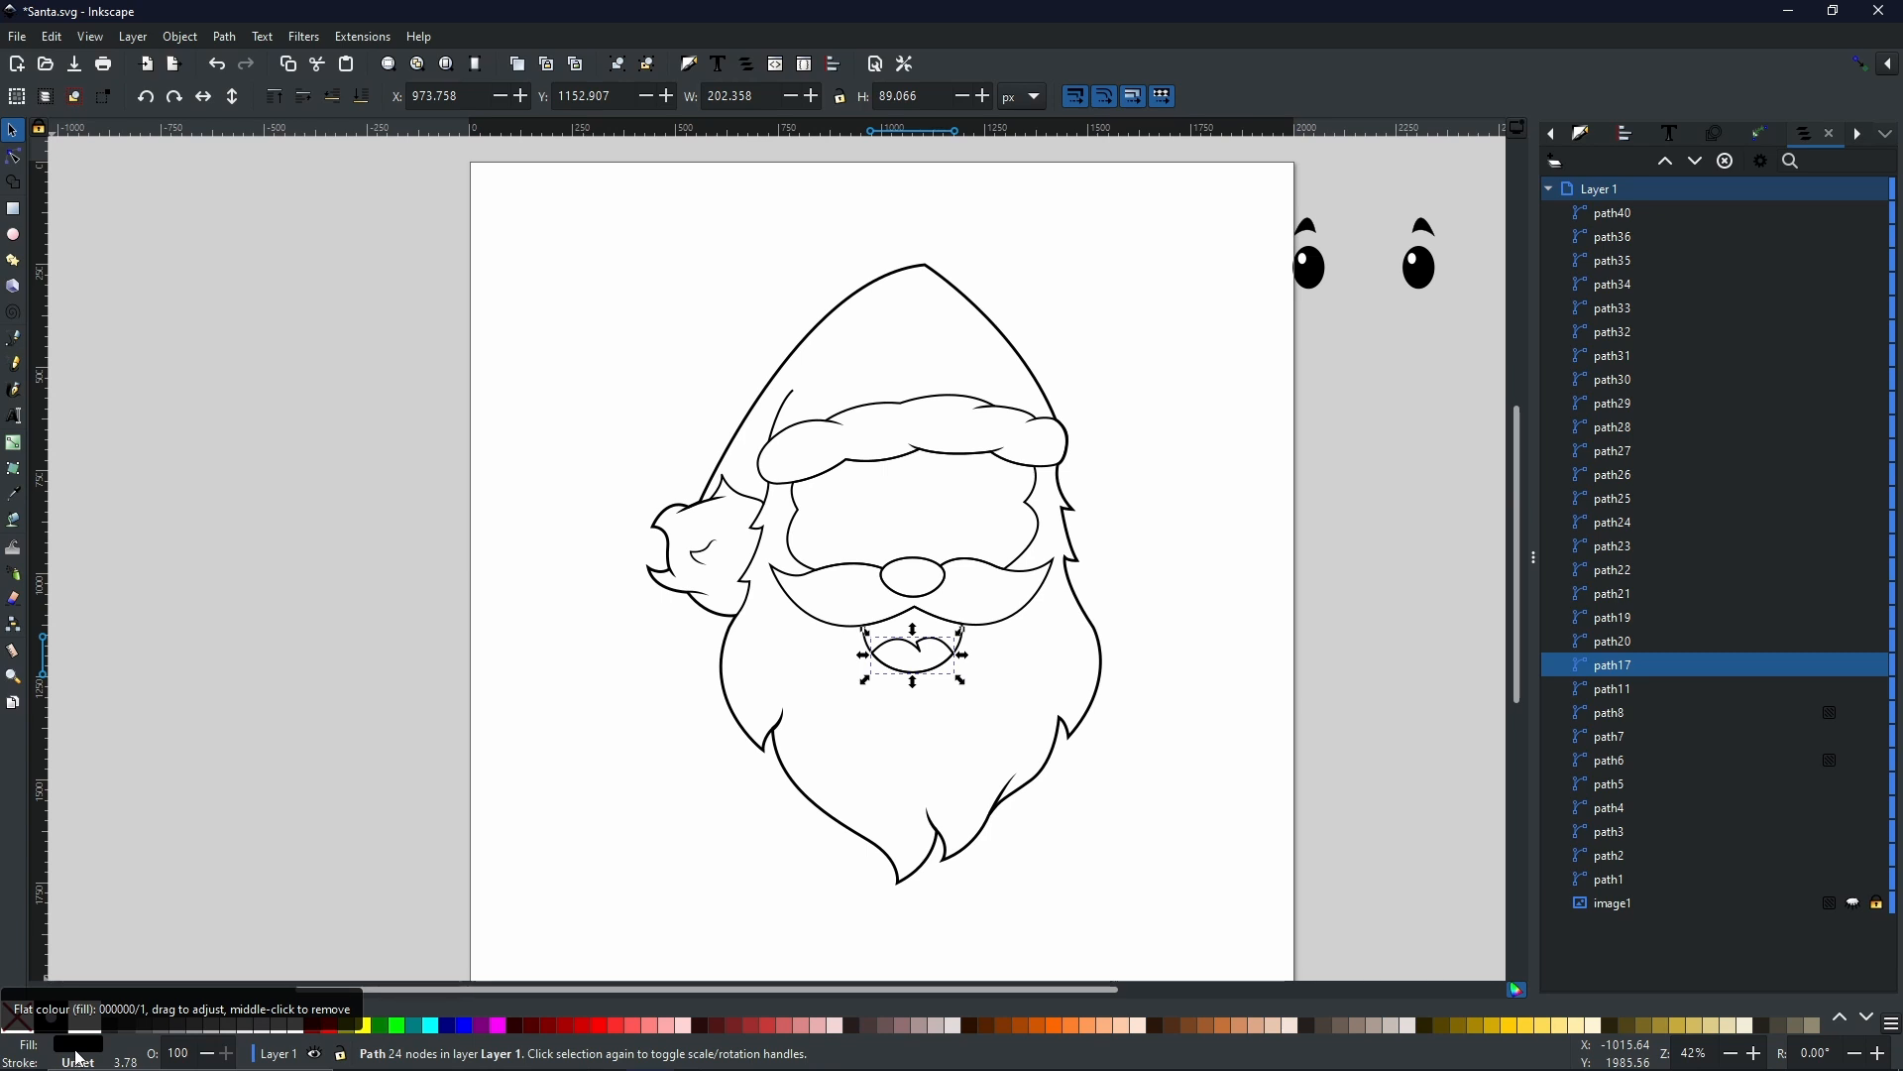
key(shift+Tab)
click(1616, 714)
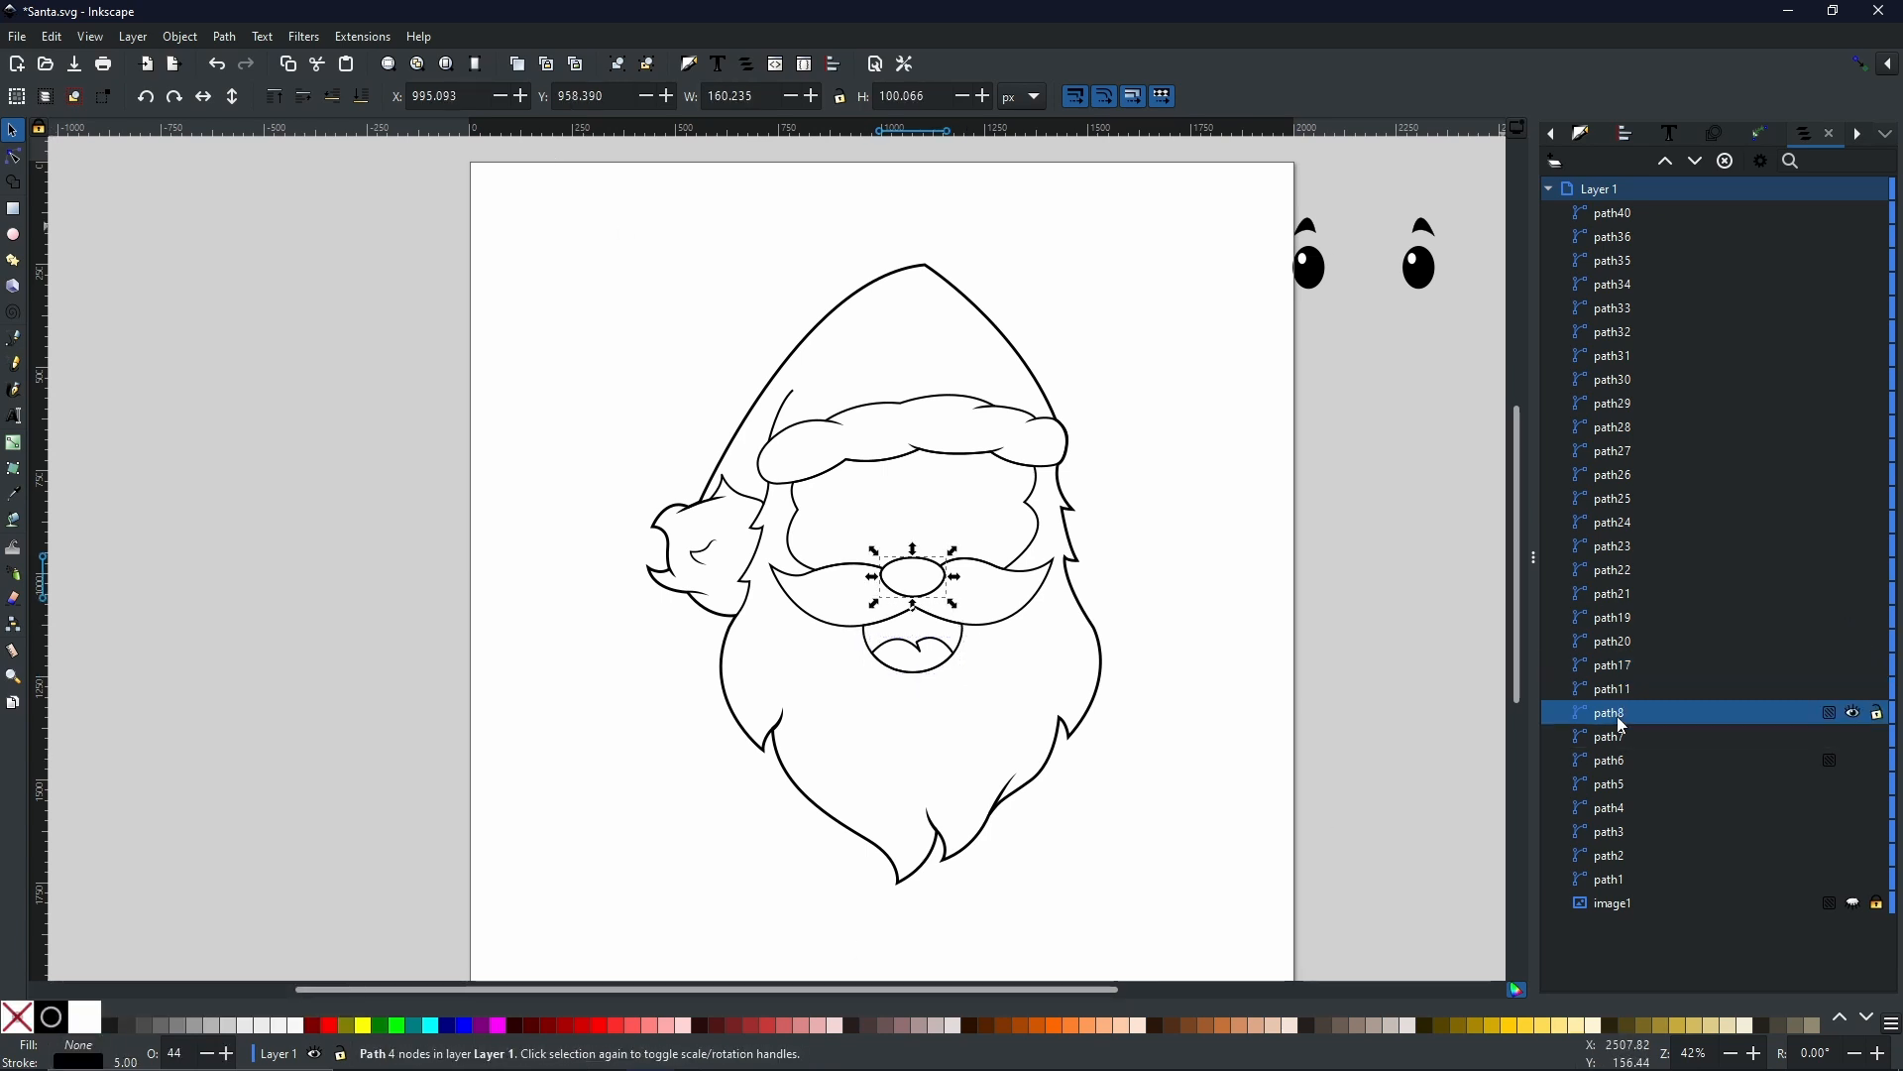
click(1610, 739)
click(1609, 761)
click(1609, 784)
click(1608, 808)
click(1607, 832)
click(1606, 855)
click(1607, 880)
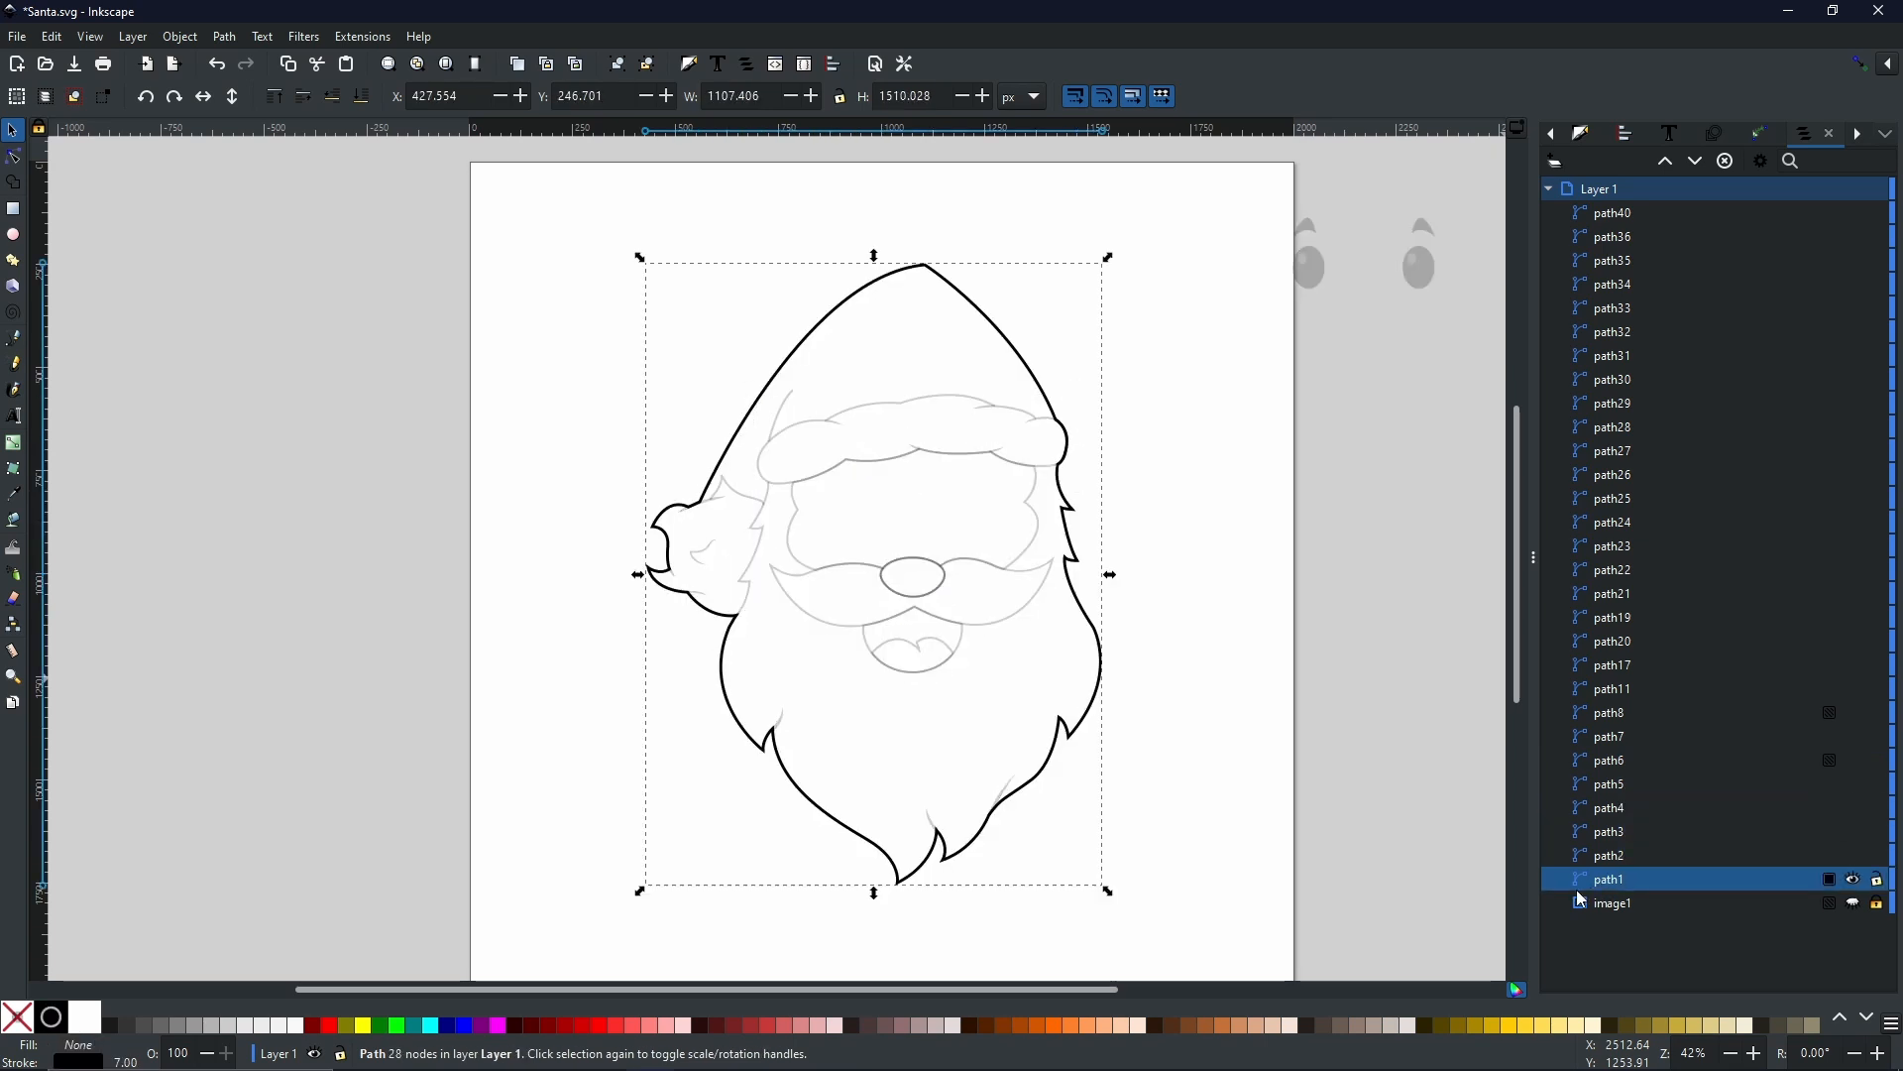
click(1109, 518)
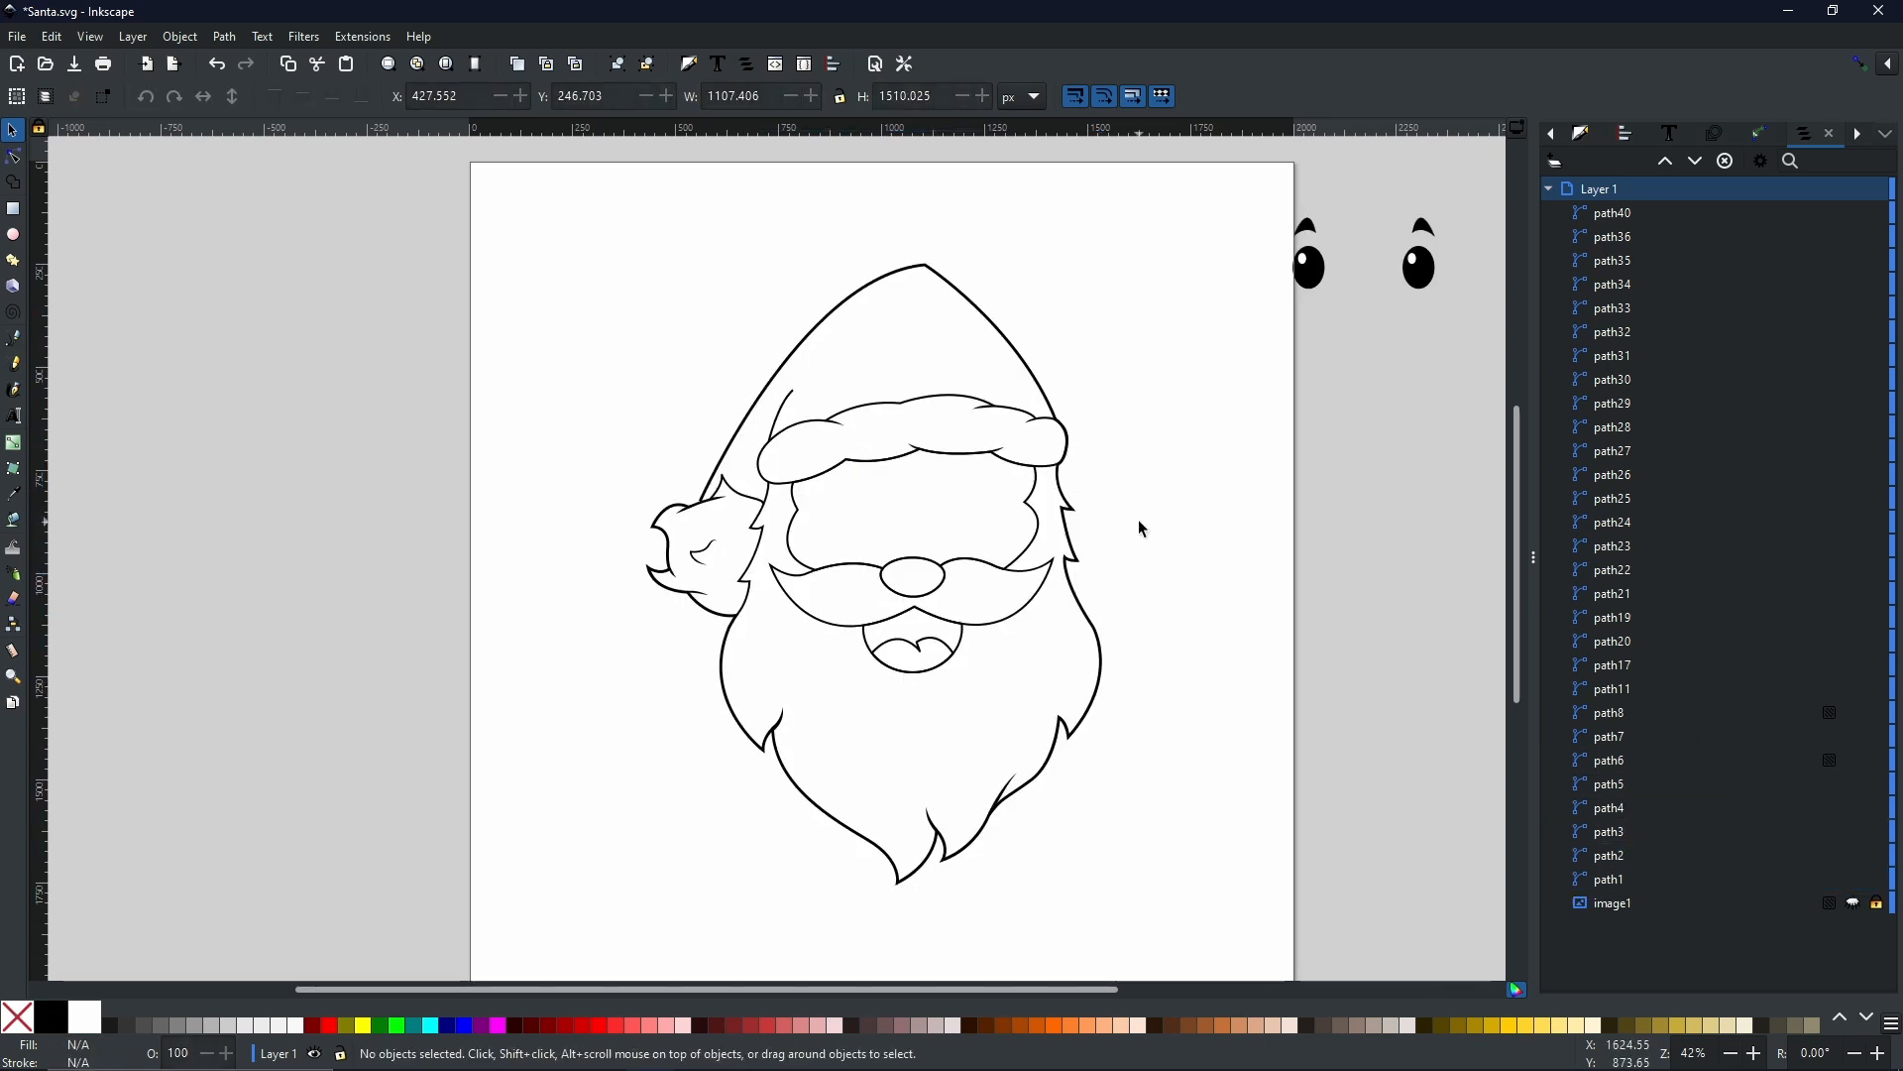
click(821, 339)
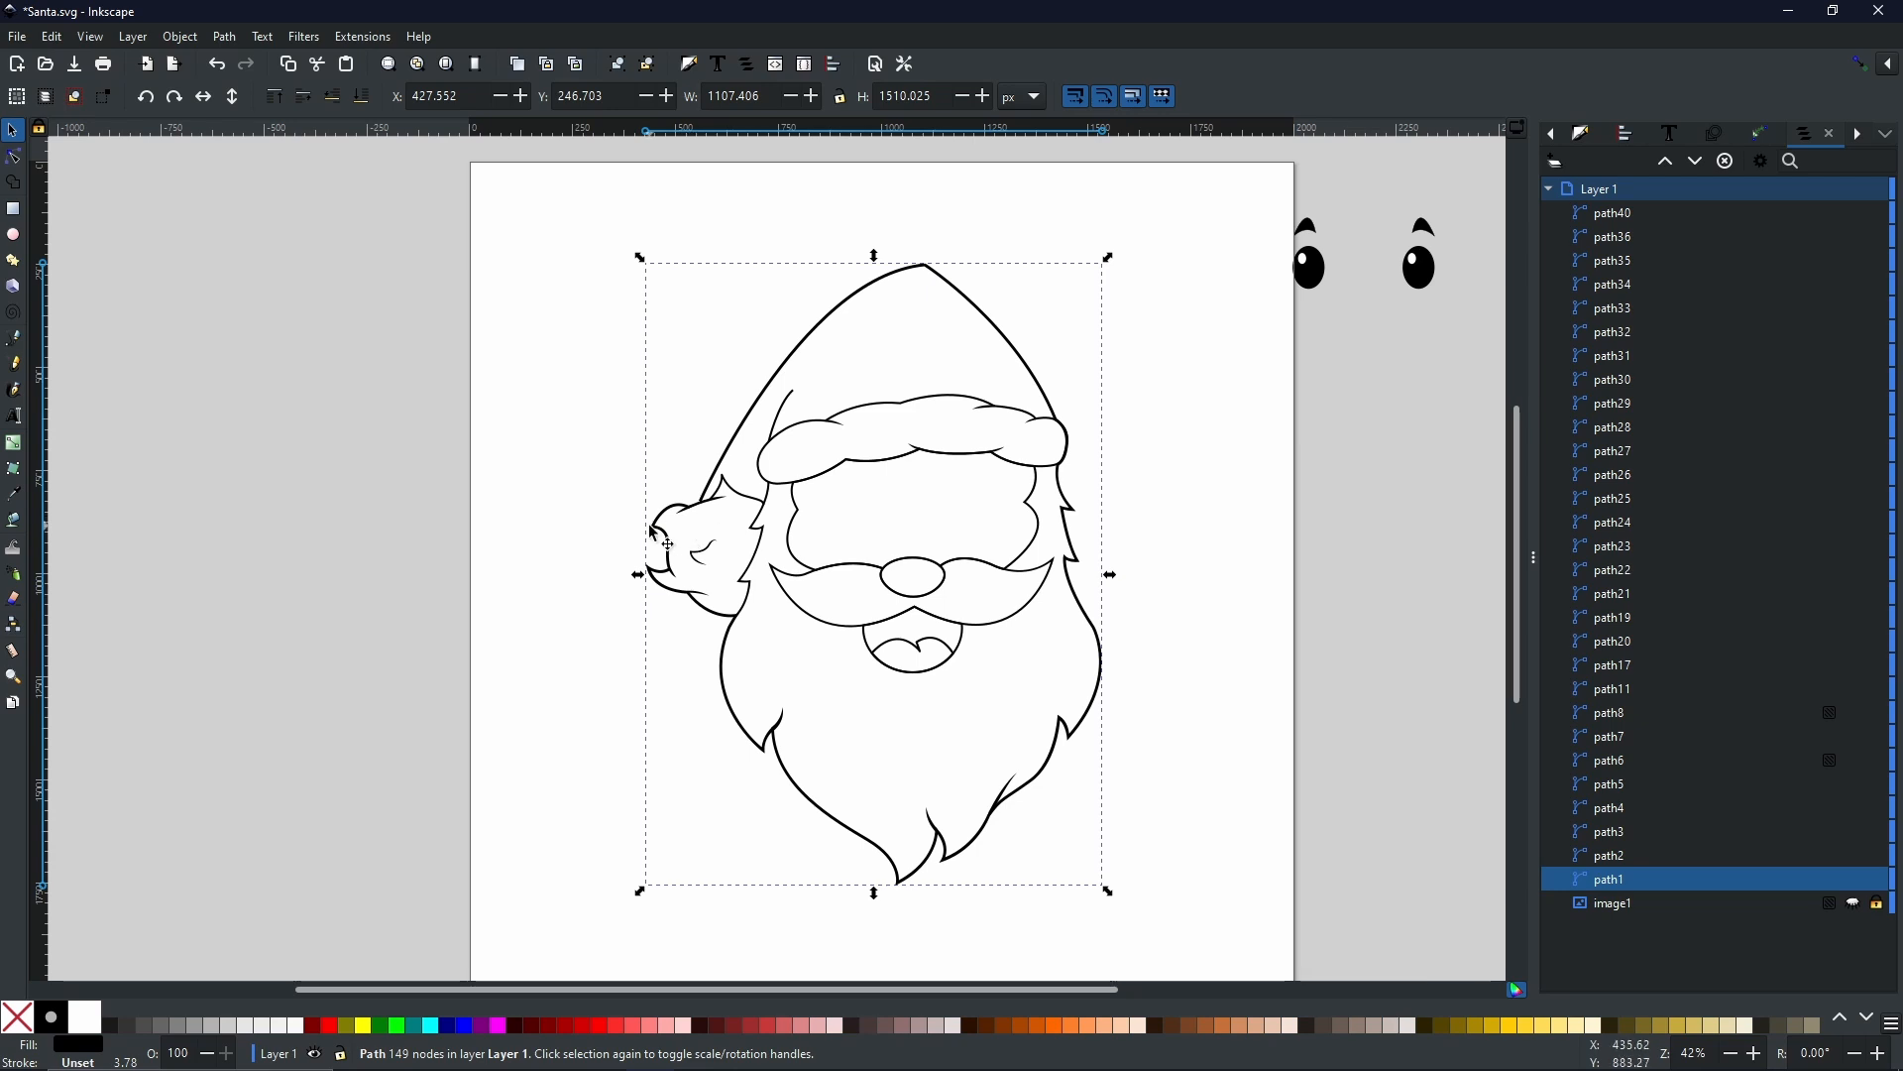
- Draw a straight horizontal test line about 383 px long left of the page and set its stroke width to 22 px
click(13, 338)
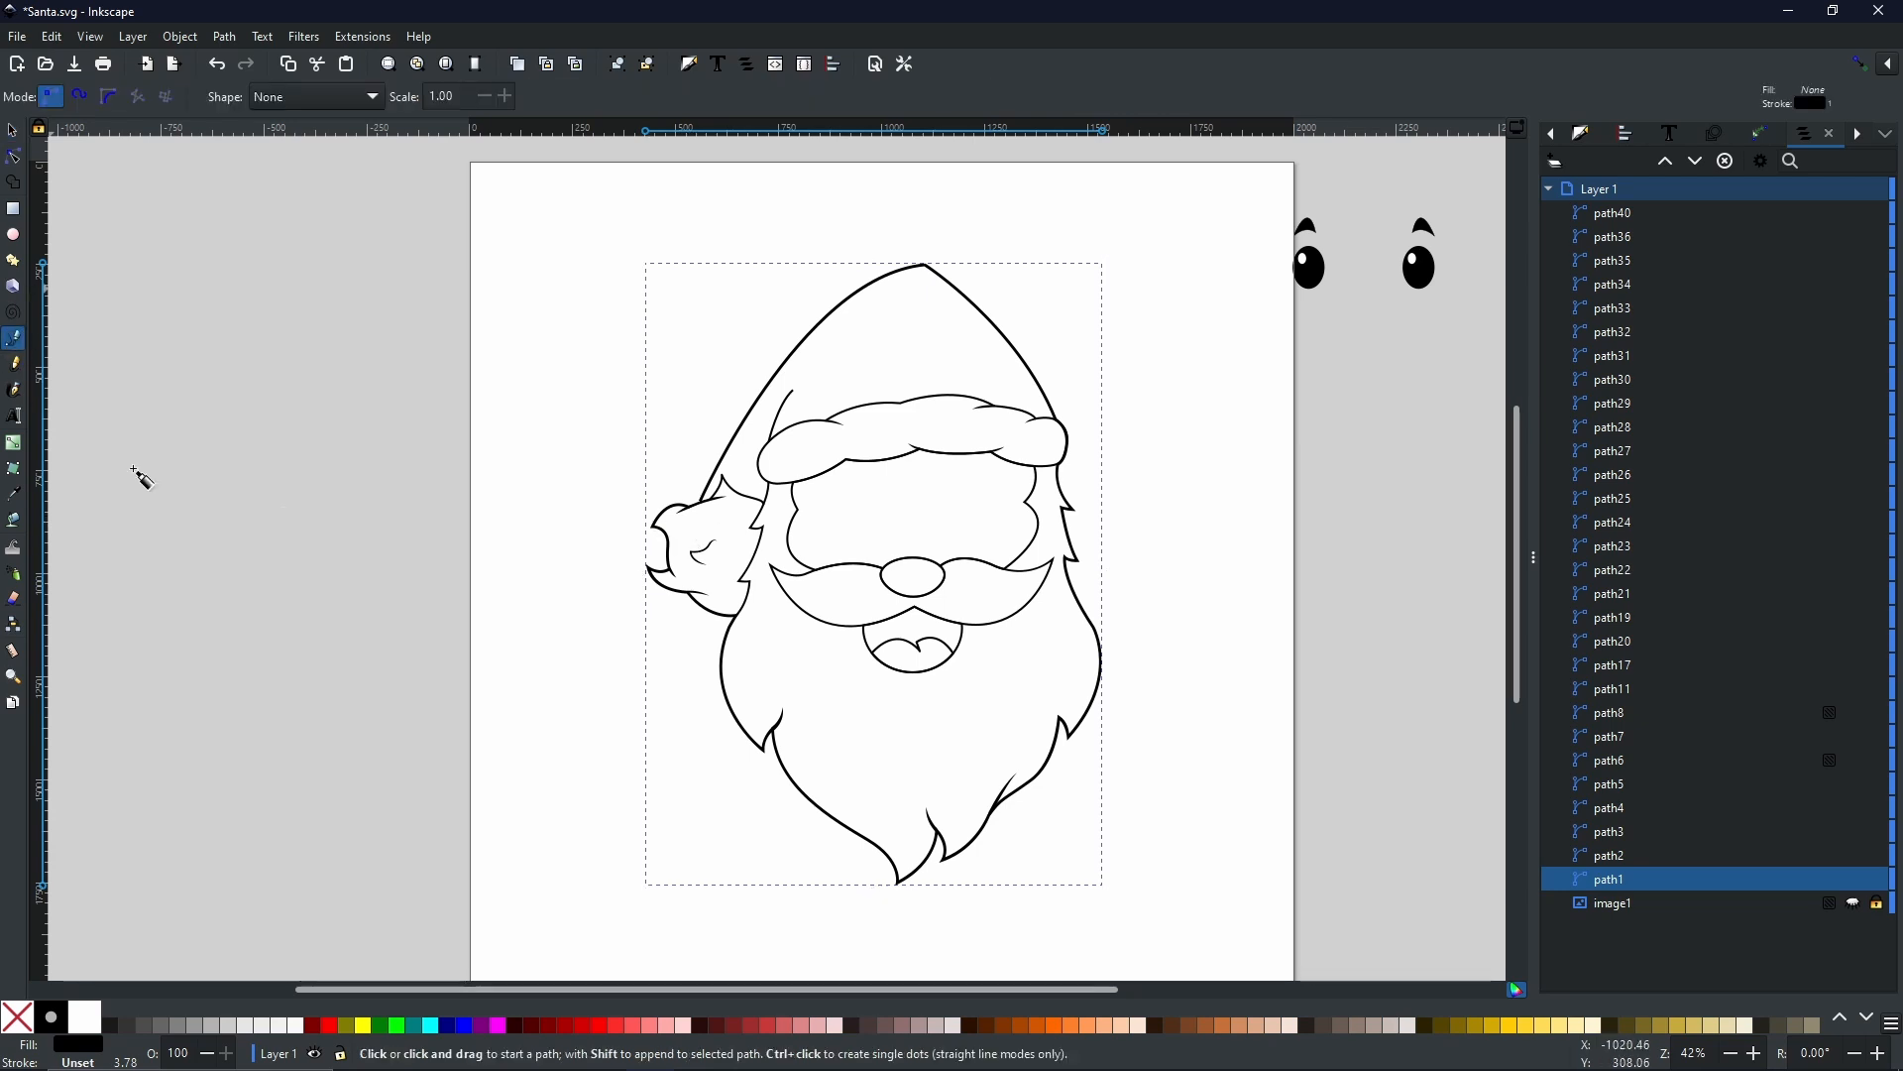
click(197, 390)
double_click(357, 390)
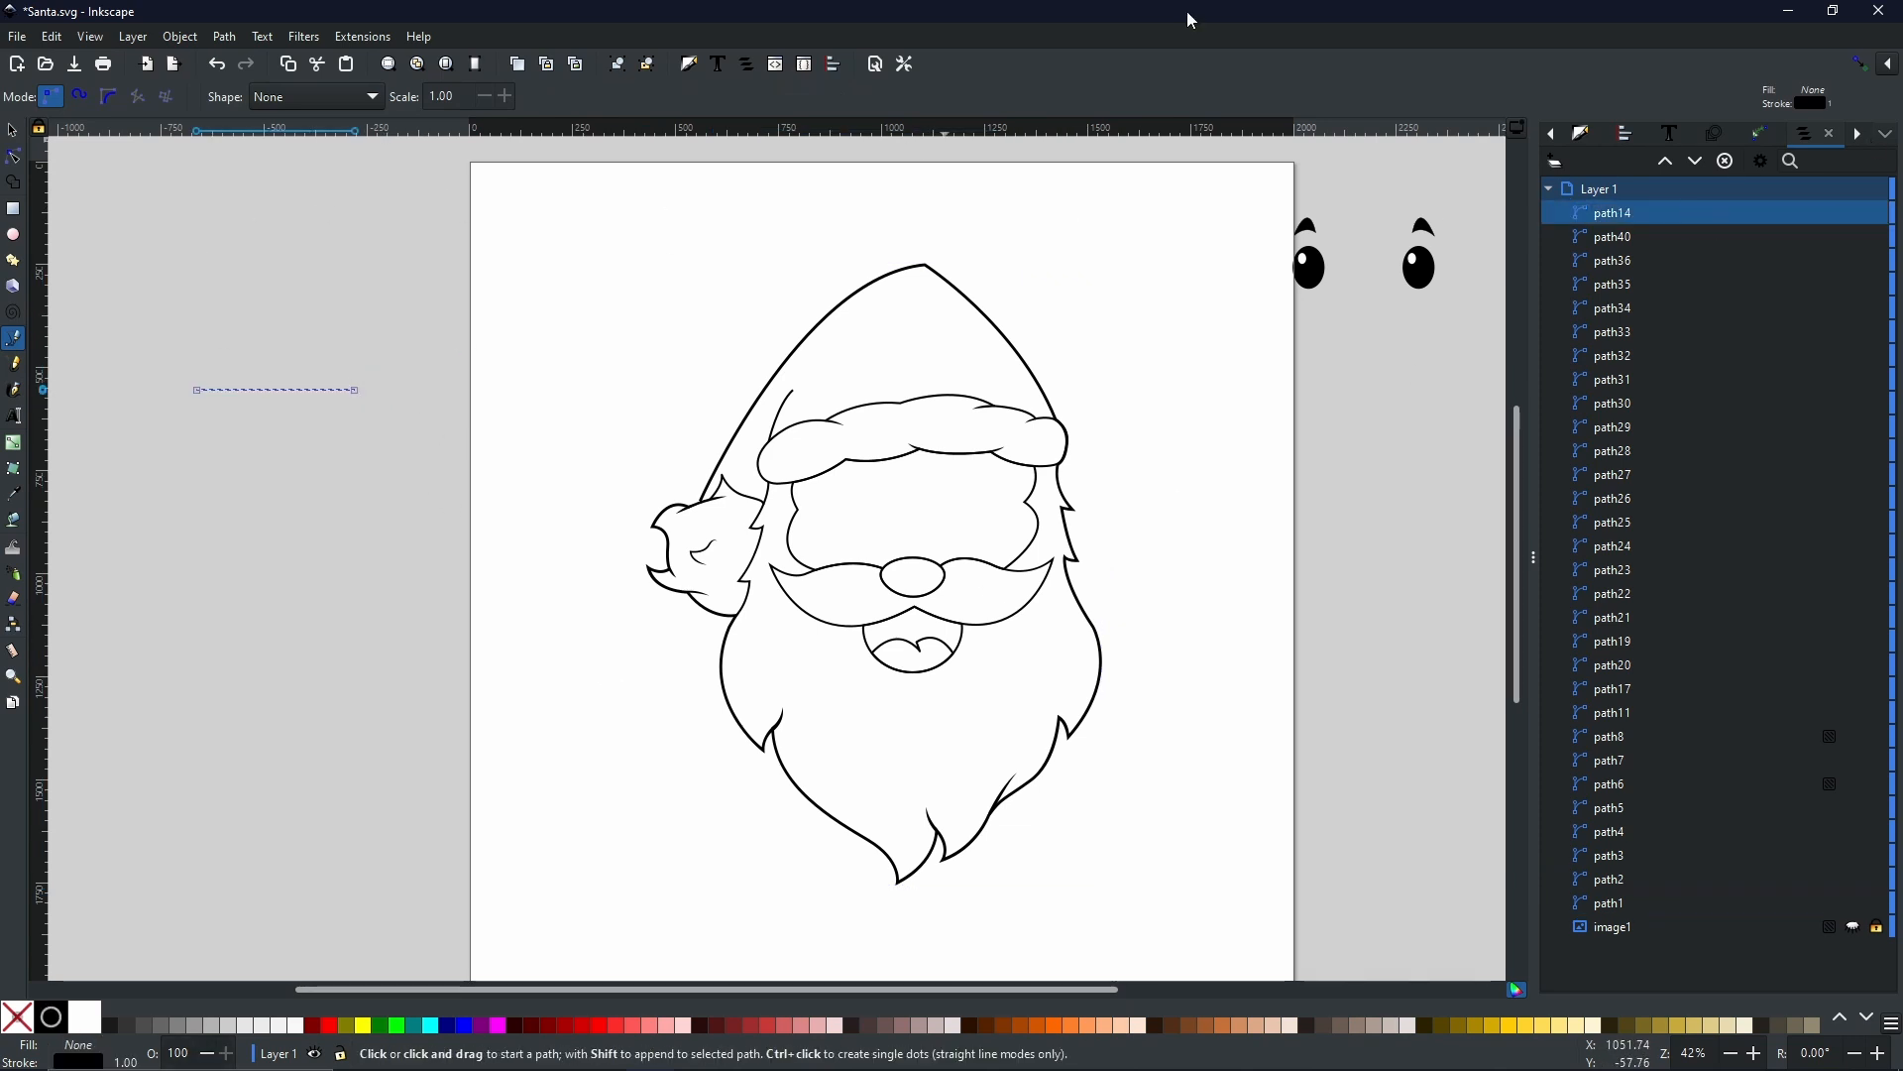
click(1580, 135)
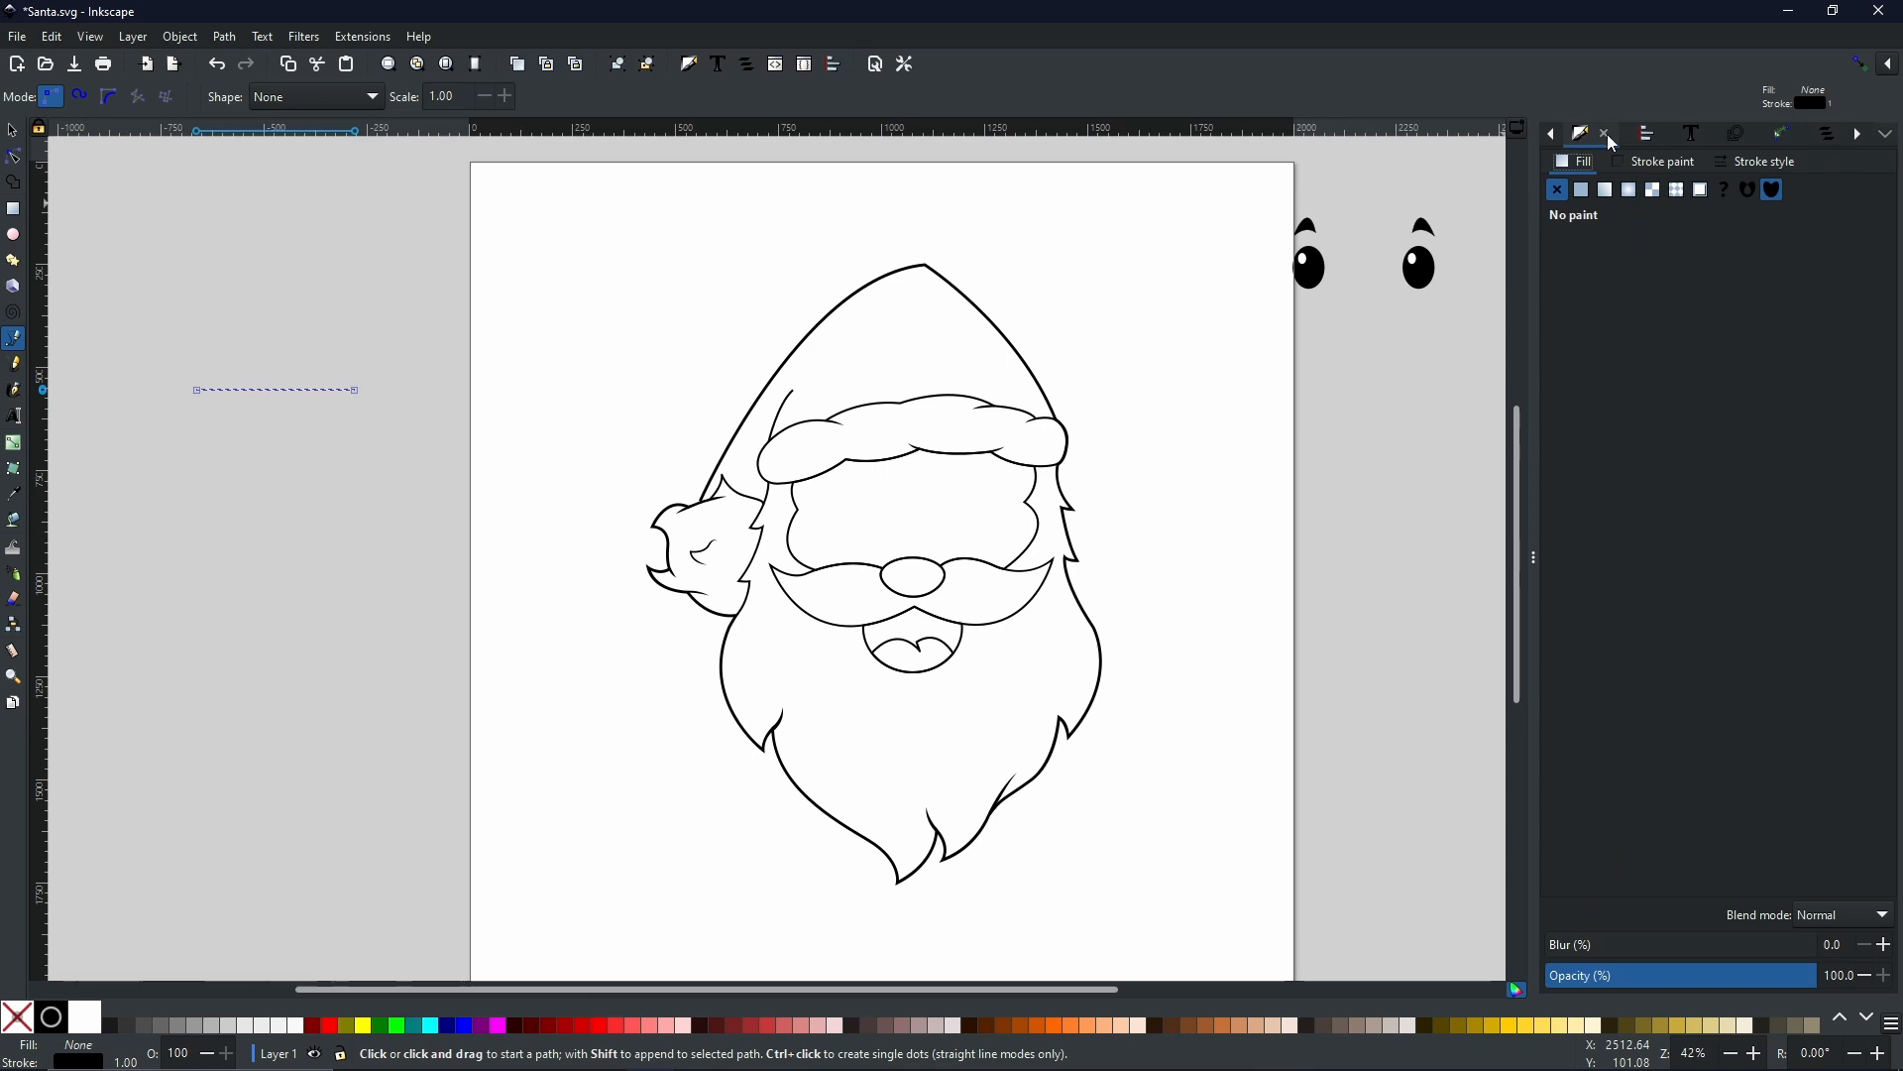
click(1741, 165)
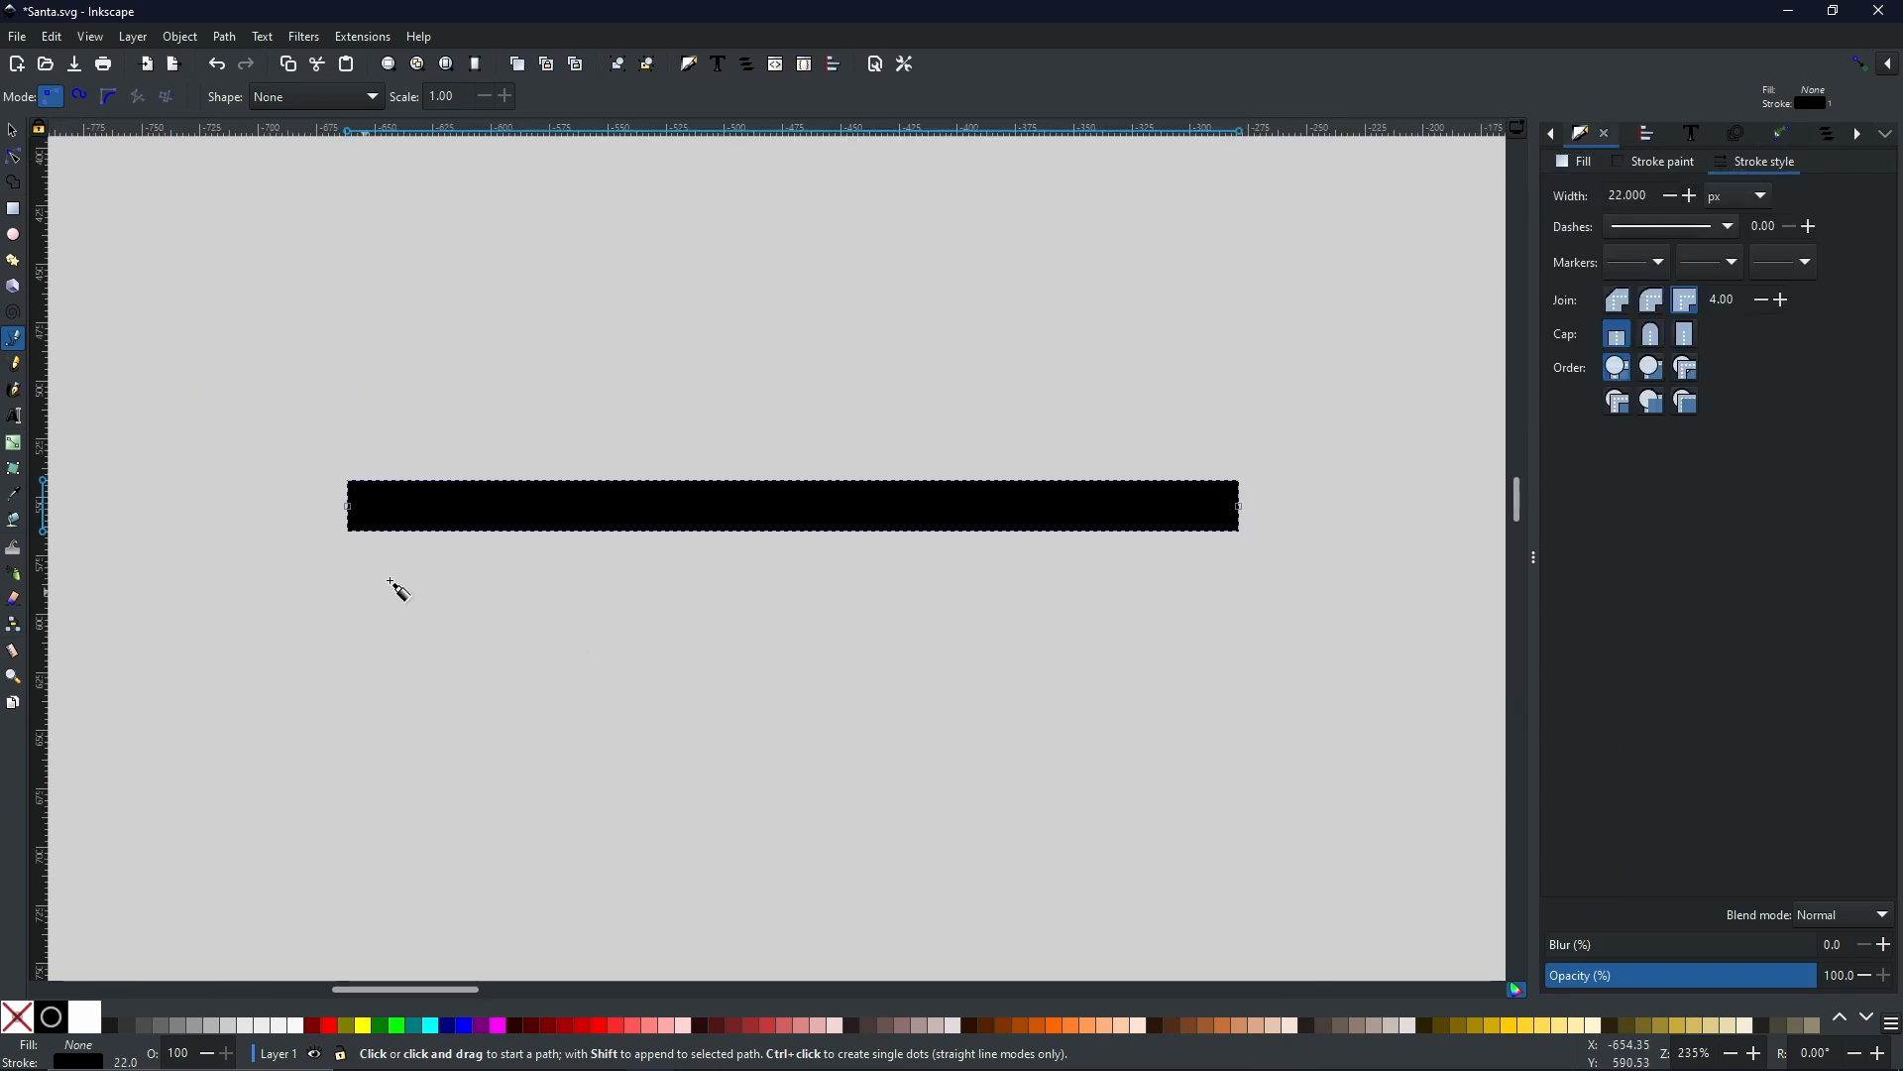
- Convert the test line's stroke to a path and move two opposite corner nodes to reshape the bar
click(14, 159)
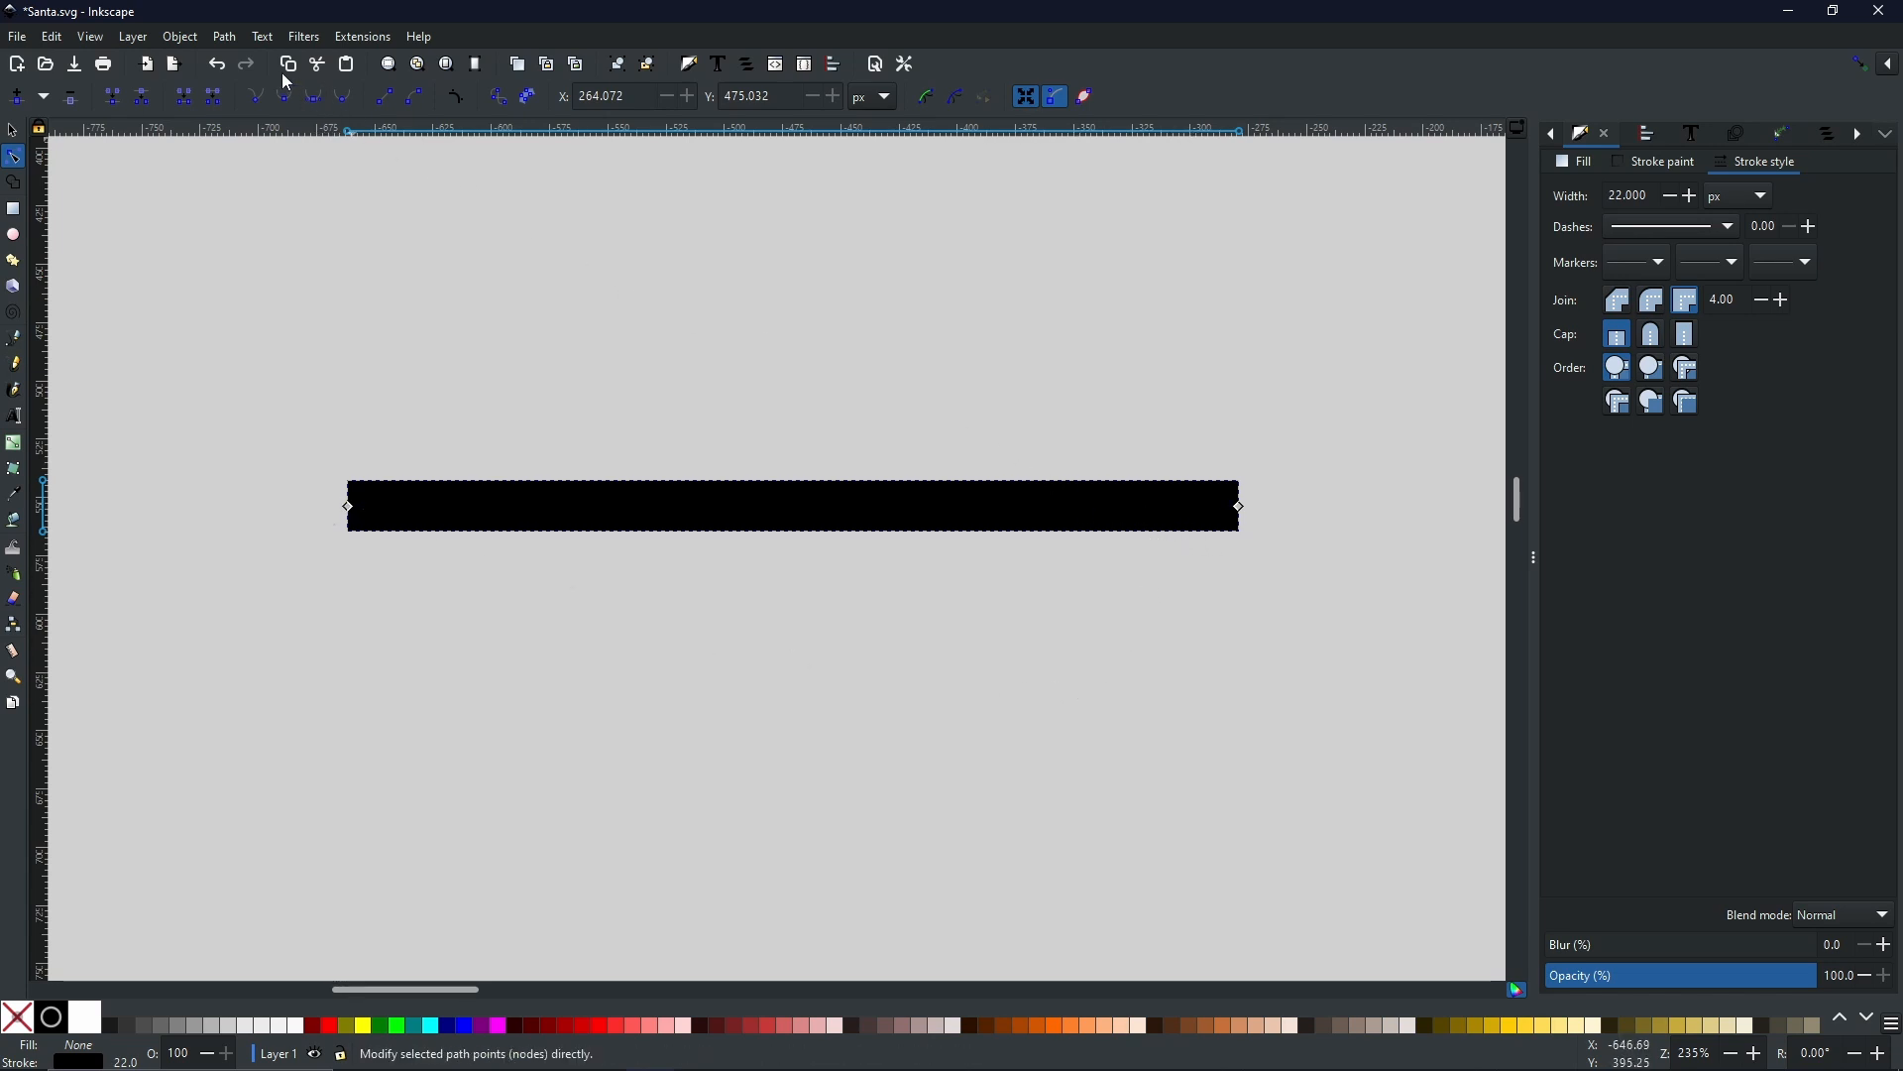
click(224, 37)
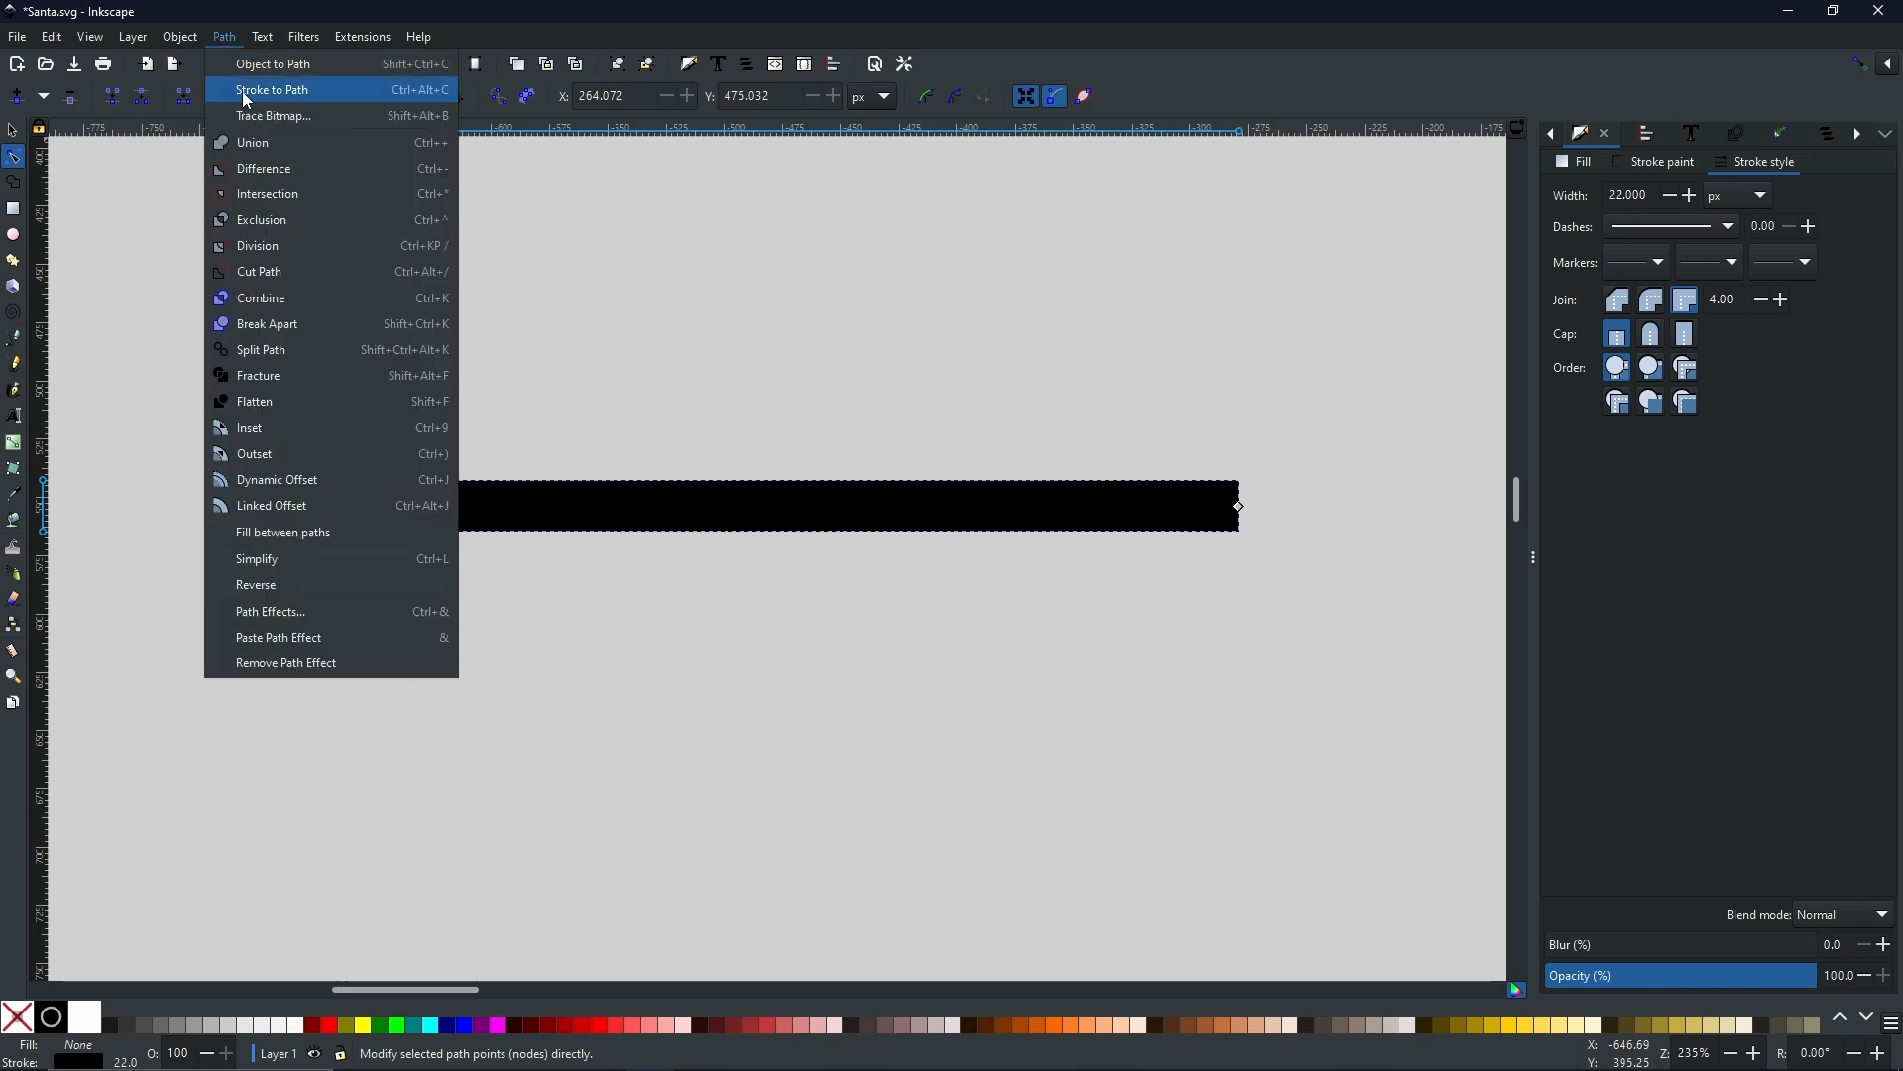
click(245, 100)
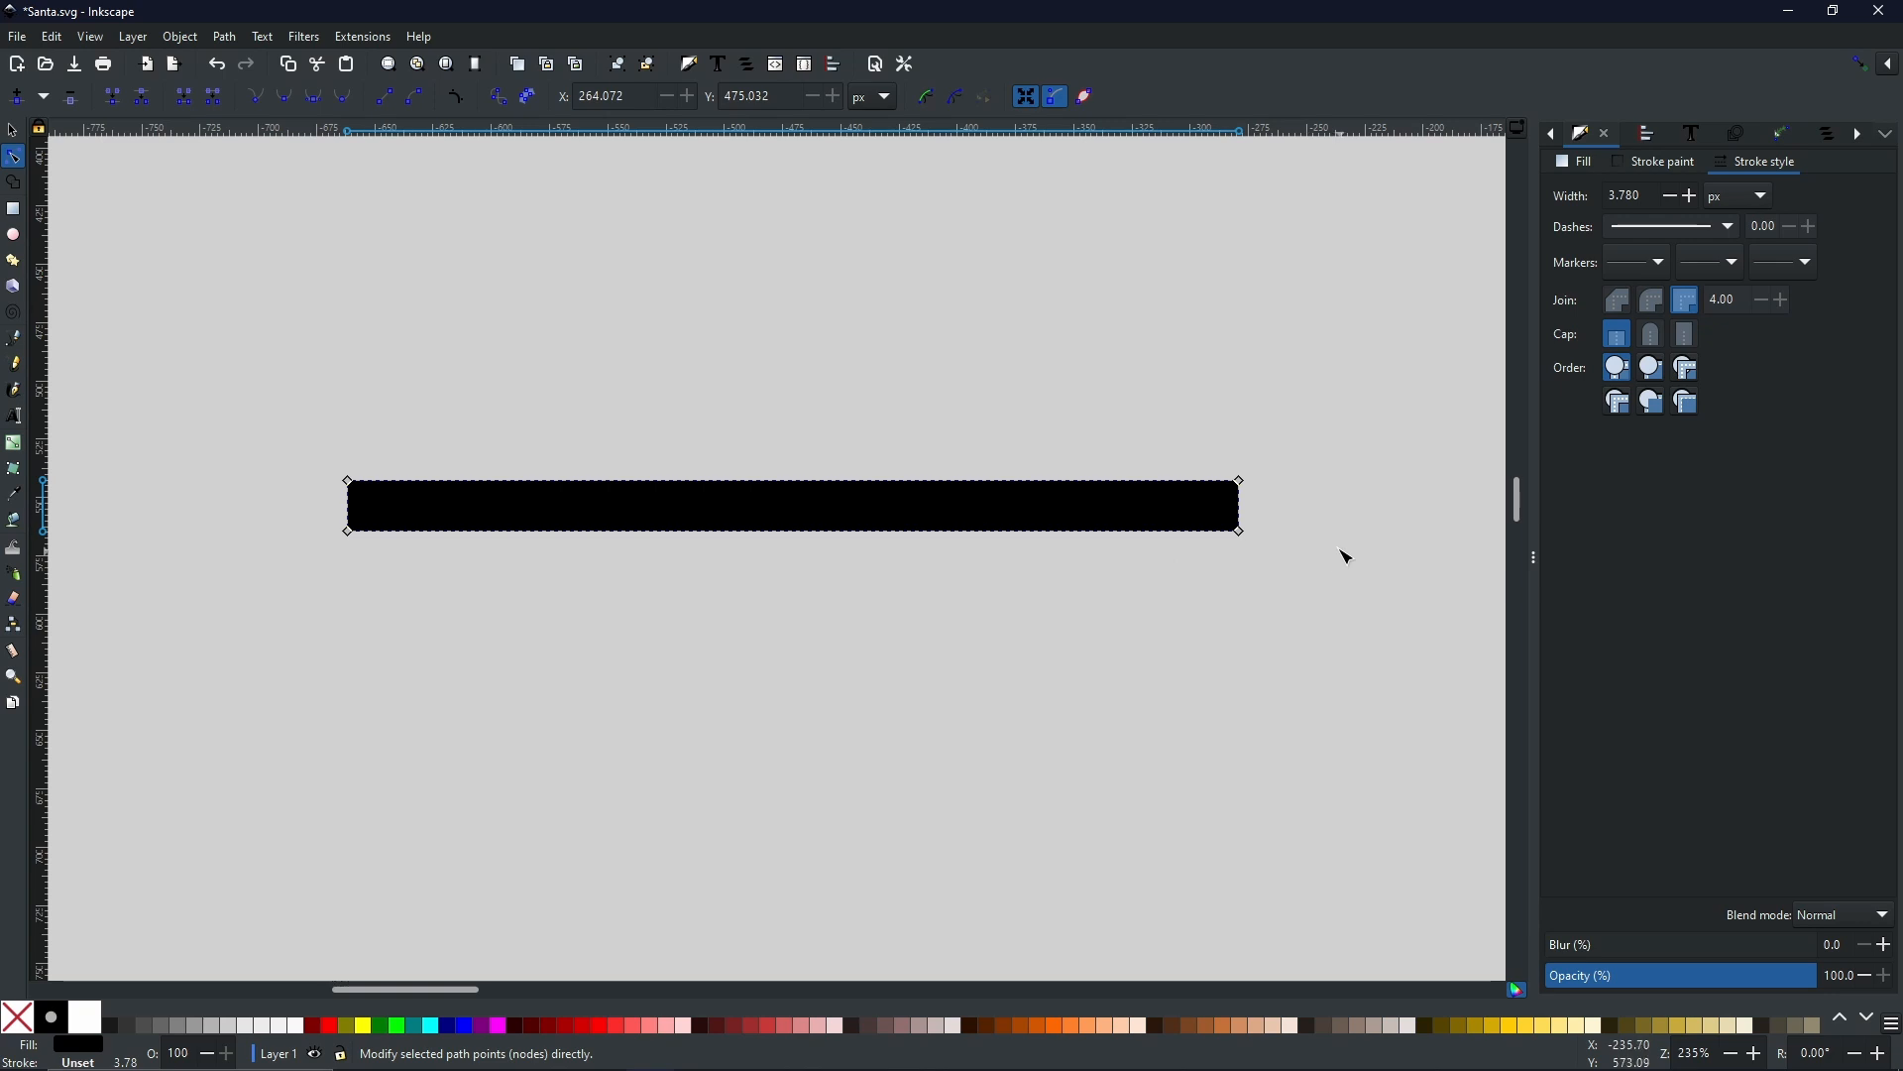
drag(347, 480, 427, 223)
drag(1238, 530, 389, 786)
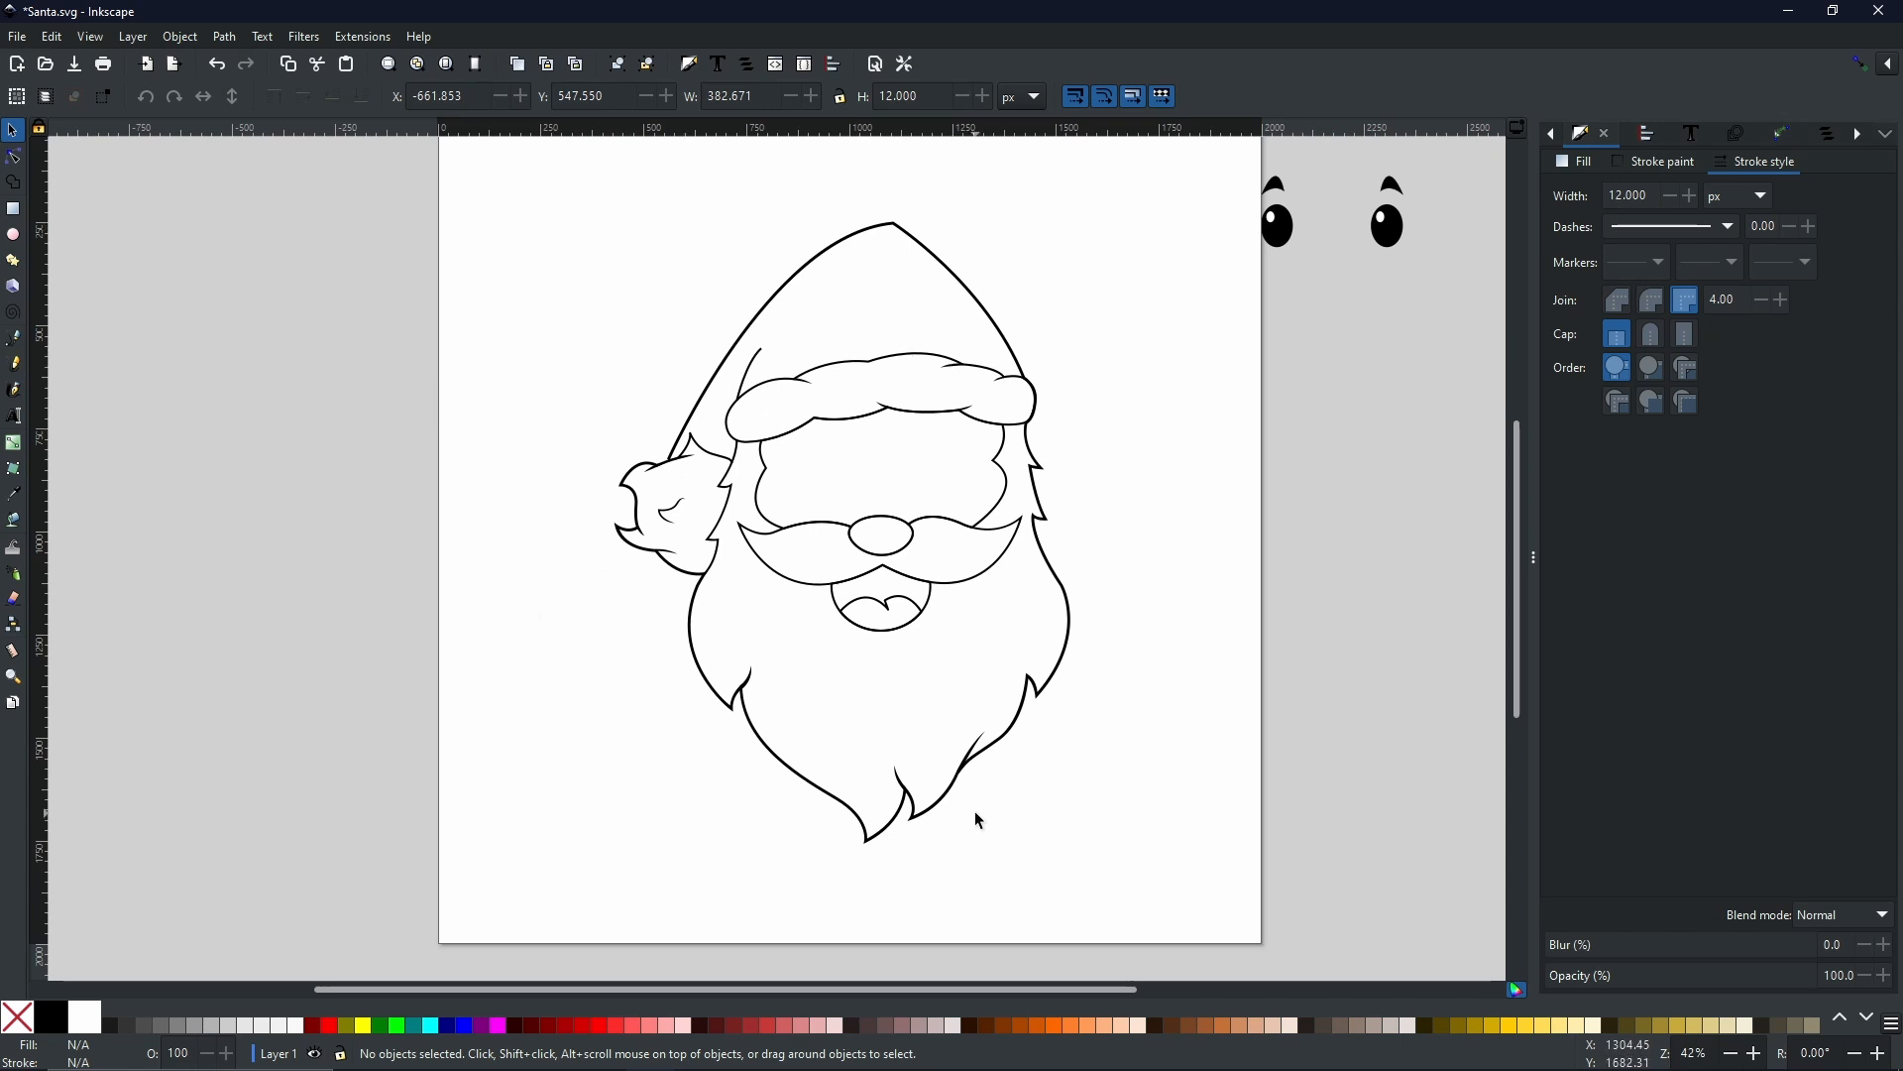
- Select all of Santa's line paths on the page, leaving out the eyes and eyebrows, and unite them with Union
drag(531, 165, 1204, 961)
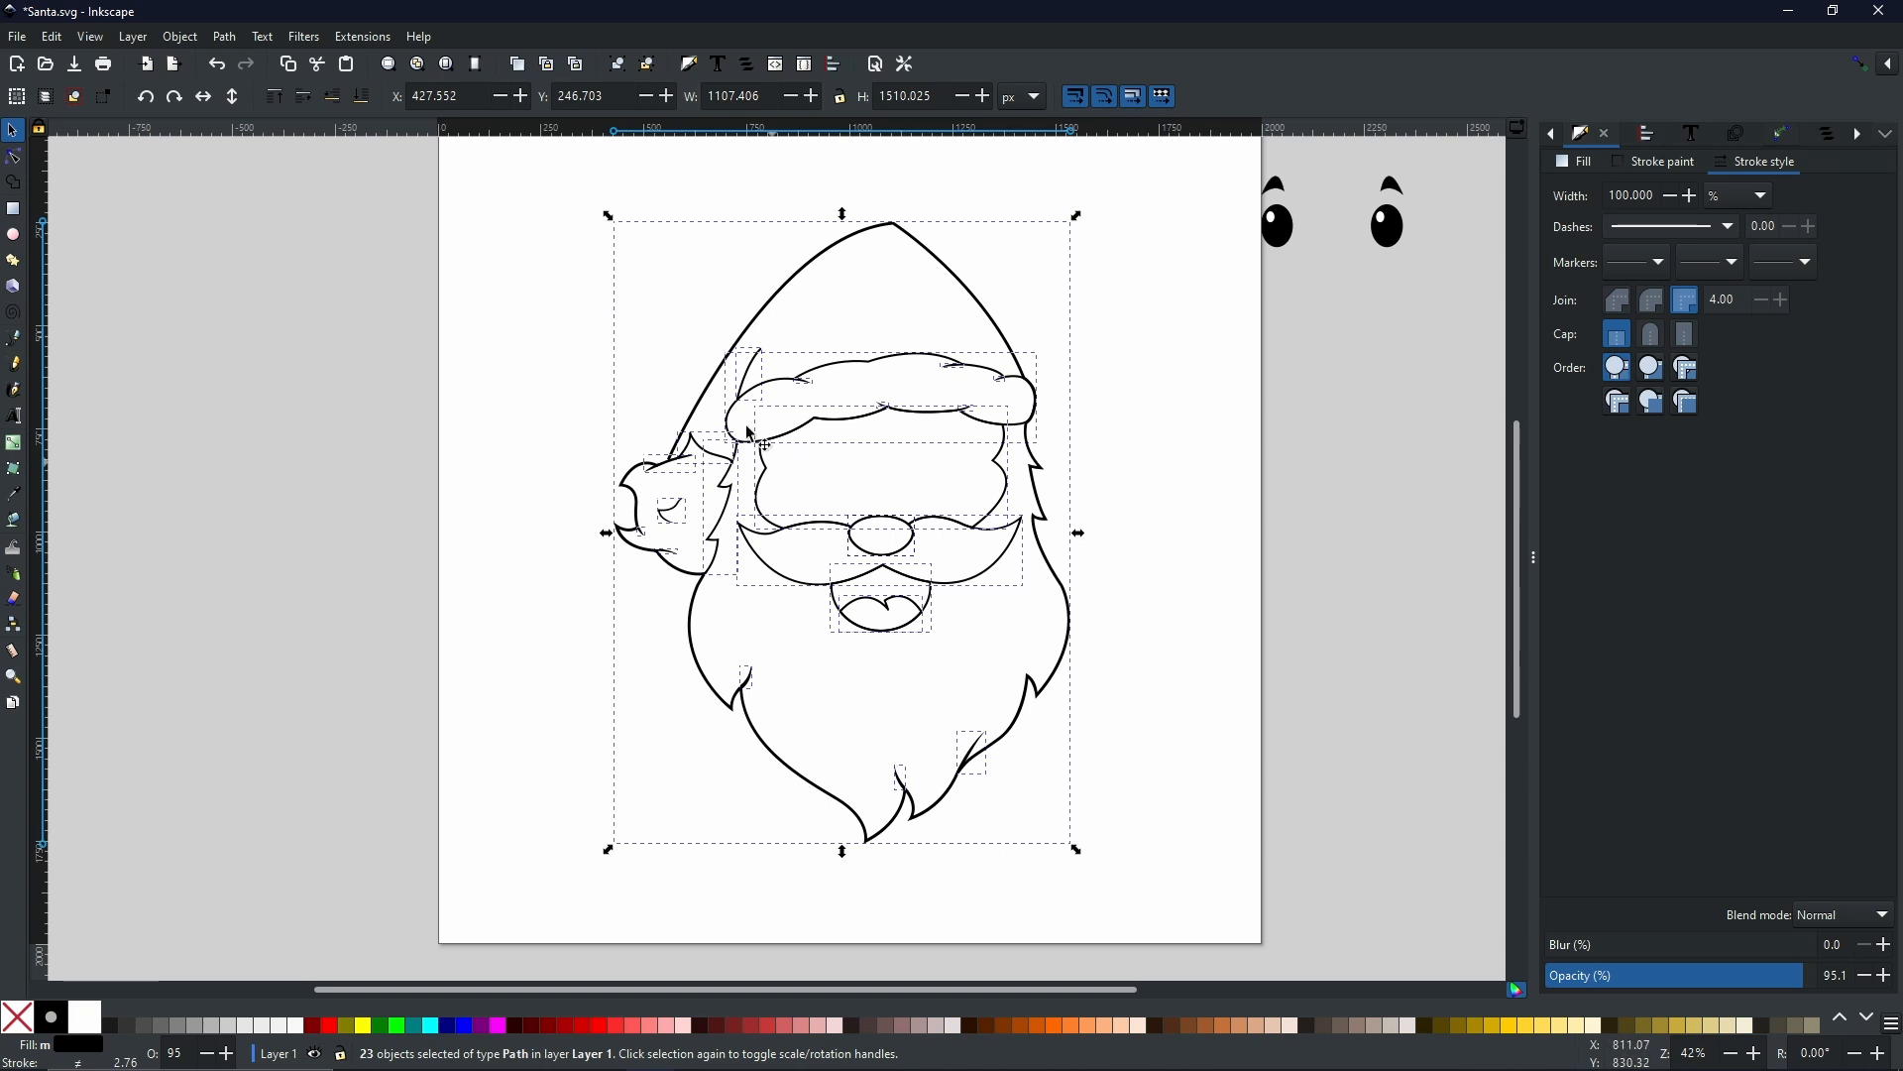
click(222, 44)
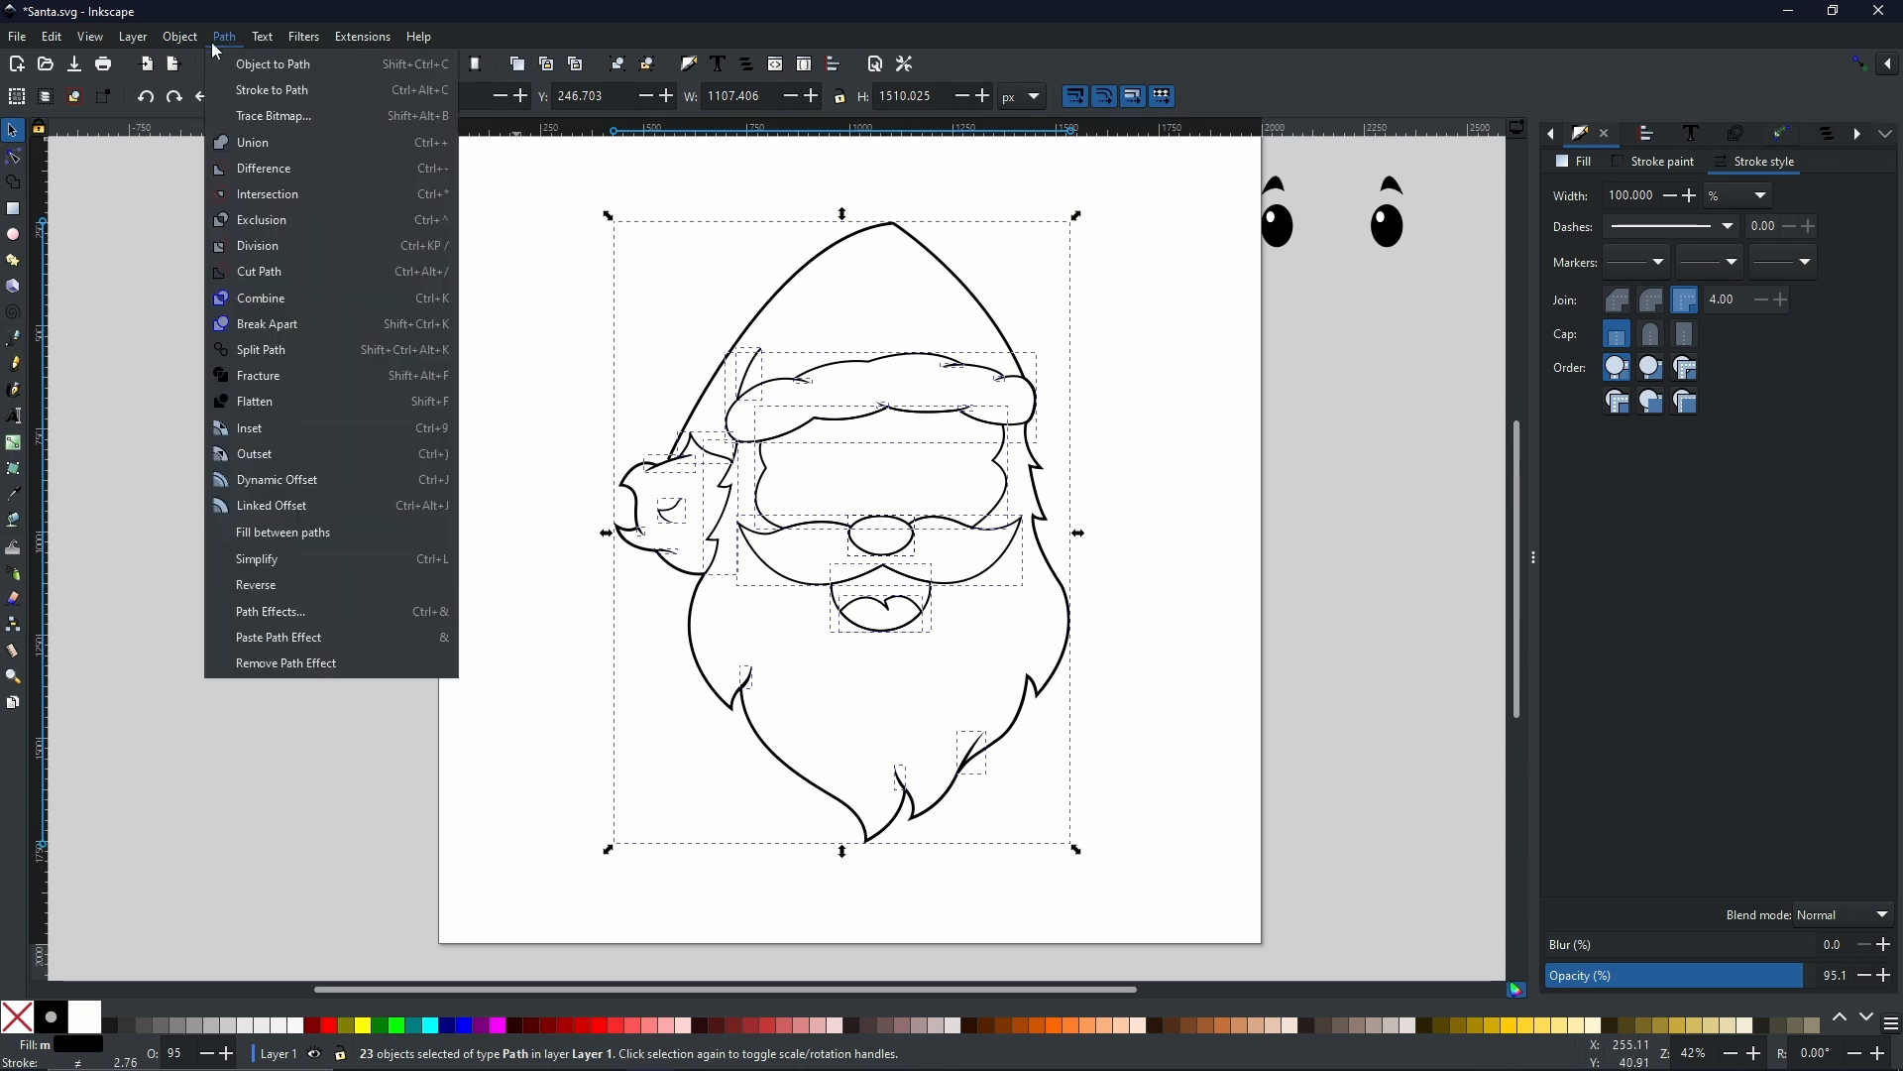
click(269, 156)
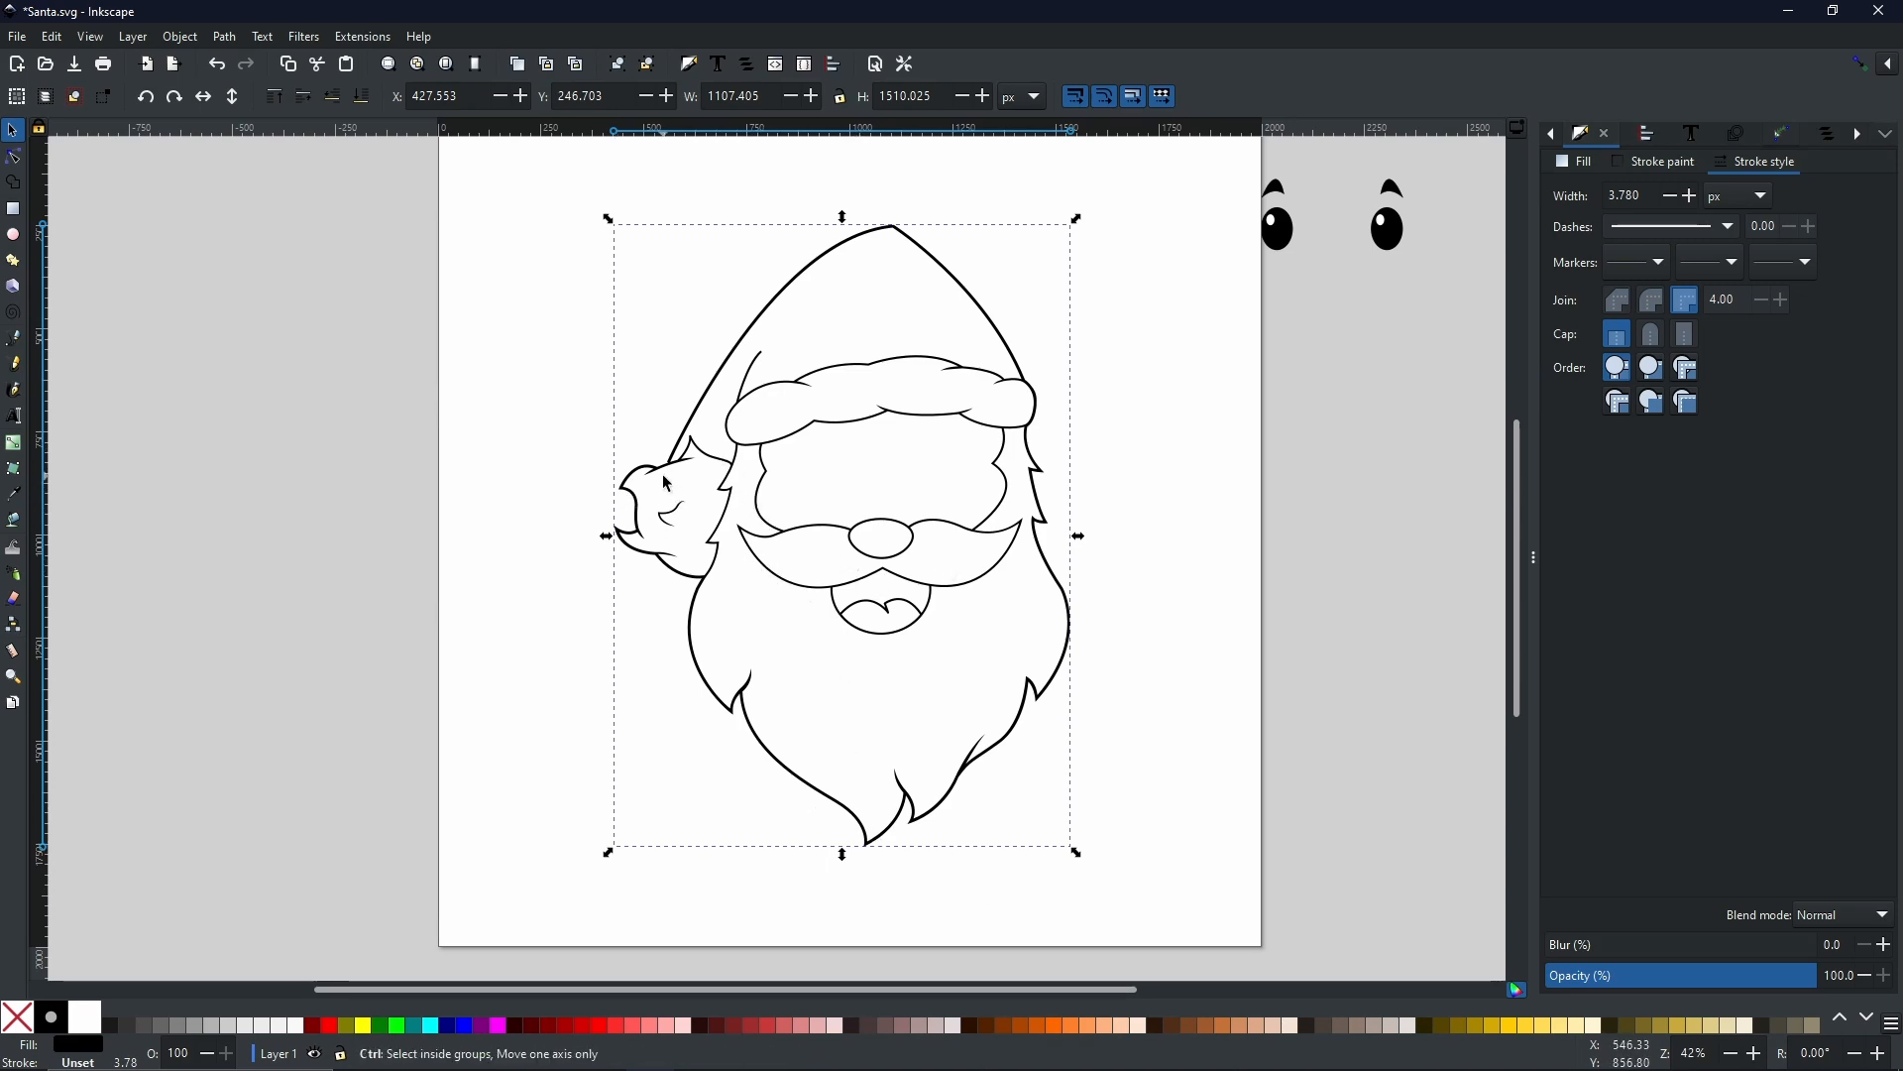
- Delete the stray notch nodes where the hat's outer edge meets the pompom line, and move the remaining corner node flush with the junction
ctrl+scroll(662, 472, up, 7)
ctrl+scroll(662, 472, up, 1)
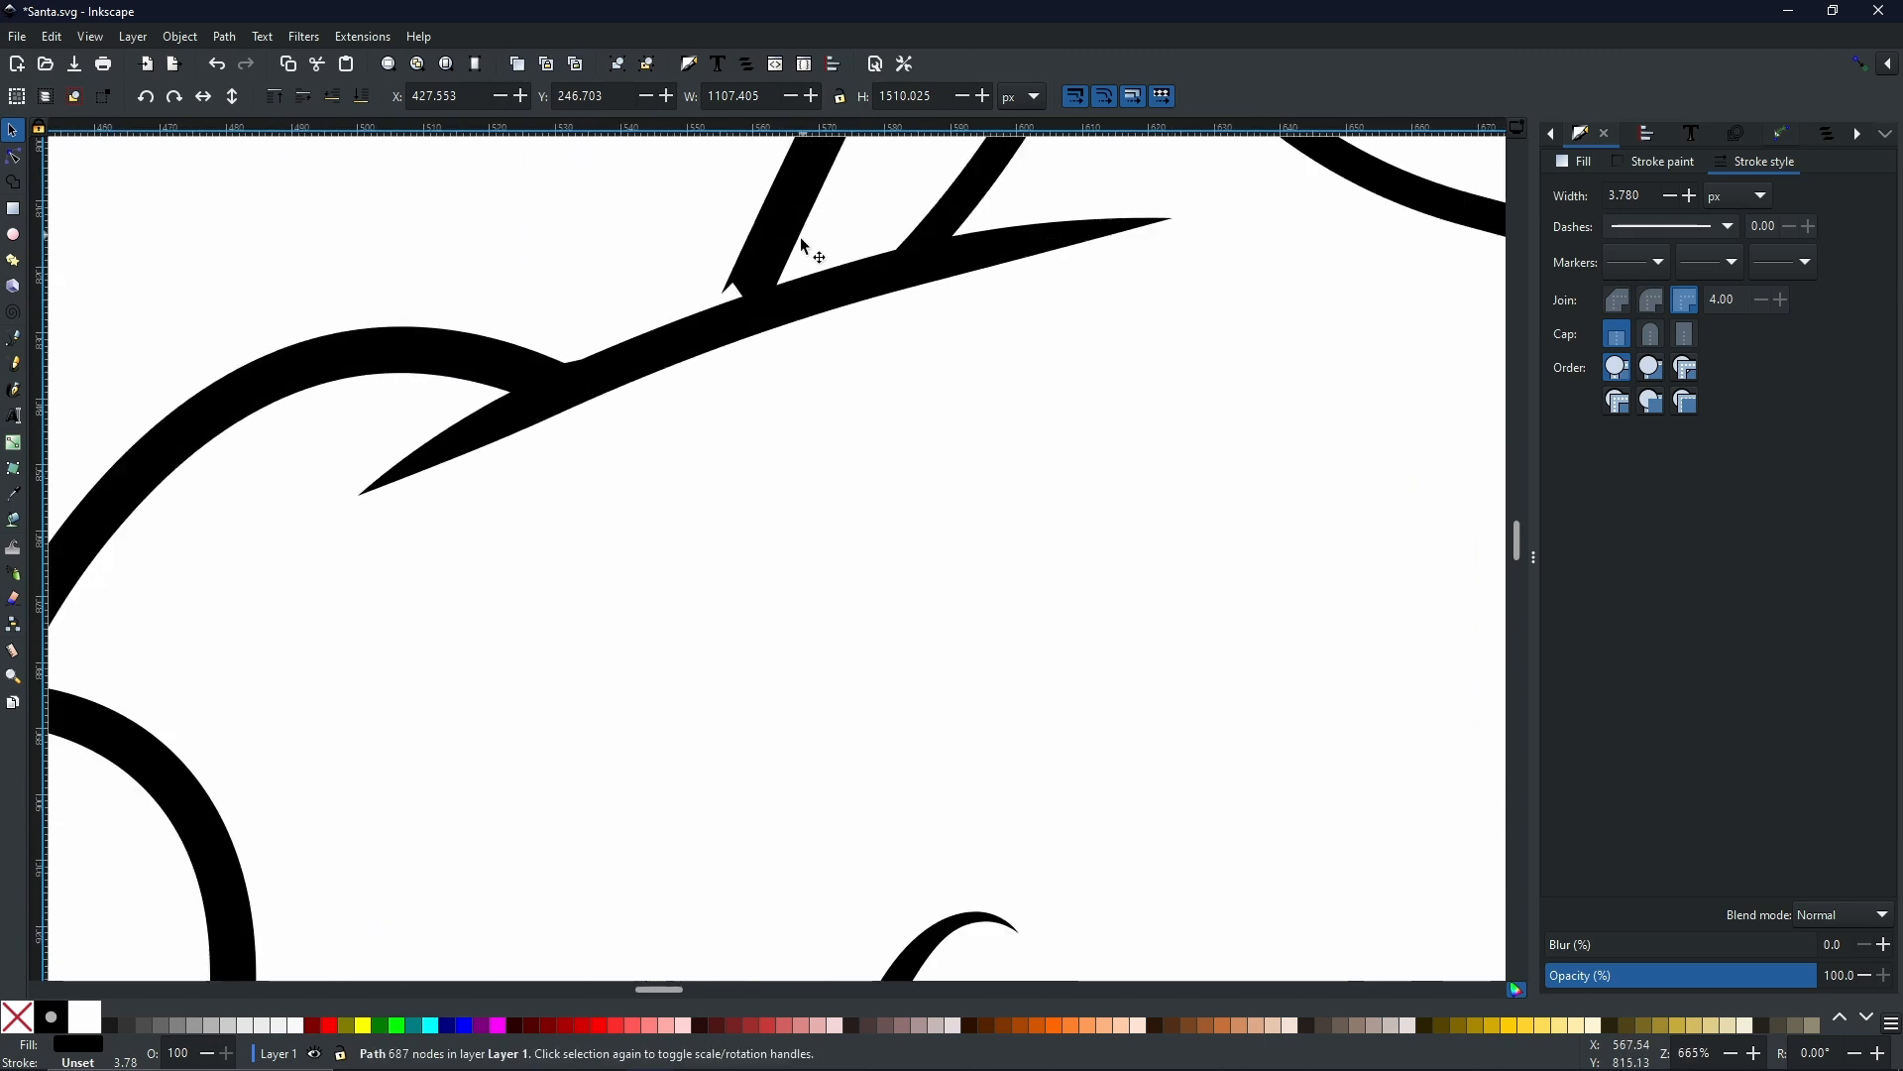
scroll(807, 242, up, 4)
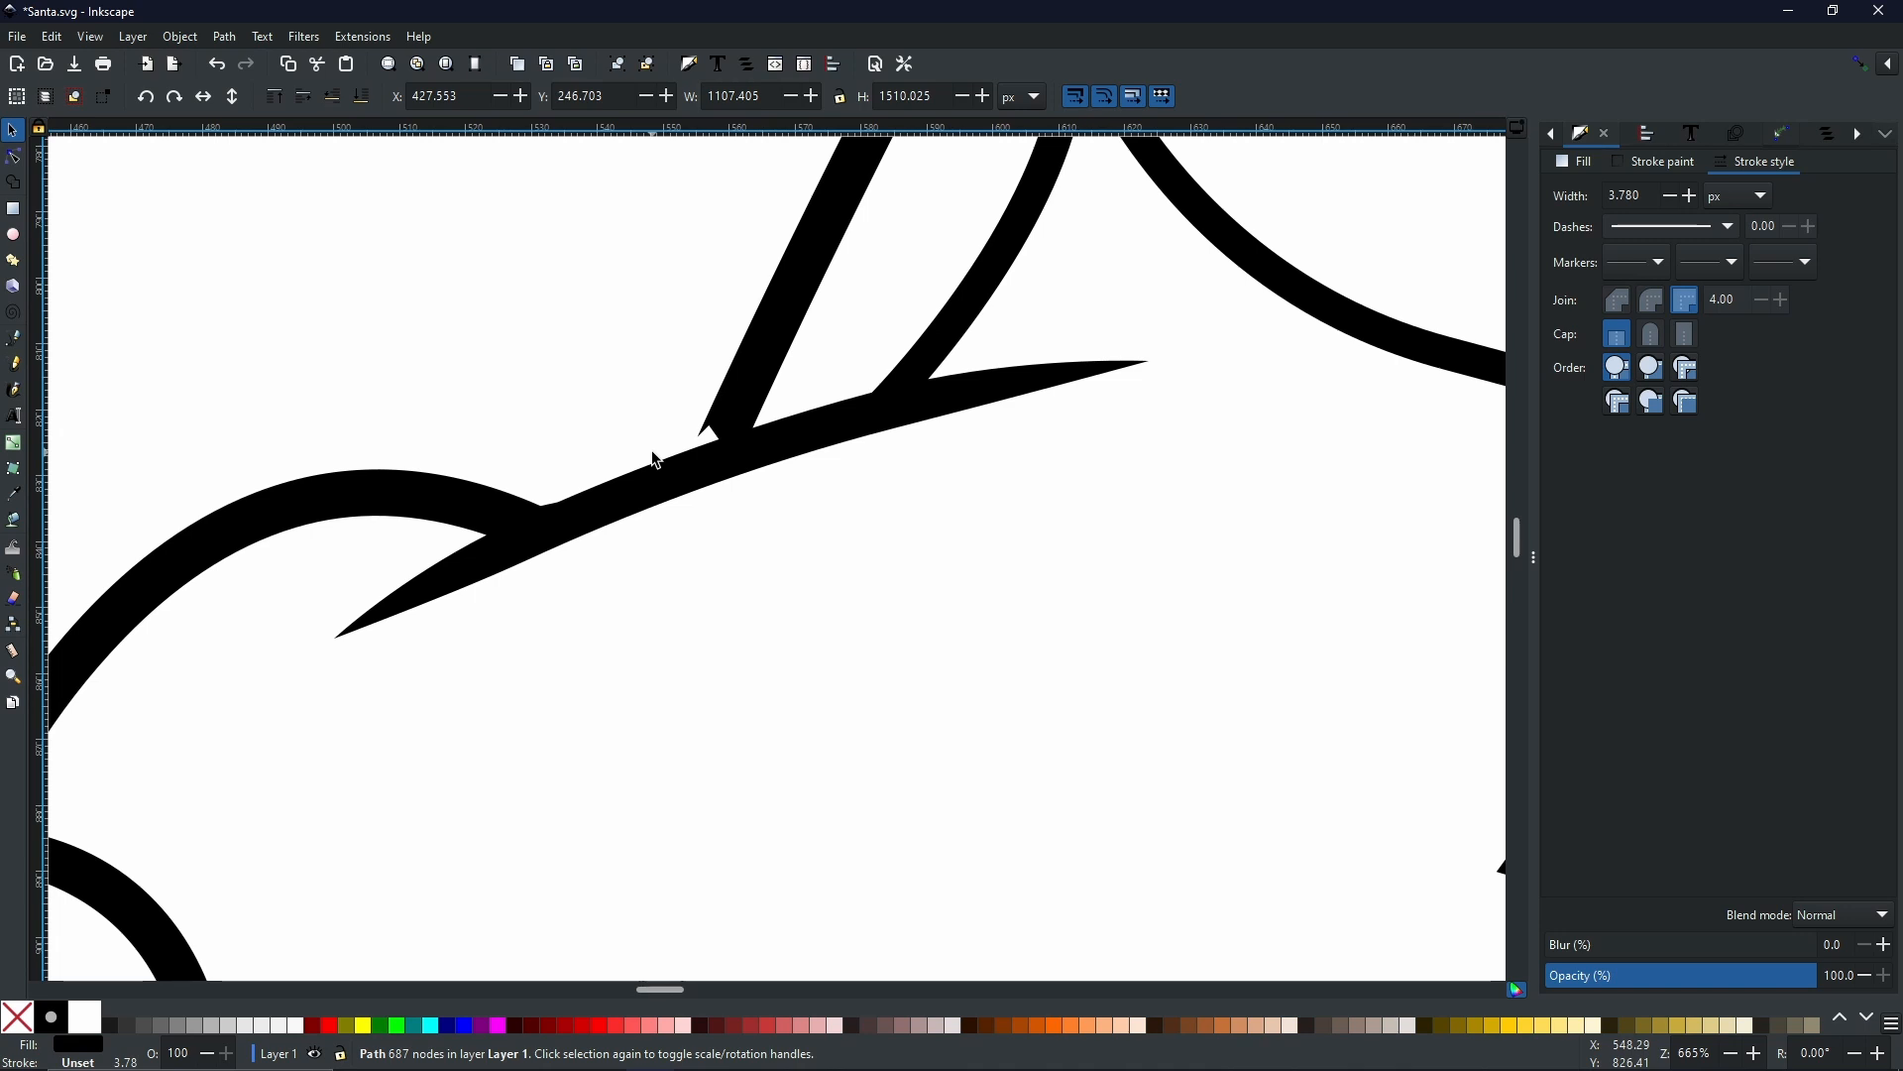
double_click(734, 433)
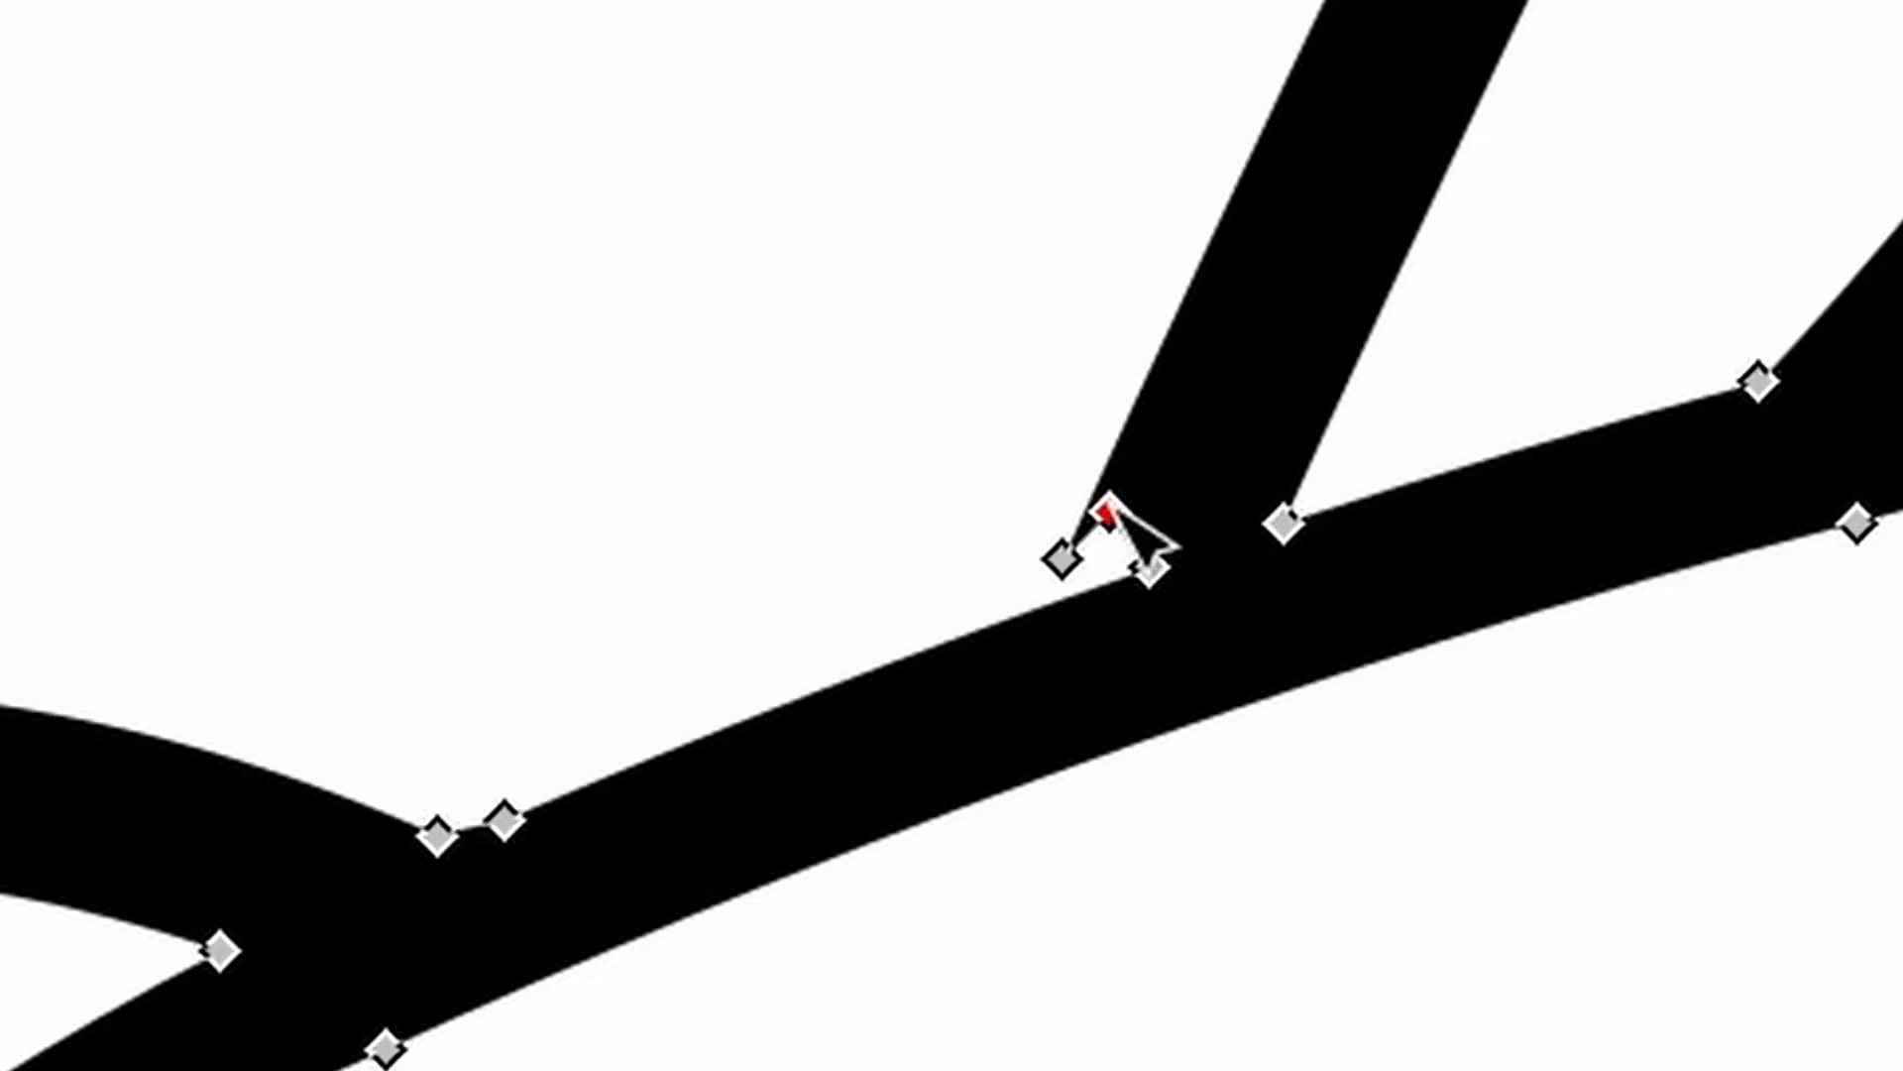
click(1105, 506)
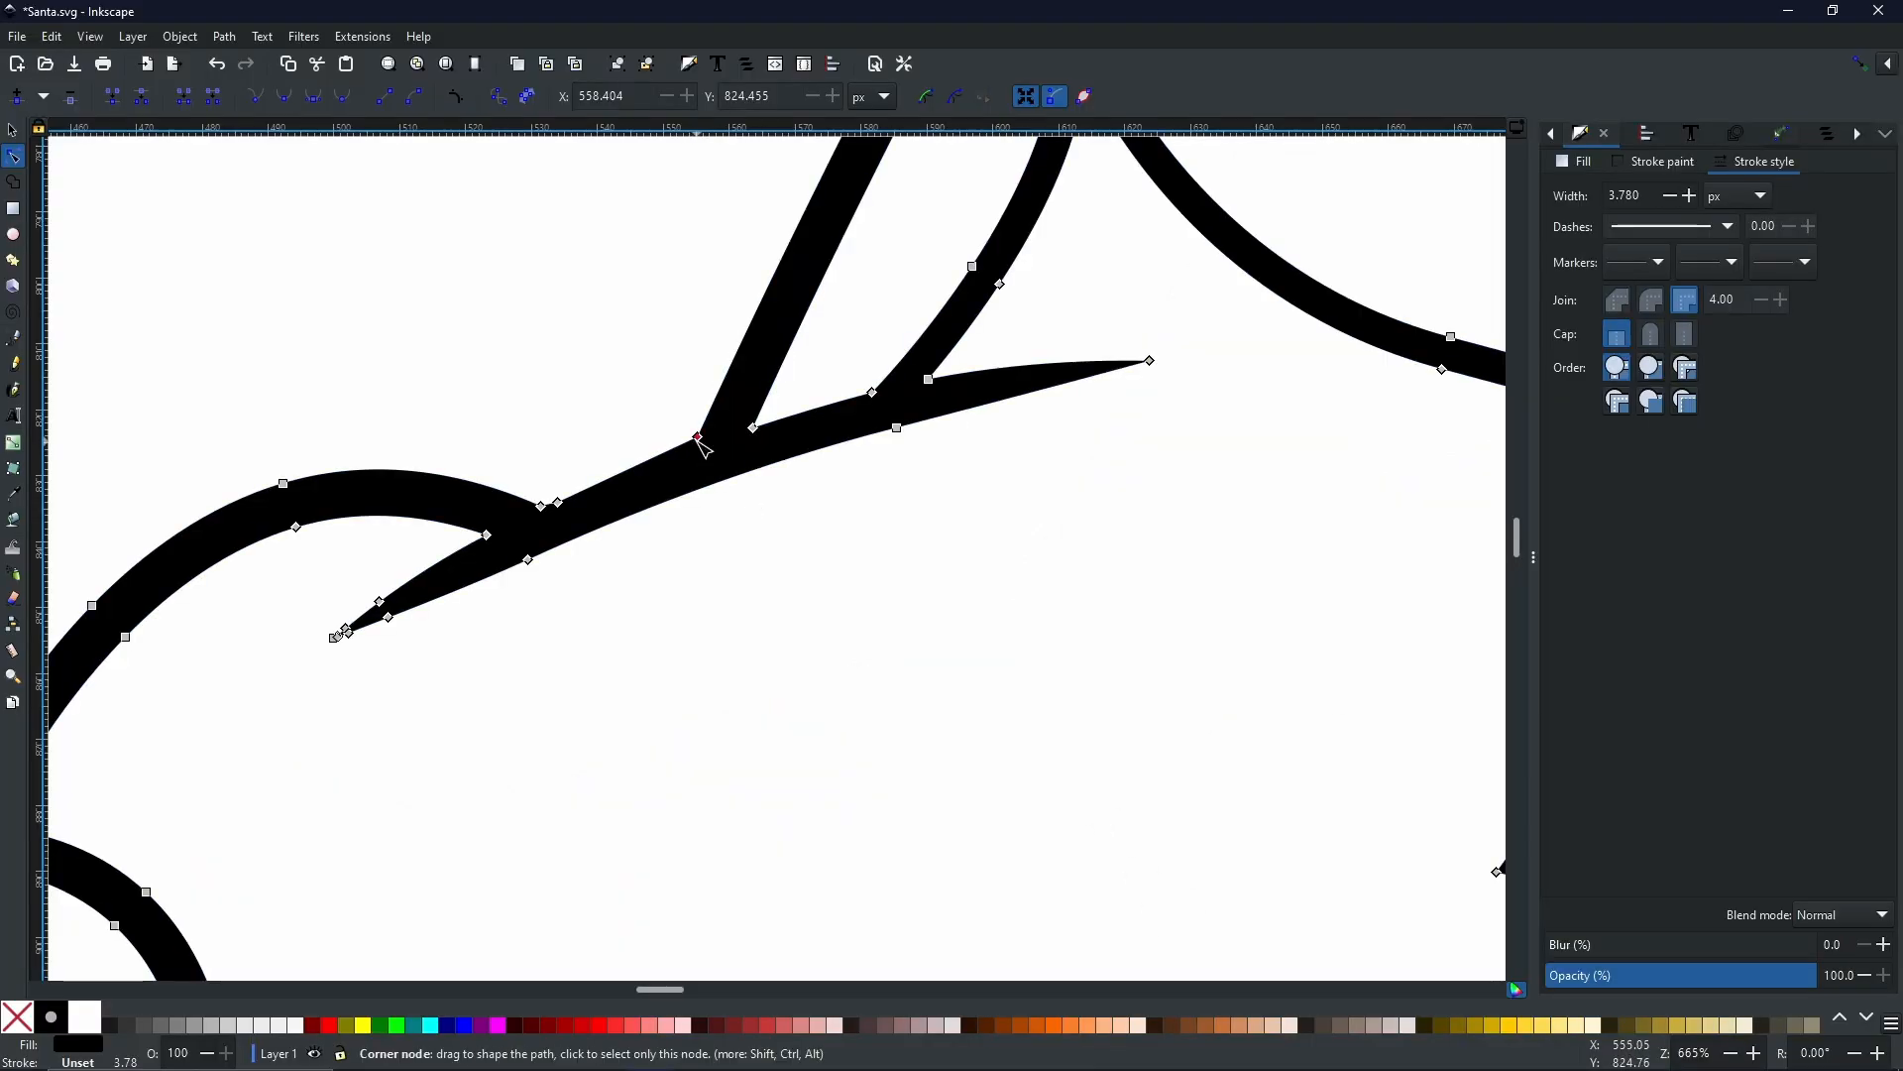
drag(699, 439, 700, 446)
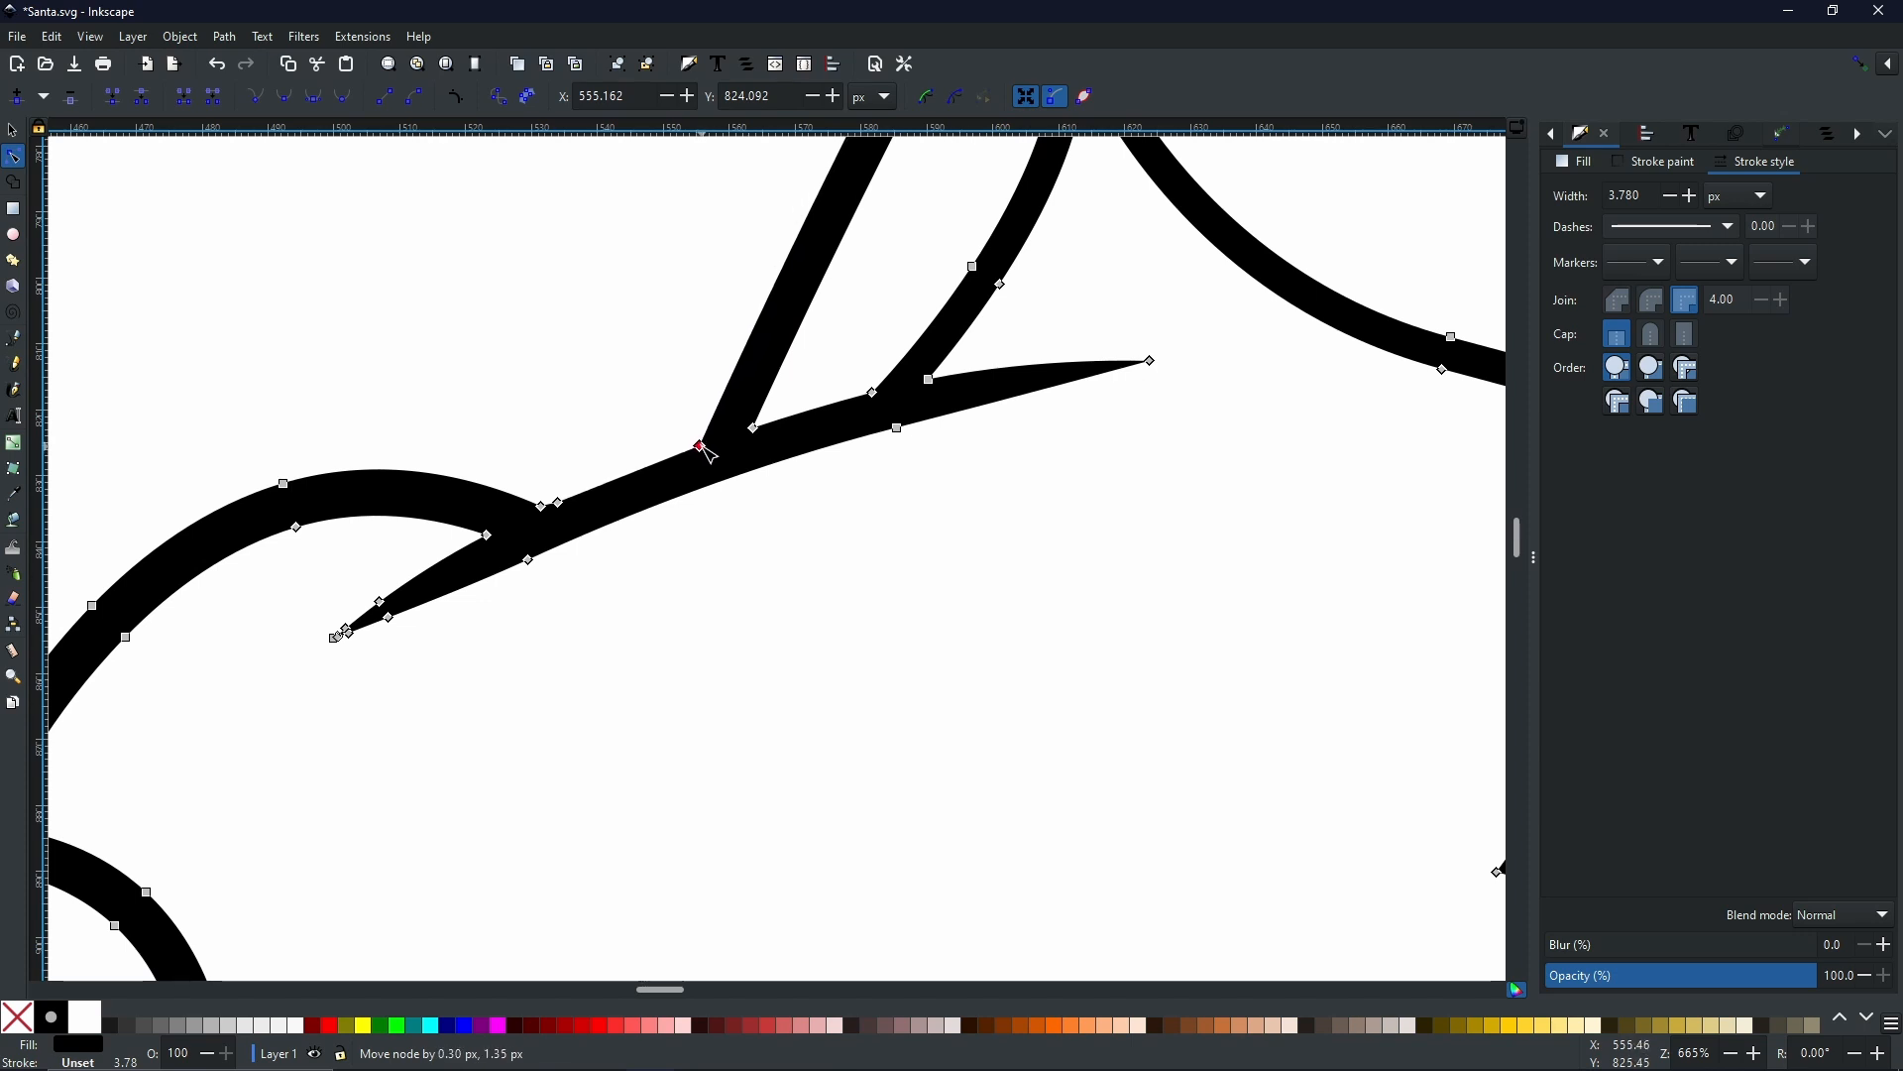
key(s)
key(5)
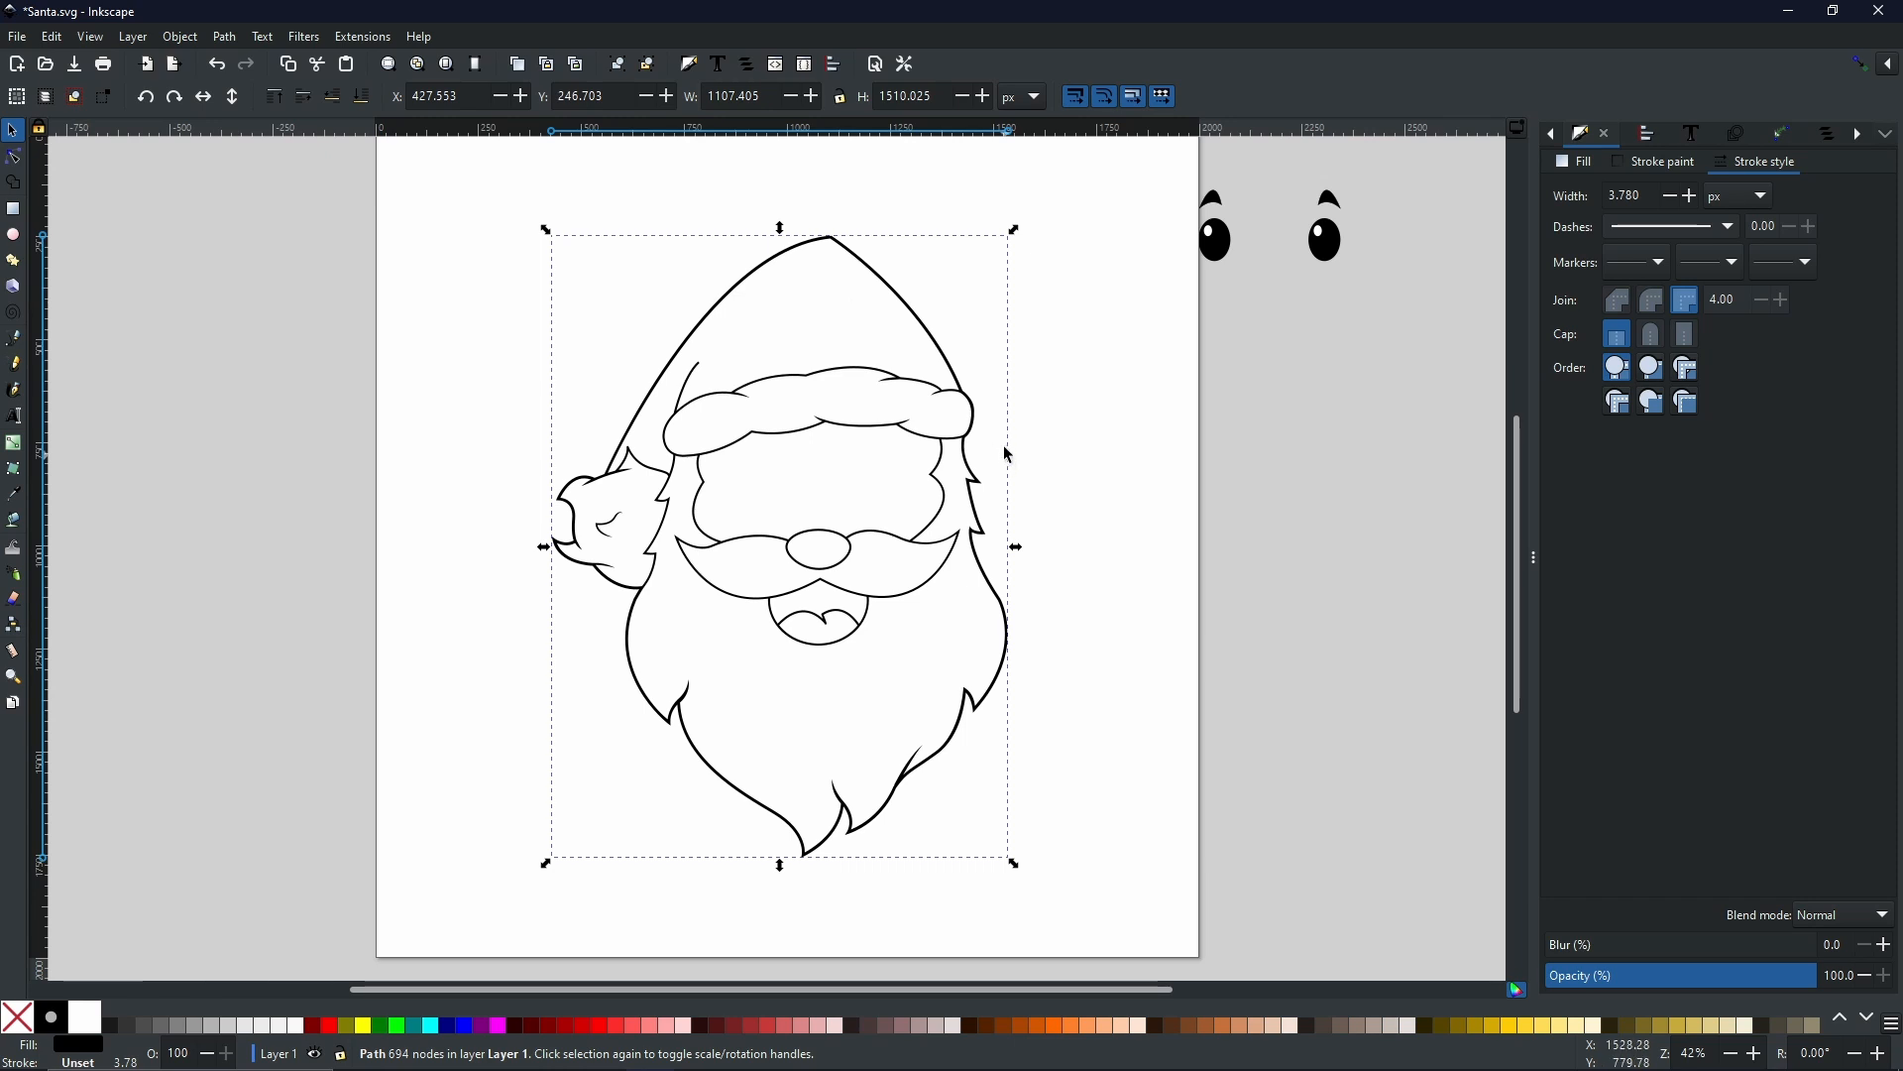
- Duplicate the united Santa outline and move the copy horizontally off the page to an X position of about -1522 px
right_click(930, 389)
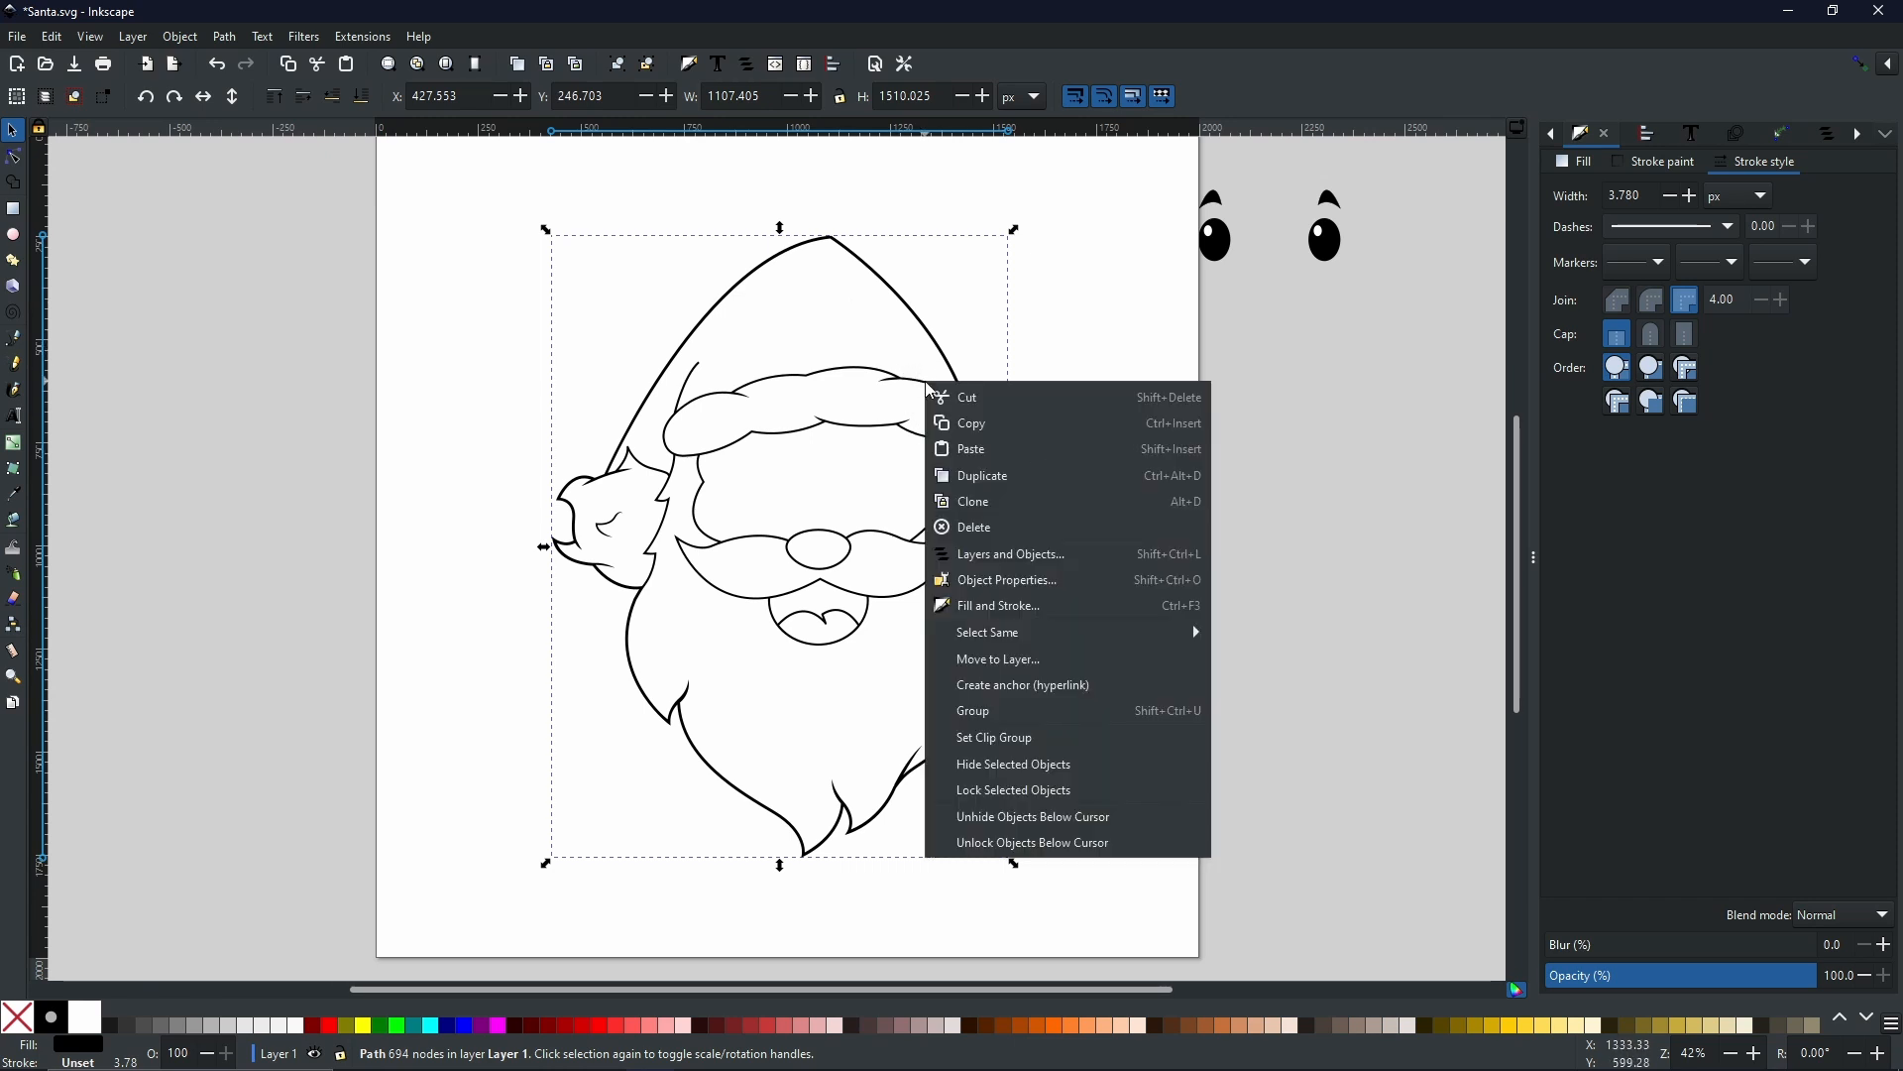
click(981, 481)
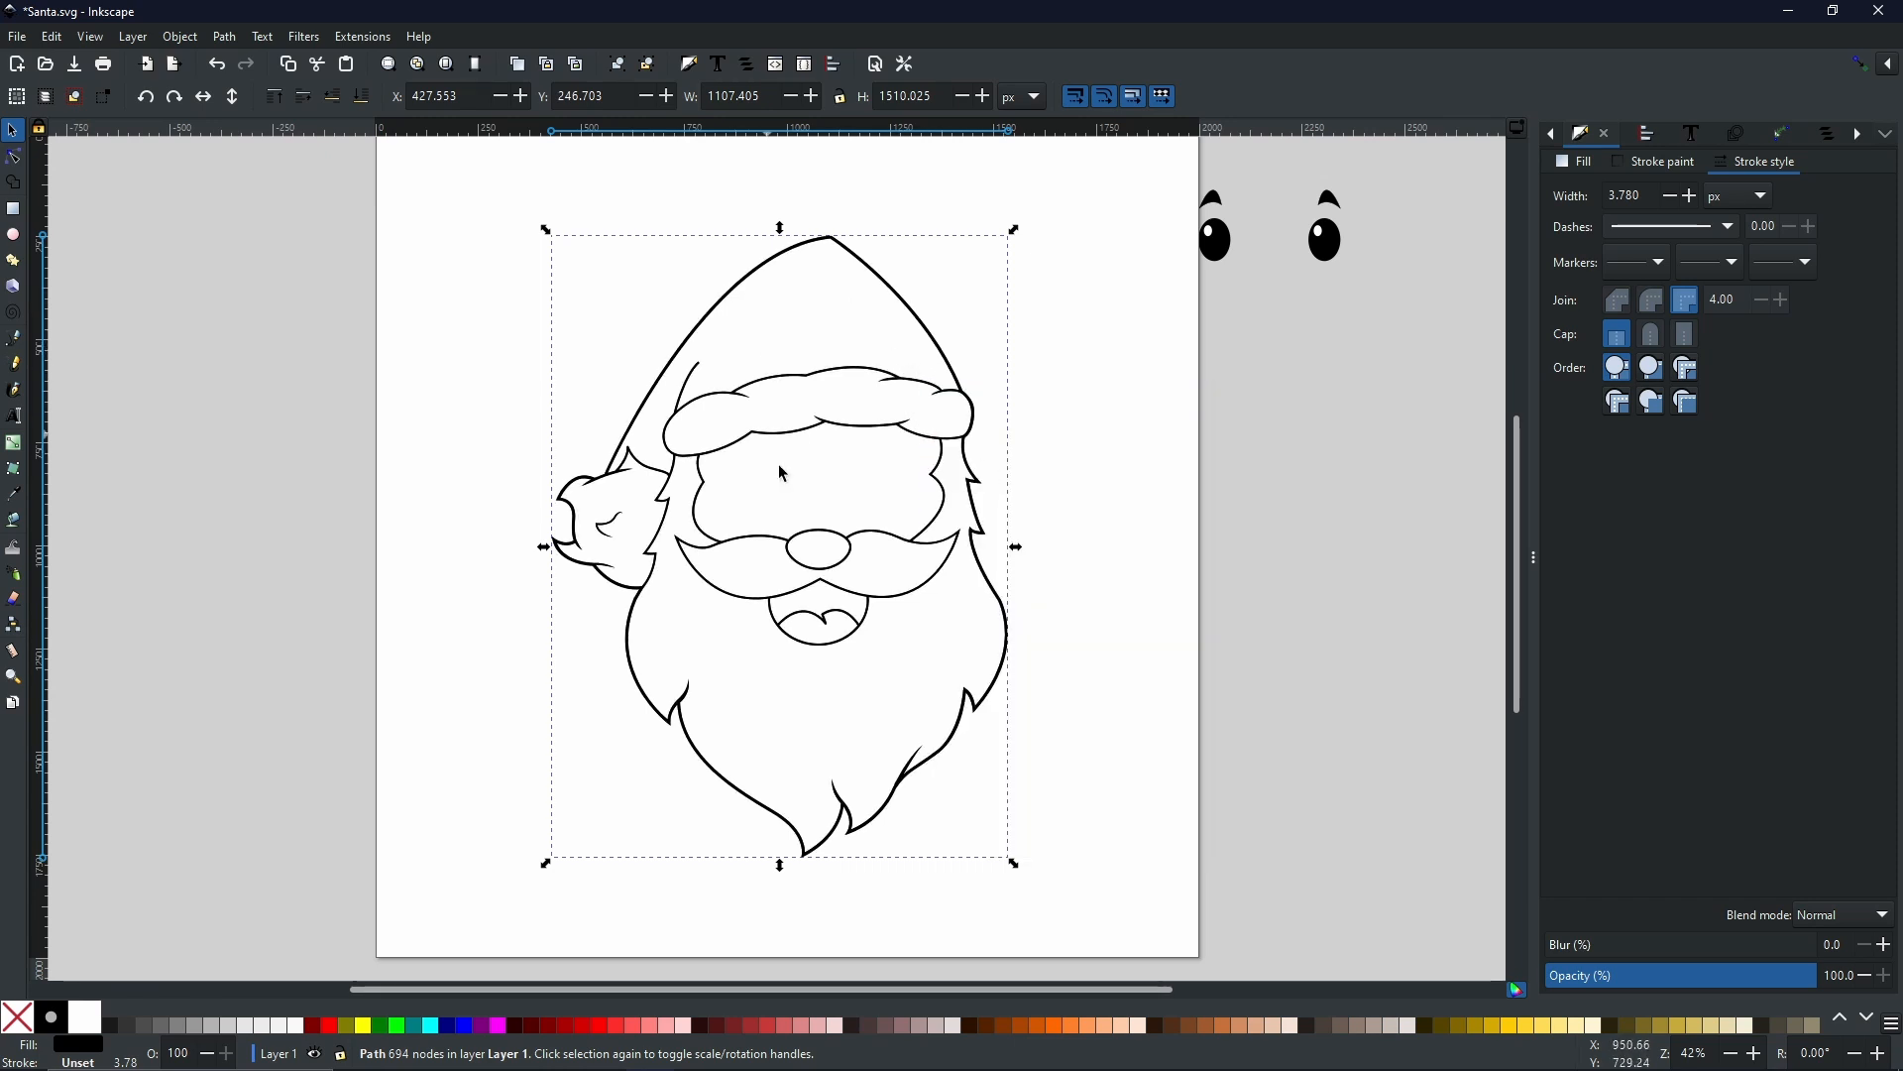
drag(841, 387, 212, 340)
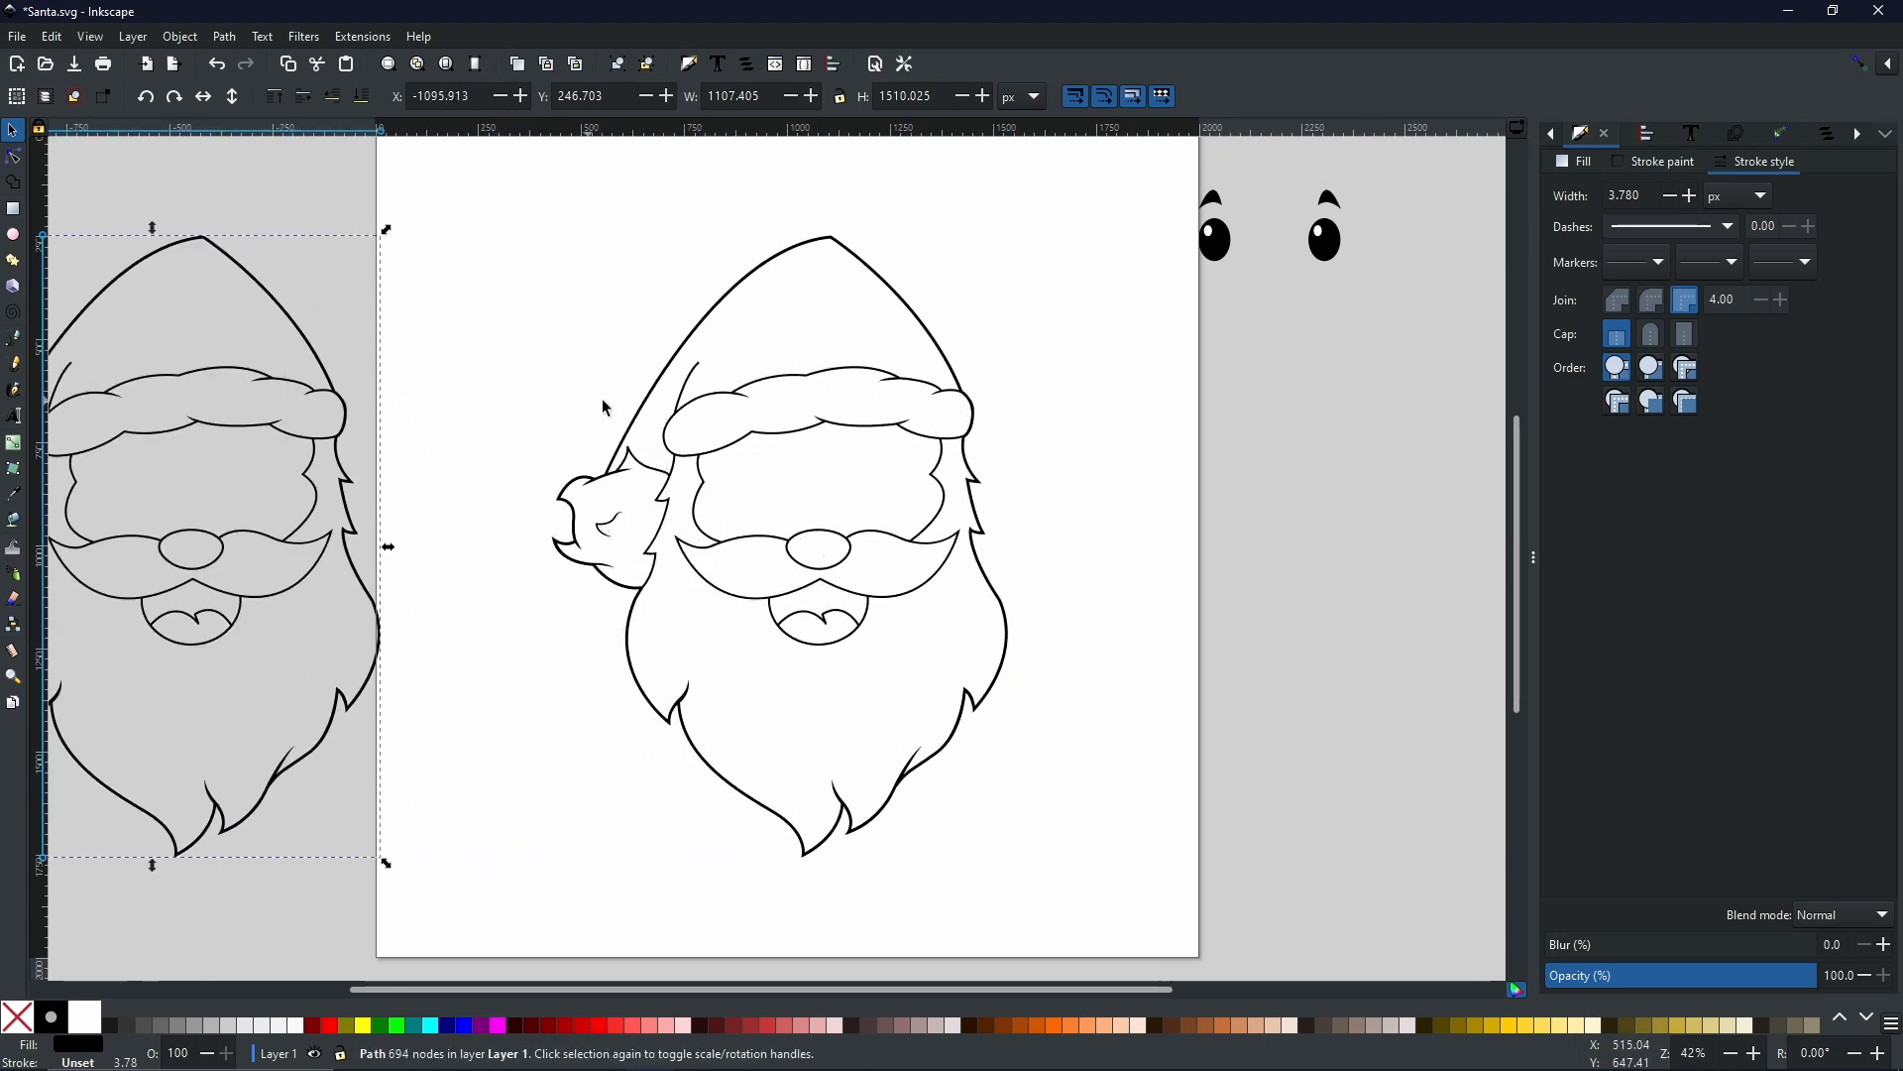
scroll(720, 393, left, 6)
scroll(518, 464, left, 9)
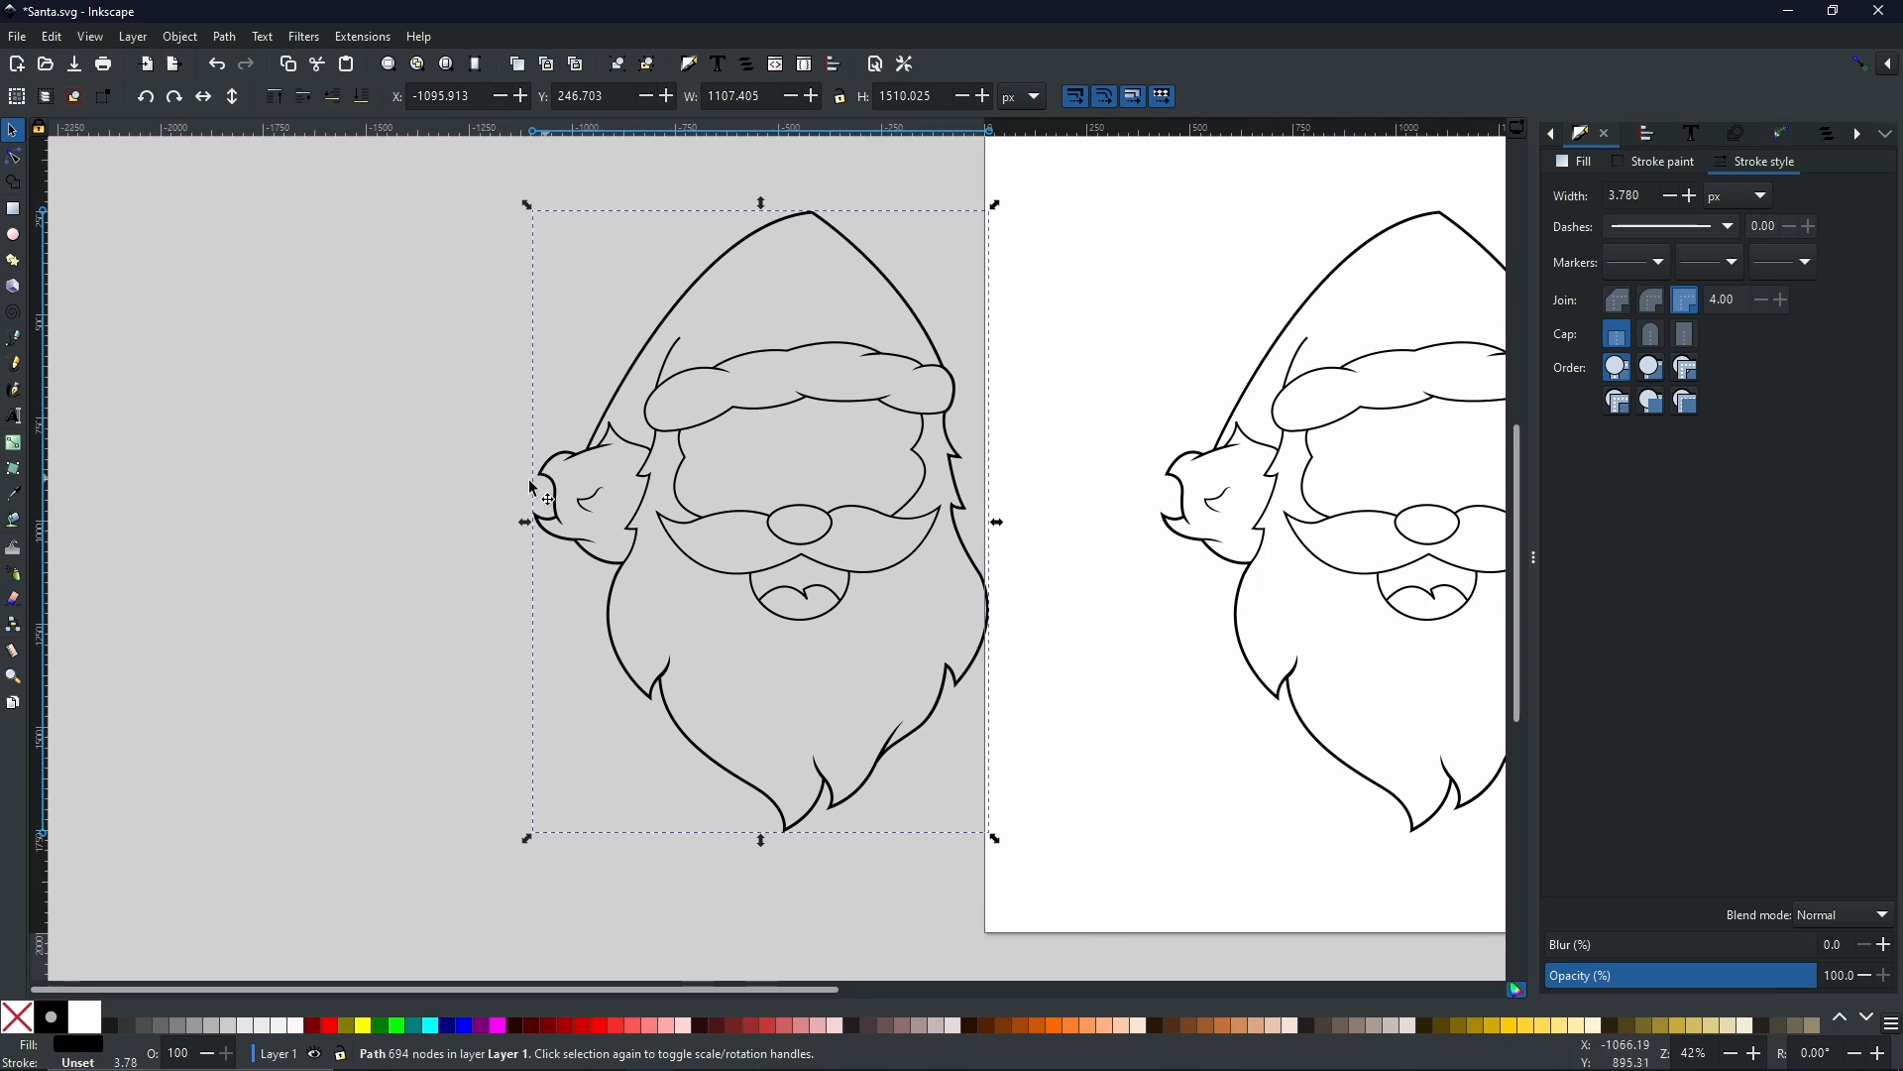
drag(828, 357, 637, 350)
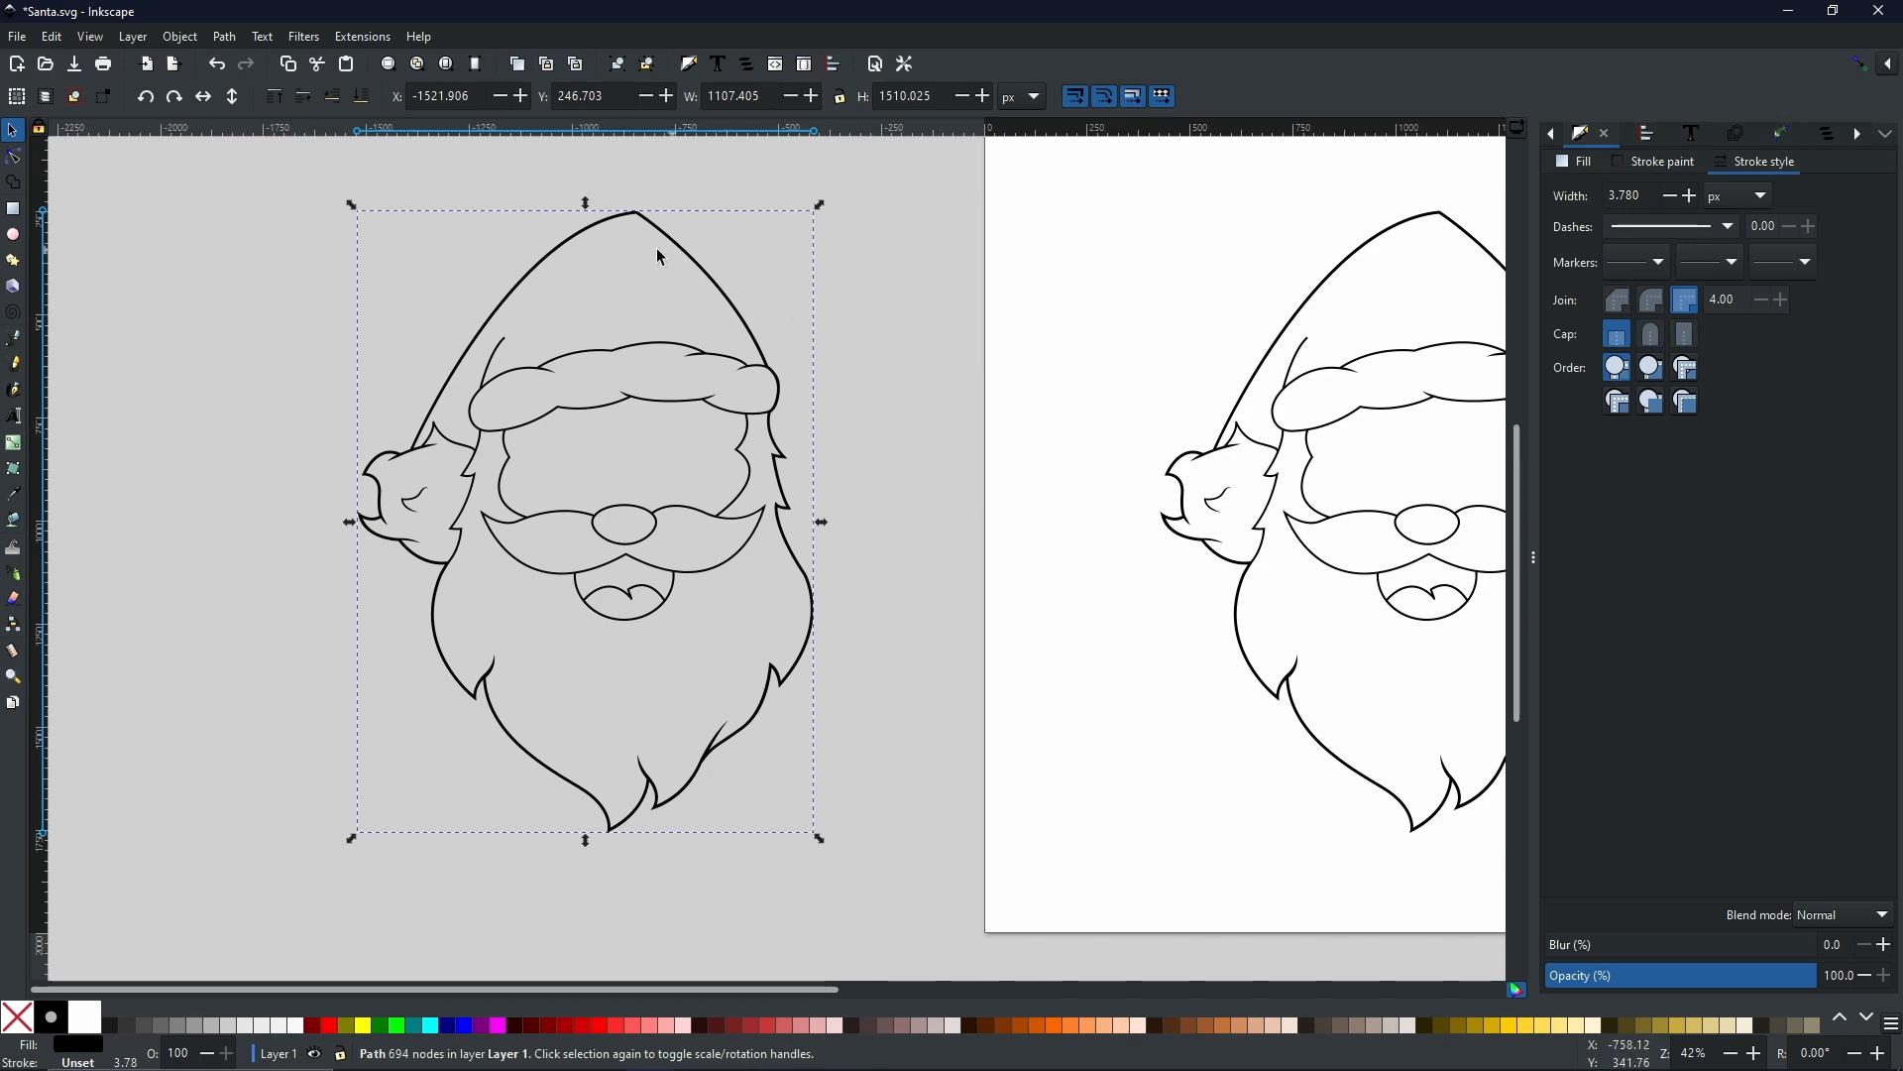
- Break the duplicated Santa outline apart into separate paths and delete the overall silhouette piece from it
click(230, 40)
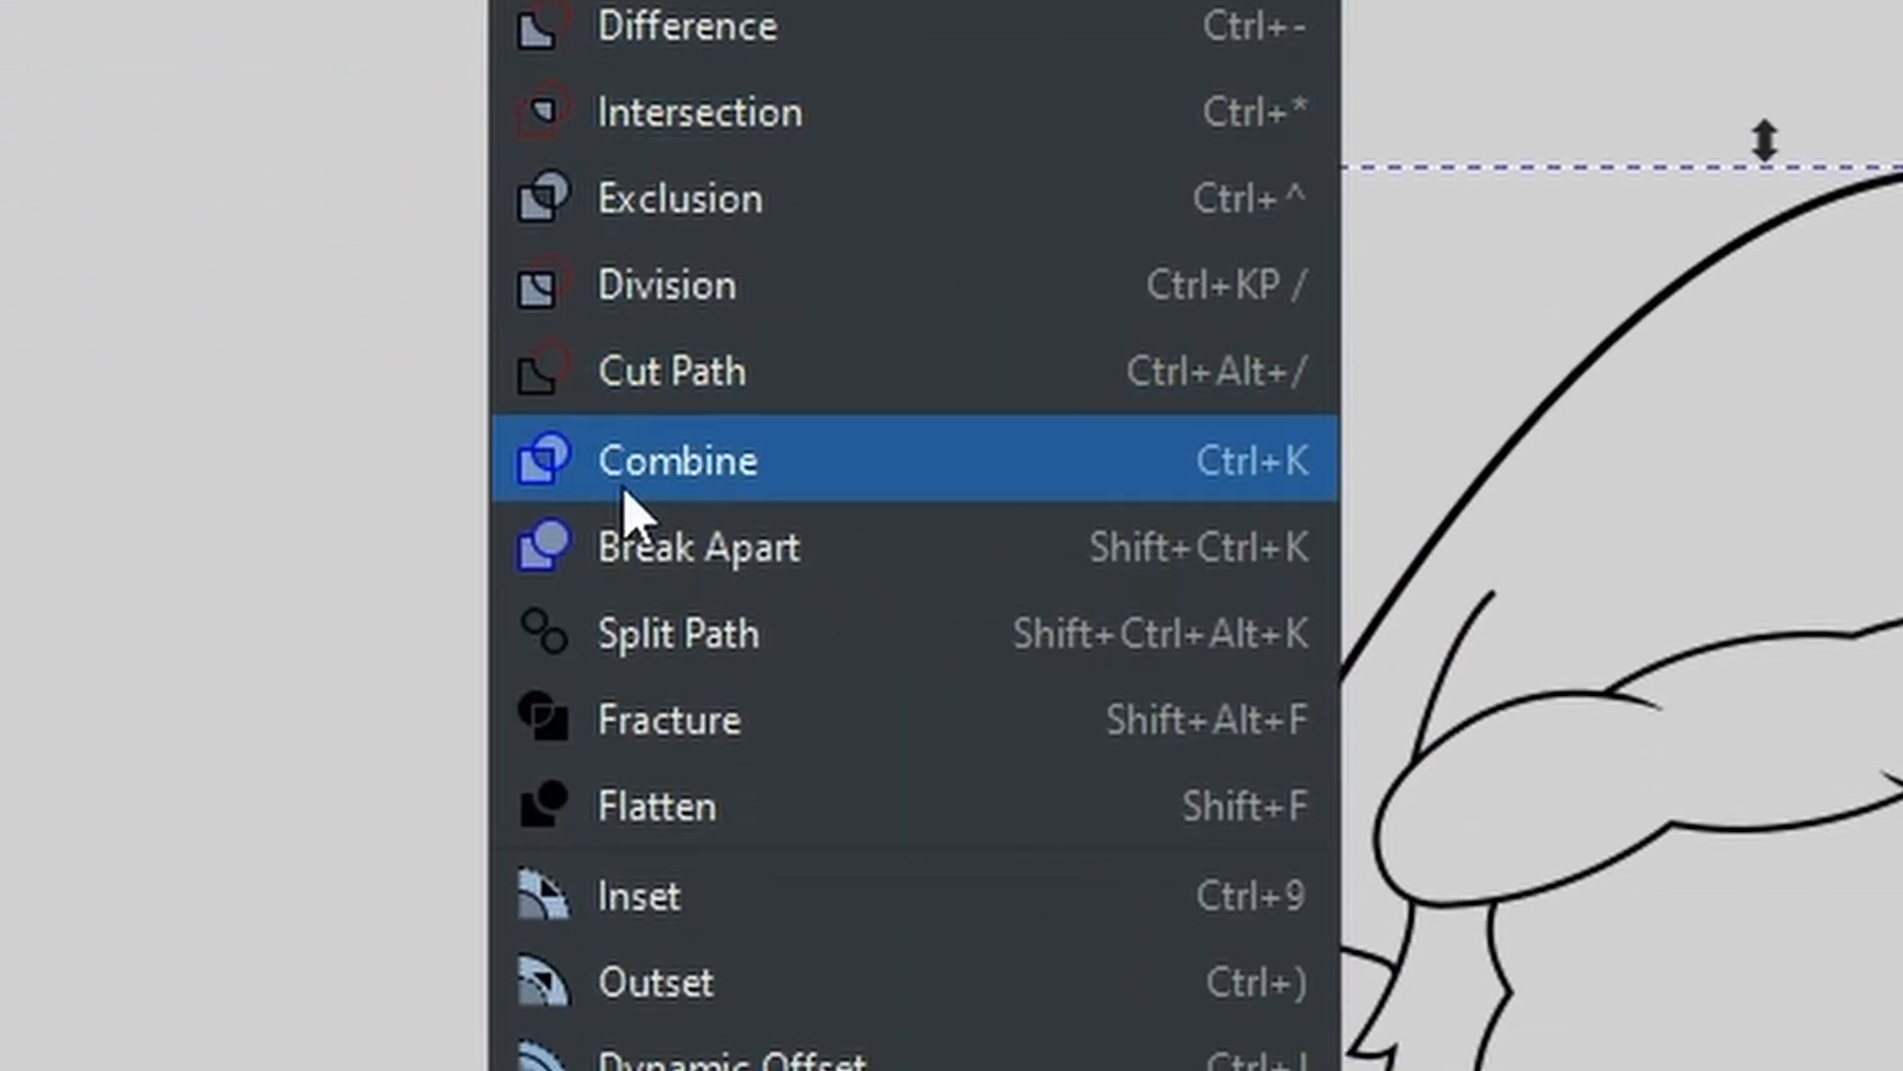
click(649, 548)
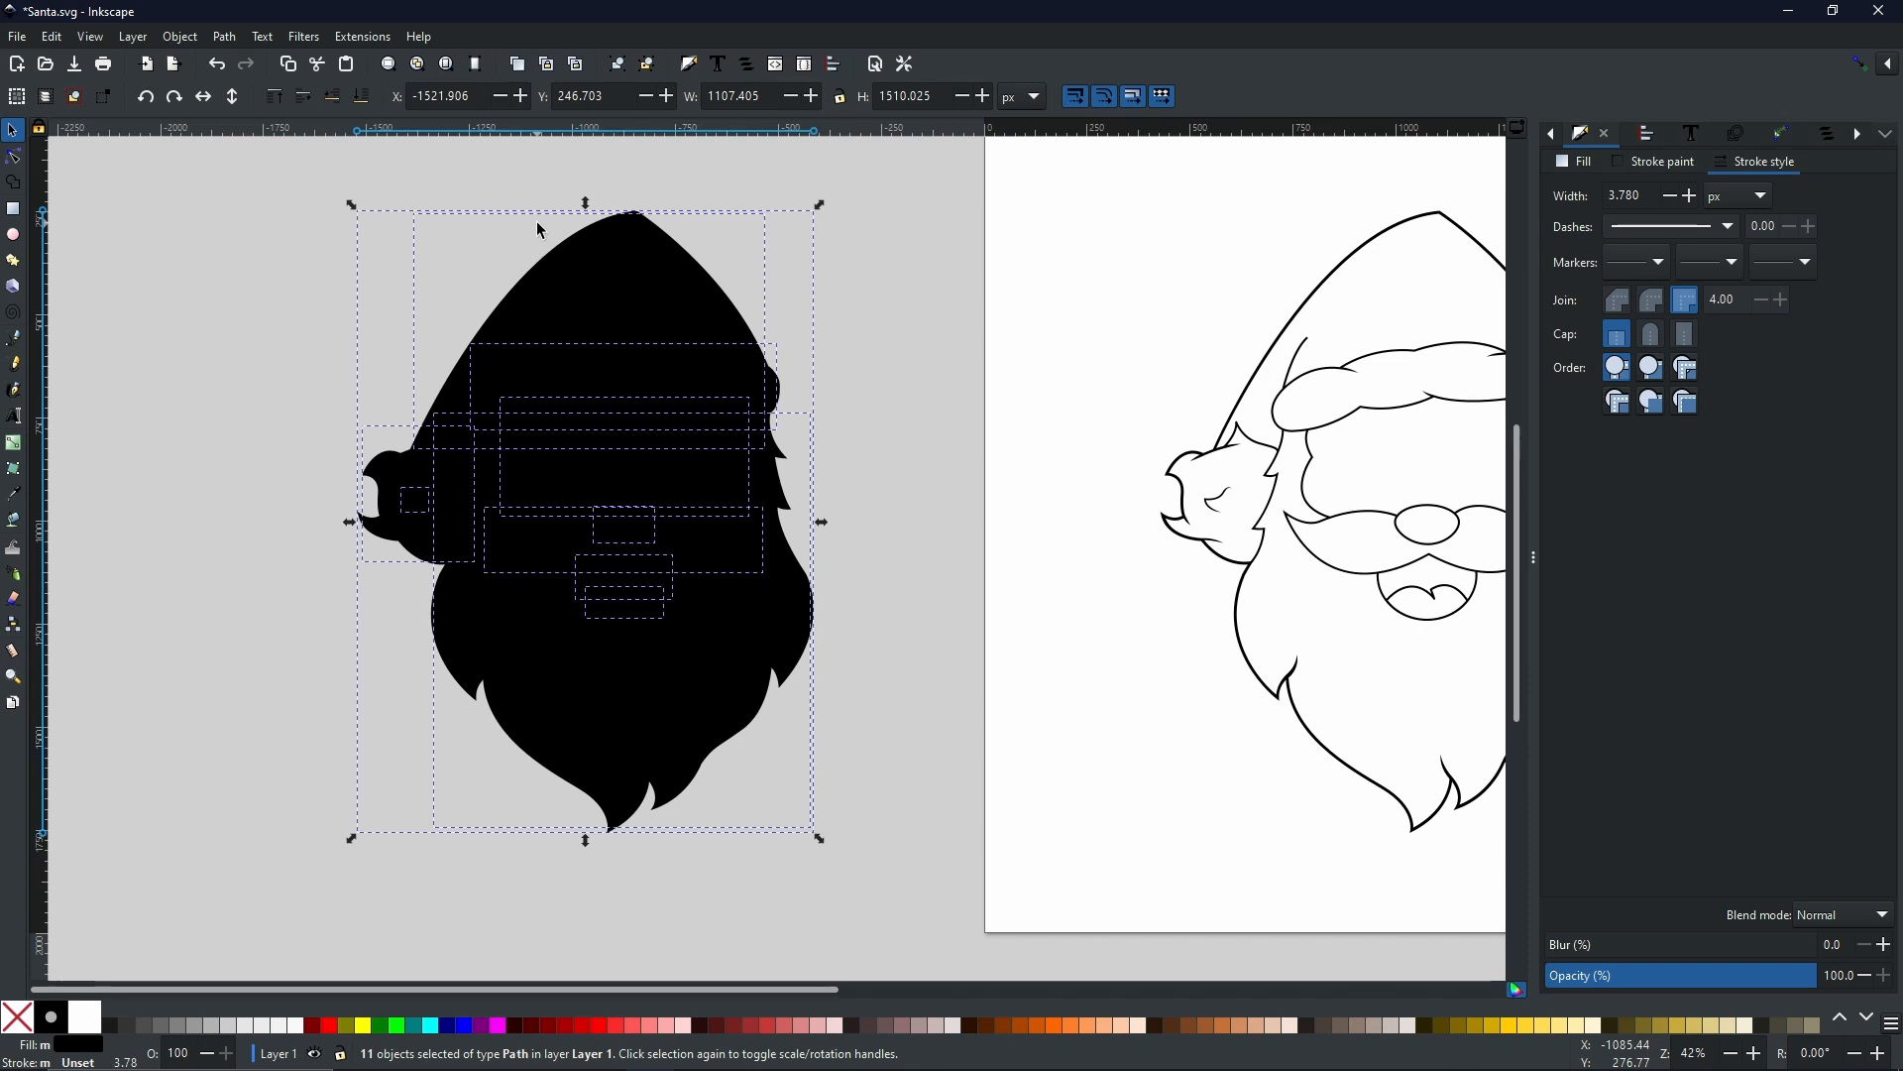
click(905, 649)
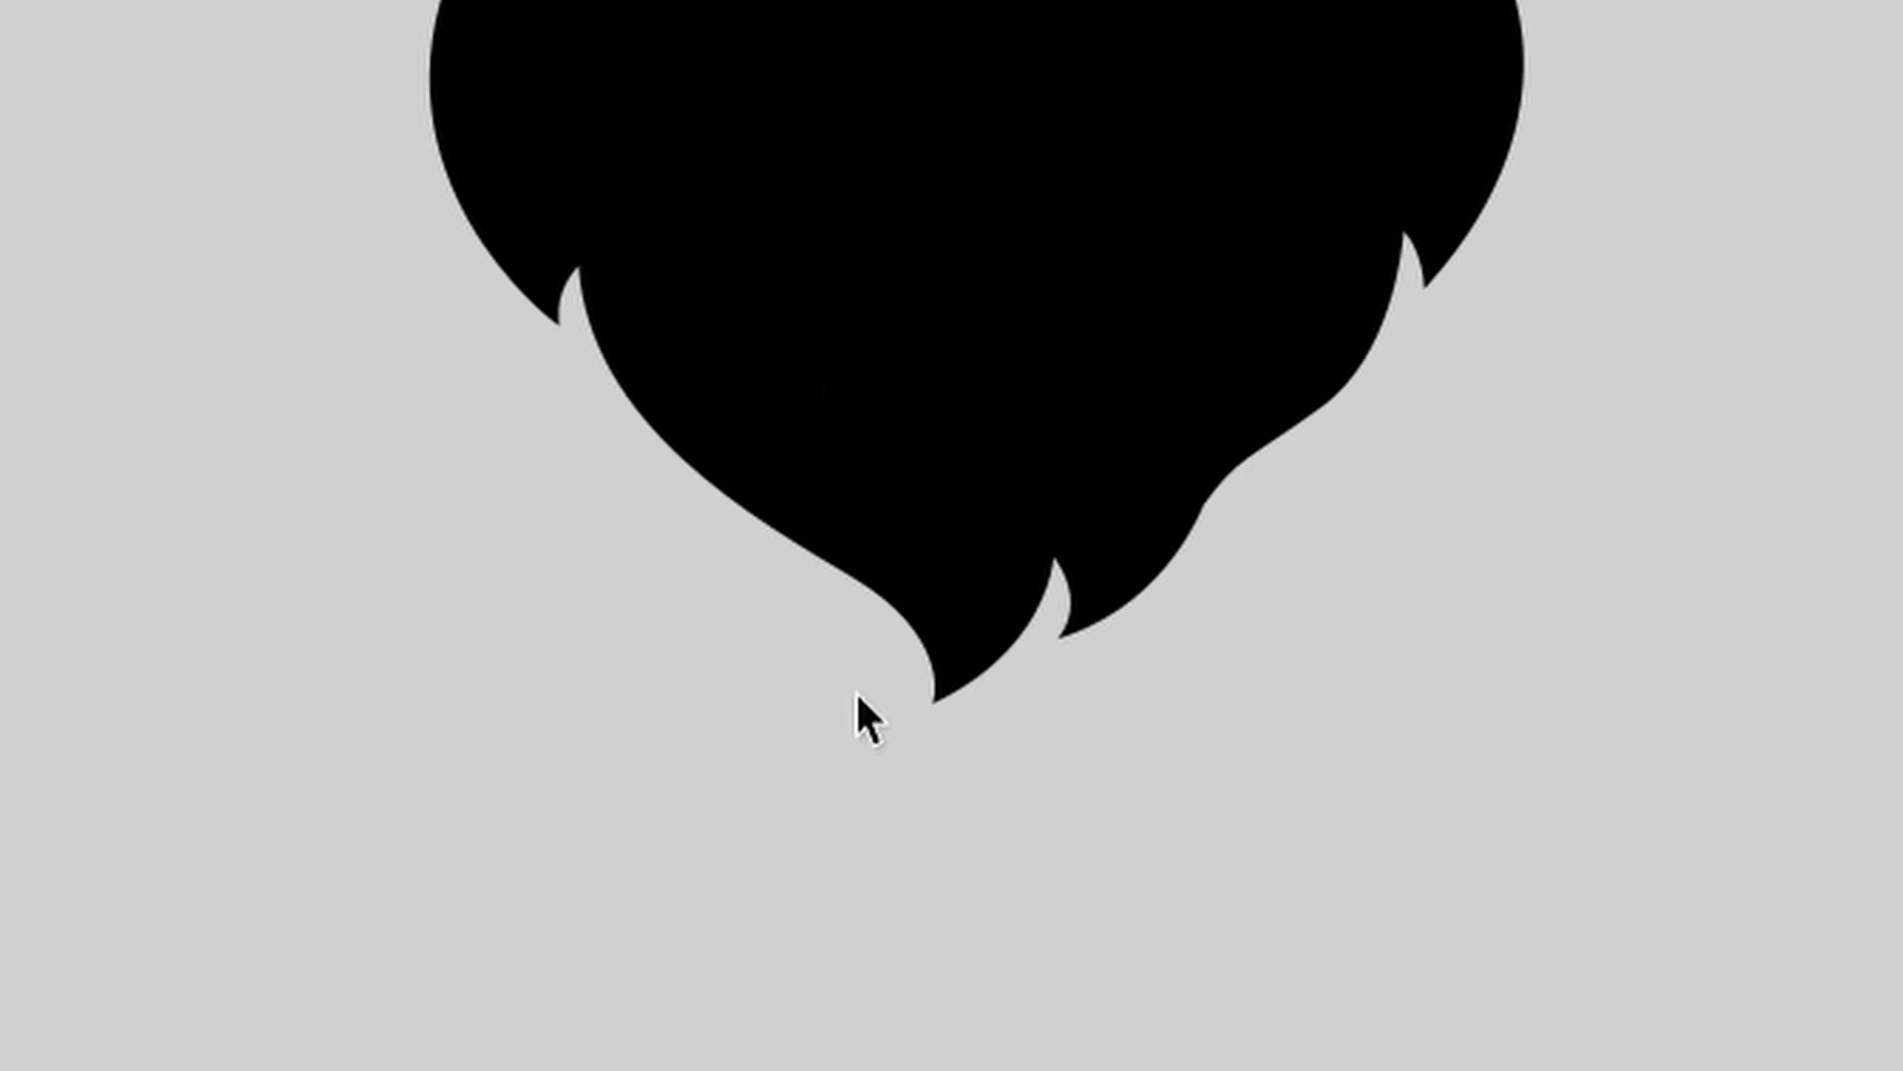
click(932, 693)
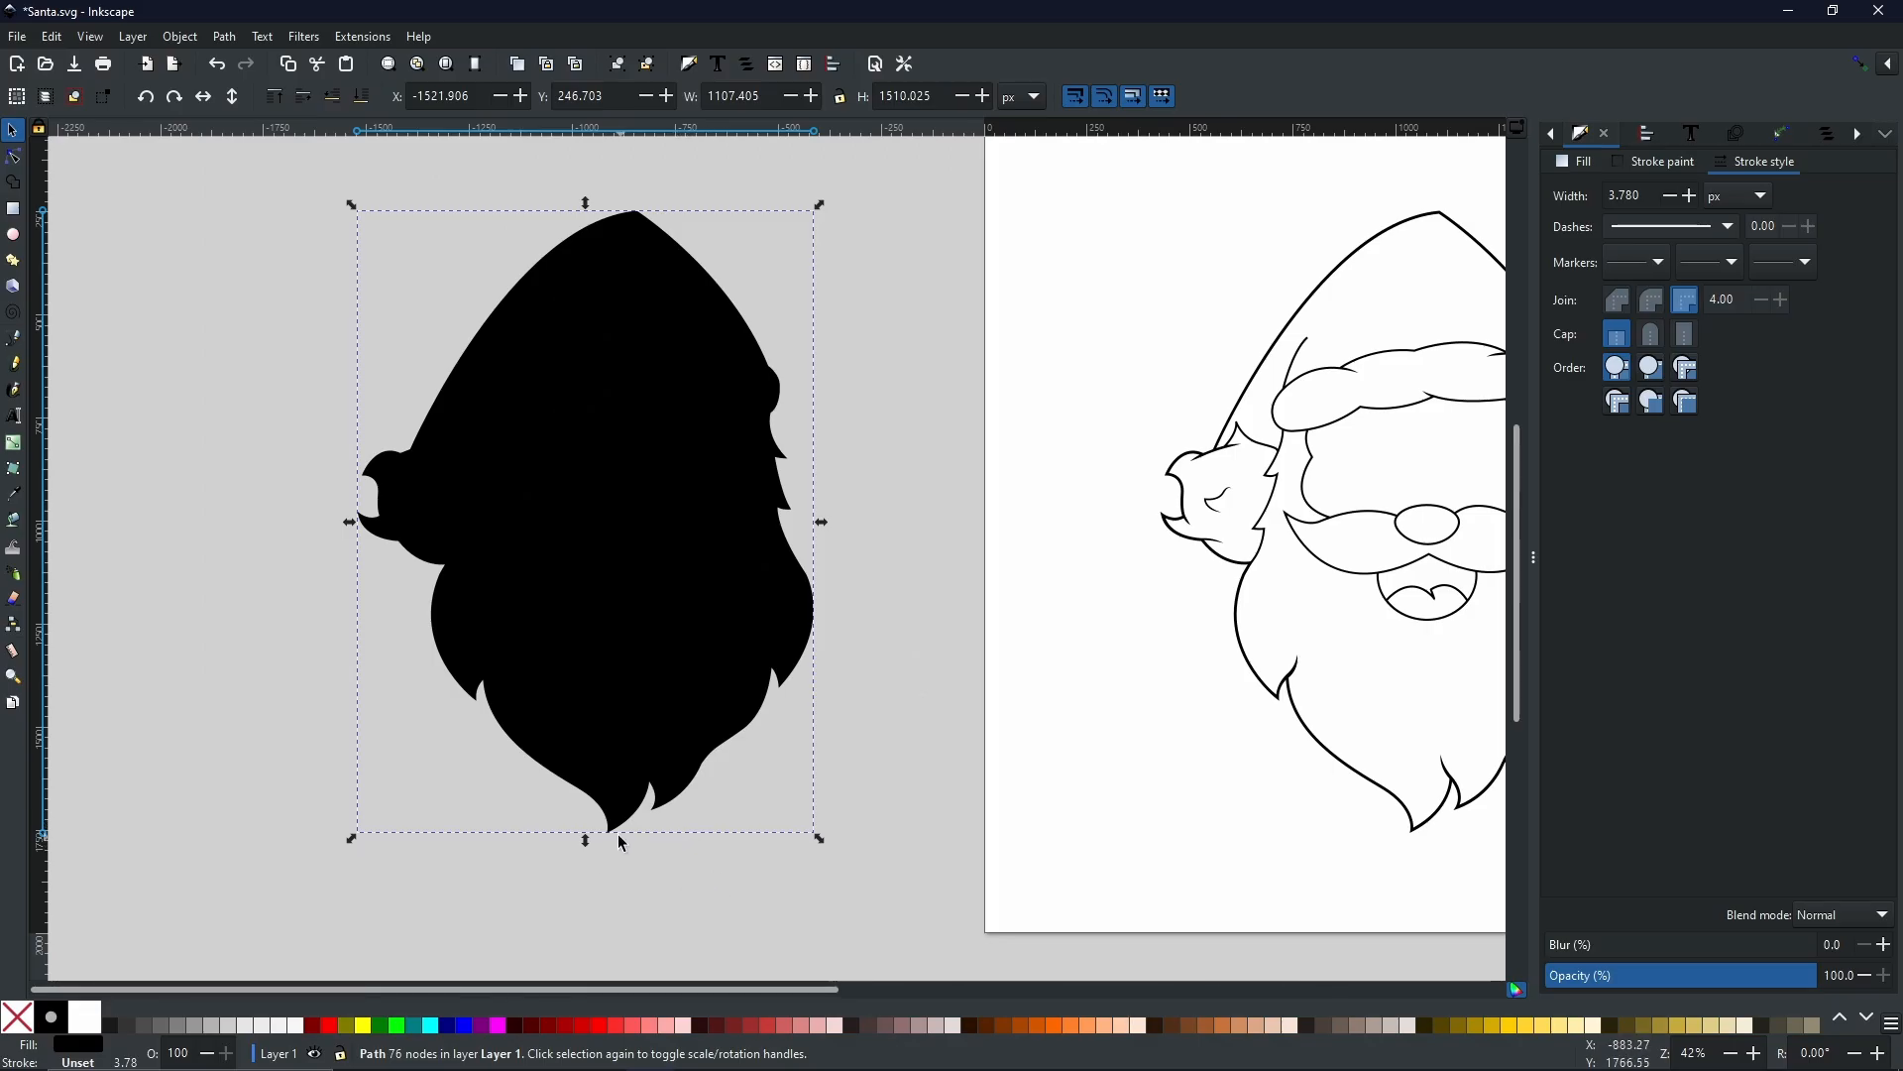
drag(612, 836, 255, 829)
key(Delete)
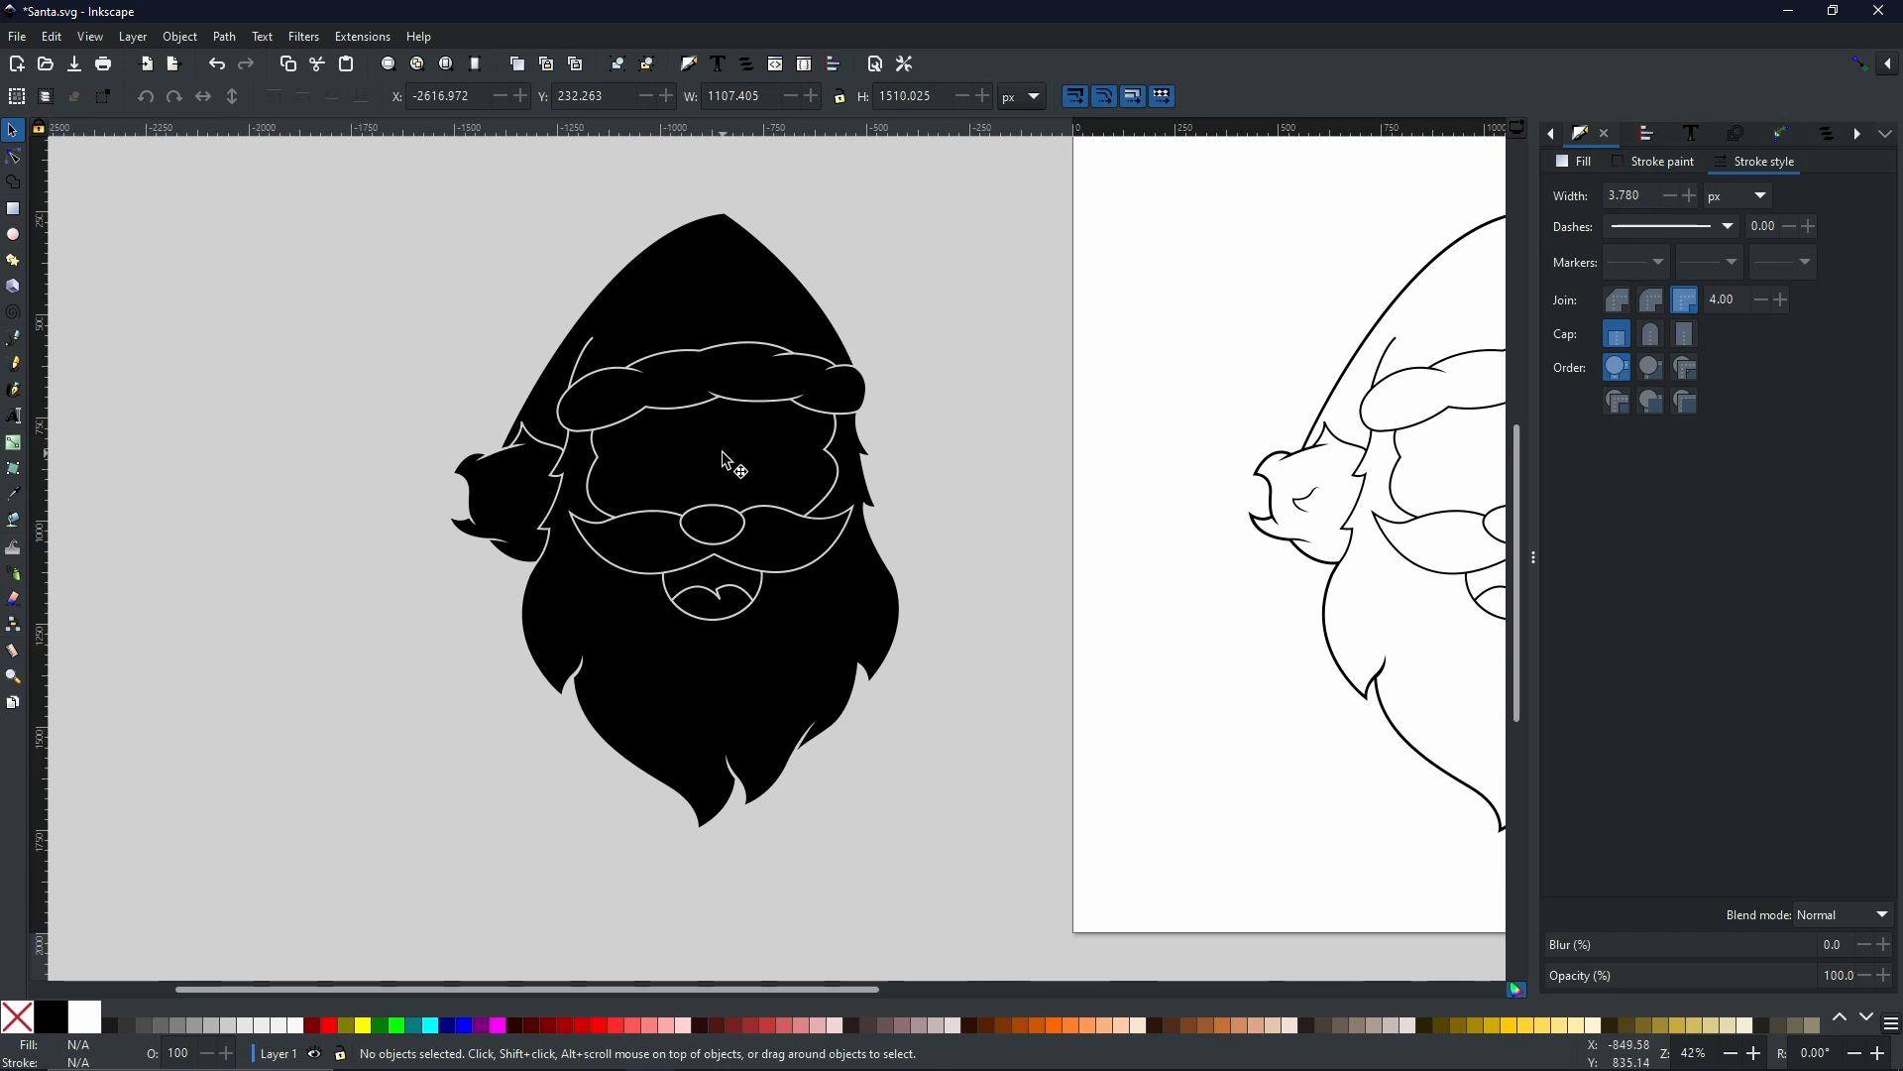
- Try moving the face, hat, pompom and mouth shapes of the duplicate apart one by one, and undo these moves
drag(725, 457, 376, 411)
drag(769, 292, 763, 194)
drag(515, 509, 440, 558)
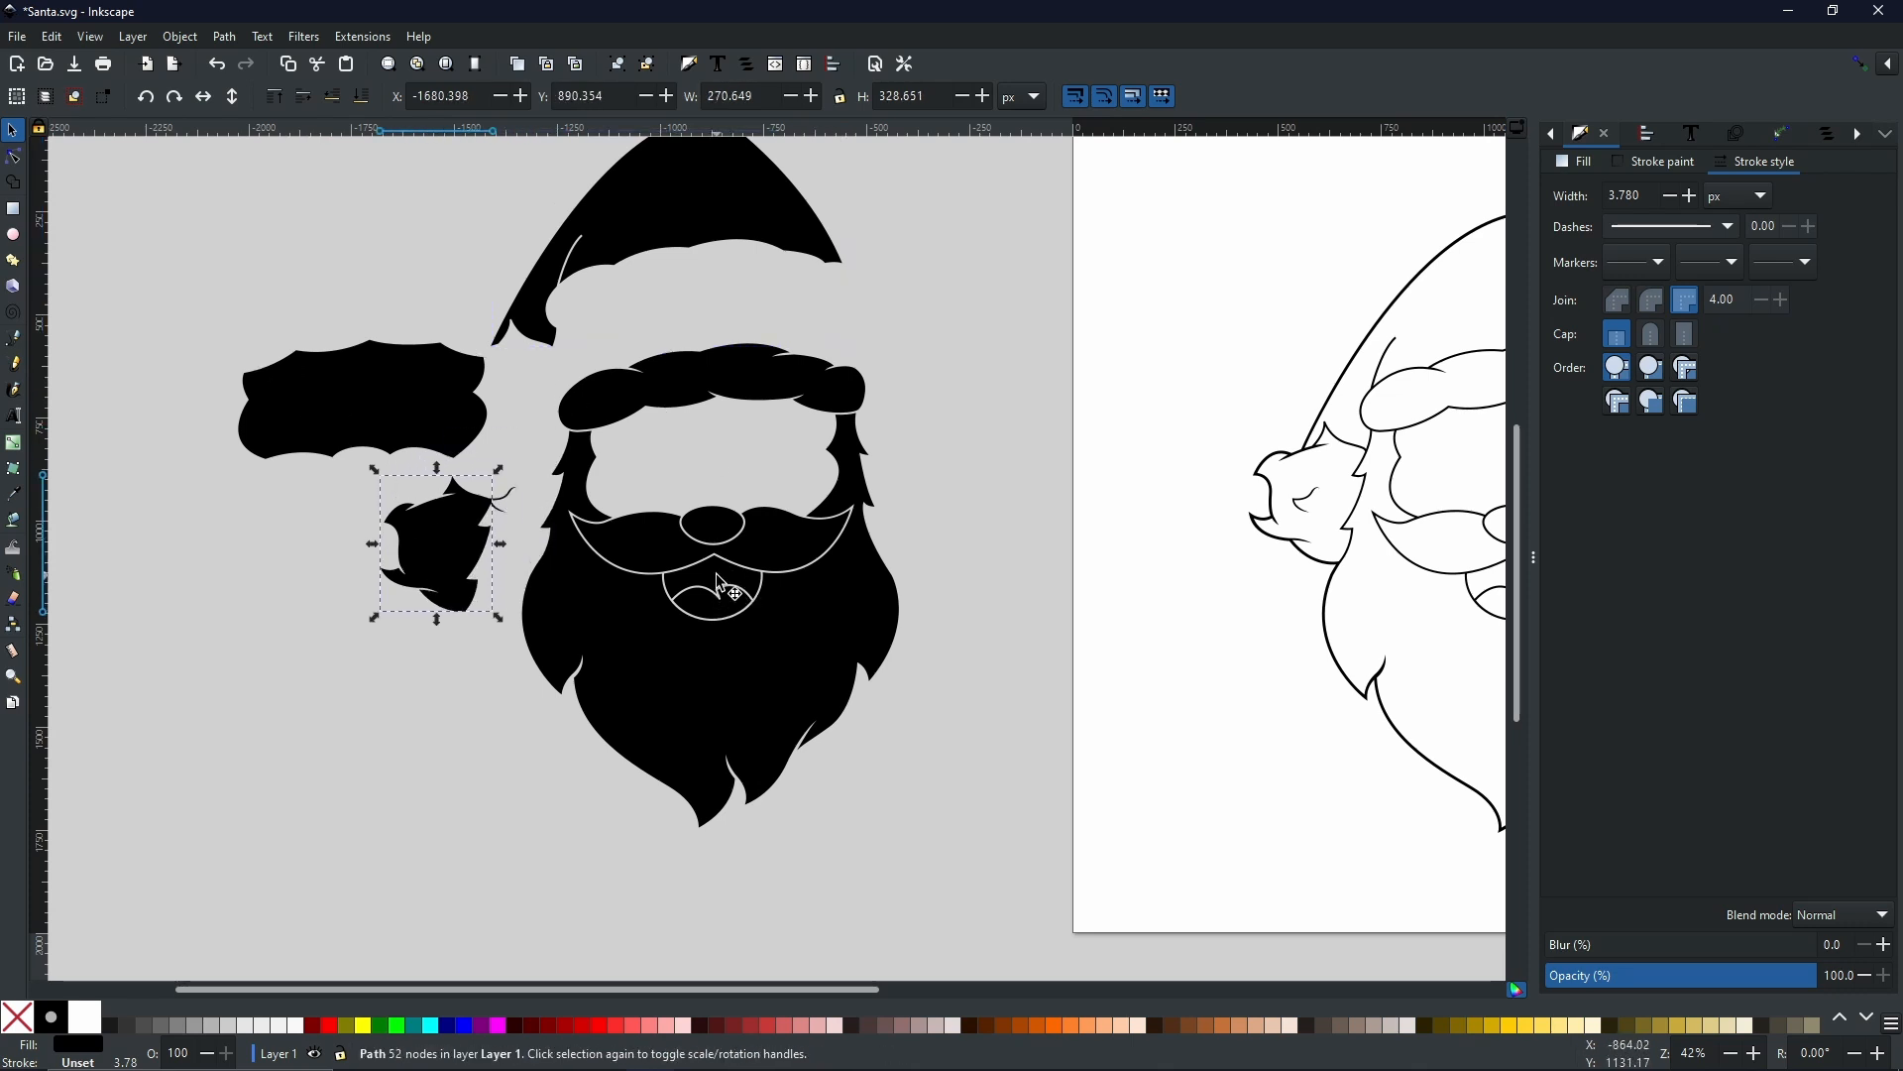
drag(731, 591, 606, 585)
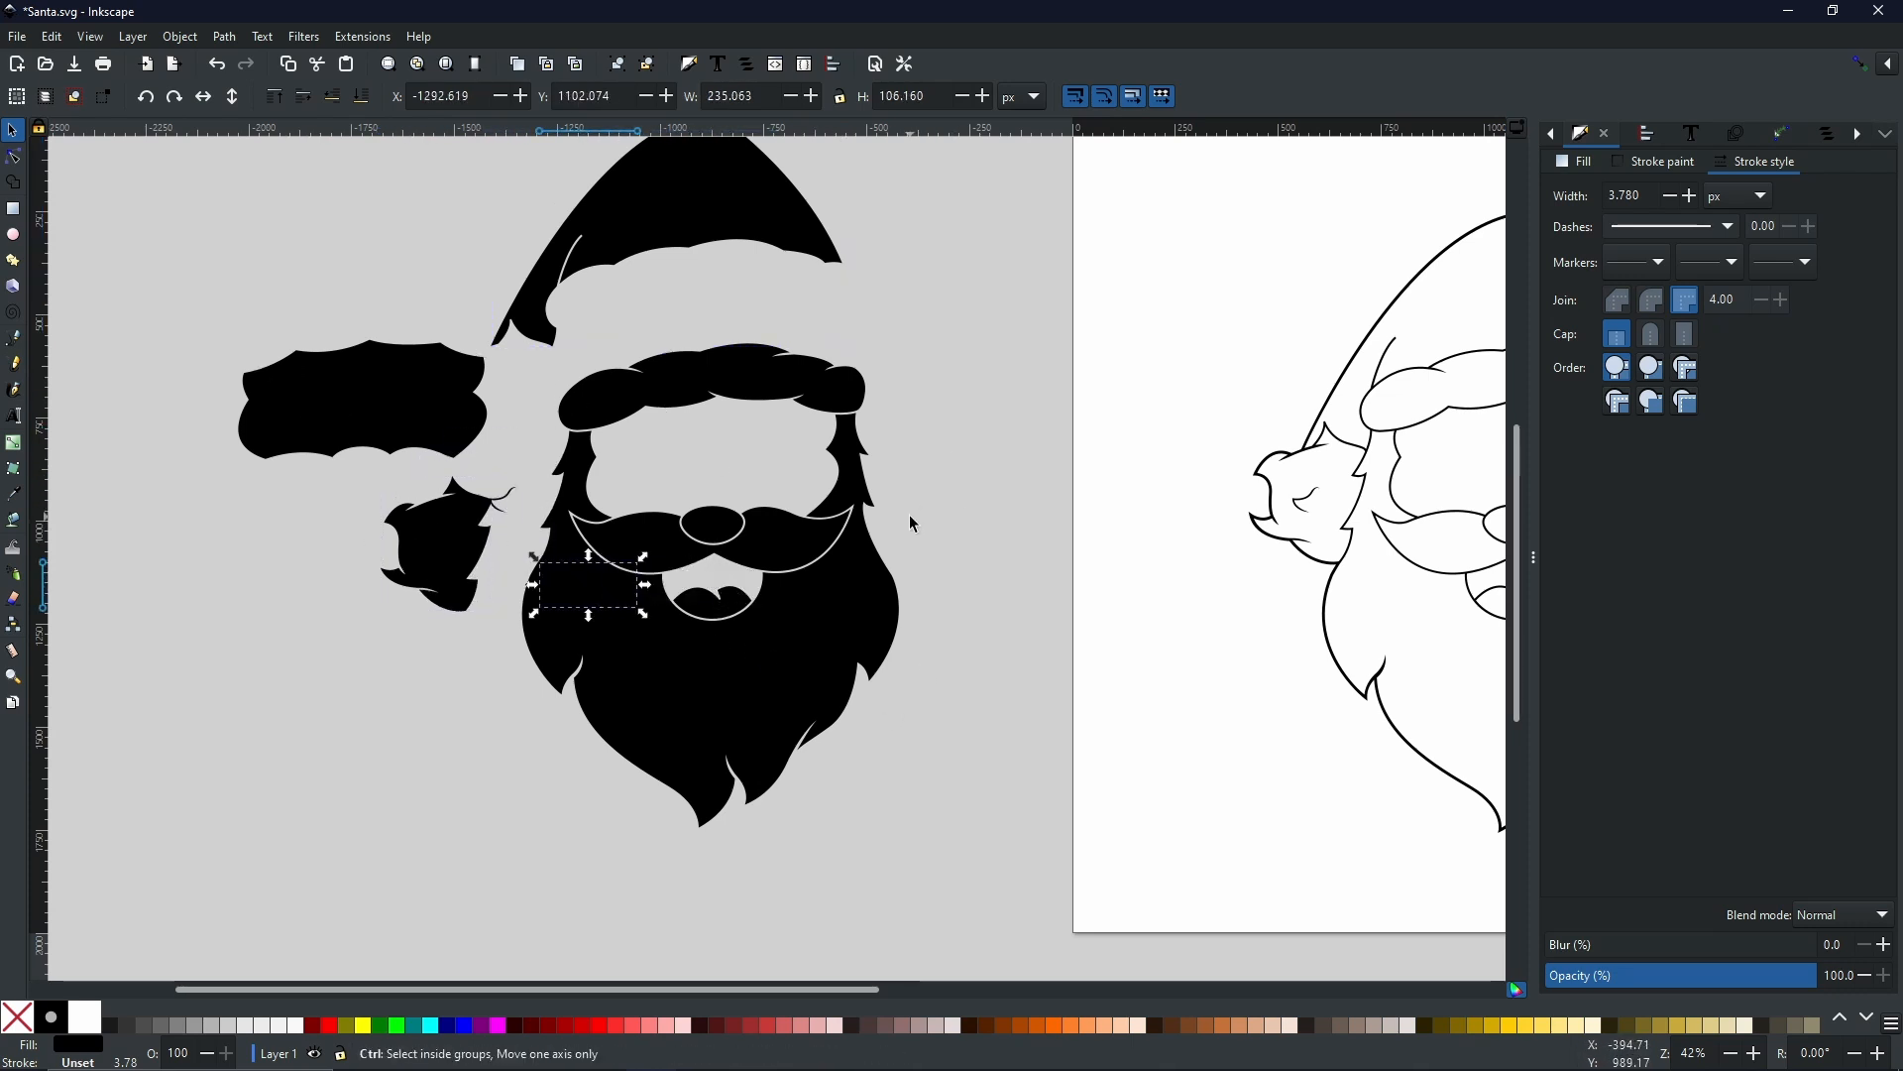
key(ctrl+z)
key(ctrl+z)
key(ctrl+z)
key(ctrl+z)
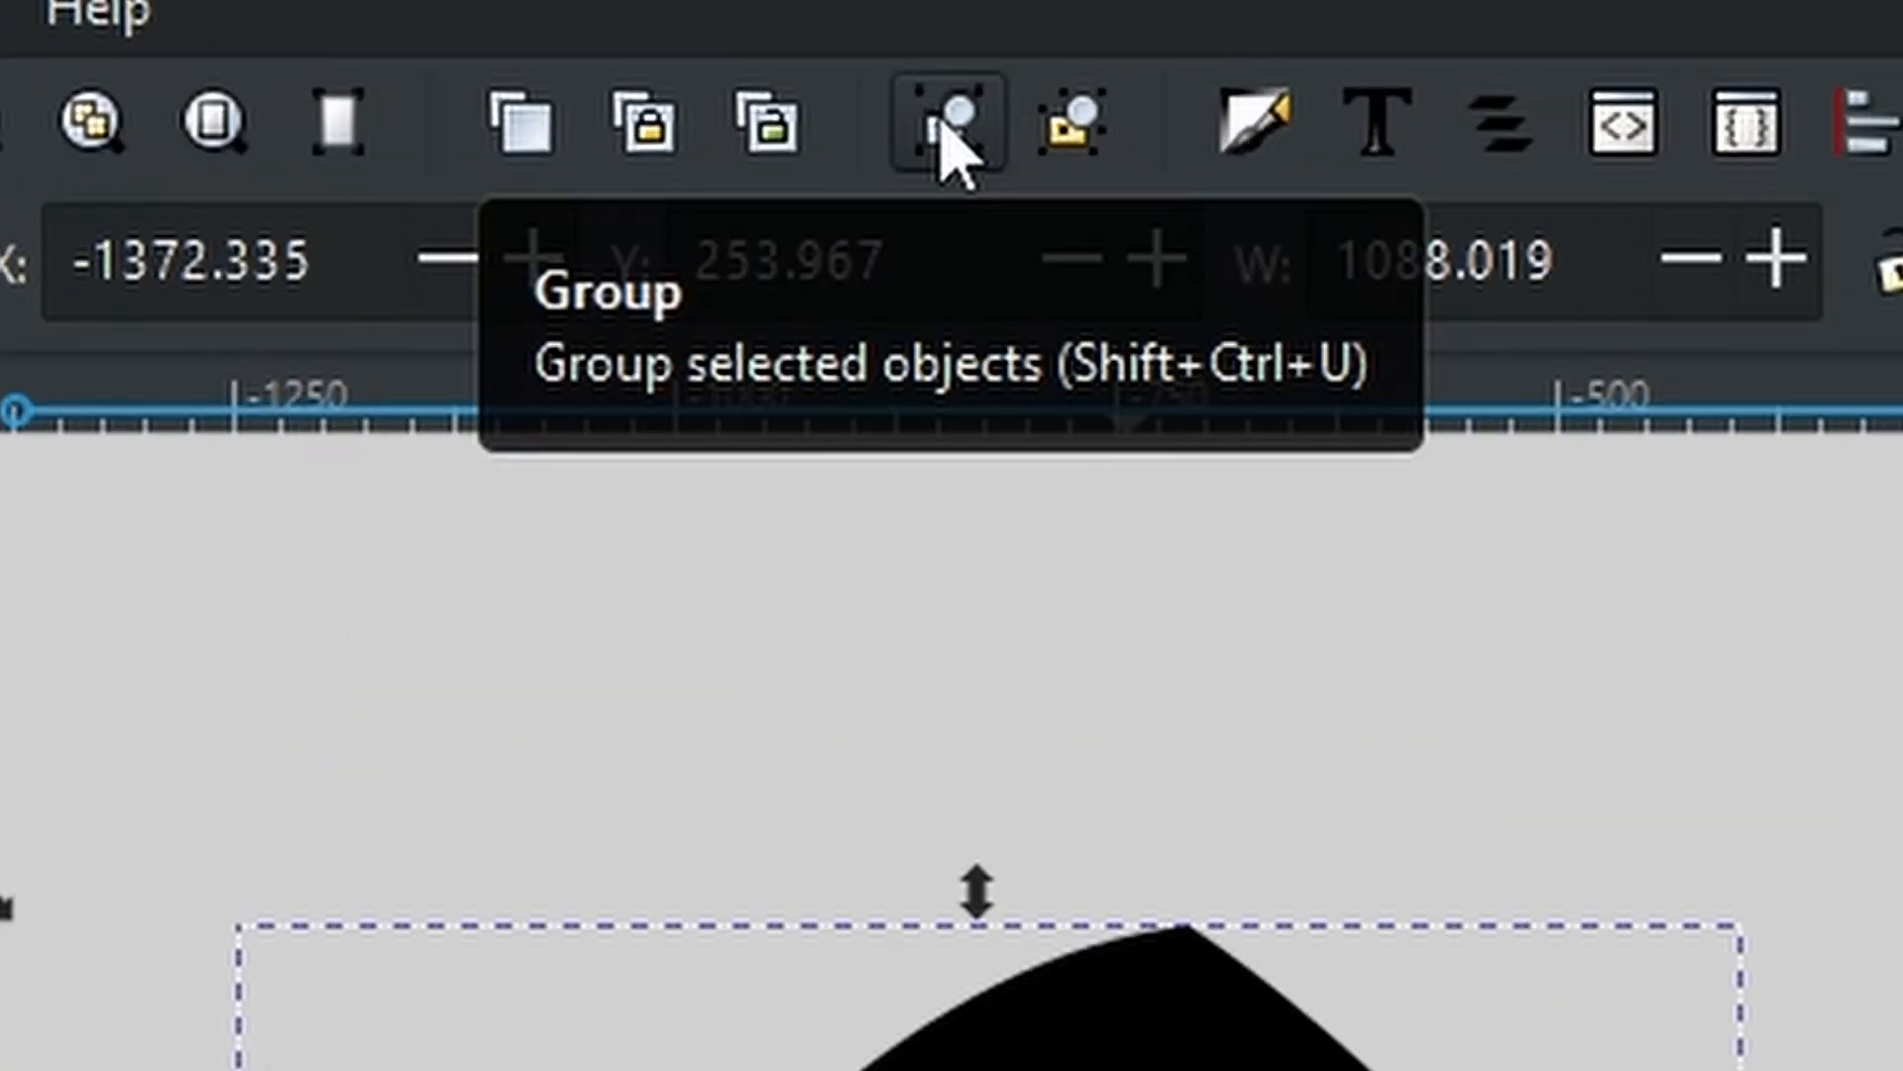
- Group the duplicate's black fill pieces and align the group with the Santa outline on the page, at about X 442 px, Y 247 px
click(944, 125)
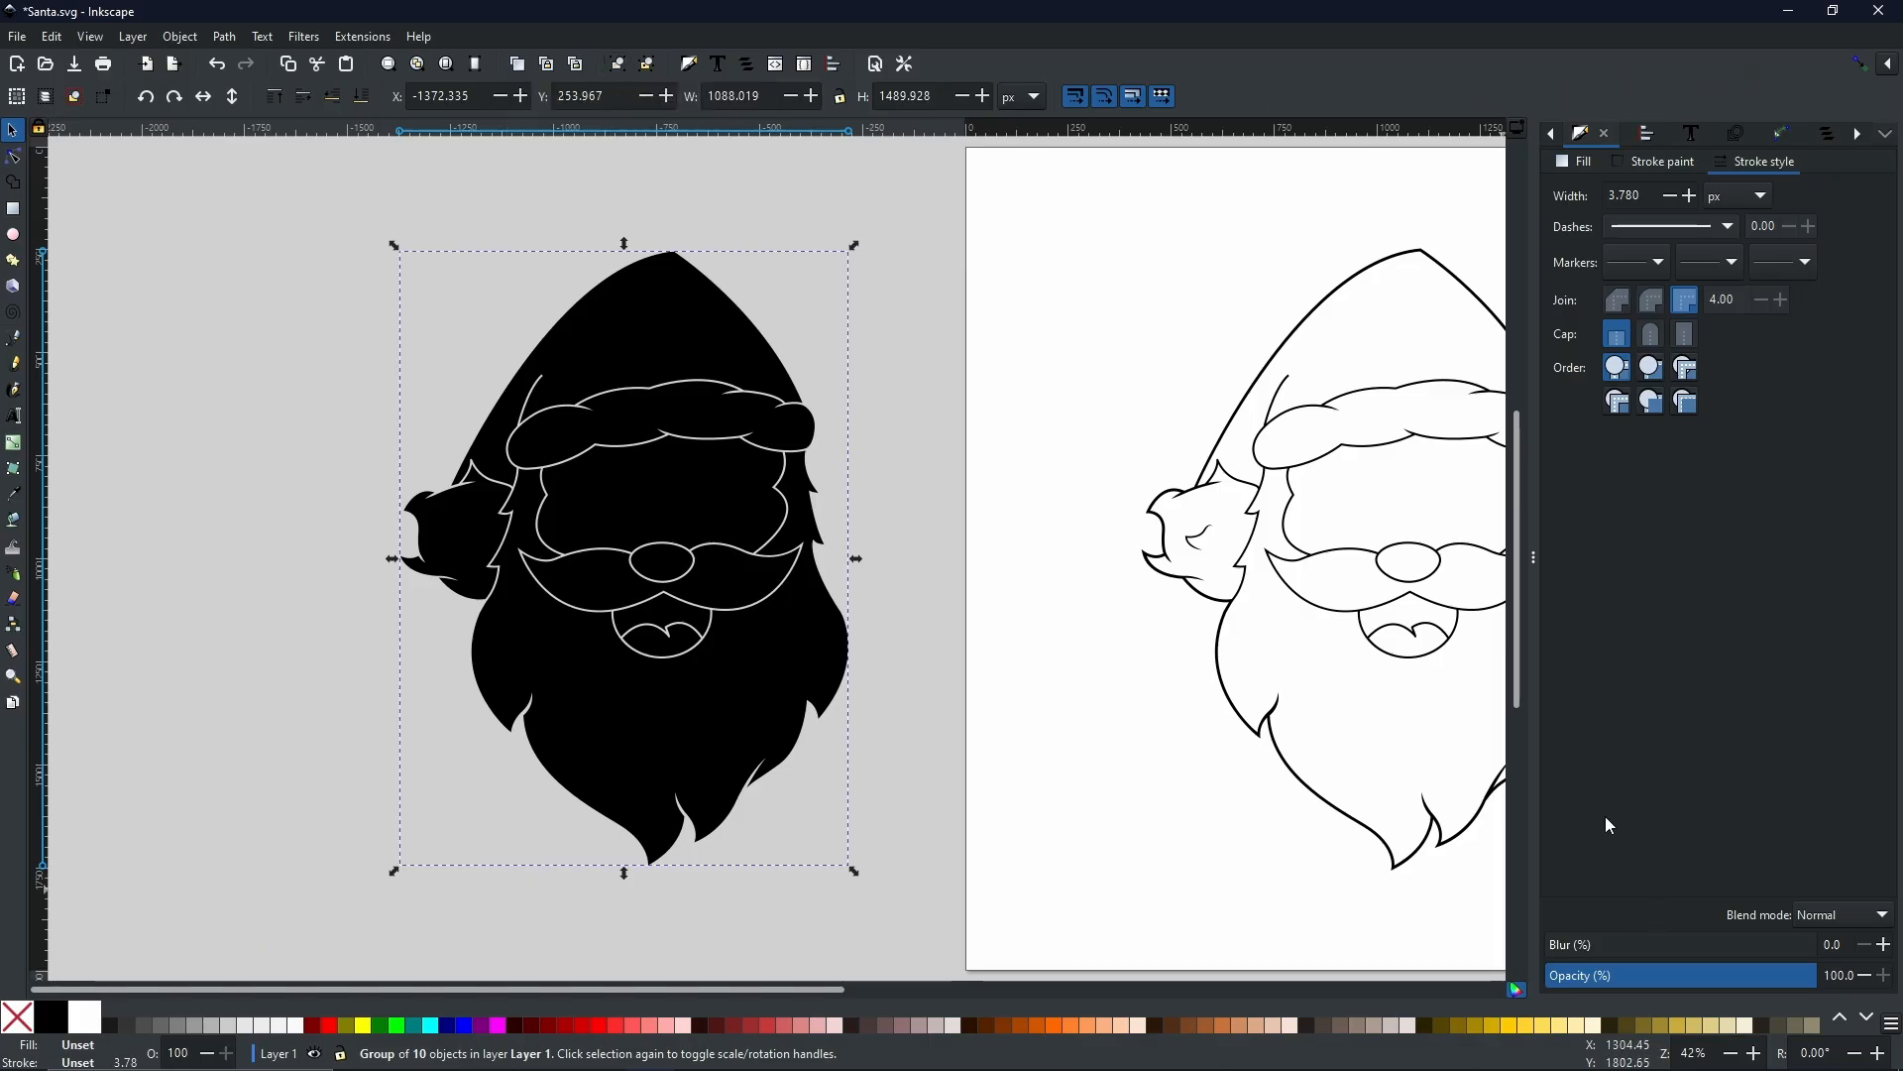
drag(1274, 684, 838, 645)
click(964, 349)
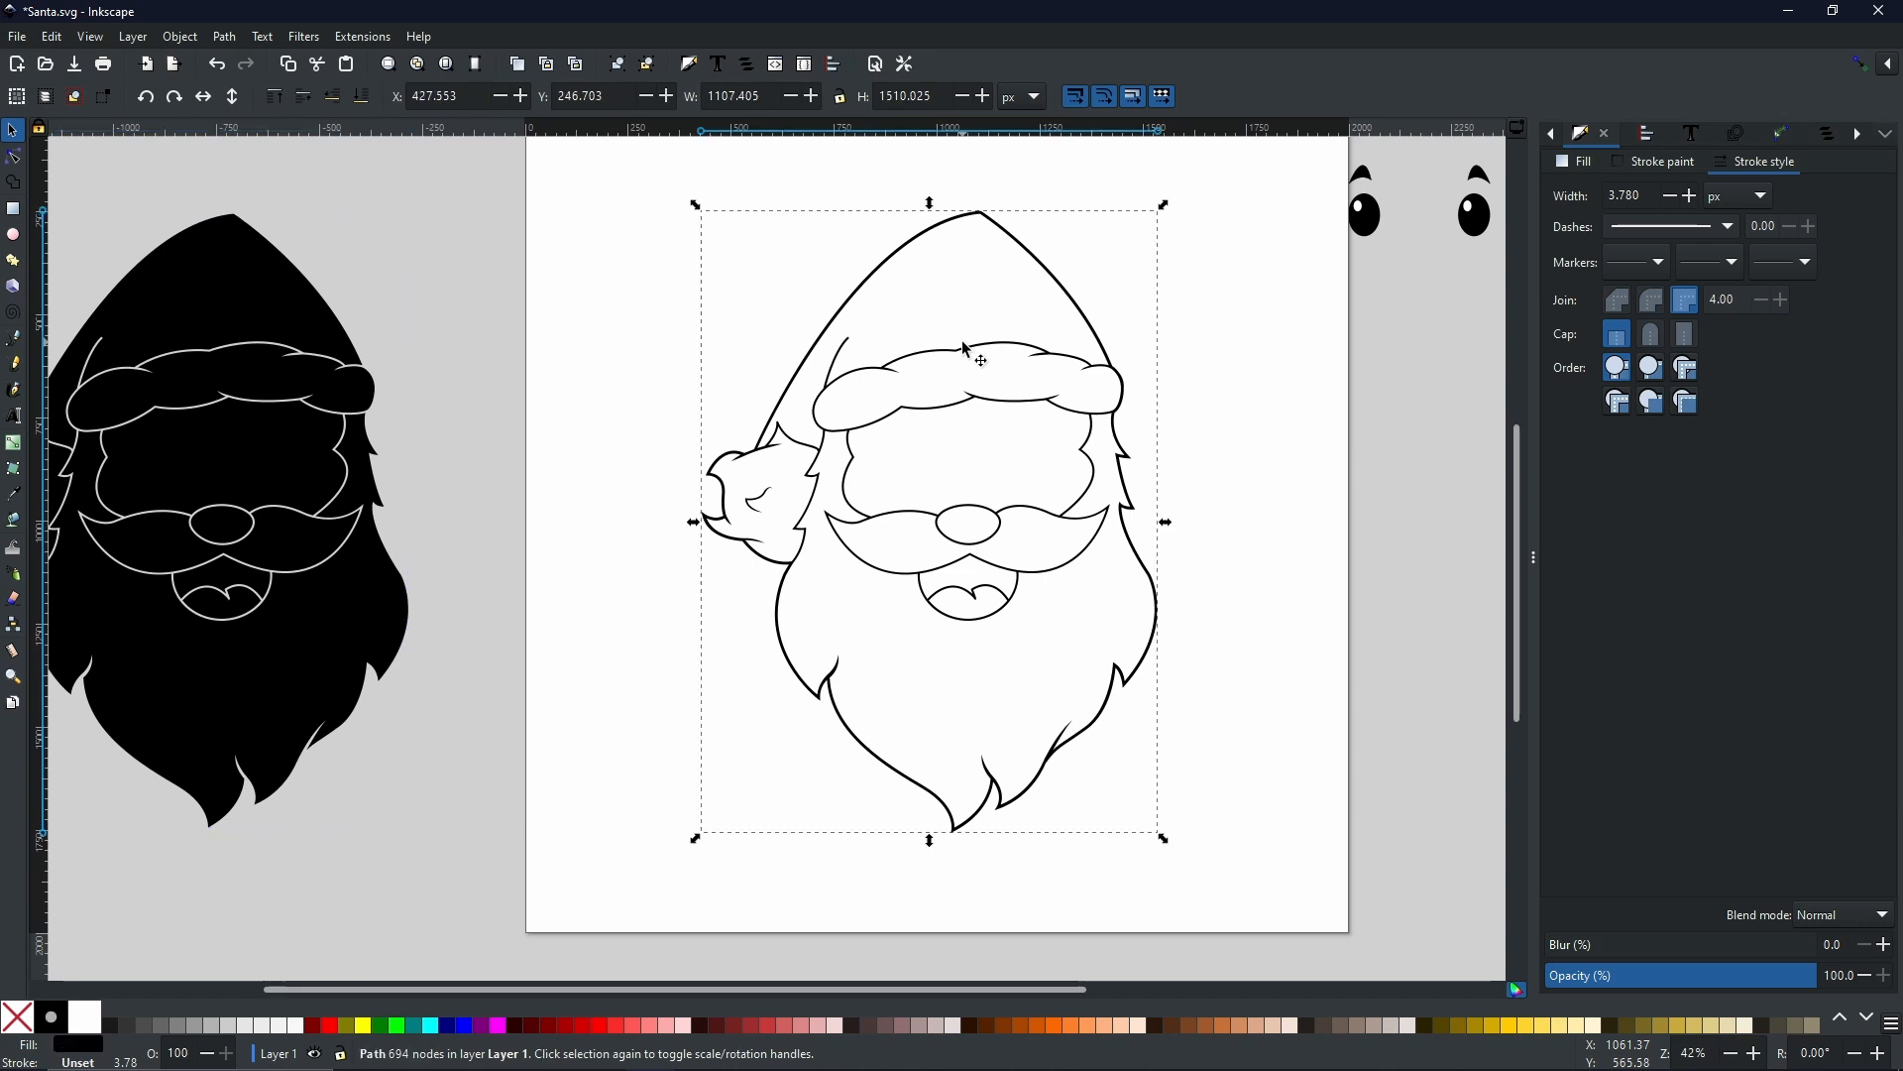
click(337, 381)
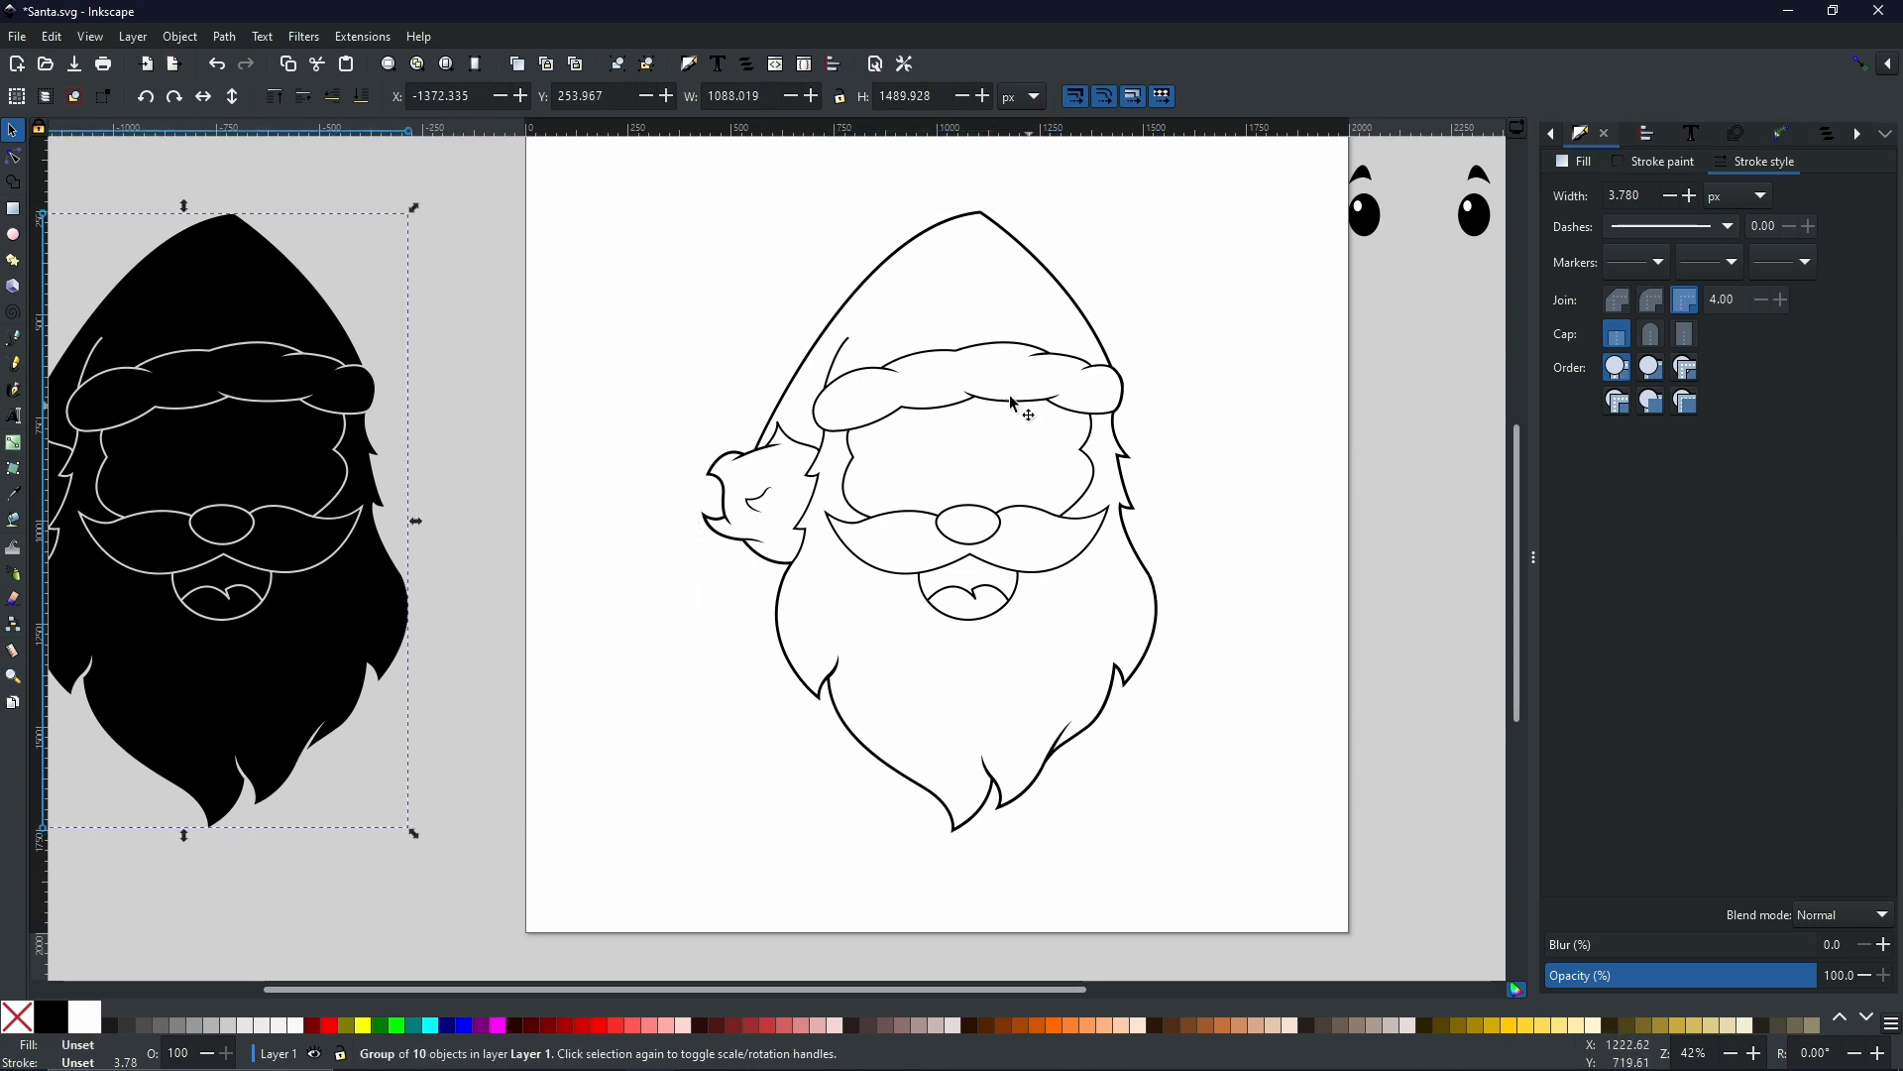
shift+click(982, 349)
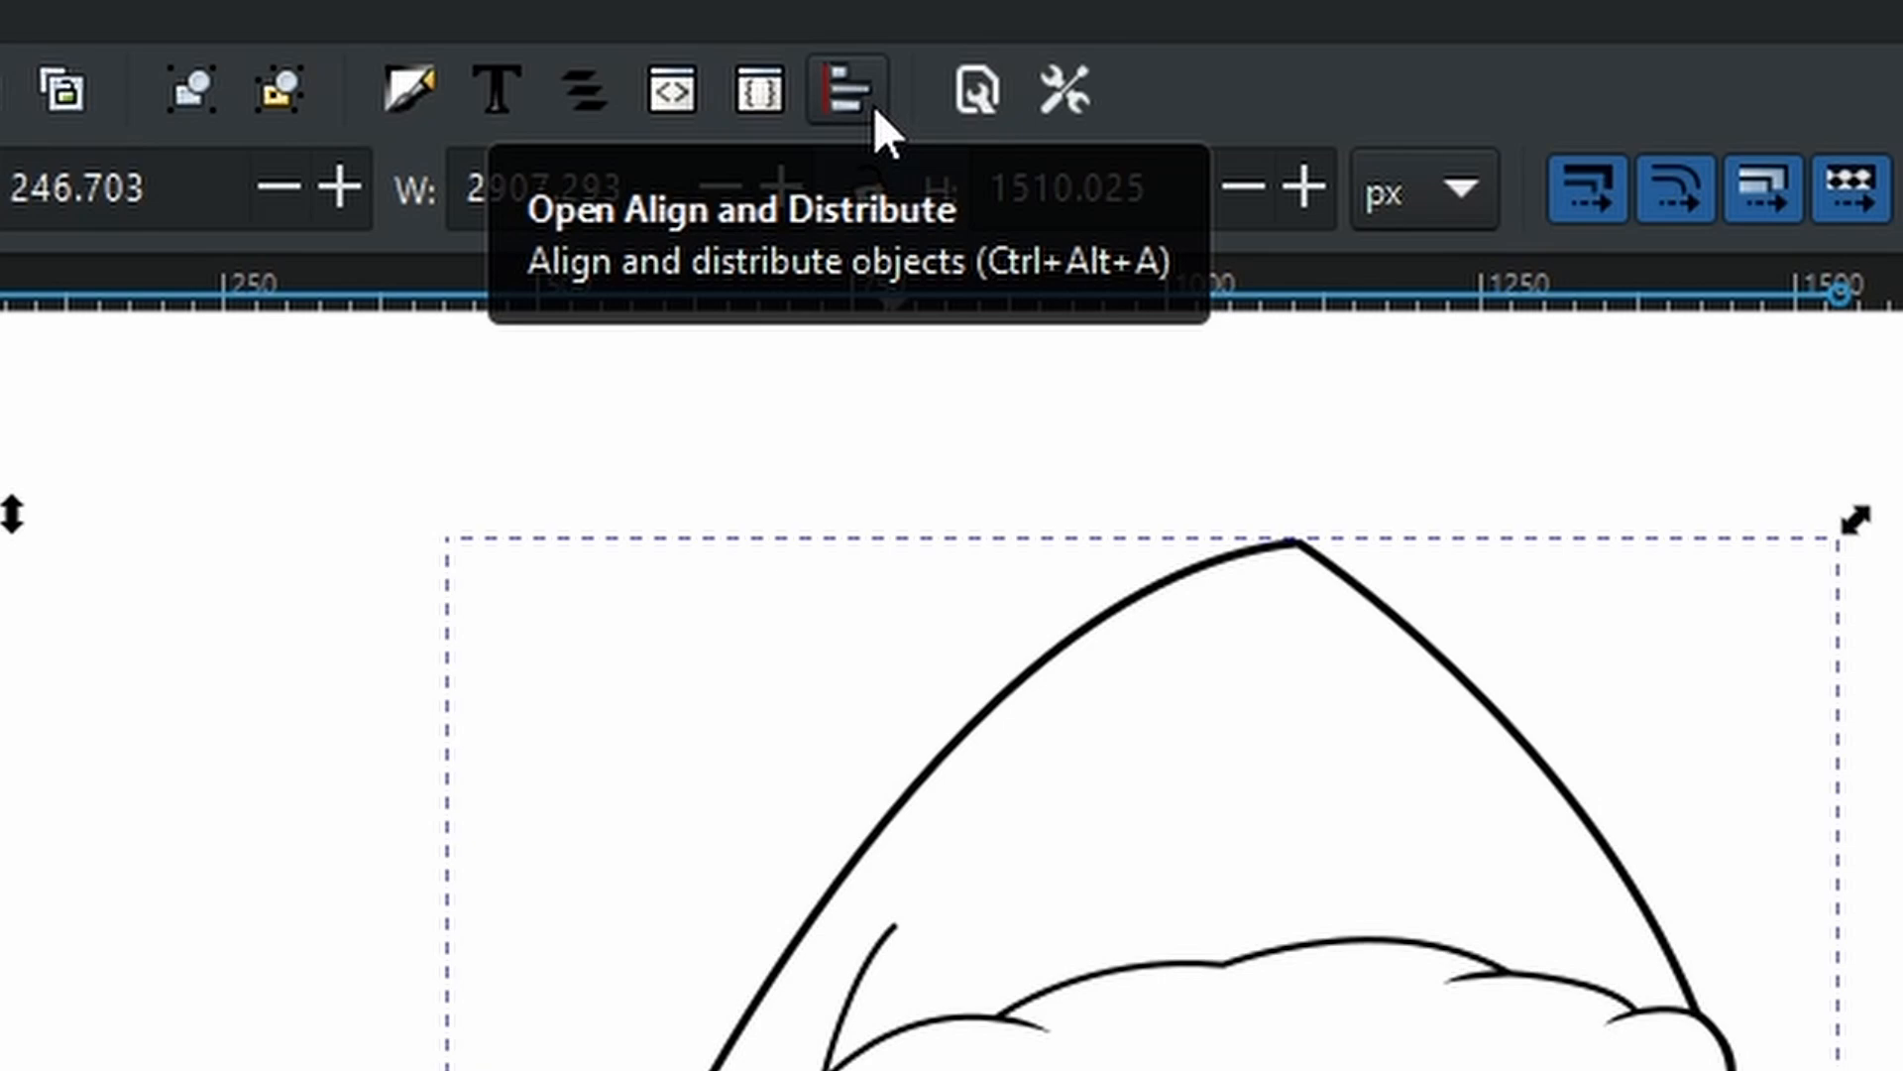
click(872, 105)
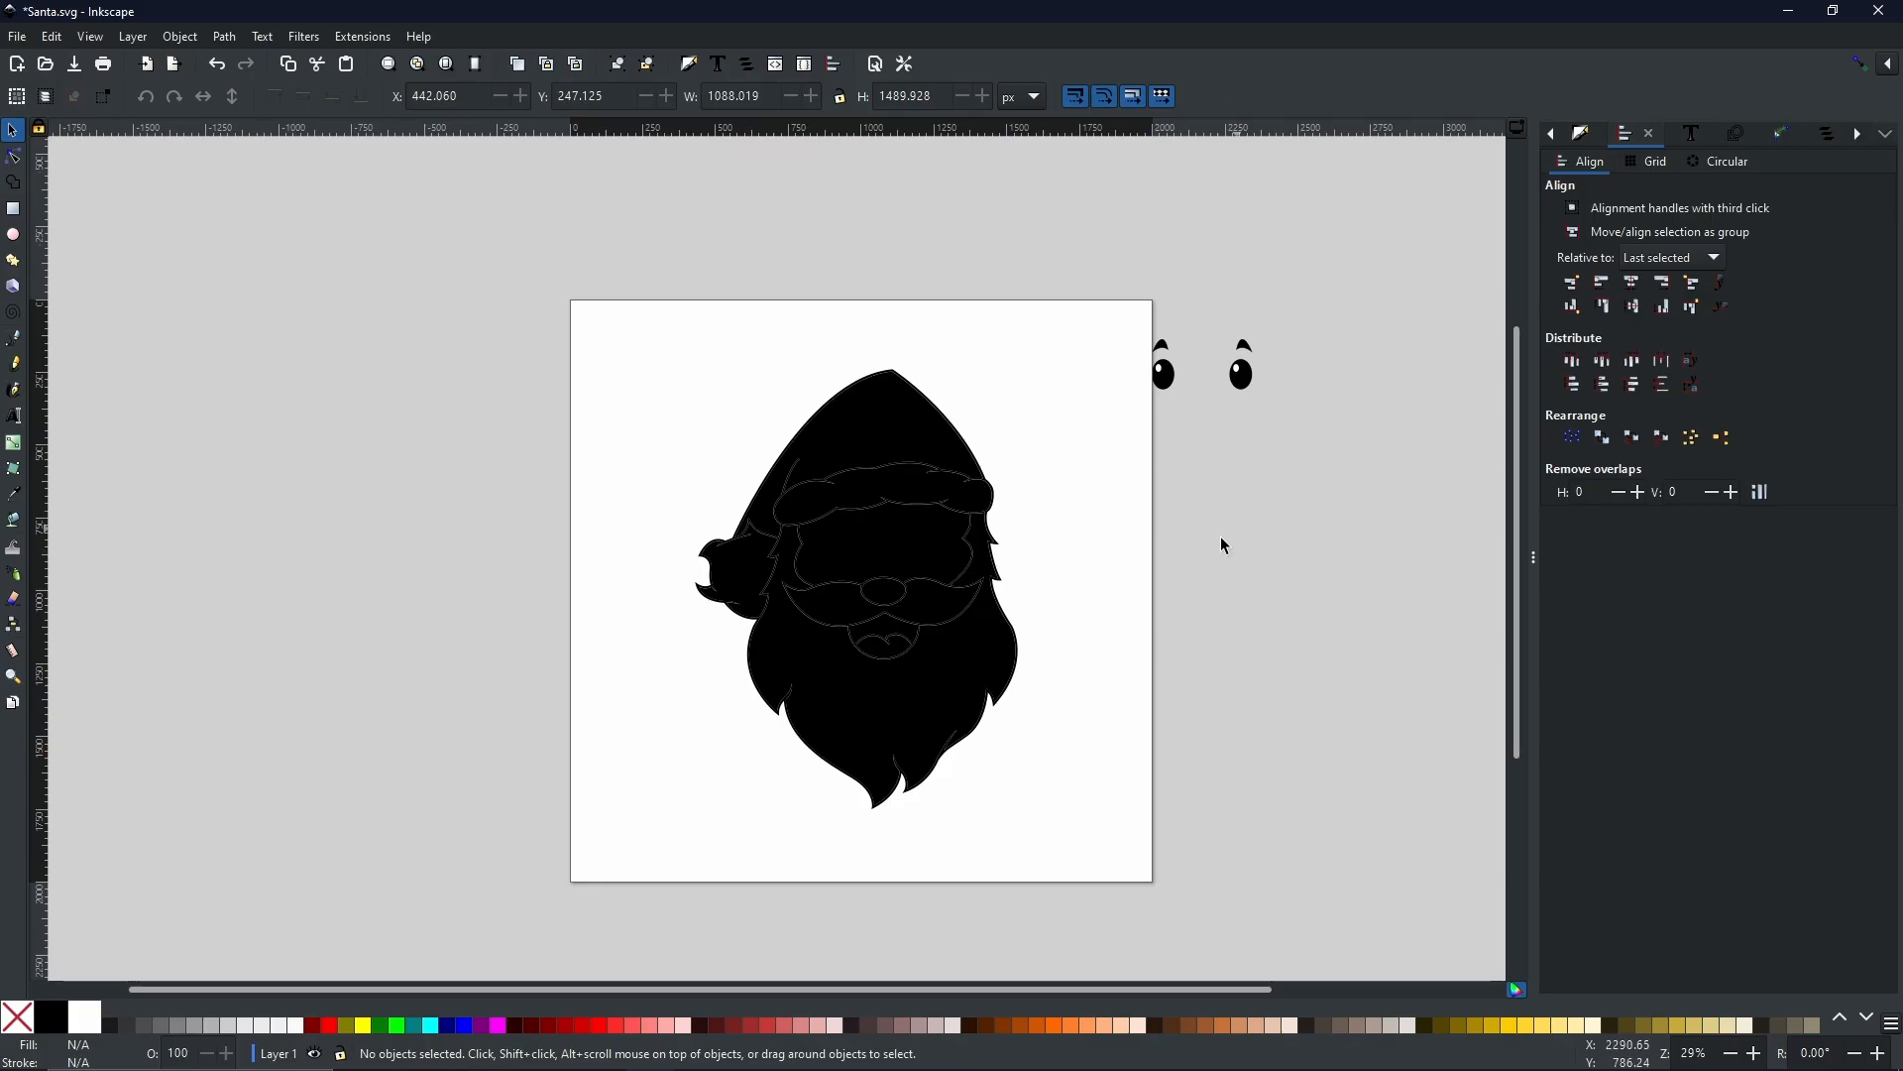
- Ungroup the black fill pieces, and fill the hat with pure red and the brim and pompom with very light grey
click(862, 453)
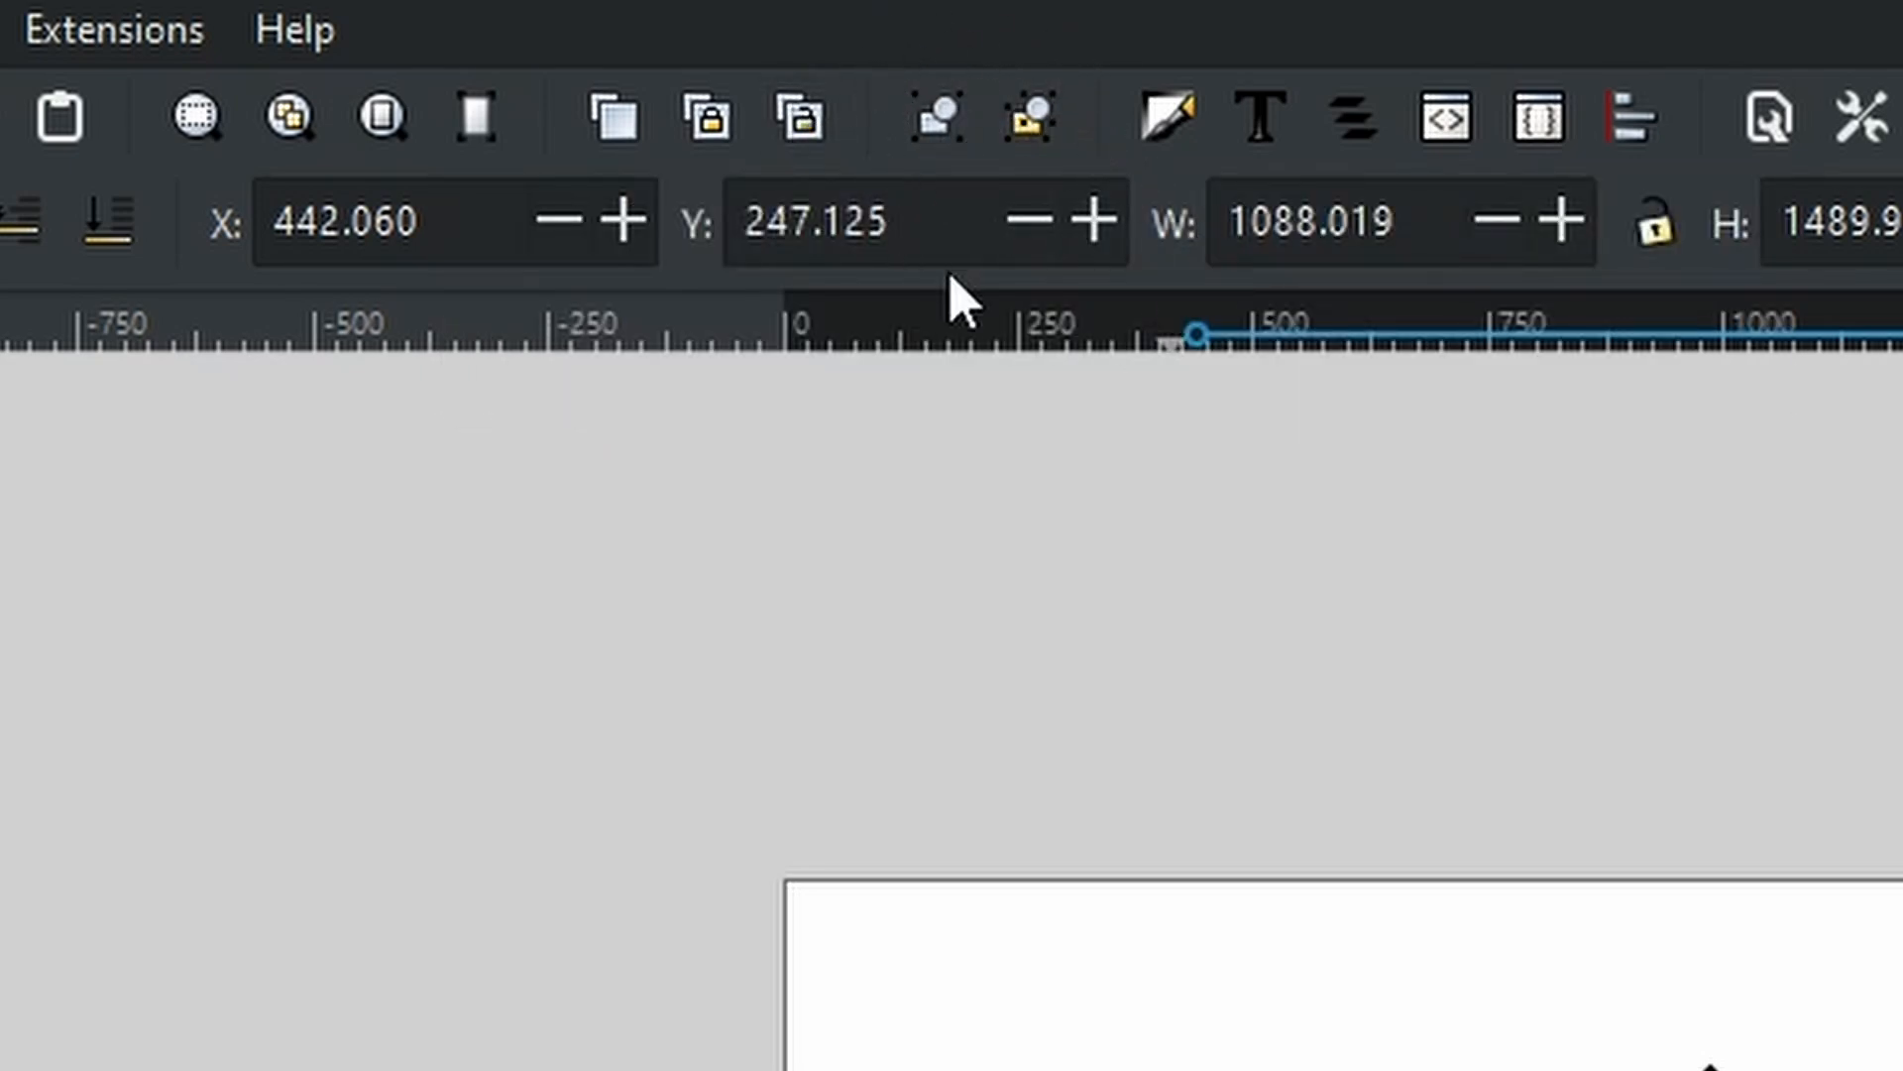
click(938, 459)
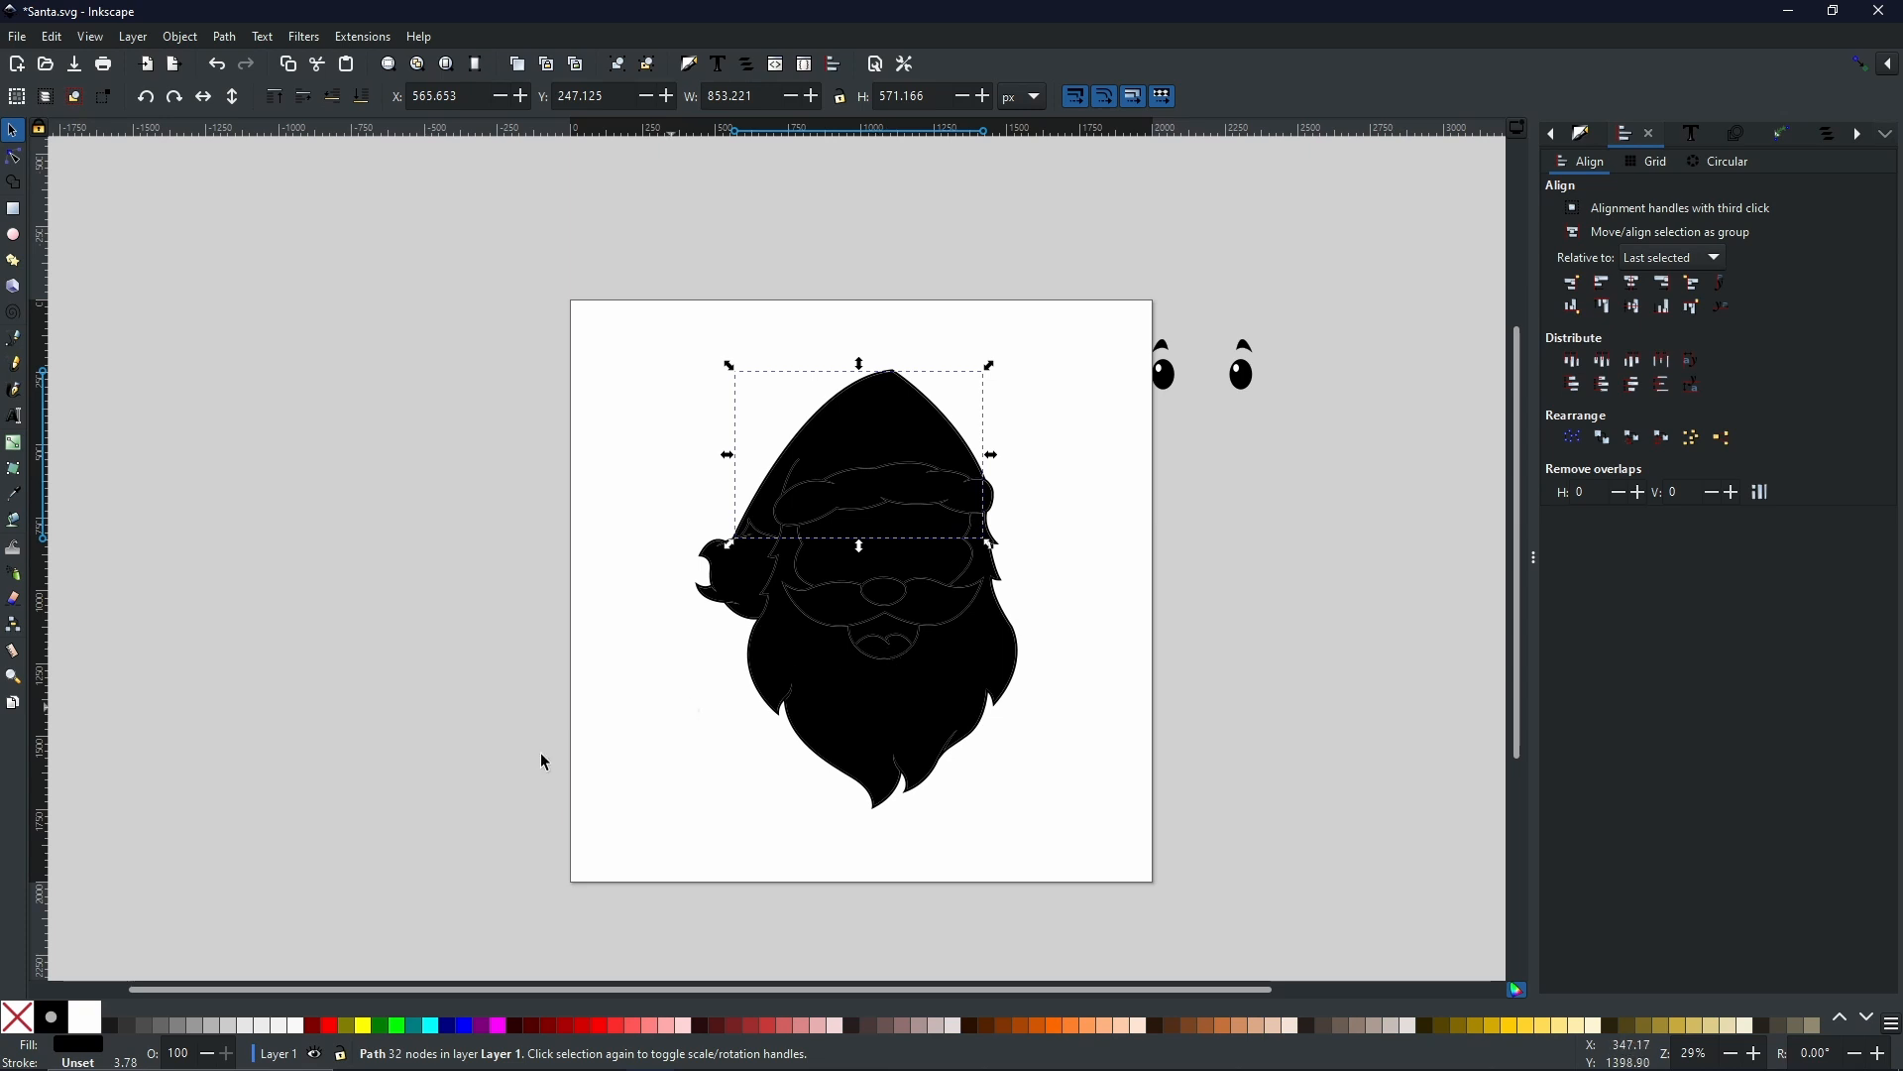
click(598, 1024)
click(788, 521)
click(277, 1025)
click(737, 575)
click(296, 1025)
- Fill the beard and moustache with light grey, the tongue with dark red, and the face and nose with skin pink ffb8a1
click(883, 546)
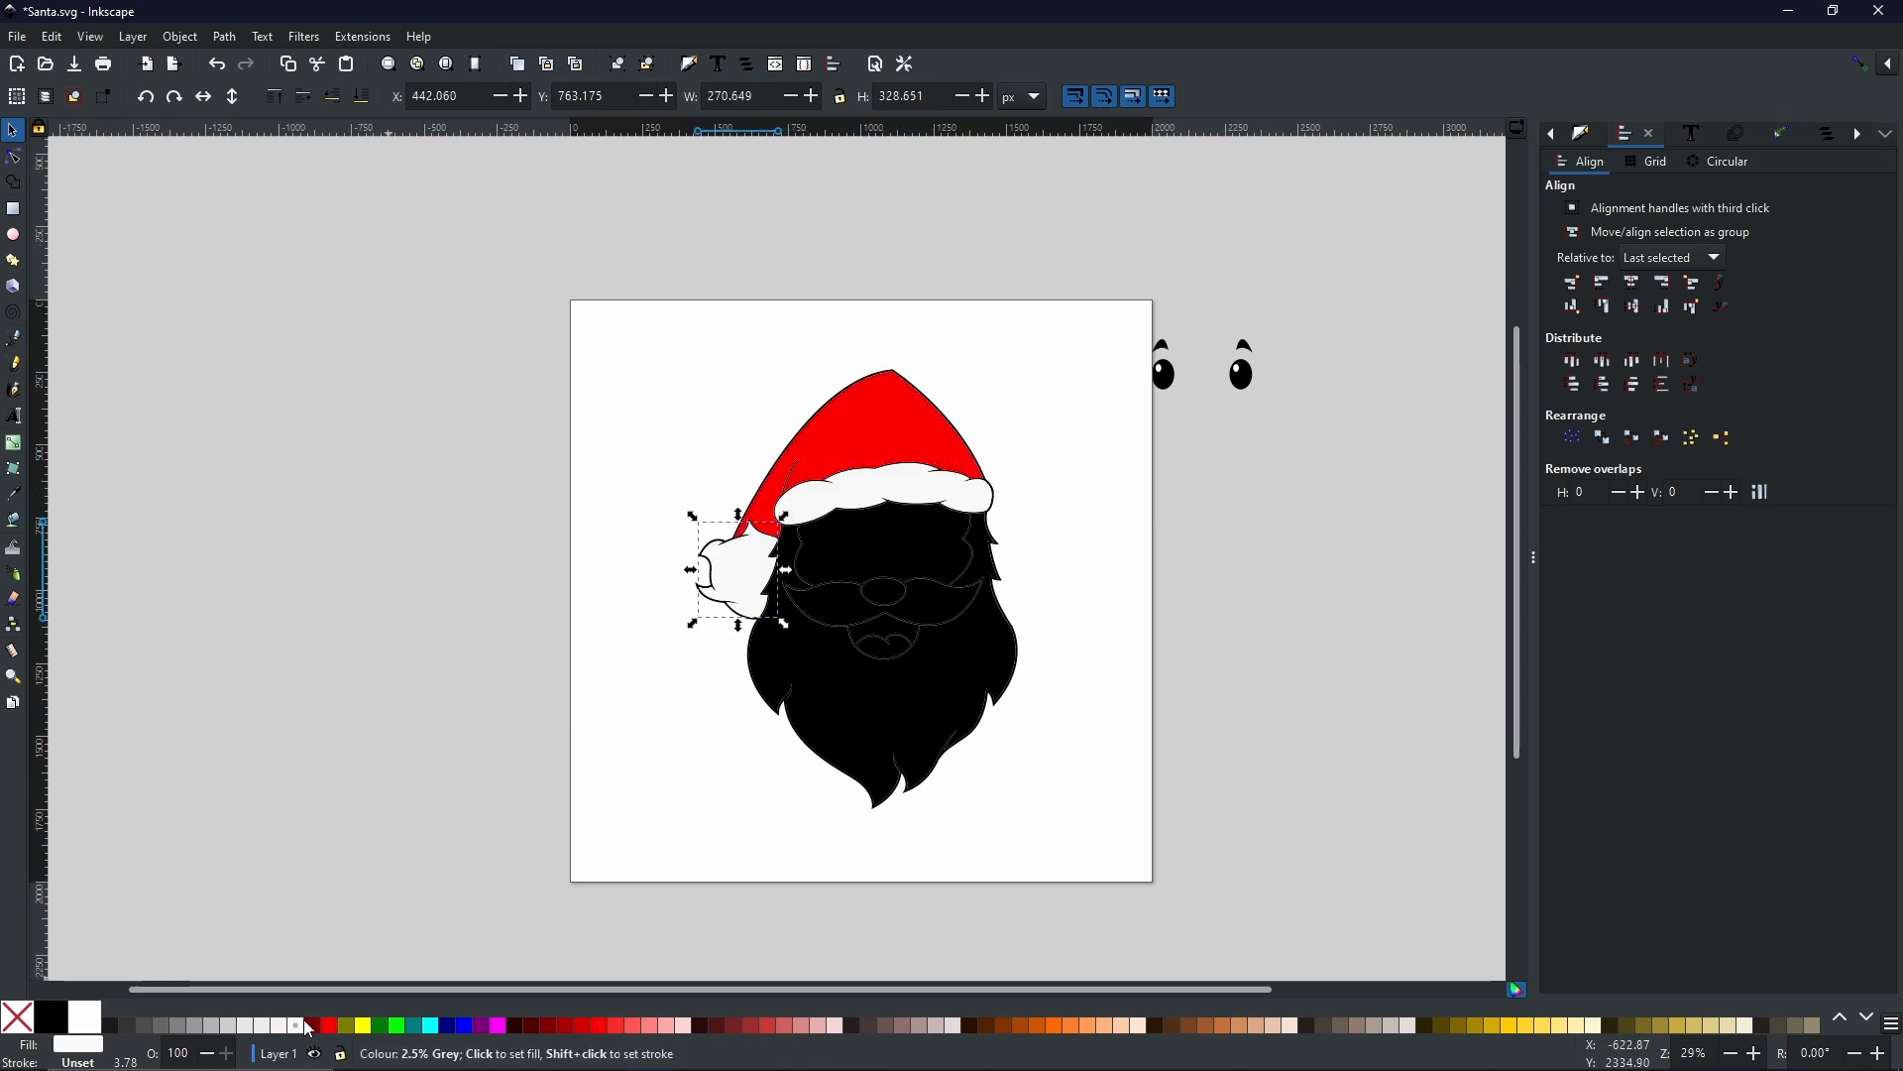
click(843, 694)
click(278, 1025)
click(957, 603)
click(279, 1025)
click(883, 648)
click(547, 1024)
click(872, 544)
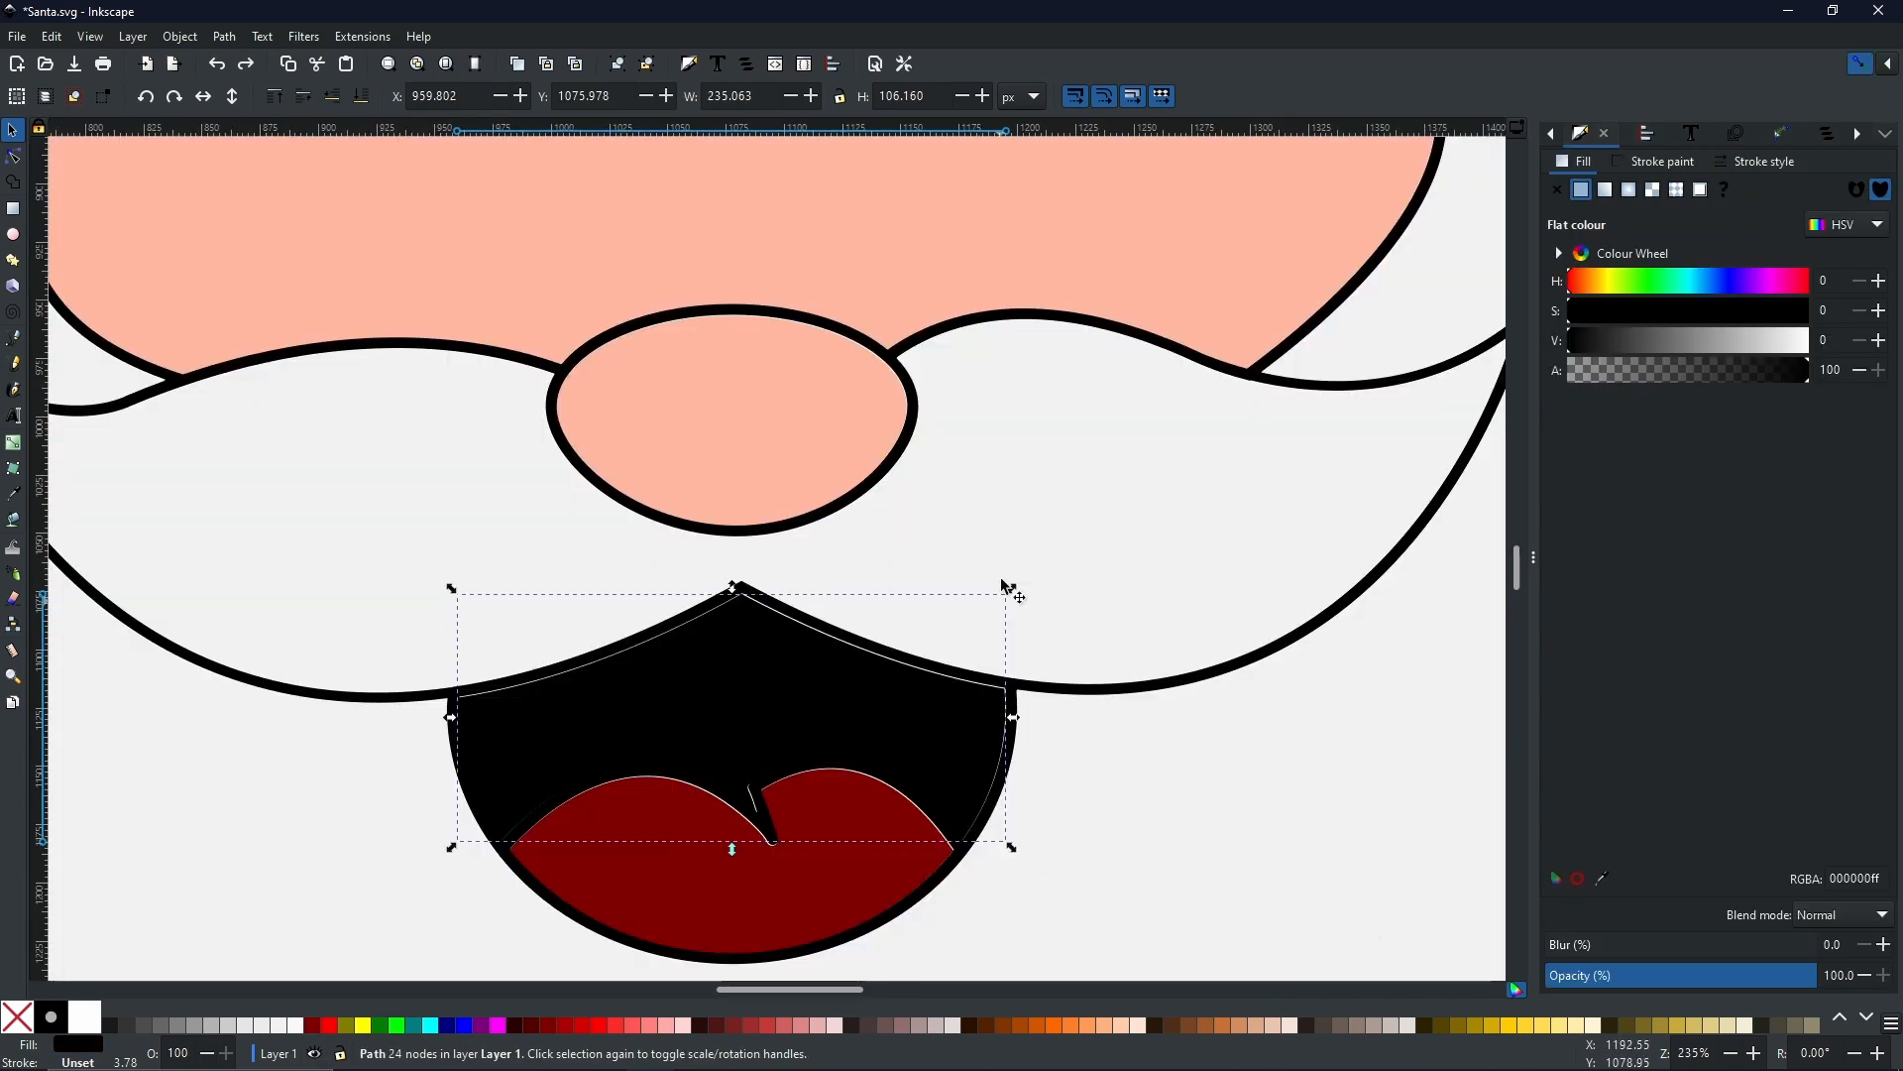
- Try nudging the black mouth fill in small vertical and horizontal increments to close its gaps with the outline
drag(953, 540, 1032, 378)
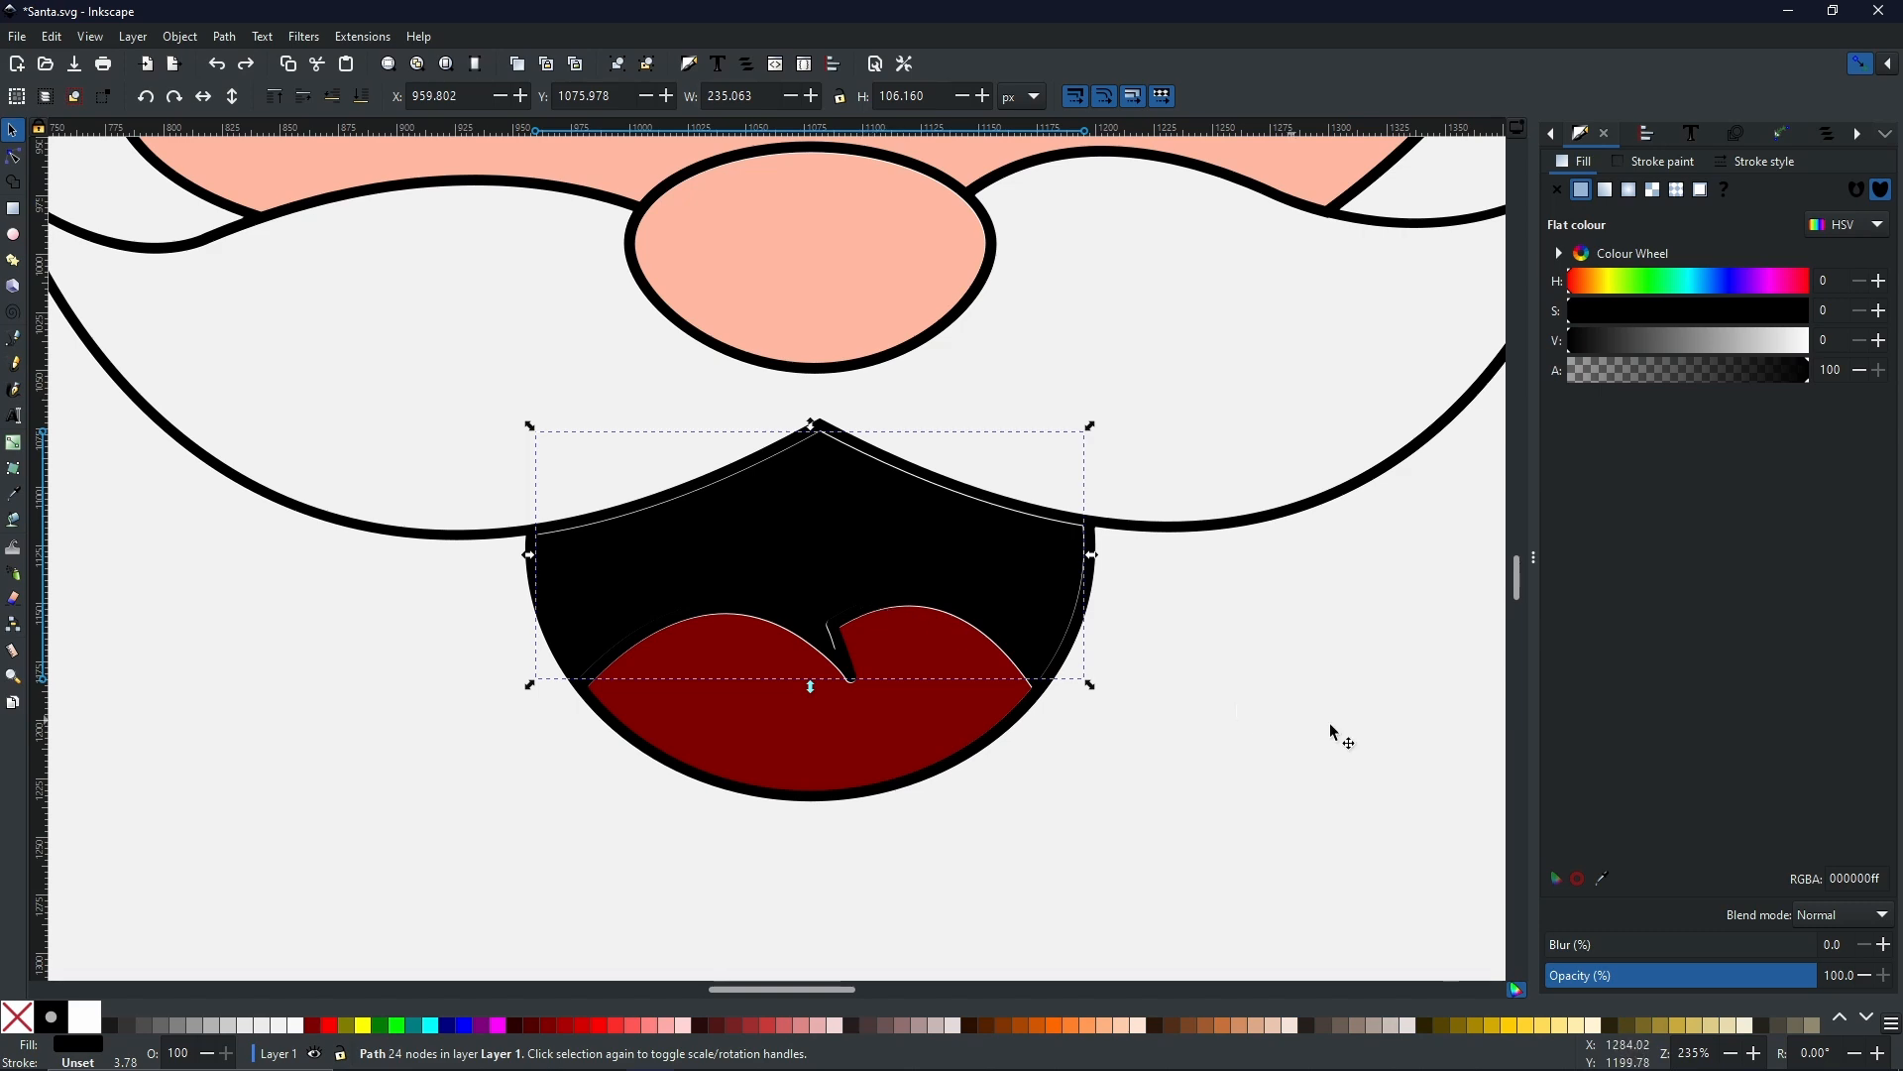
ctrl+scroll(761, 555, up, 3)
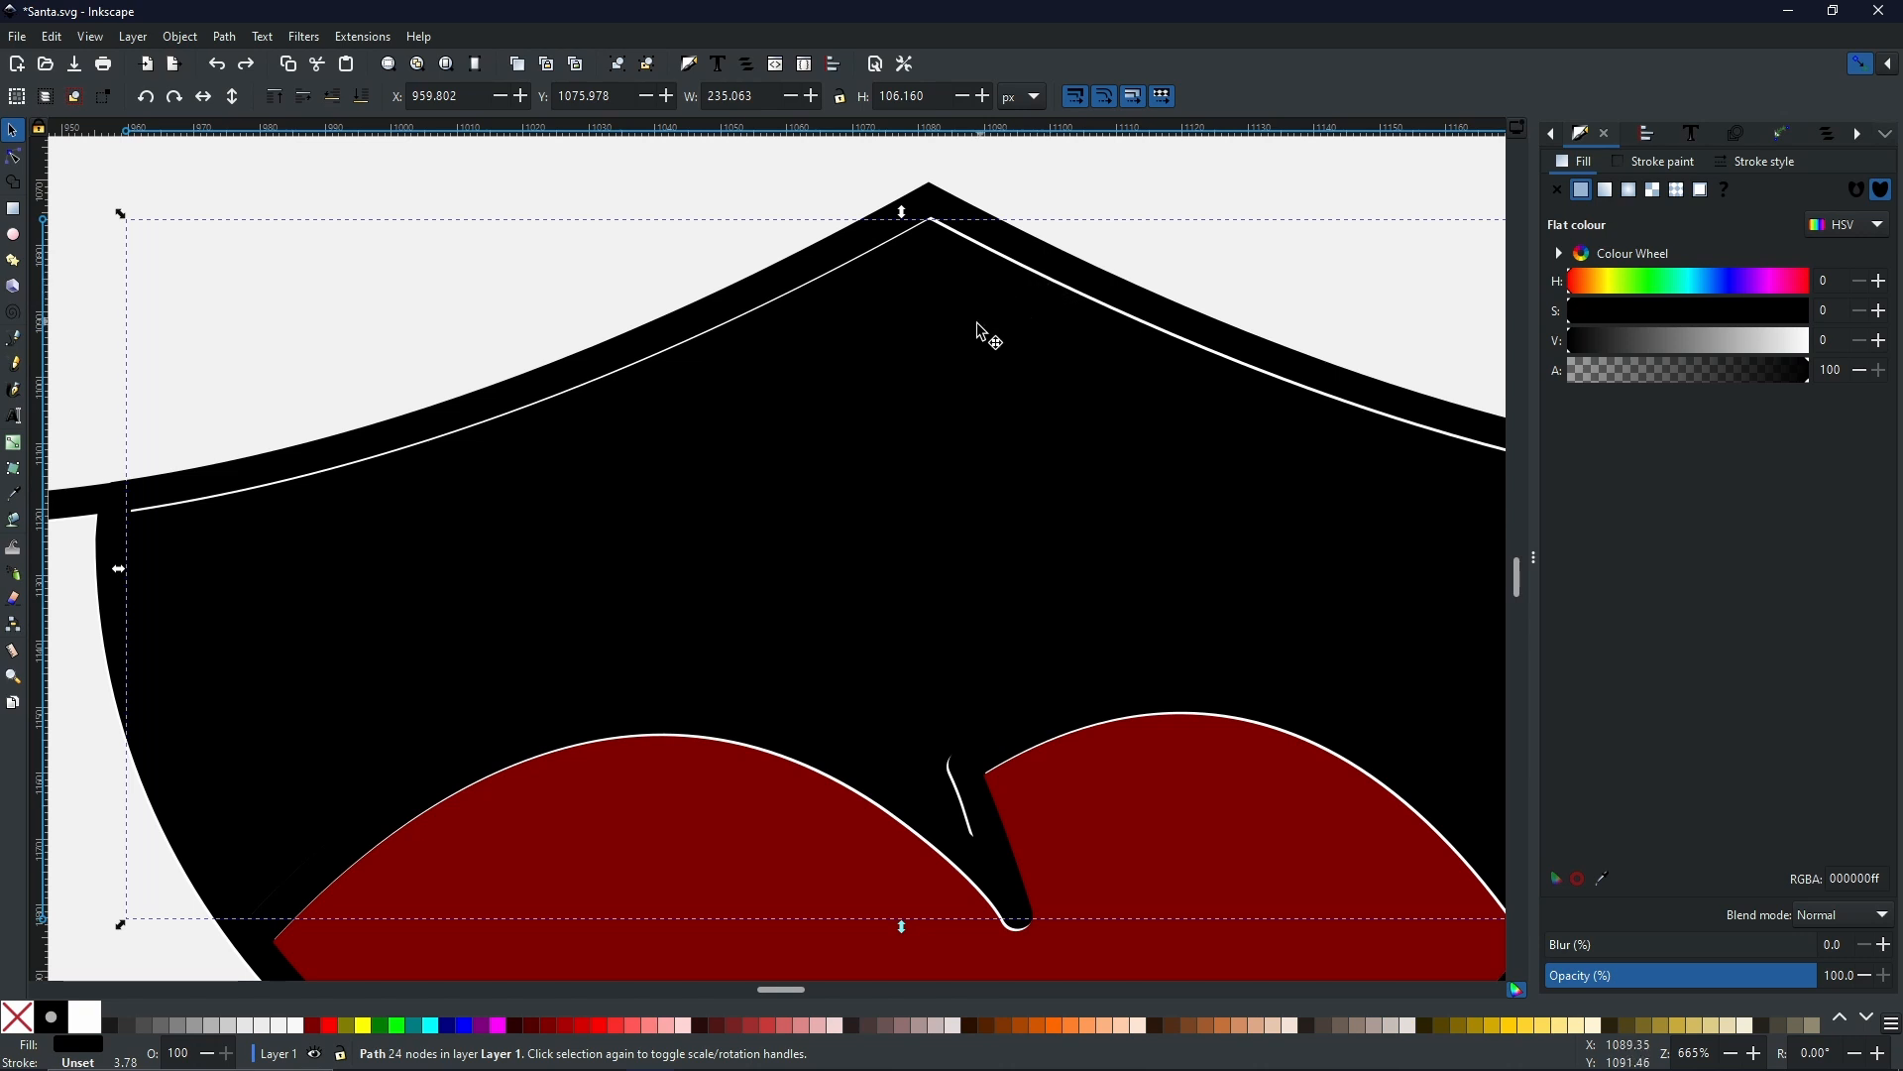
key(Up)
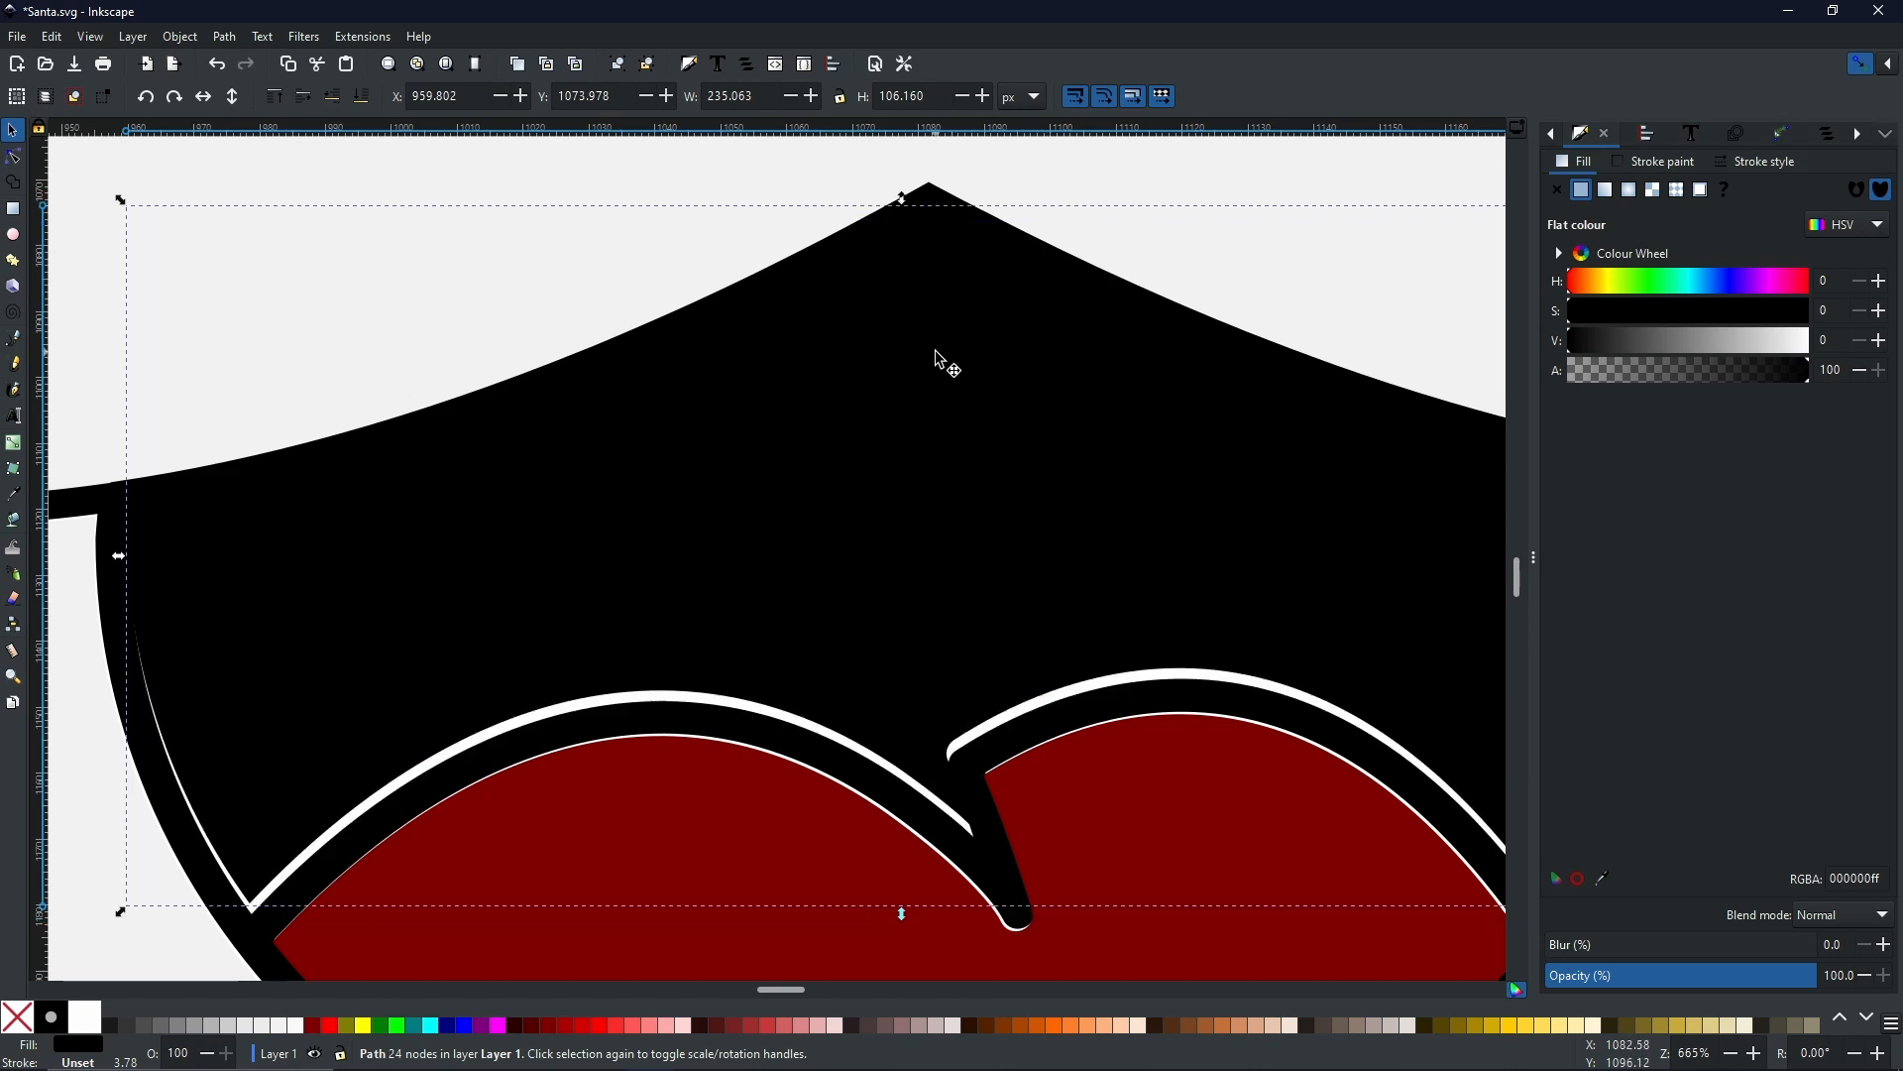
key(Down)
key(Left)
key(Right)
key(Right)
key(Left)
- Reposition the black mouth fill with snapping off, turn snapping back on, and fit it inside the outline at X 960.088, Y 1075.599 px
drag(835, 408, 939, 481)
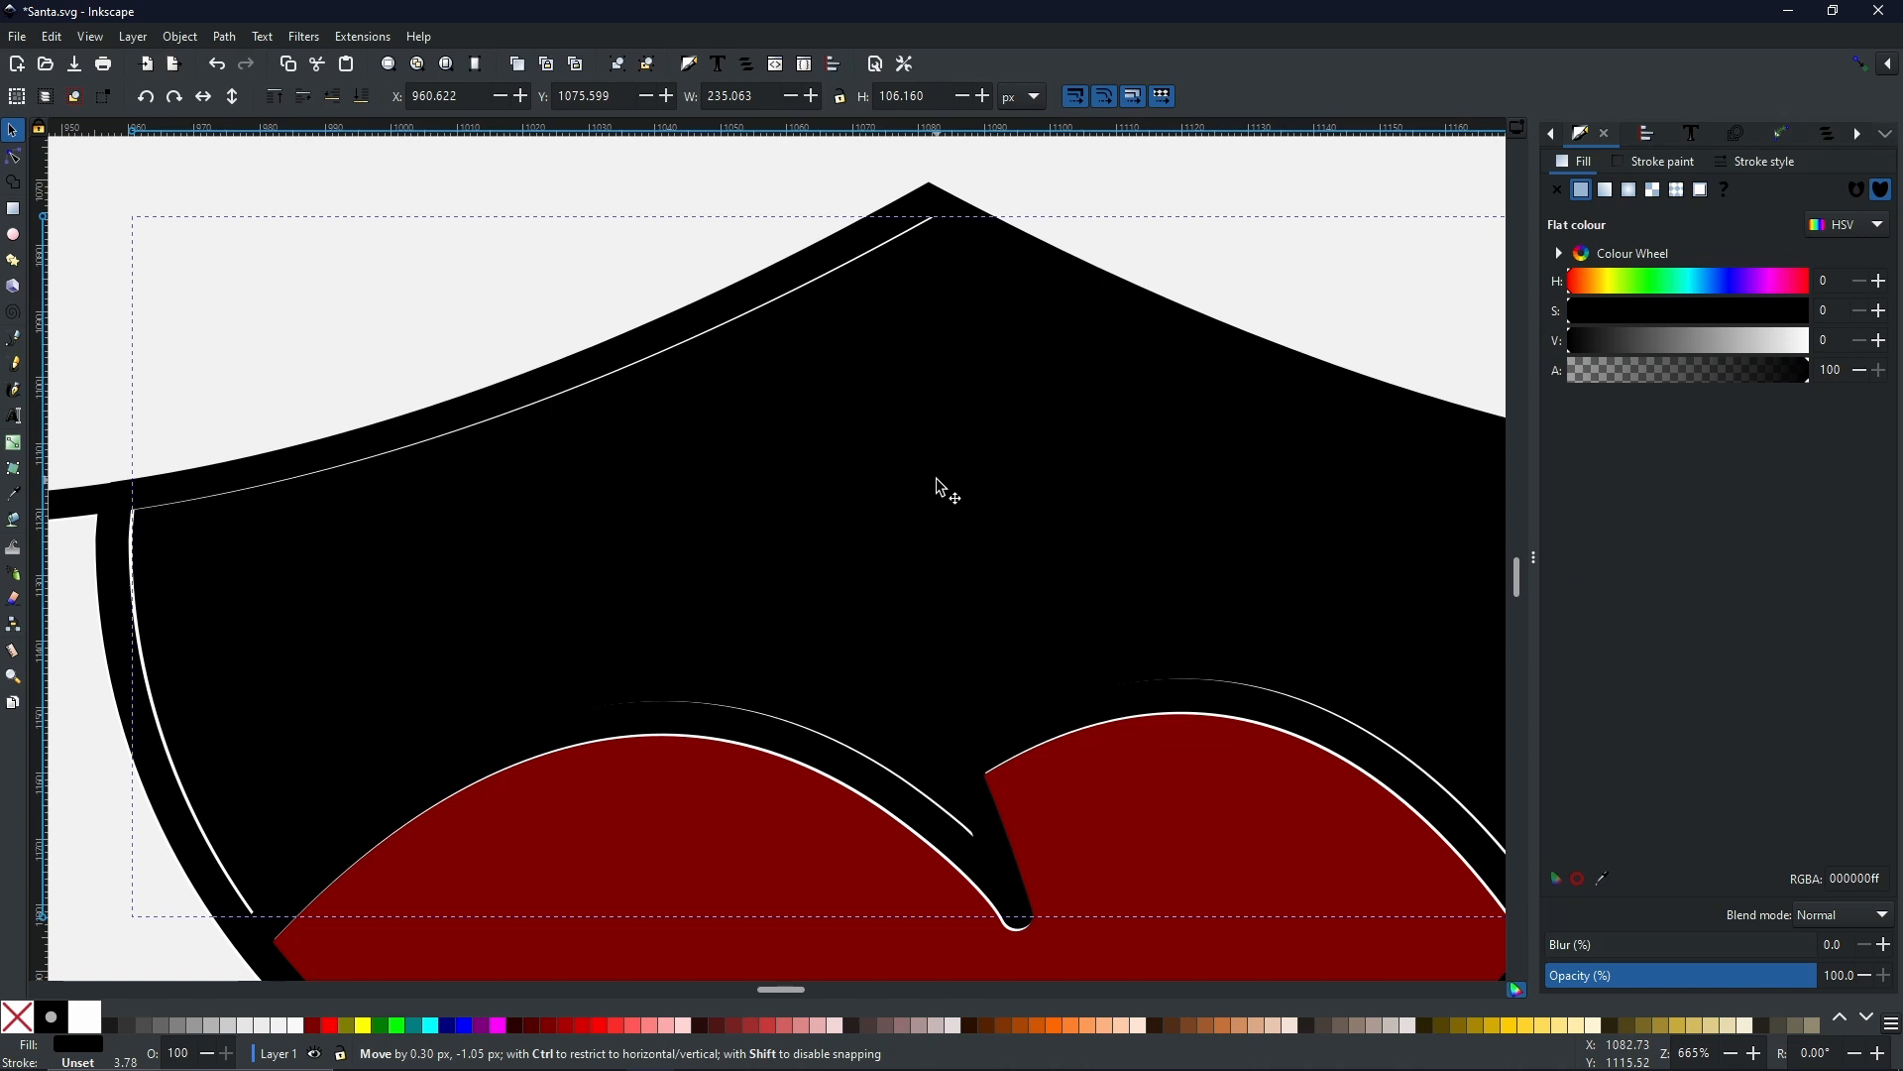
drag(939, 481, 939, 486)
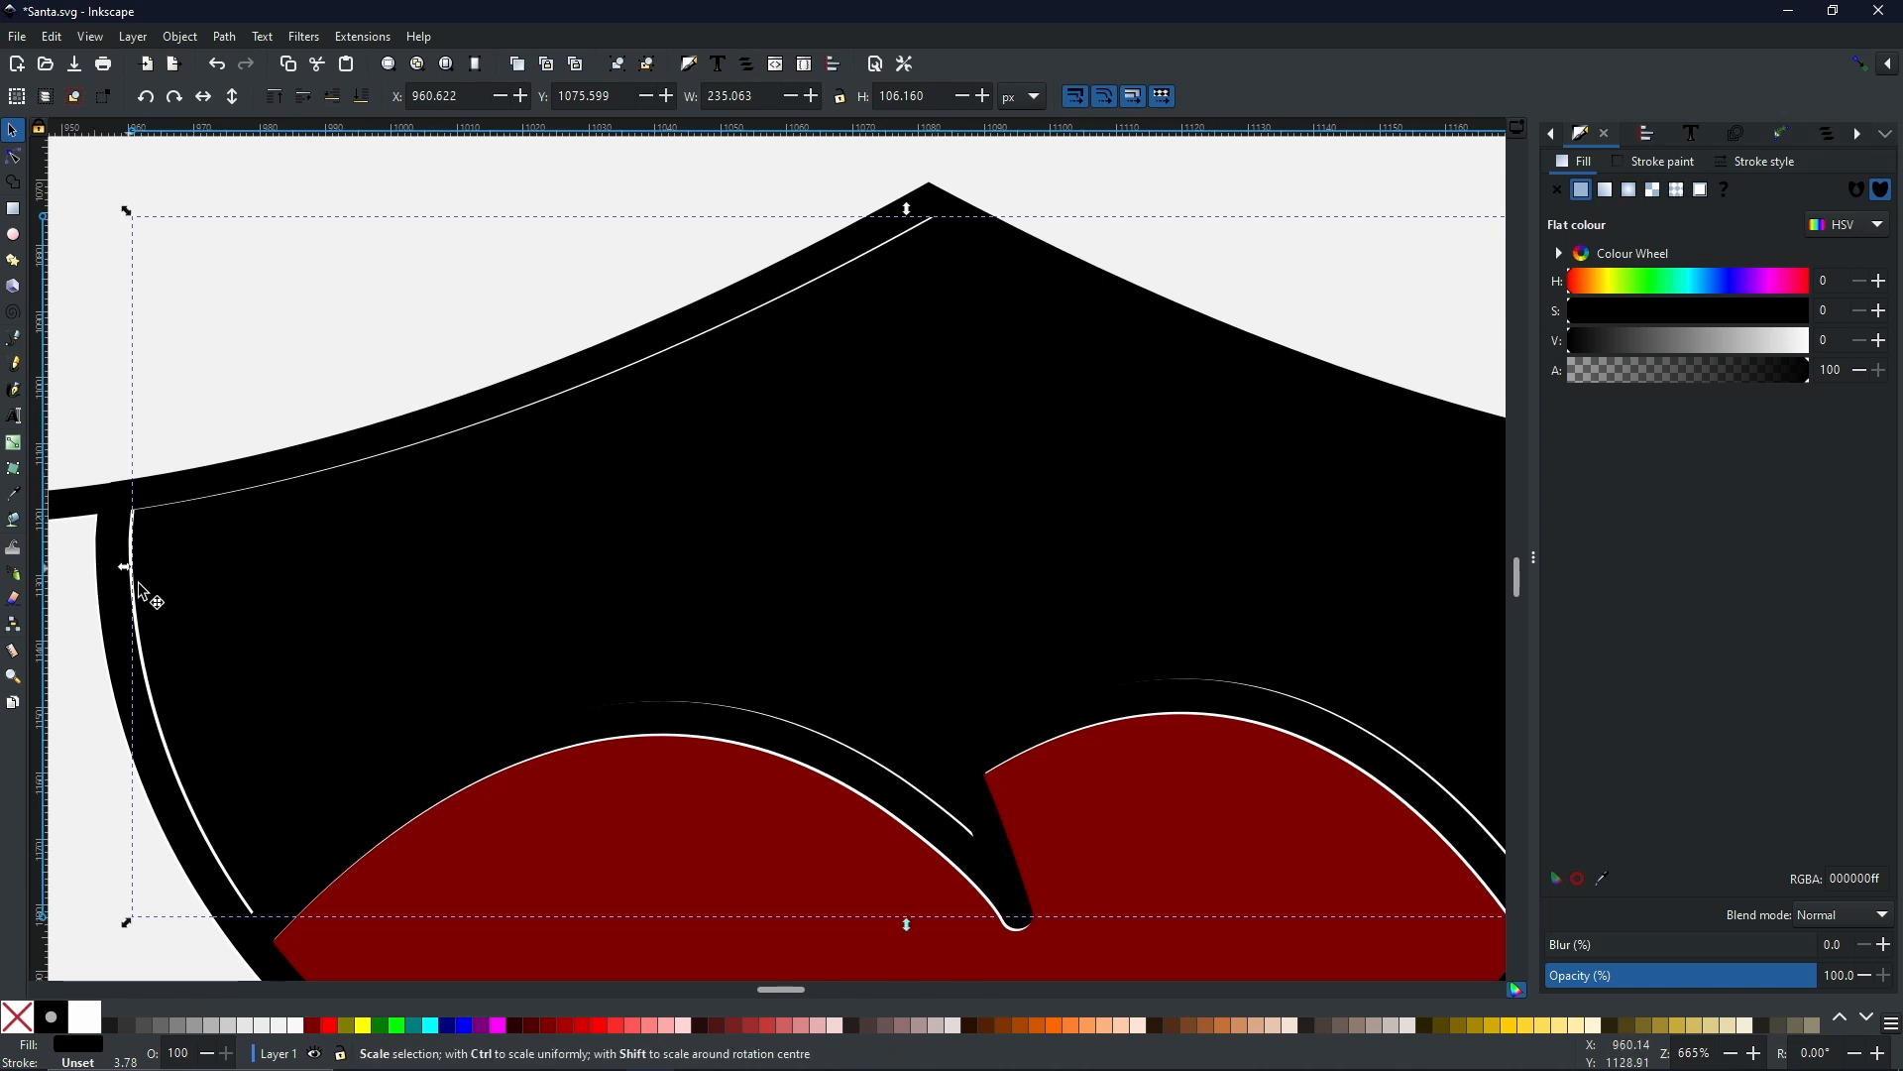
drag(736, 531, 732, 533)
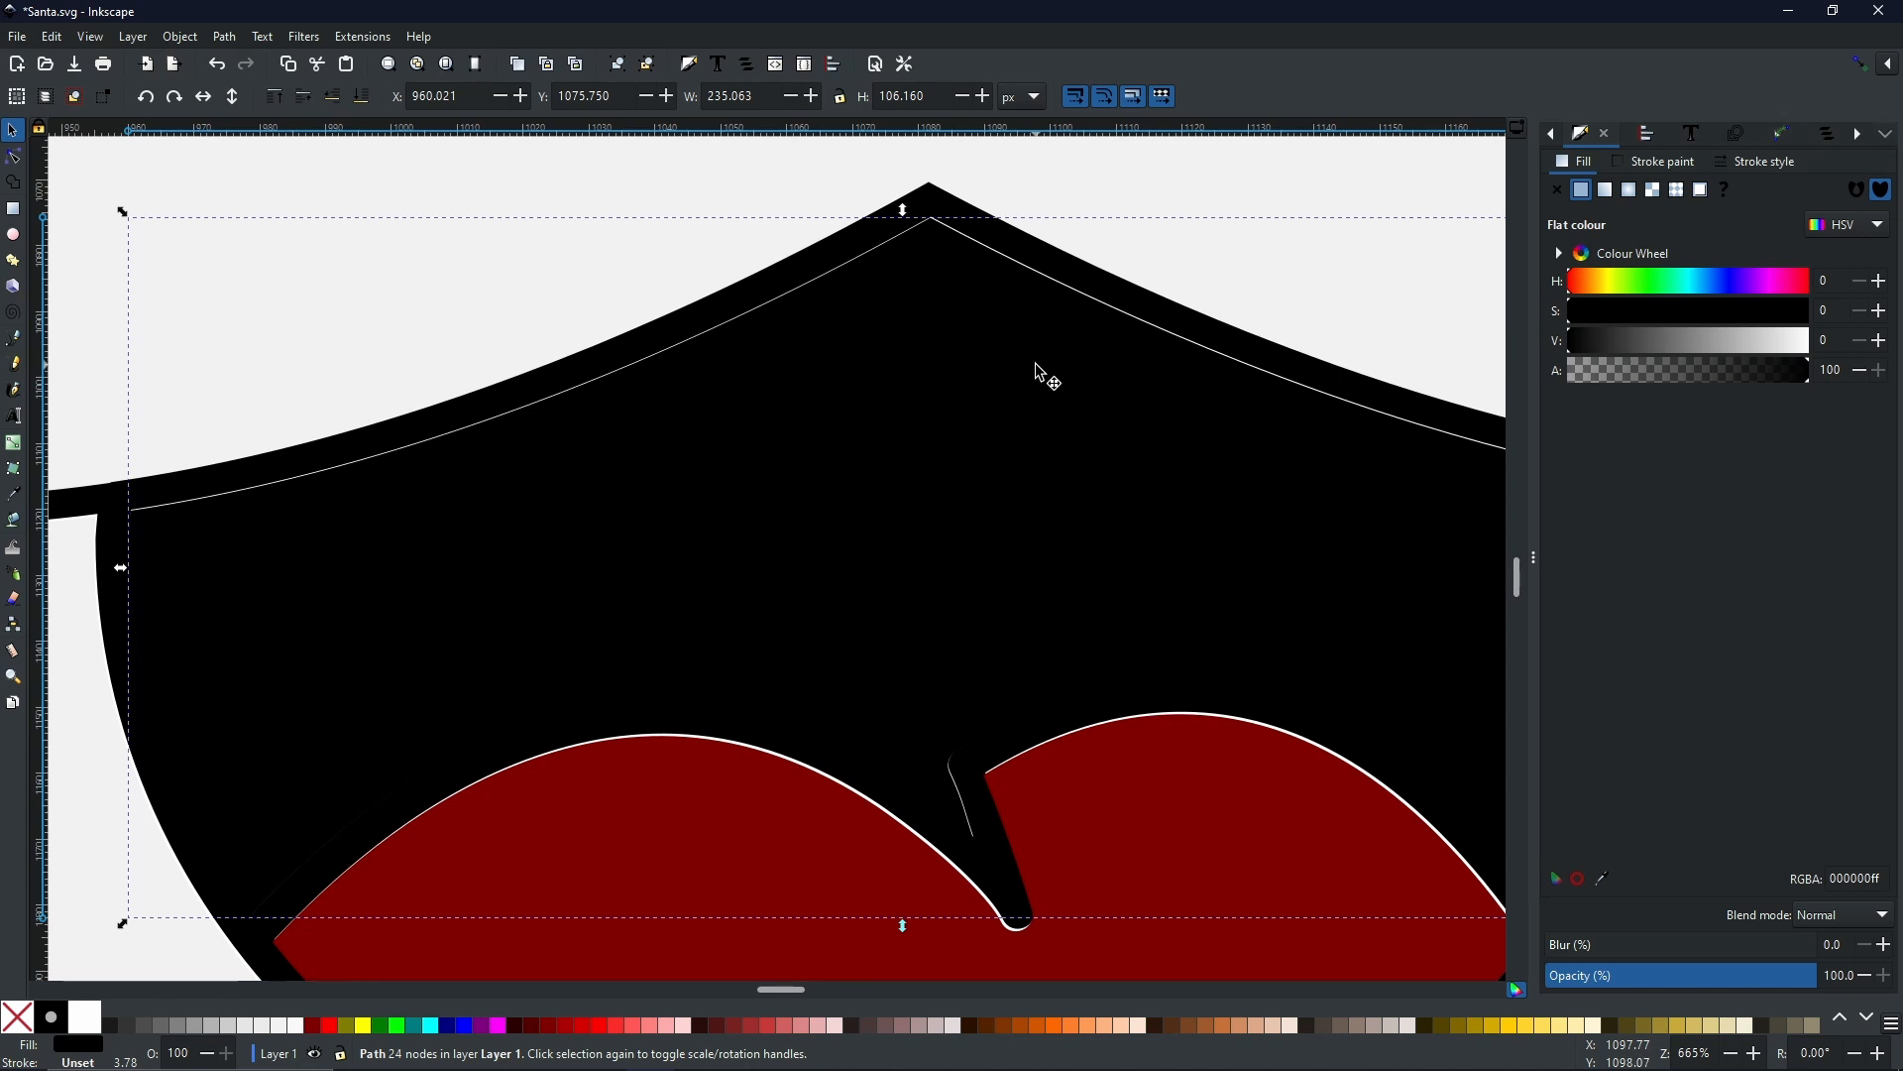
click(1861, 64)
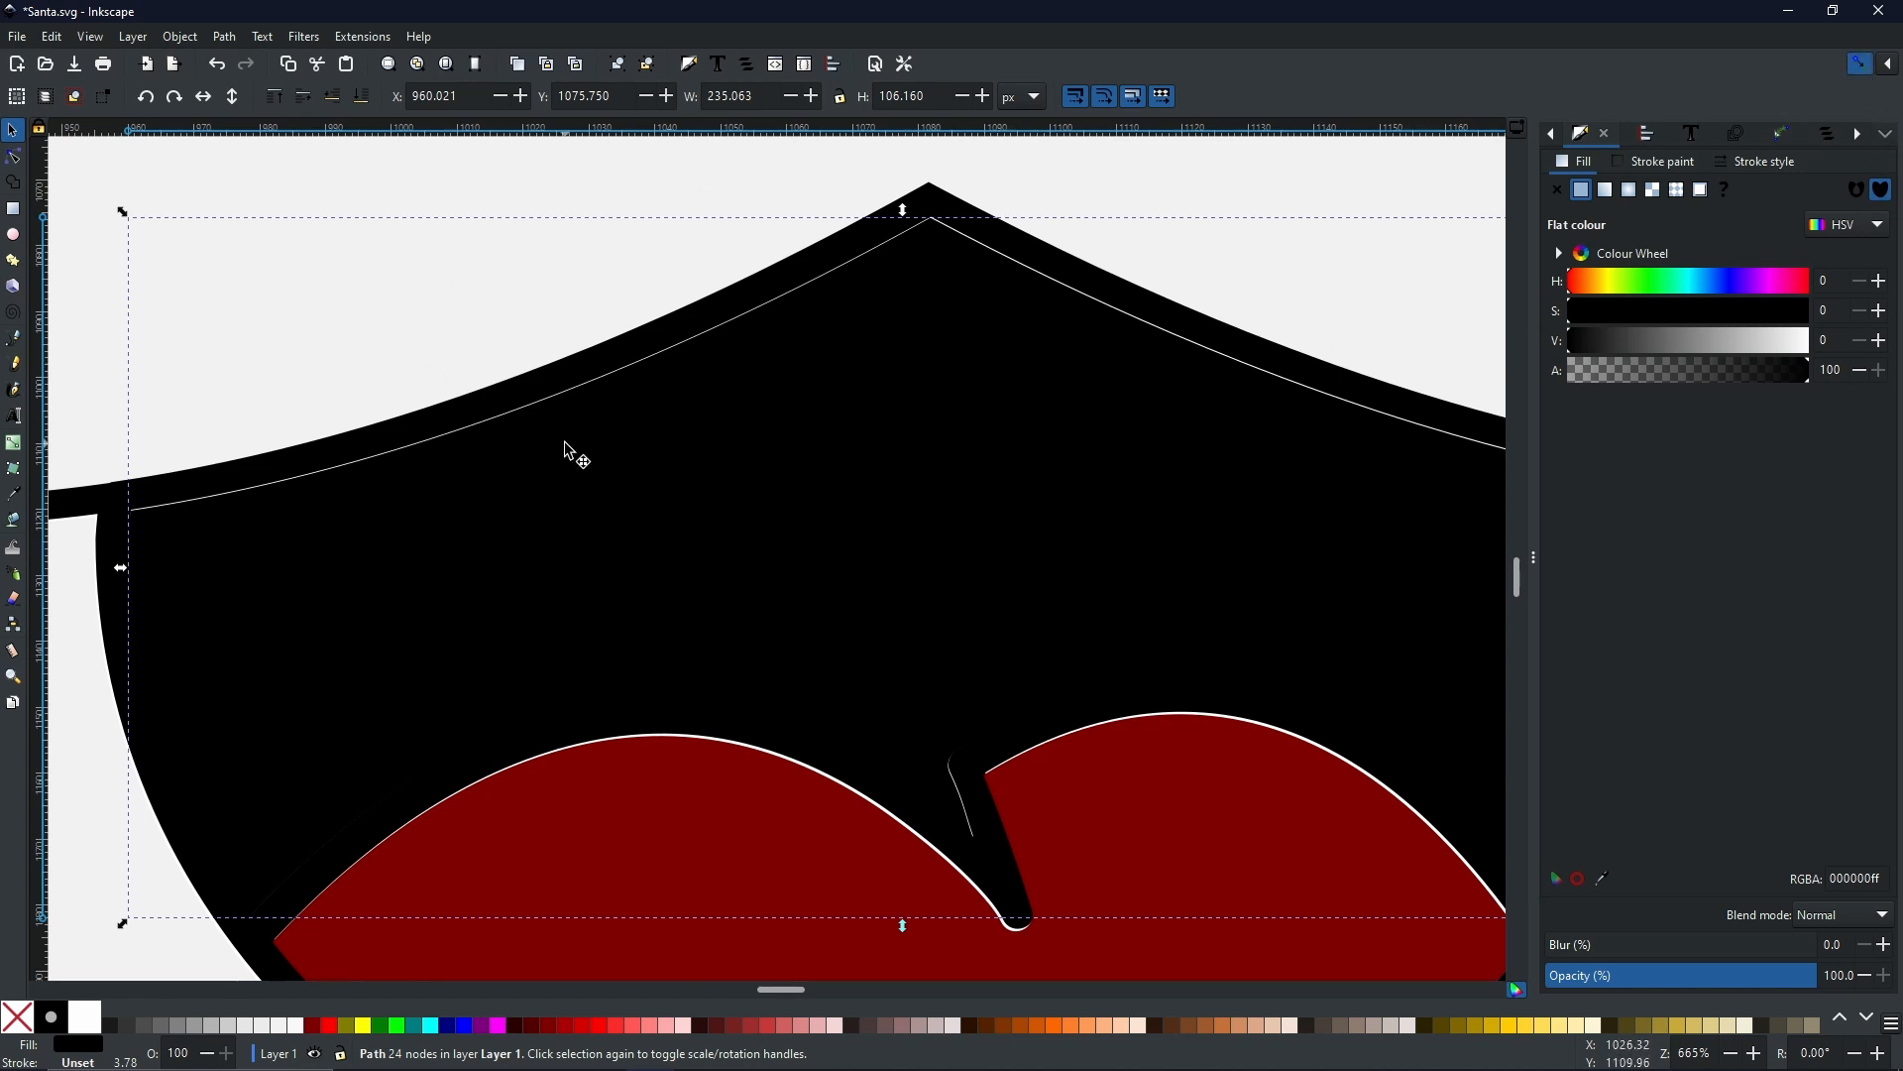
drag(981, 434, 982, 408)
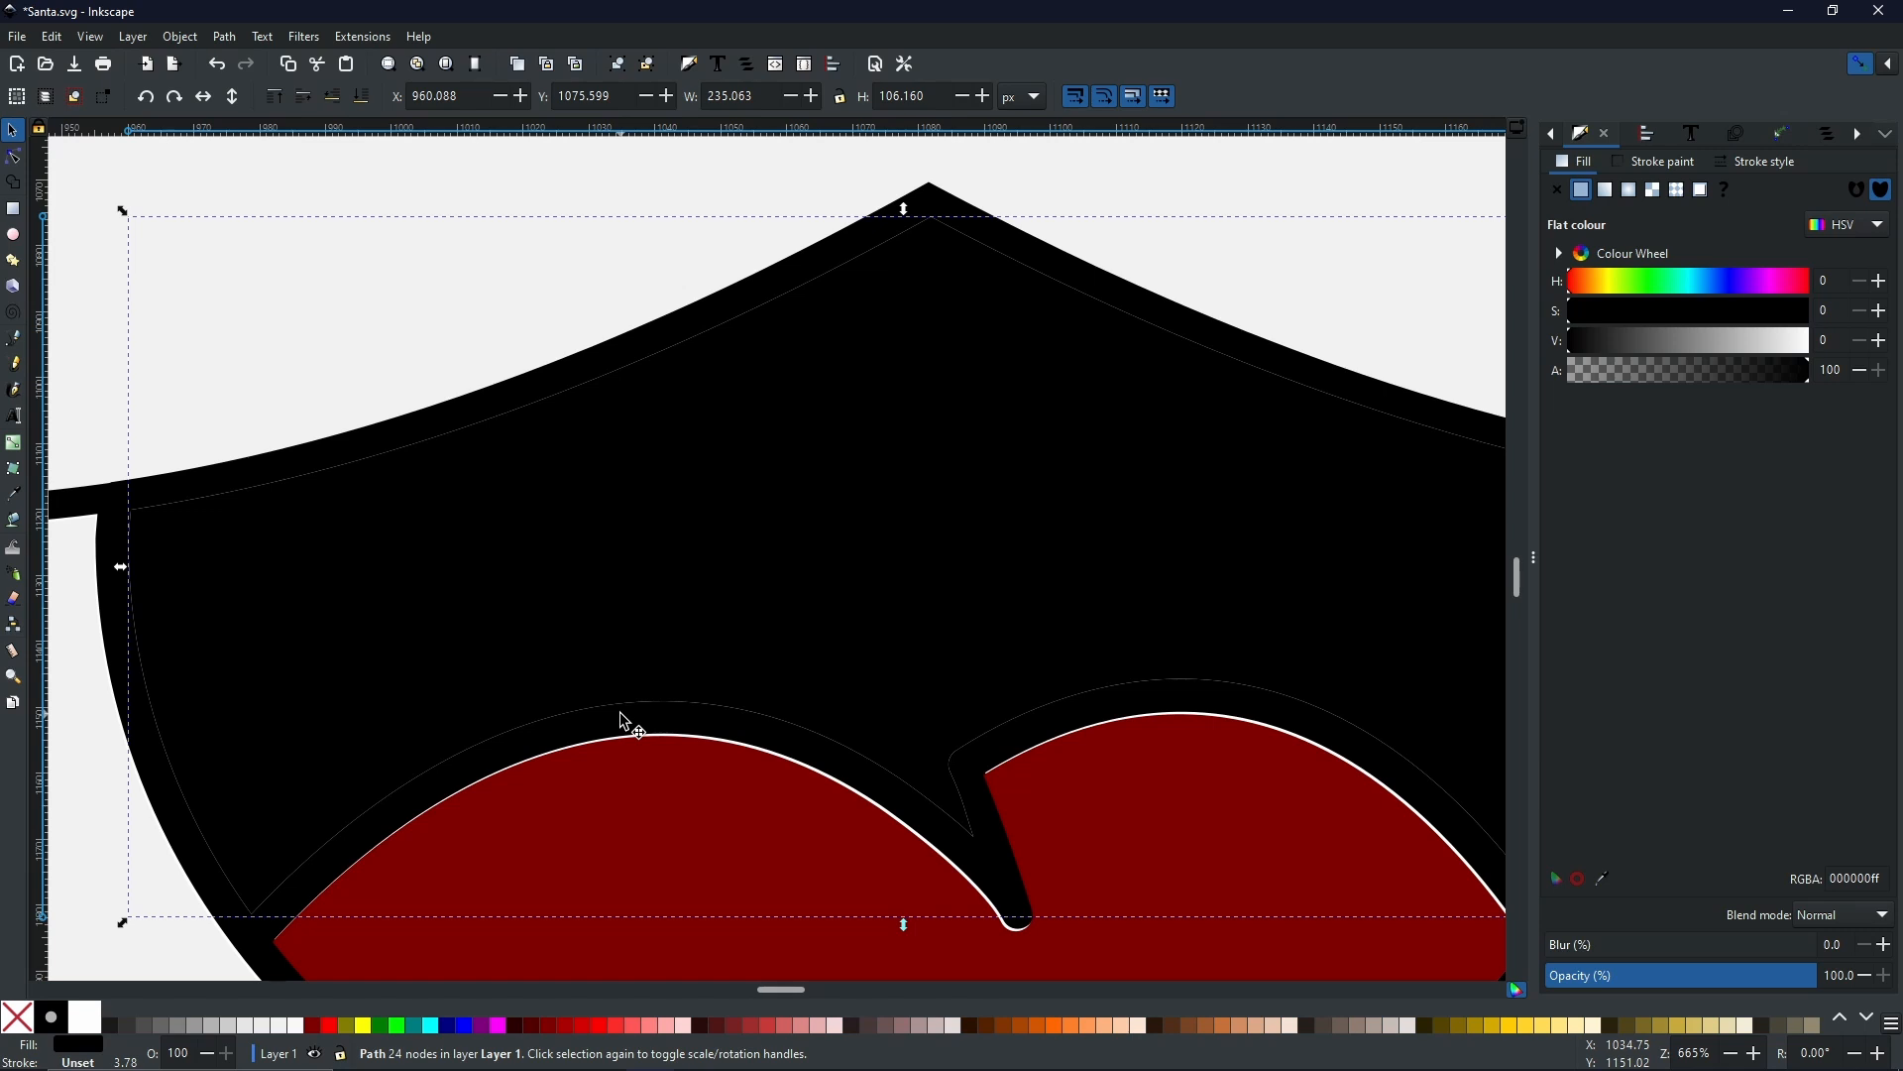
- Shift the nose fill slightly to X 1002.501, Y 956.167 px so that it fits evenly inside its outline
click(625, 721)
scroll(1065, 645, down, 5)
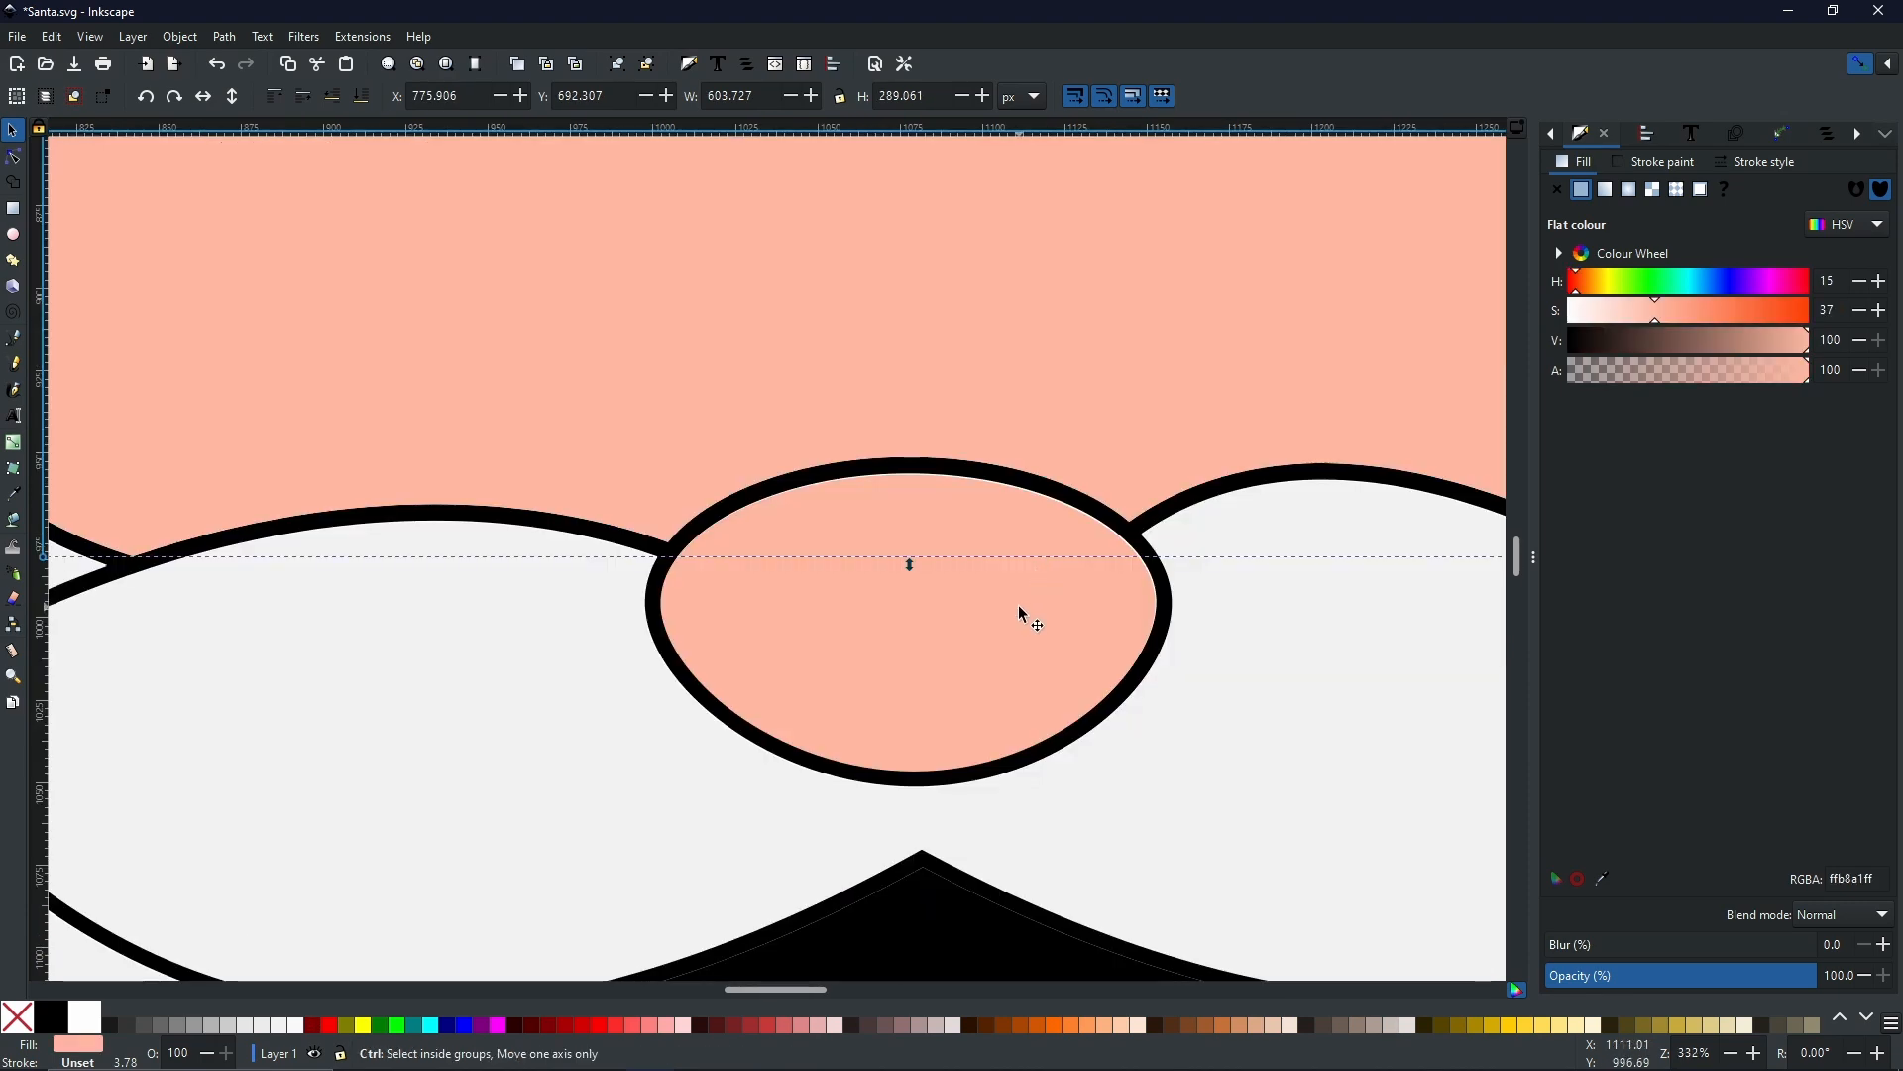
scroll(1019, 607, up, 2)
scroll(1019, 606, down, 1)
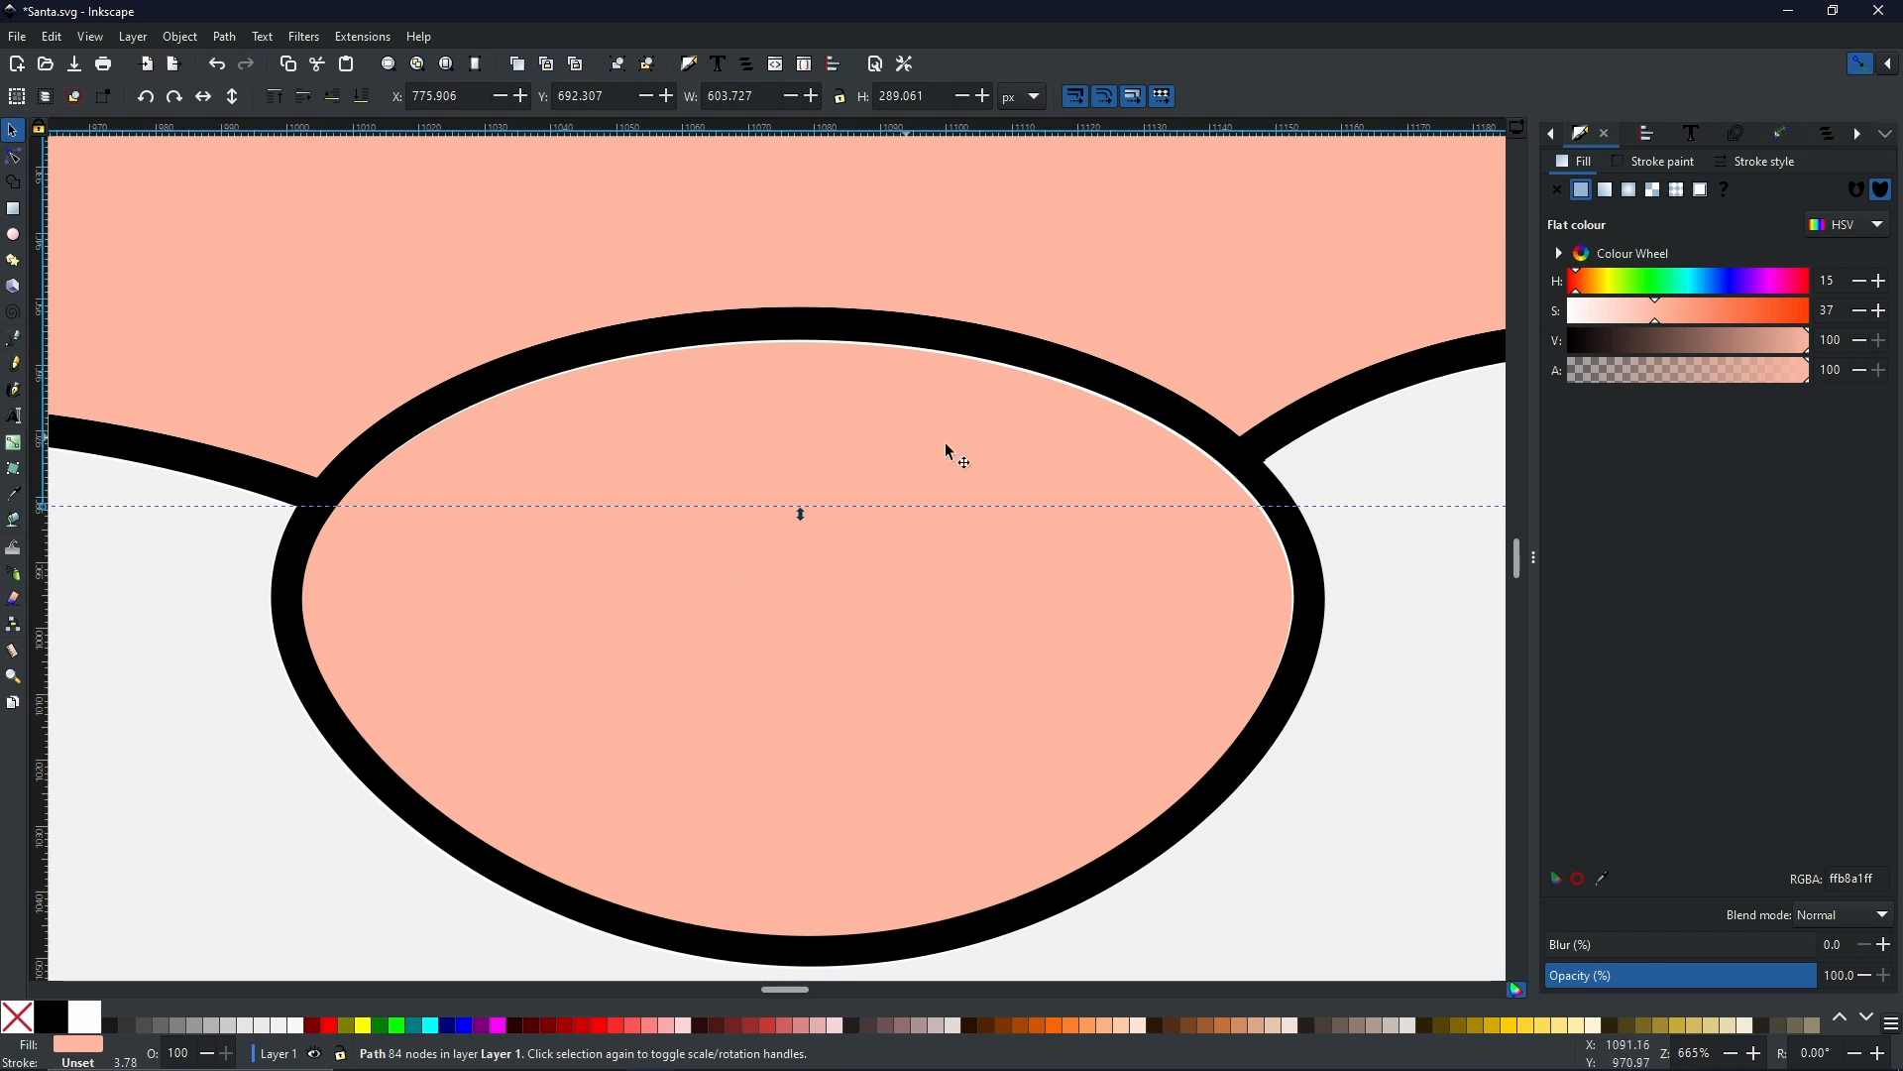
drag(985, 435, 986, 432)
drag(1106, 744, 1110, 742)
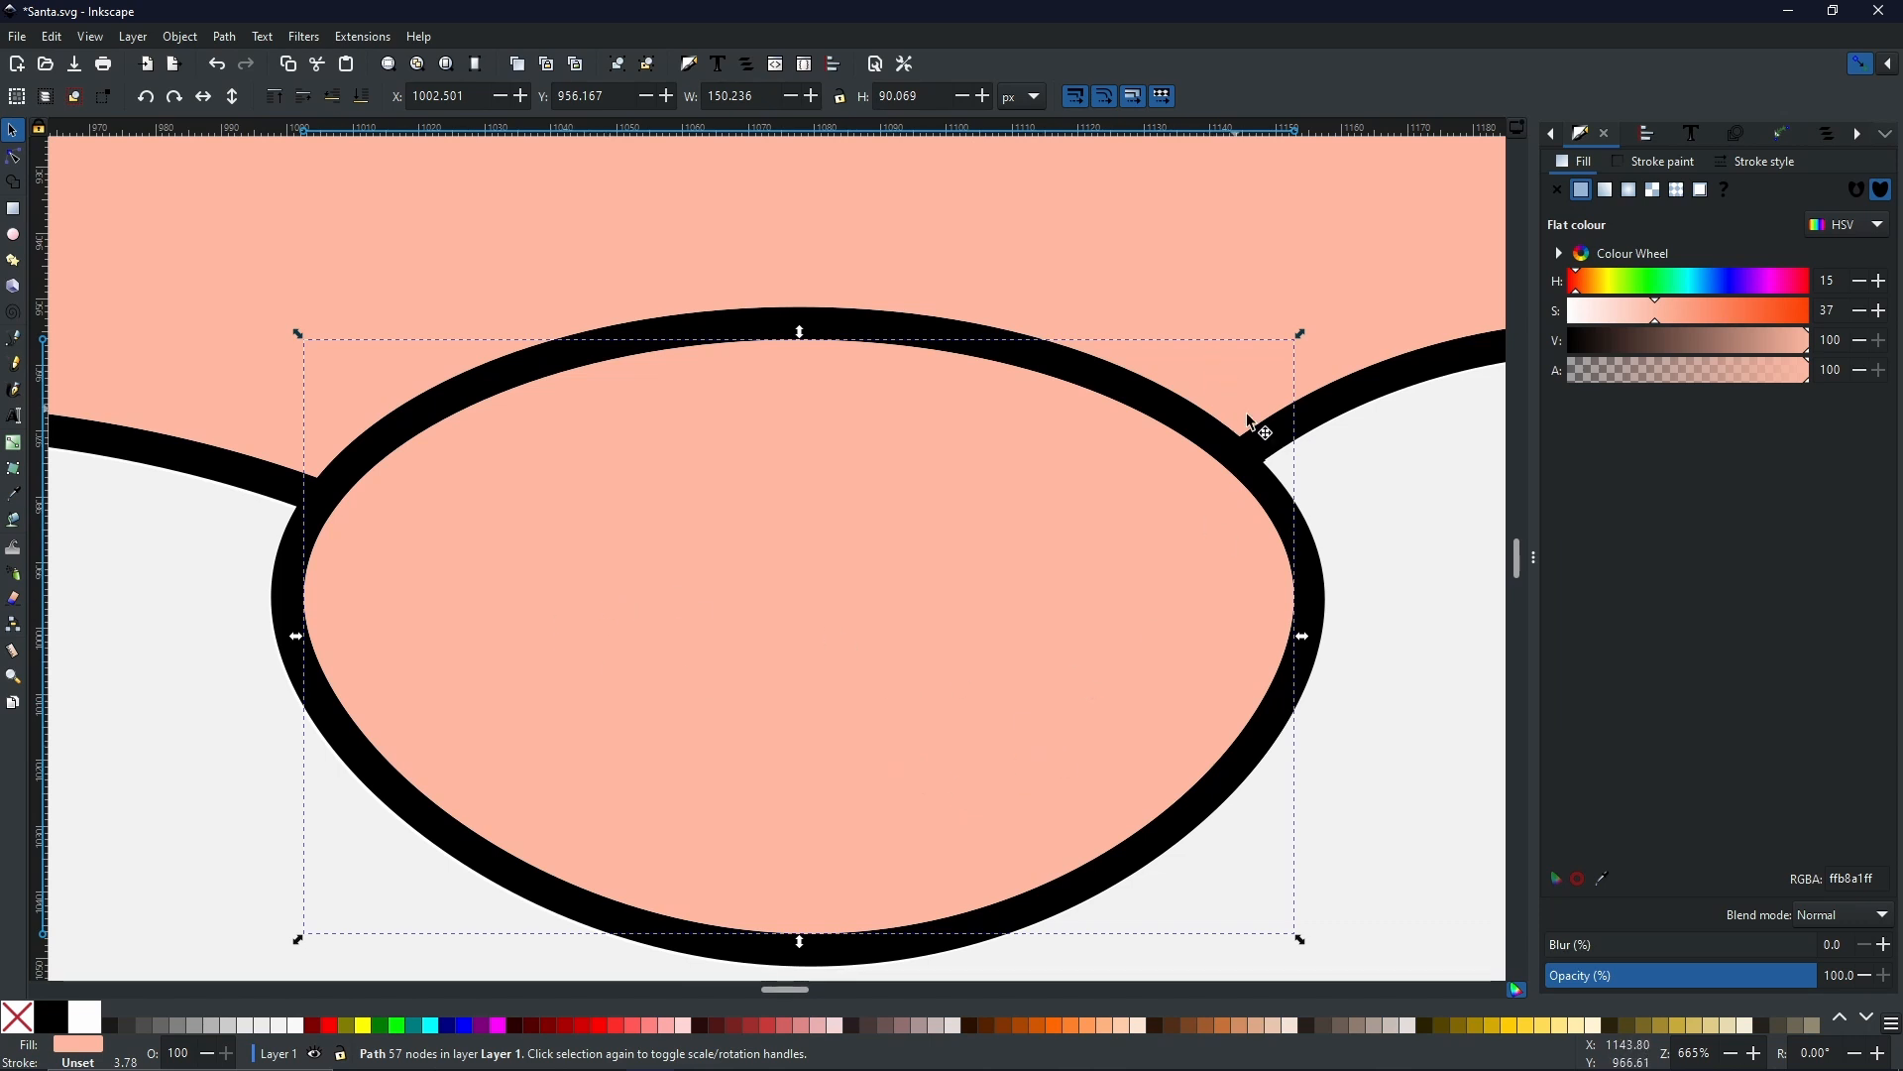
- Draw a closed Pen-tool shadow shape around the left end of the hat's fur brim, with its curved edge inside the fur
scroll(856, 599, down, 7)
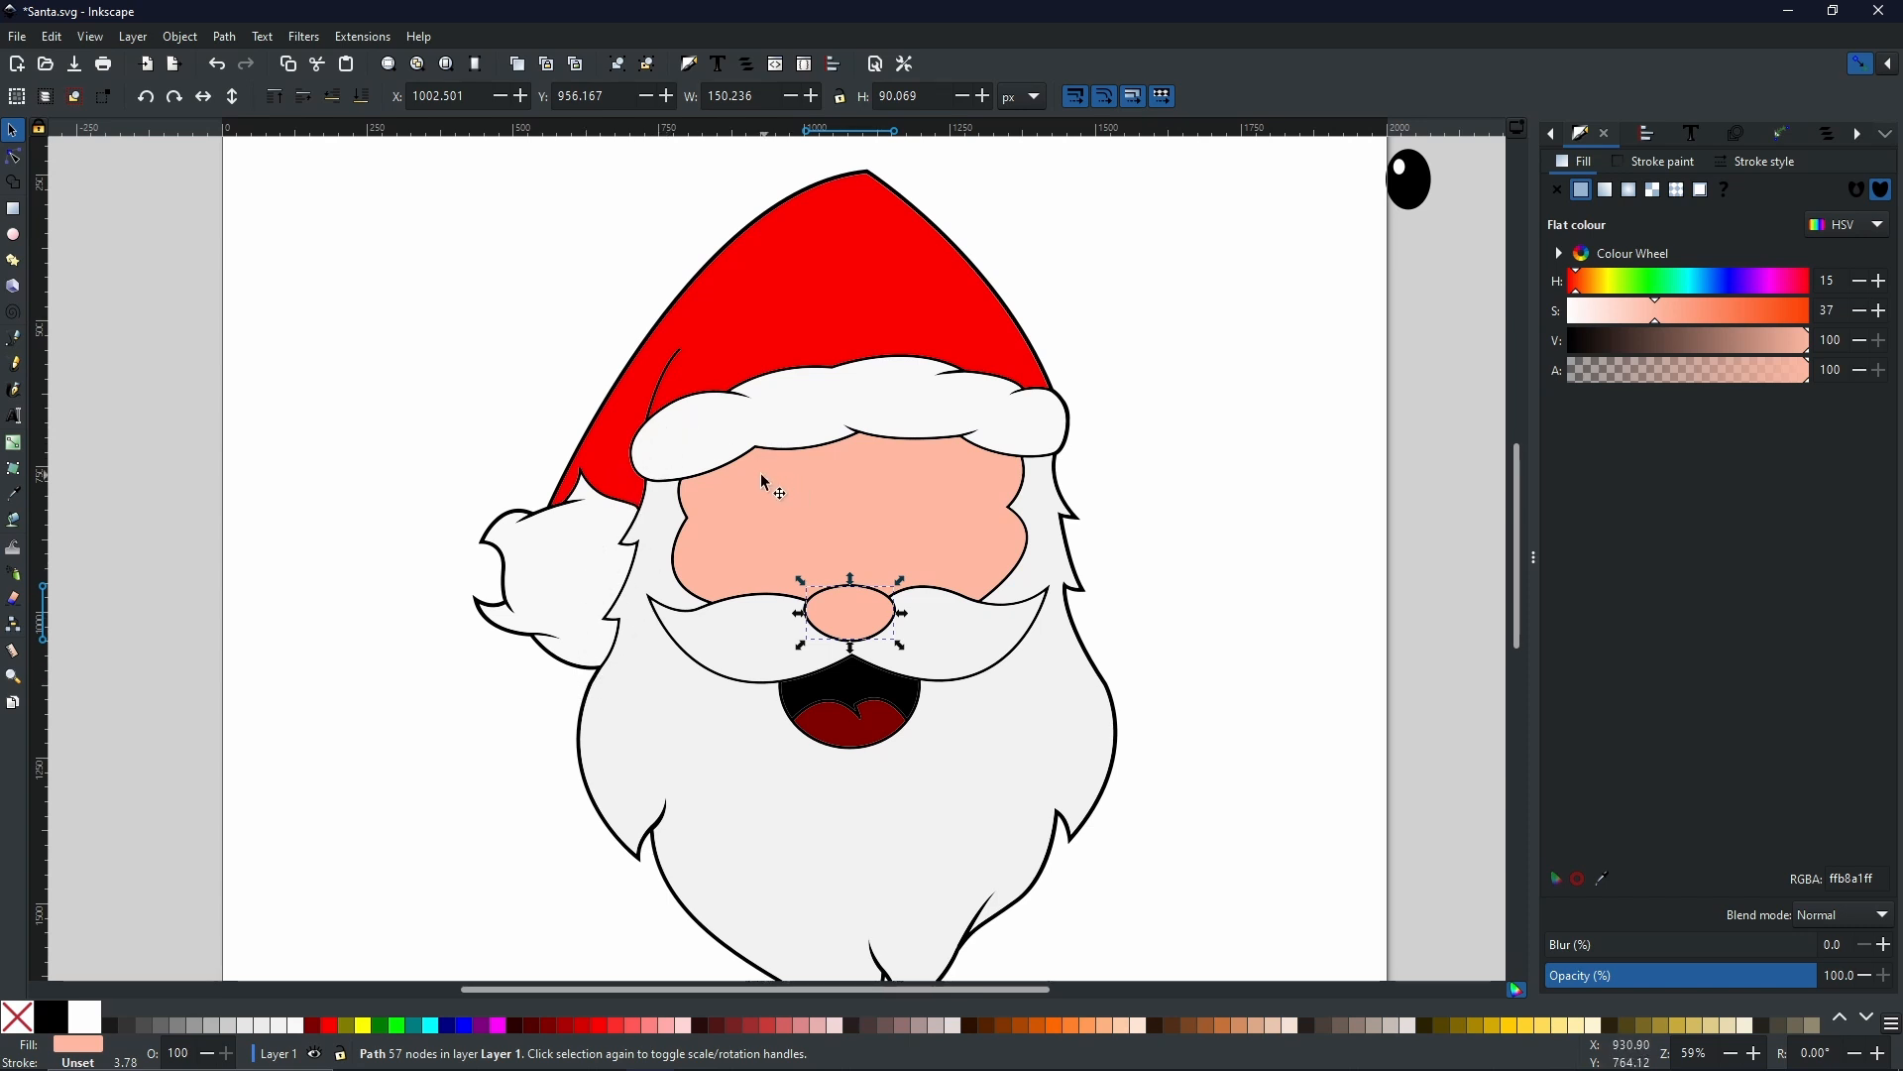
click(768, 342)
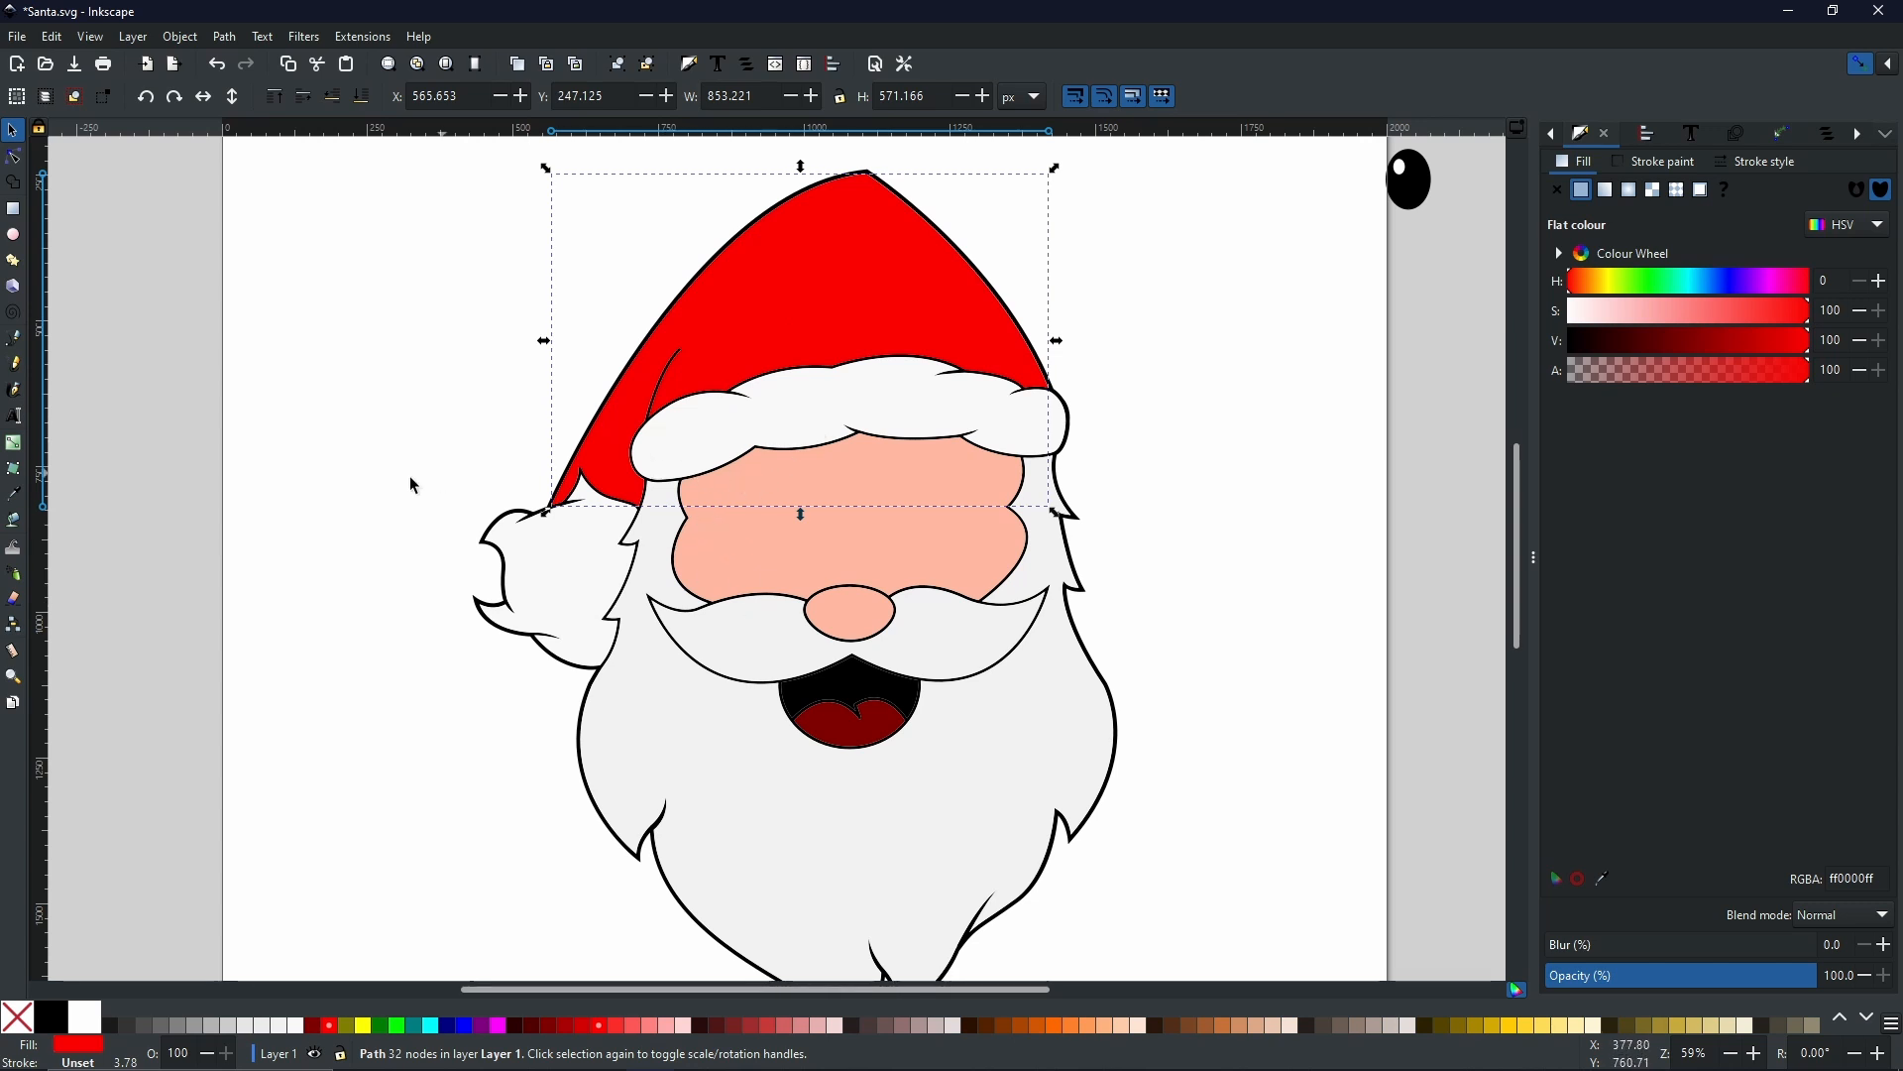
click(14, 338)
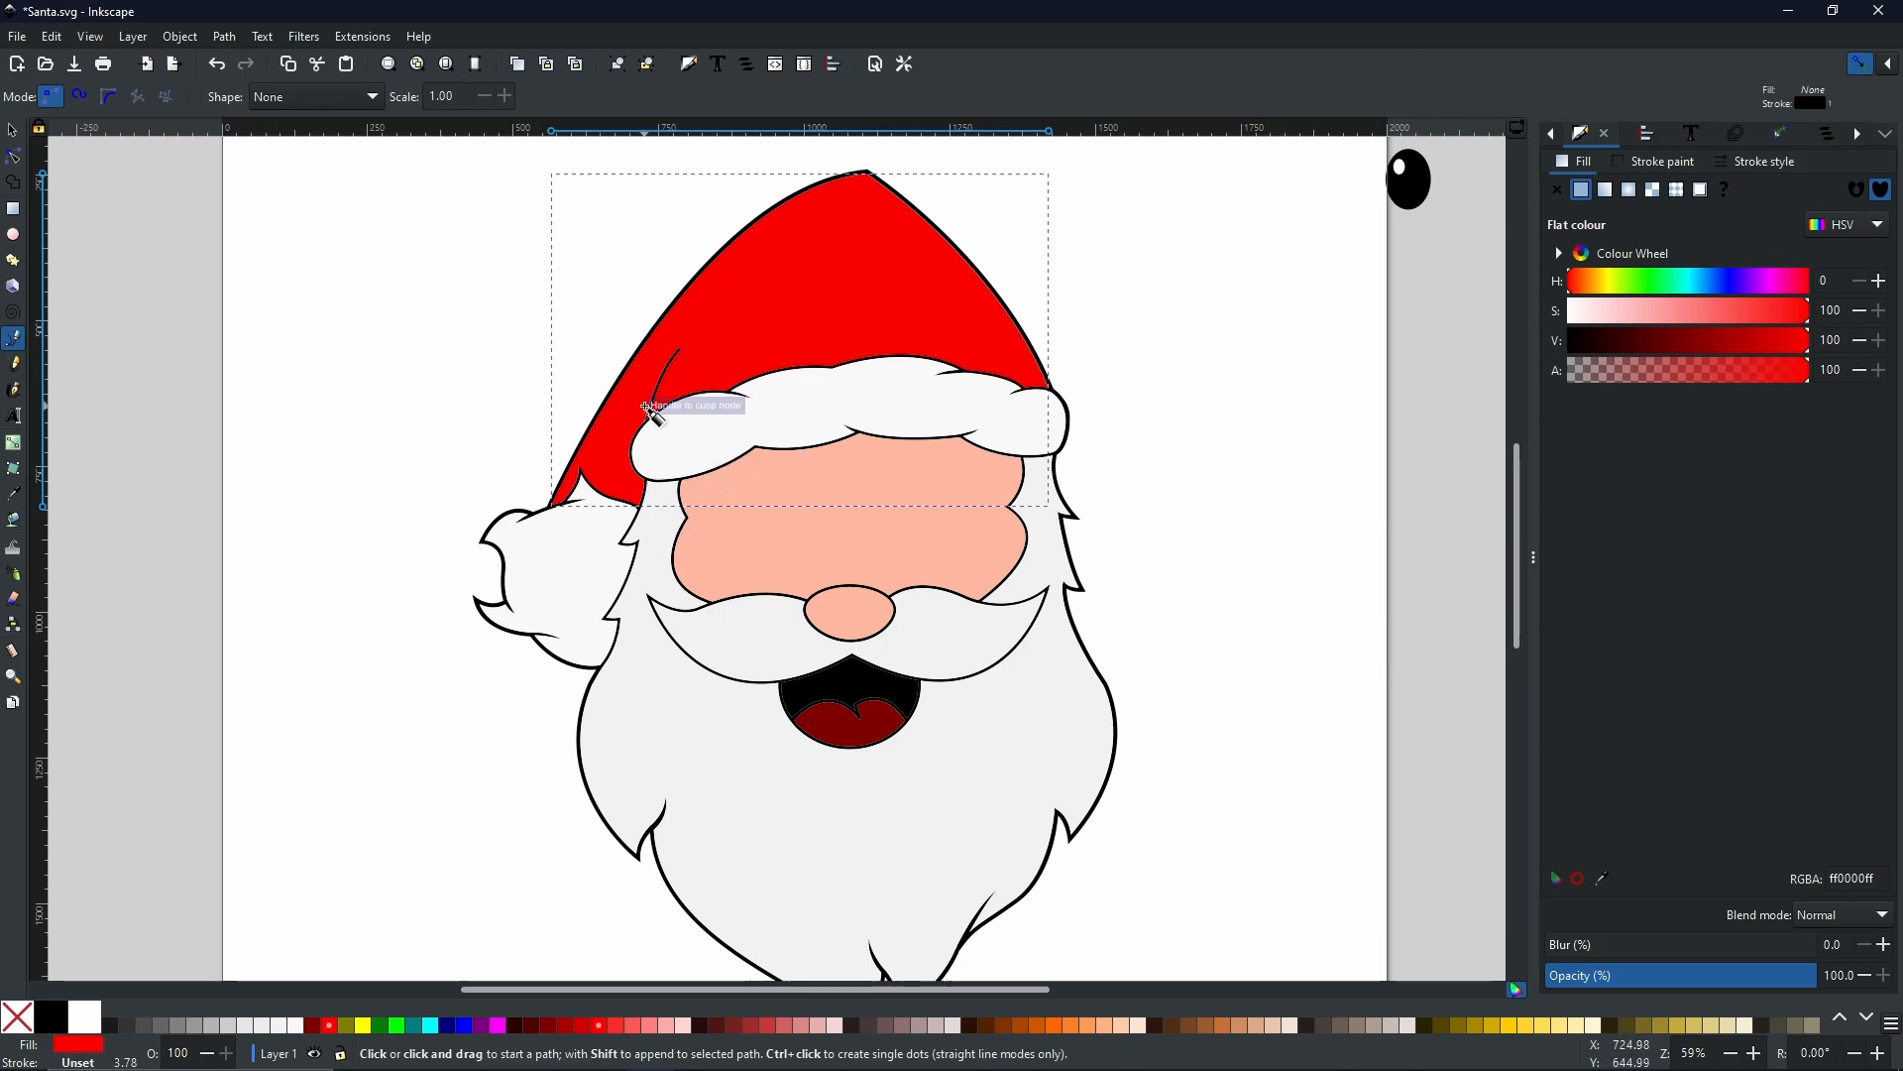
scroll(688, 427, up, 3)
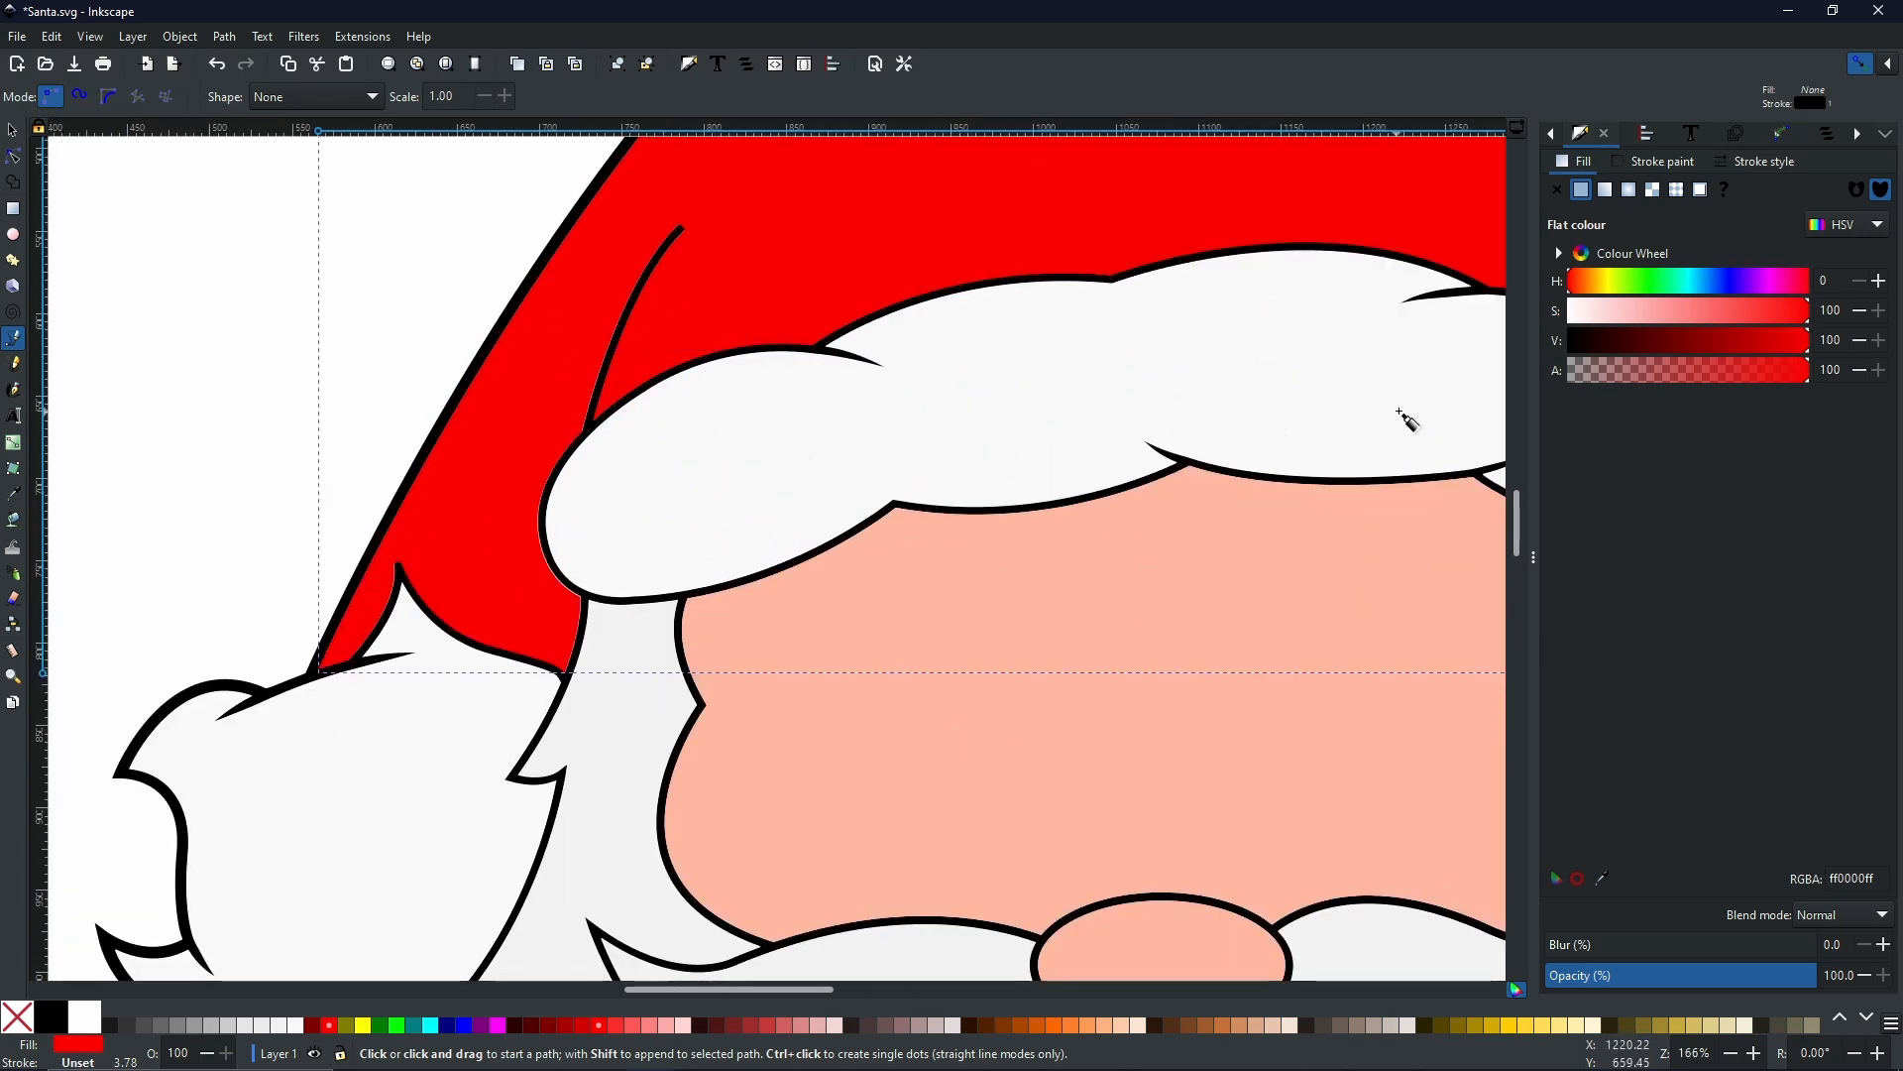
scroll(813, 527, right, 4)
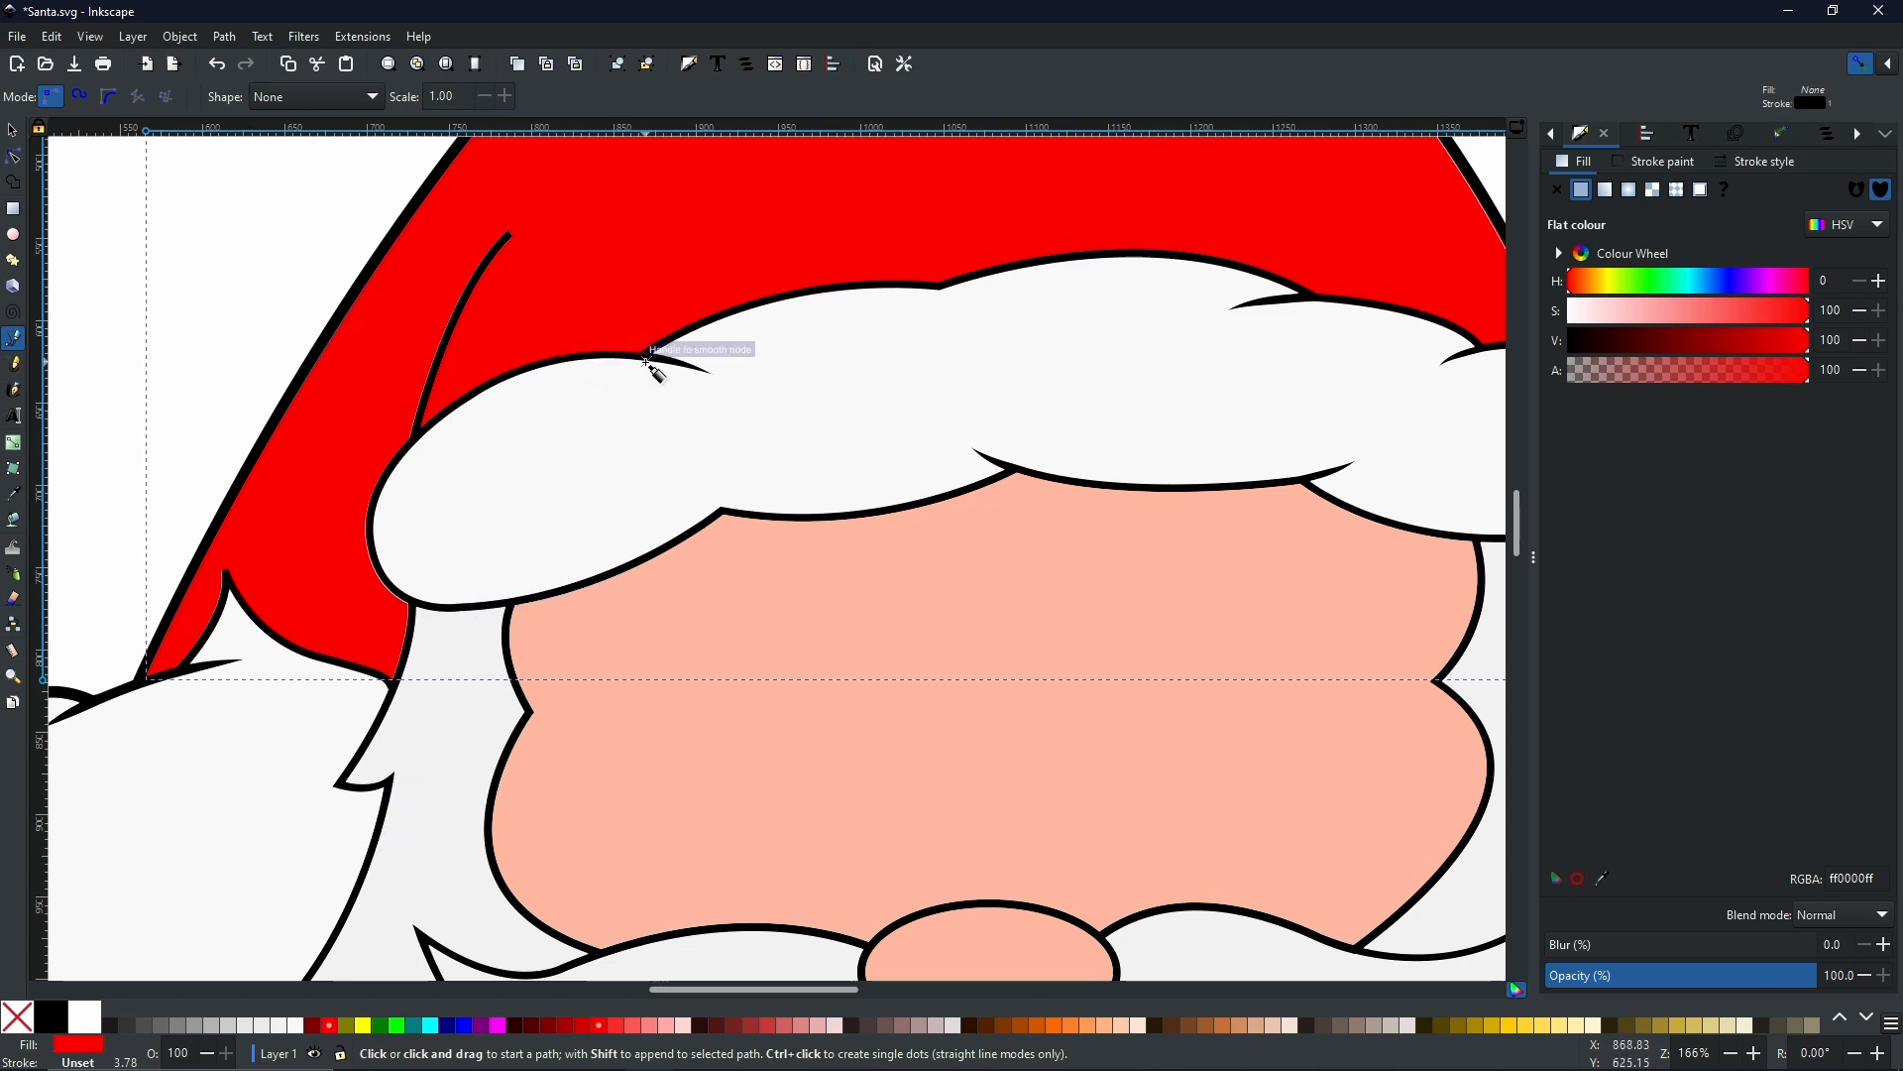
click(458, 604)
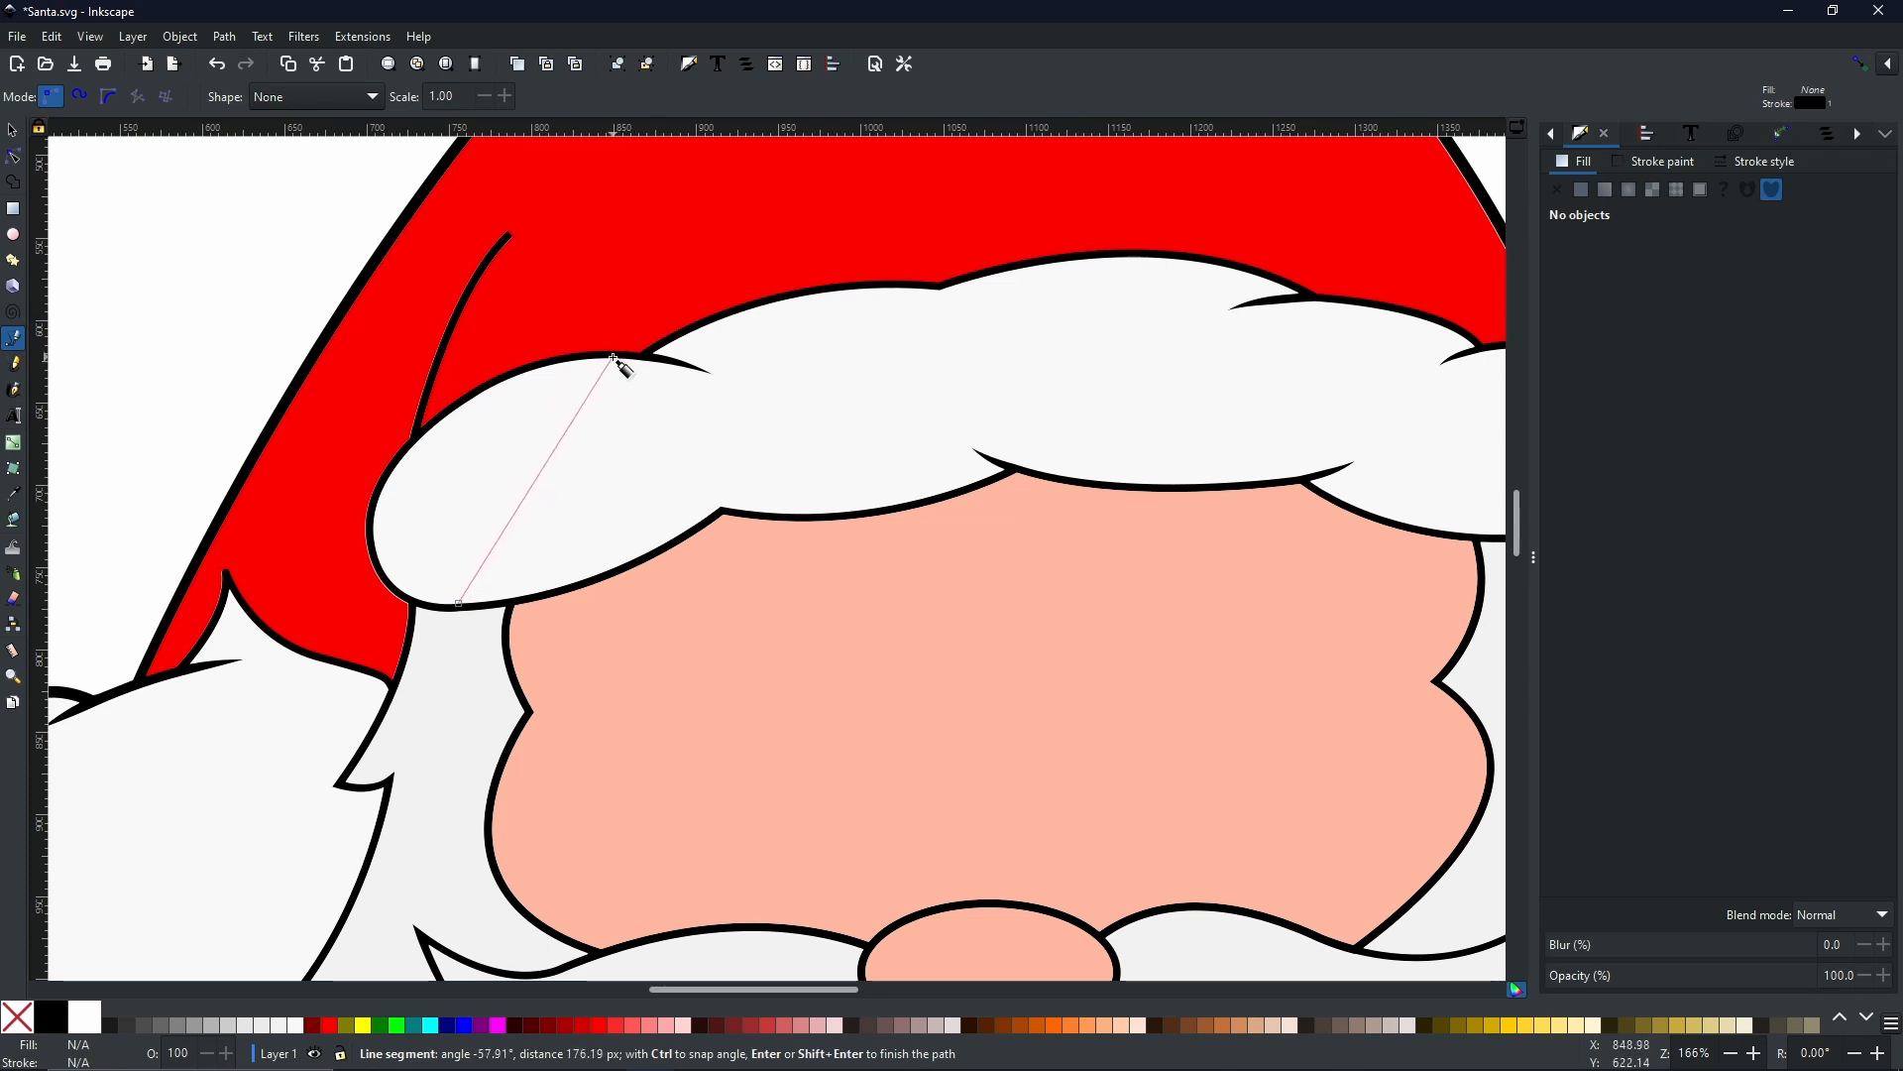
drag(614, 355, 933, 242)
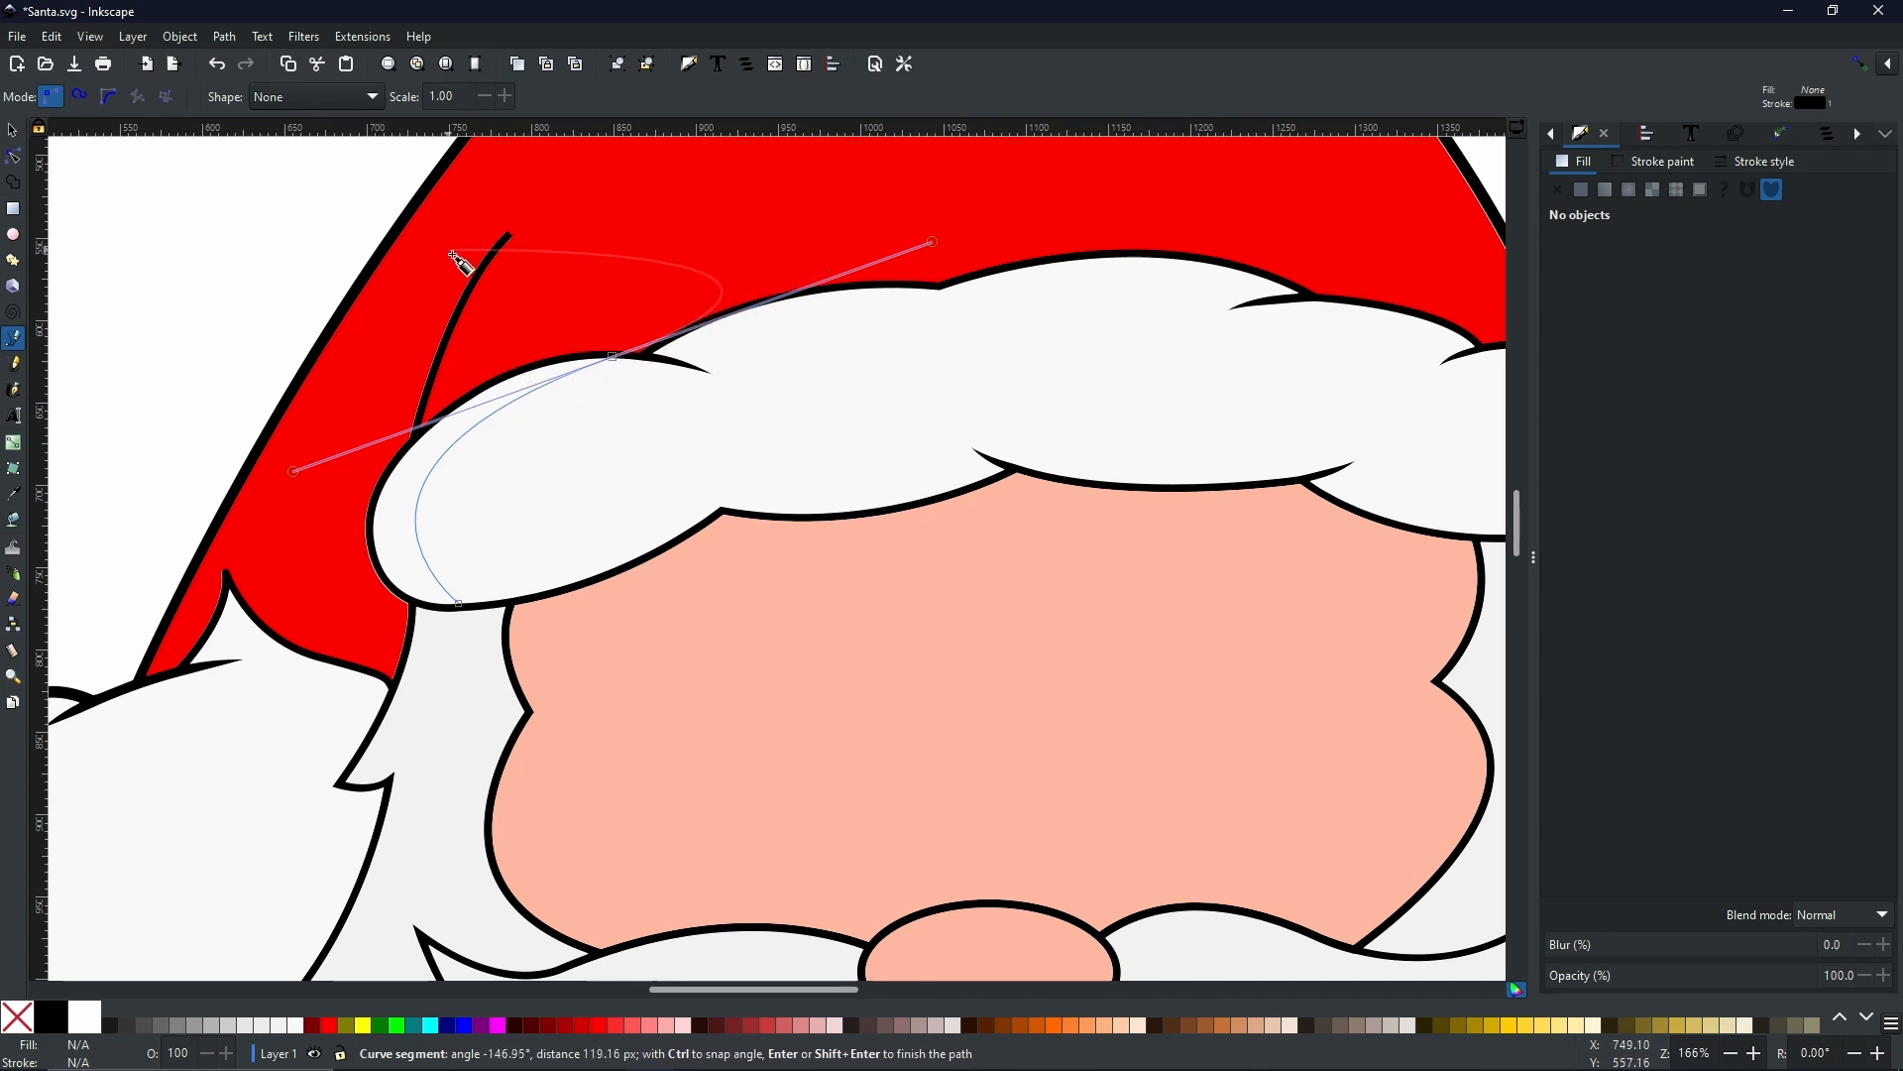
click(515, 291)
click(308, 419)
click(288, 605)
click(400, 663)
click(463, 692)
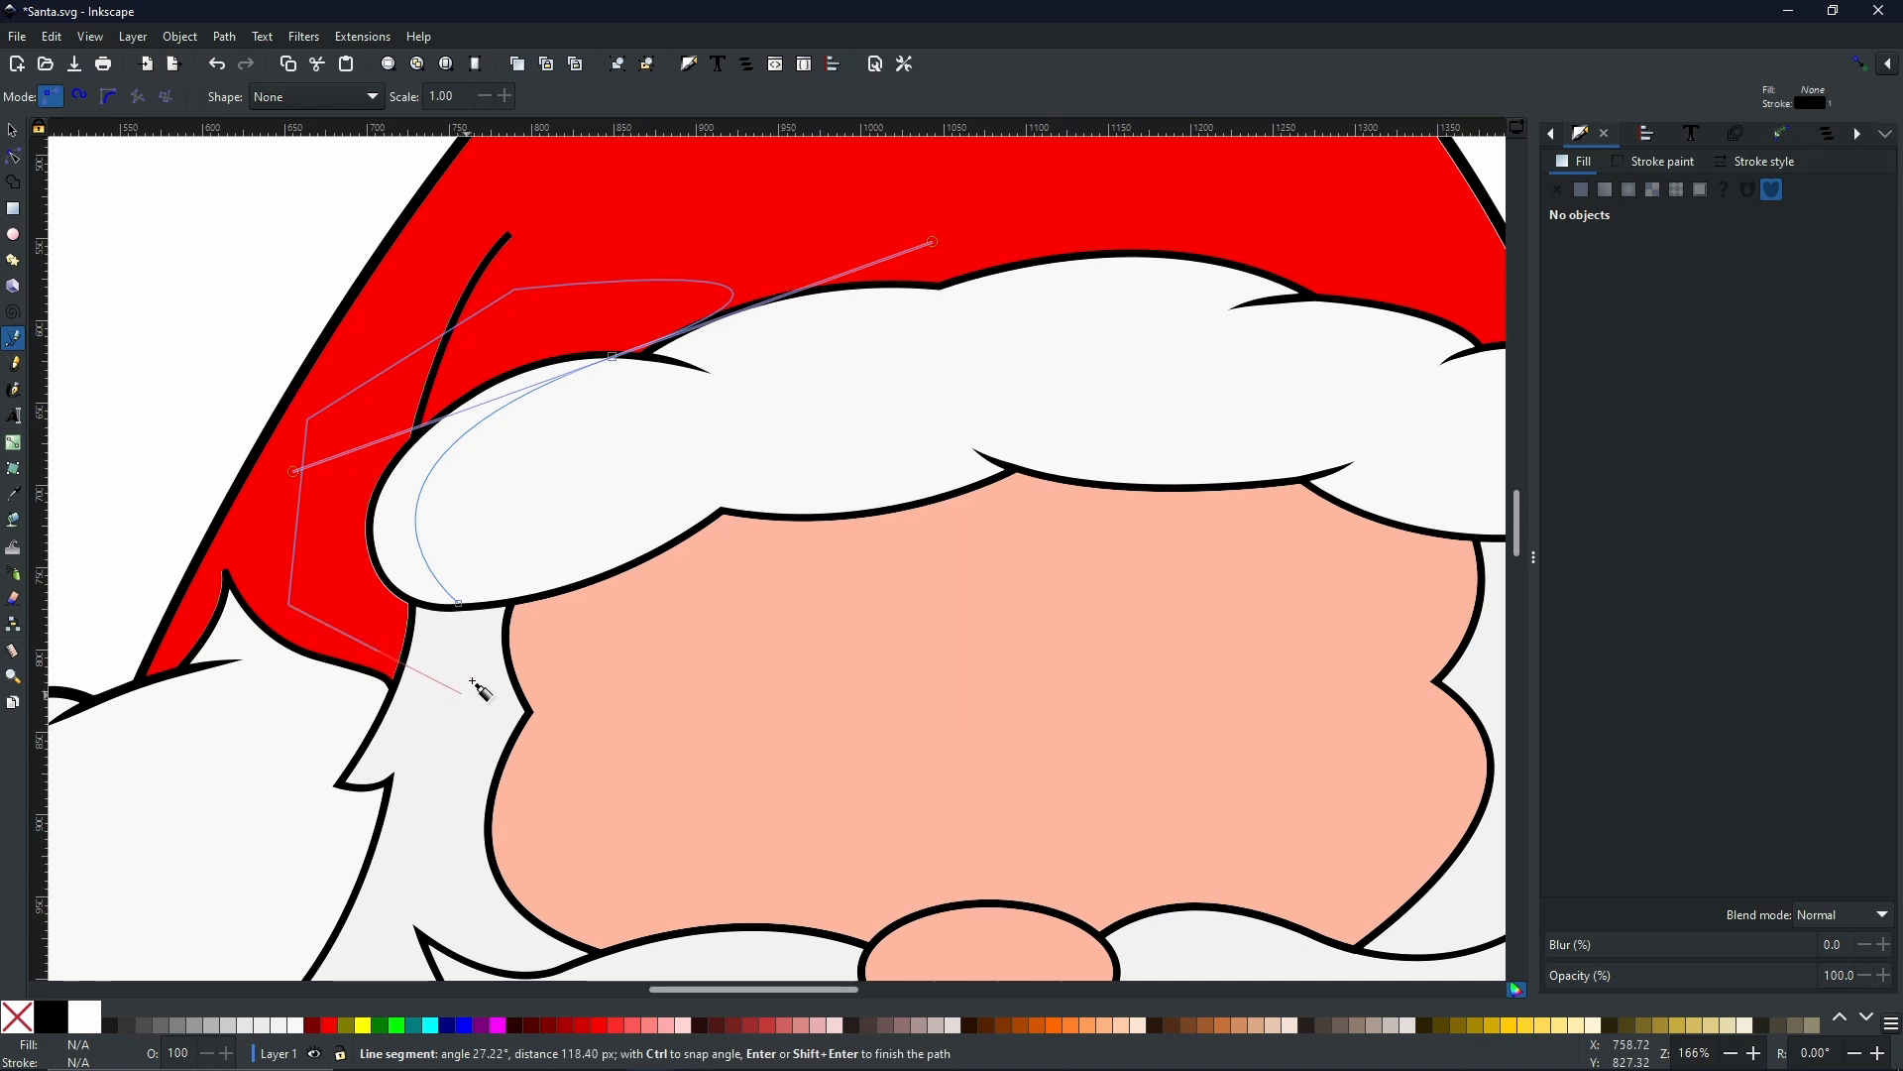
click(459, 604)
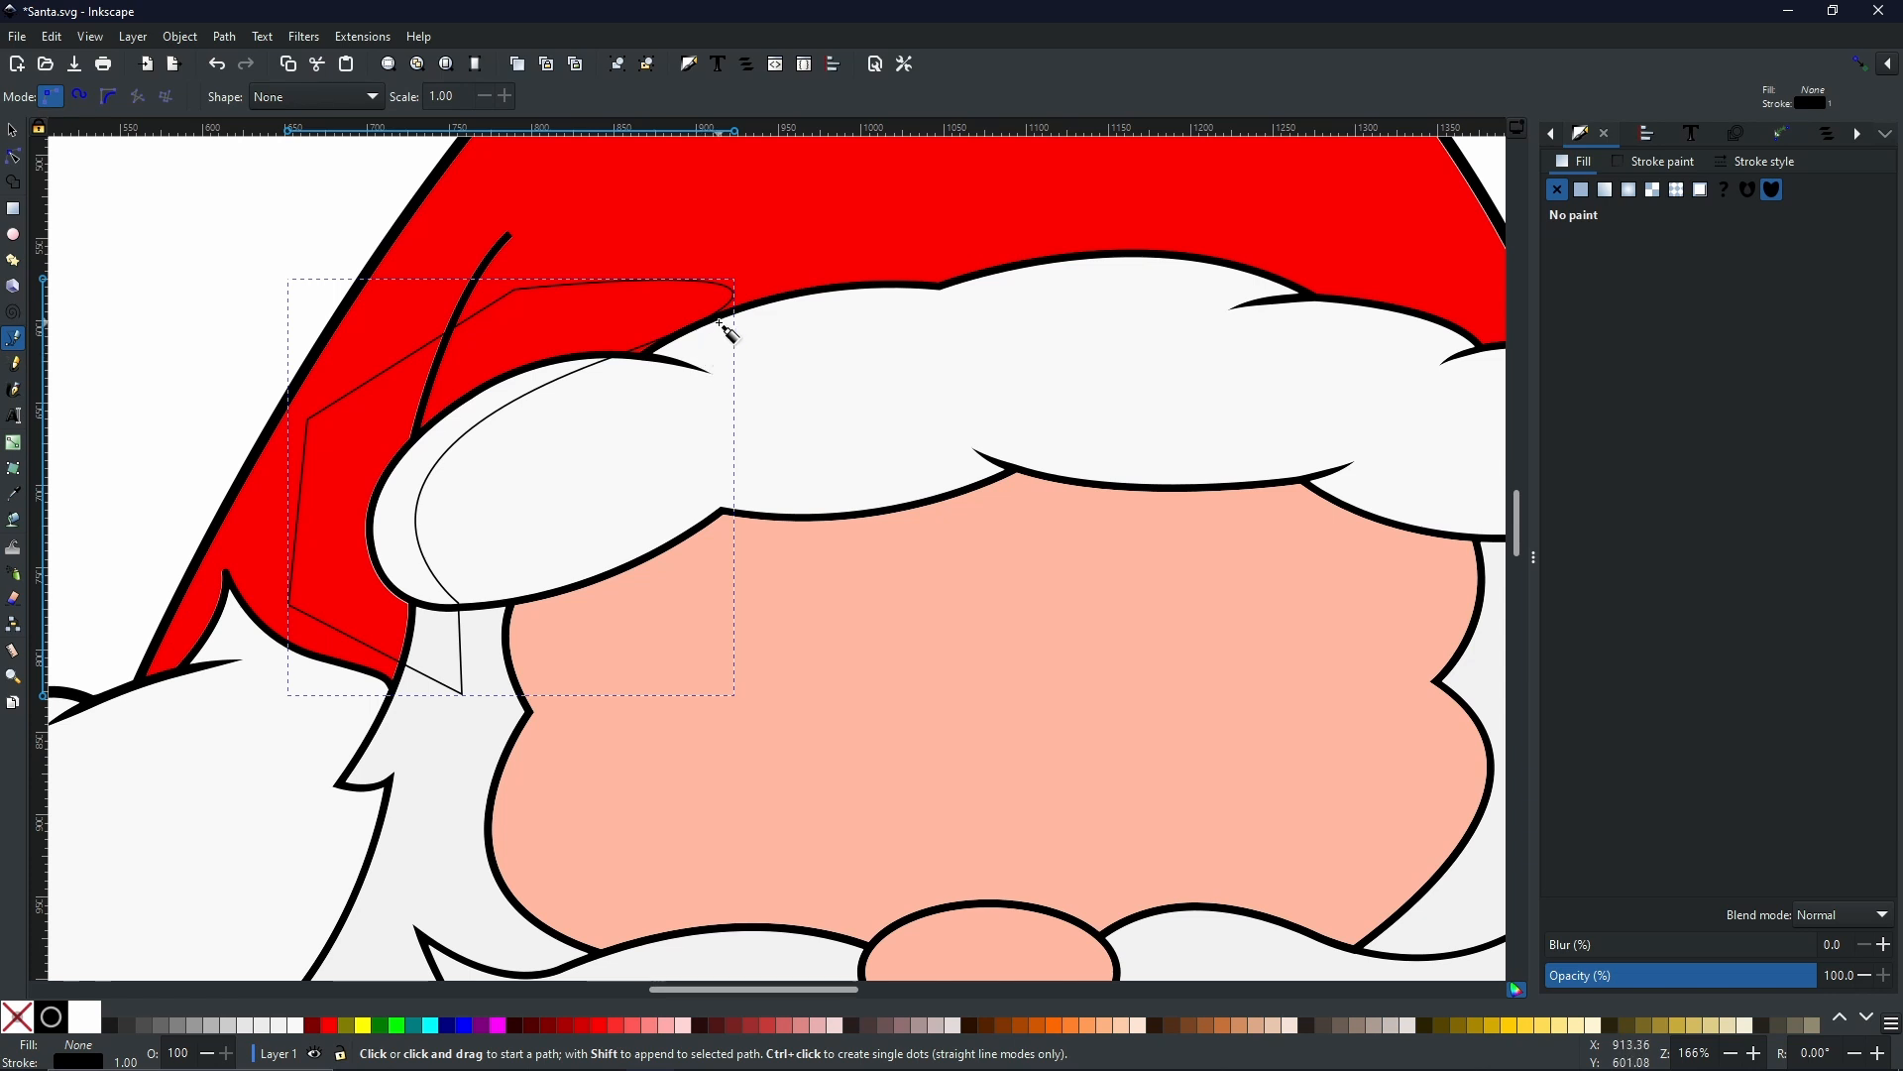
- Draw a small closed shadow shape with a curved inner edge at the leftmost fold on the brim's upper edge
click(698, 367)
drag(710, 321, 753, 300)
click(616, 330)
click(644, 357)
click(699, 367)
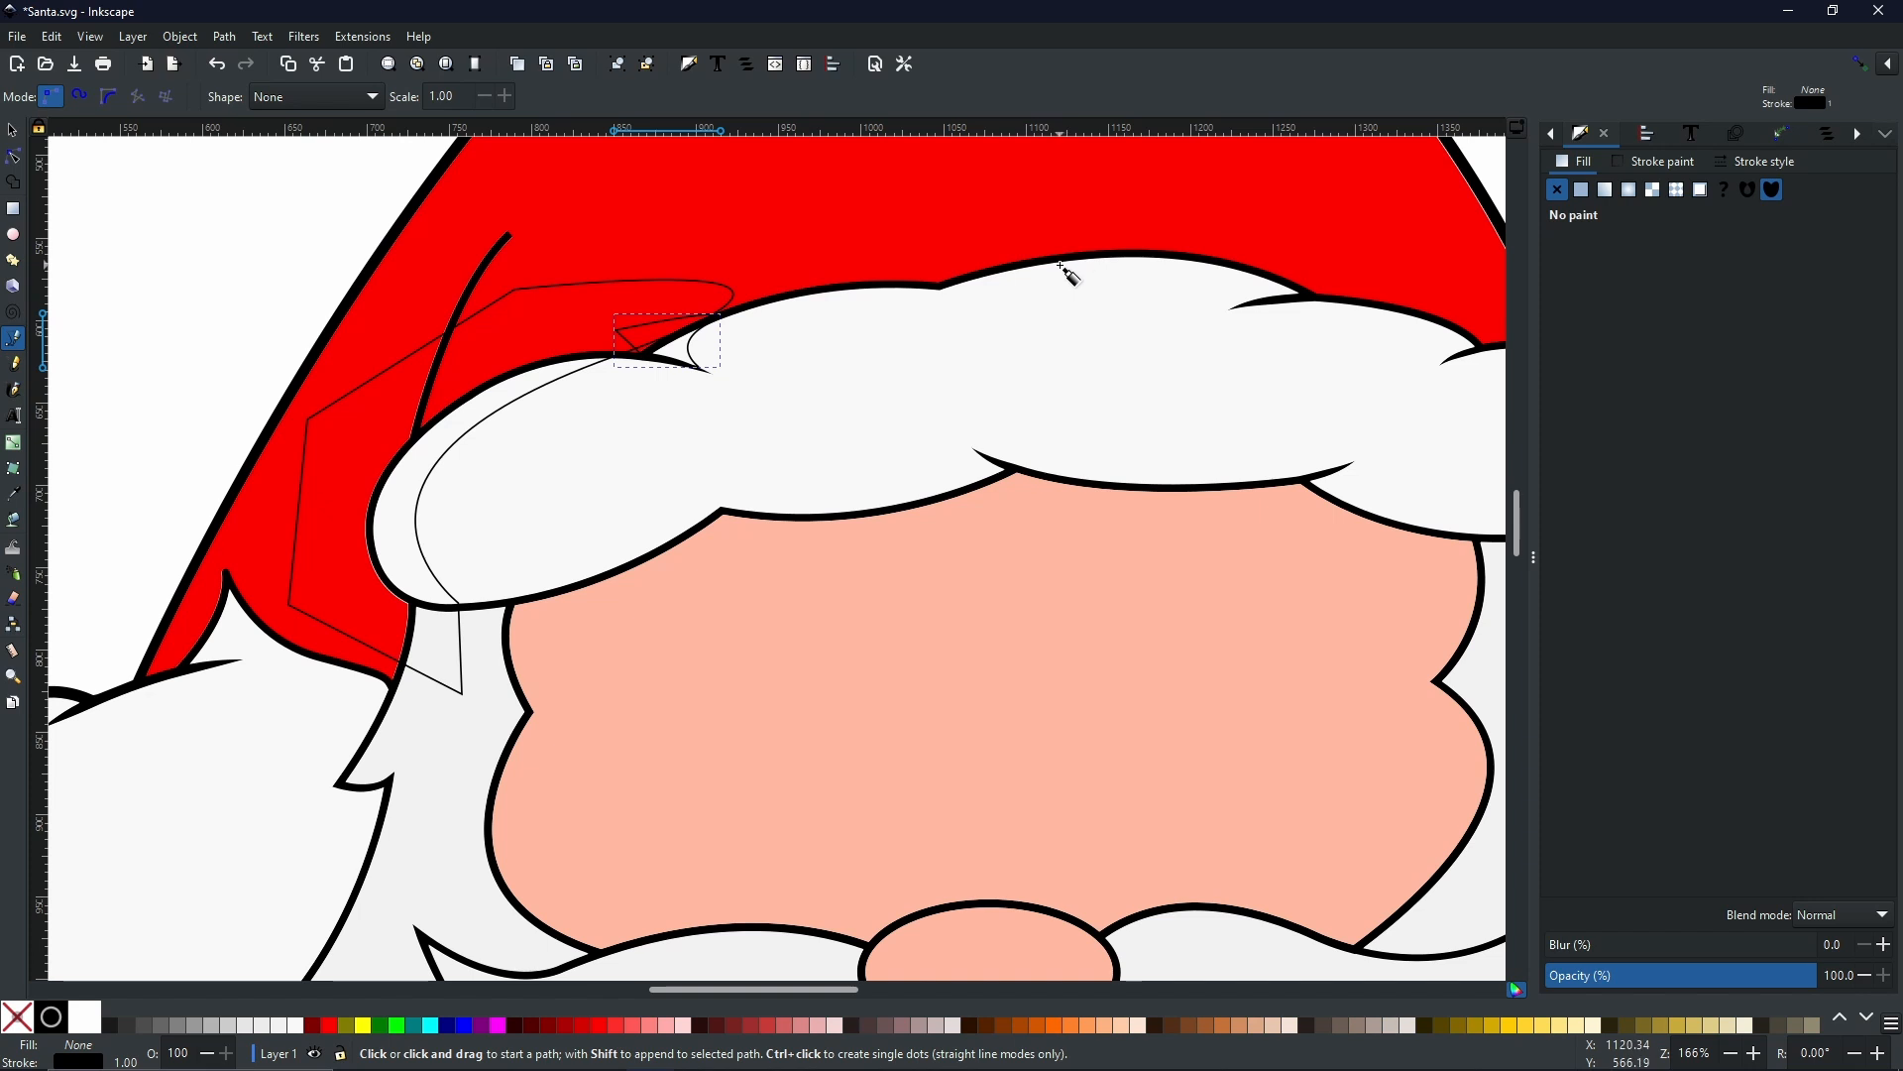
- Draw another small closed shadow shape with a curved edge at the next fold along the brim's upper edge
click(939, 286)
mouse_move(884, 315)
mouse_down()
mouse_move(868, 331)
mouse_move(889, 324)
mouse_up()
key(Return)
click(939, 286)
click(935, 239)
click(873, 268)
click(897, 283)
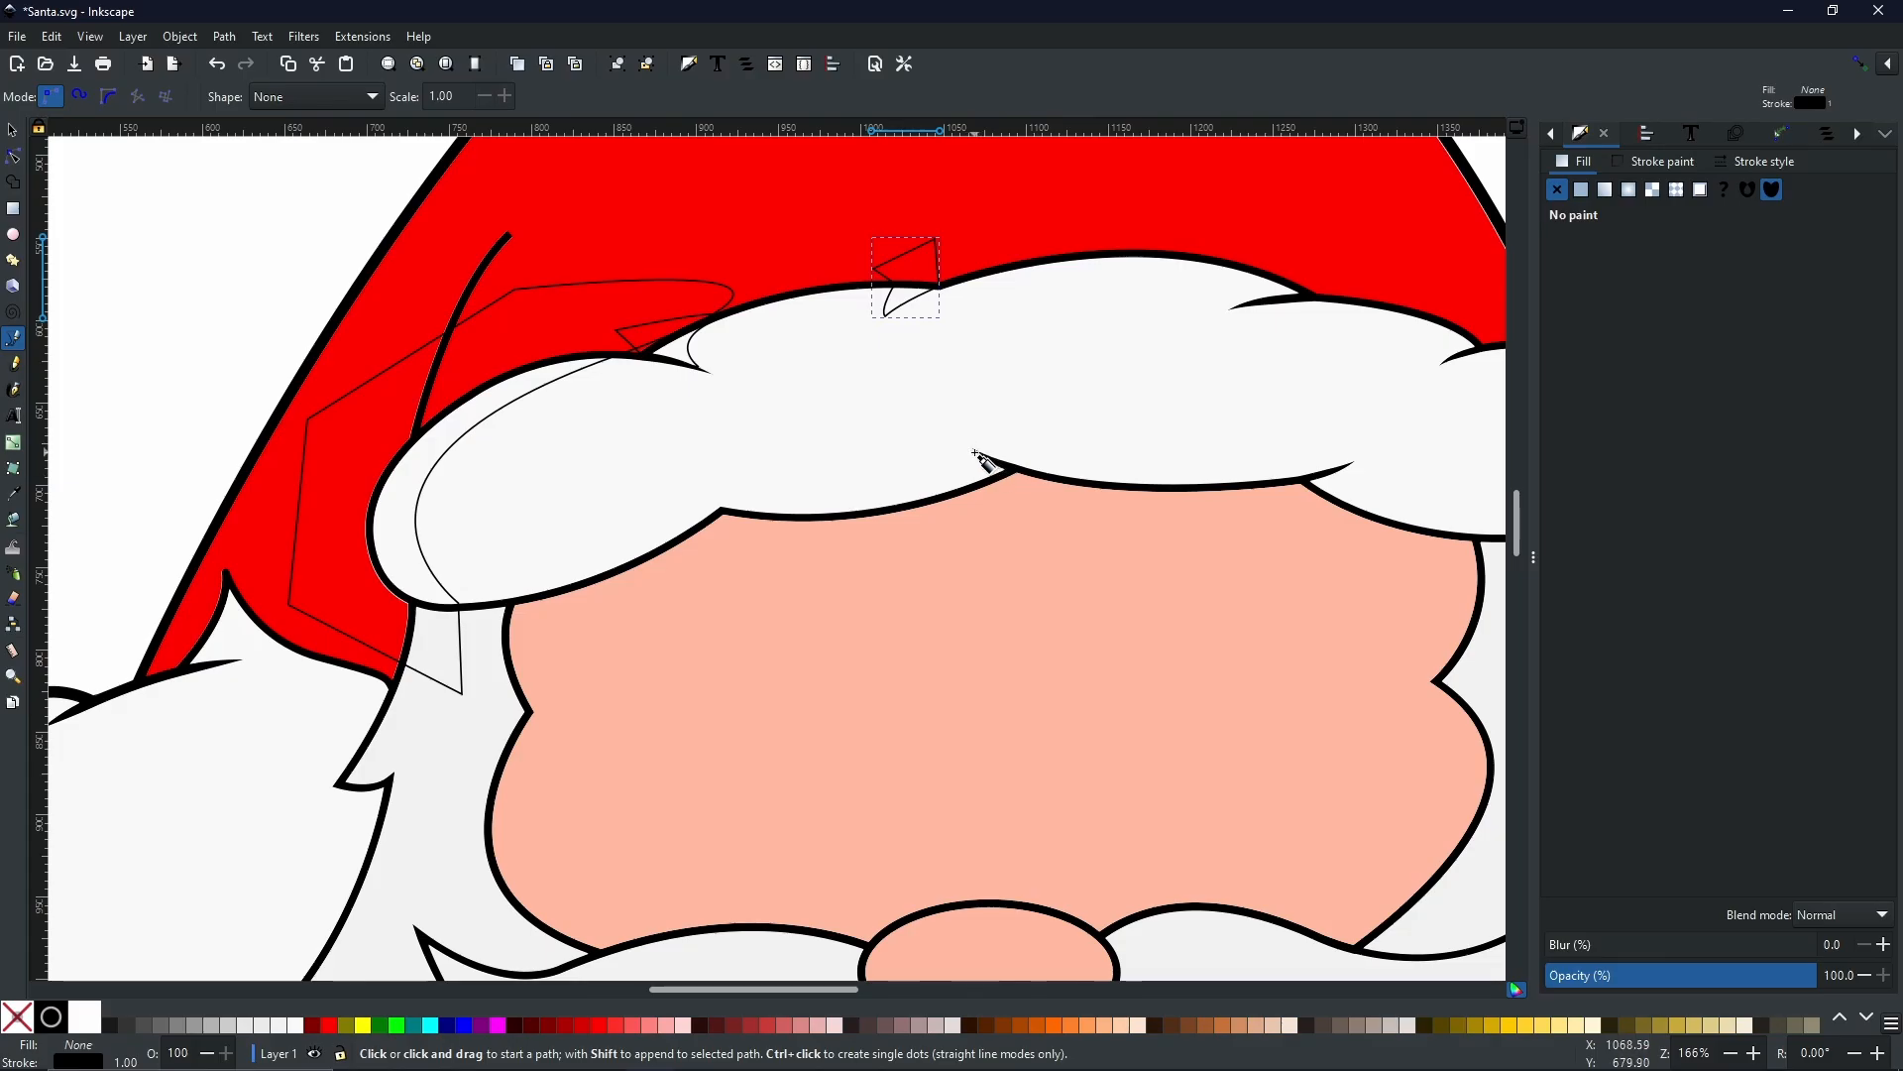
- Draw an open curved path from the tip of the left fold on the brim's lower edge along the outline
click(978, 452)
click(1014, 470)
drag(896, 505, 815, 517)
key(Return)
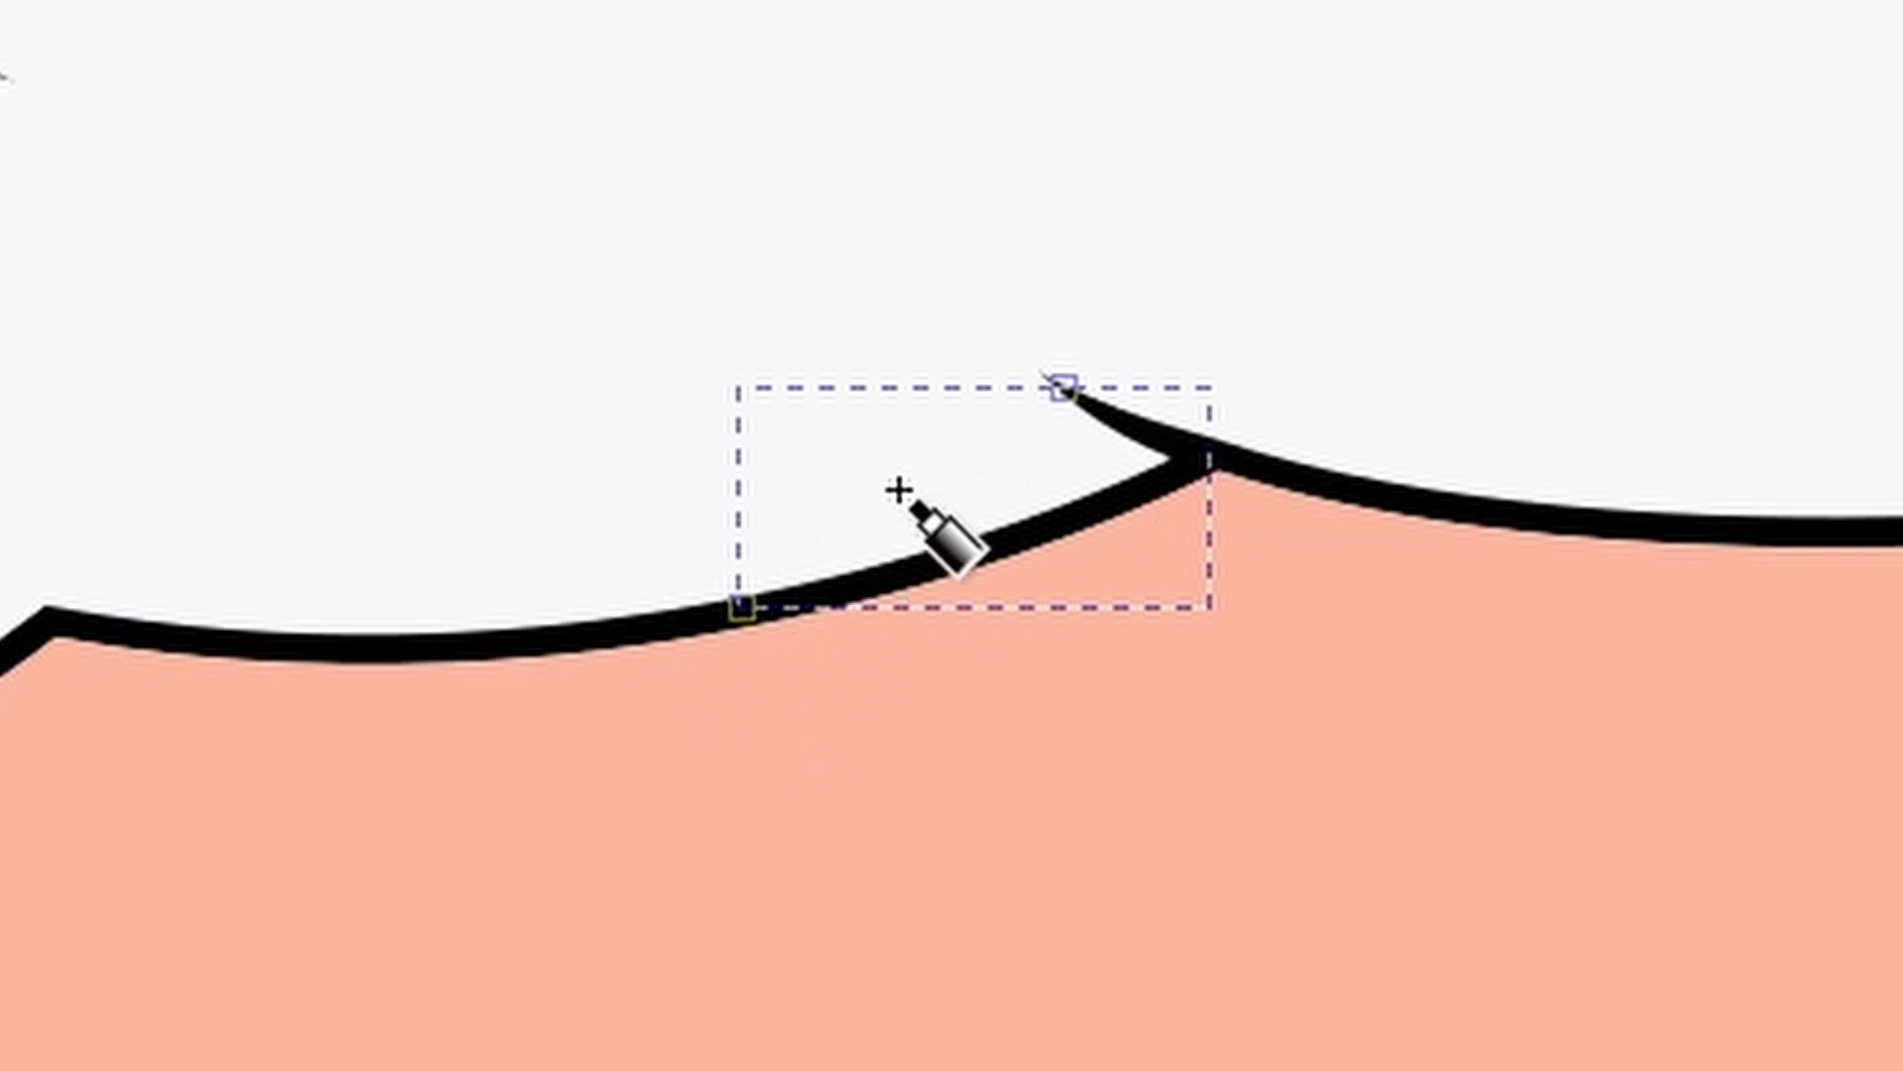
click(716, 585)
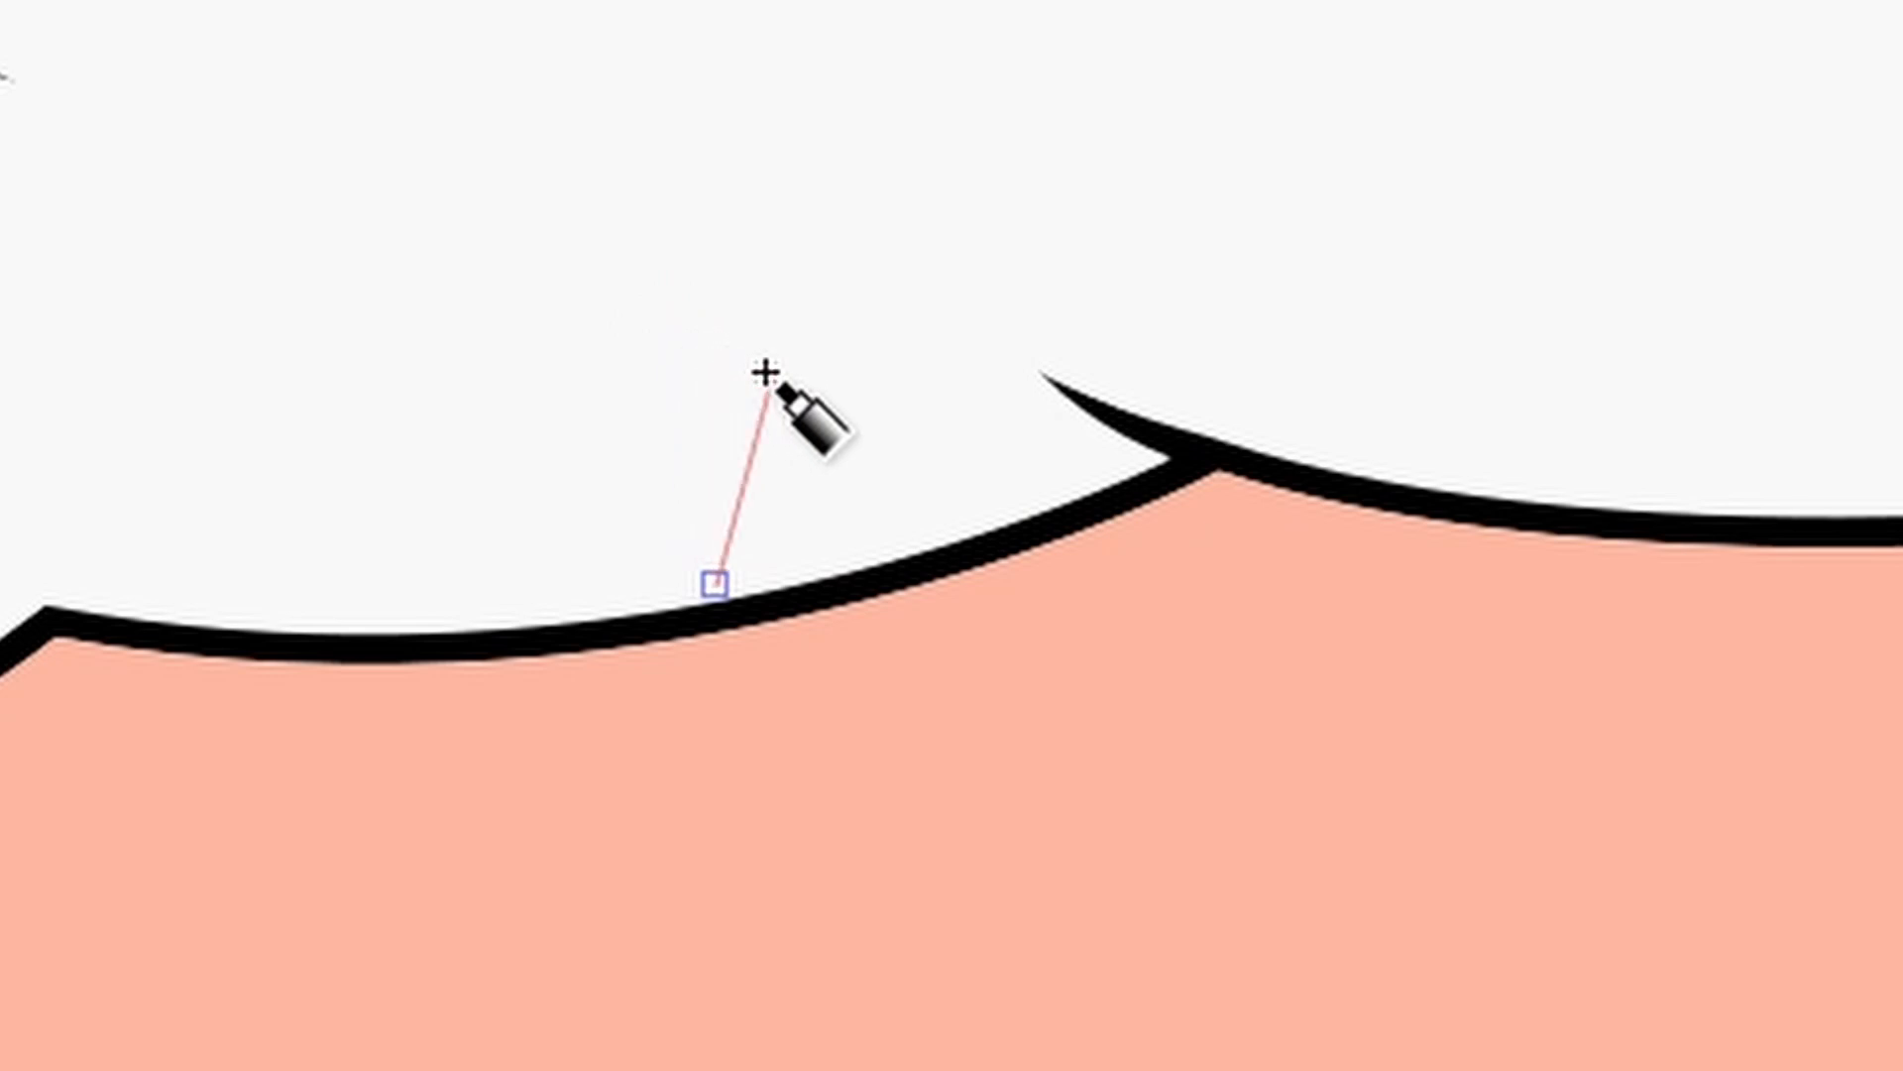
key(Escape)
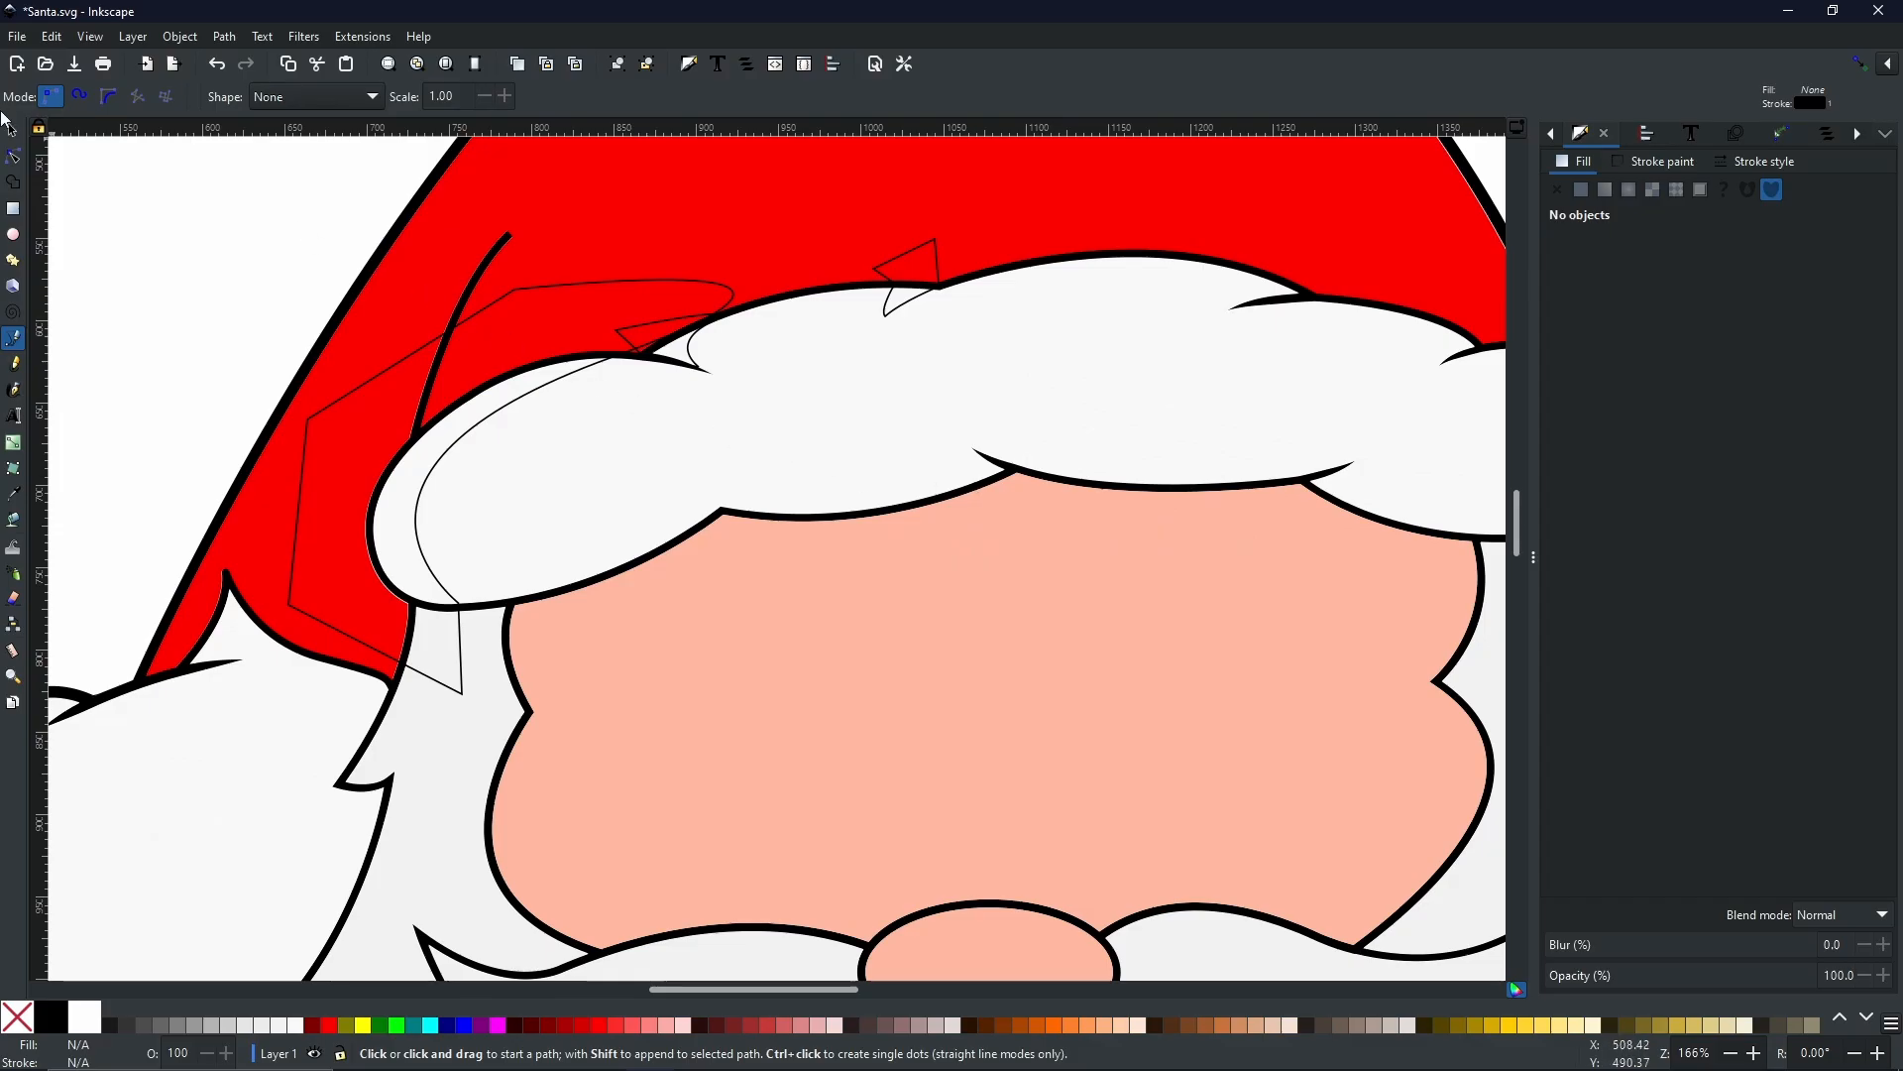
- Reselect the open path at the brim's lower fold and close it with a curved segment between its two end nodes
click(13, 154)
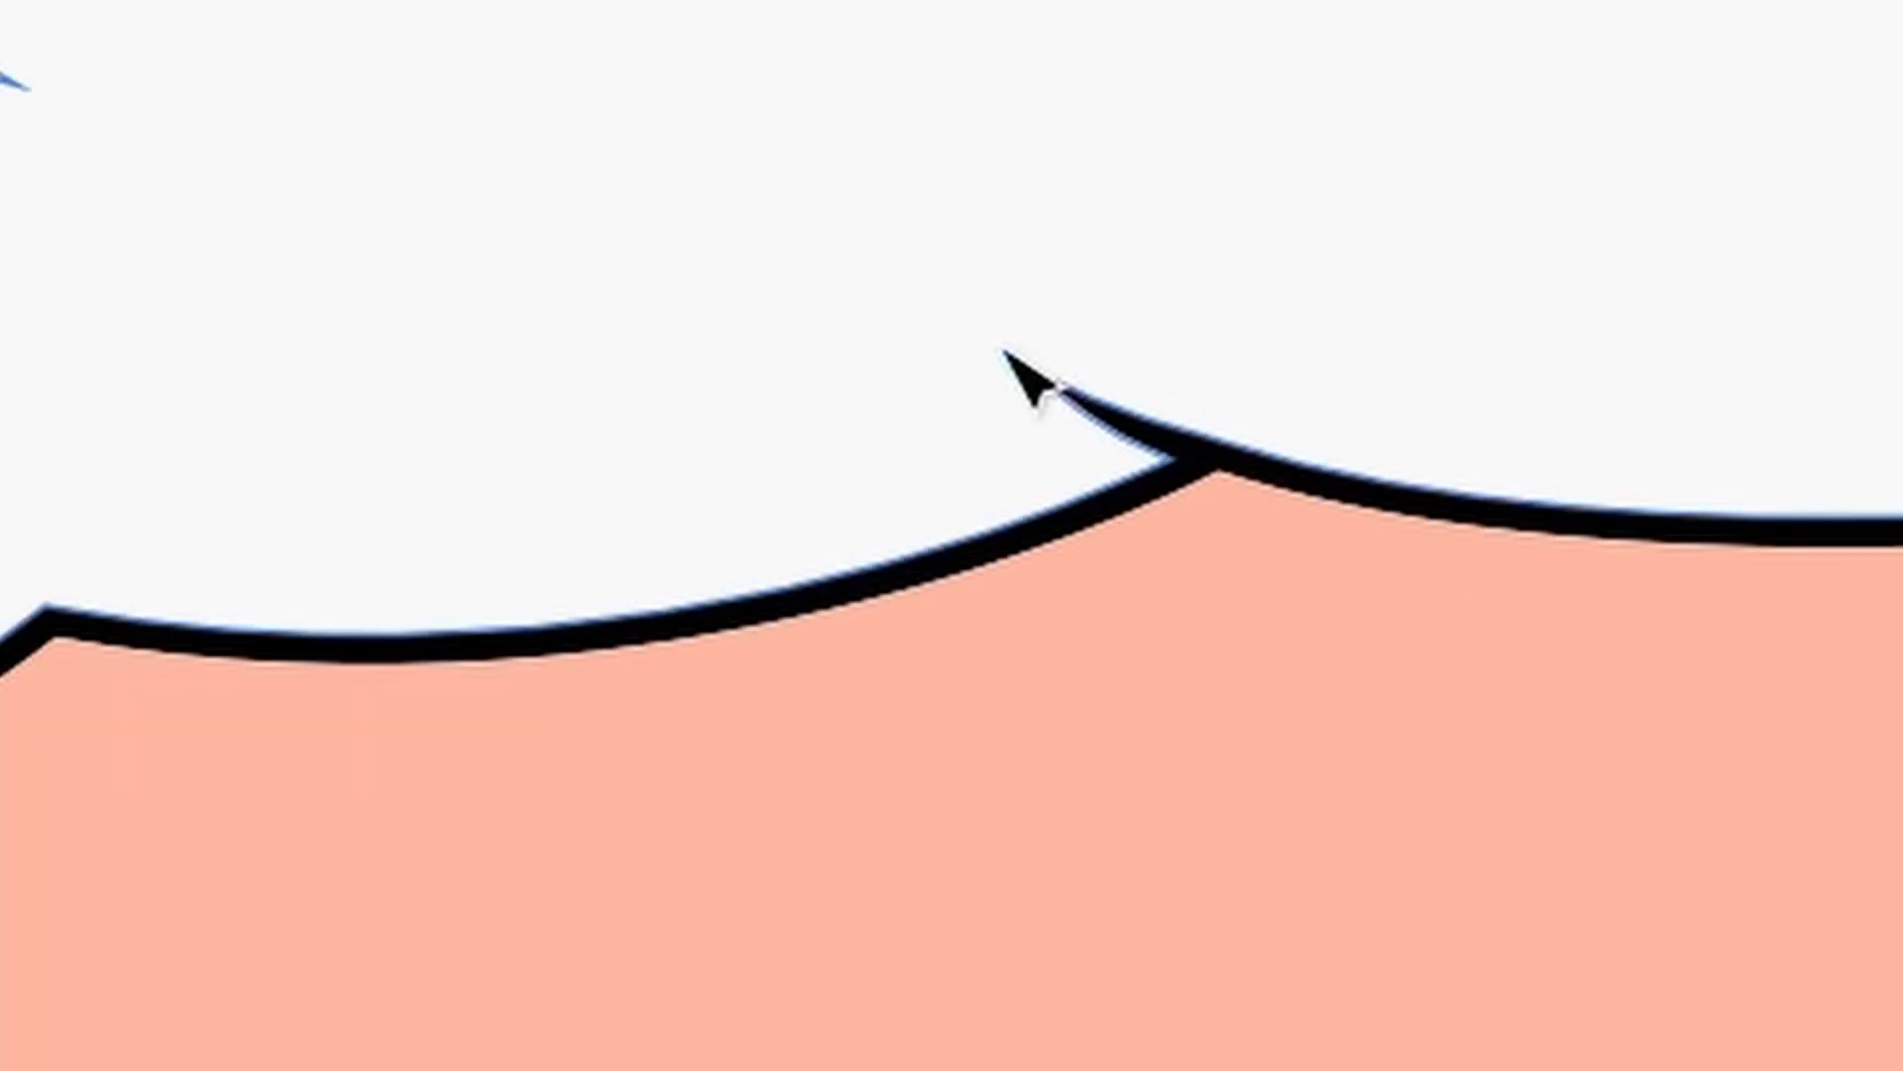
click(870, 575)
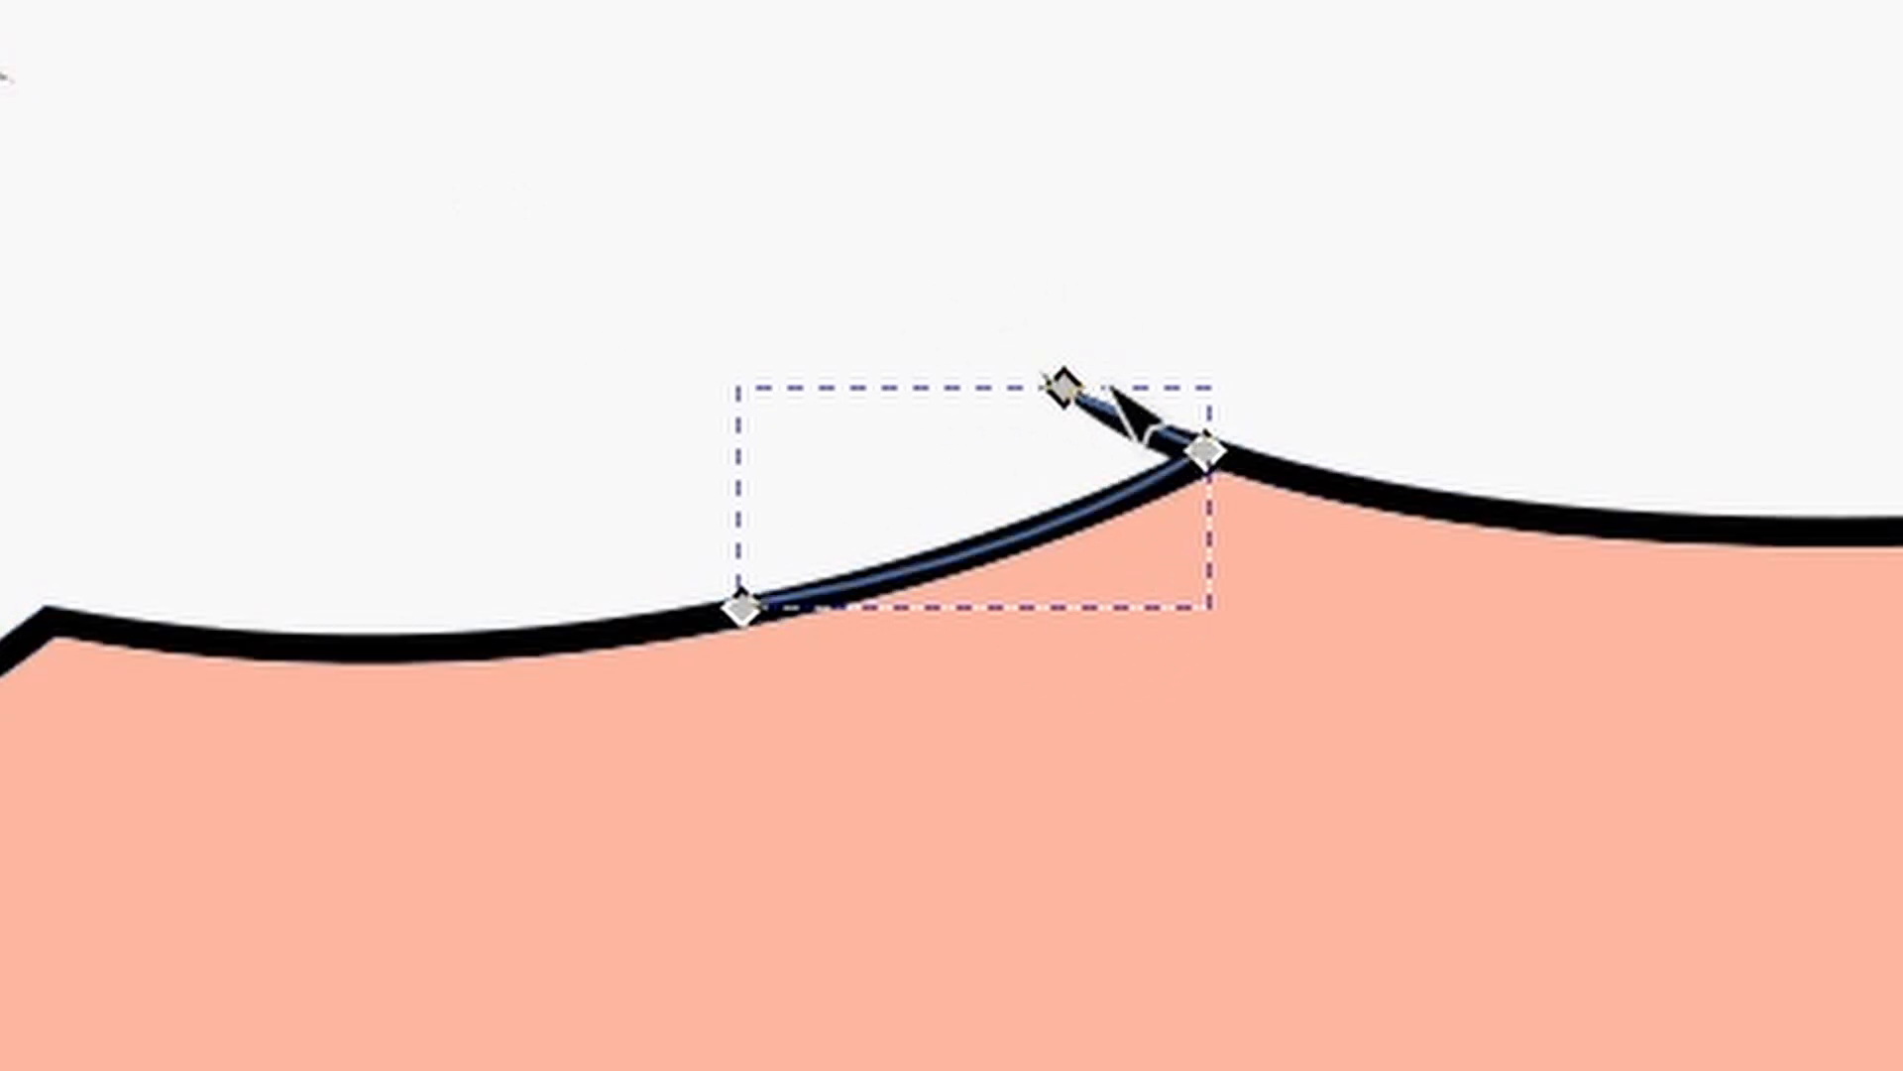
key(s)
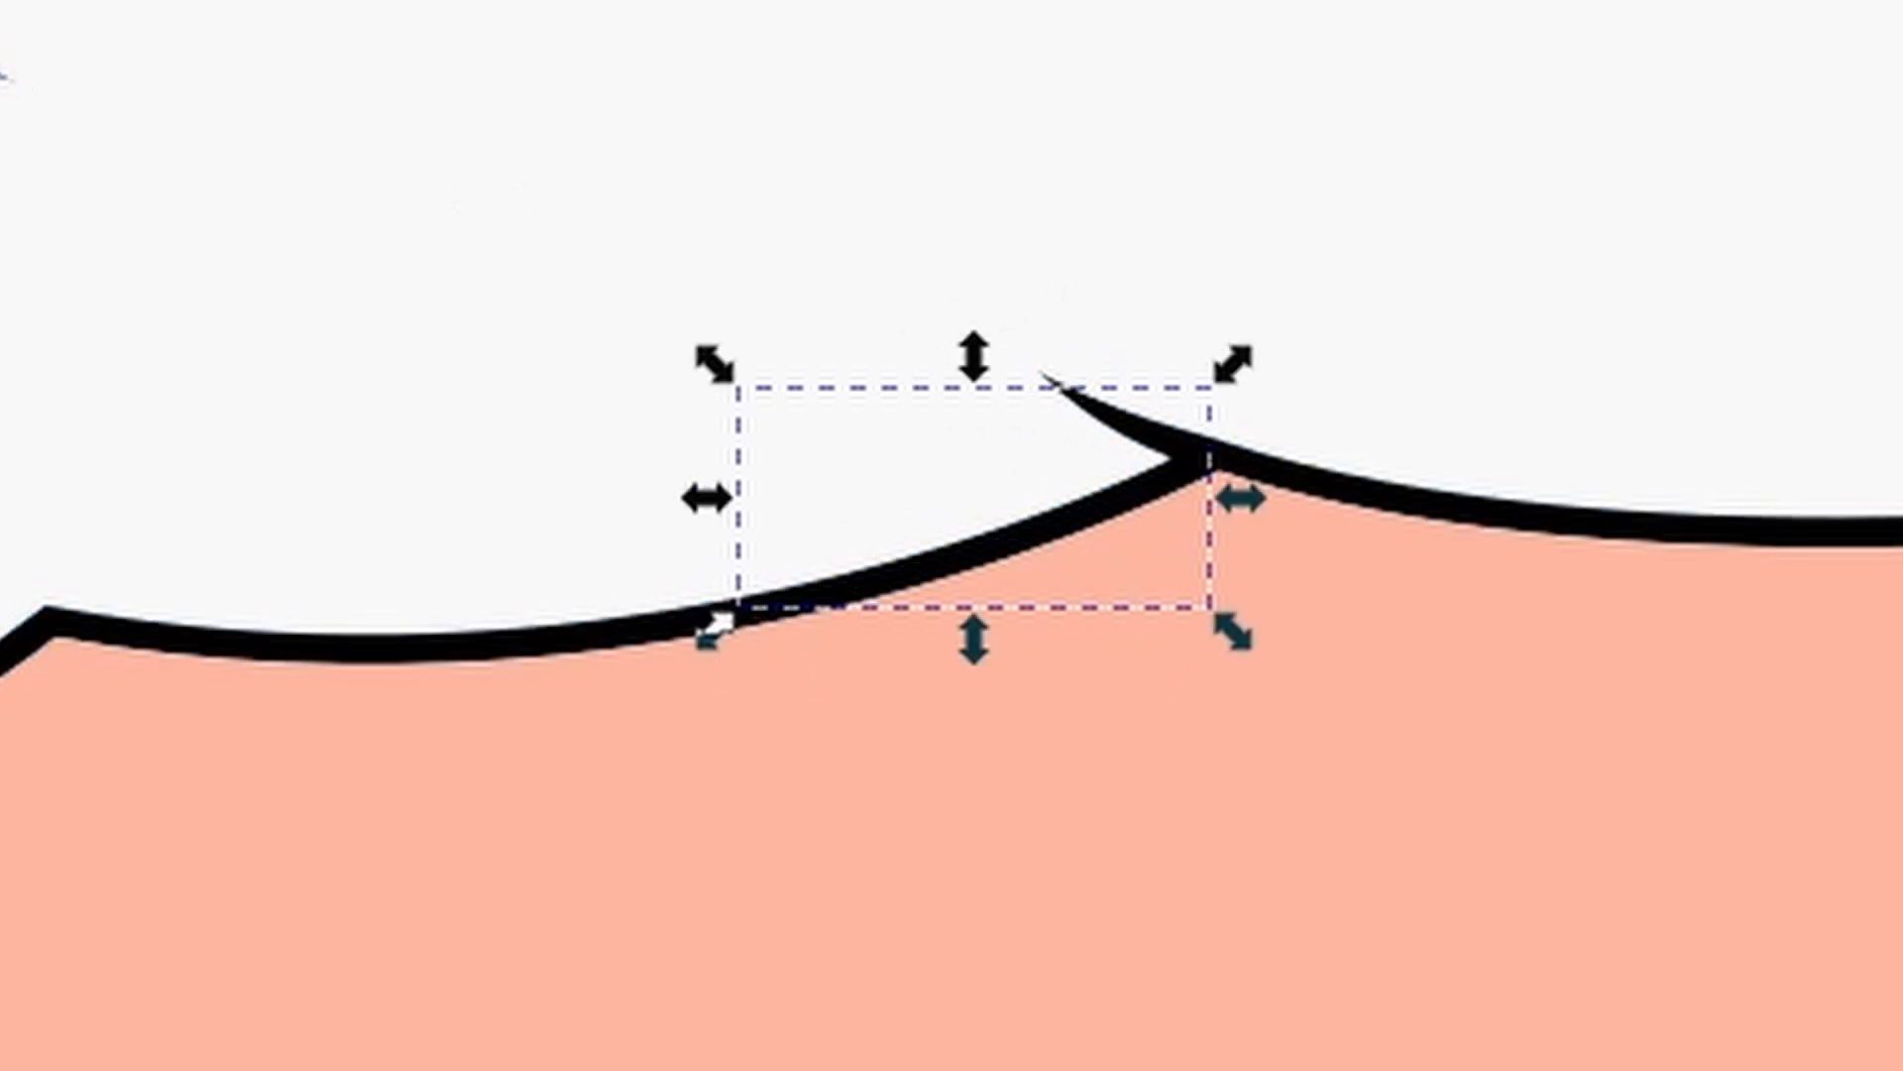
key(g)
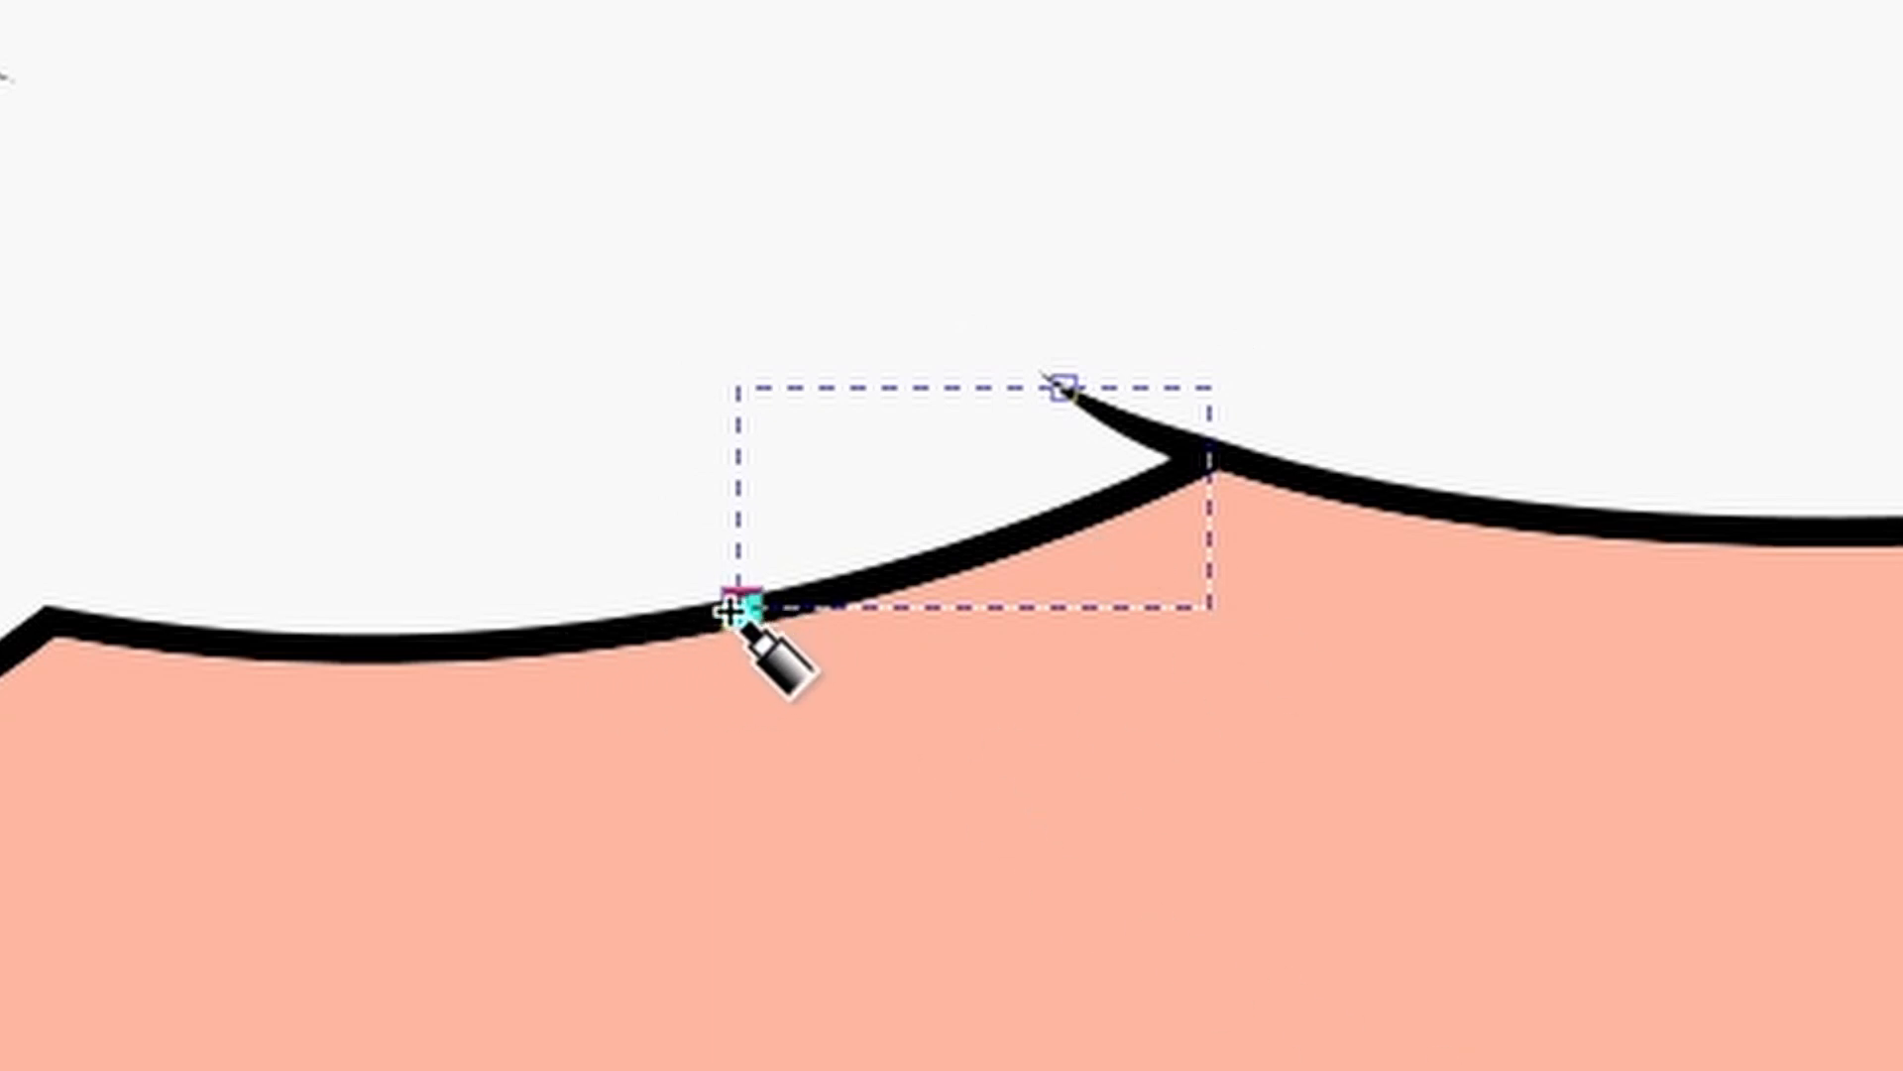
drag(731, 611, 748, 496)
drag(1063, 388, 1011, 318)
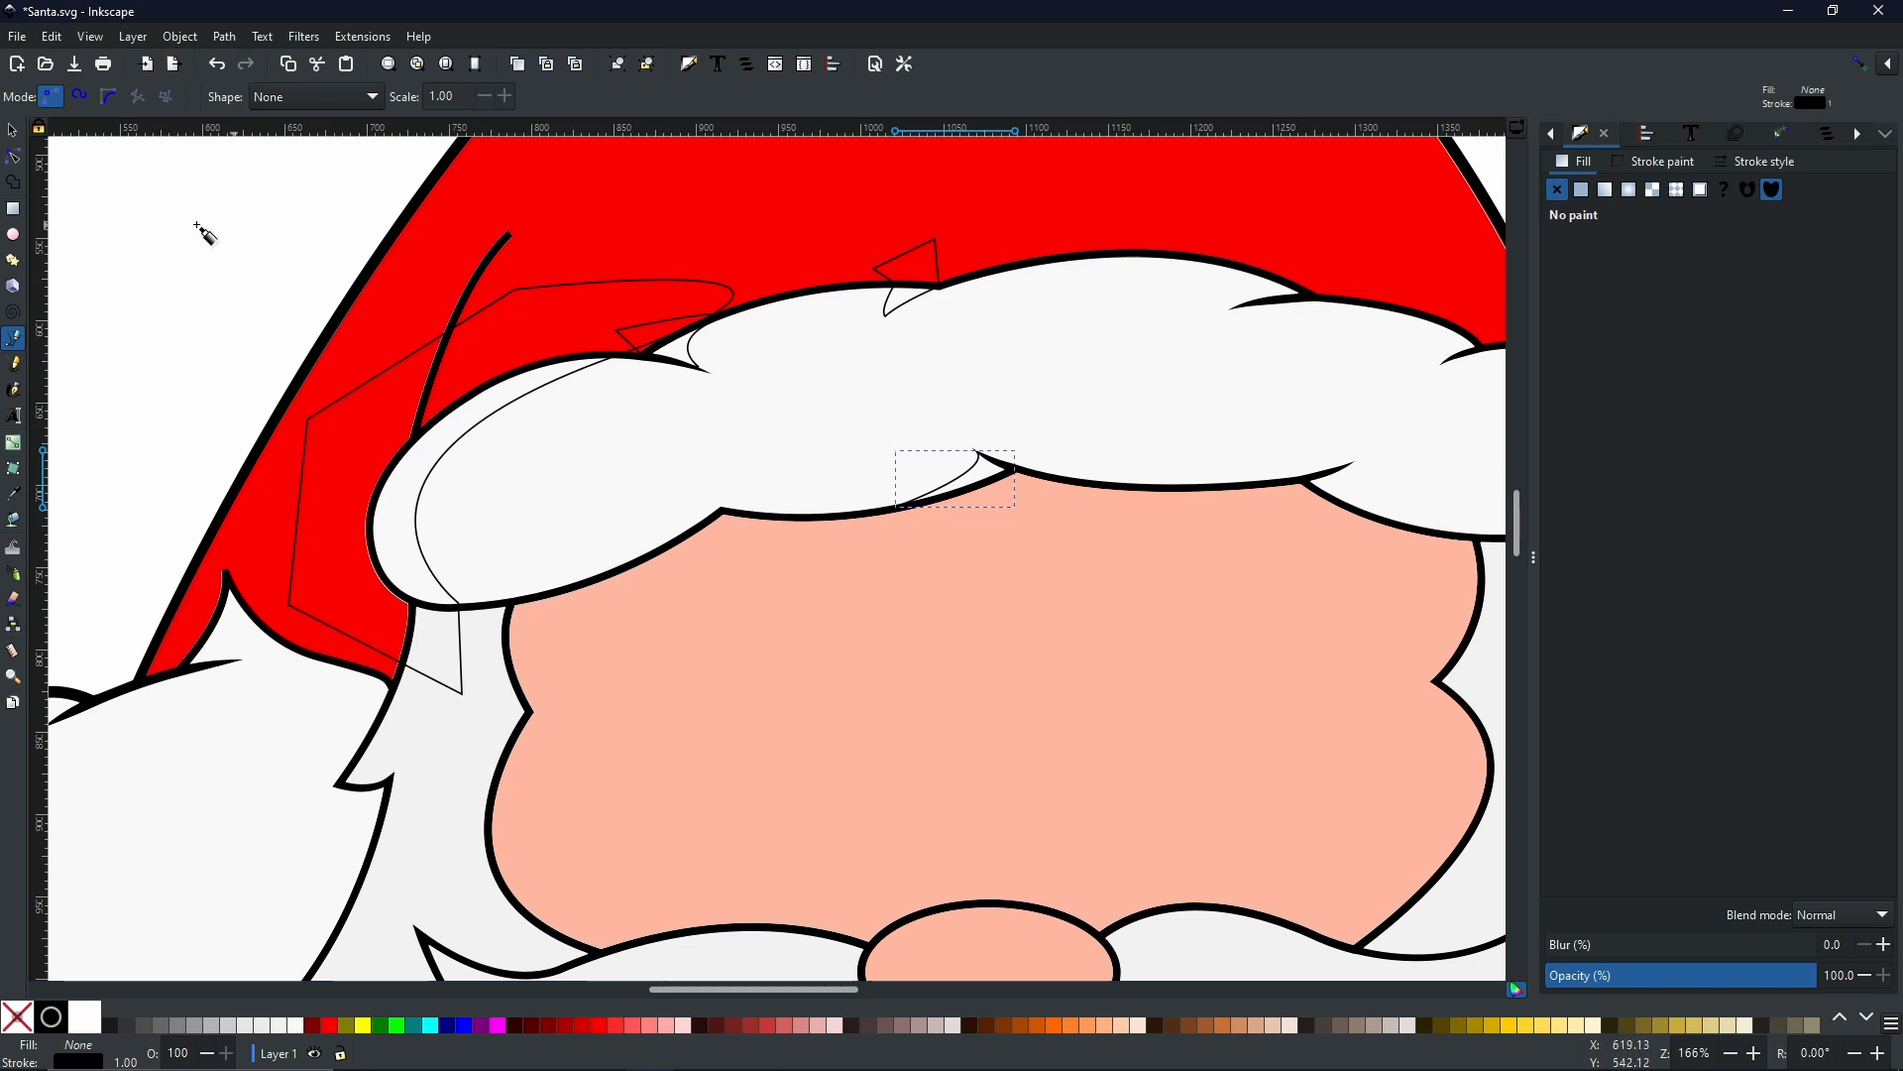
- Duplicate the fur brim fill and intersect the copy with the large shadow shape at its left end
click(14, 135)
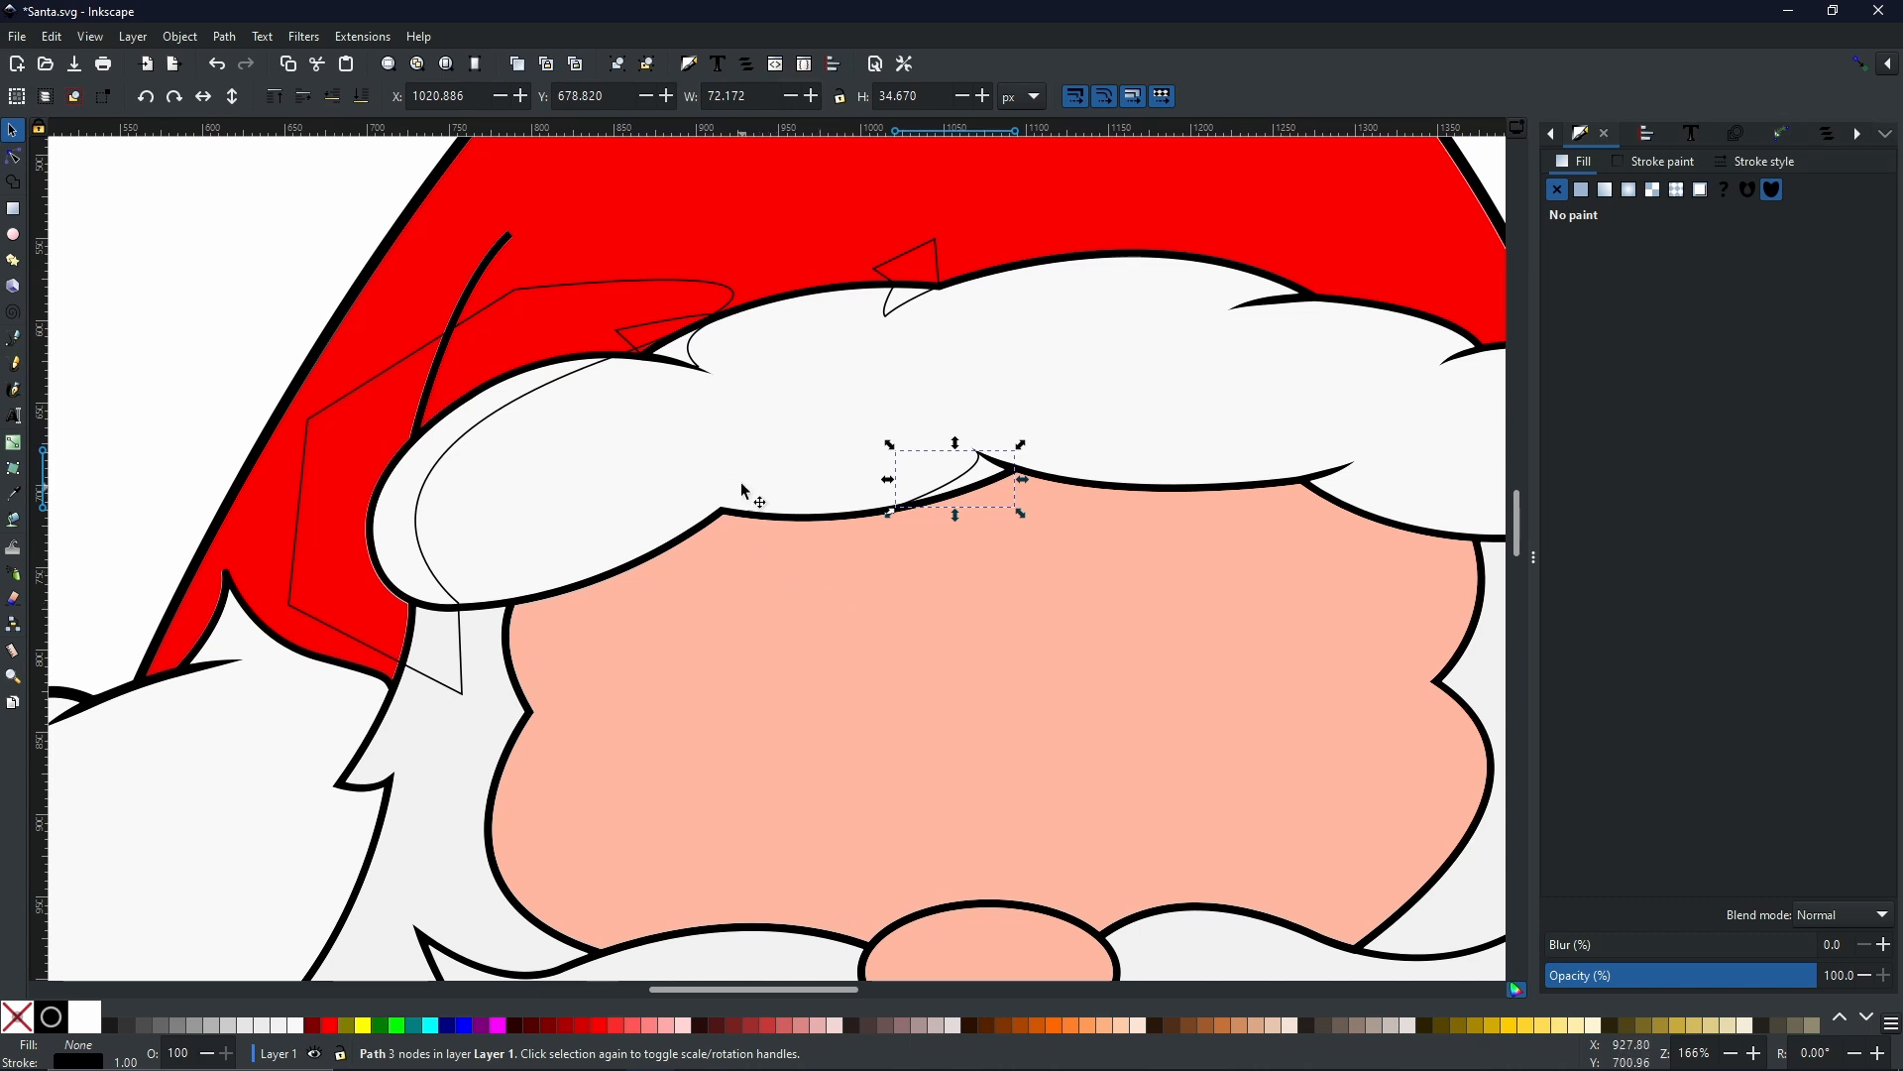
click(604, 485)
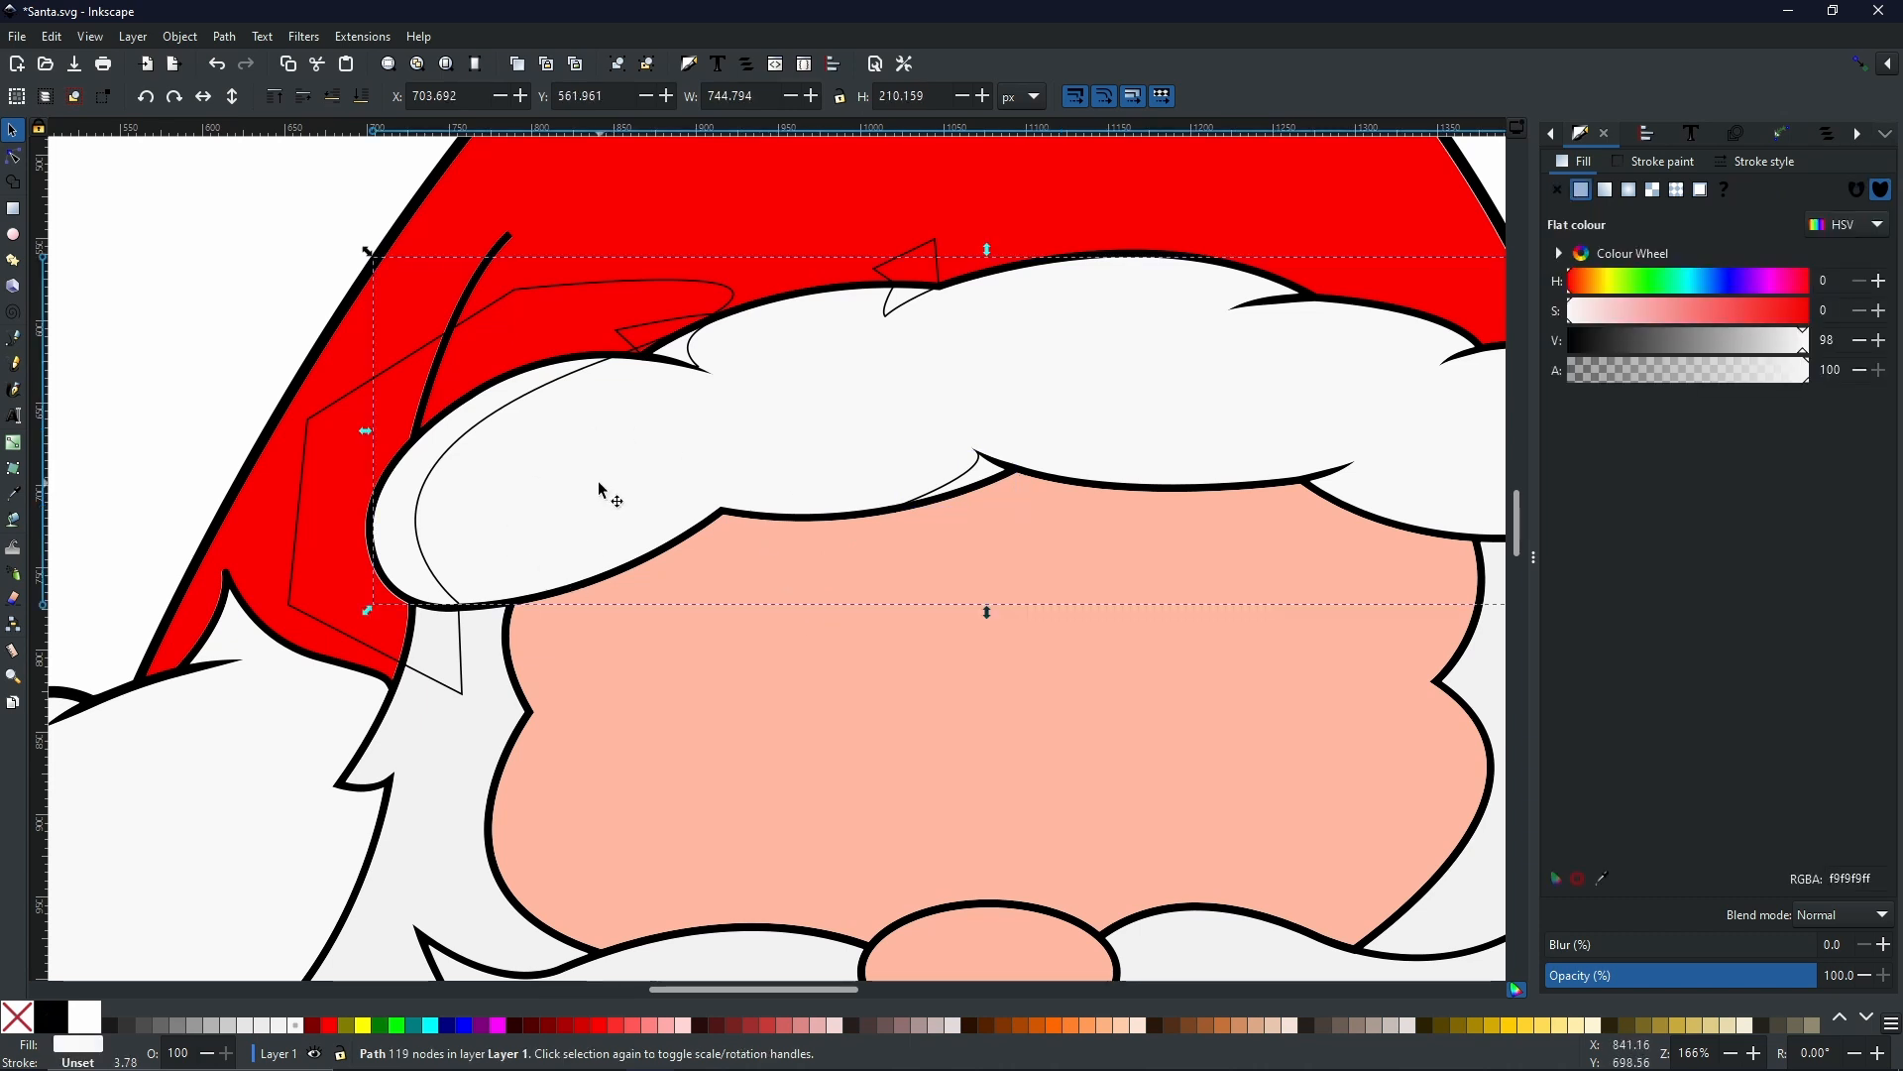
right_click(860, 439)
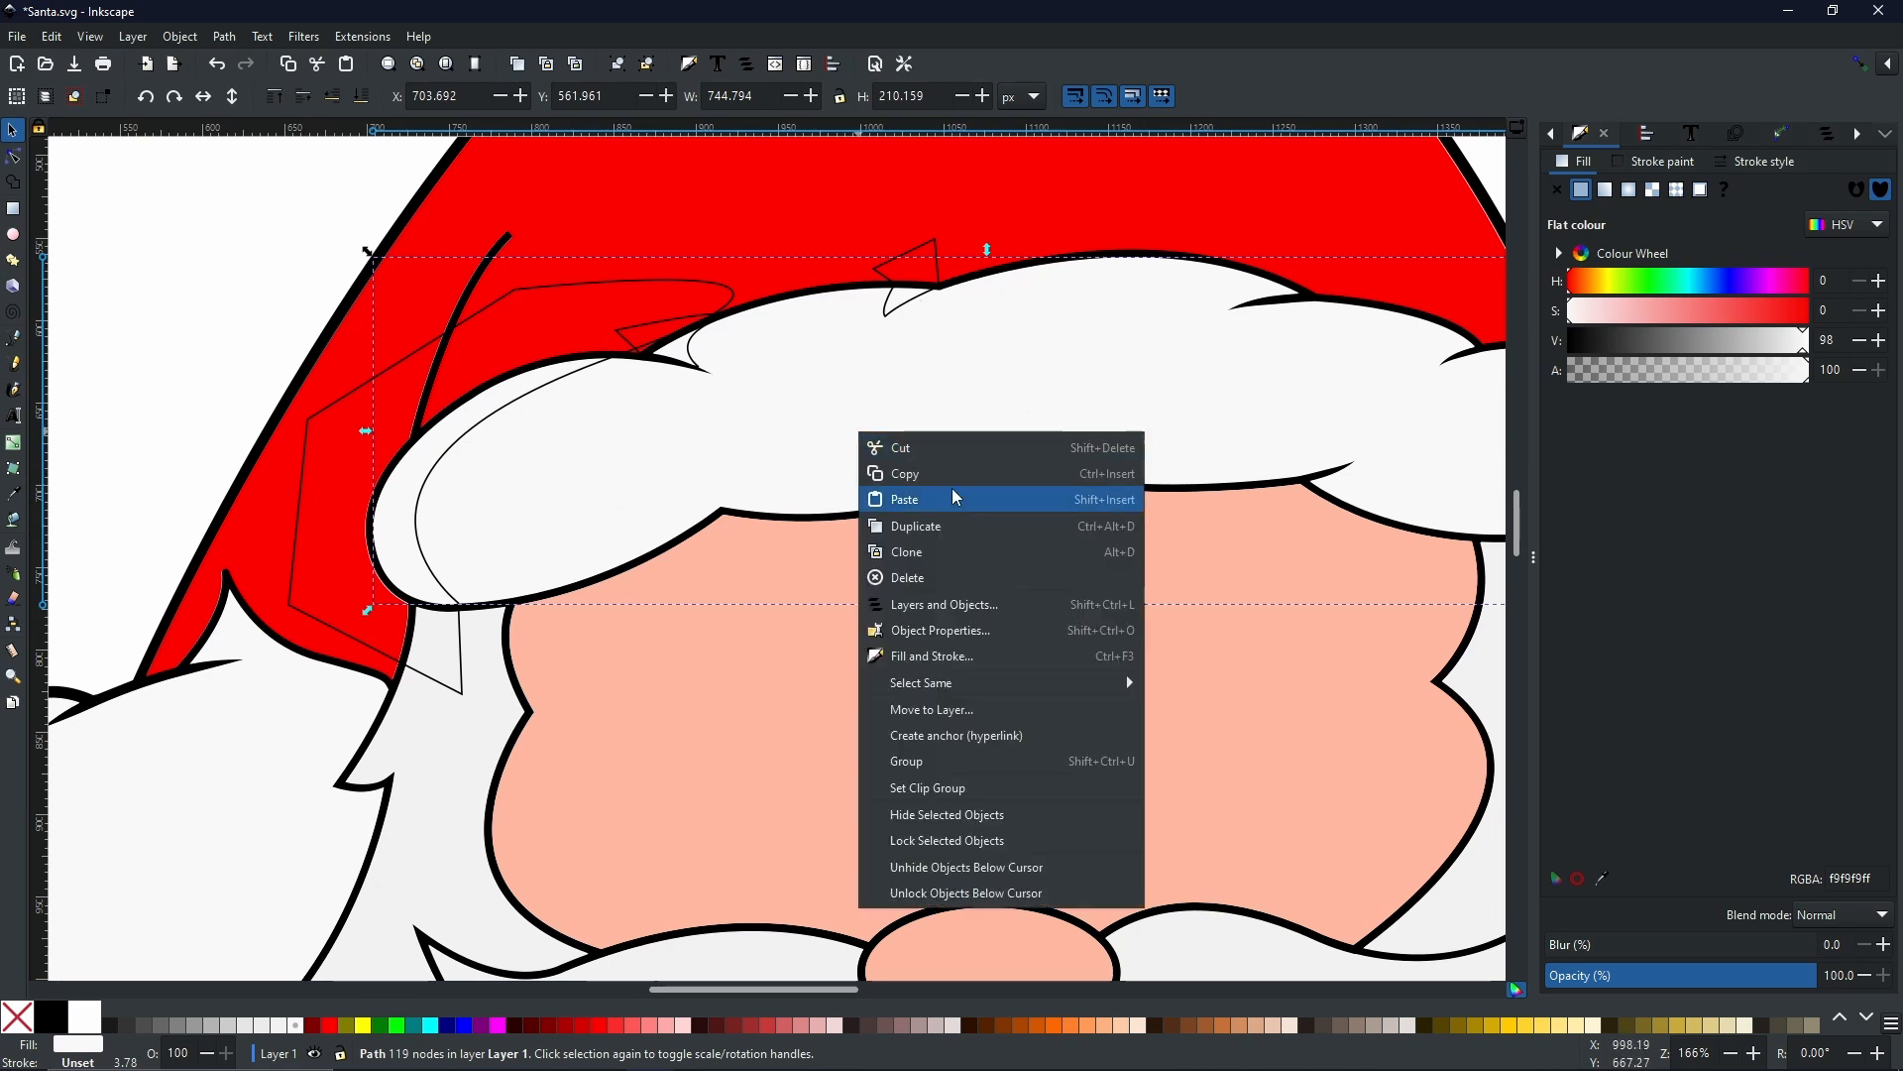
click(948, 522)
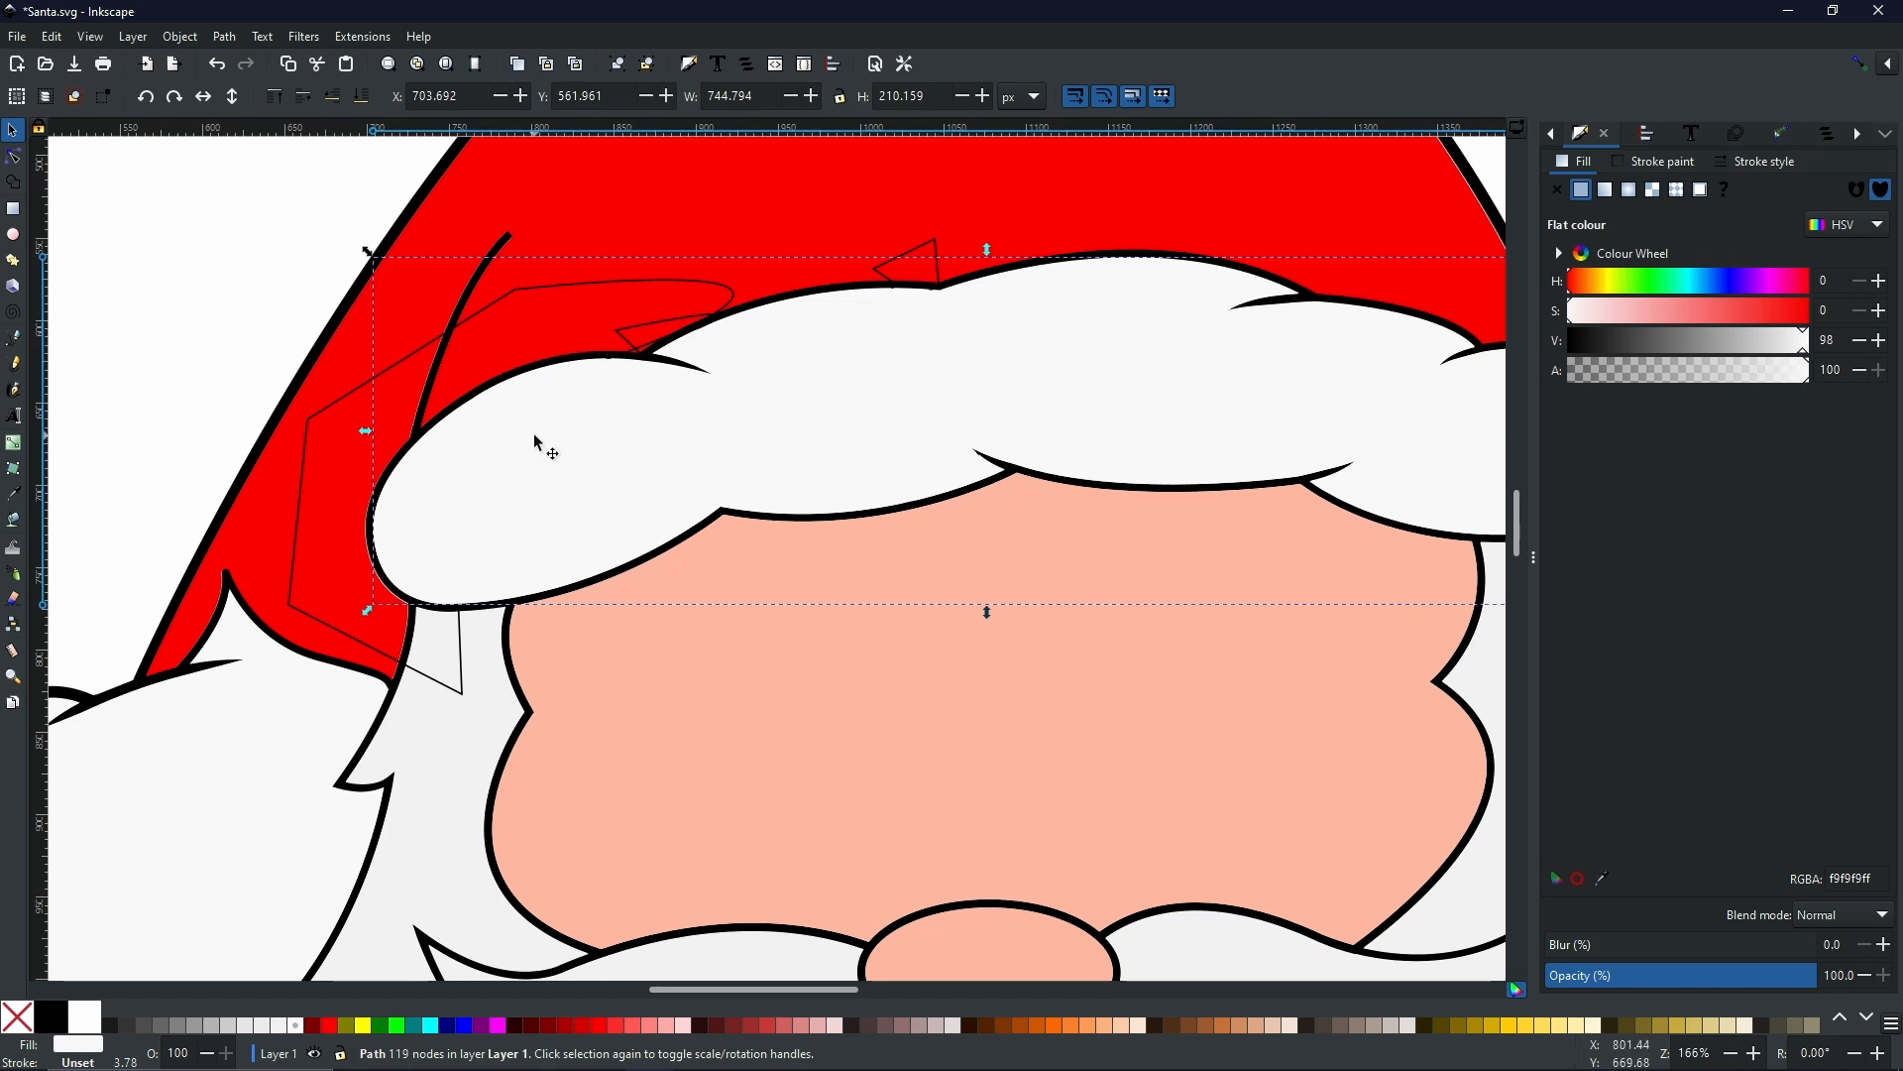
shift+click(343, 395)
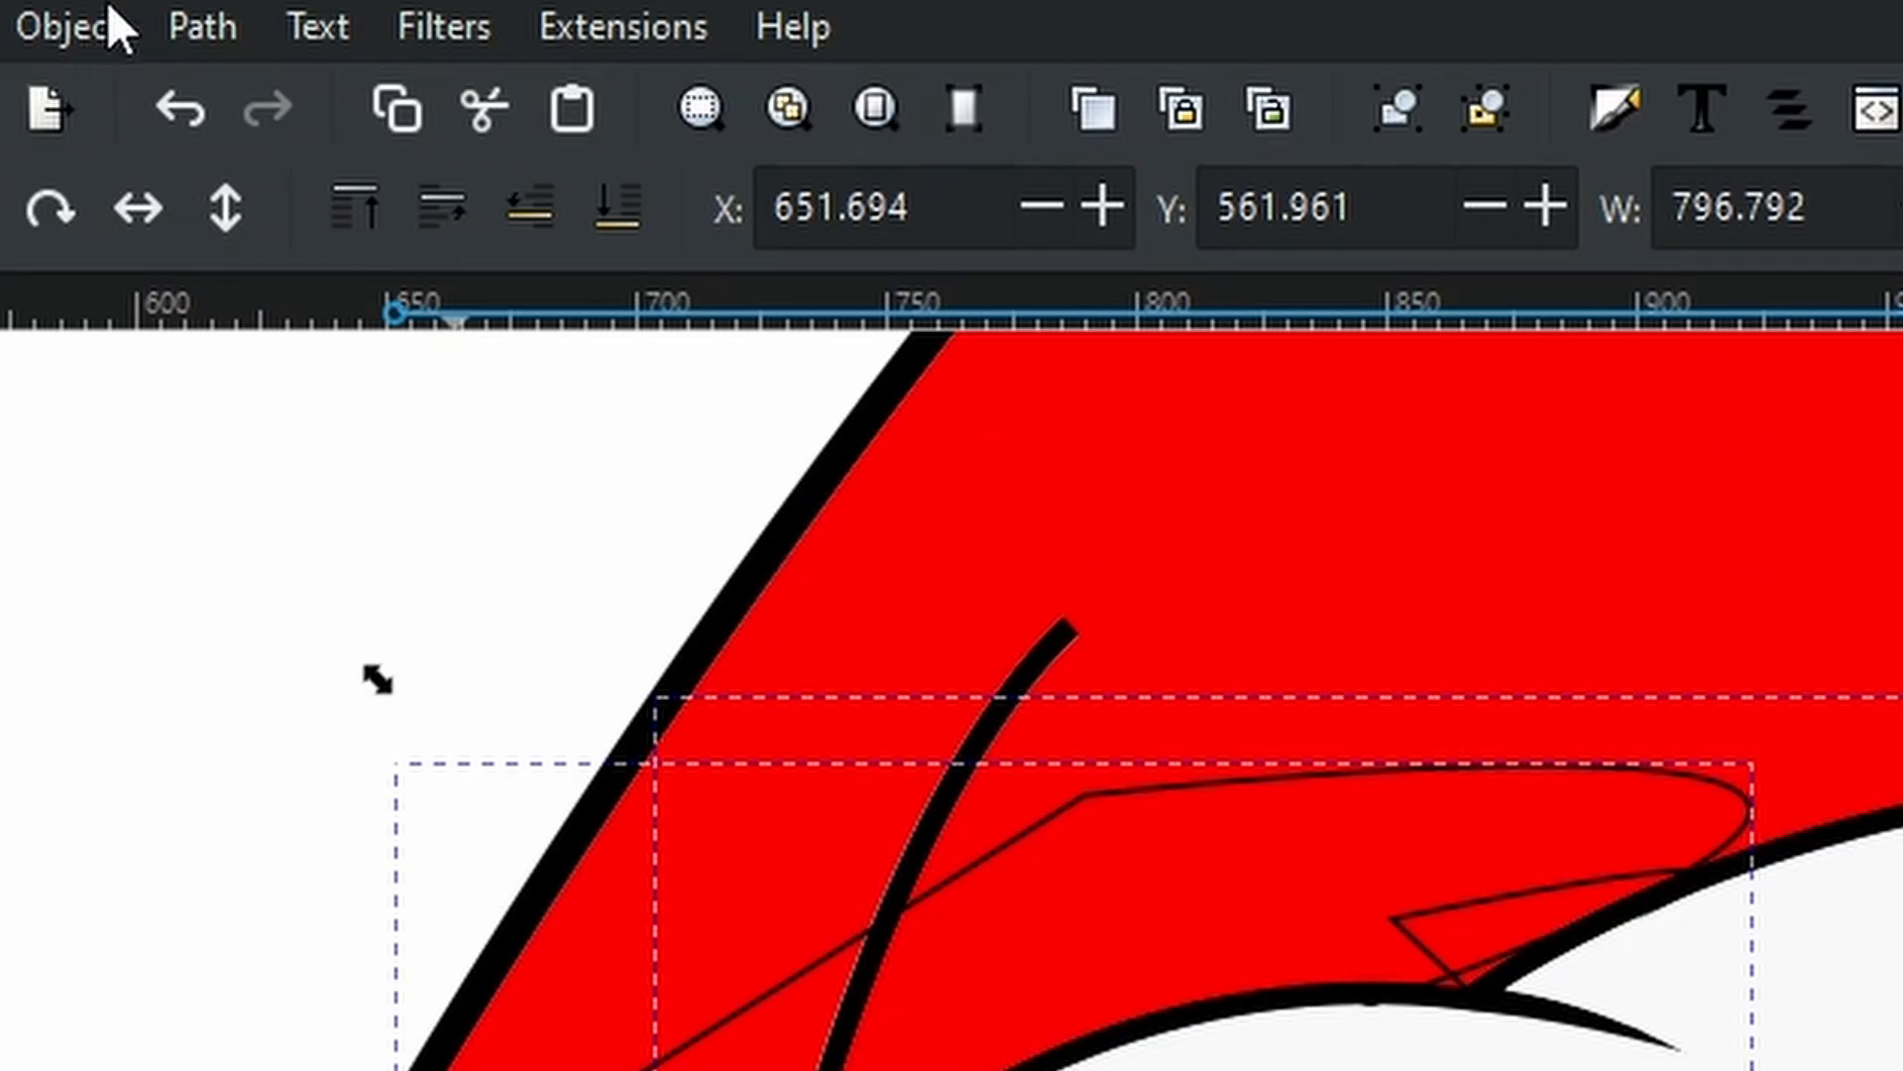
click(204, 24)
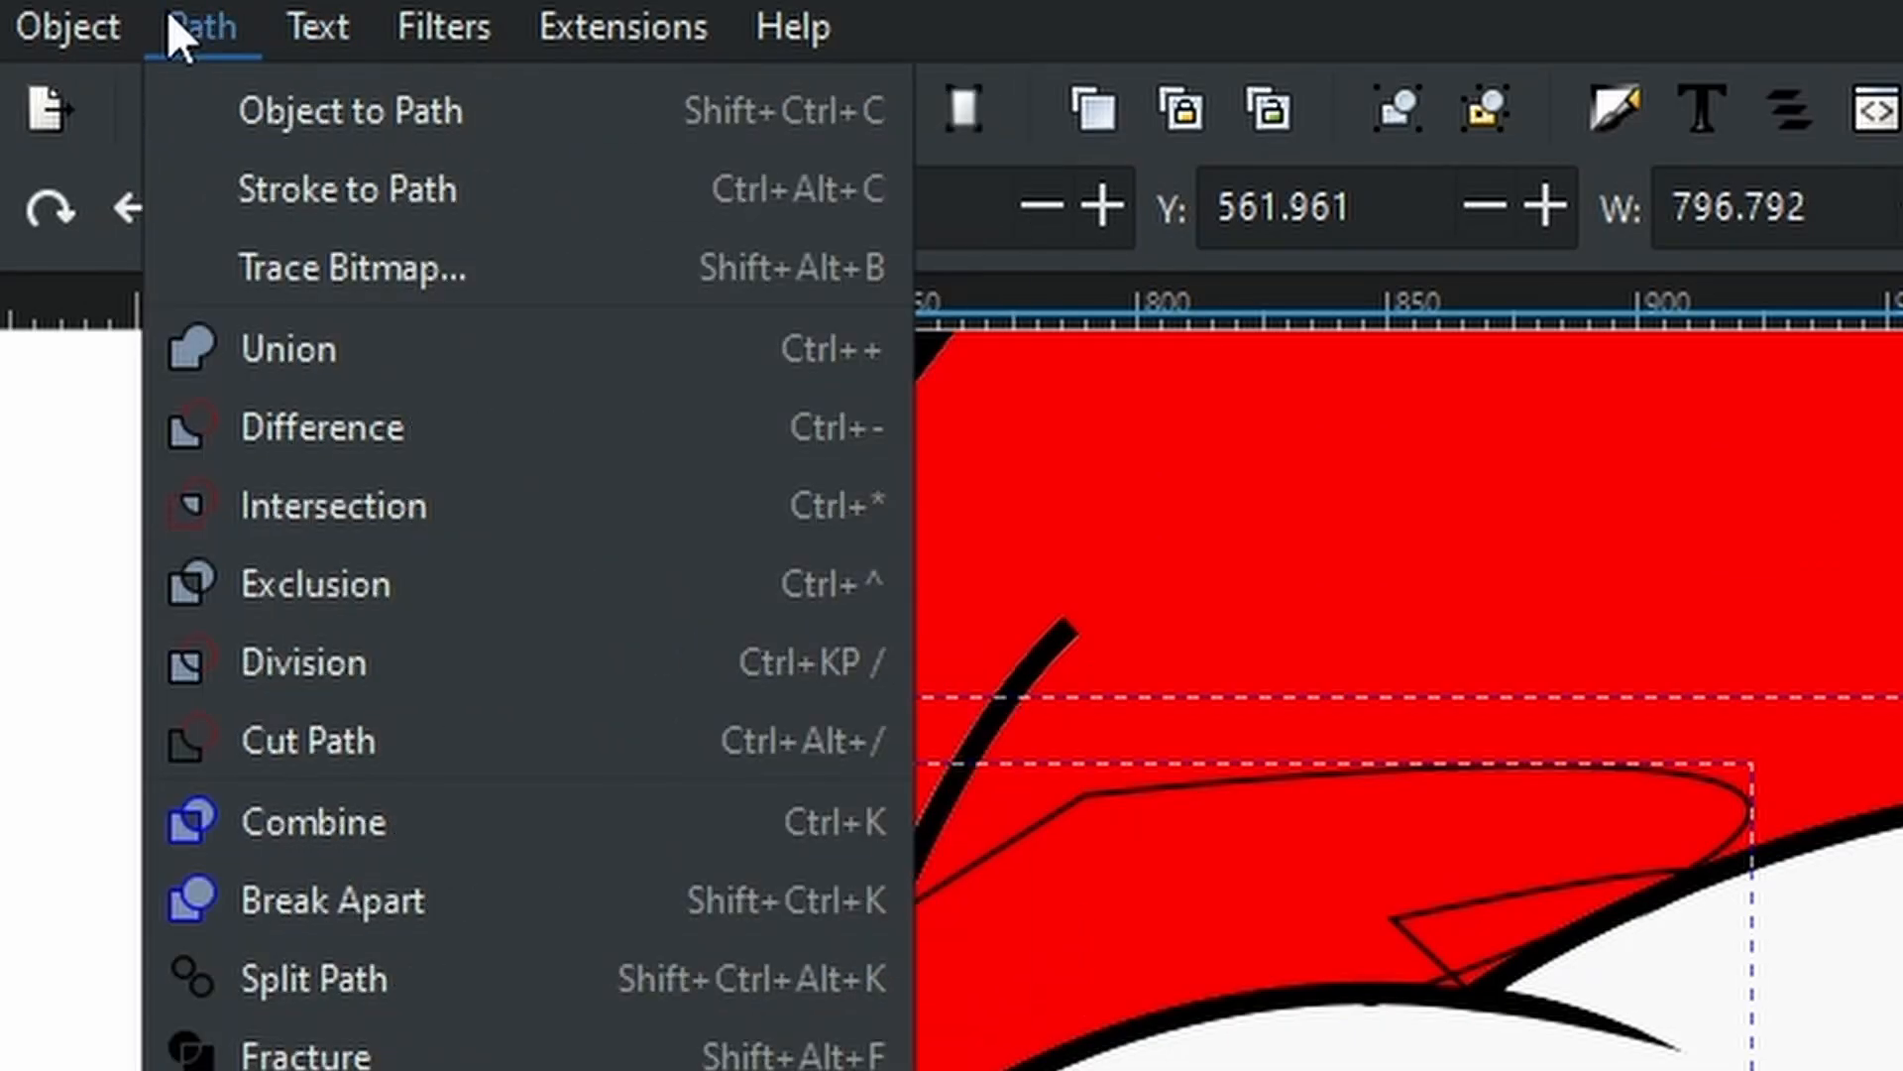
click(415, 510)
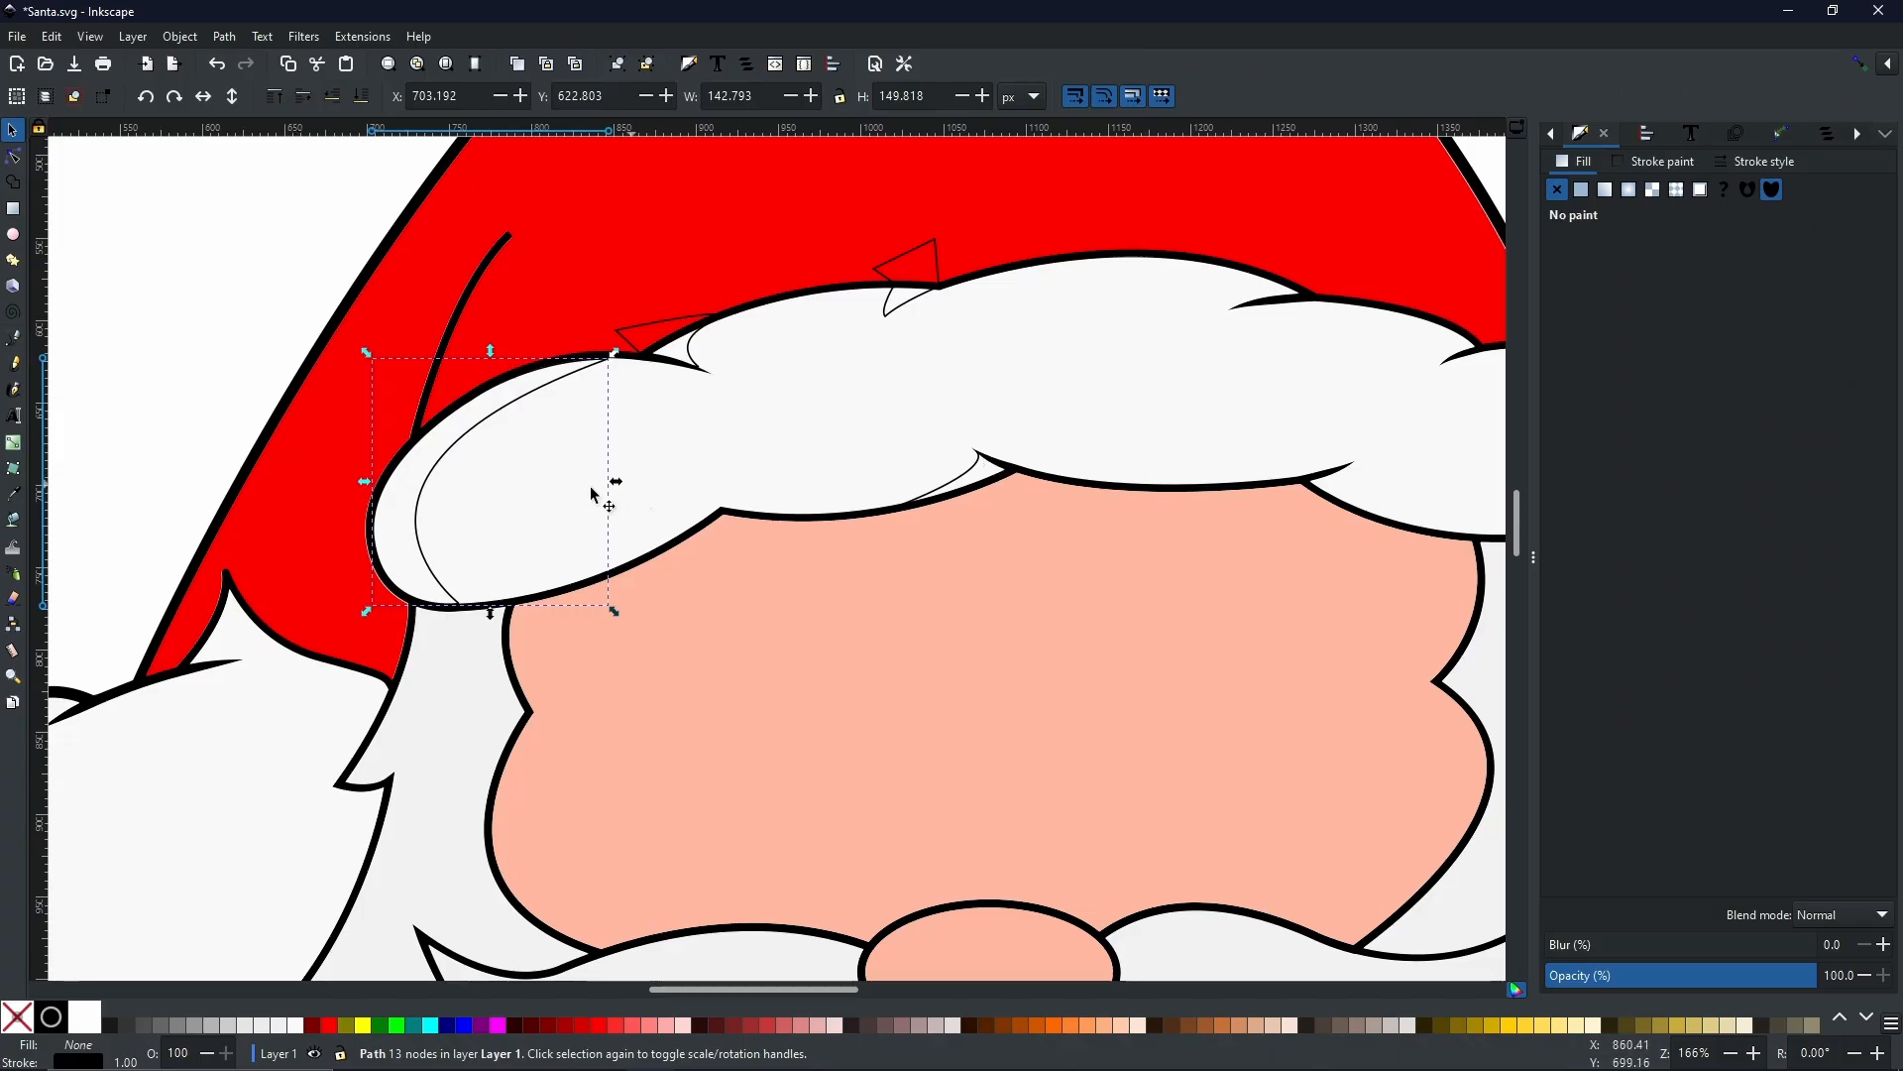
- Remove the stroke from the brim's left-end shadow piece and fill it with 30% grey
drag(433, 480, 522, 575)
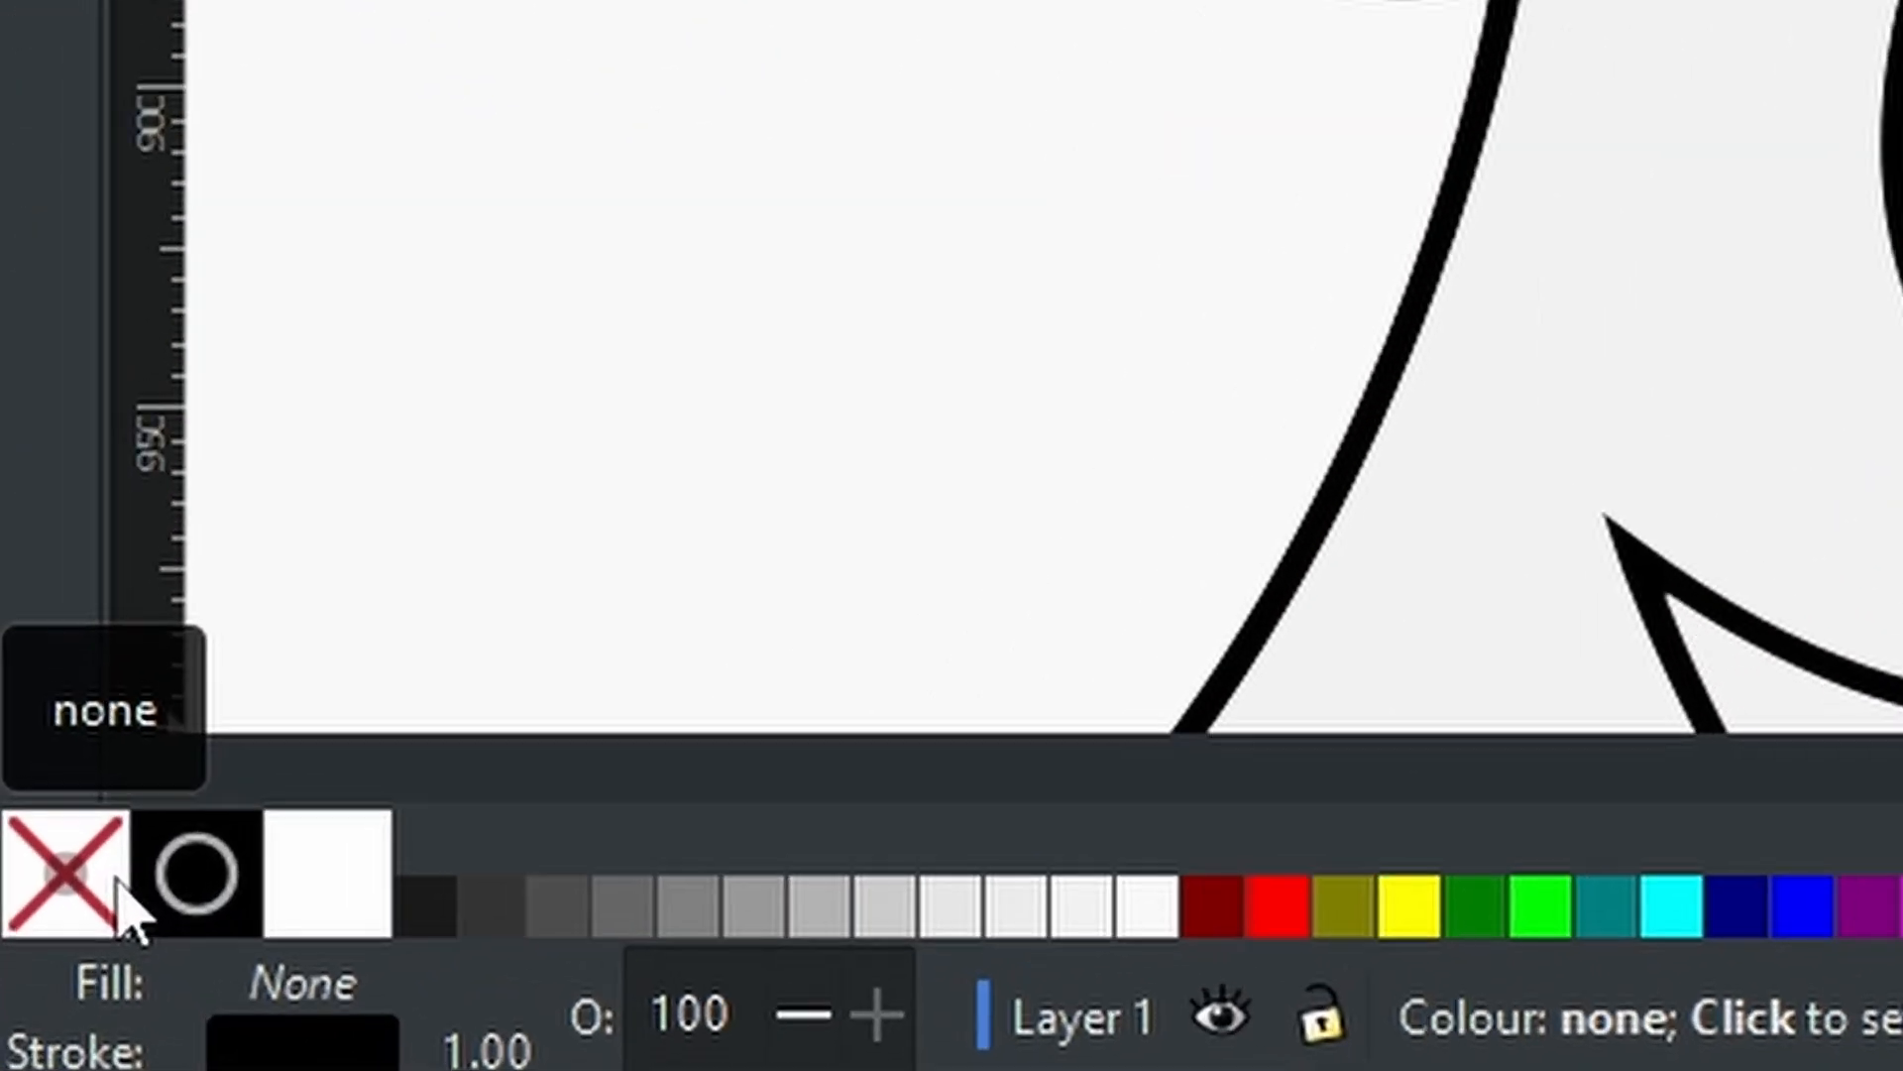
shift+click(69, 874)
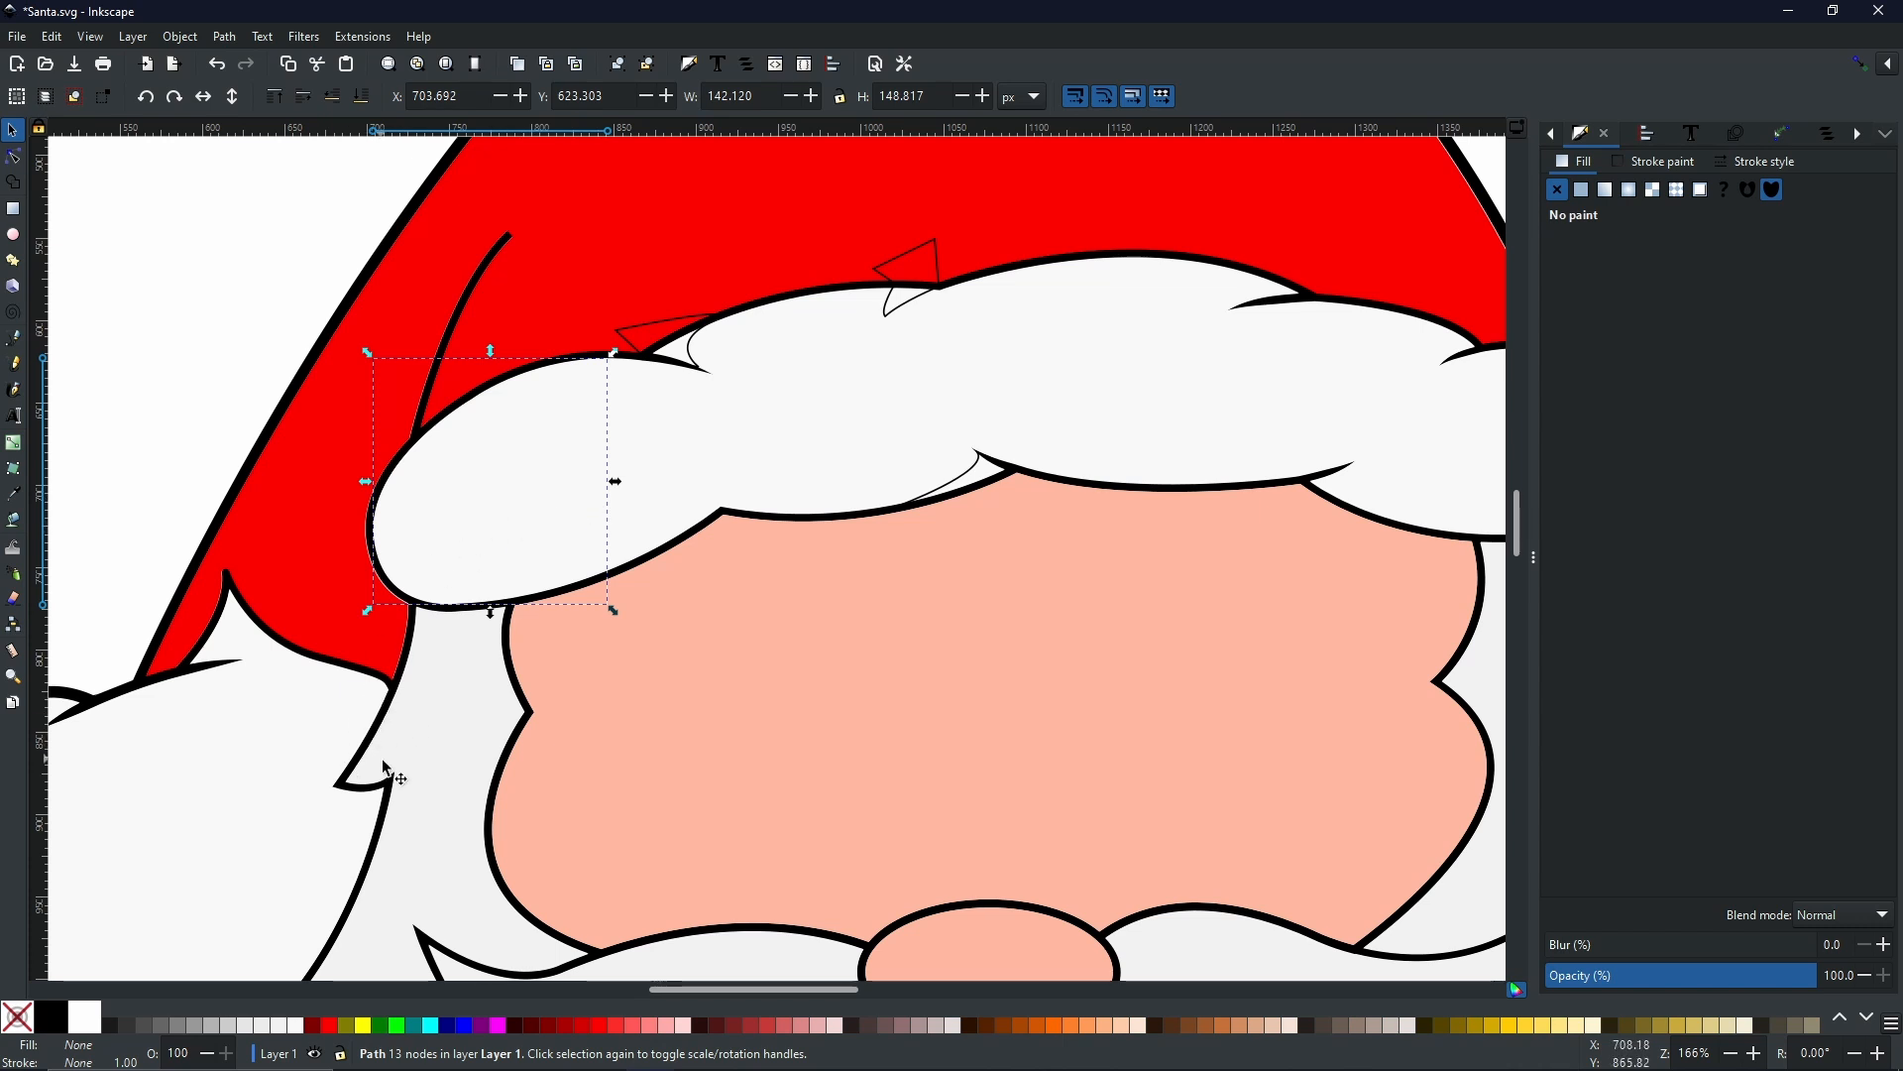
click(247, 1026)
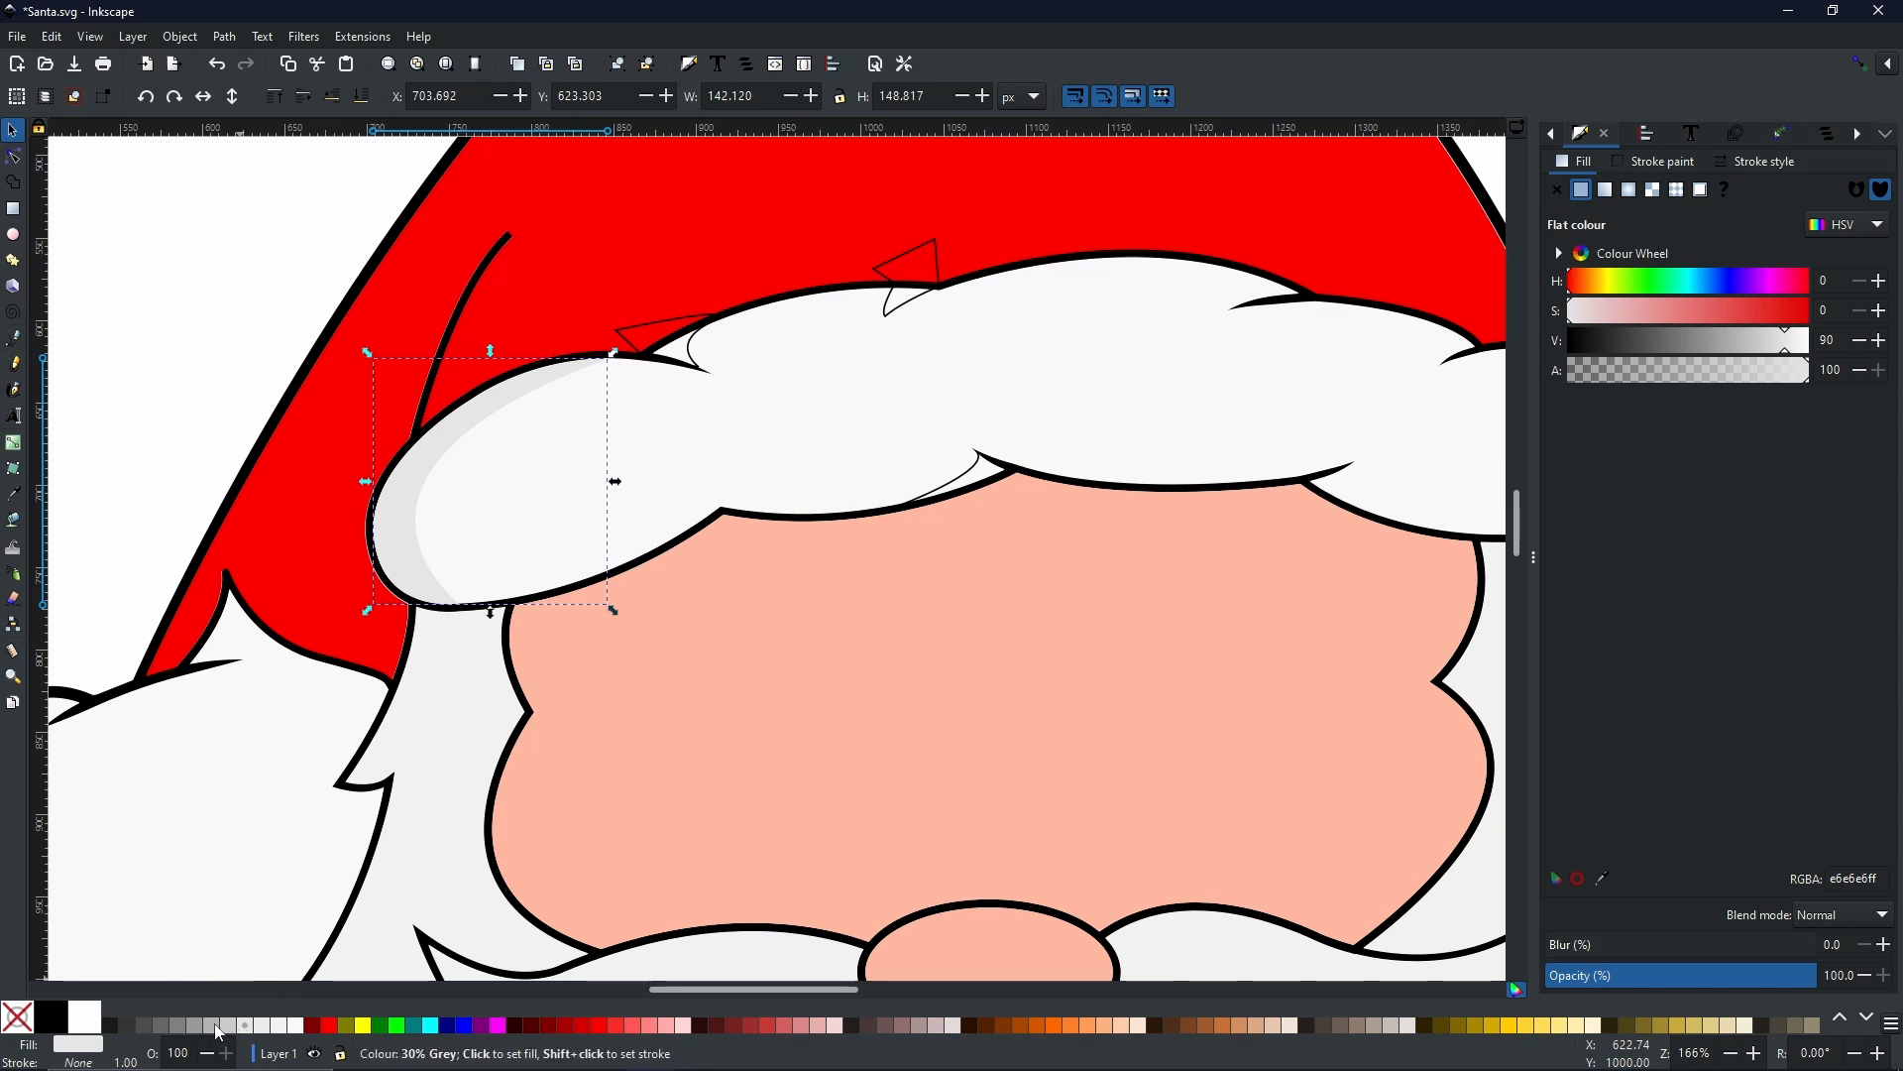
click(220, 1025)
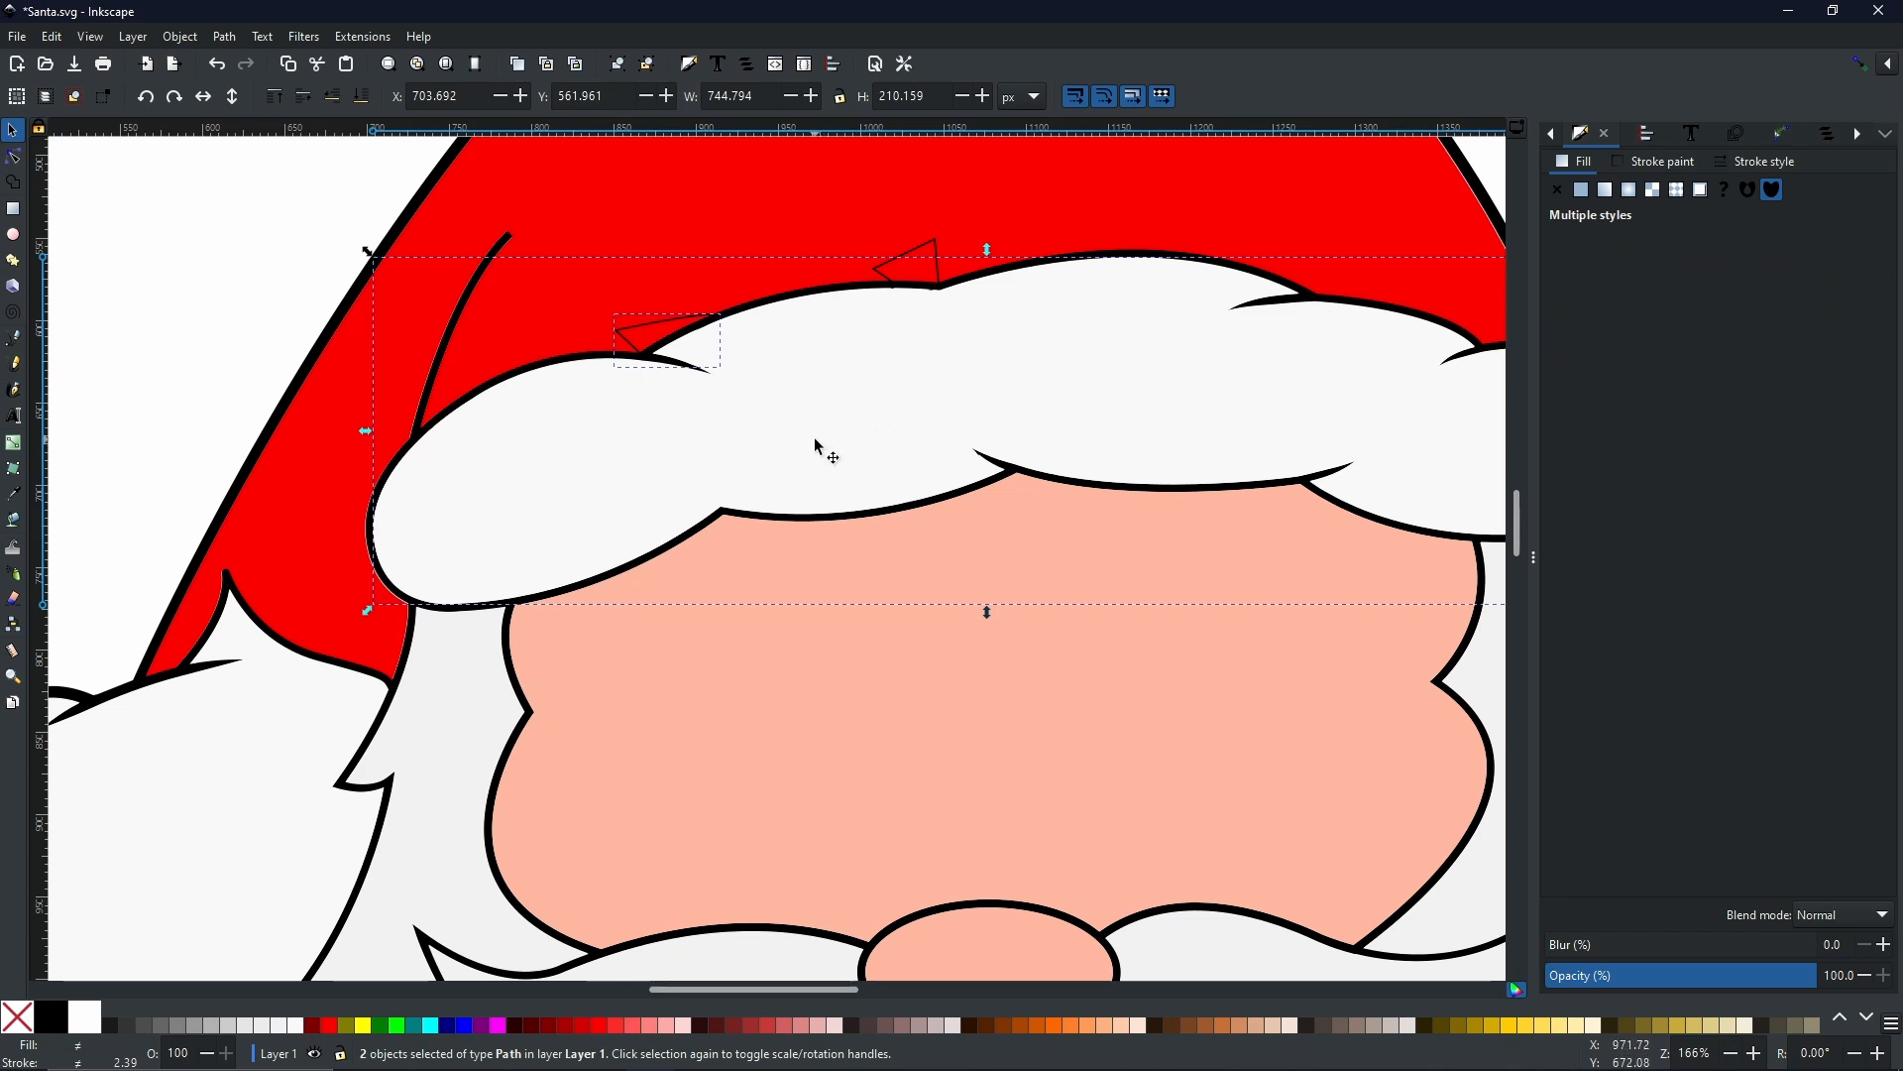
- Undo the premature duplicate of the brim fill and merge the three small fold shadow shapes into one path with Union
key(ctrl+z)
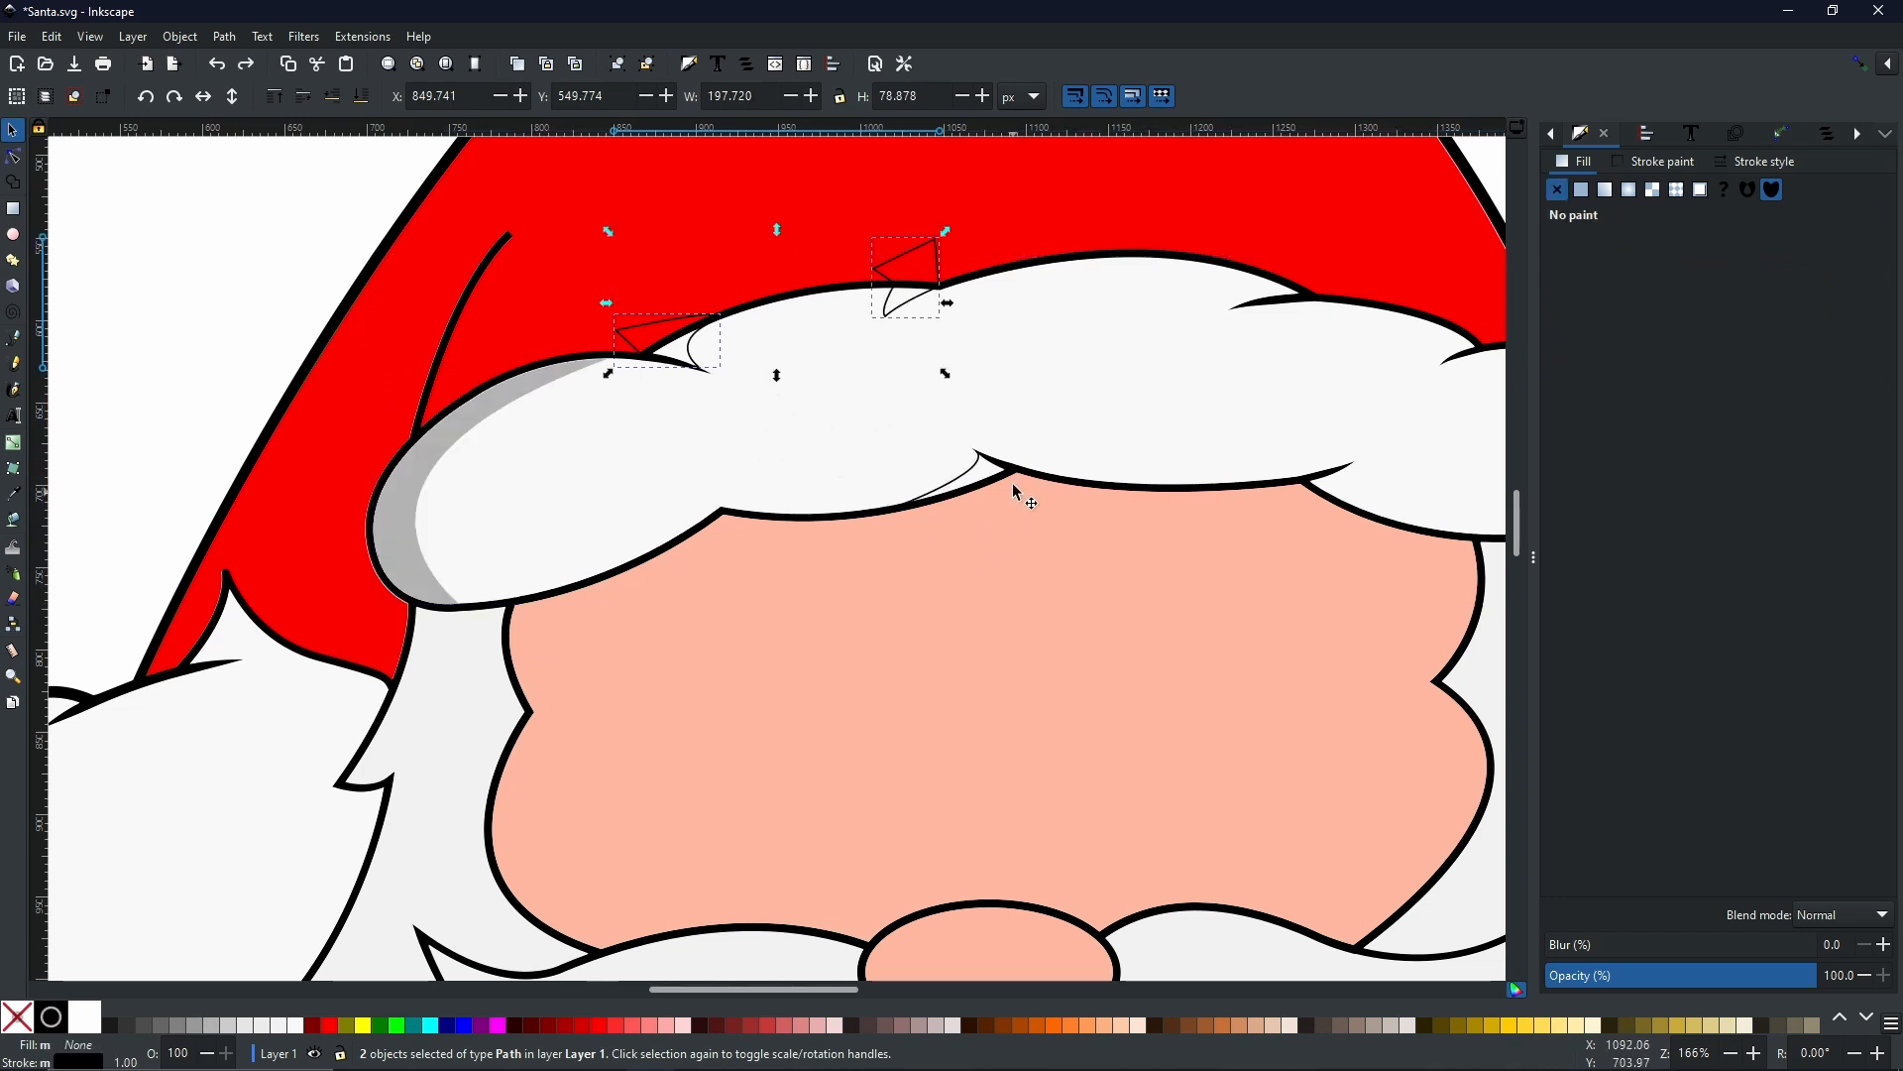
shift+click(968, 480)
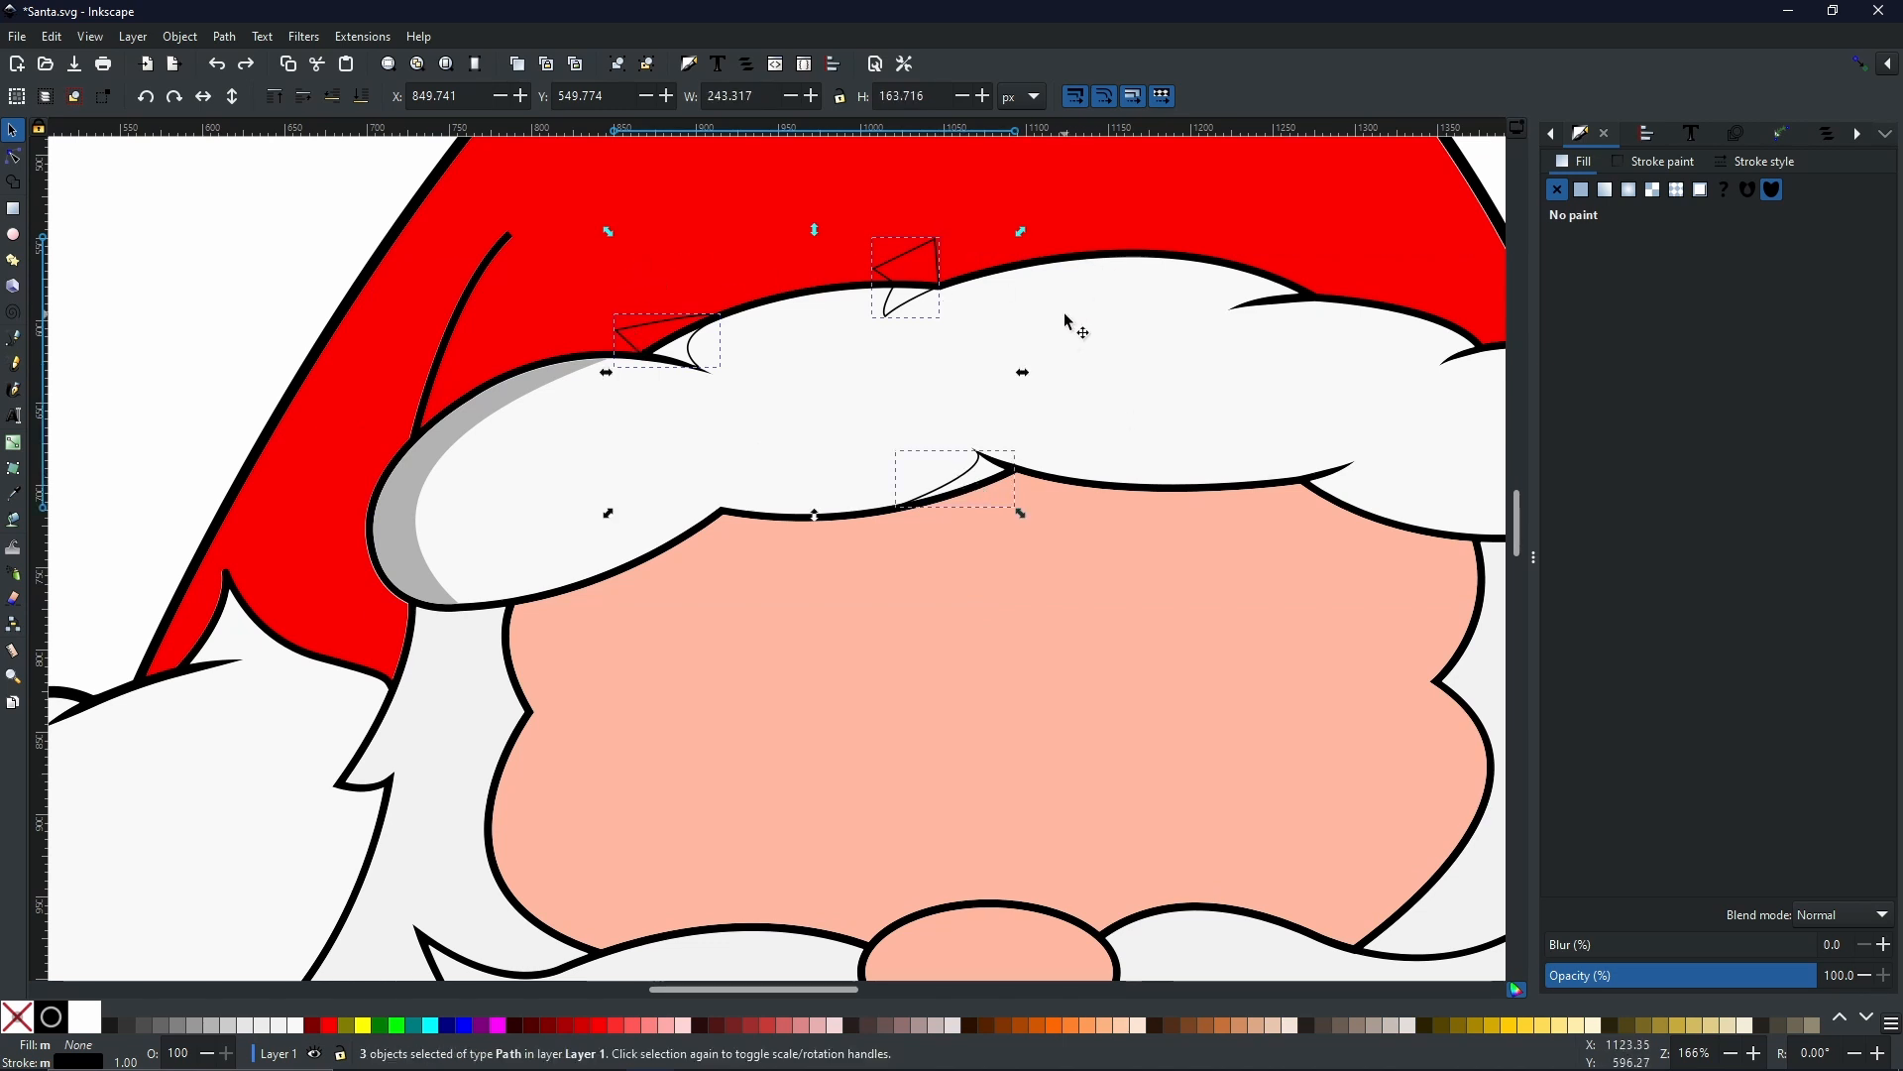
click(222, 39)
click(245, 144)
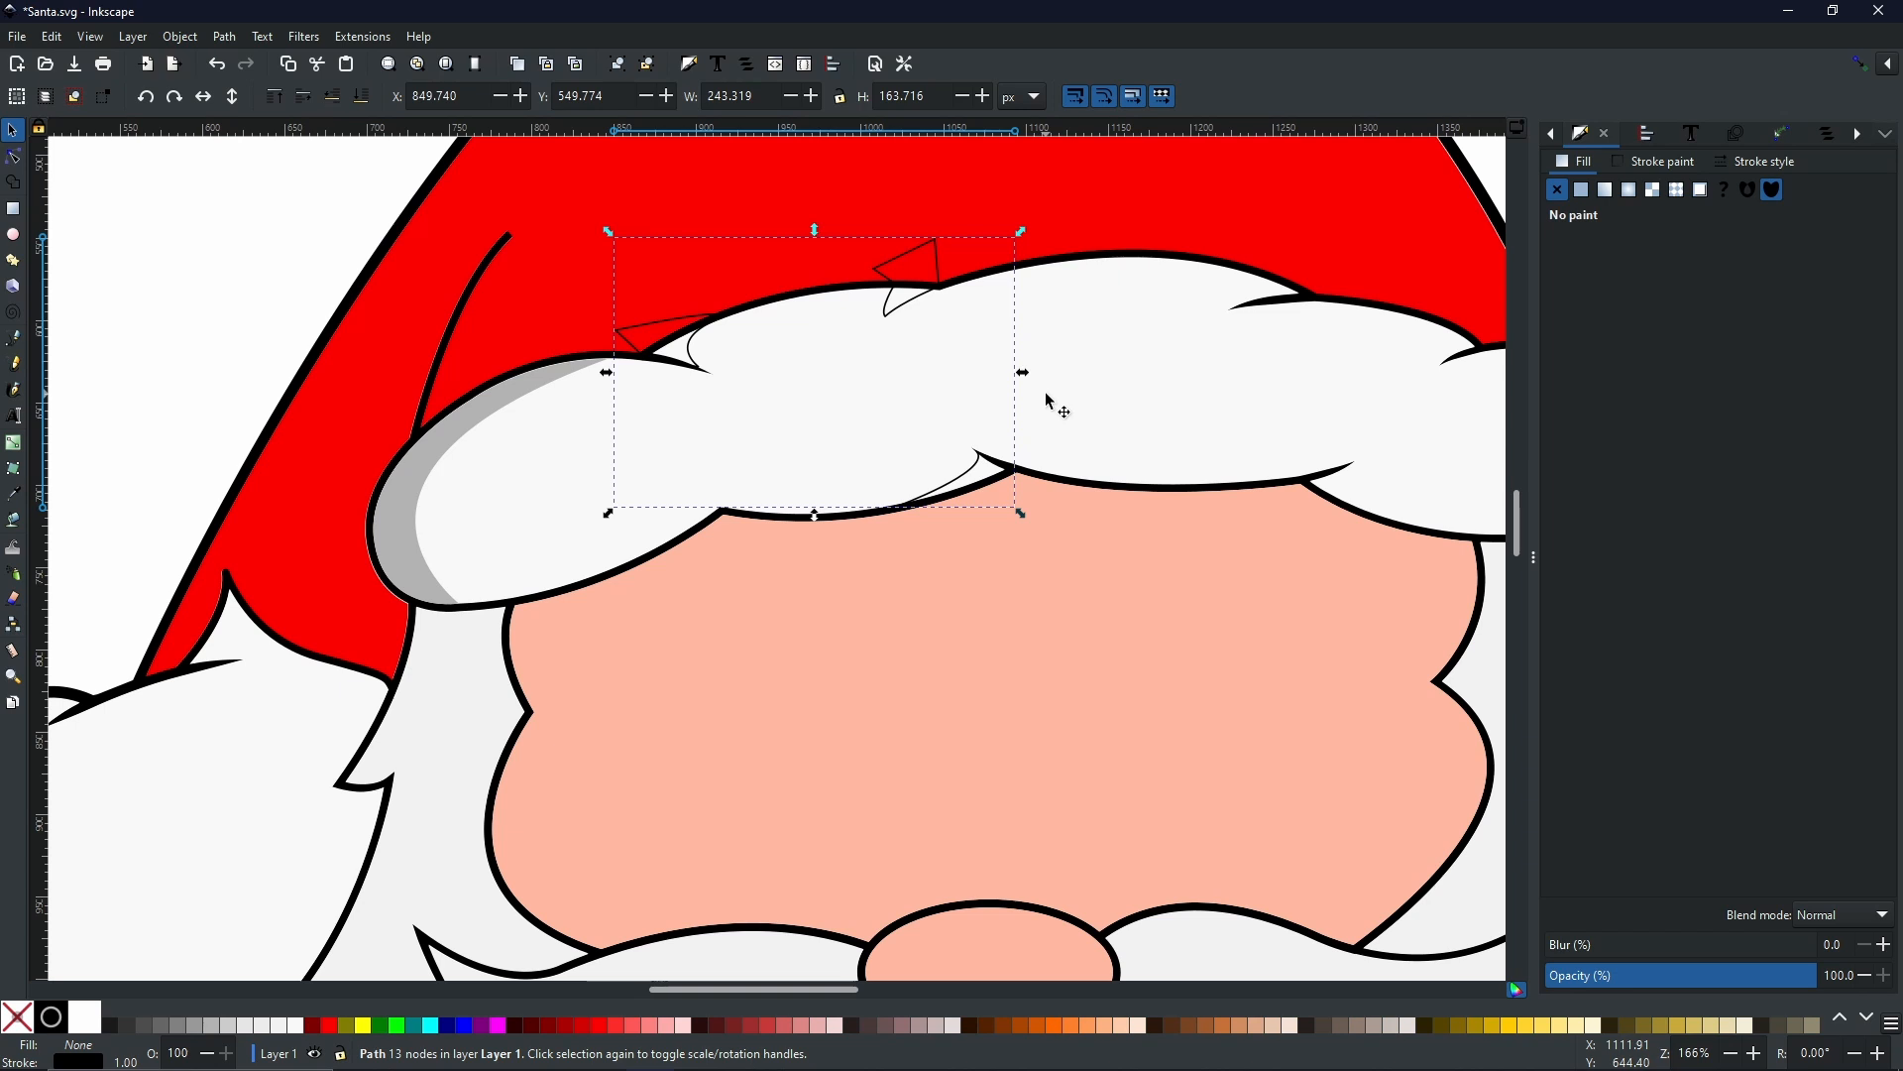
- Duplicate the fur brim fill and intersect the copy with the merged fold shadow shapes
click(1046, 393)
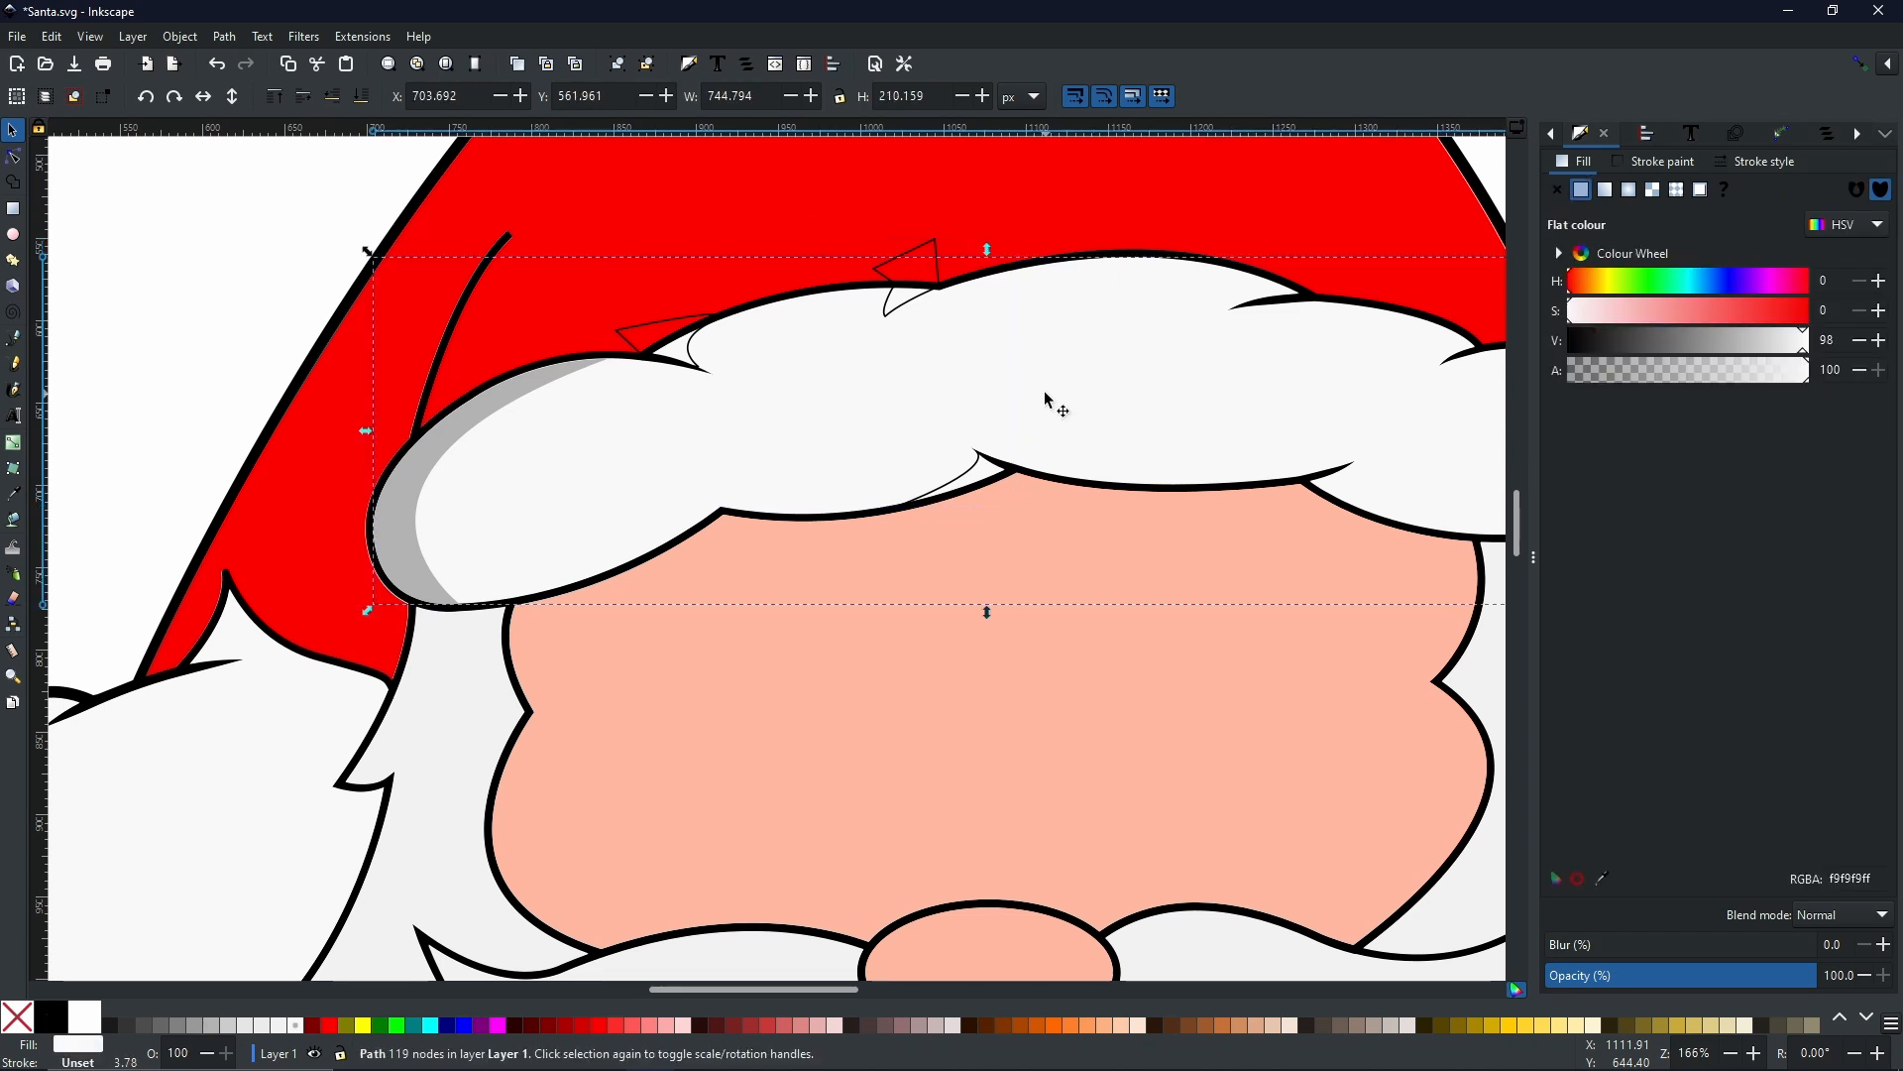
right_click(1047, 396)
click(1122, 490)
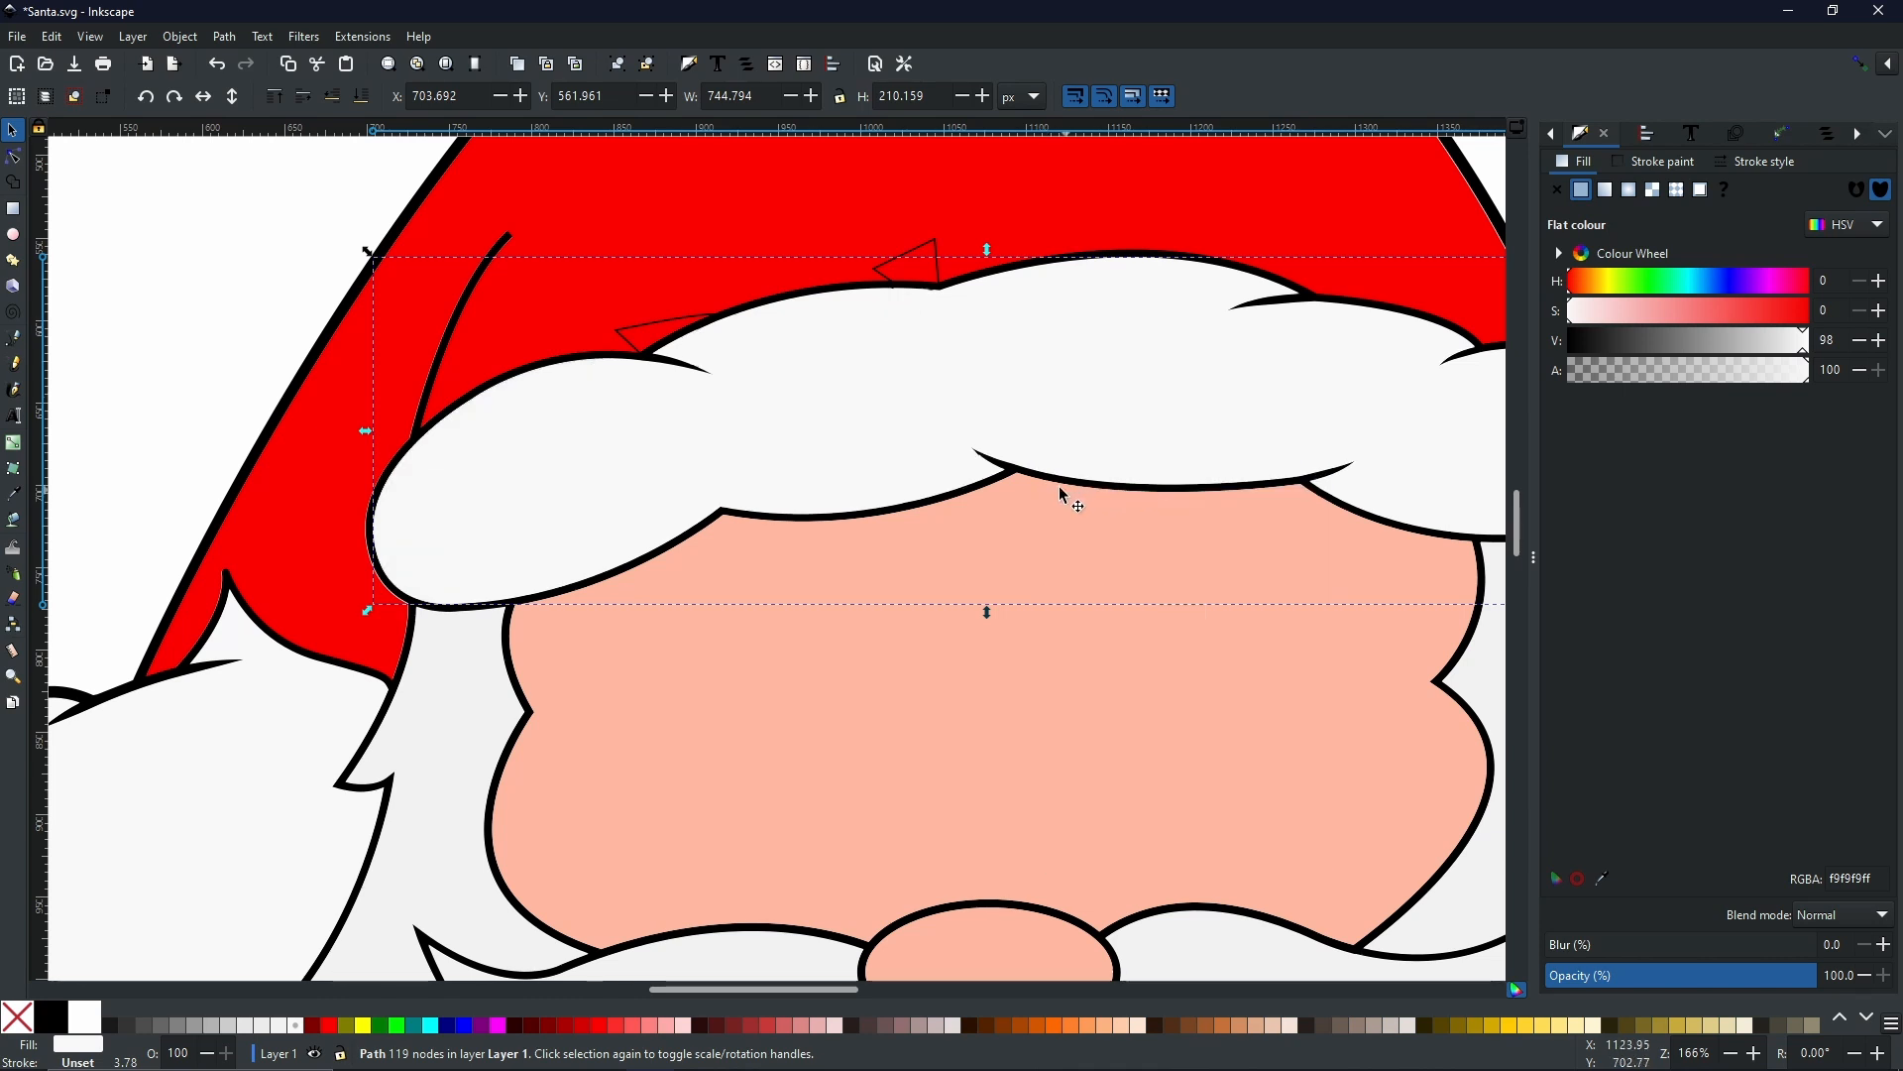
shift+click(930, 248)
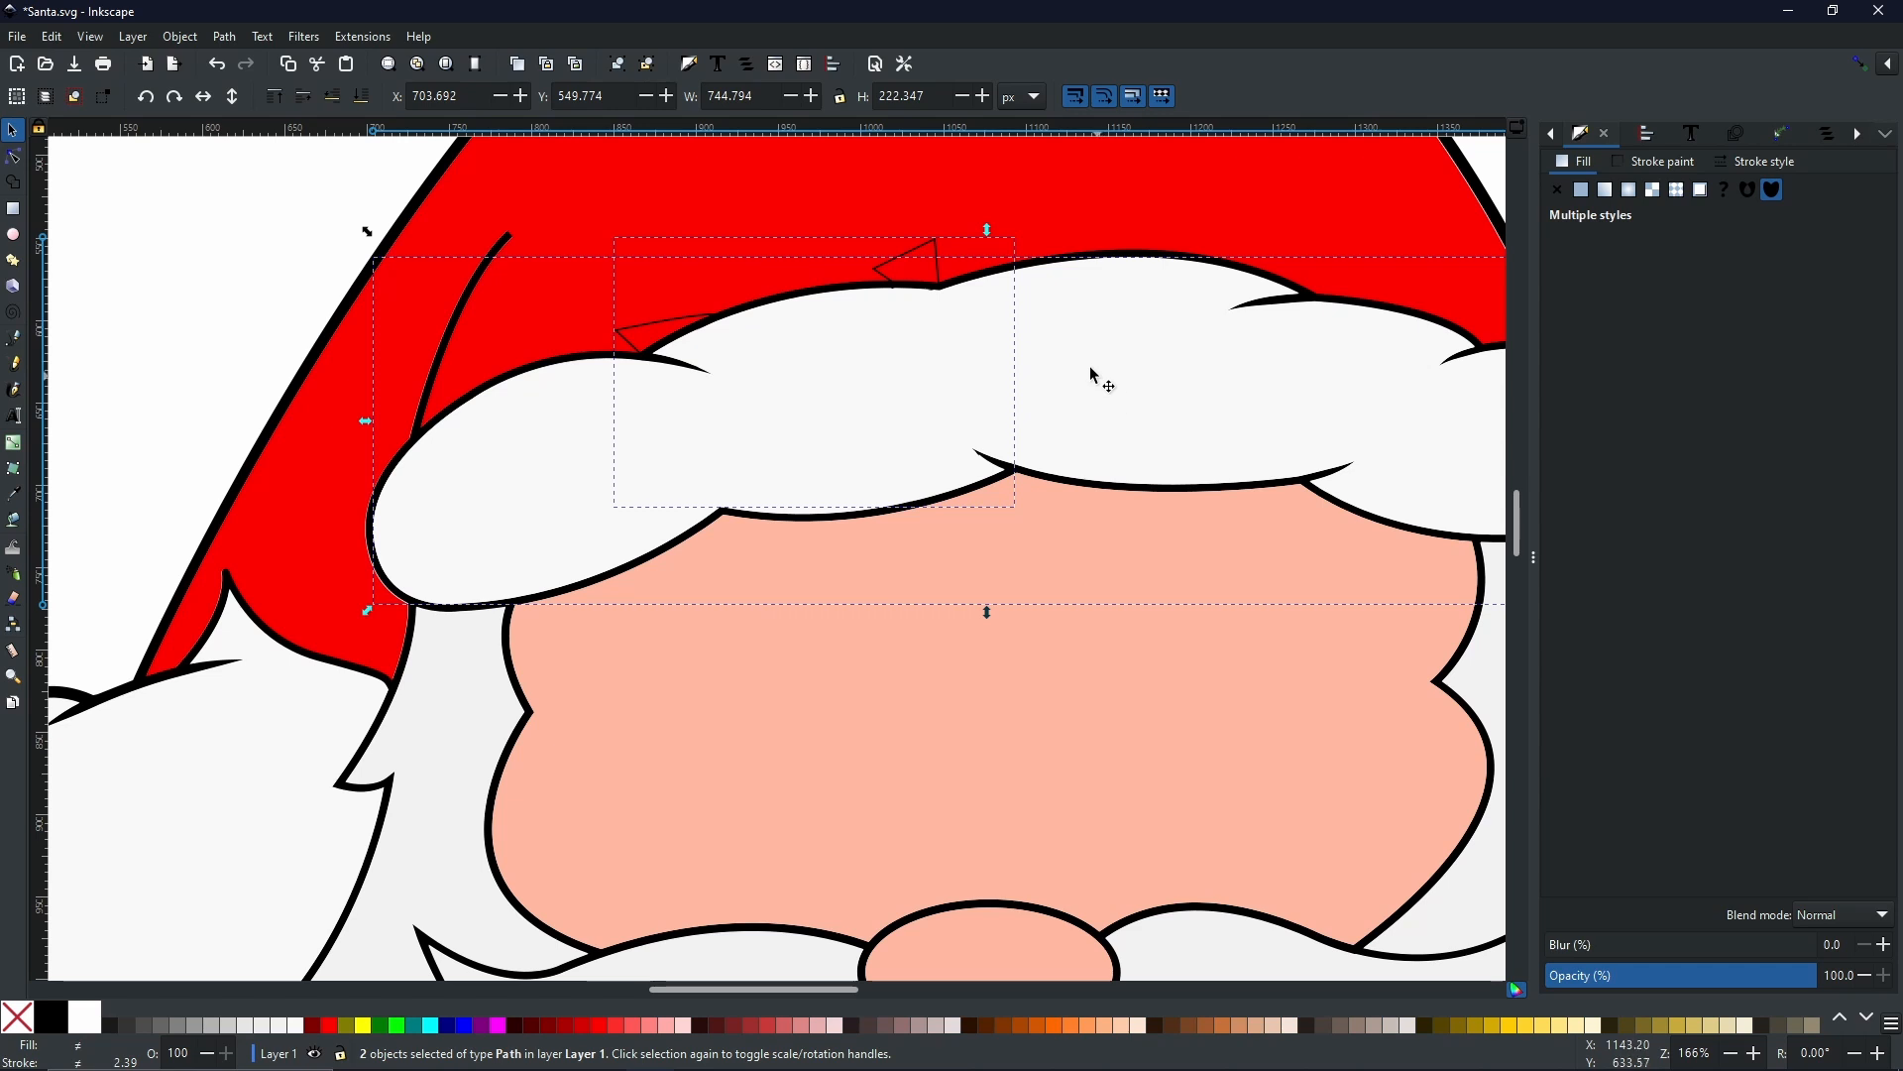
click(226, 36)
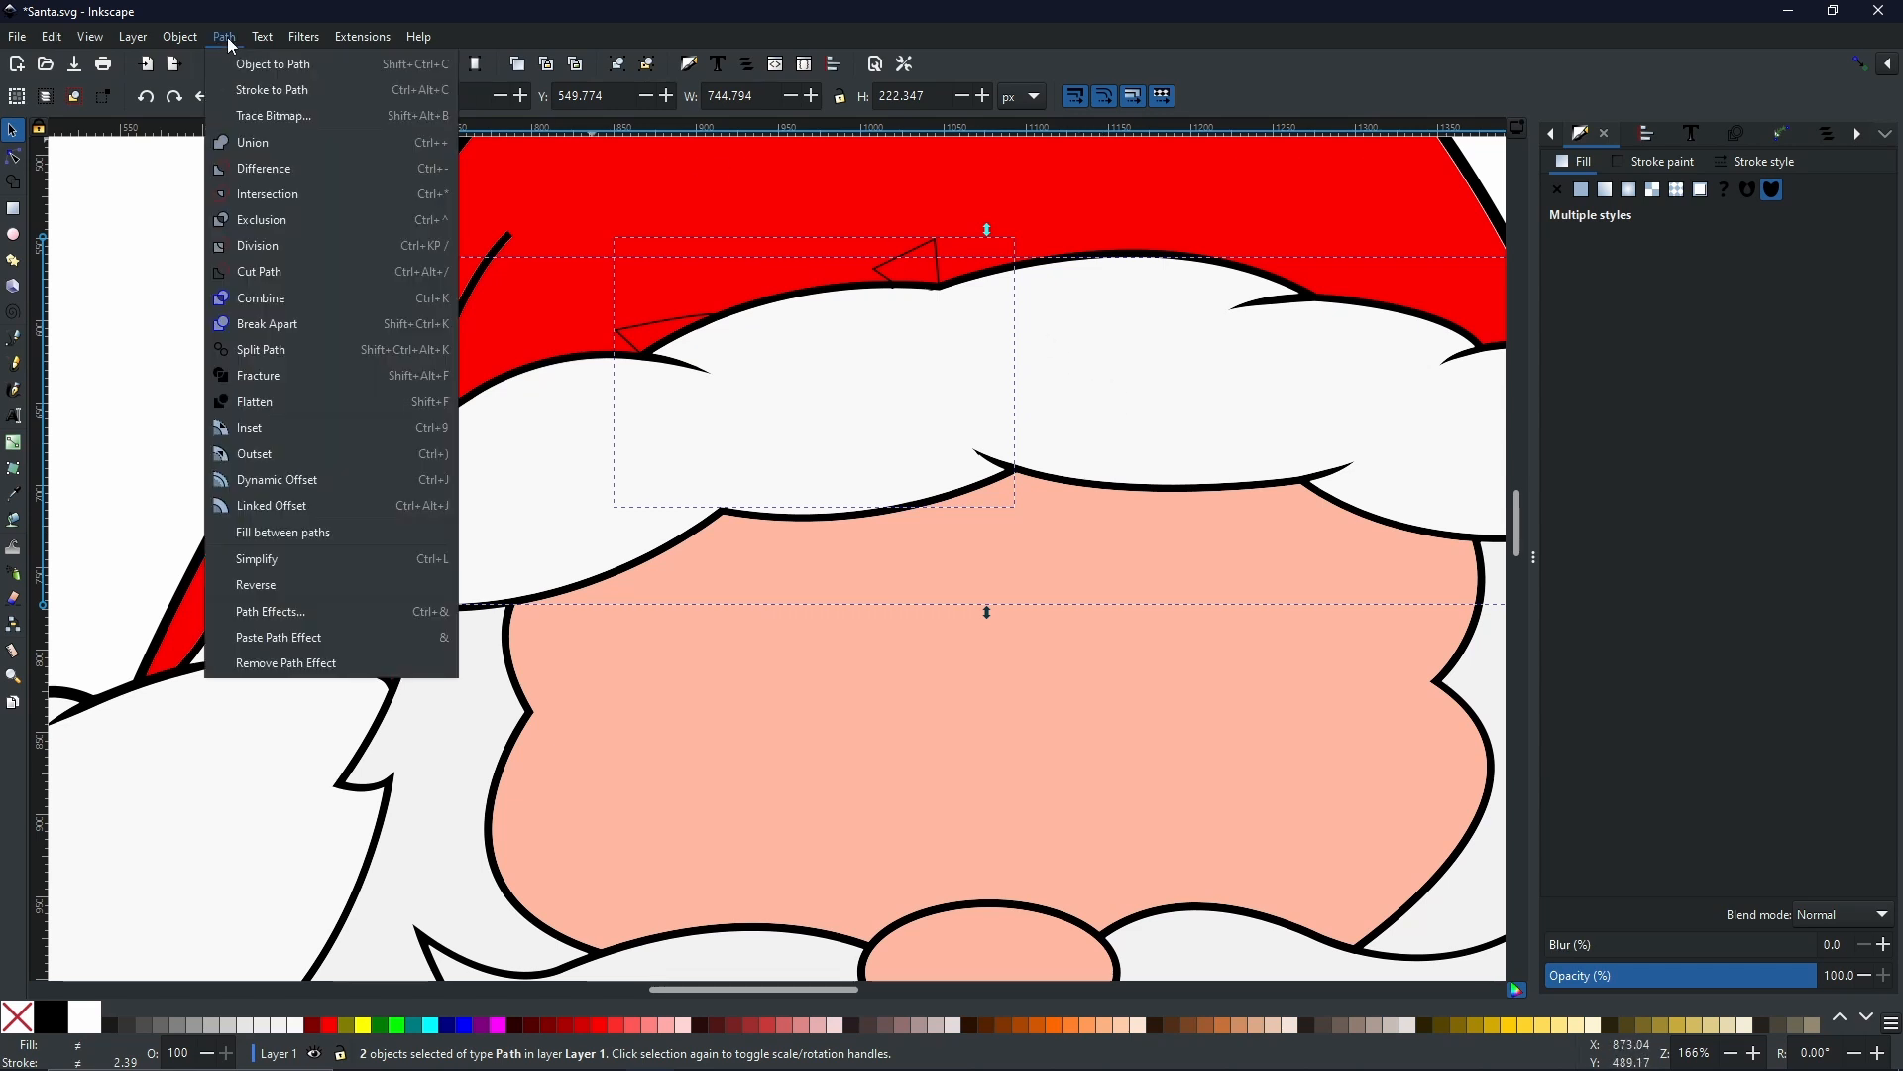
click(281, 194)
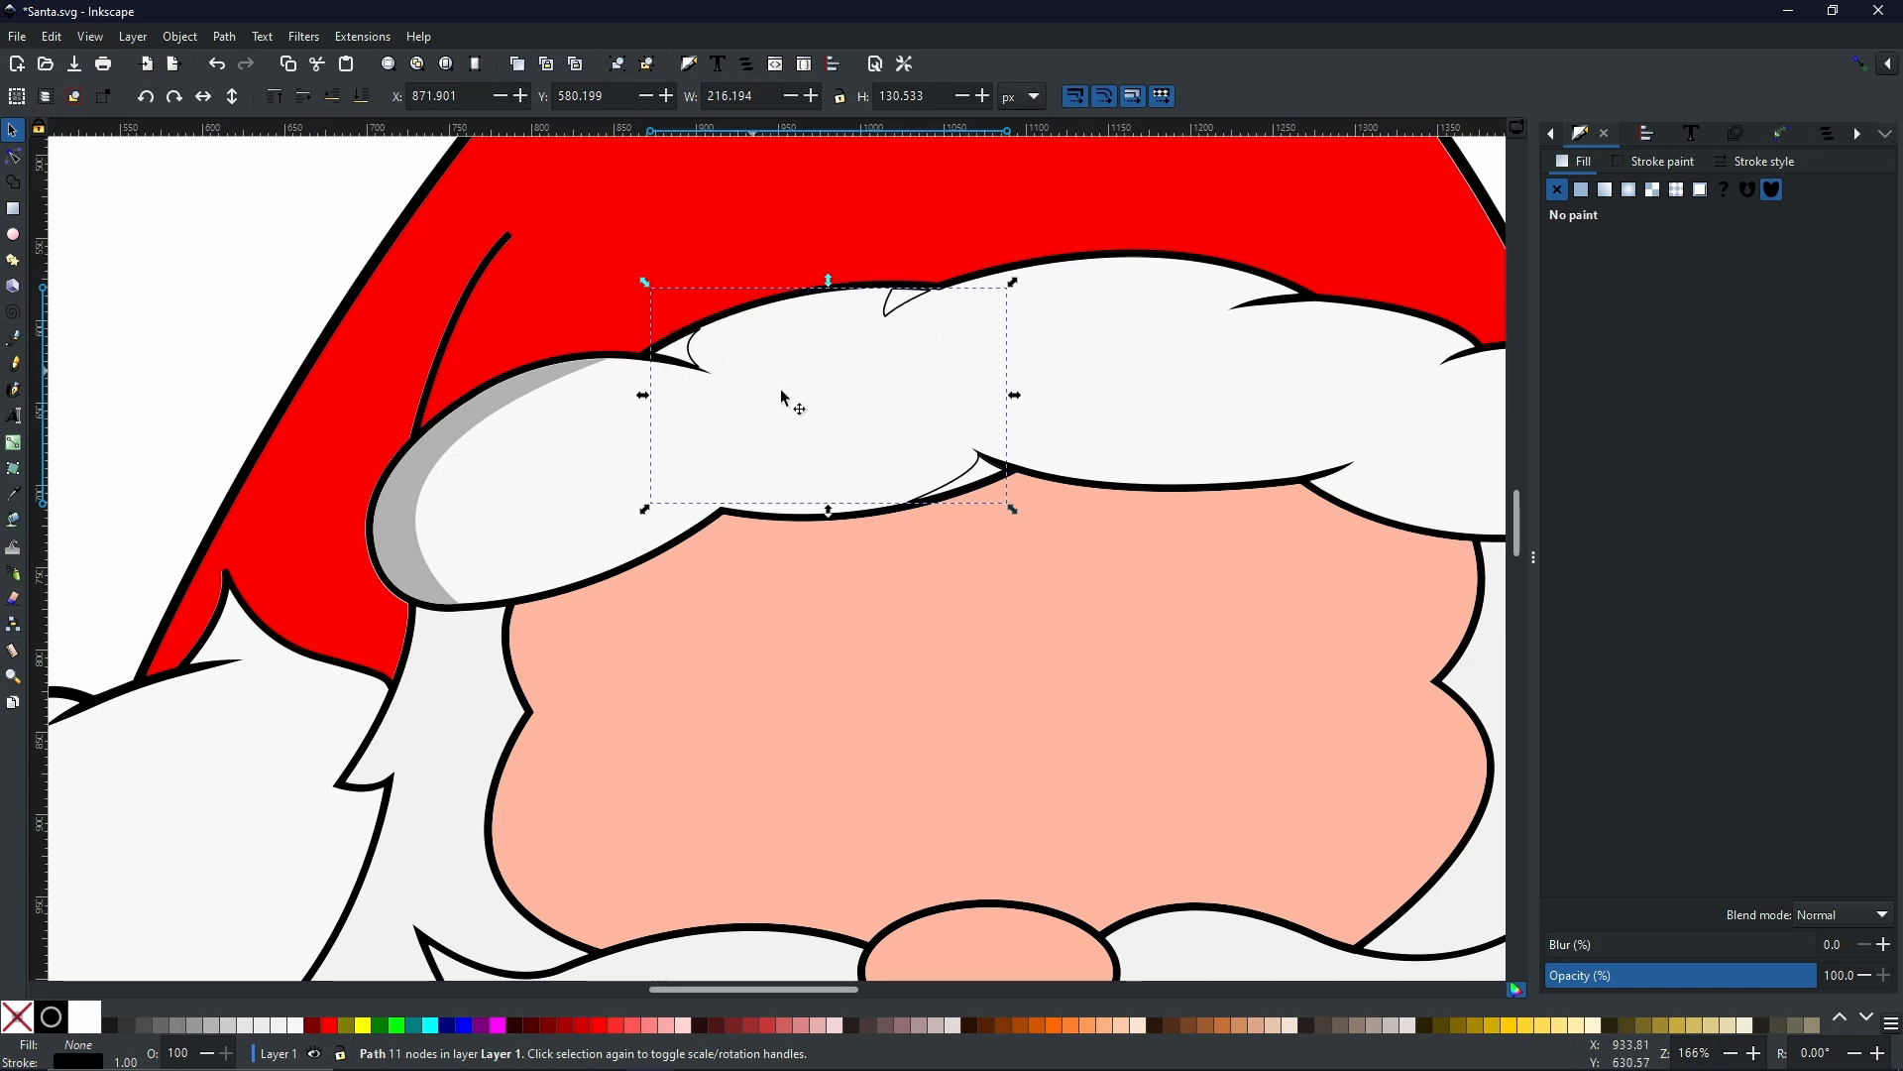
- Remove the stroke from the trimmed fold shadows and fill them with 30% grey
shift+click(20, 1028)
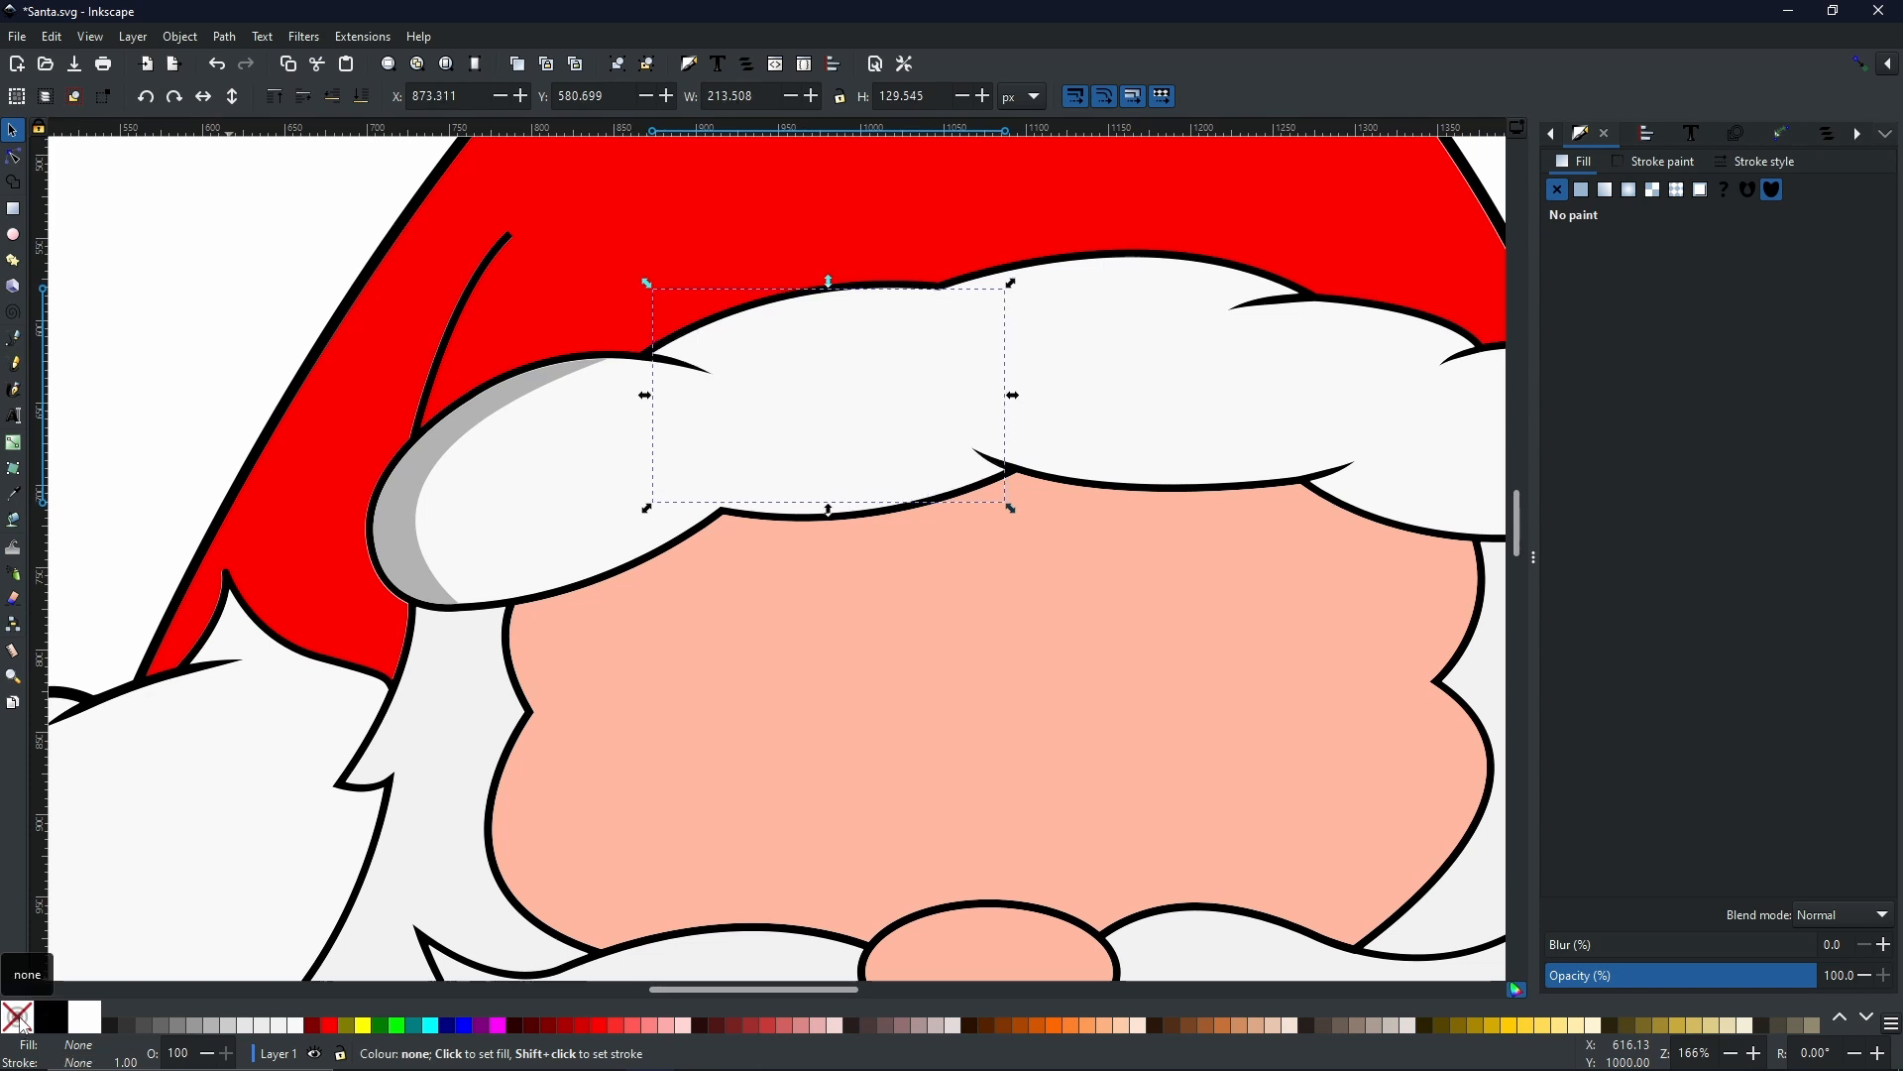
click(234, 1029)
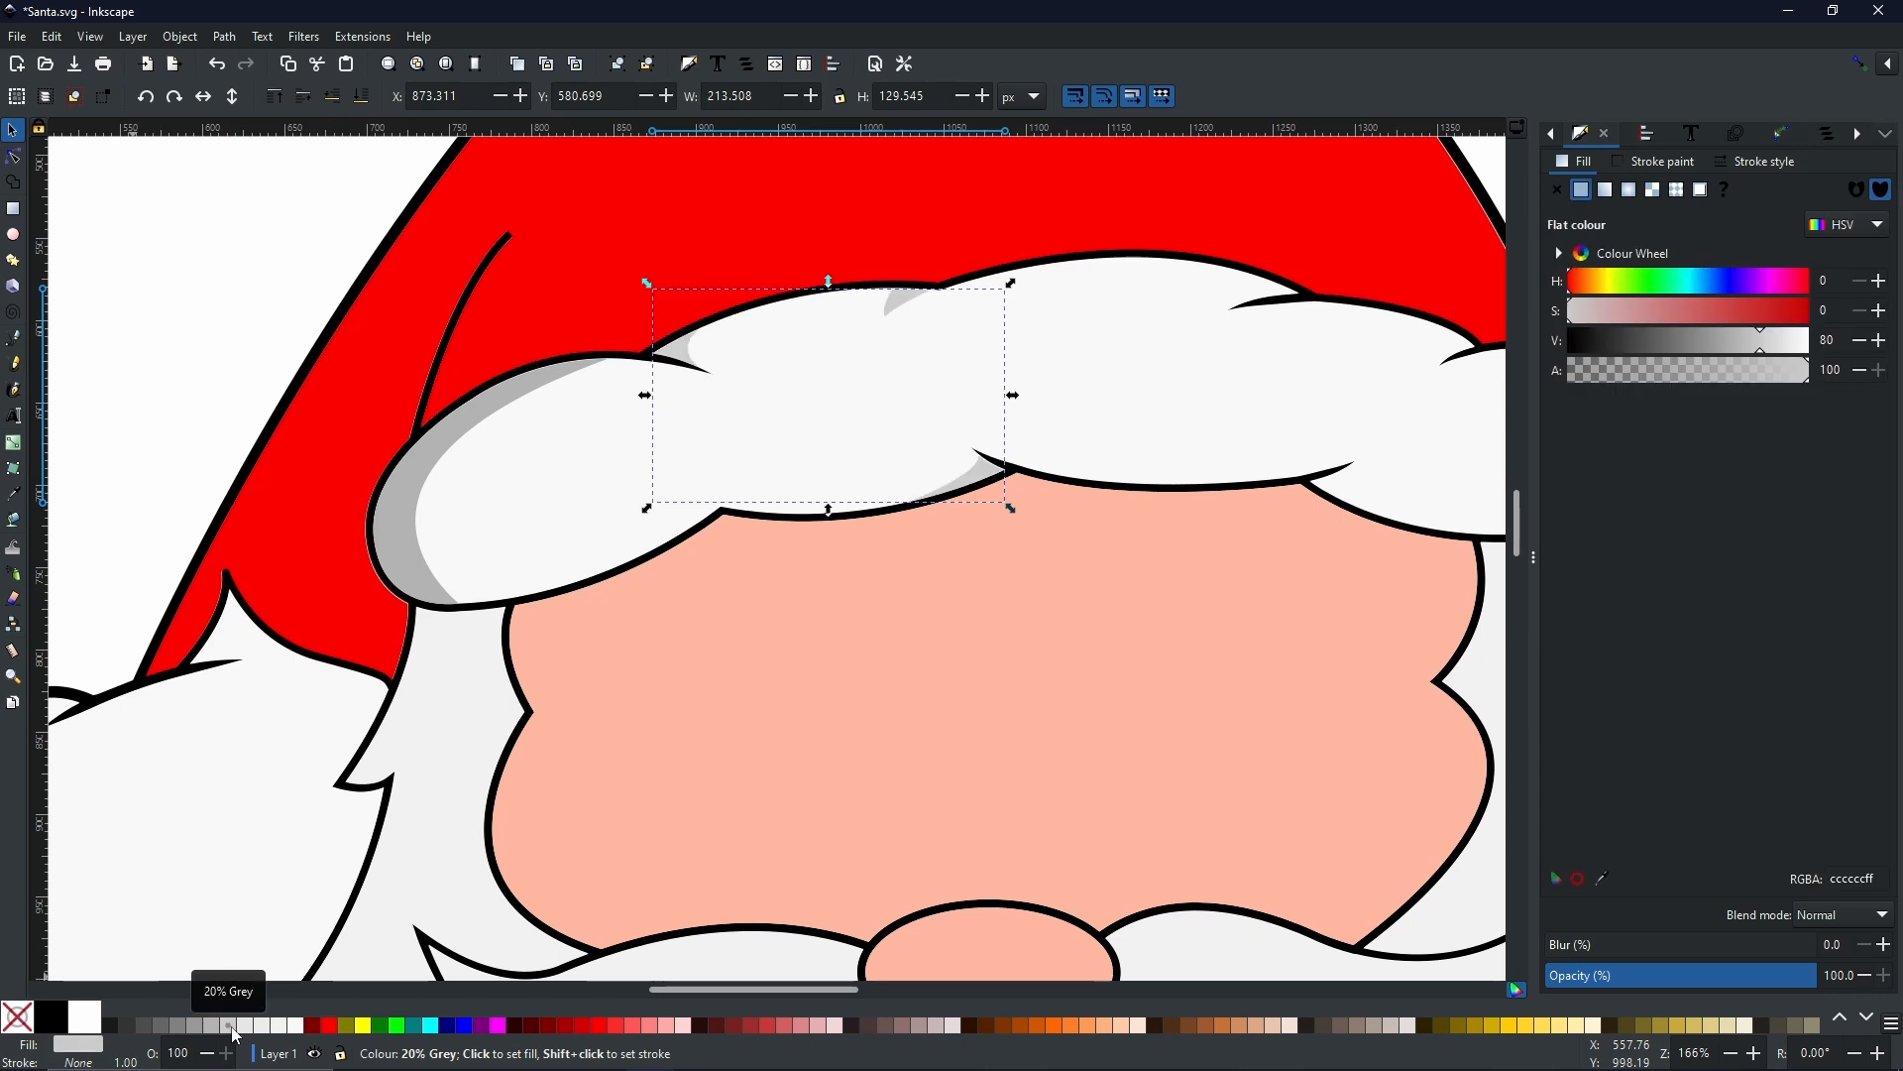
click(212, 1034)
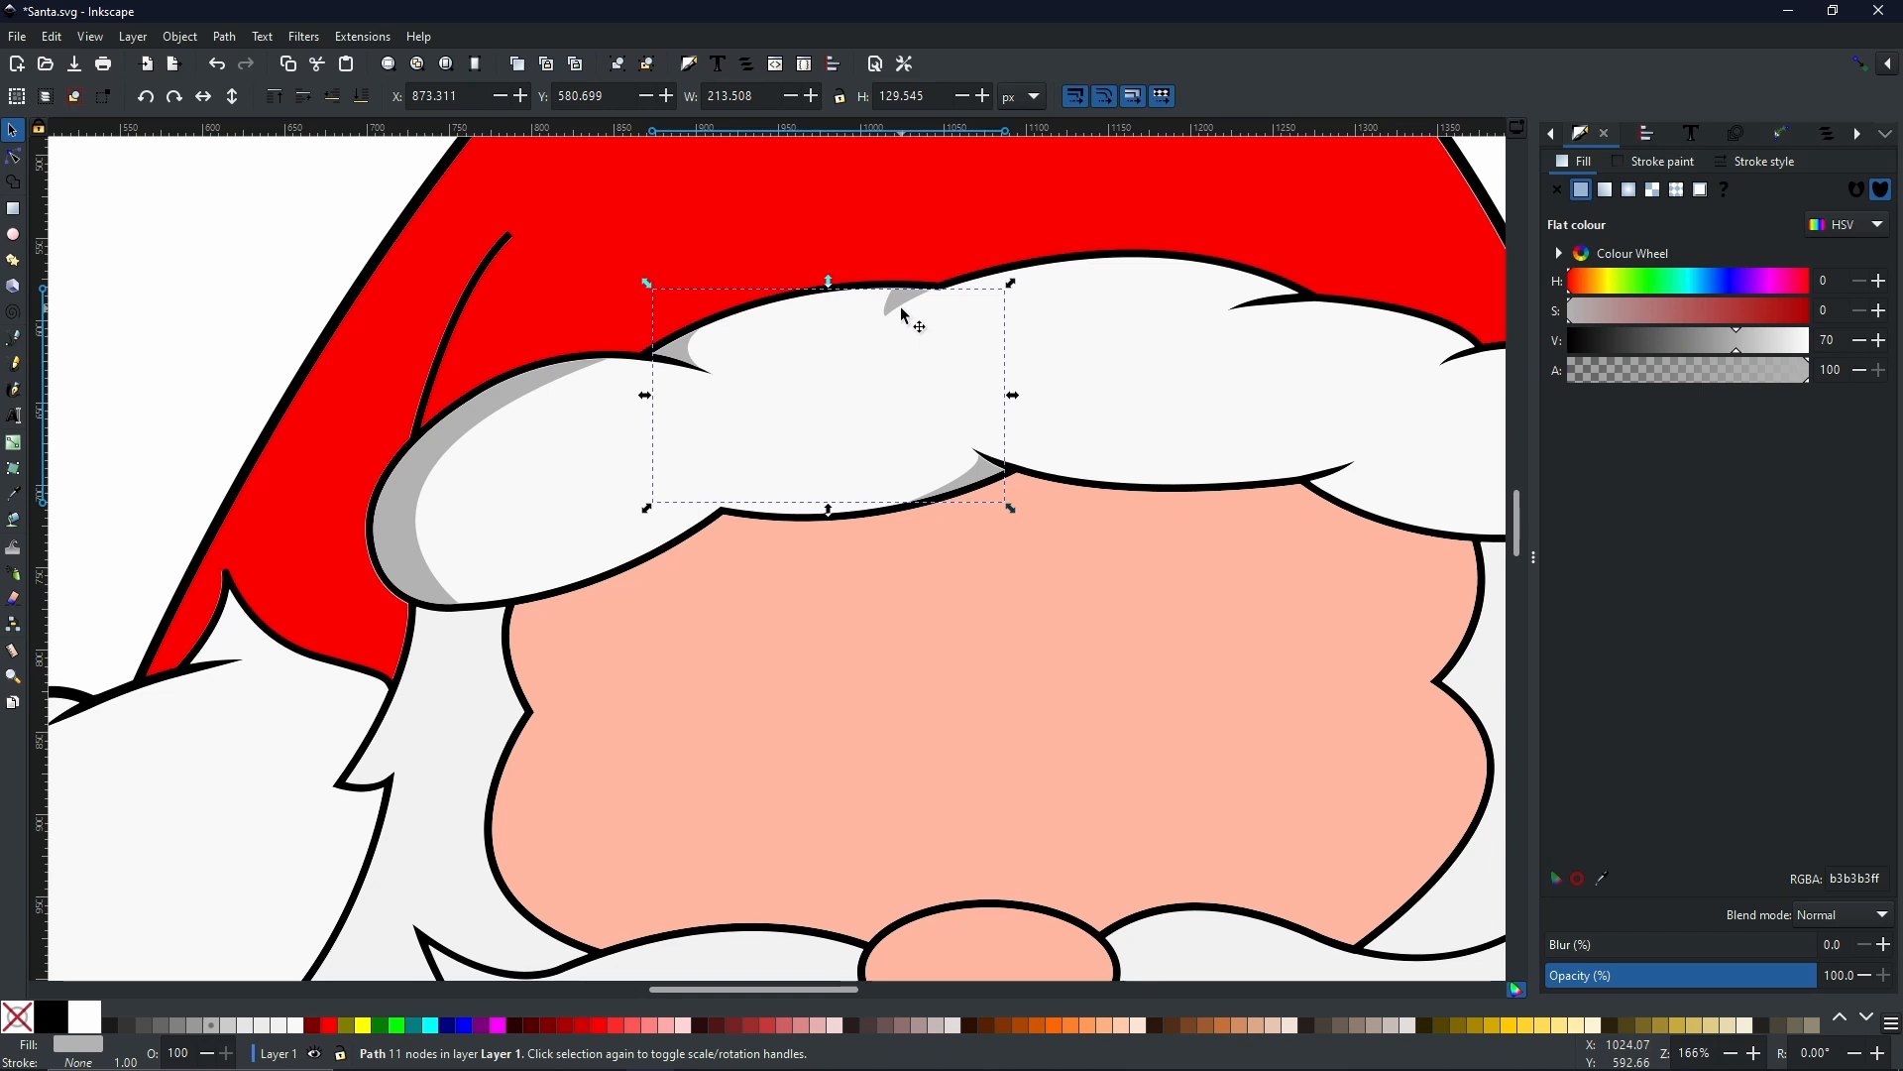
- Break the fold shadows apart and move the brim's upper middle piece right against the outline notch, to about X 1021.2, Y 580.0
click(224, 38)
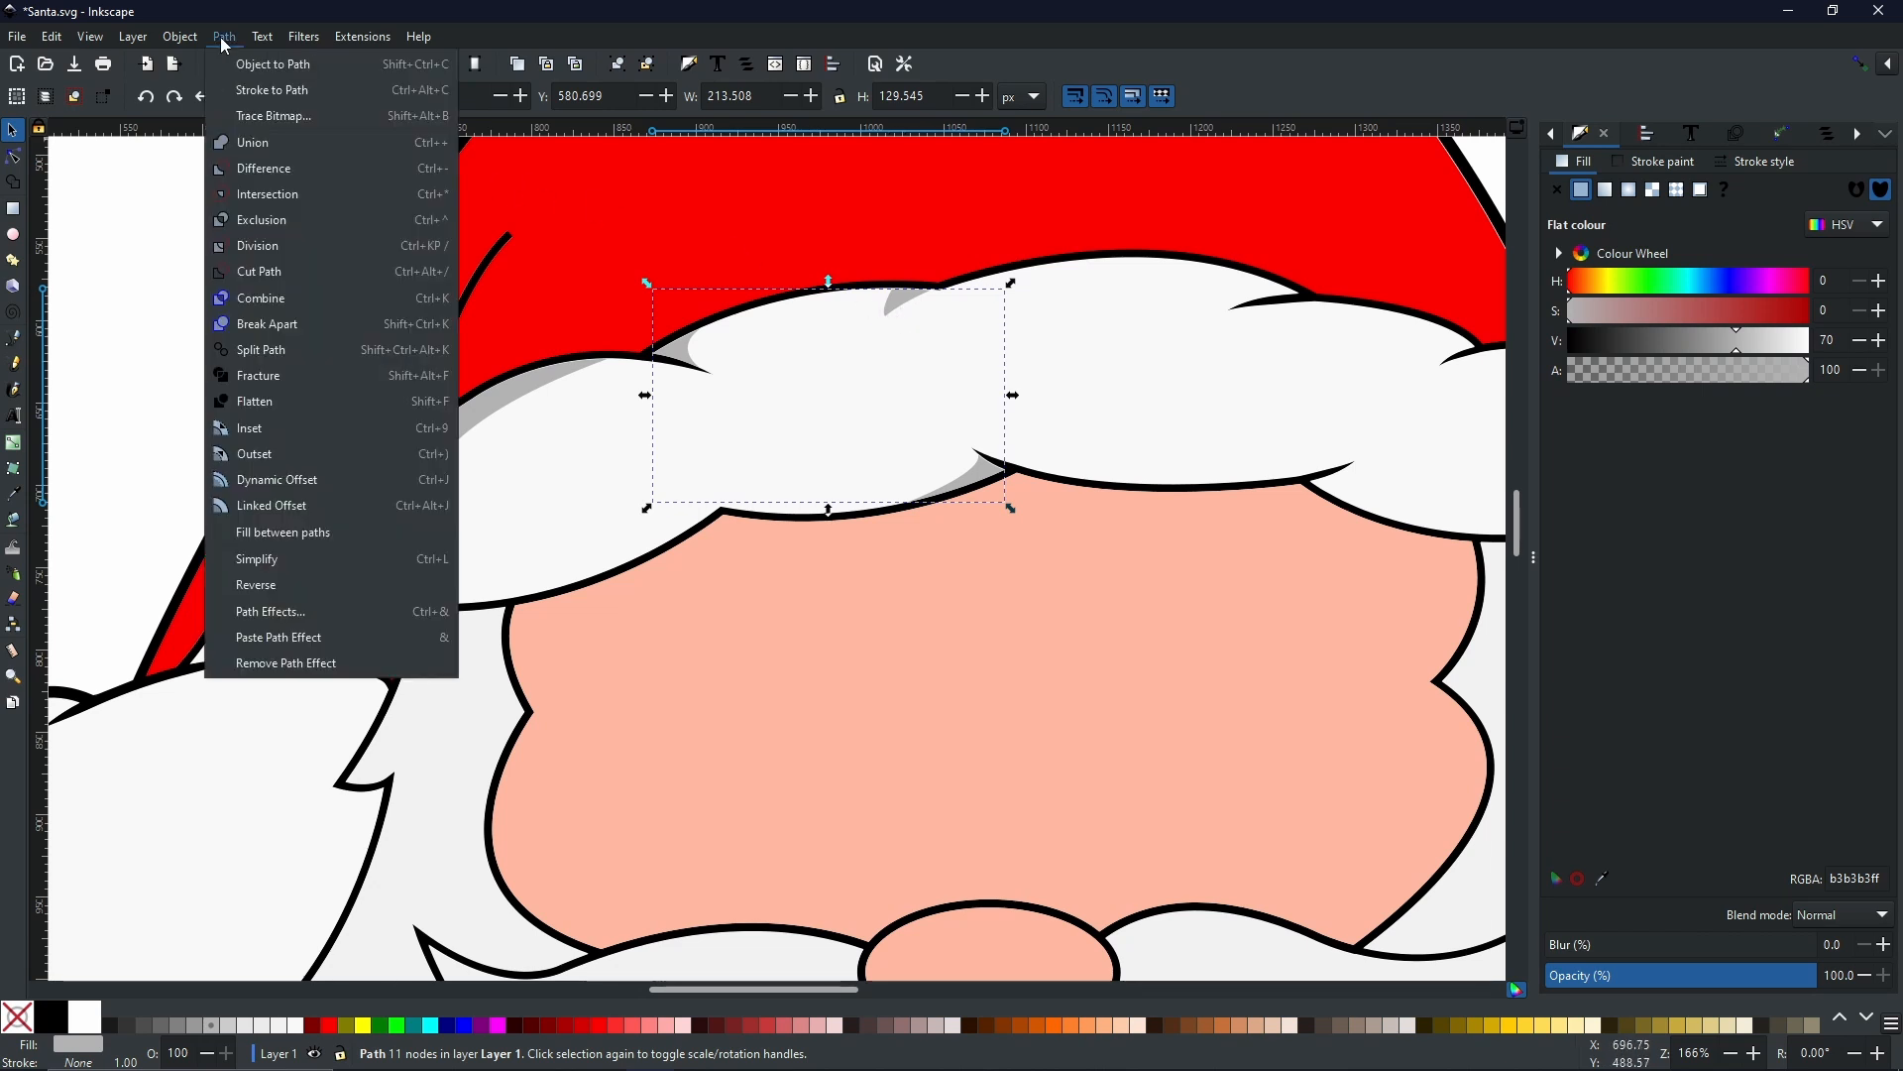
click(275, 322)
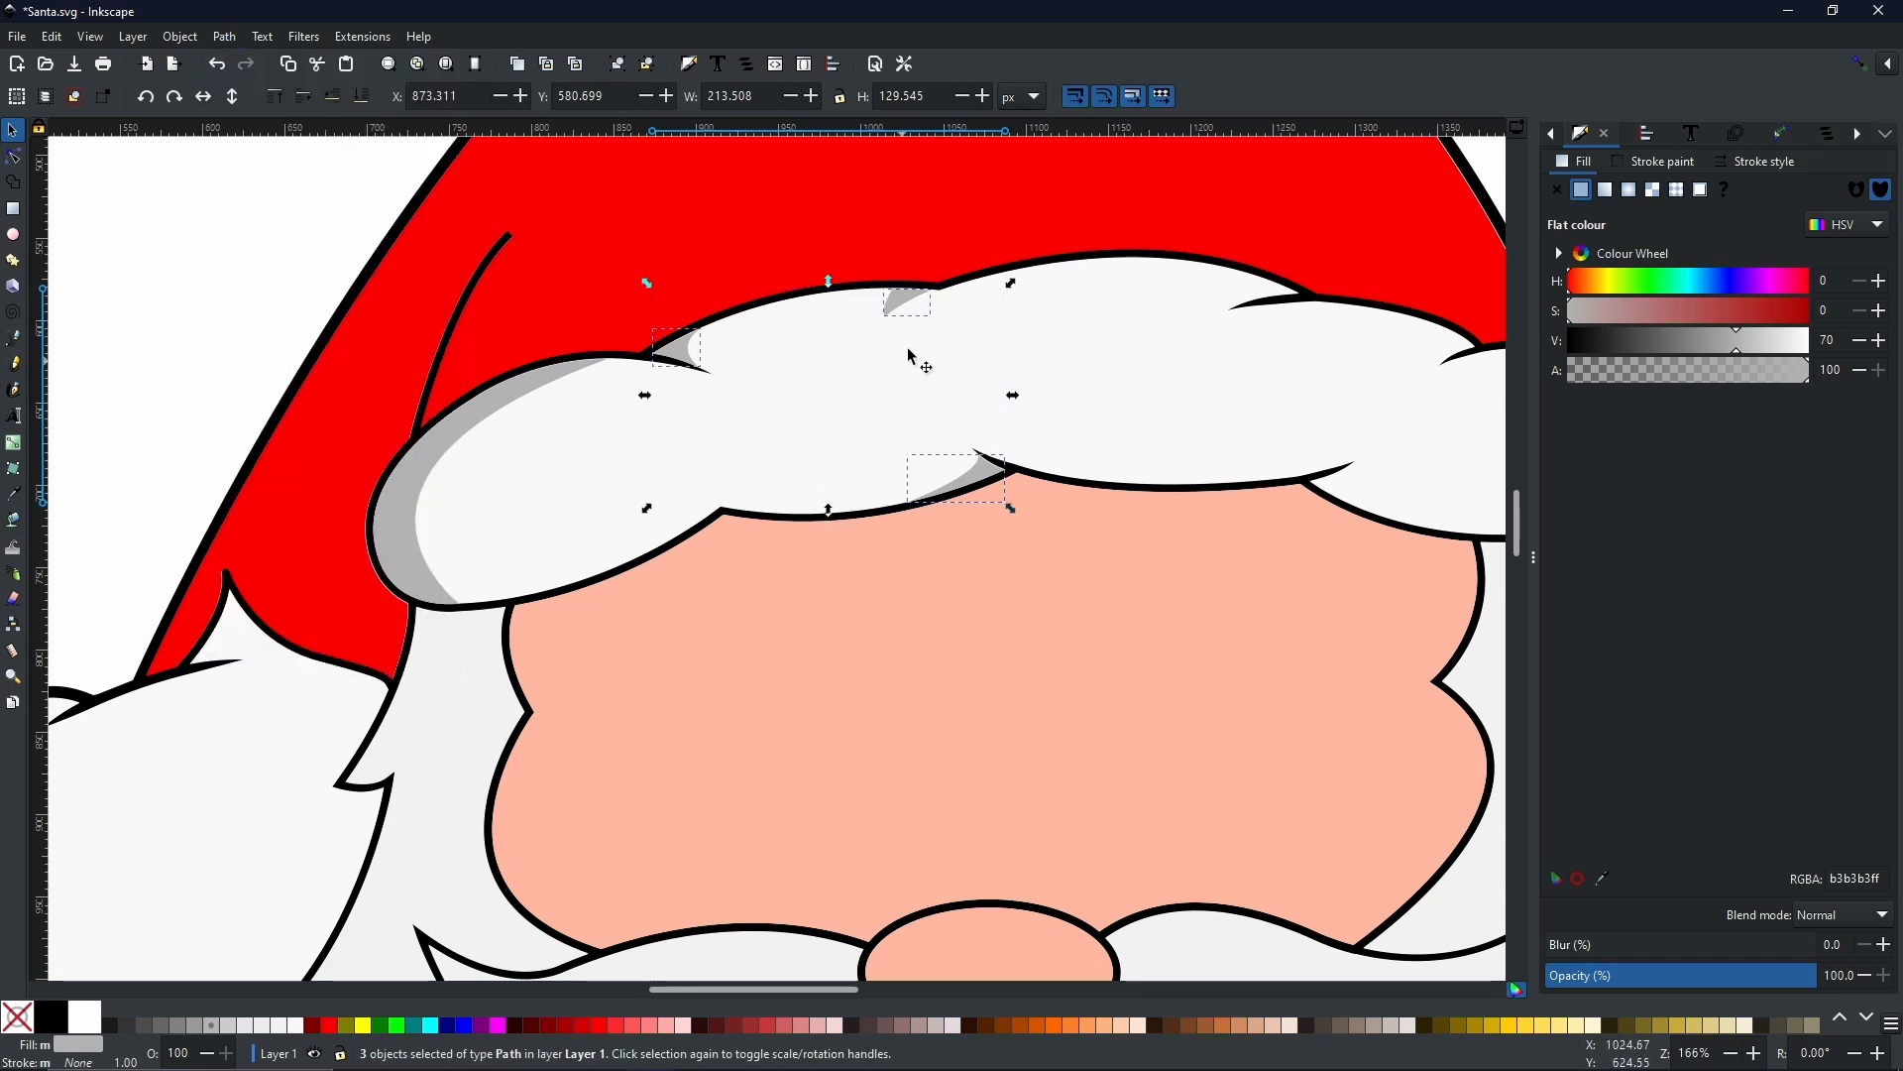
click(918, 302)
click(900, 299)
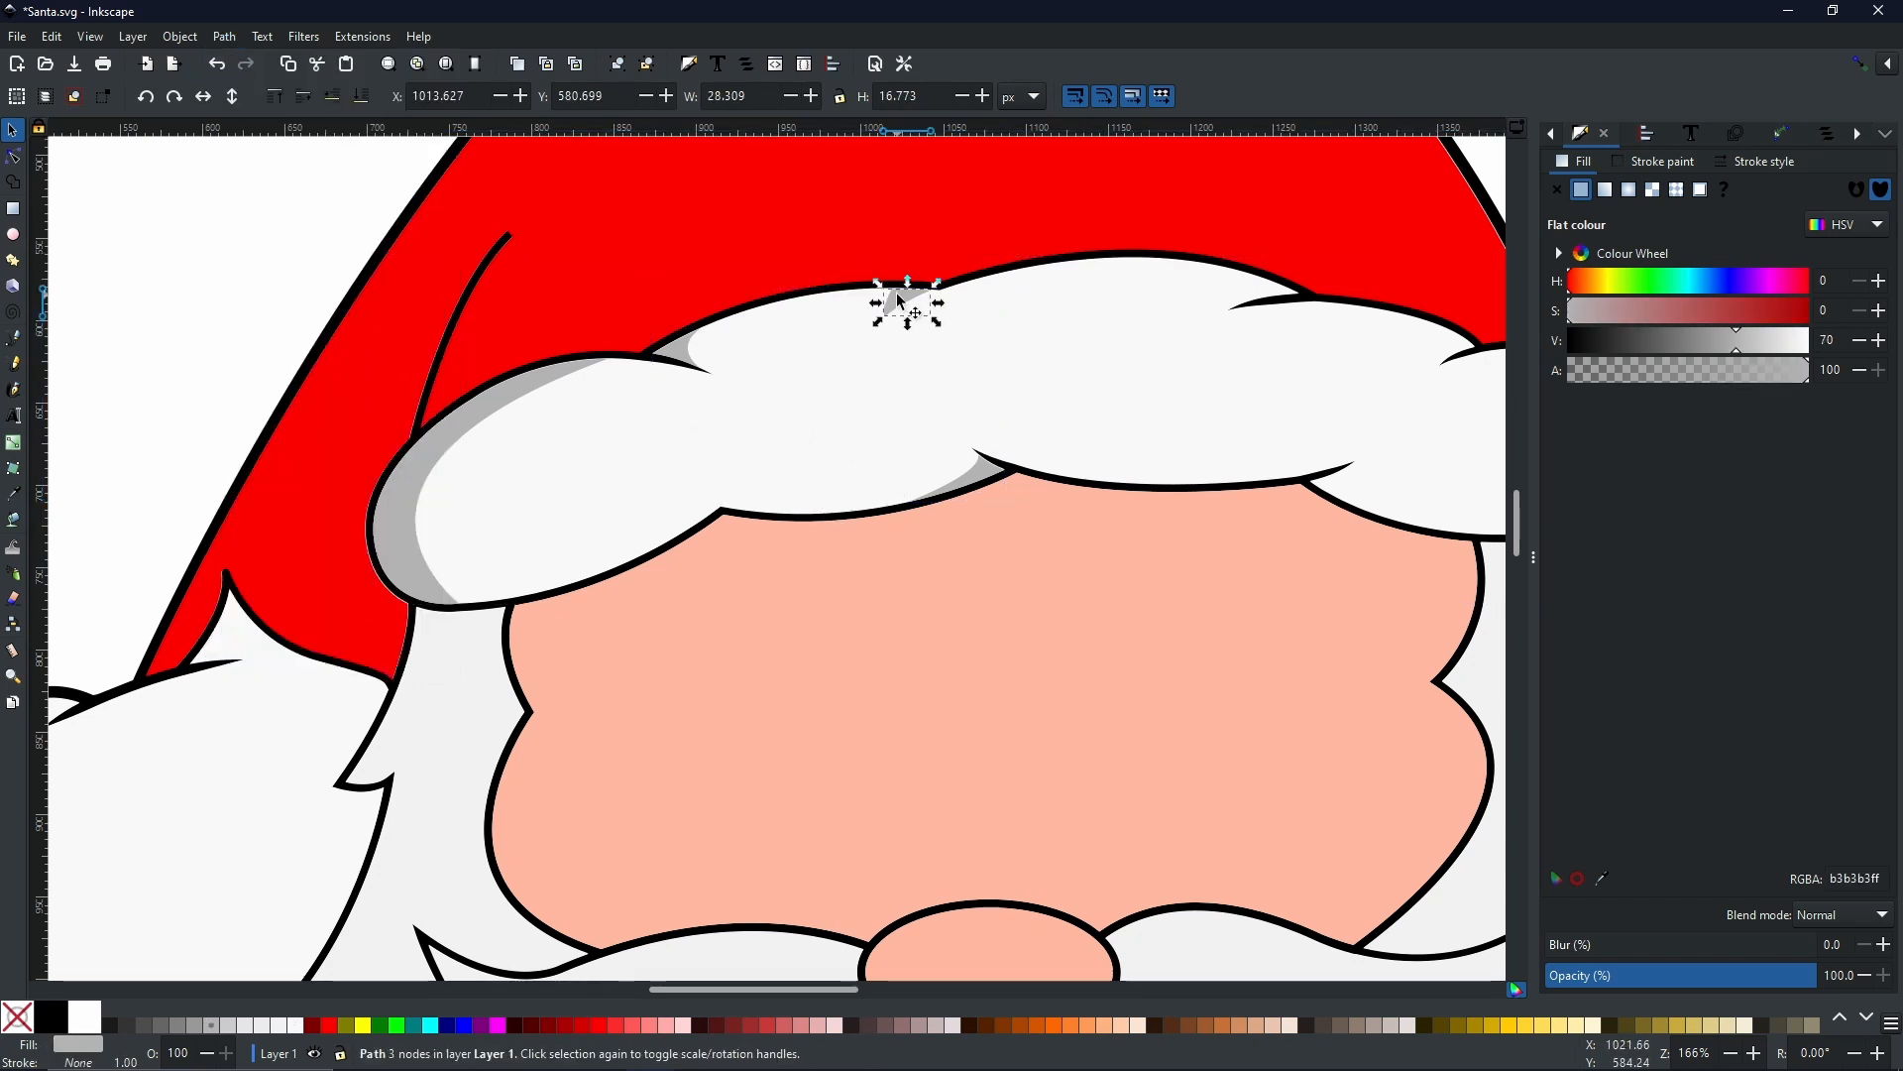
click(920, 320)
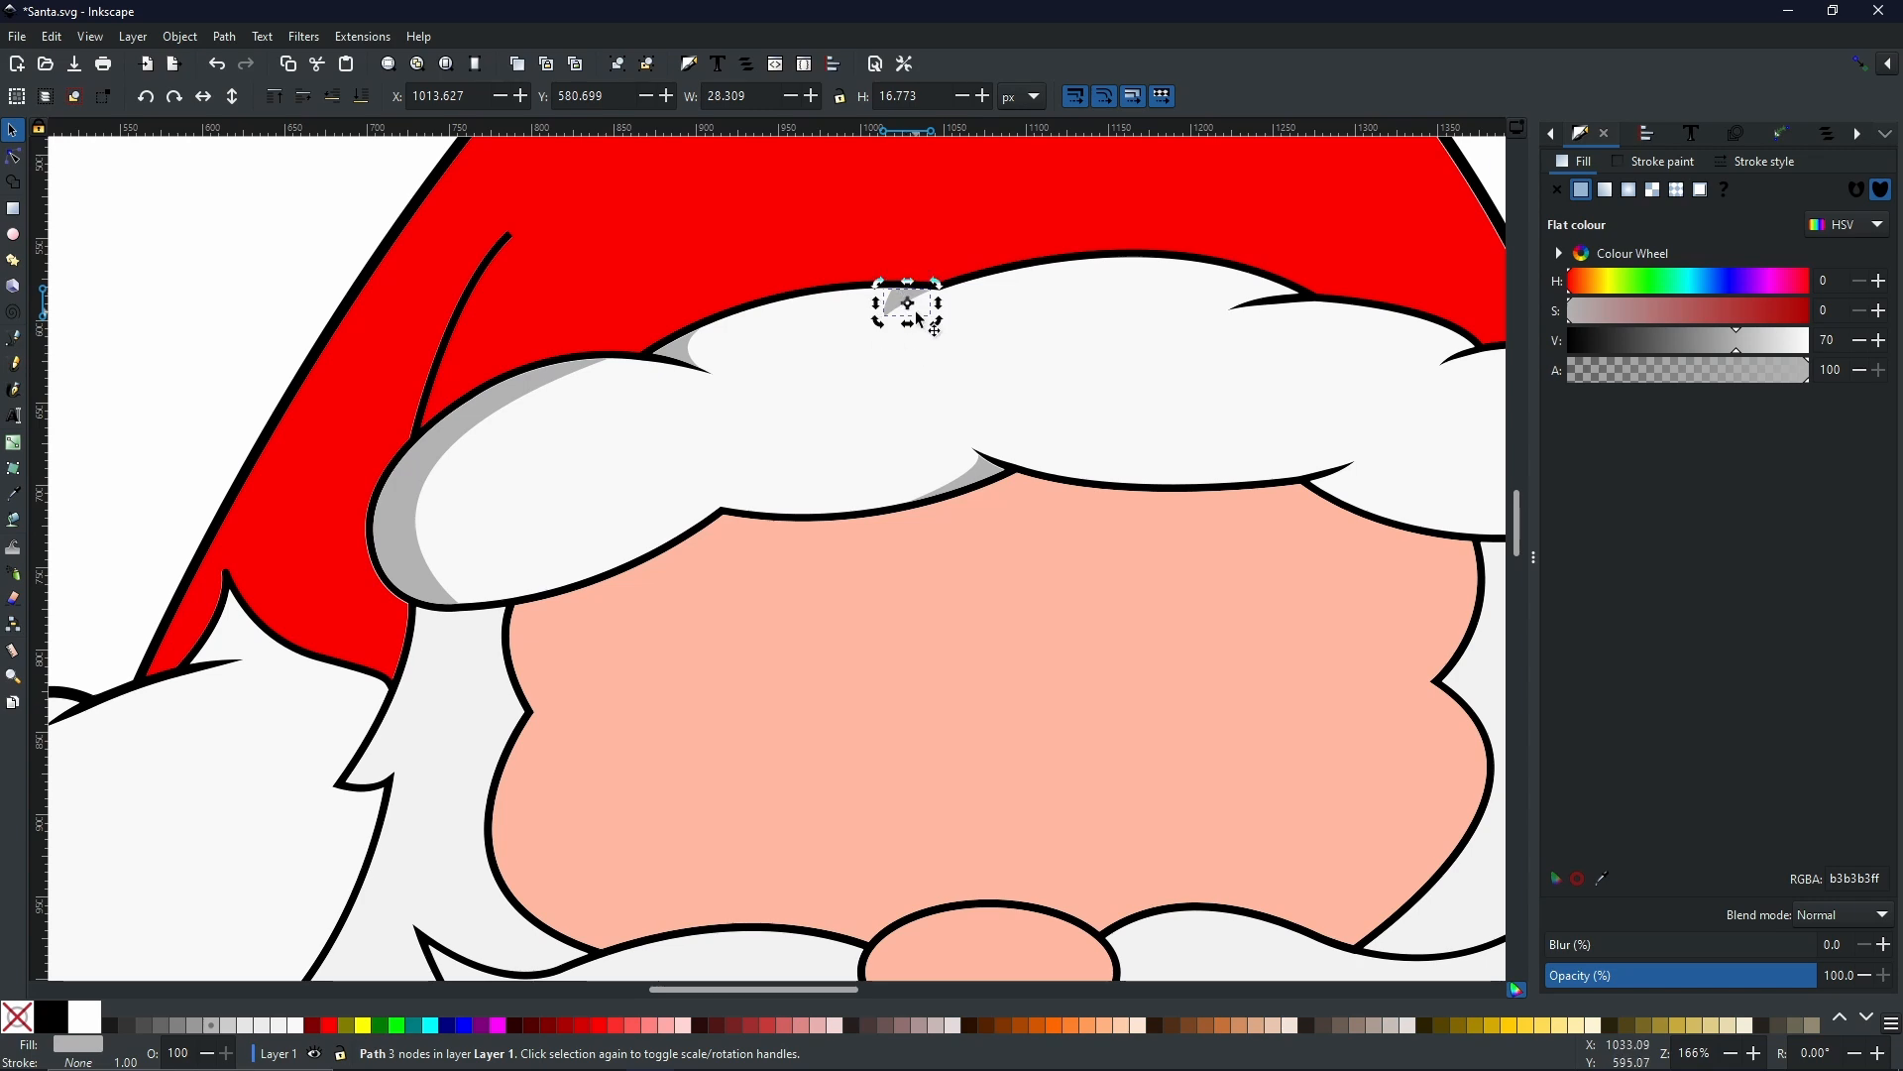
scroll(920, 310, up, 5)
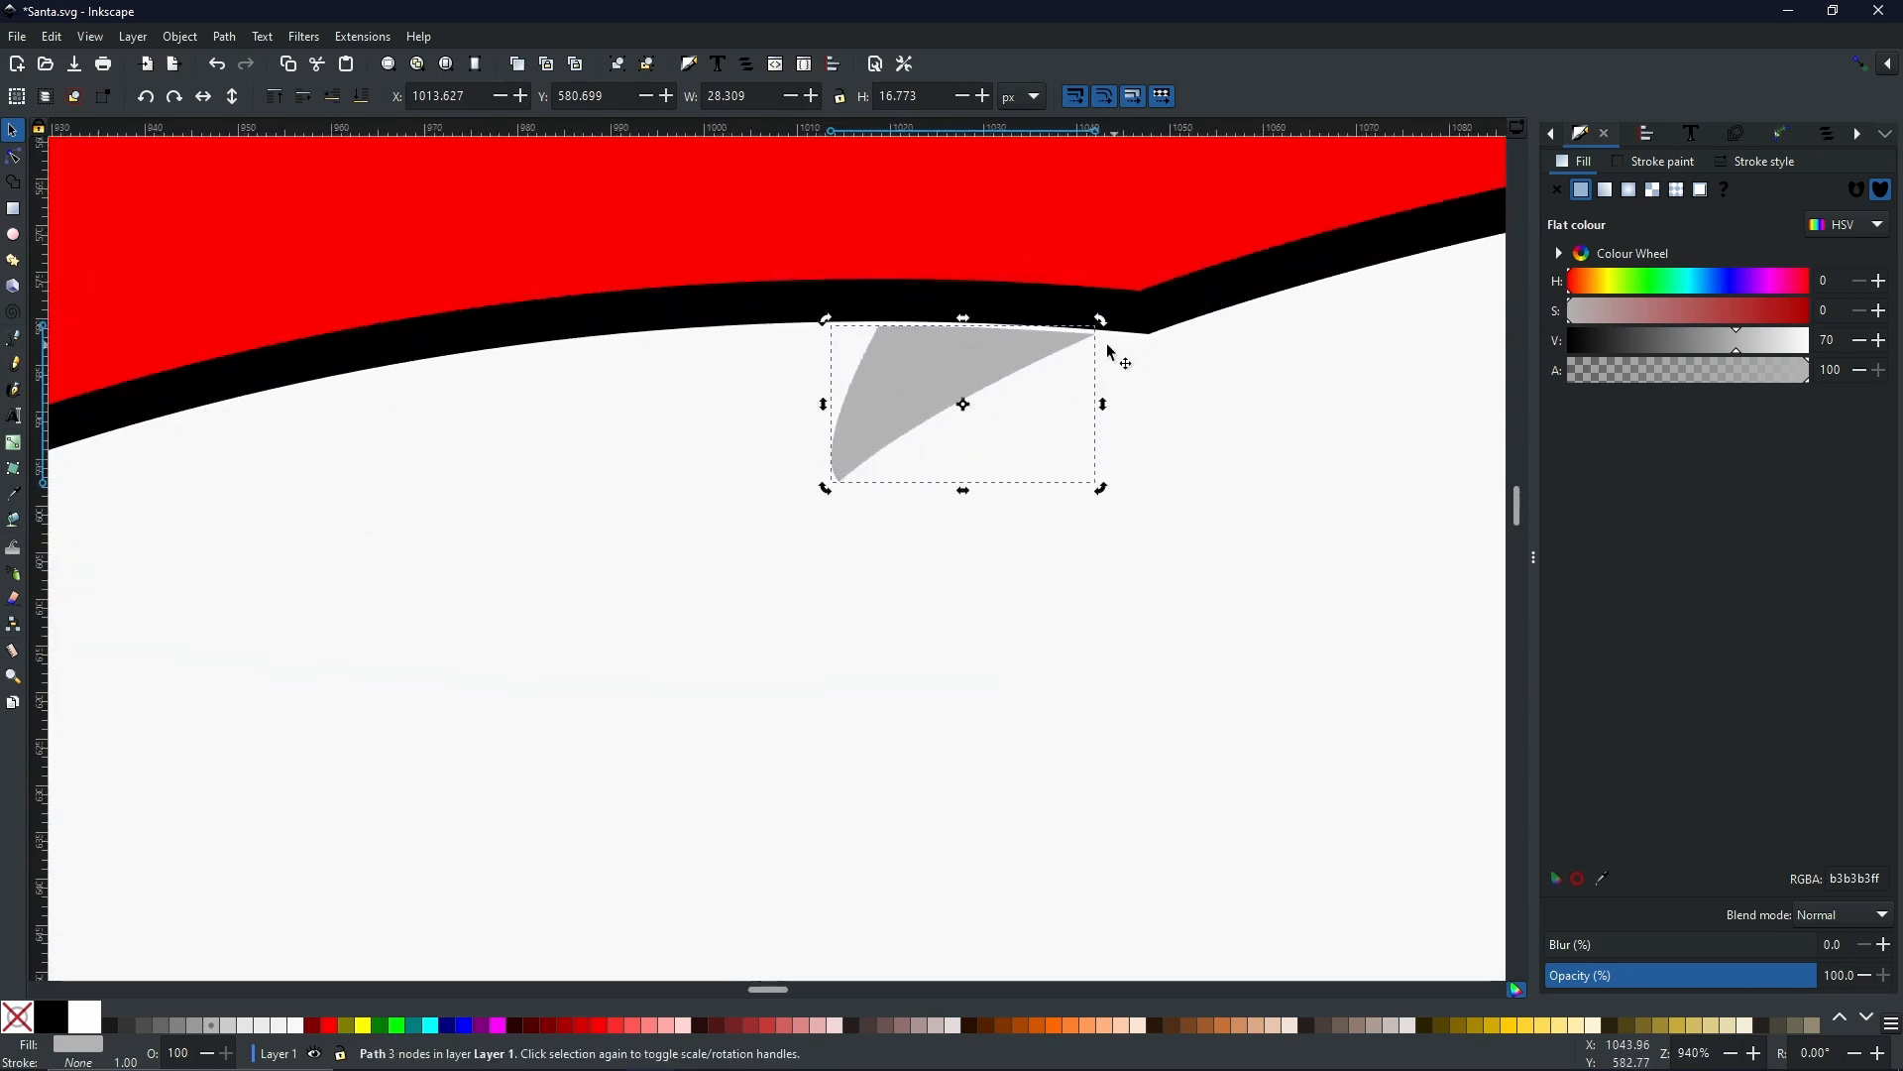
drag(1007, 363, 1082, 357)
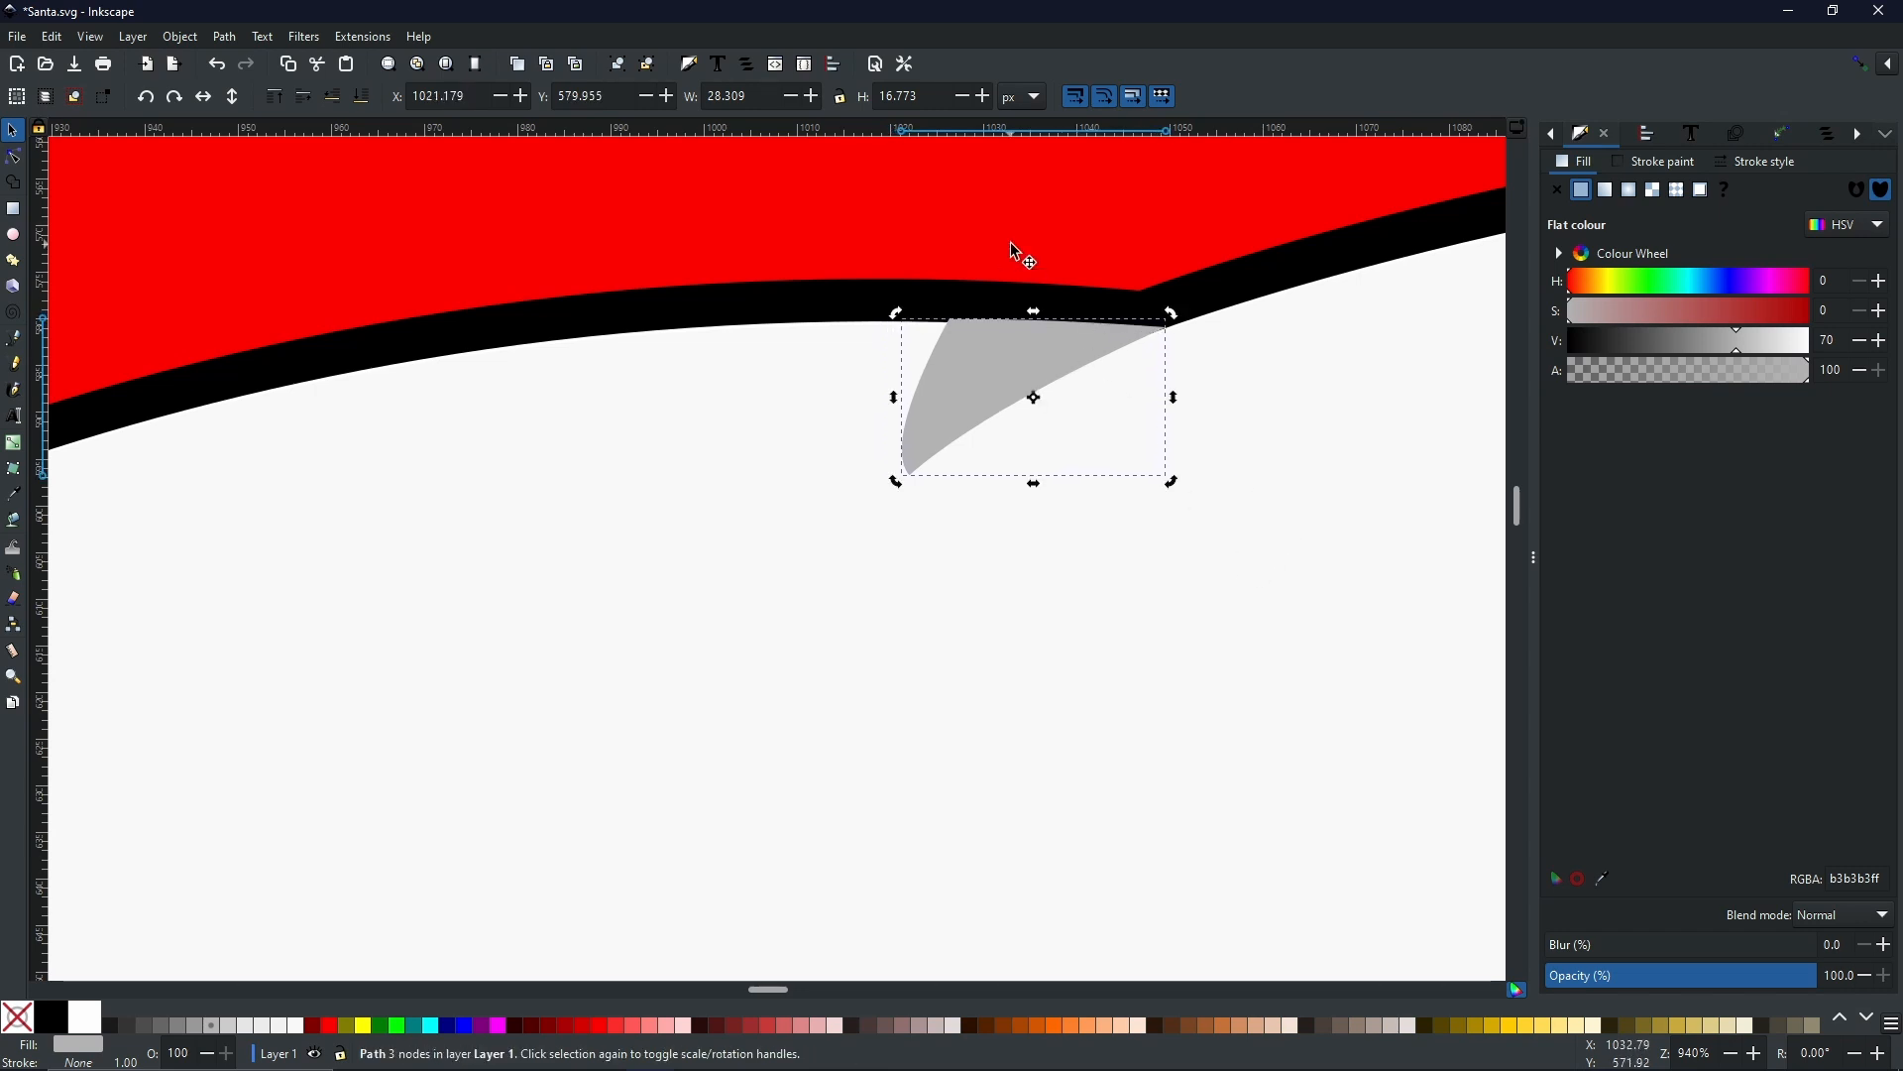
- Raise the black Santa outline to the top of the stacking order
click(671, 366)
scroll(670, 366, down, 6)
scroll(700, 381, up, 4)
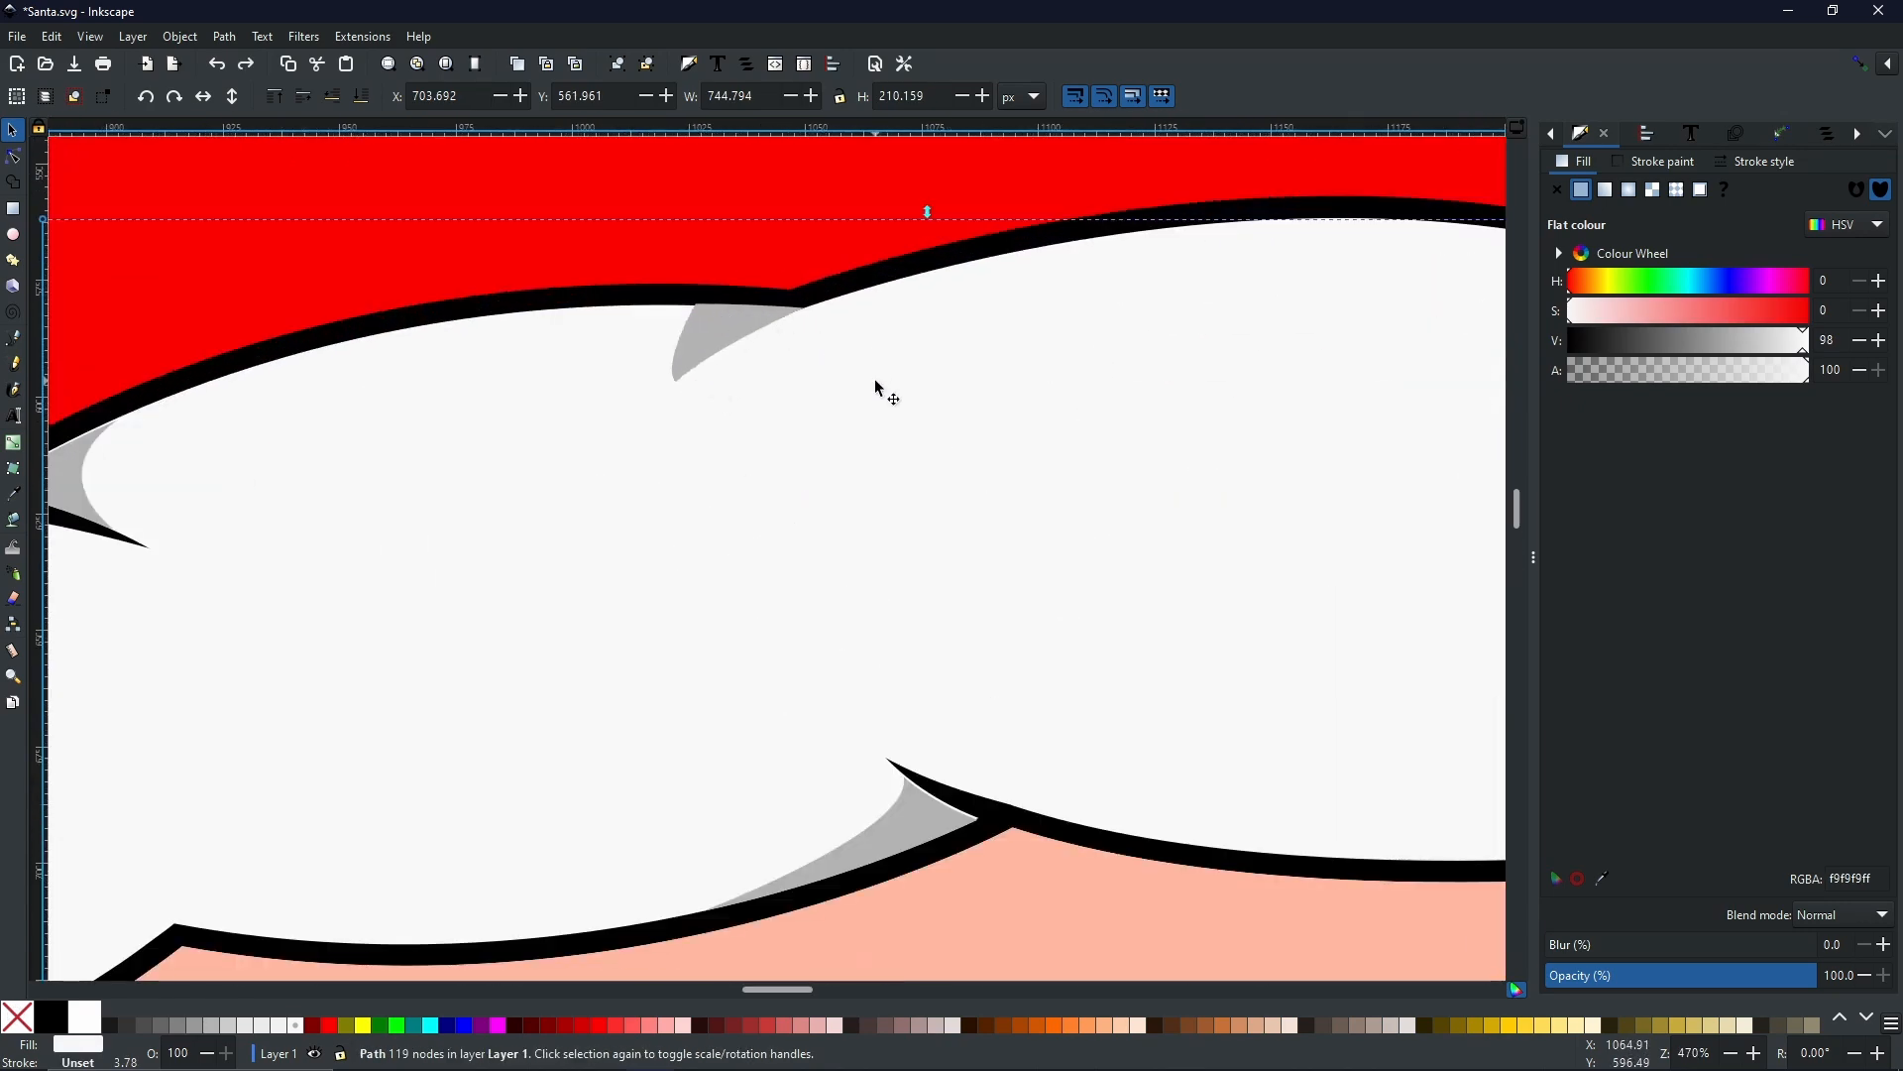
scroll(886, 426, down, 6)
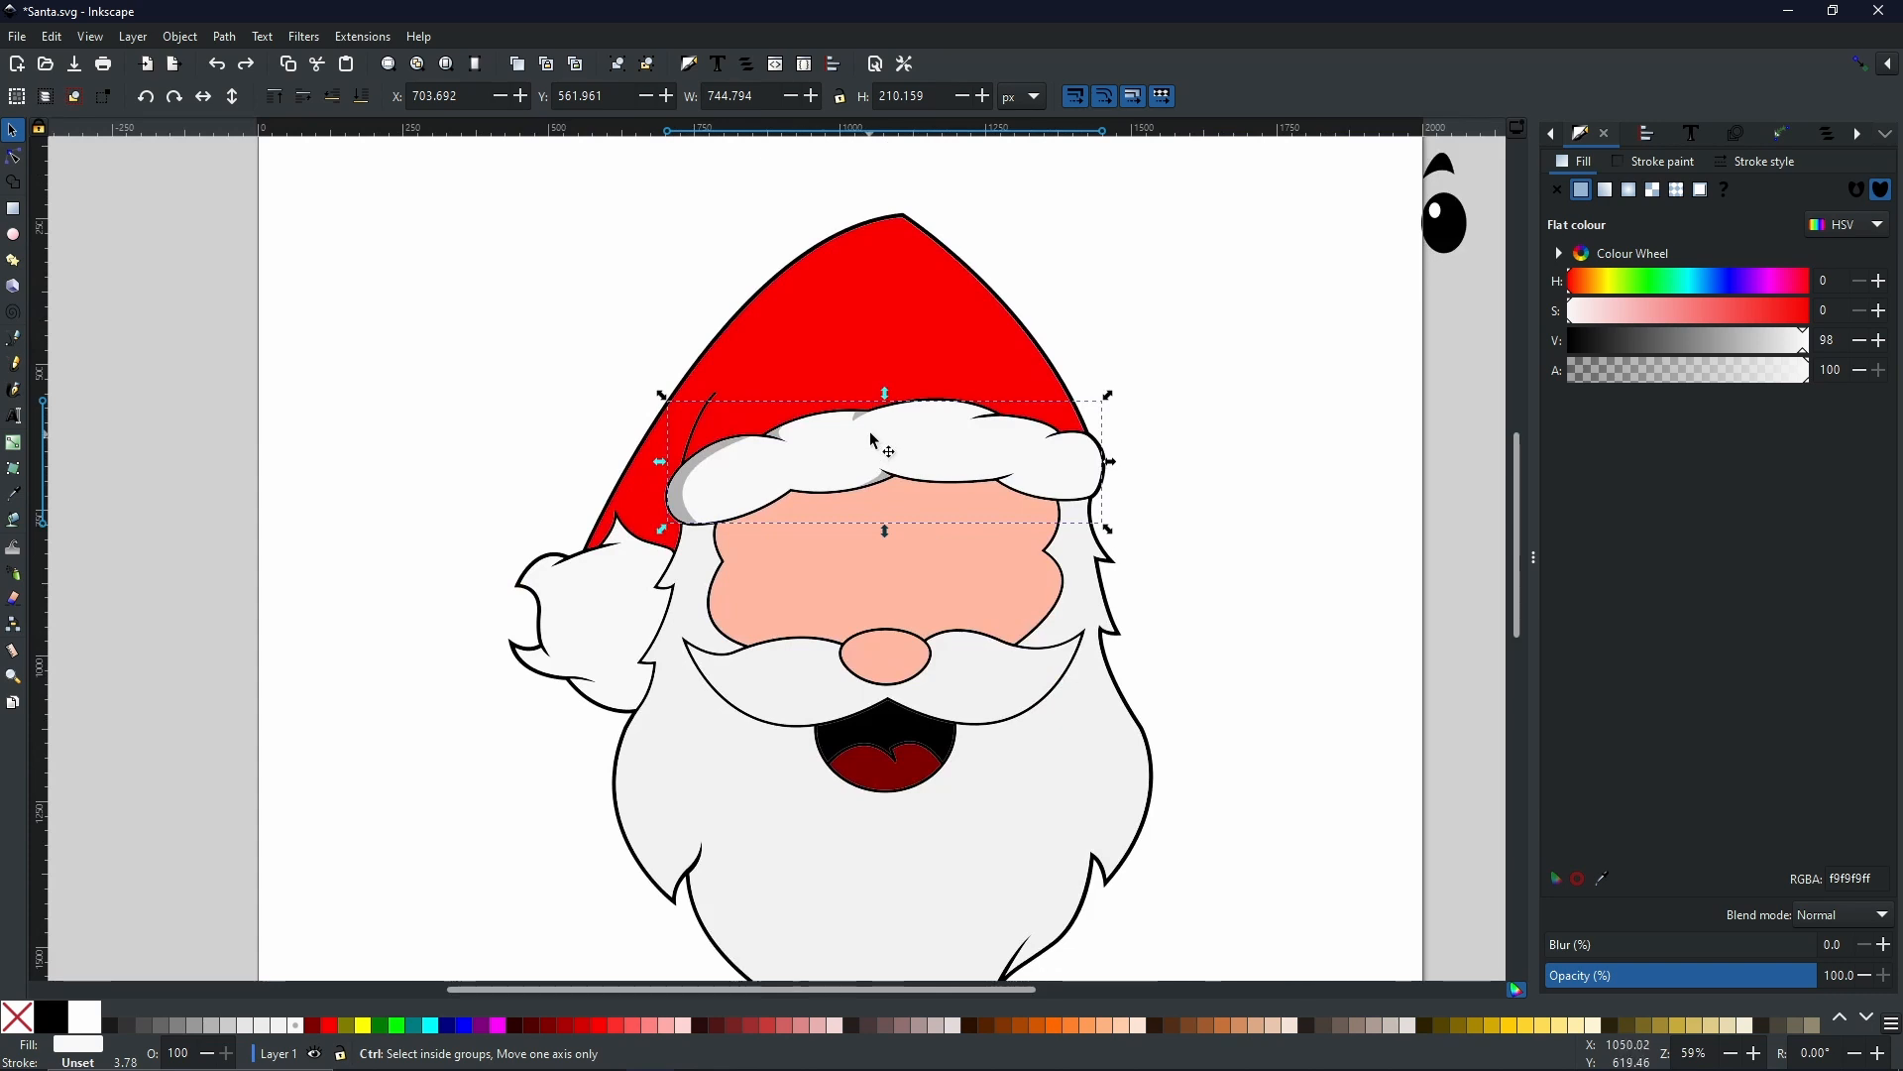
scroll(975, 552, up, 1)
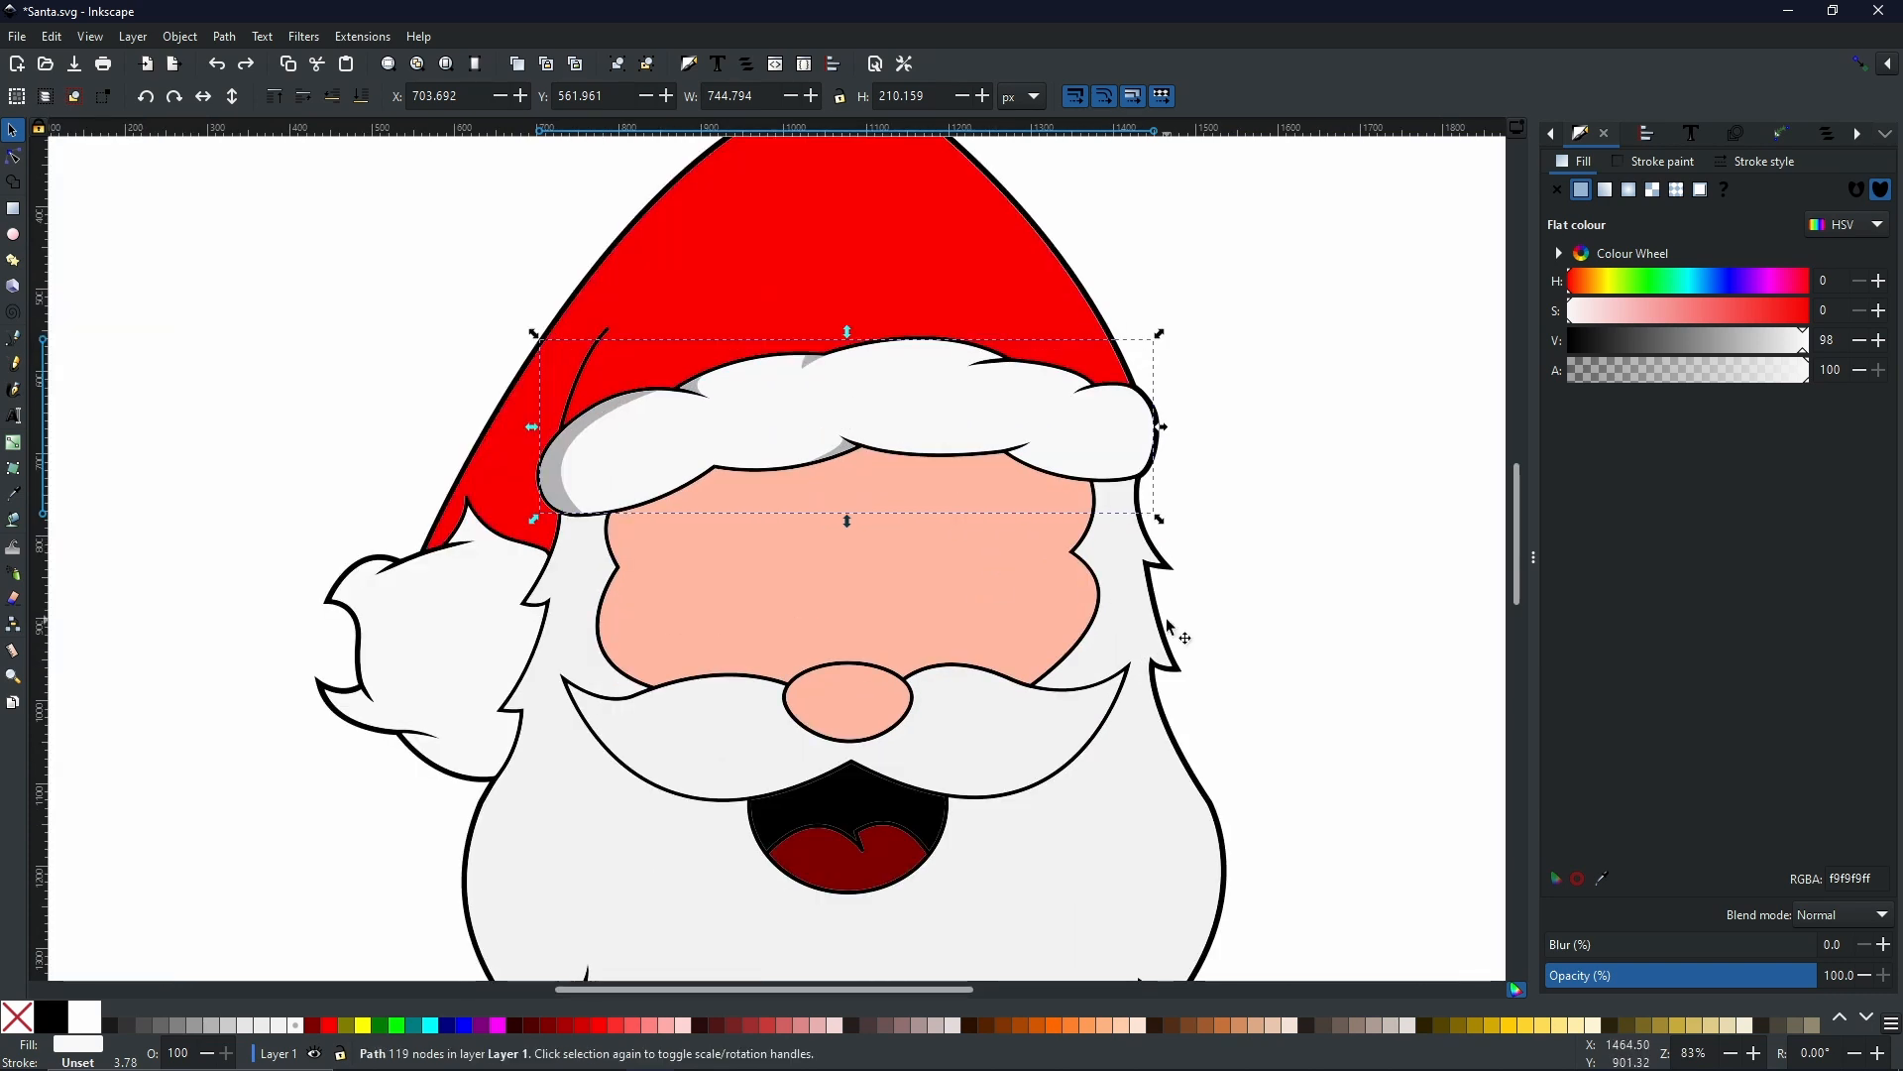
click(1179, 569)
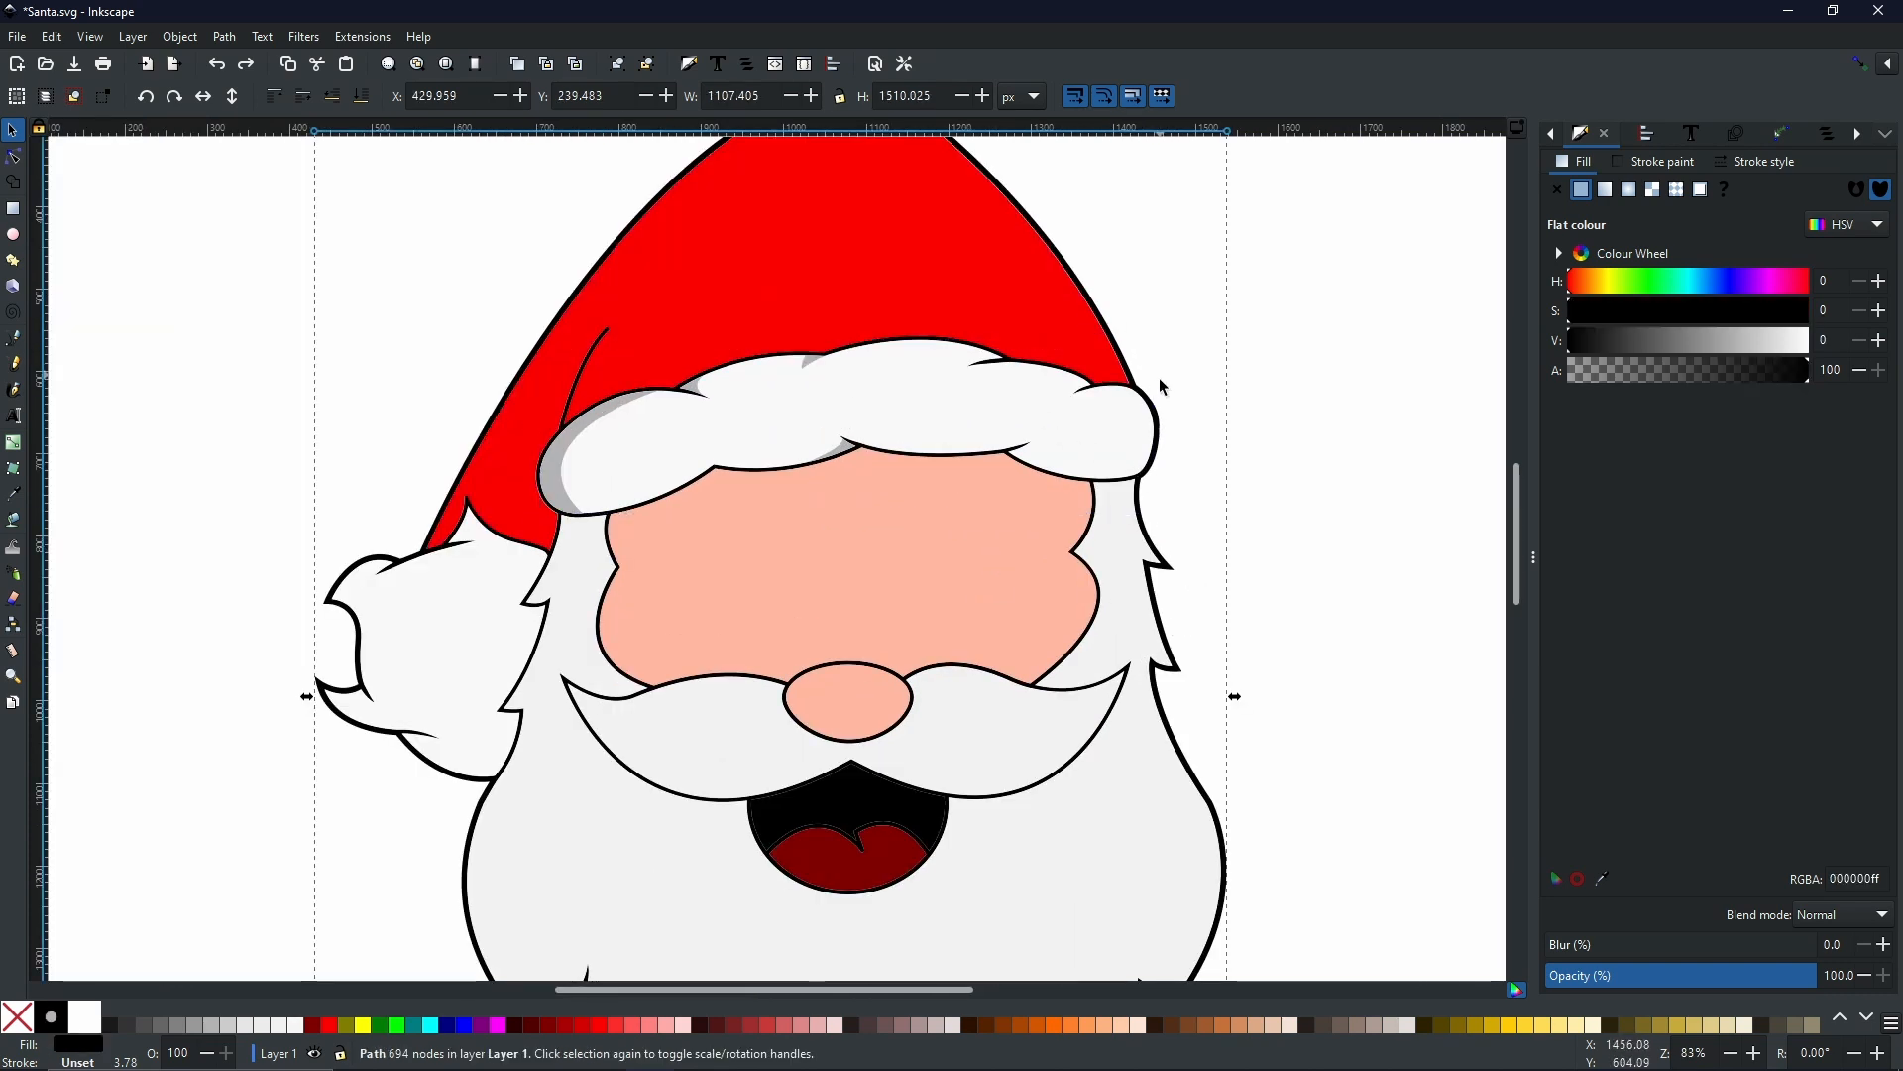
click(275, 103)
scroll(659, 396, up, 4)
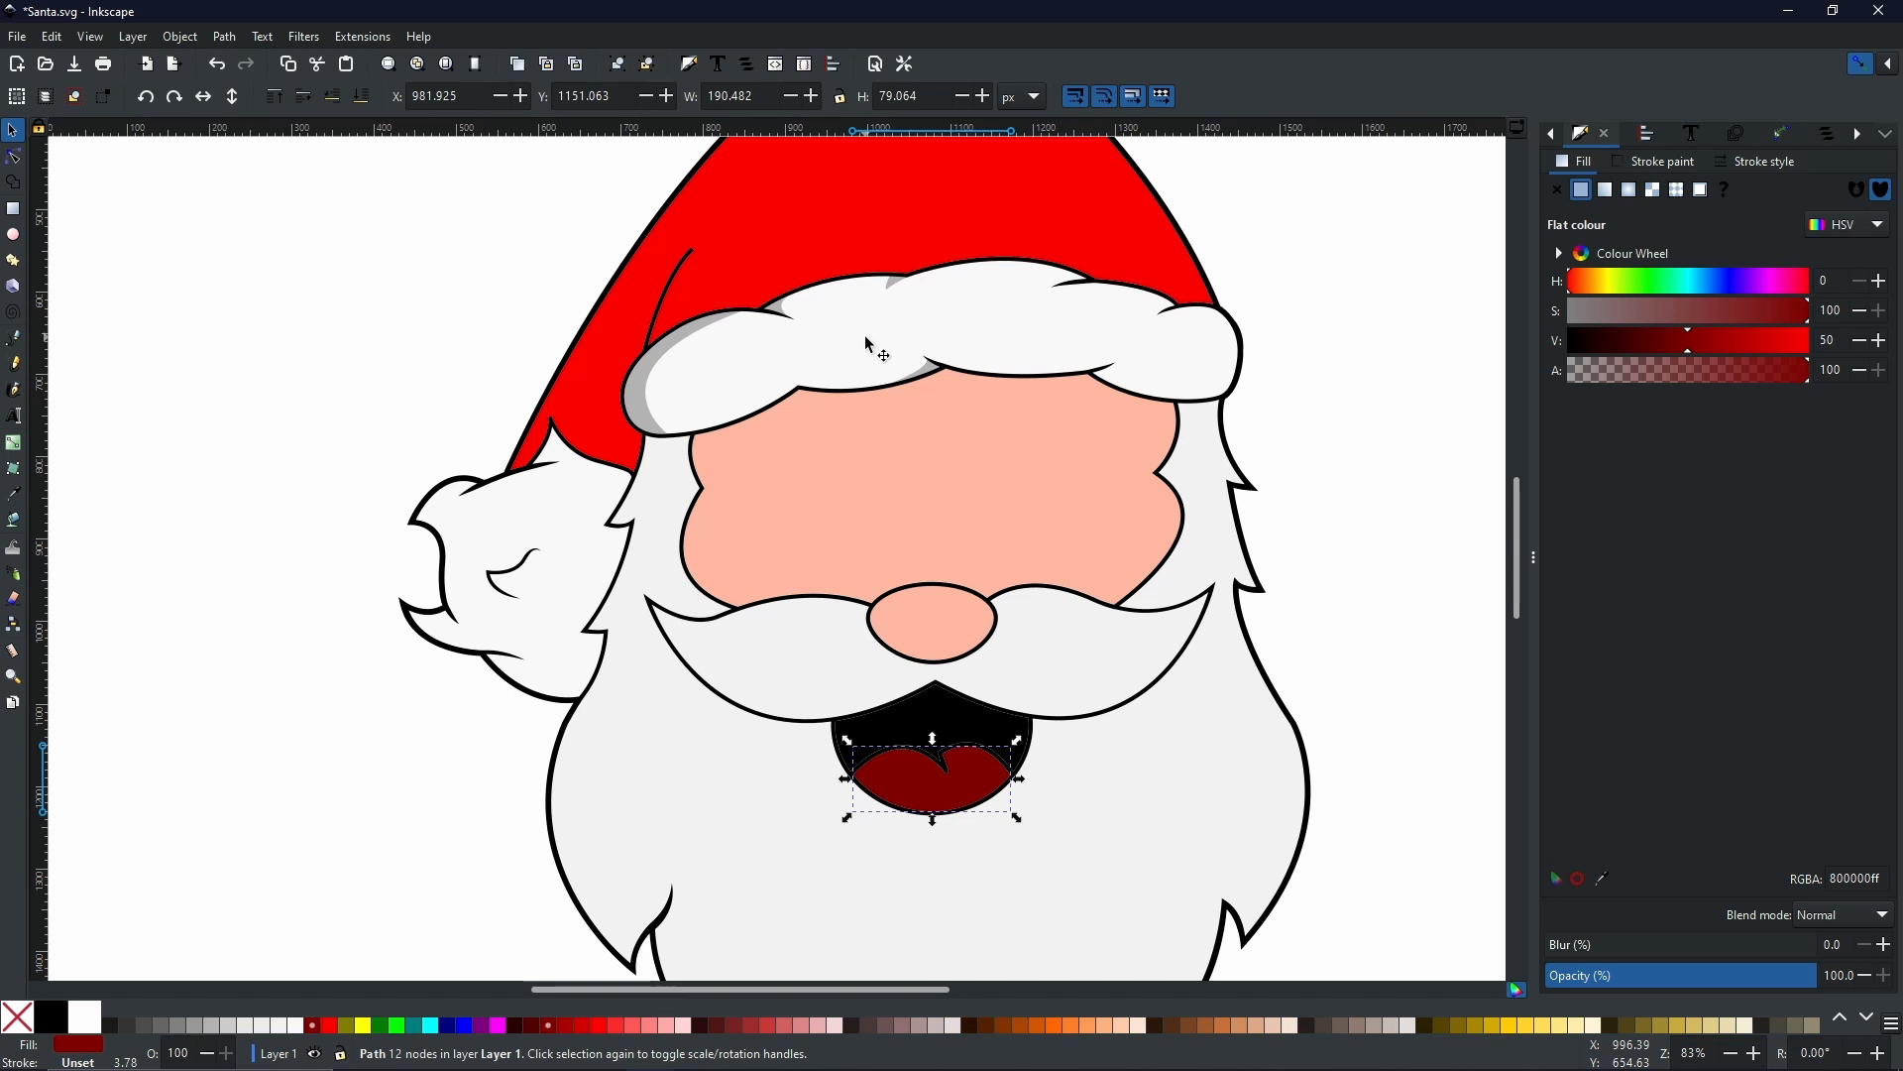
- Fill the hat's fur brim with the light grey ececec
click(1026, 316)
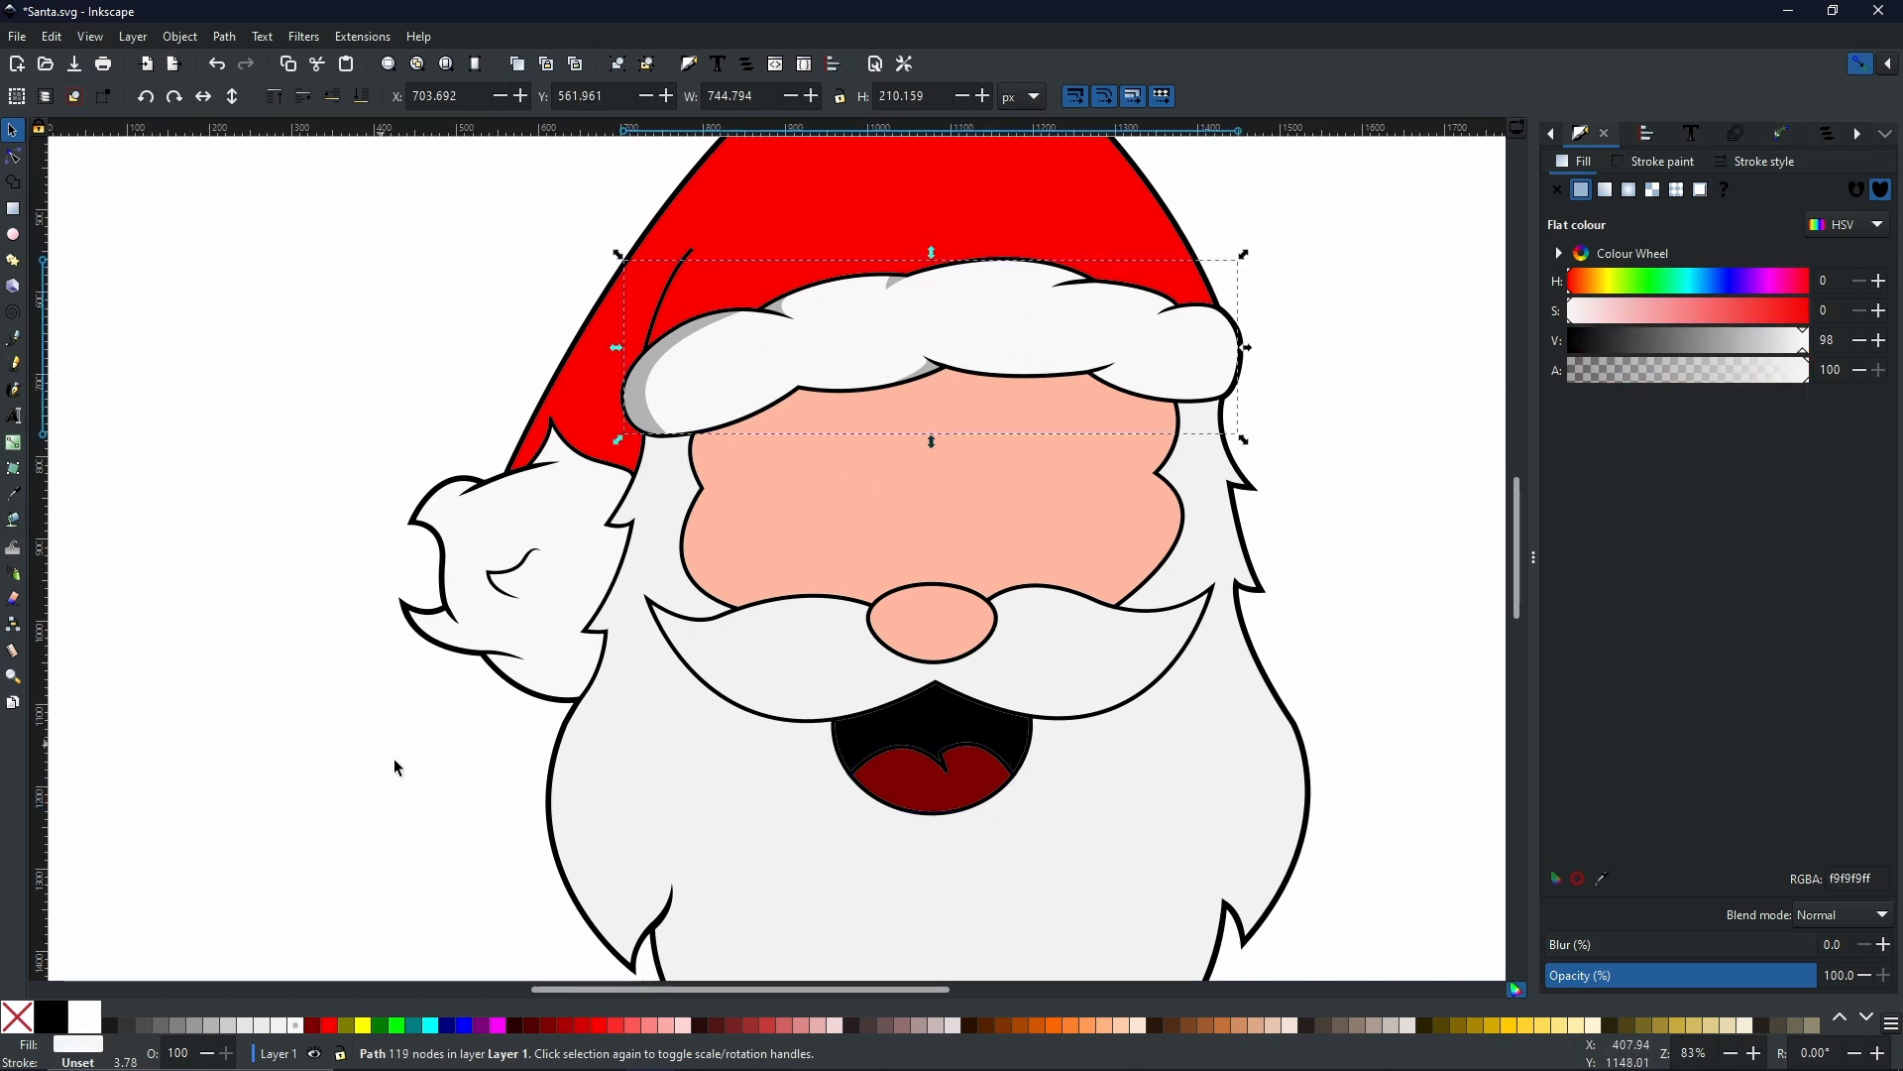
click(260, 1027)
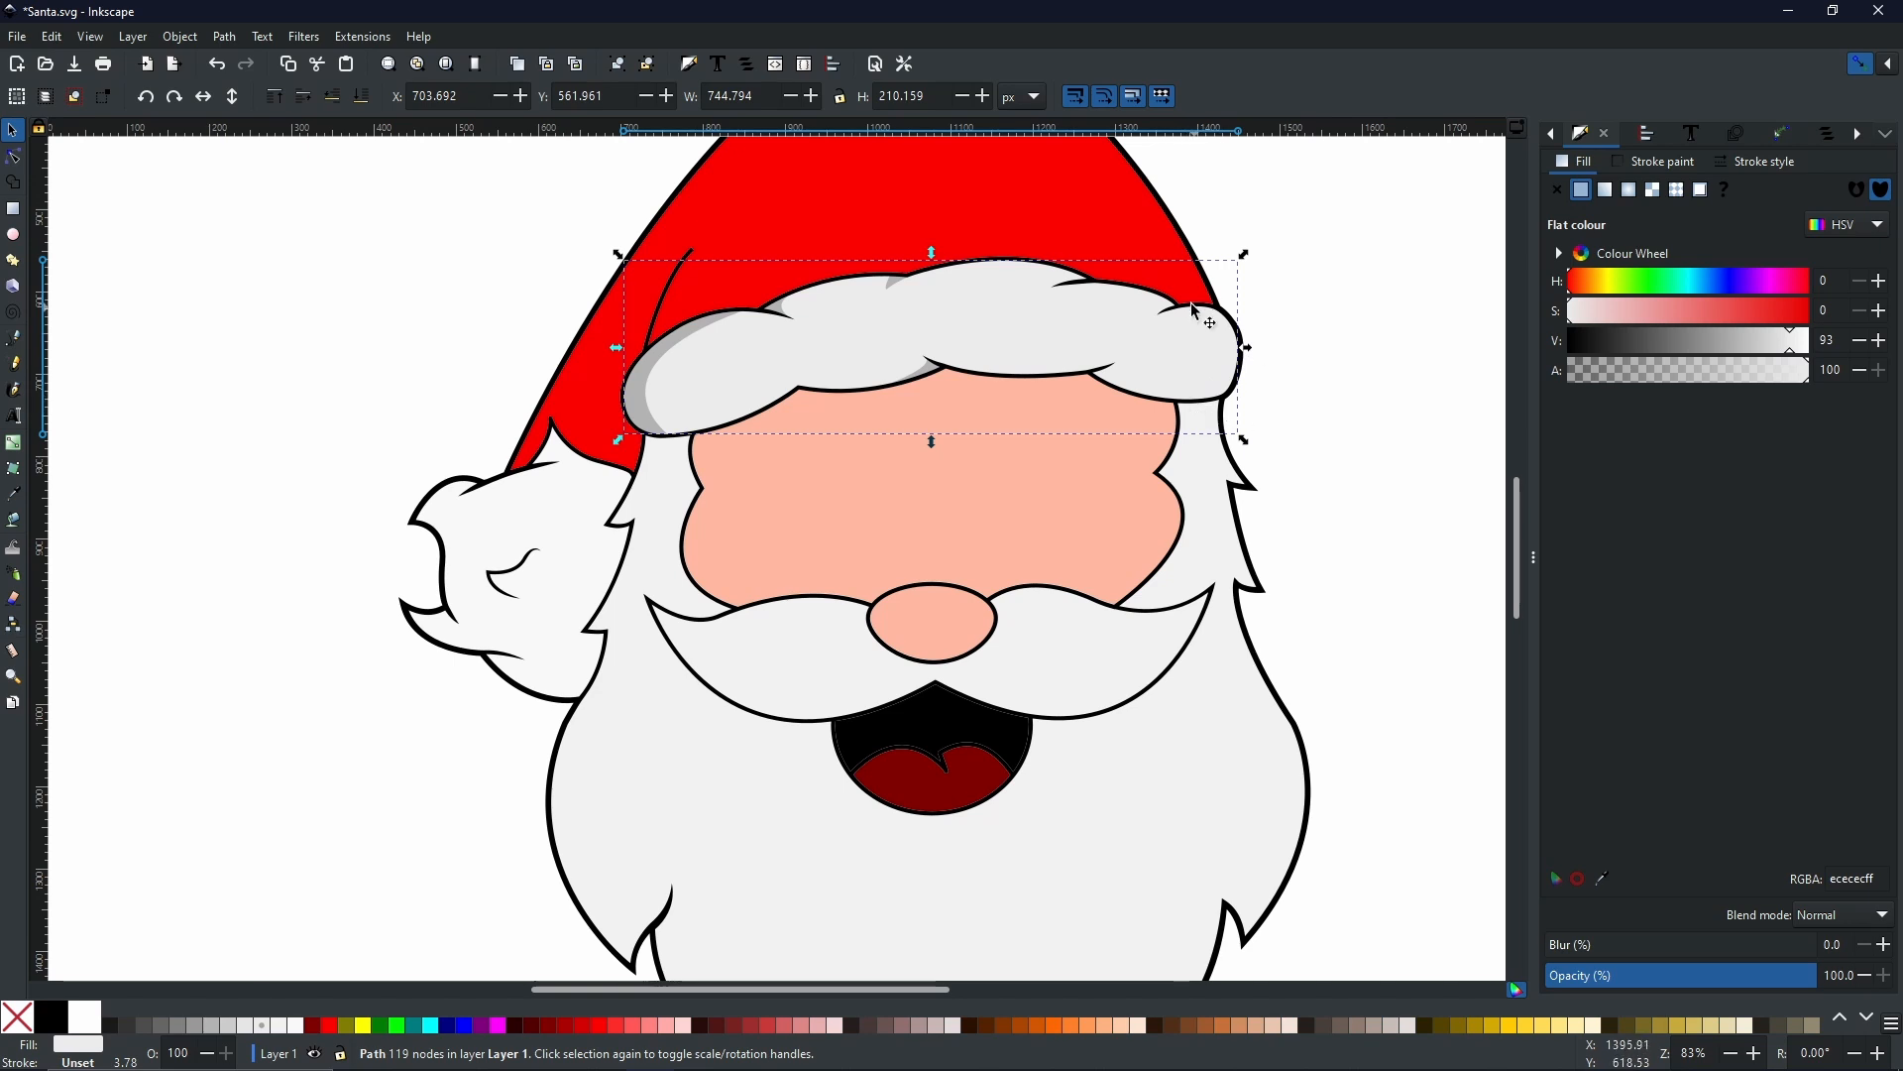
- Duplicate the hat's red fill twice in place
drag(740, 253, 638, 484)
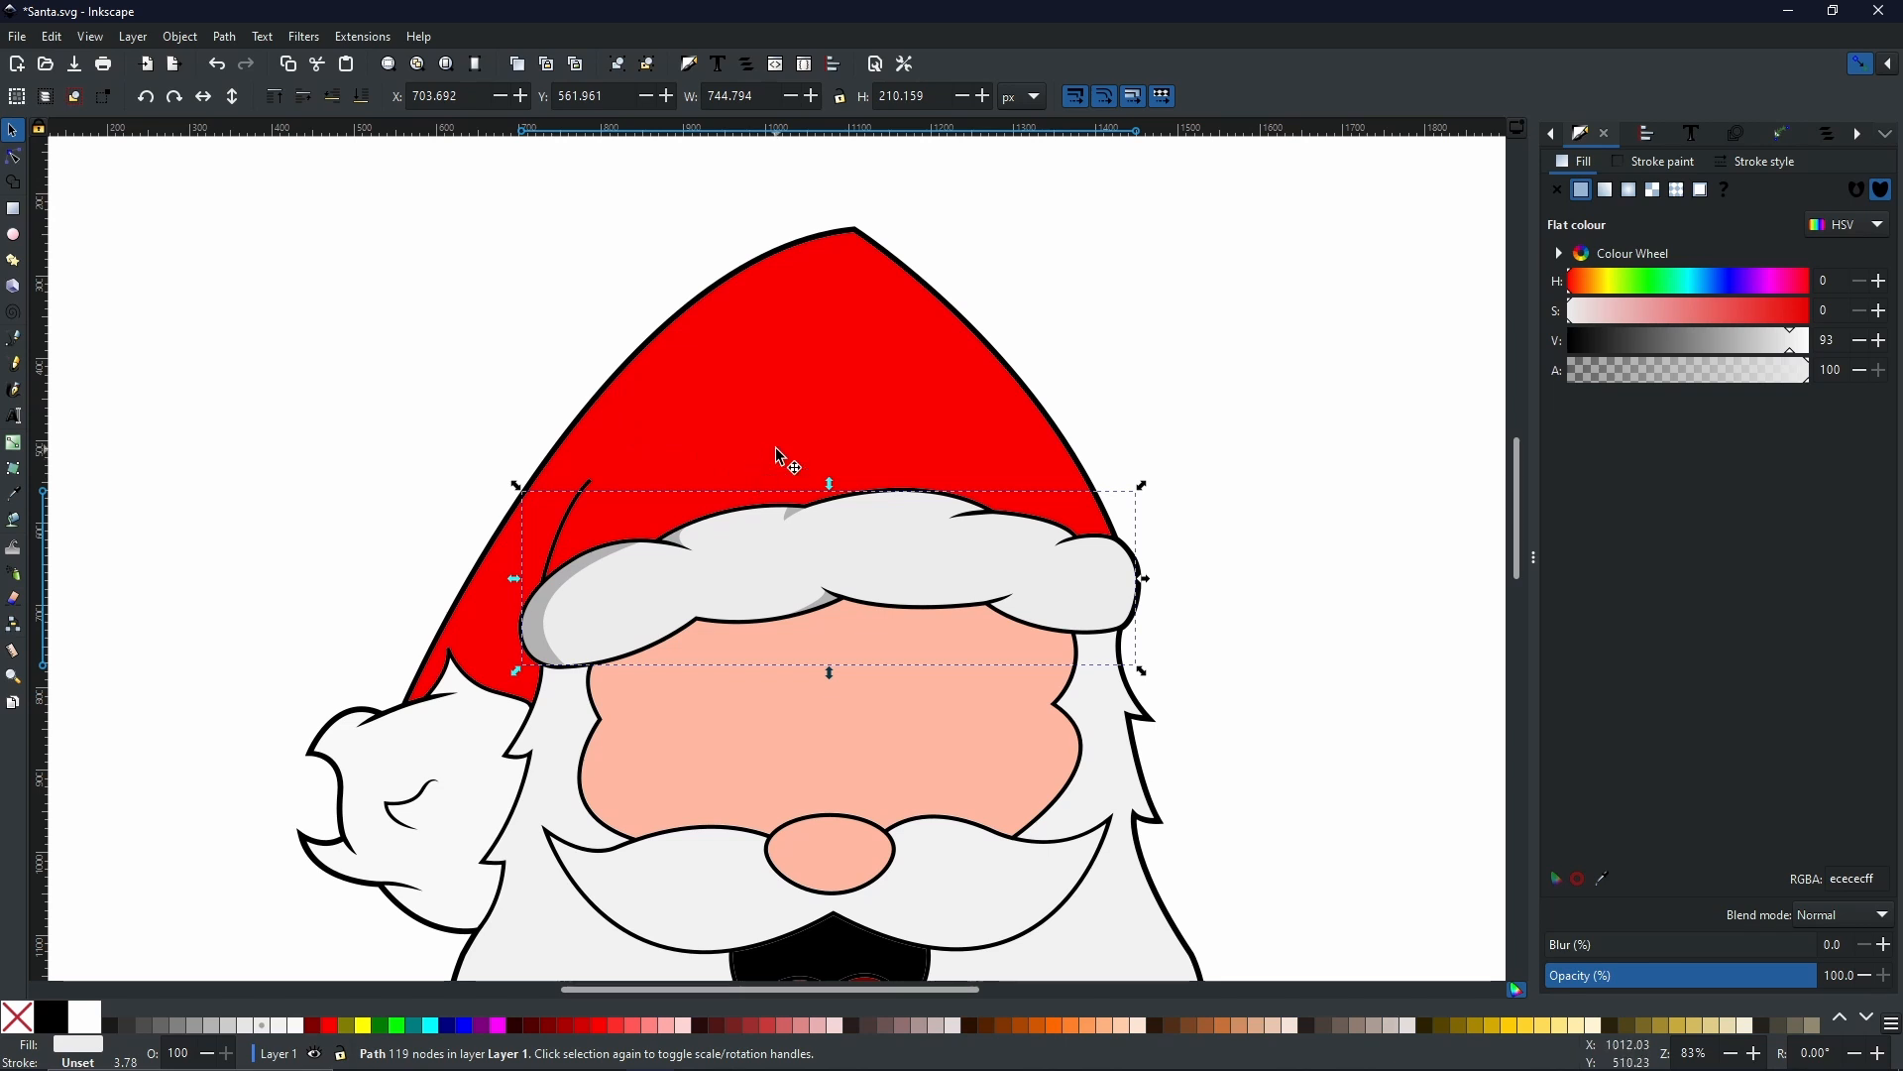
click(725, 461)
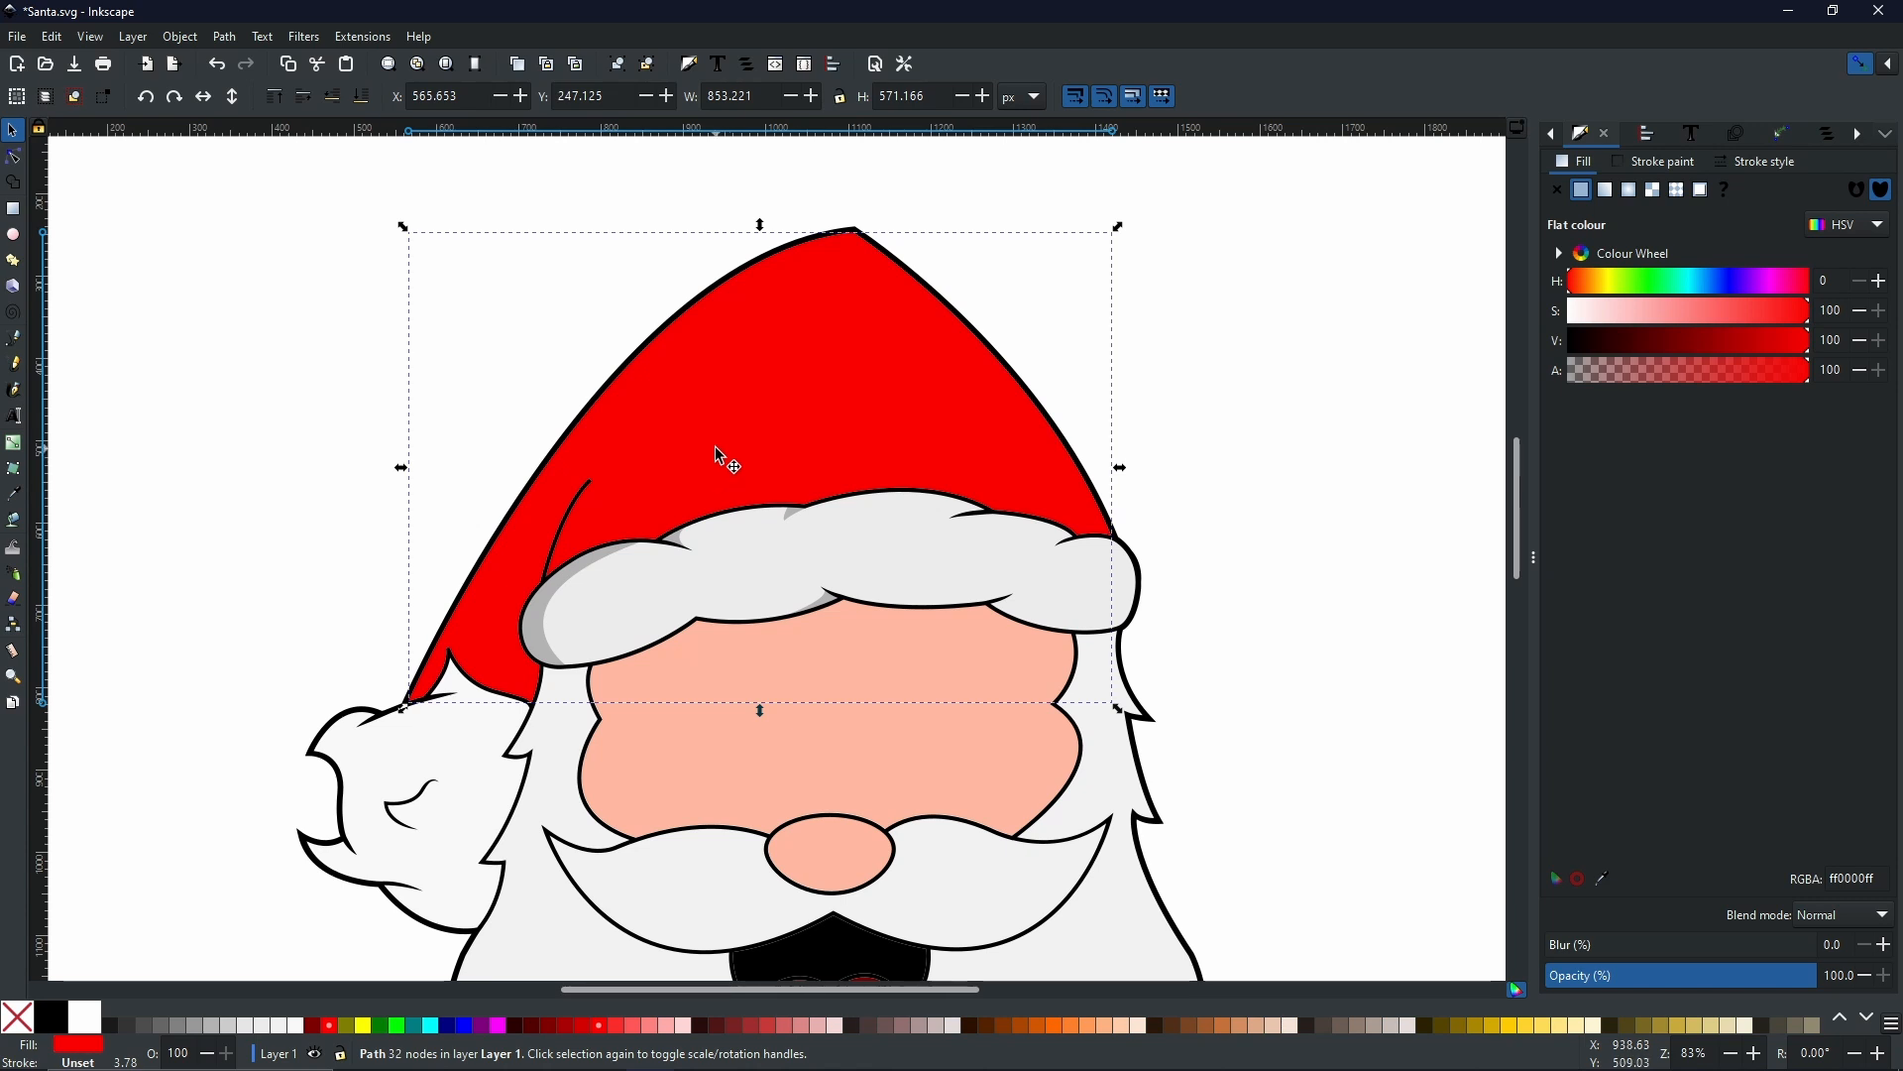
right_click(867, 342)
click(957, 448)
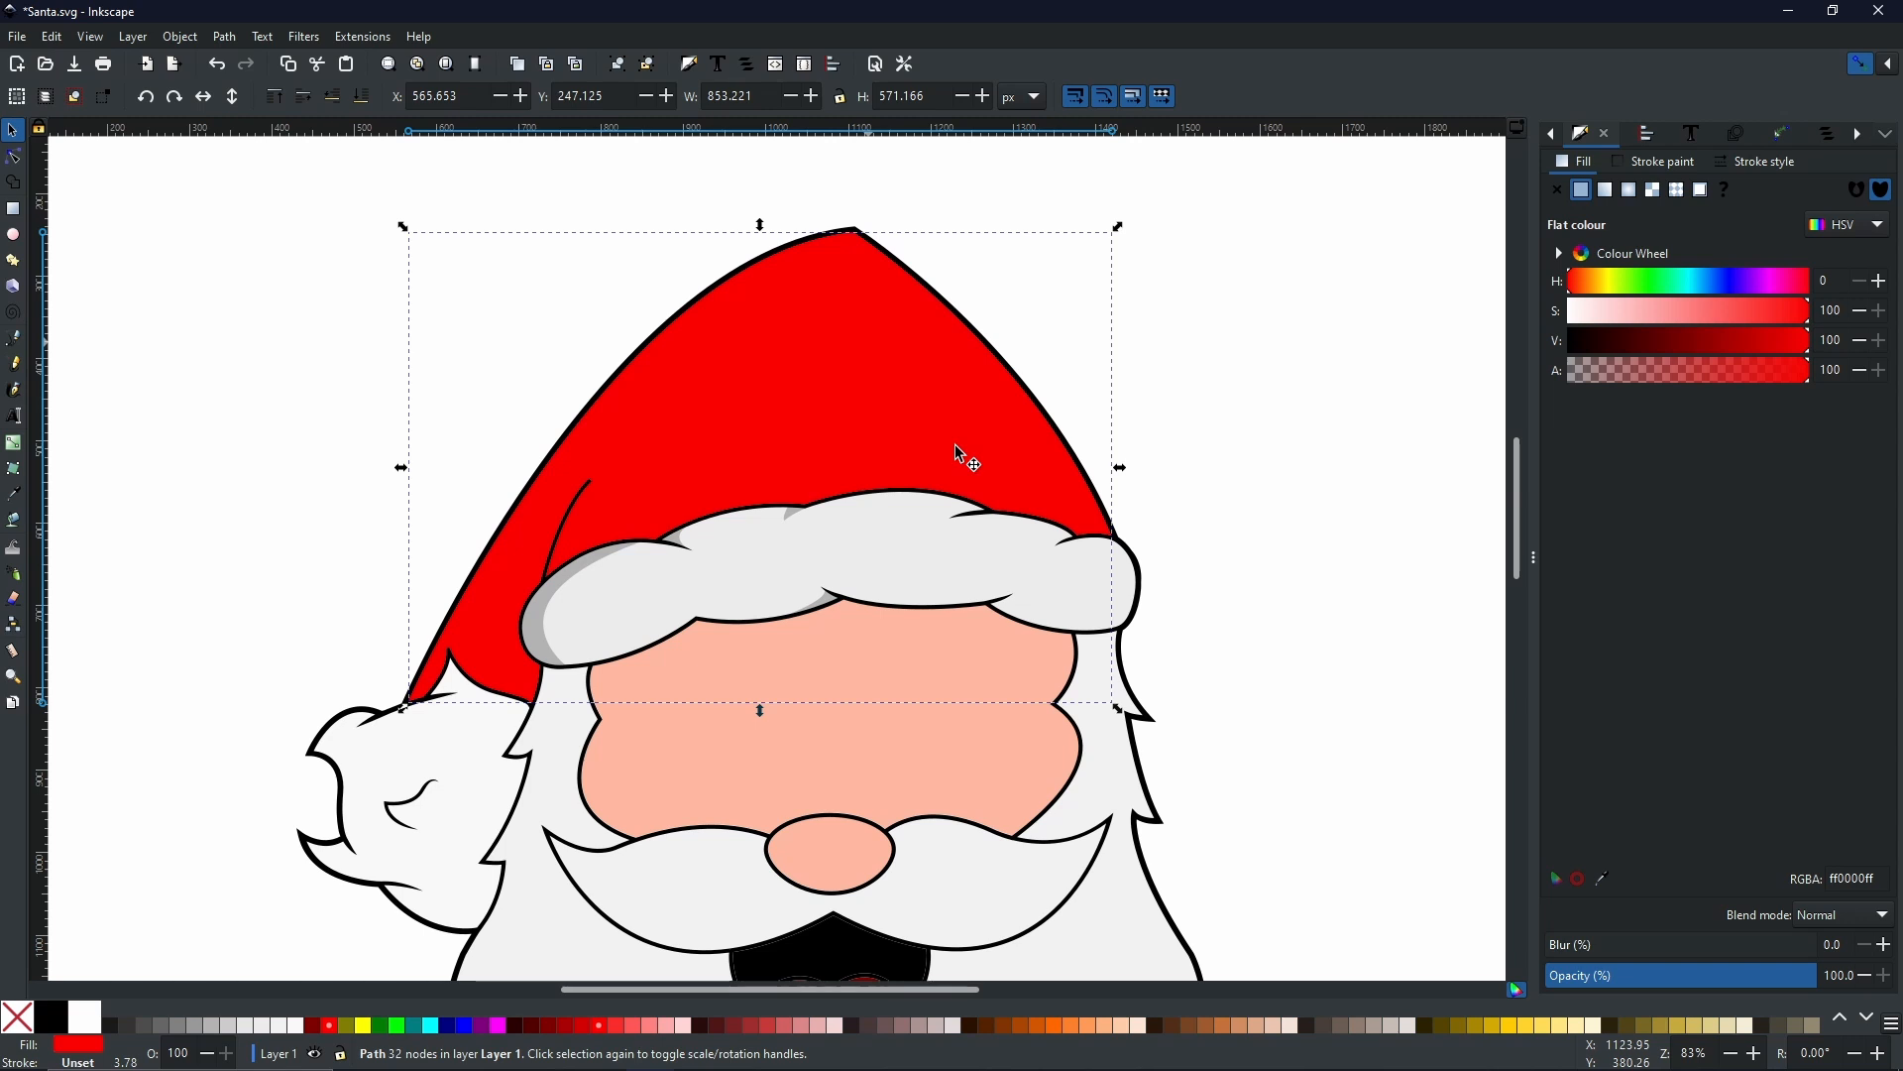
right_click(872, 407)
click(941, 506)
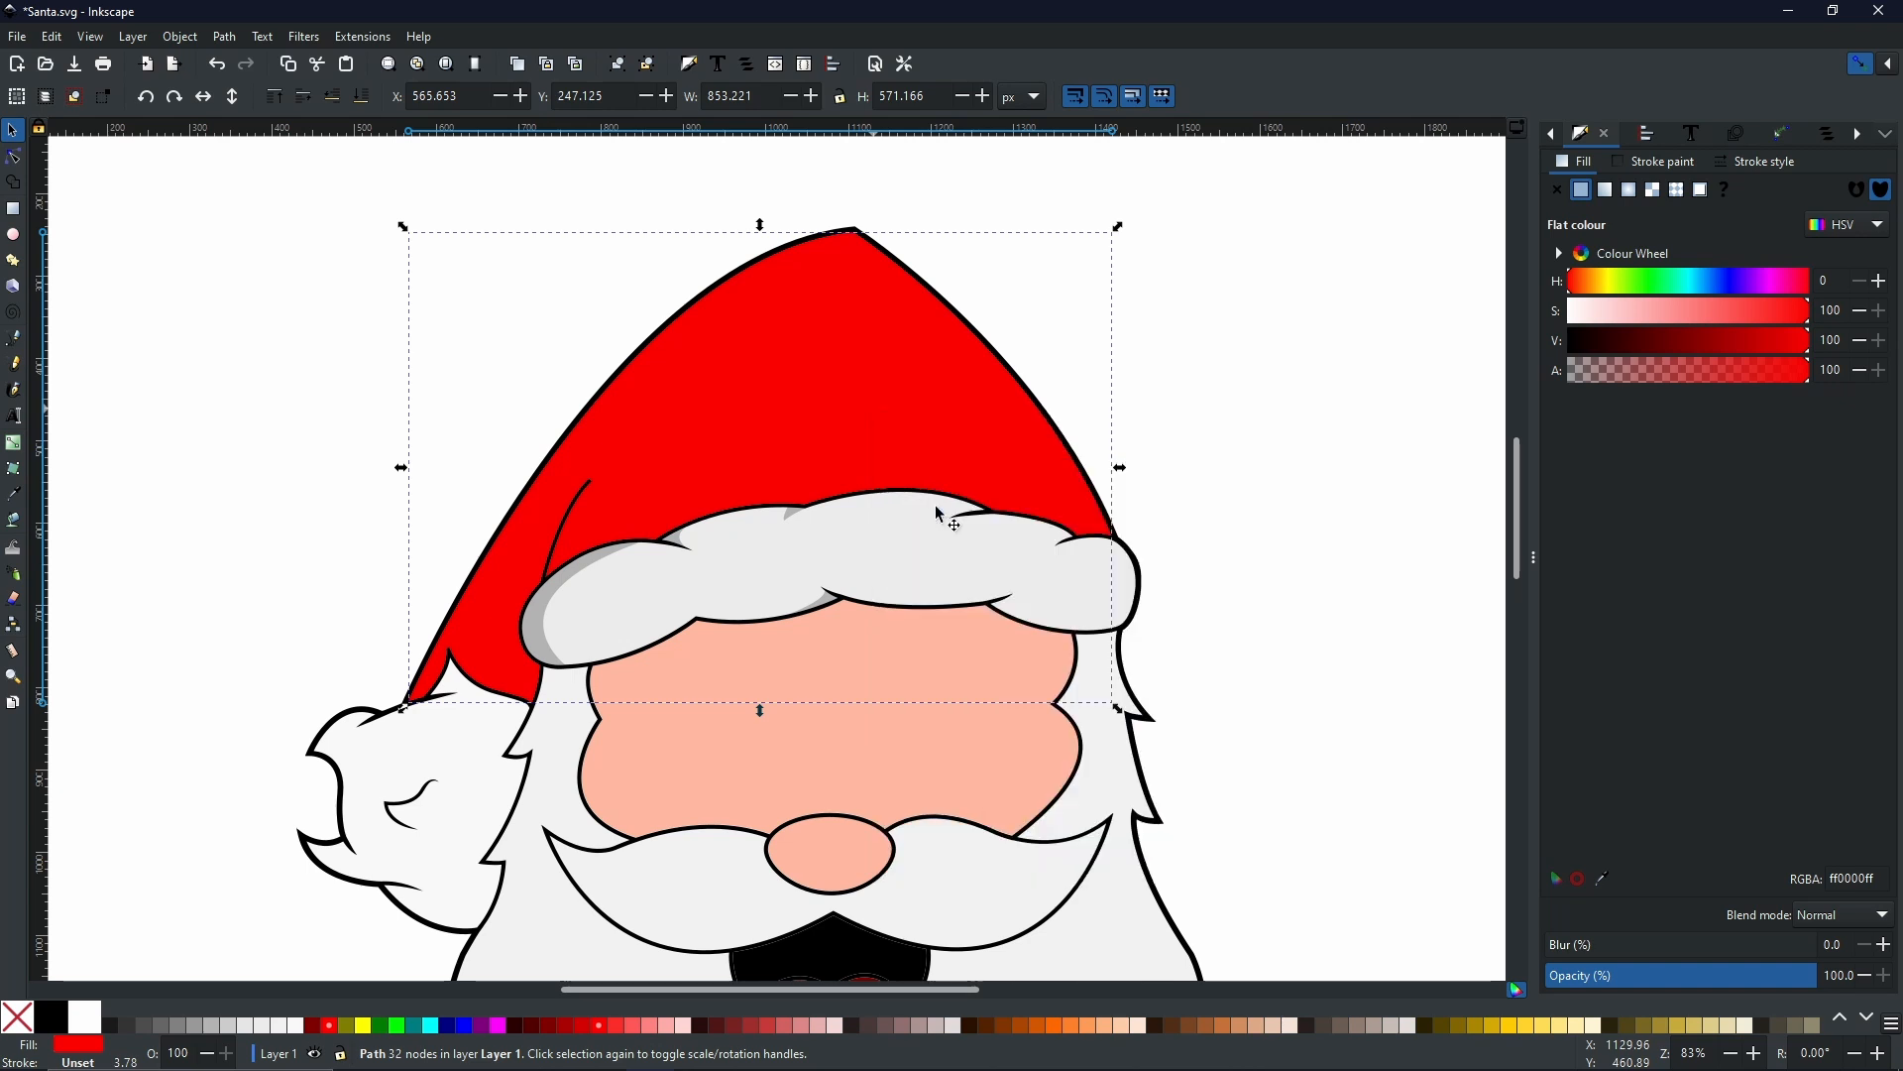
- Move the two red hat copies out to either side of the original and undo both moves
drag(853, 402, 511, 387)
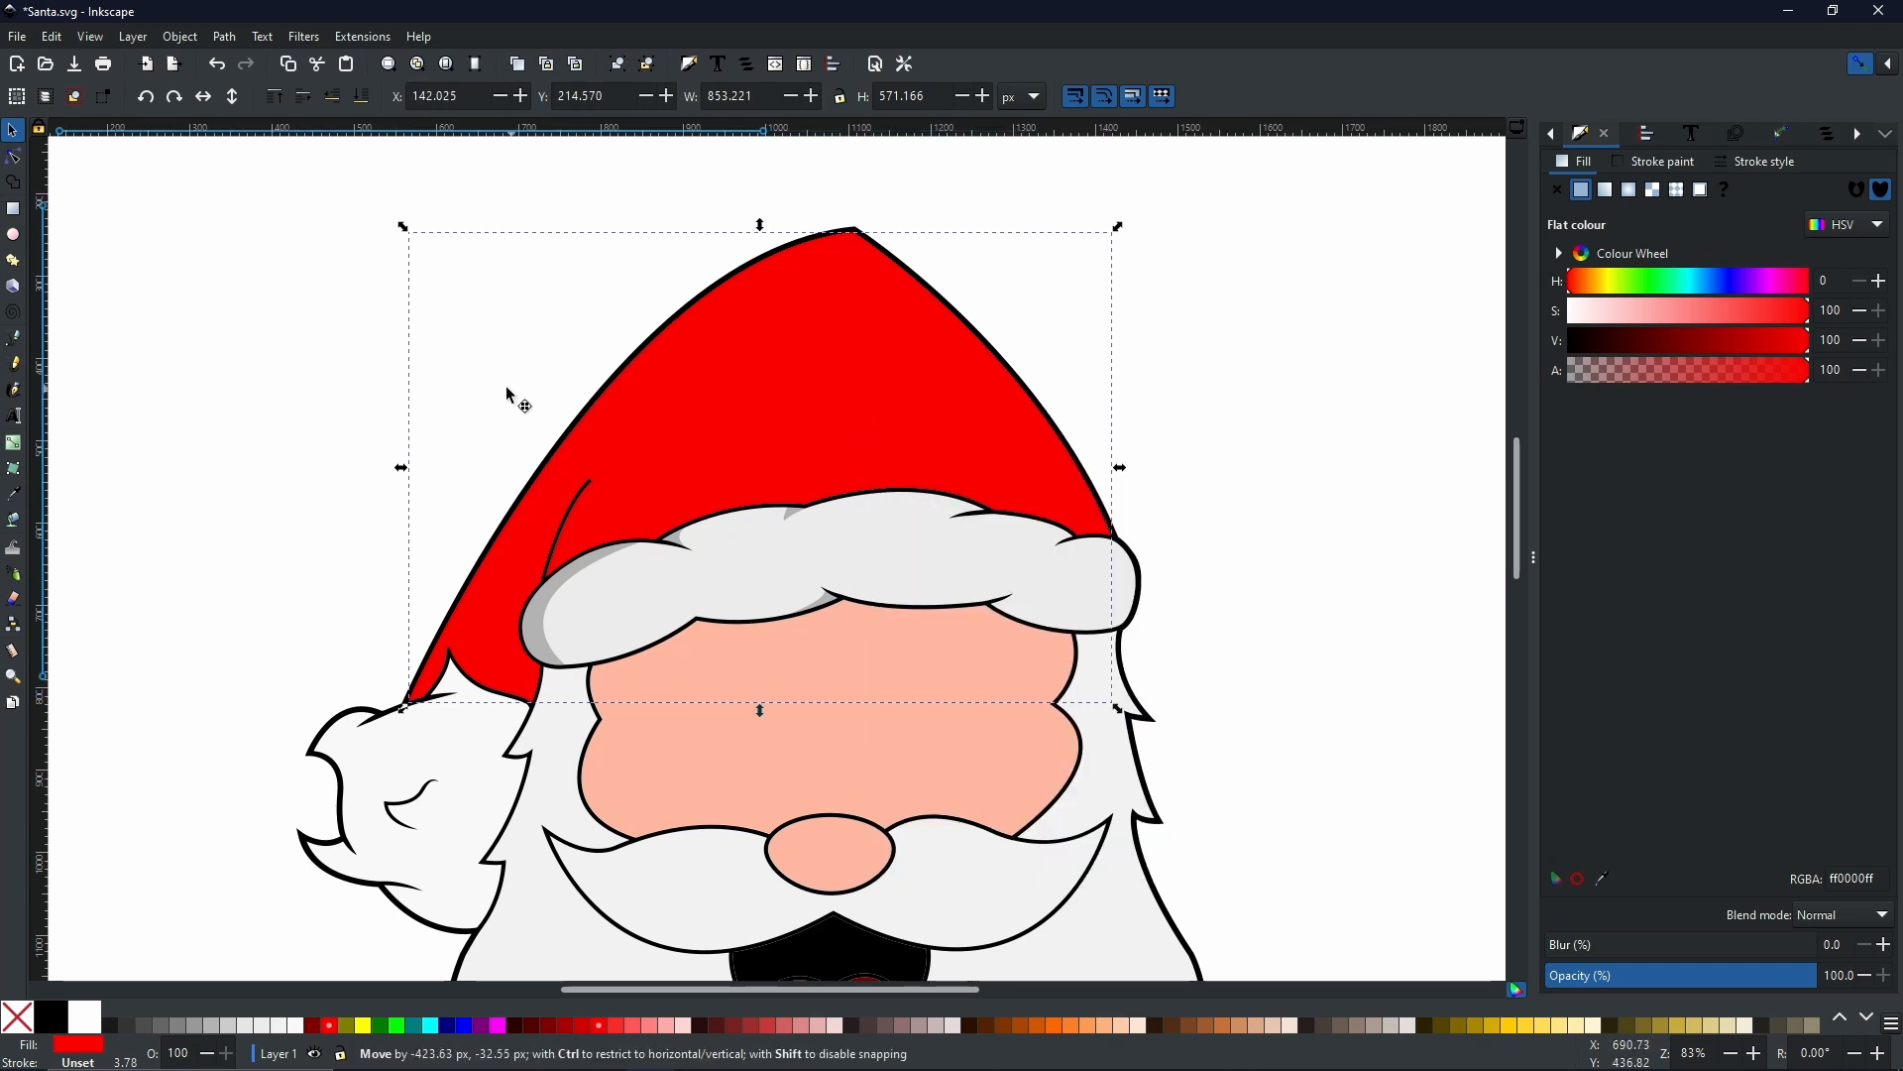
drag(869, 363, 1217, 381)
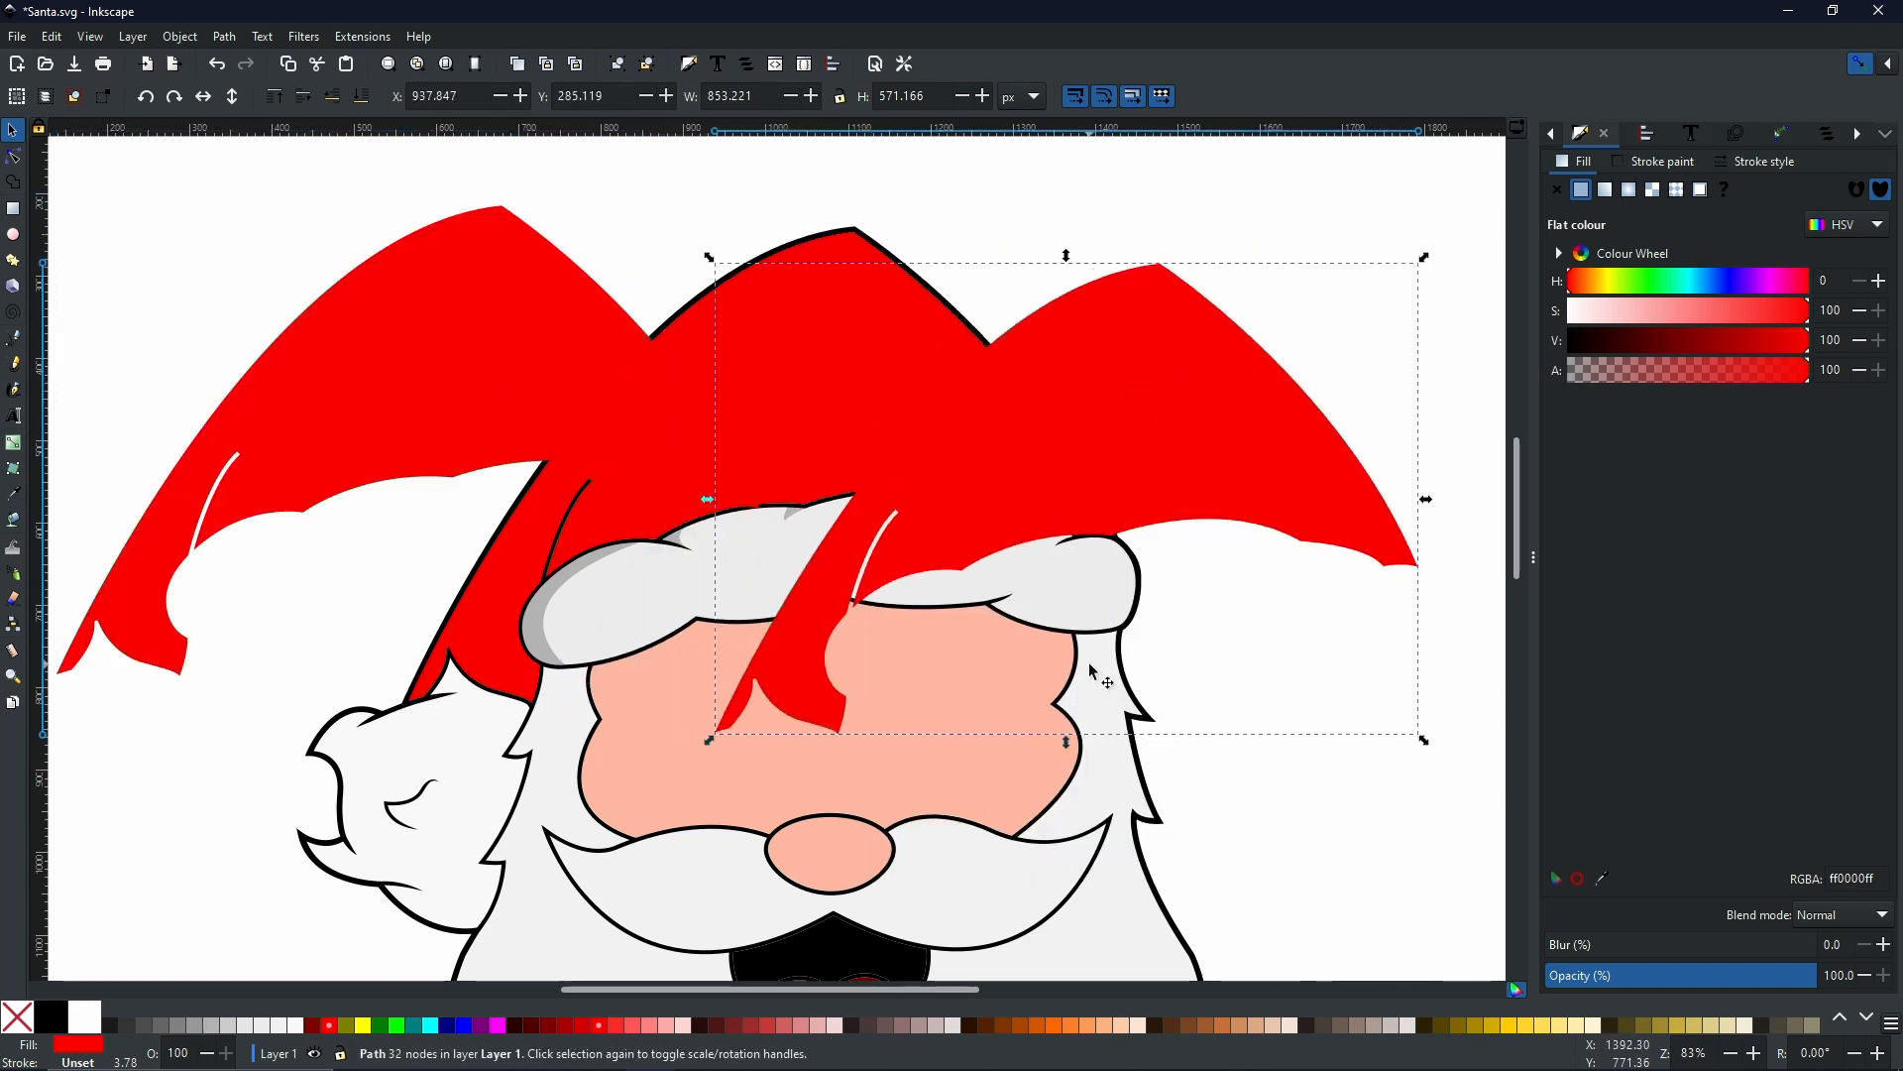
key(ctrl+z)
key(ctrl+z)
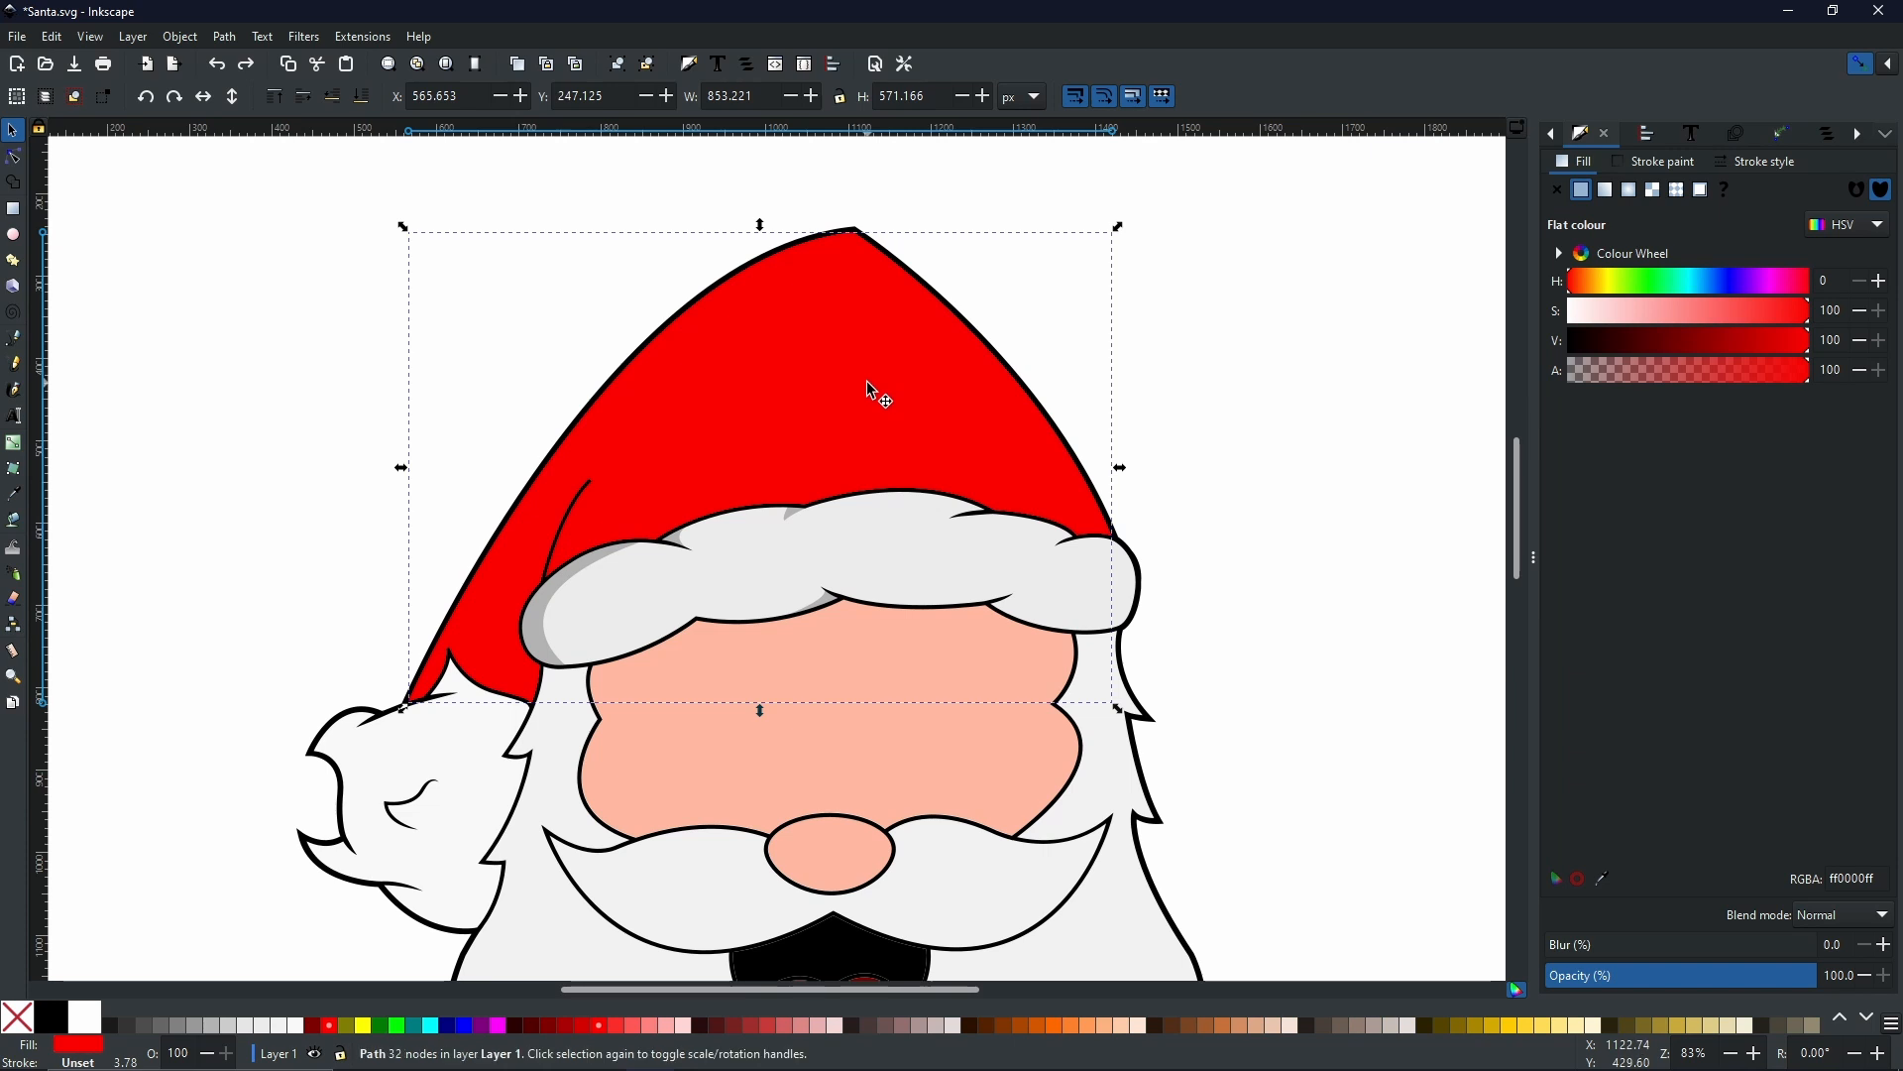
- Offset the top hat copy horizontally to about X 545.5 and fill it with dark red 800000
mouse_move(866, 384)
mouse_down()
mouse_move(820, 404)
mouse_move(840, 401)
mouse_up()
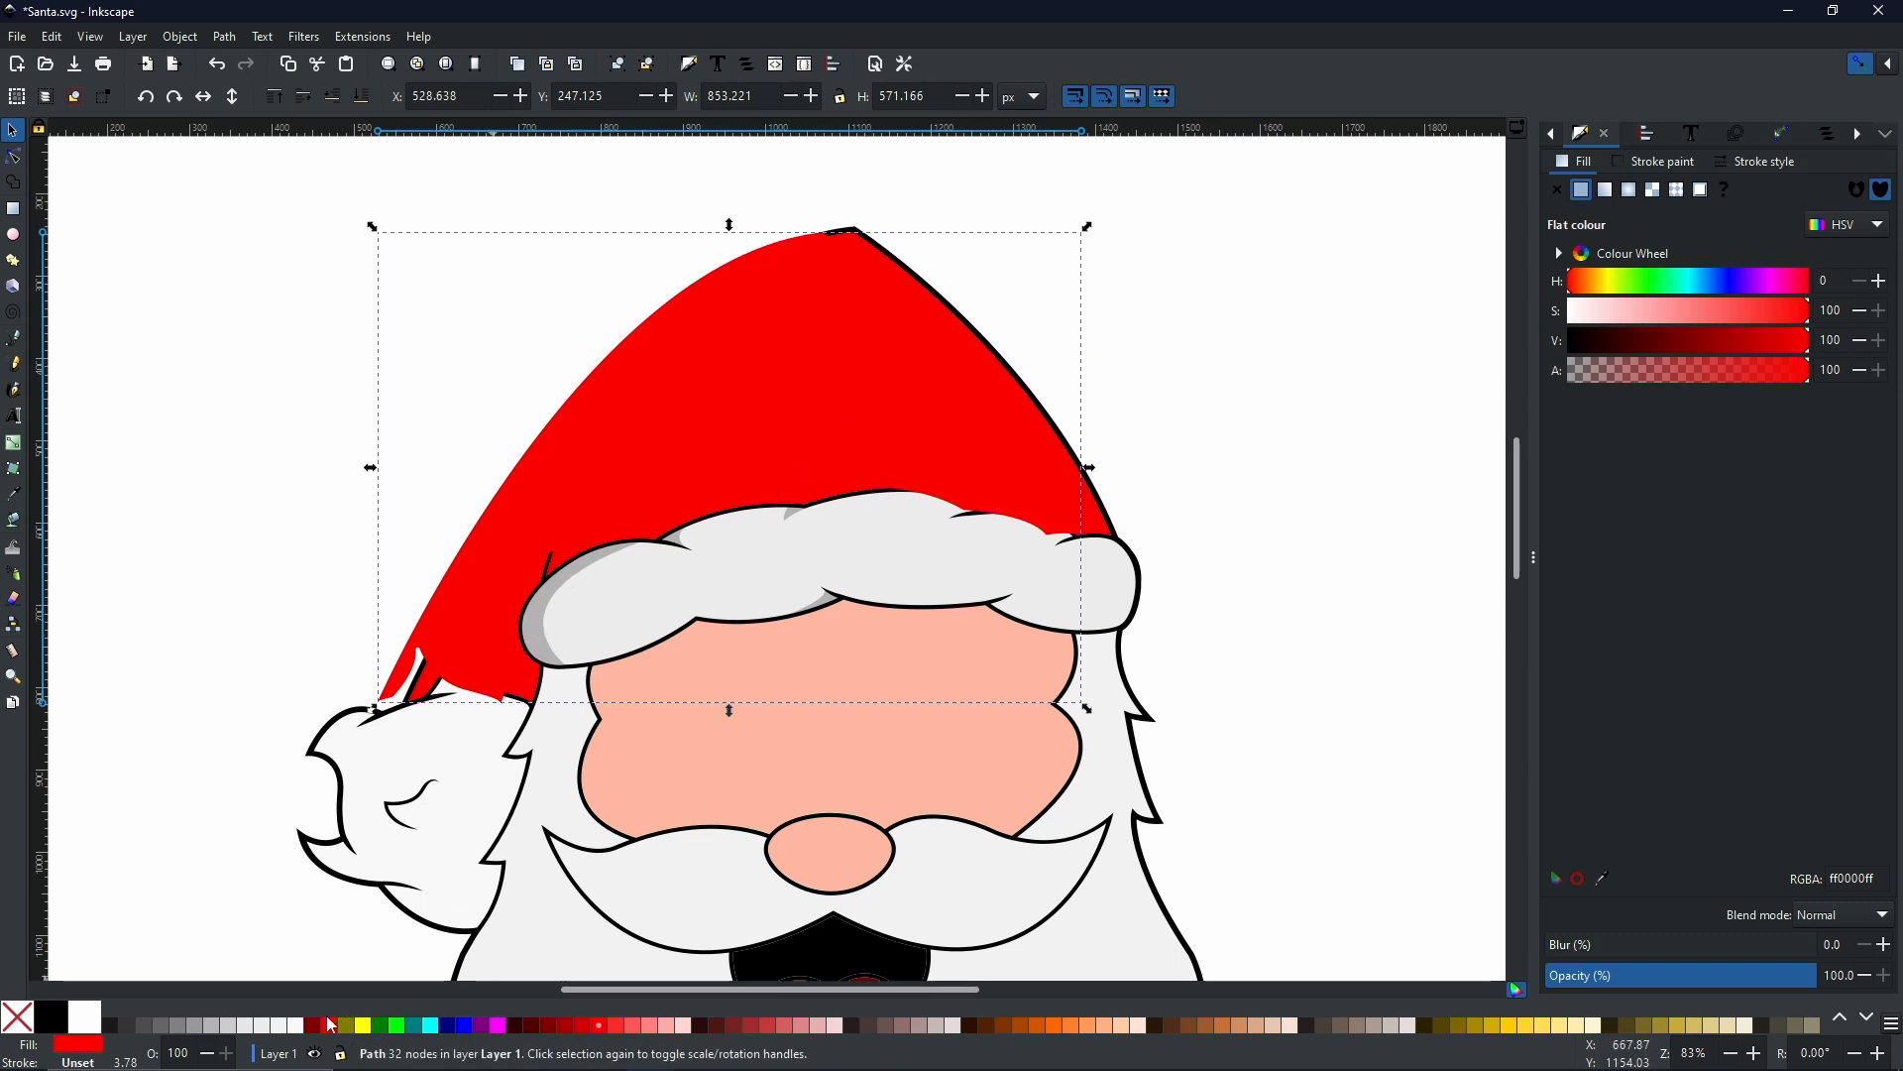
click(544, 1025)
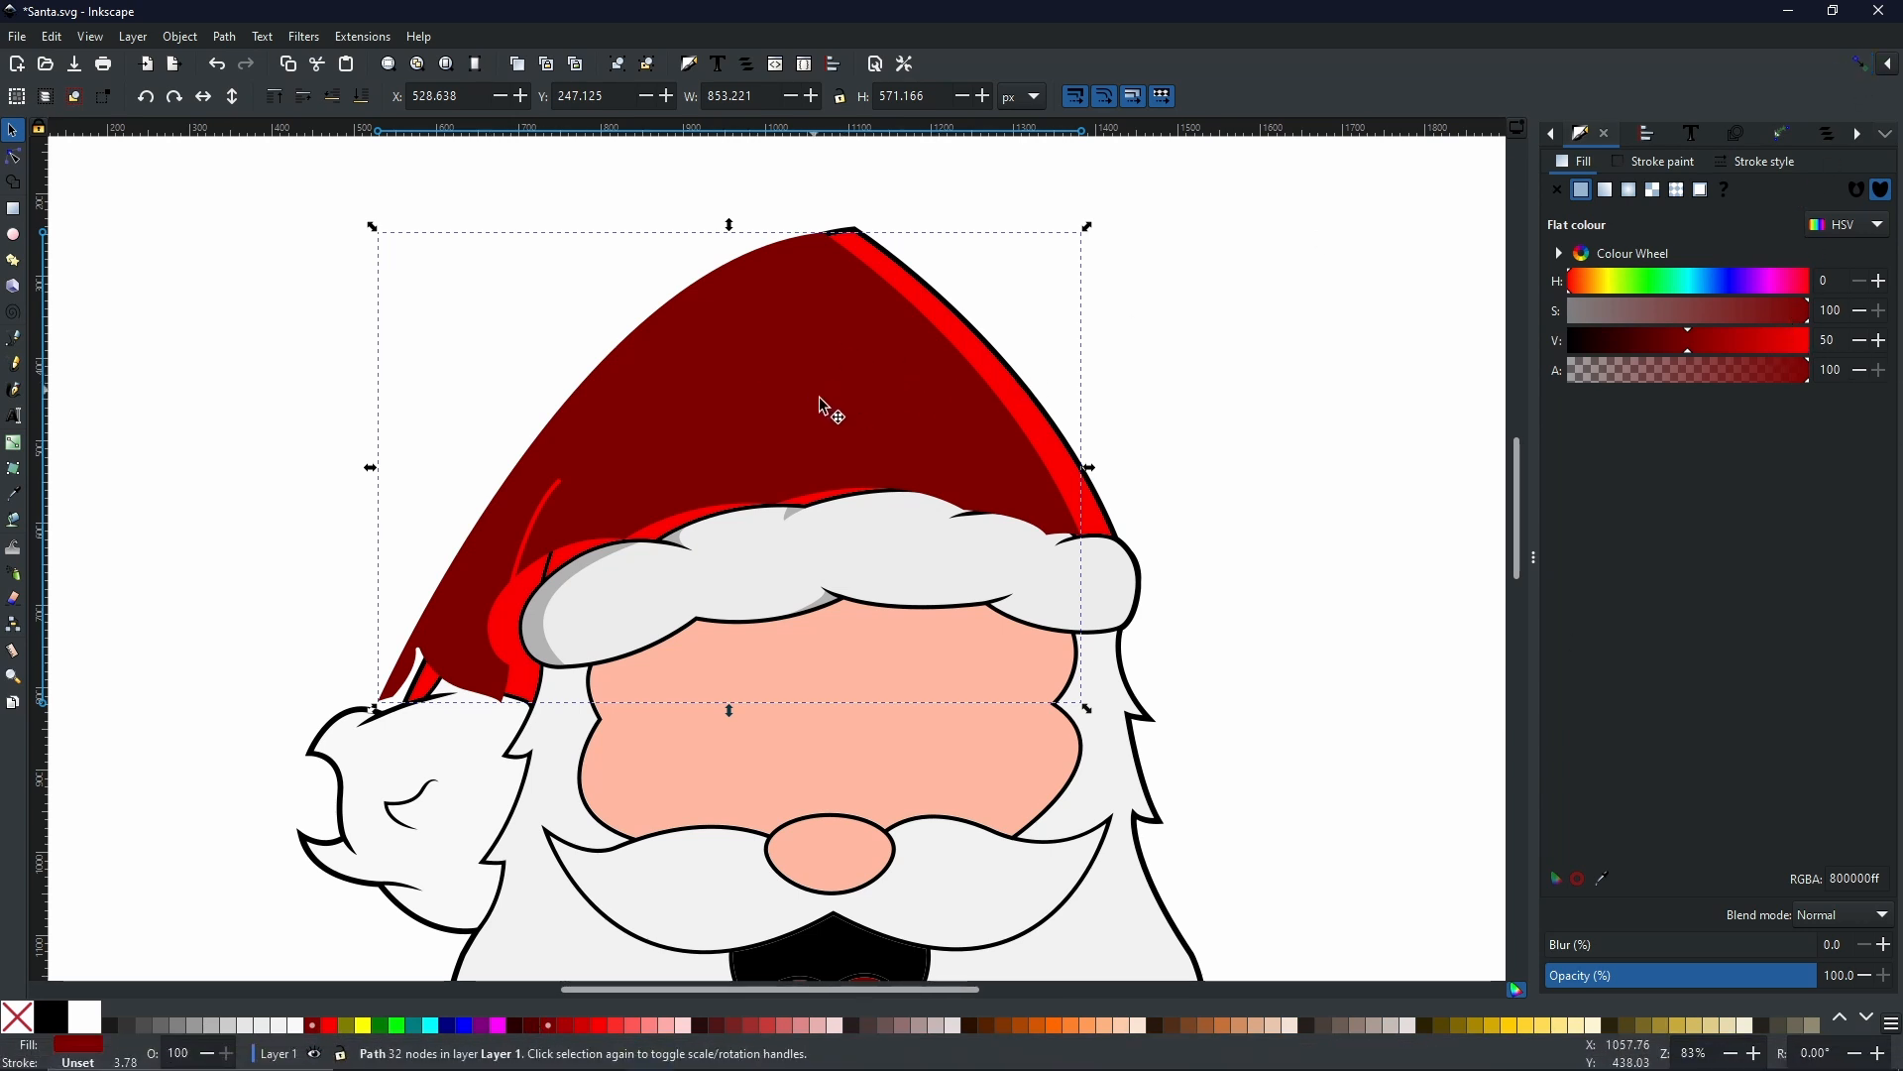
drag(850, 430, 872, 441)
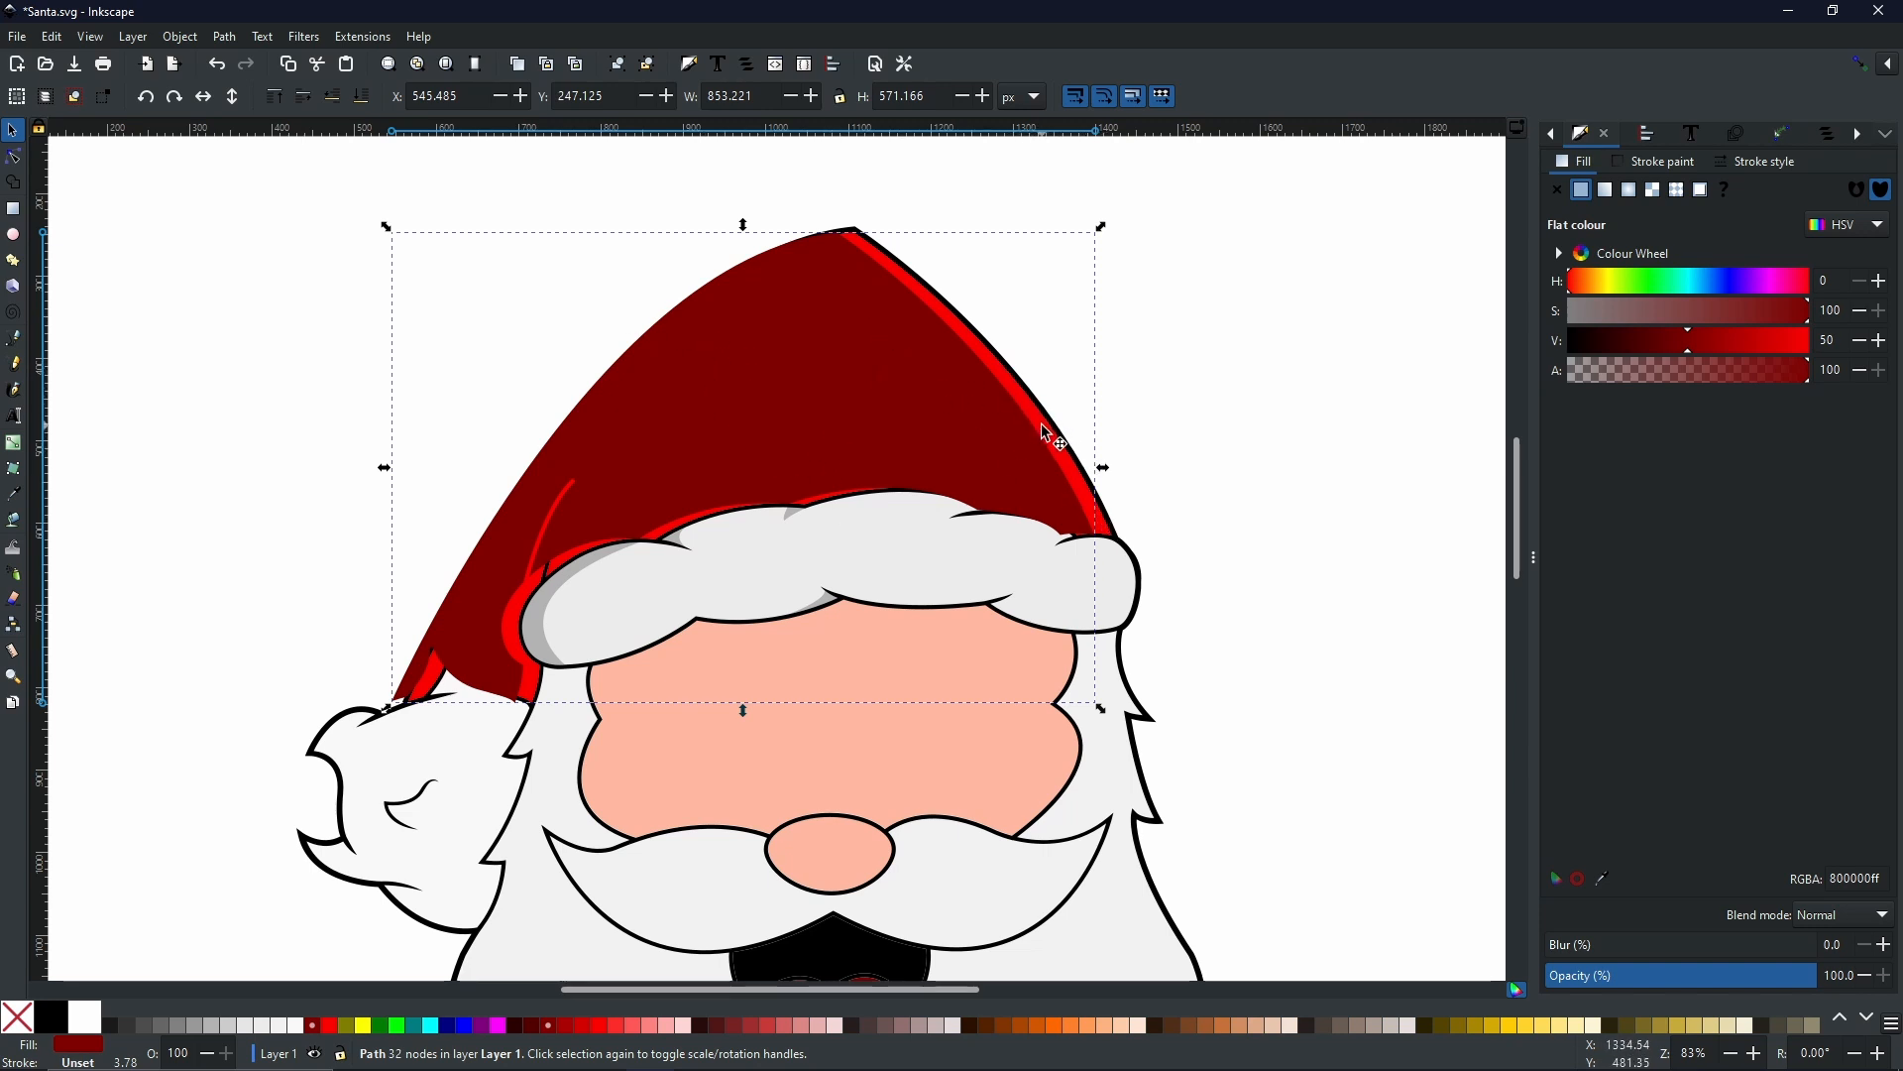
- Subtract the dark red hat copy from the red copy beneath with Difference and move the resulting strips clear to the left of the hat
key(shift)
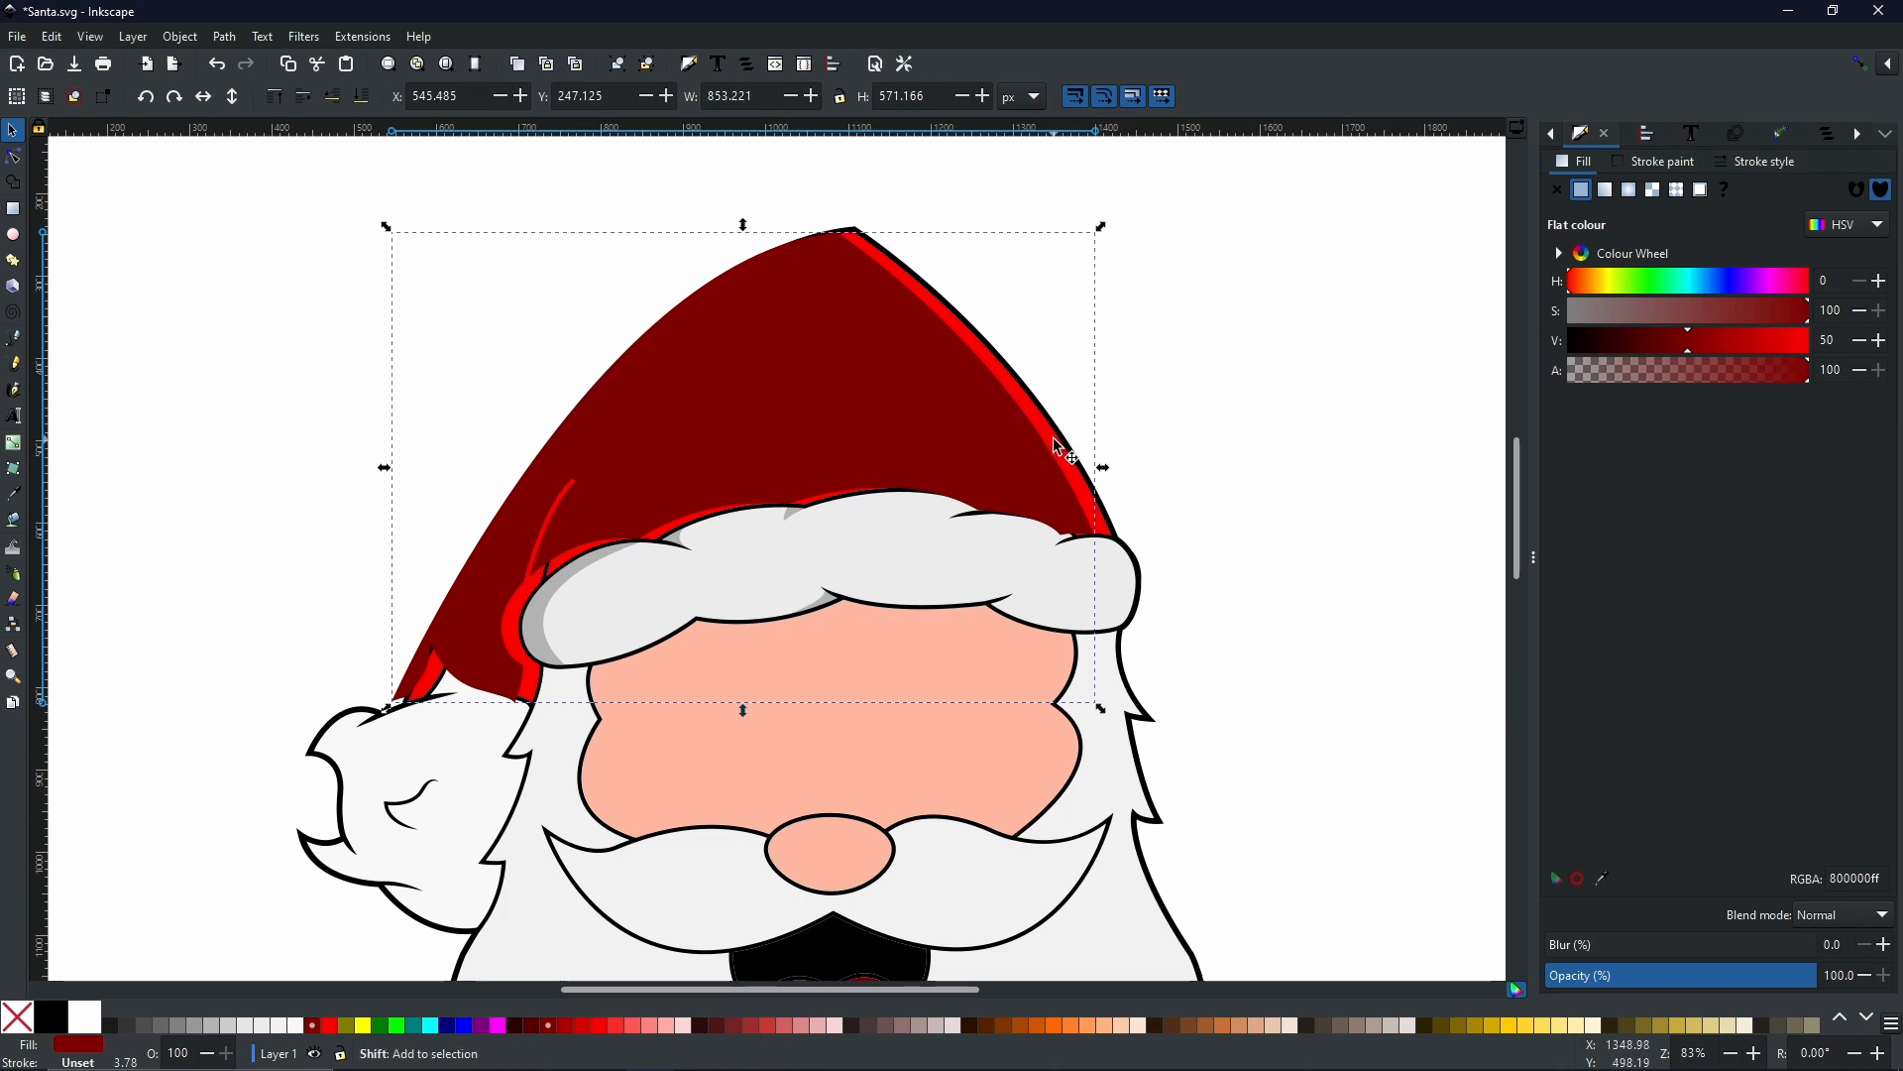
shift+click(1059, 444)
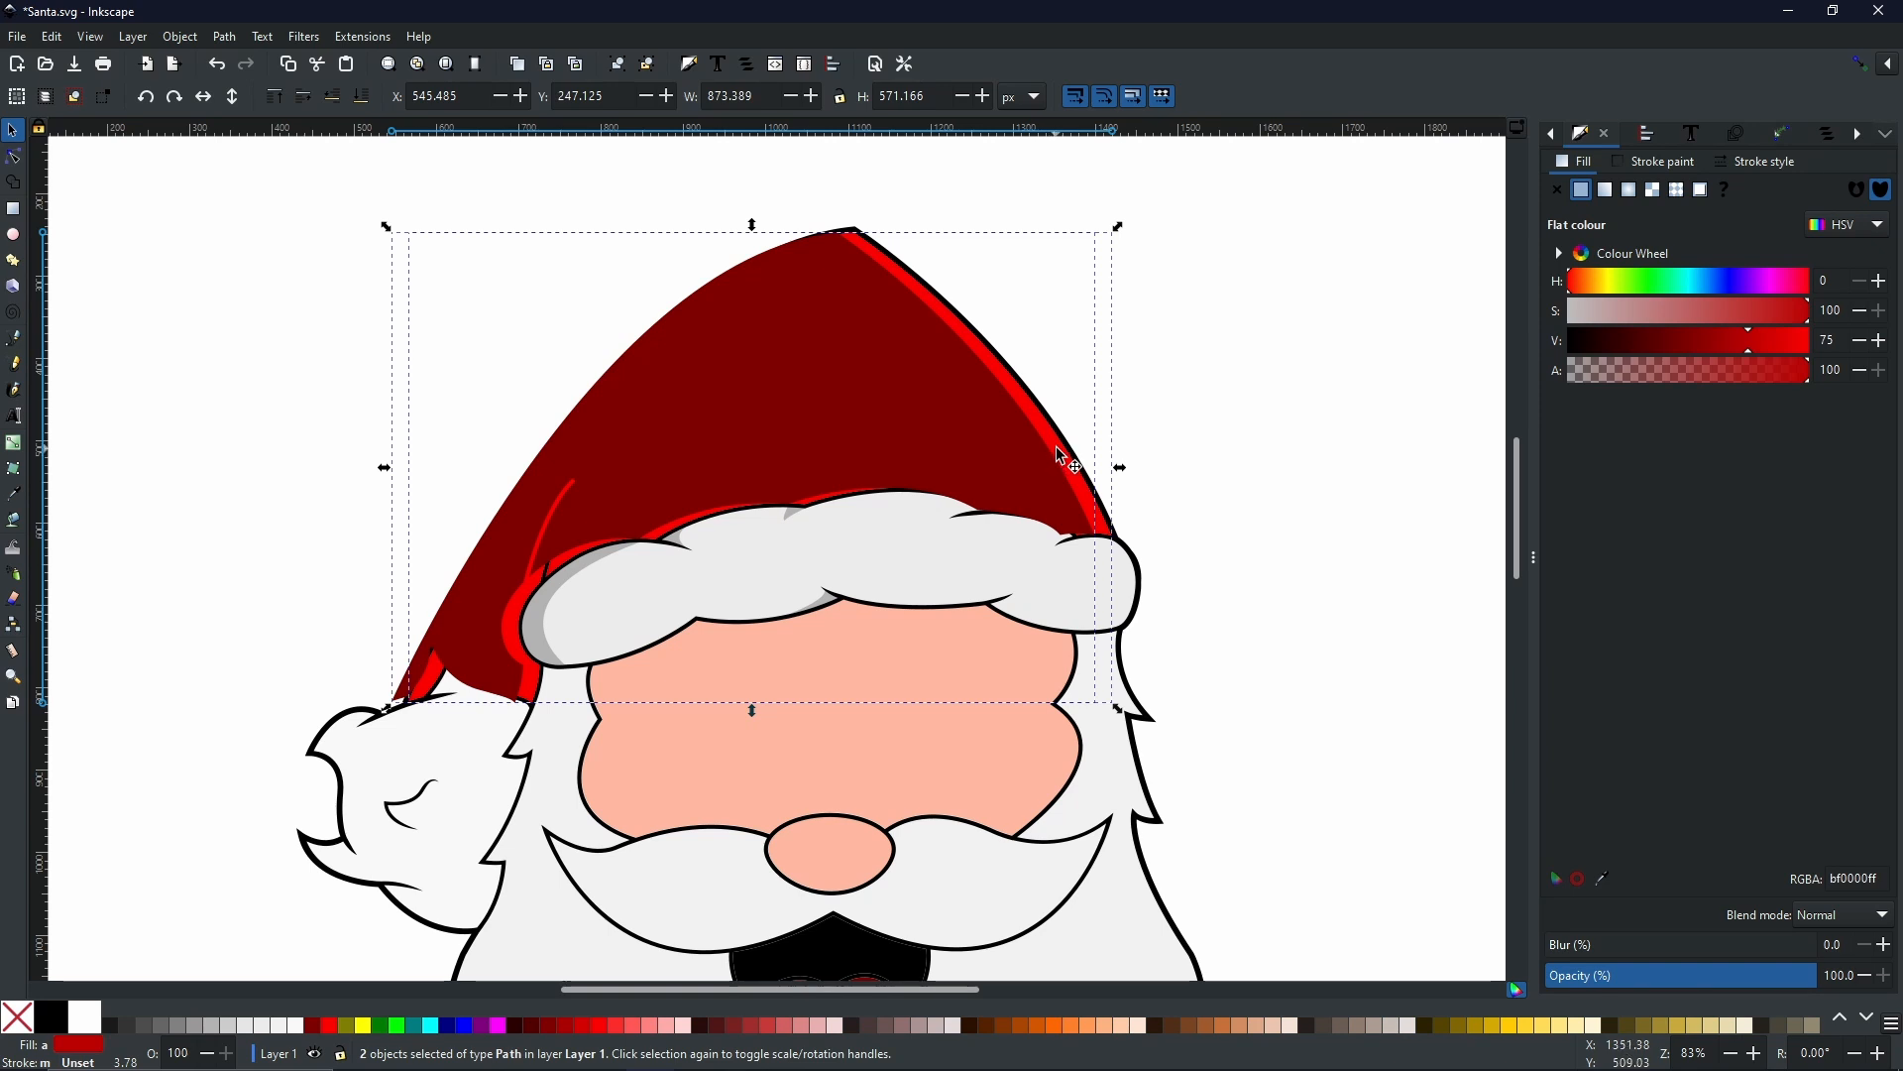
click(224, 37)
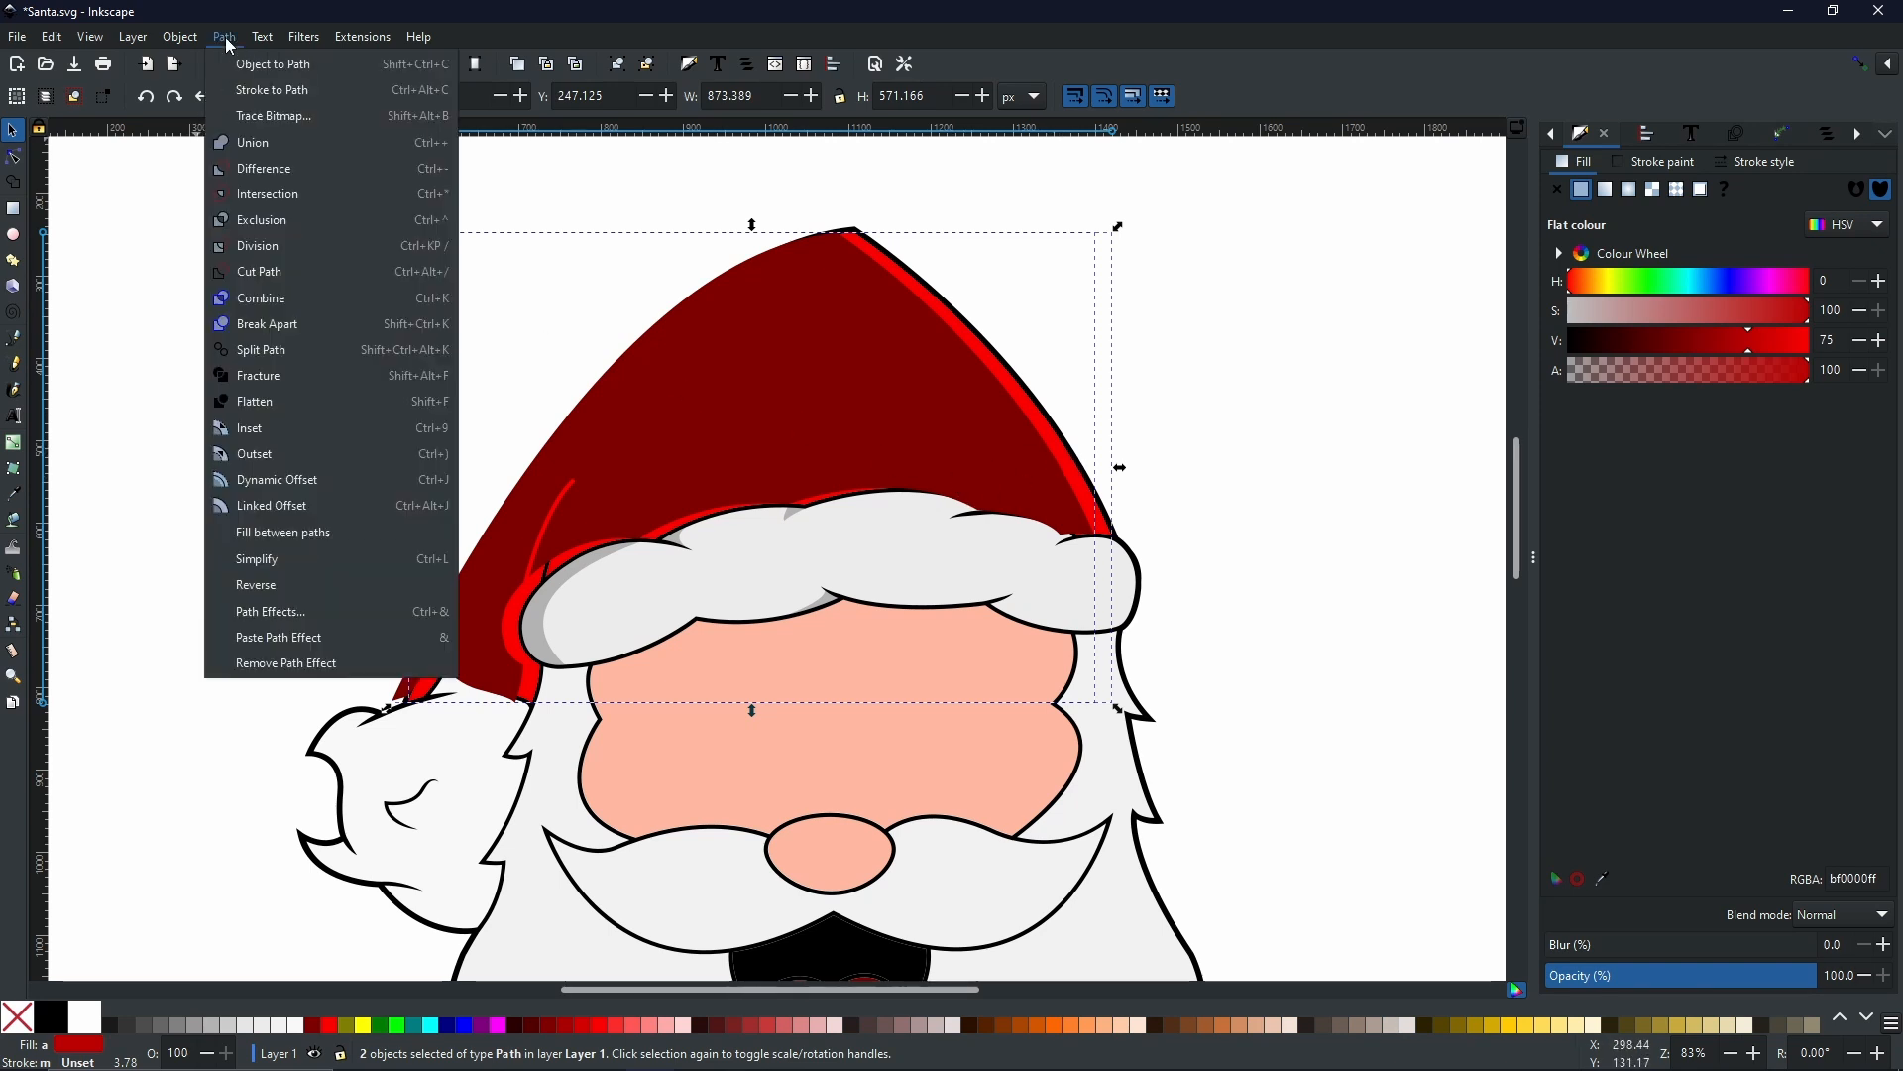
click(264, 185)
drag(1094, 504, 523, 459)
drag(333, 491, 601, 506)
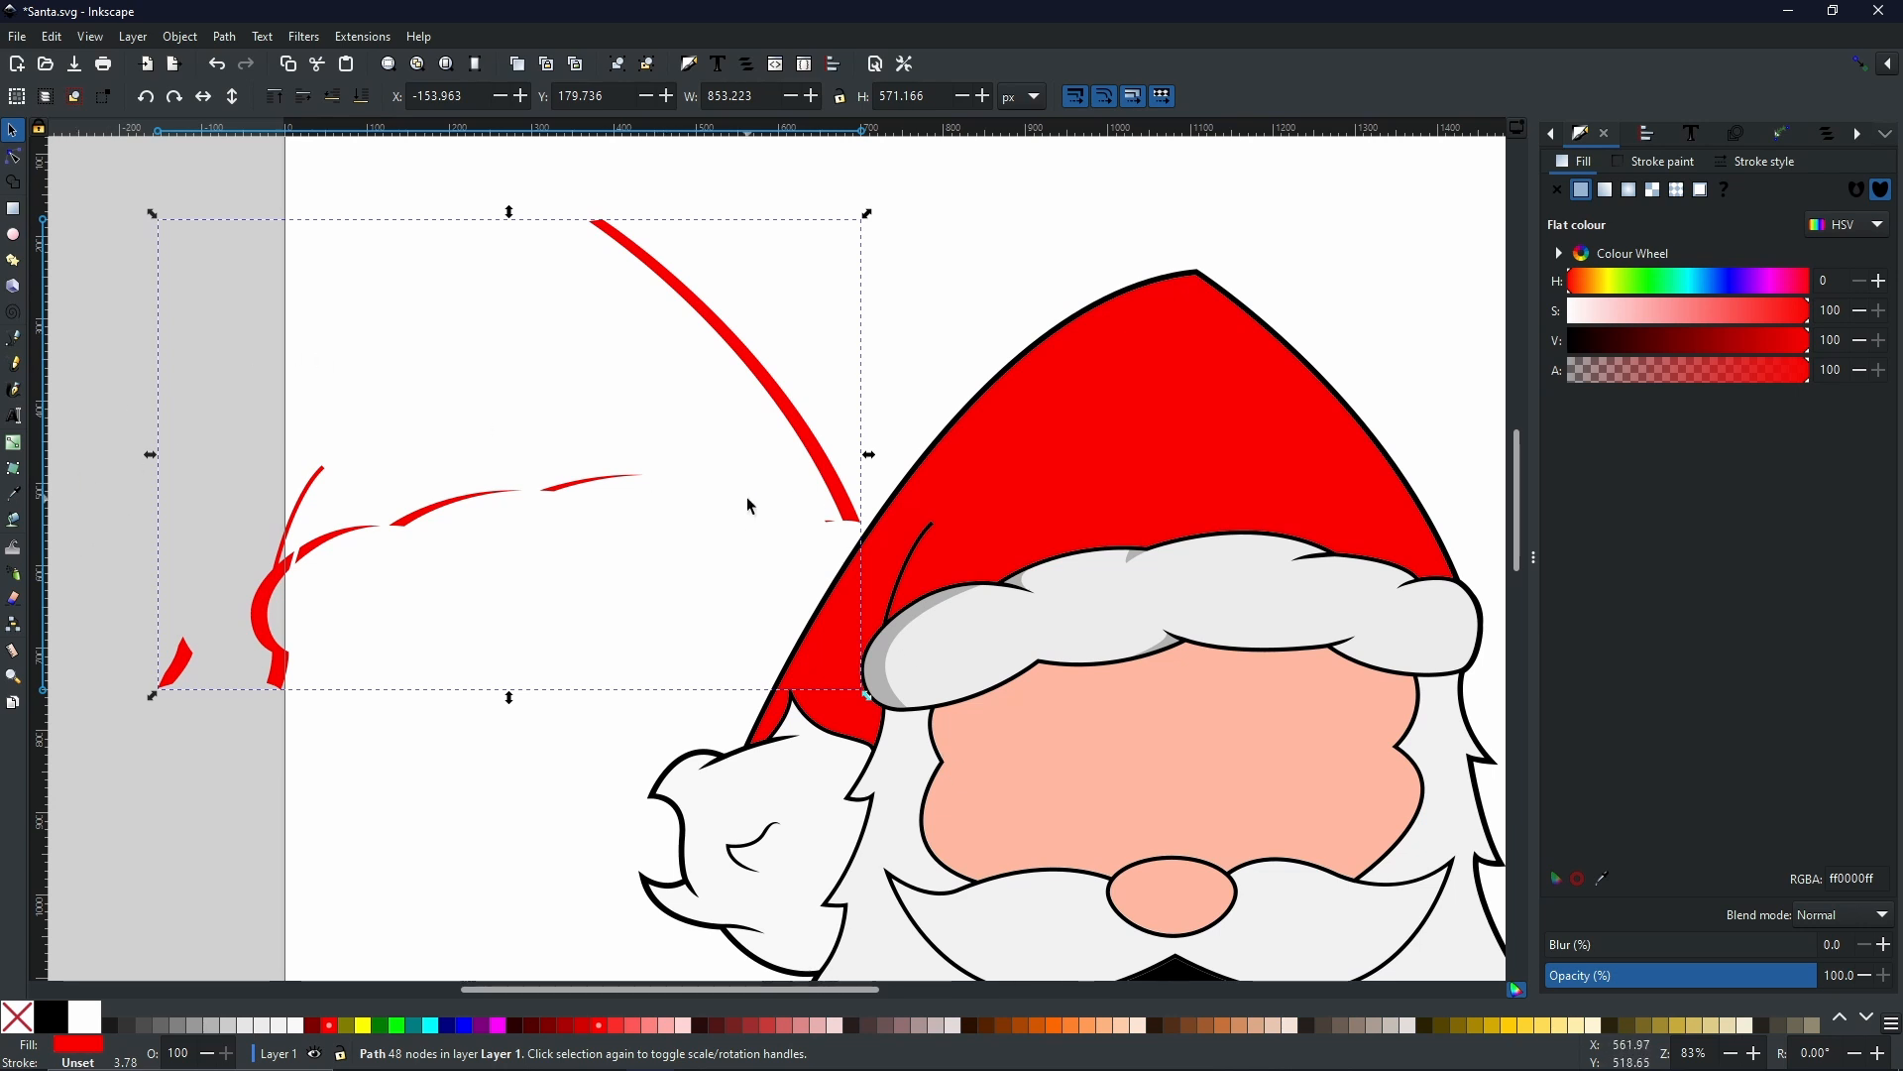
- Break the red strips apart into separate paths and delete all of them except the long curved strip
click(226, 38)
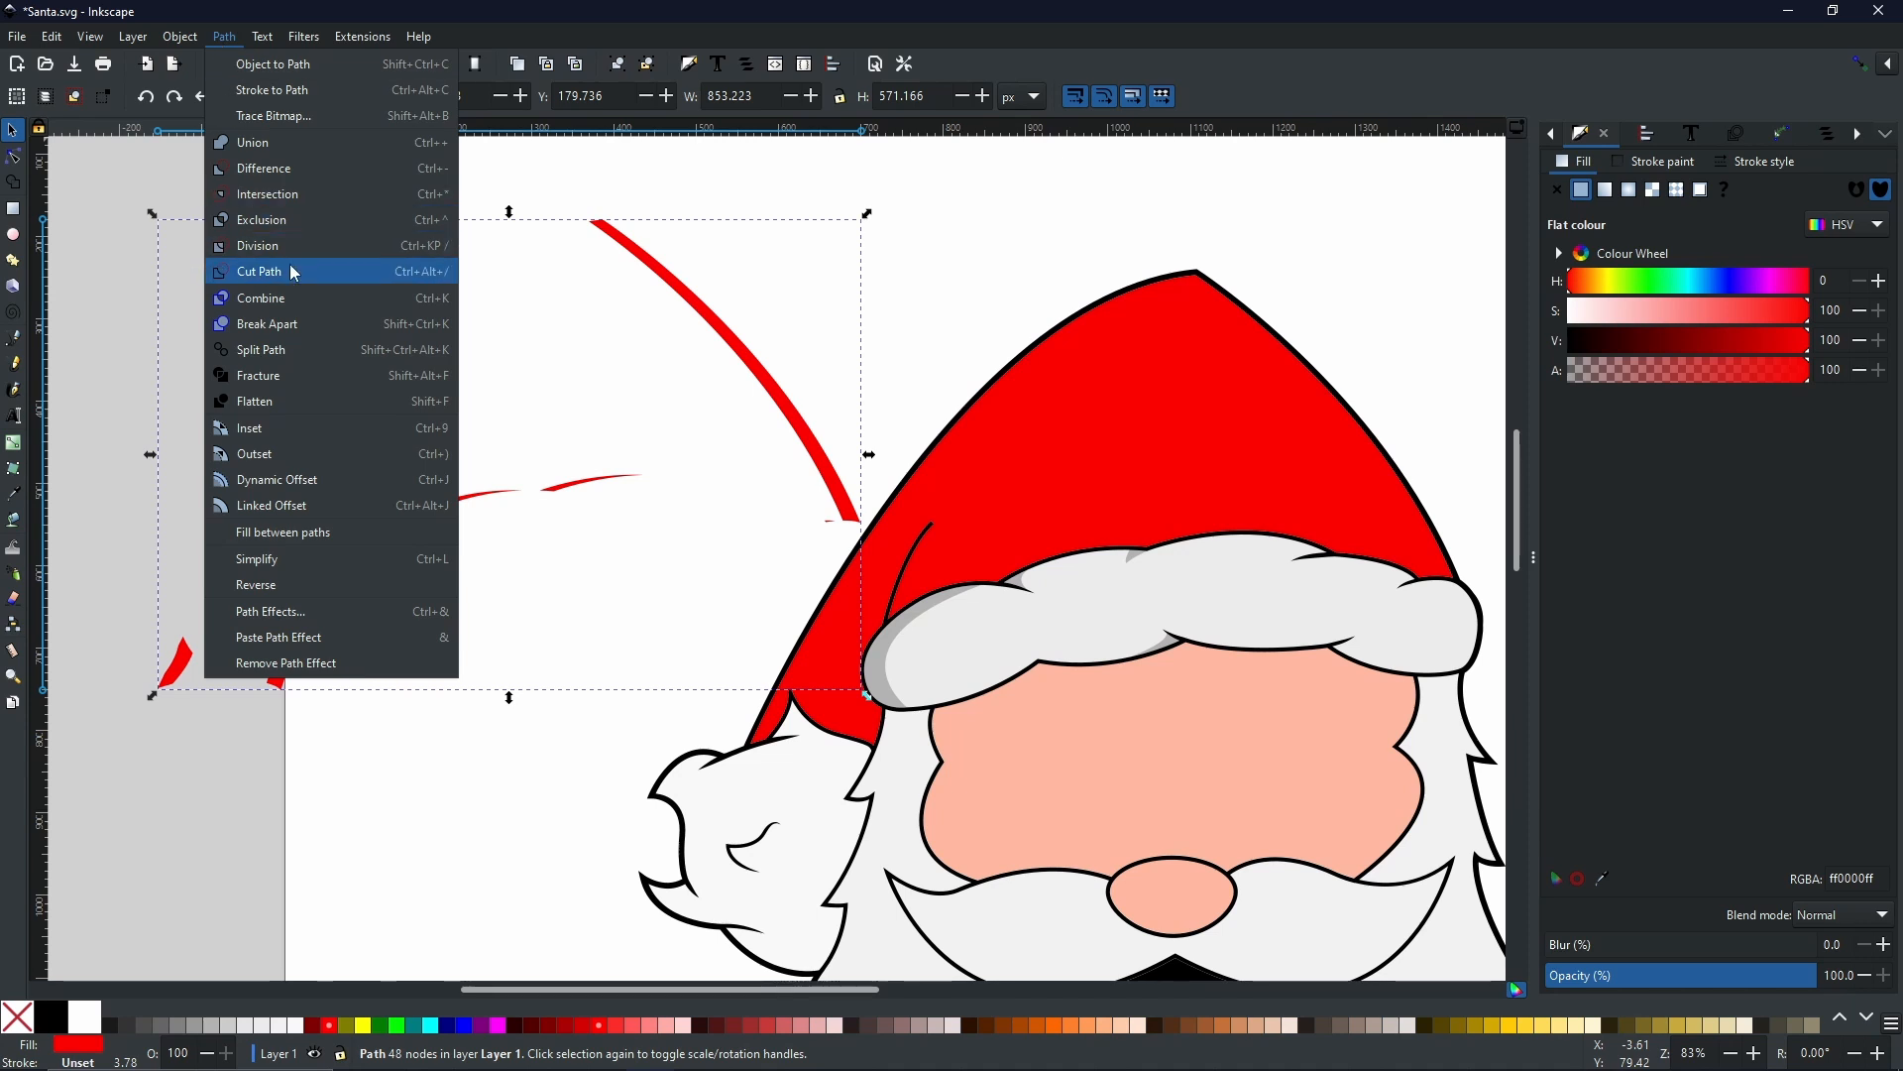
click(276, 325)
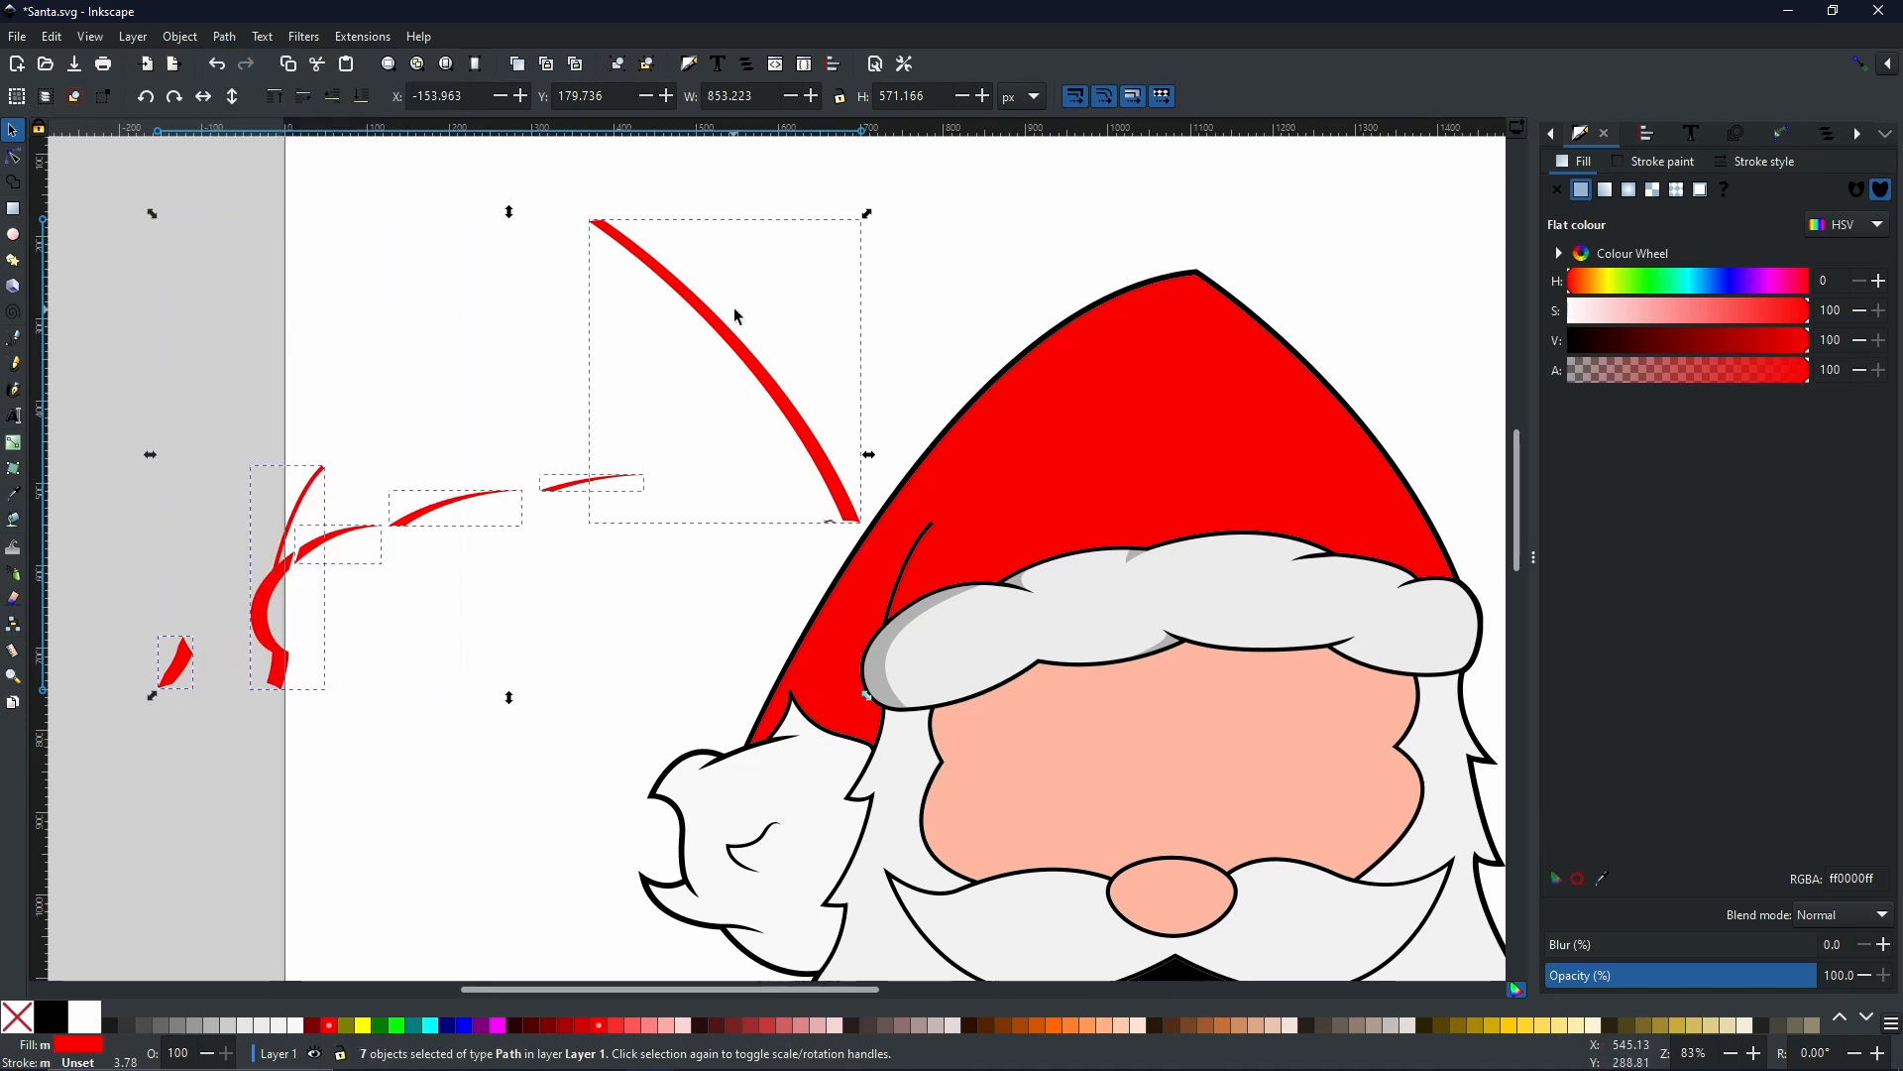
shift+click(777, 392)
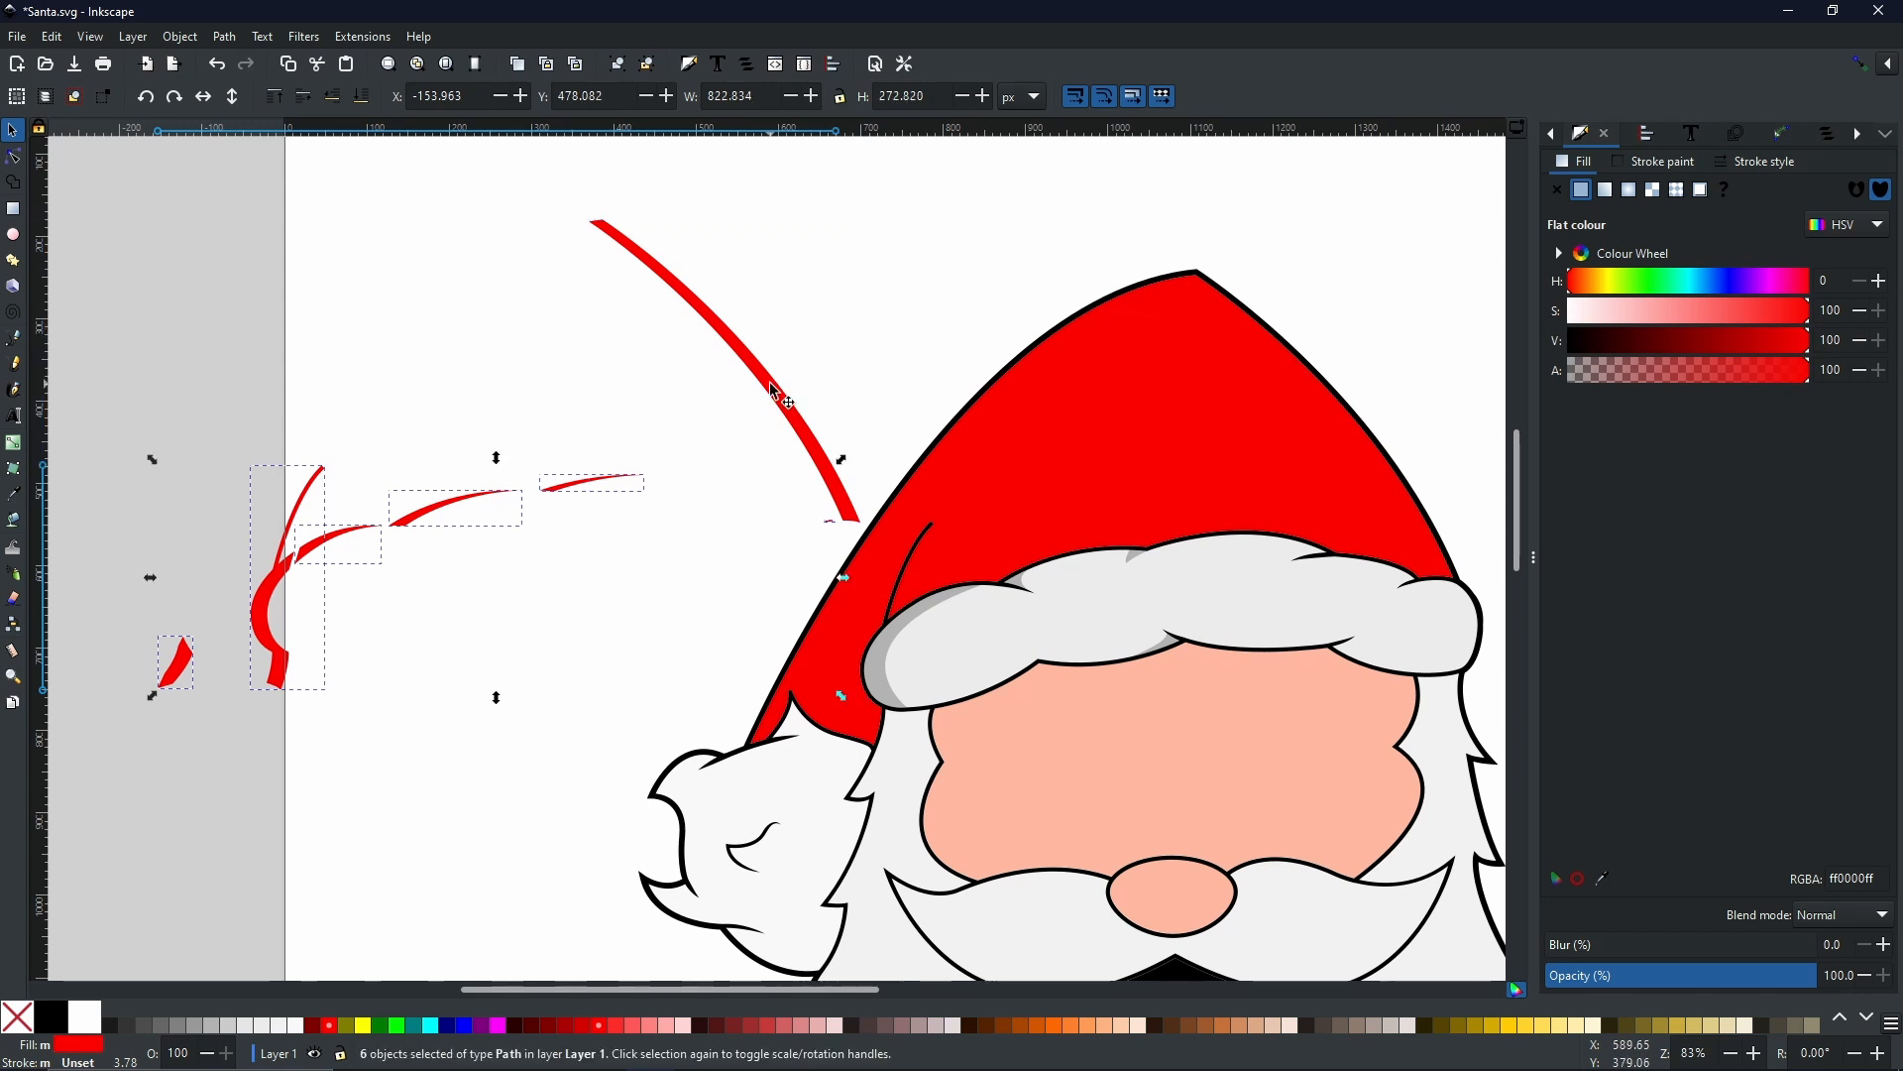
key(Delete)
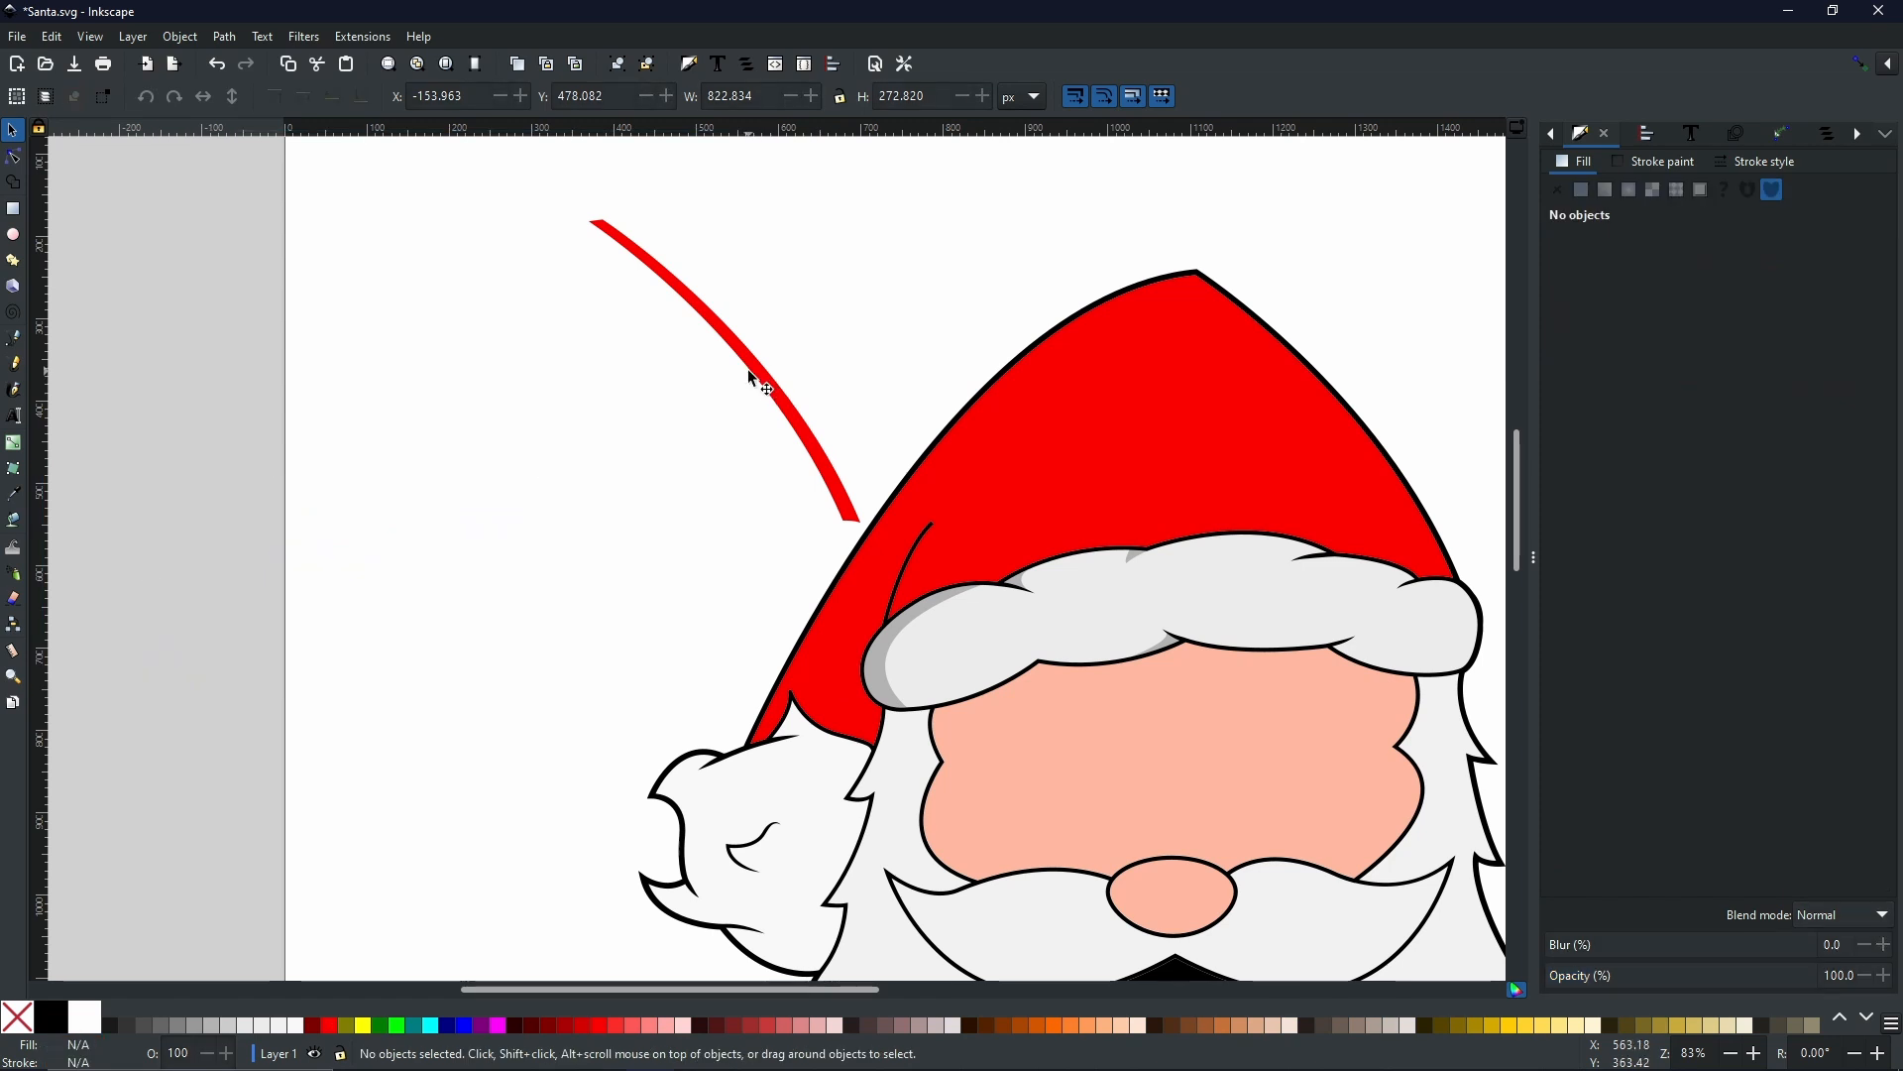
- Lower the curved strip's saturation to 58 and place it along the hat's right edge at about X 1091.5, Y 247.1
click(765, 382)
mouse_move(770, 377)
mouse_down()
mouse_move(870, 398)
mouse_move(822, 396)
mouse_up()
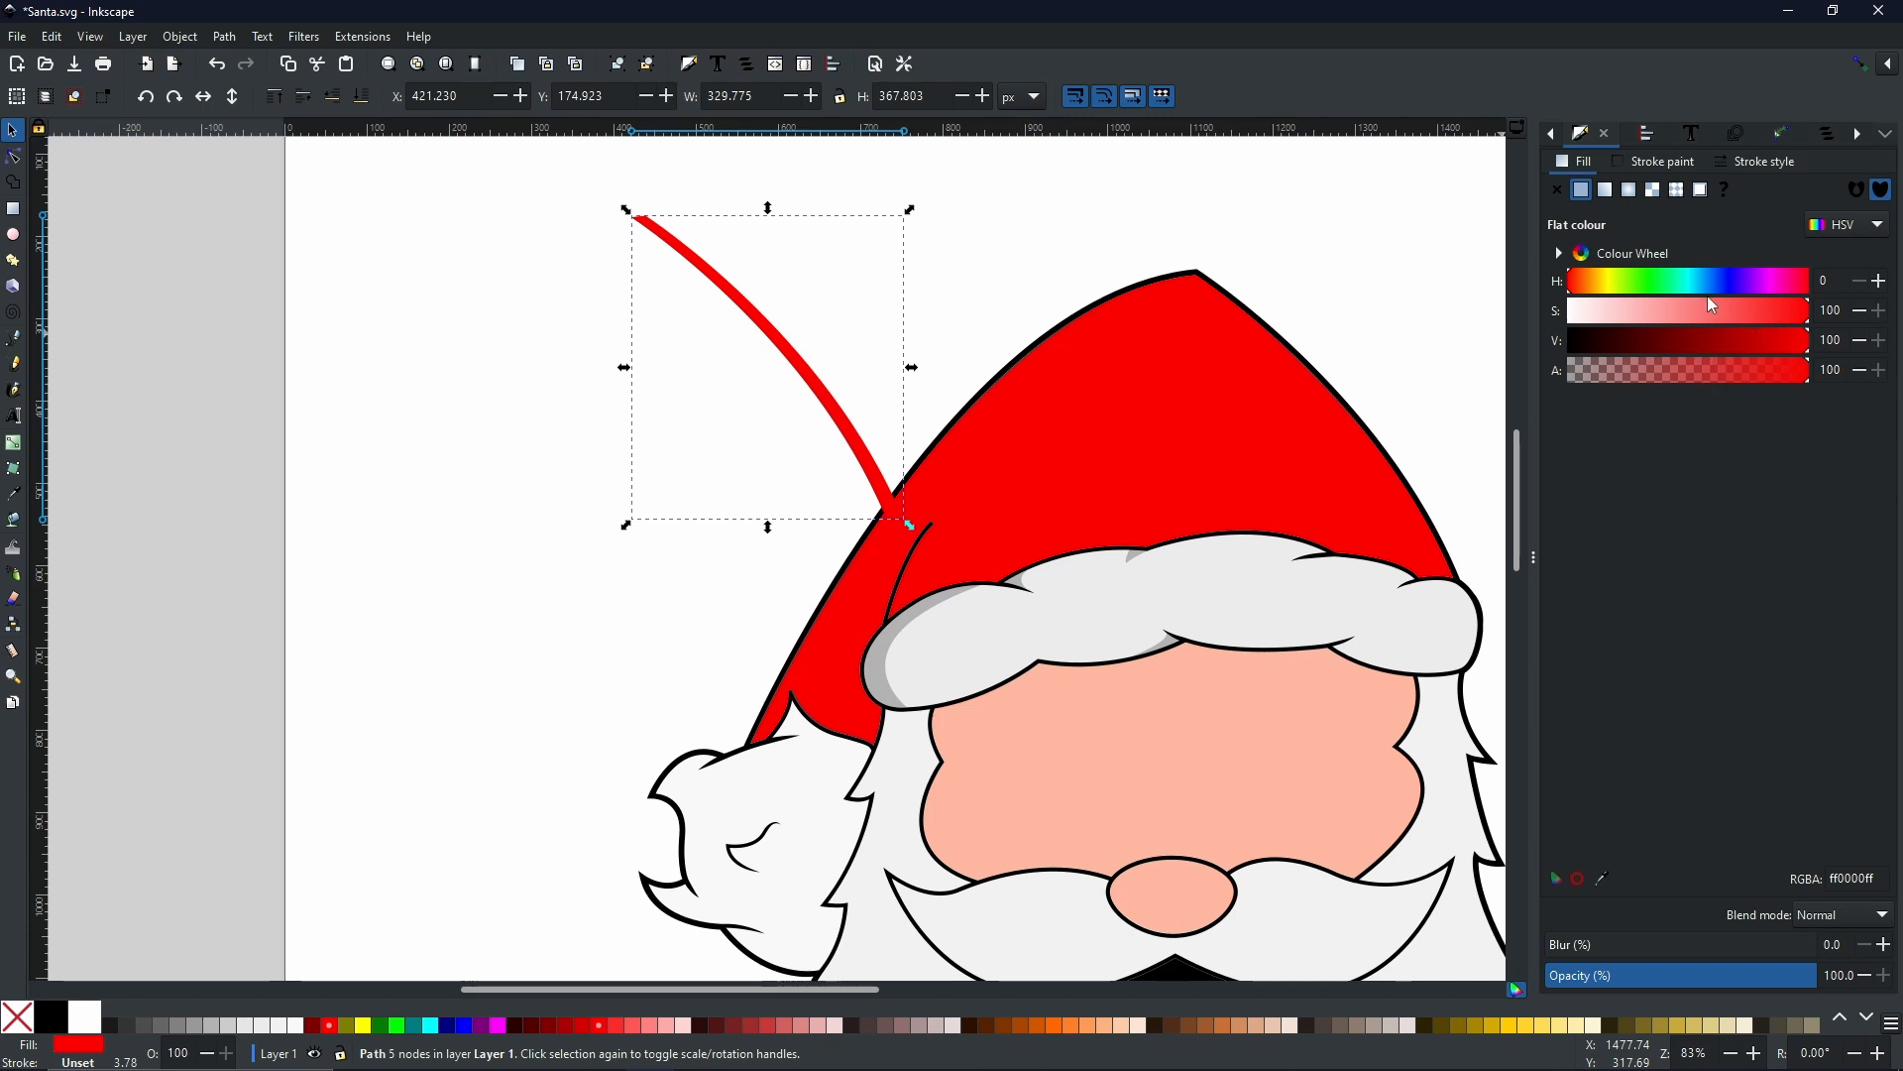
mouse_move(1742, 311)
mouse_down()
mouse_move(1692, 316)
mouse_move(1707, 318)
mouse_up()
mouse_move(831, 347)
mouse_down()
mouse_move(1147, 406)
mouse_move(1348, 409)
mouse_move(1337, 398)
mouse_up()
drag(1013, 405, 556, 342)
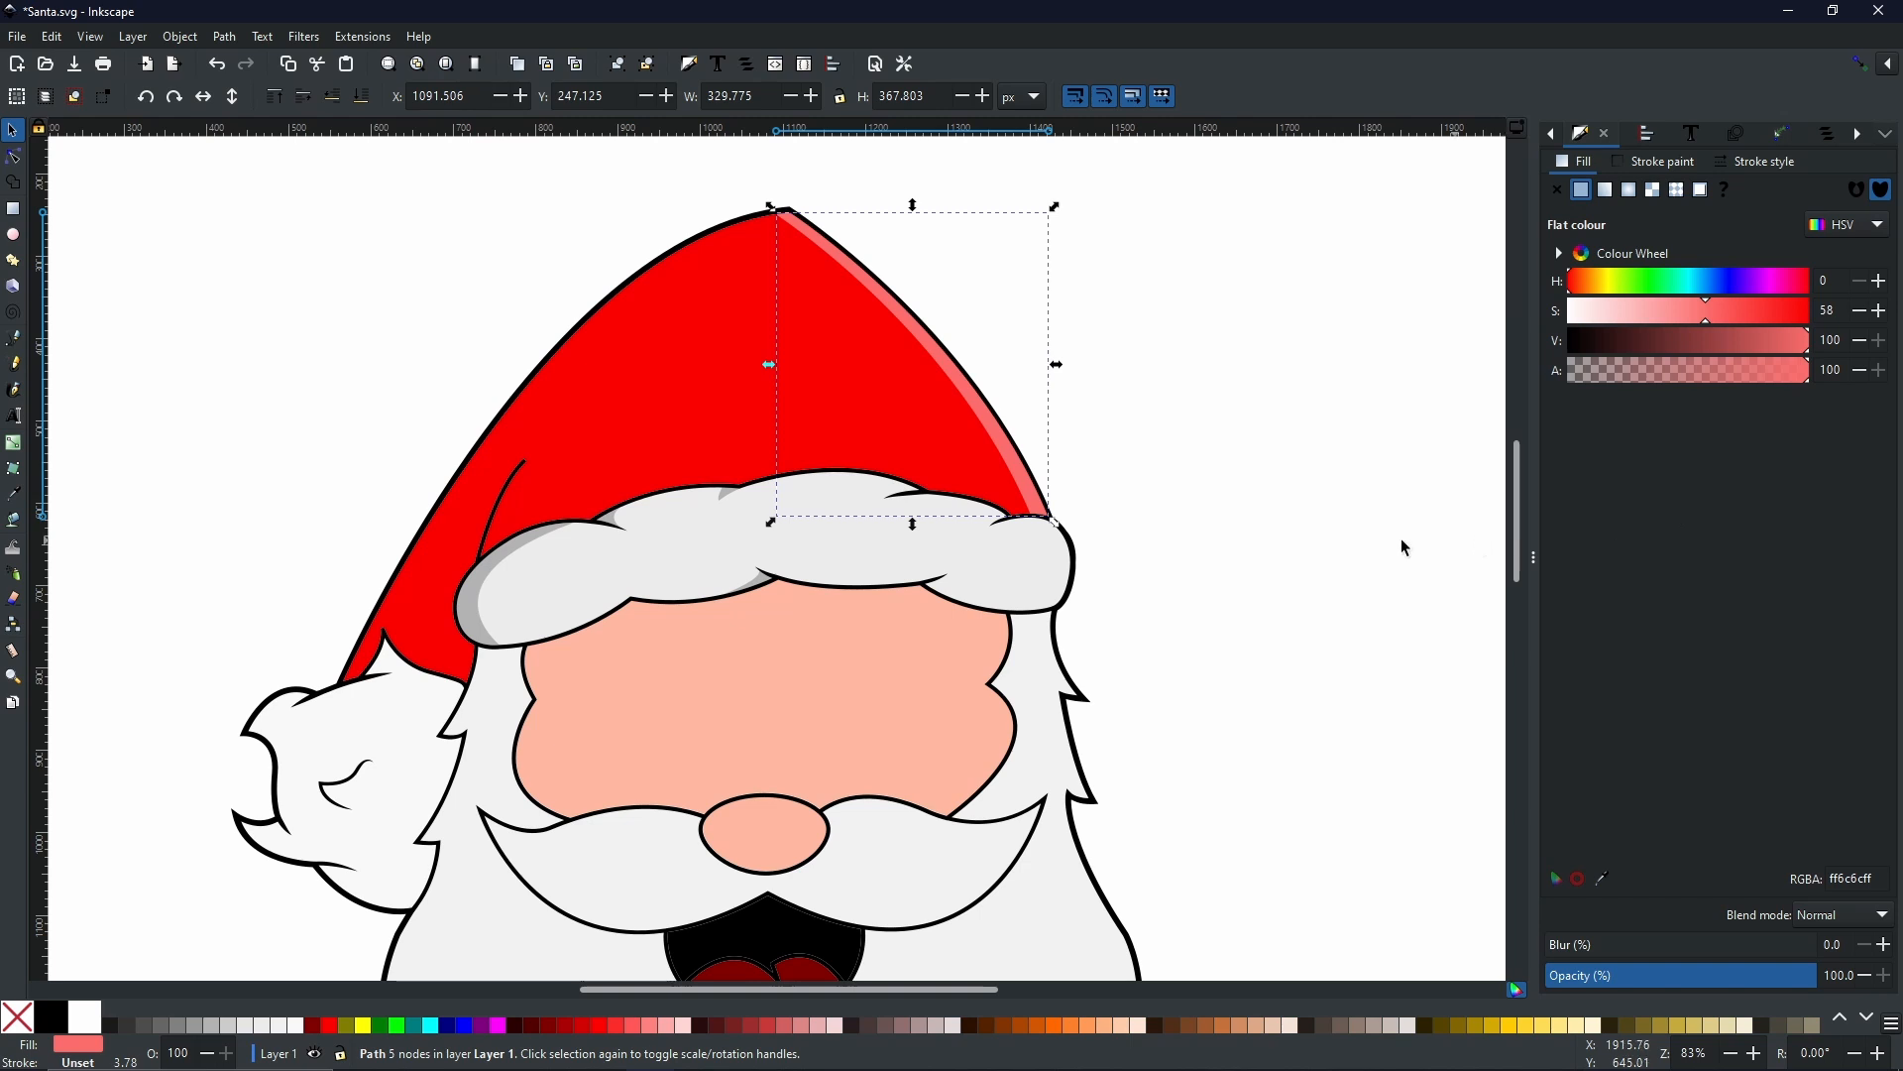
click(1316, 538)
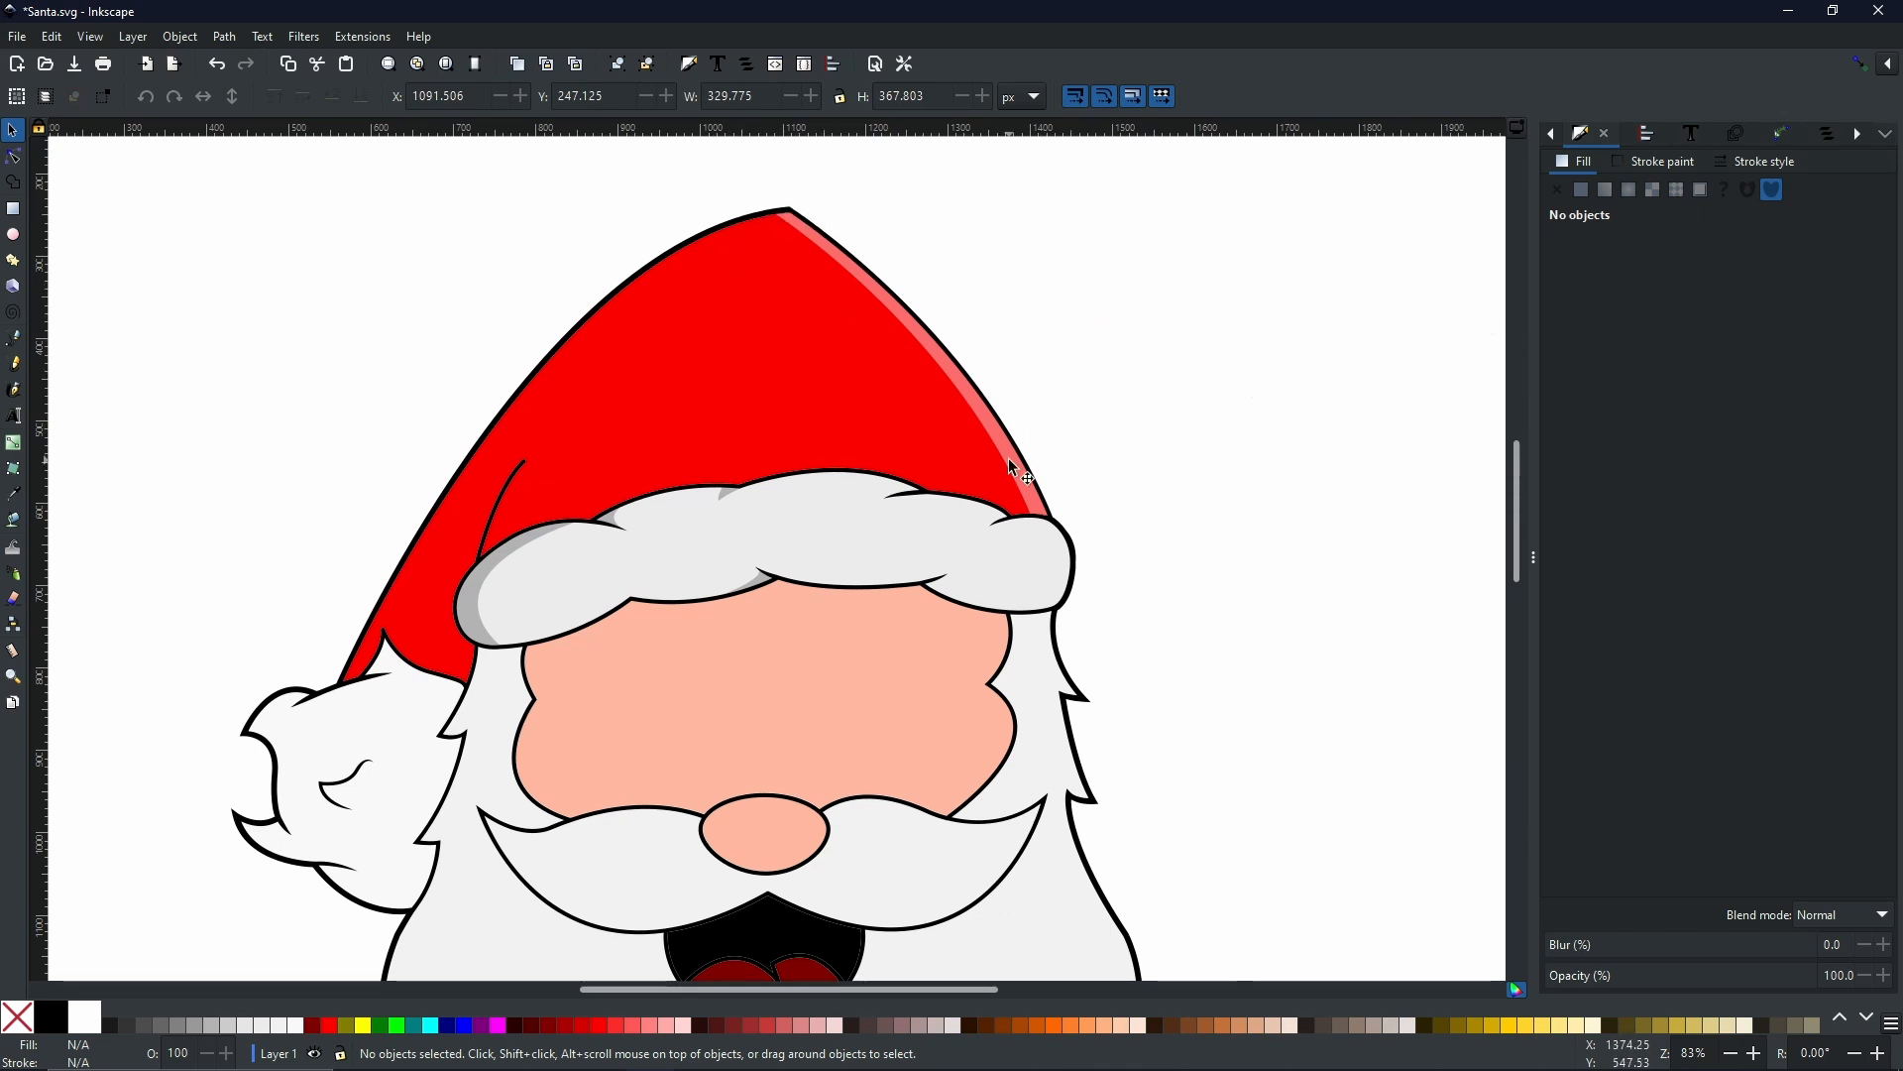
- Draw a closed Bezier path over the brim's right end, curved inside the brim and extending past its outer outline
click(922, 567)
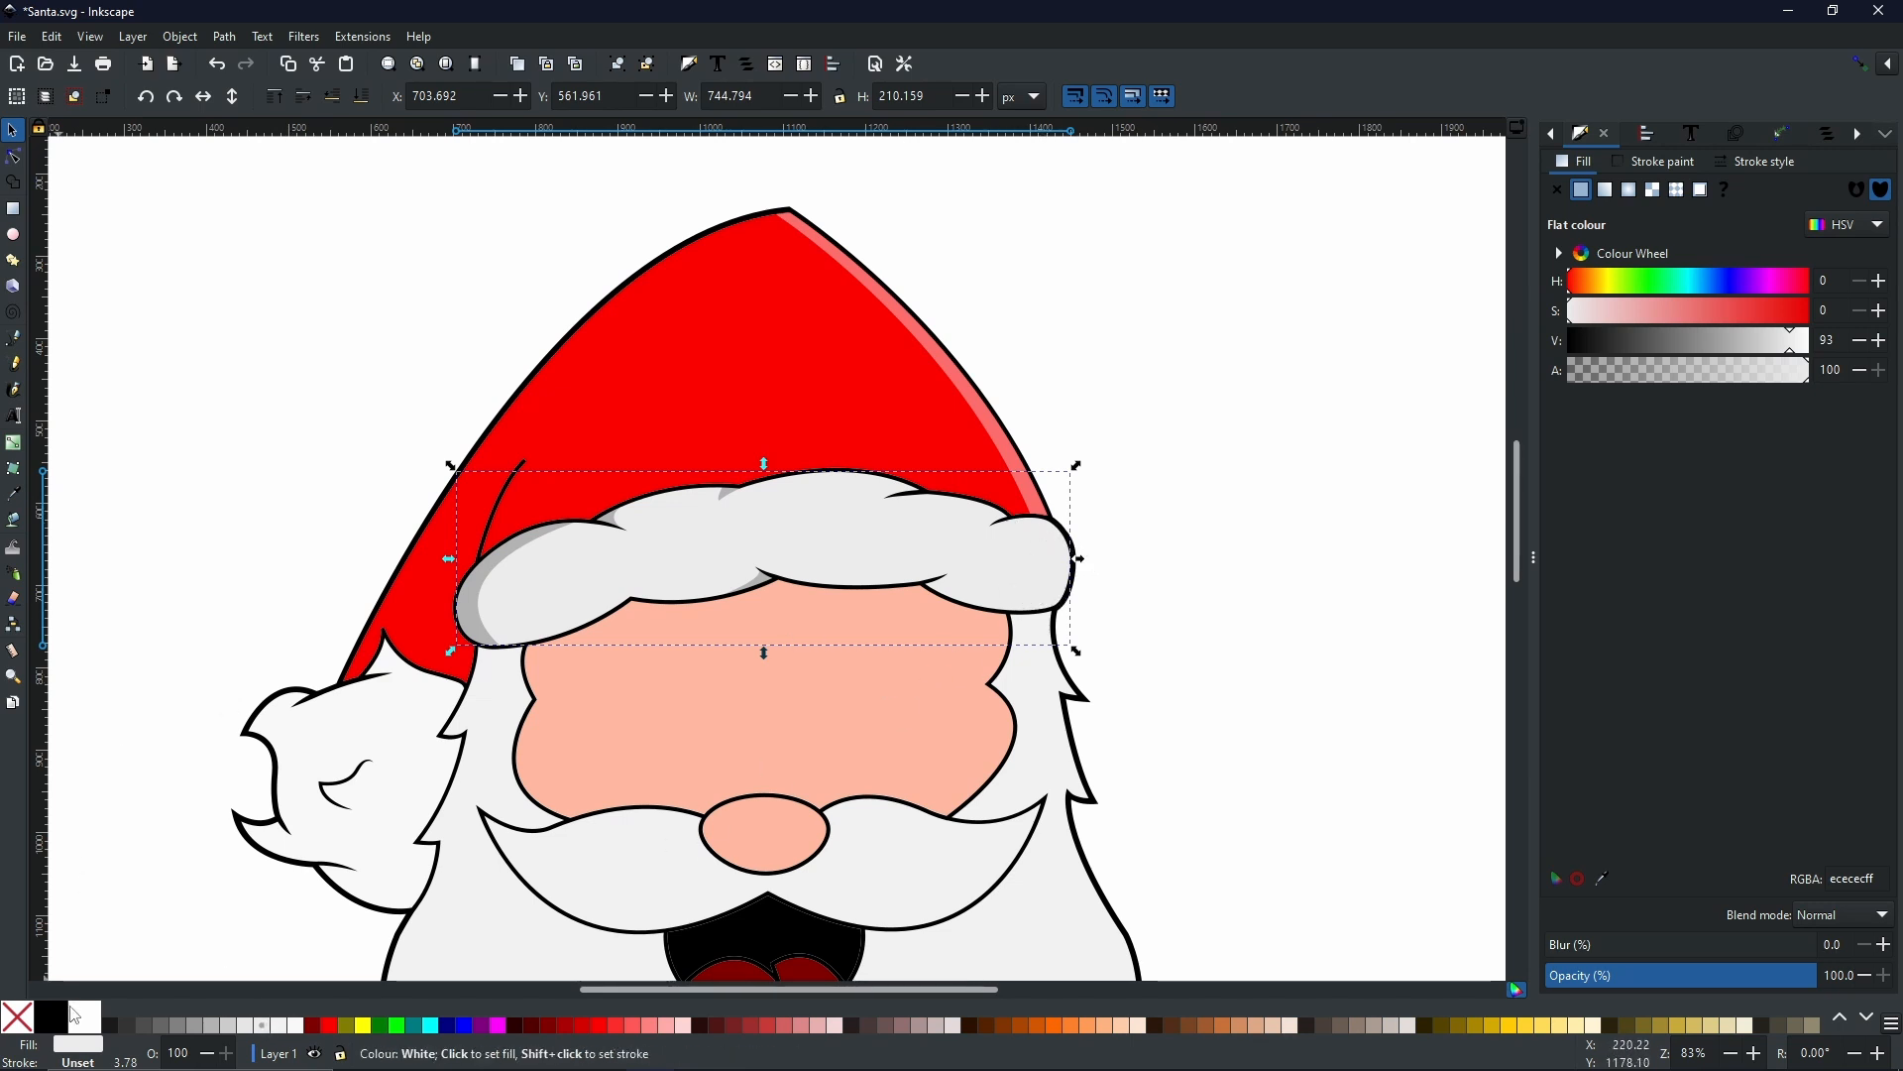
key(b)
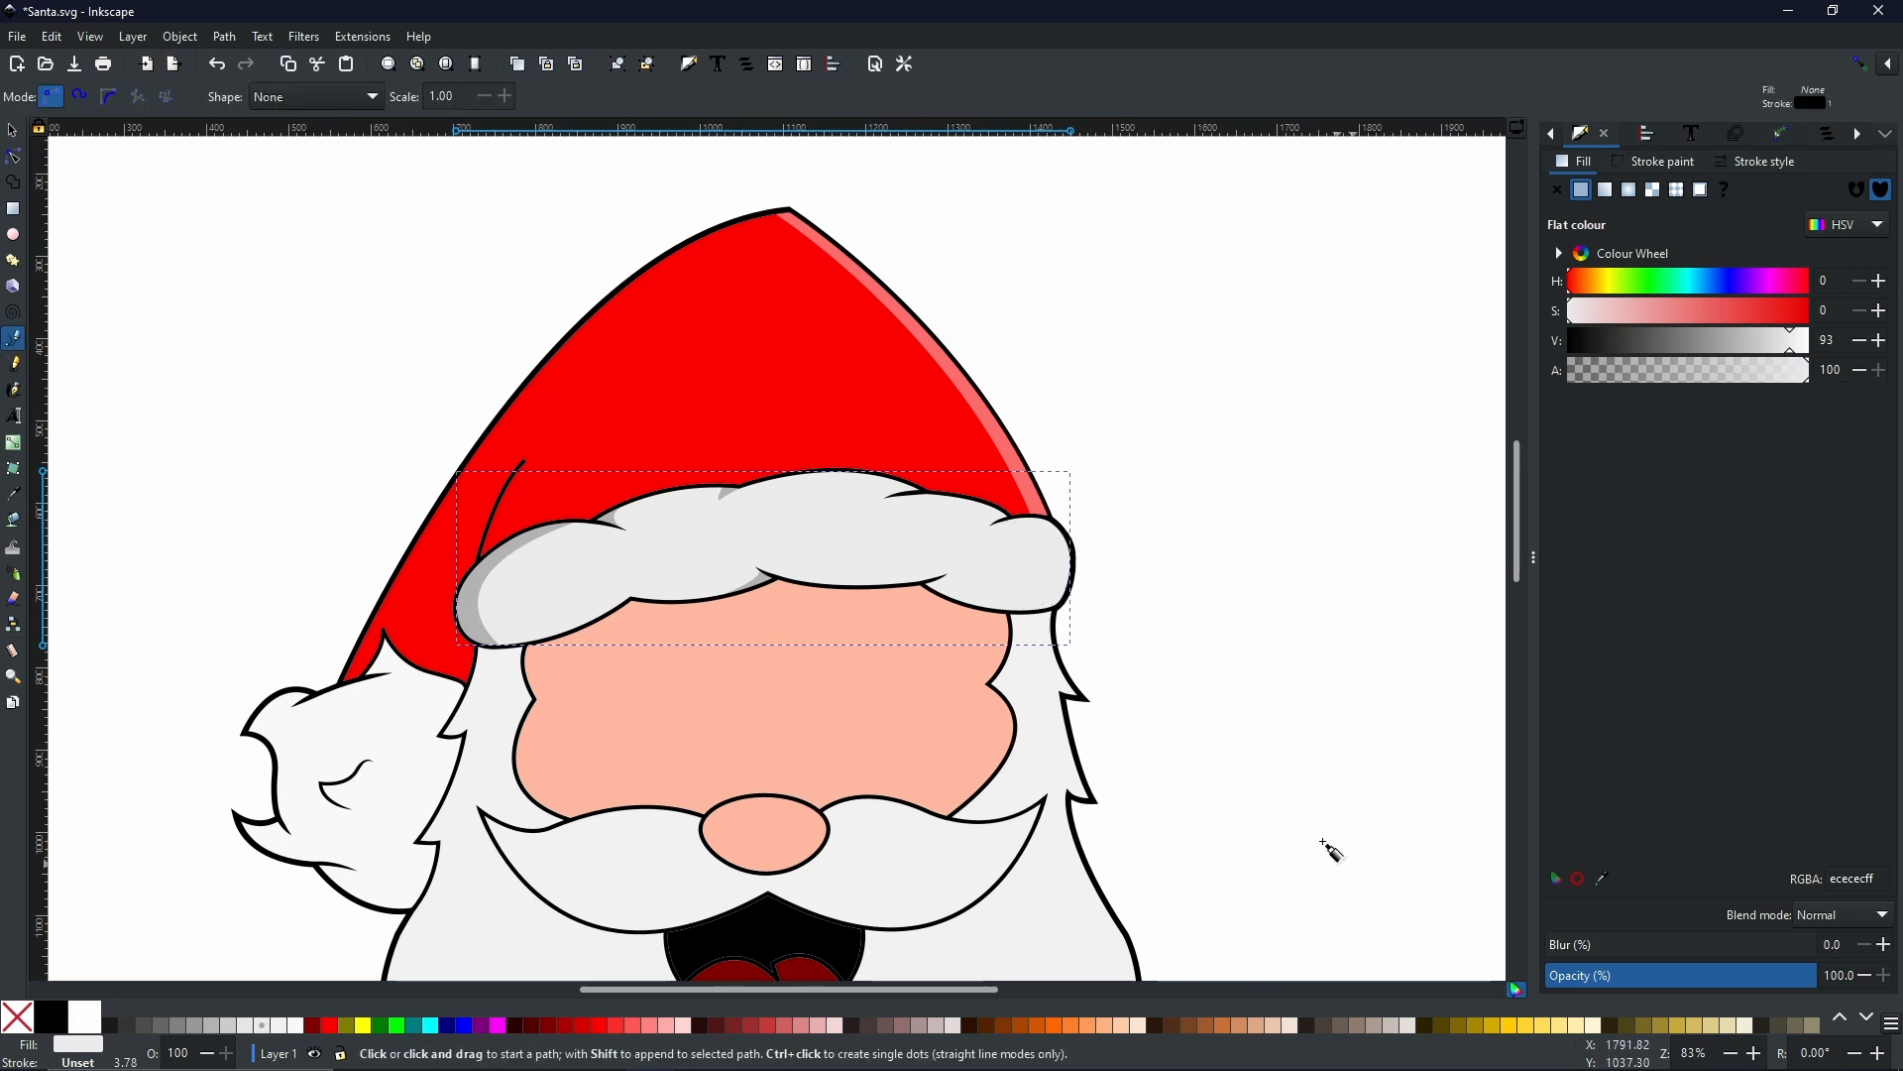
click(1021, 518)
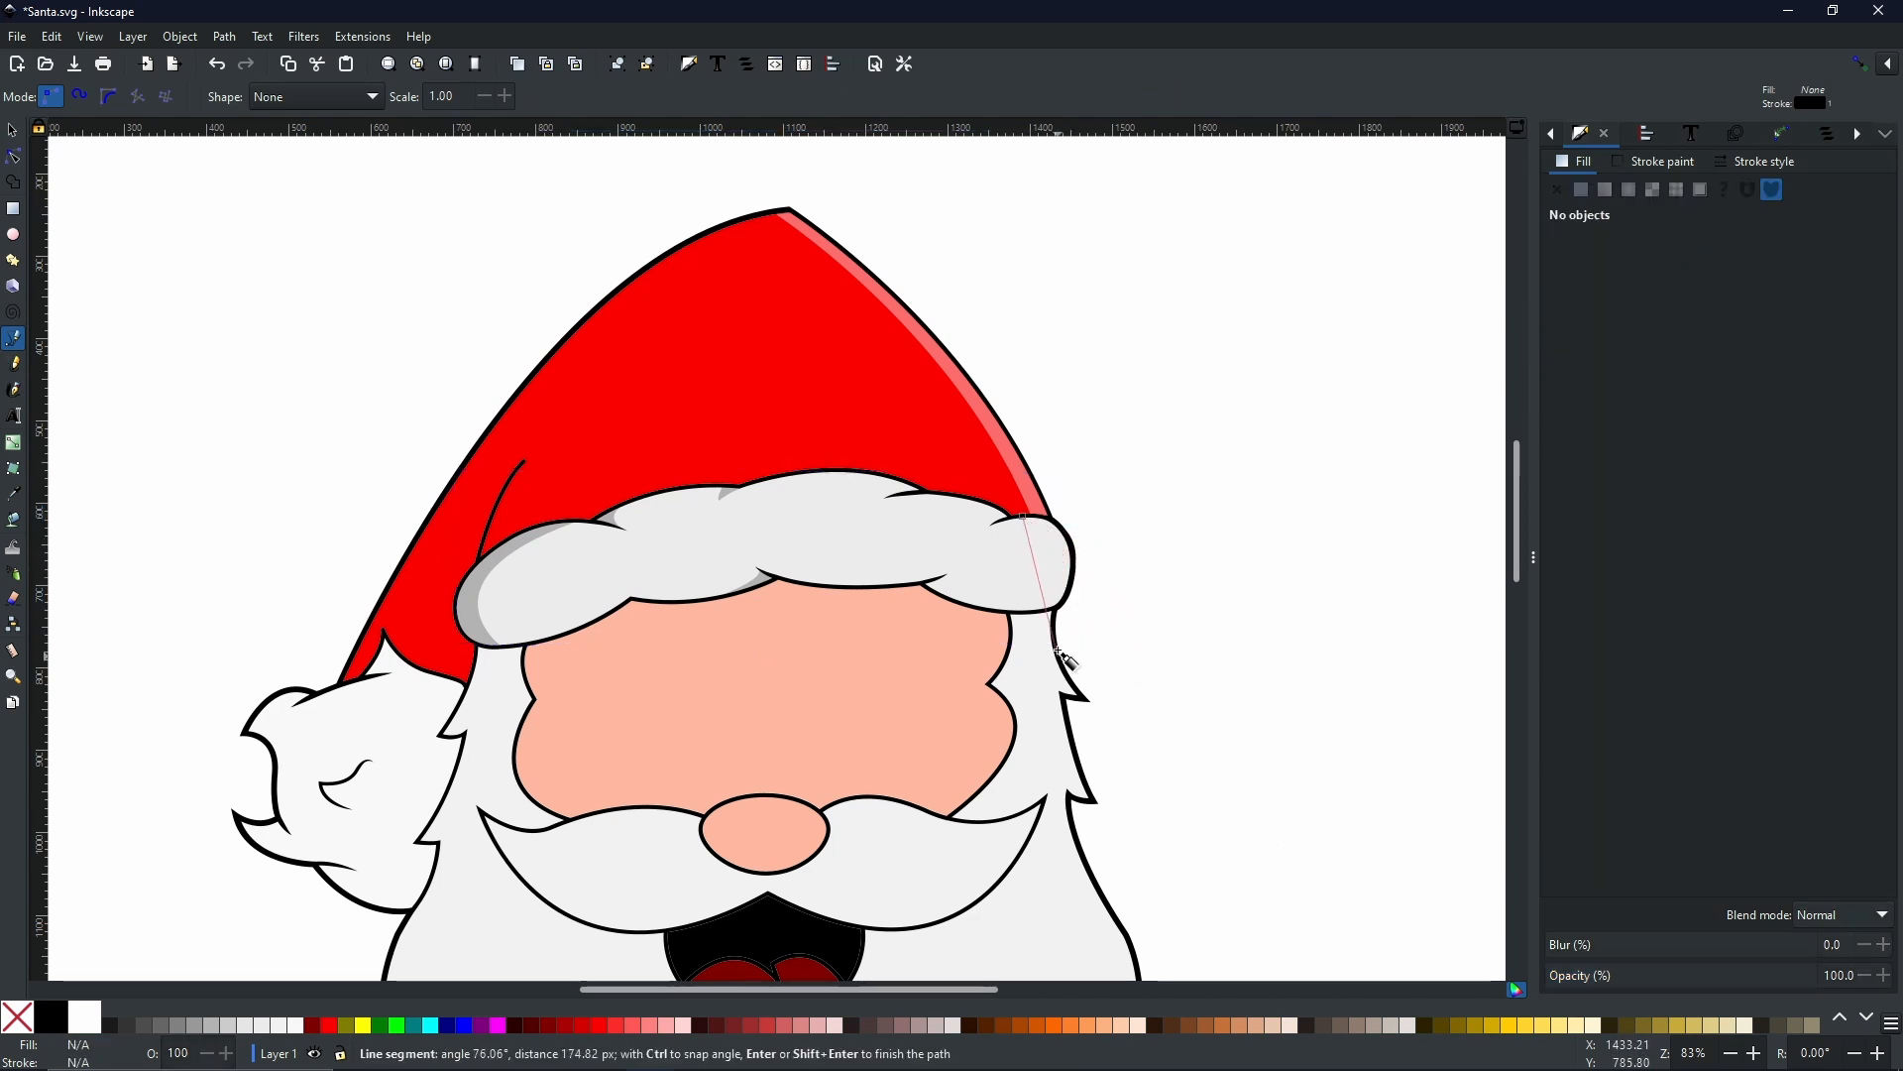
drag(1030, 613, 952, 675)
key(Return)
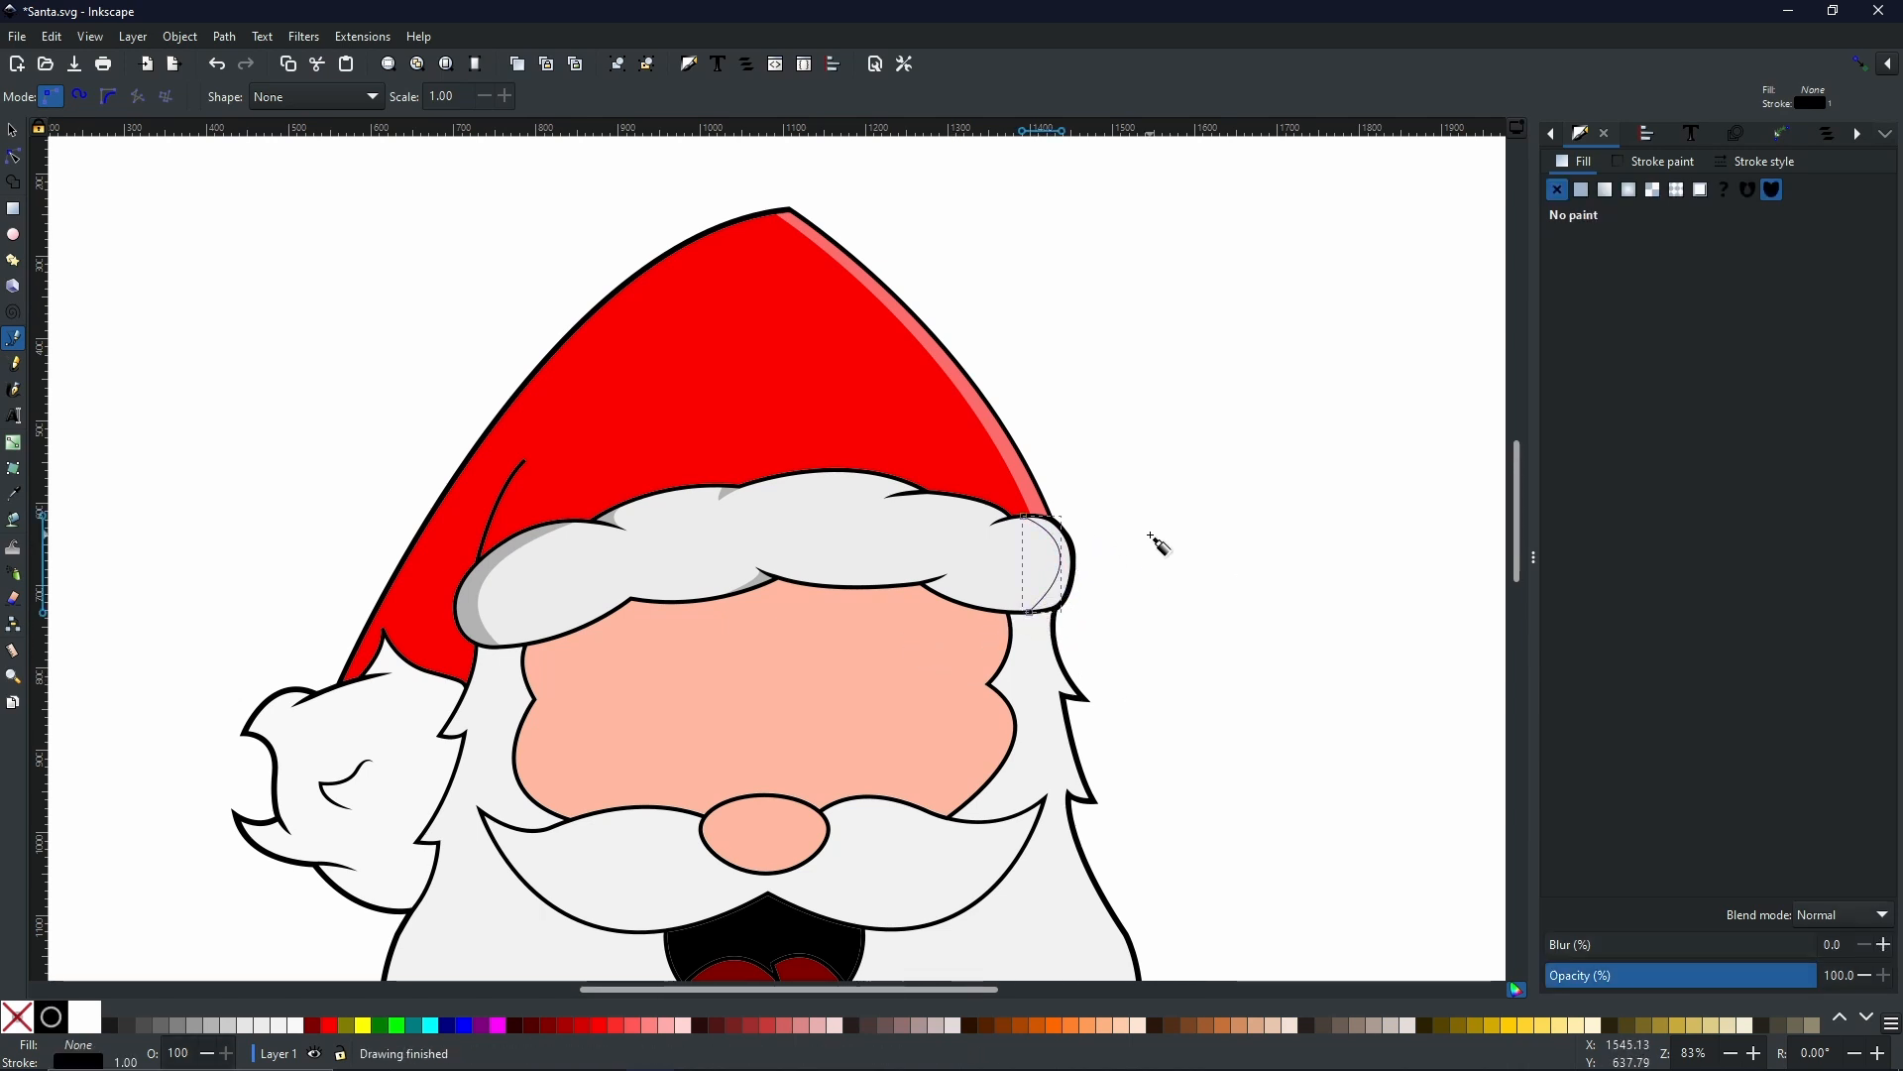
click(1029, 613)
click(1099, 650)
click(1105, 534)
click(1072, 502)
click(1024, 516)
- Reshape the path's inner curve so it runs evenly alongside the brim's rounded right end
scroll(1033, 577, up, 3)
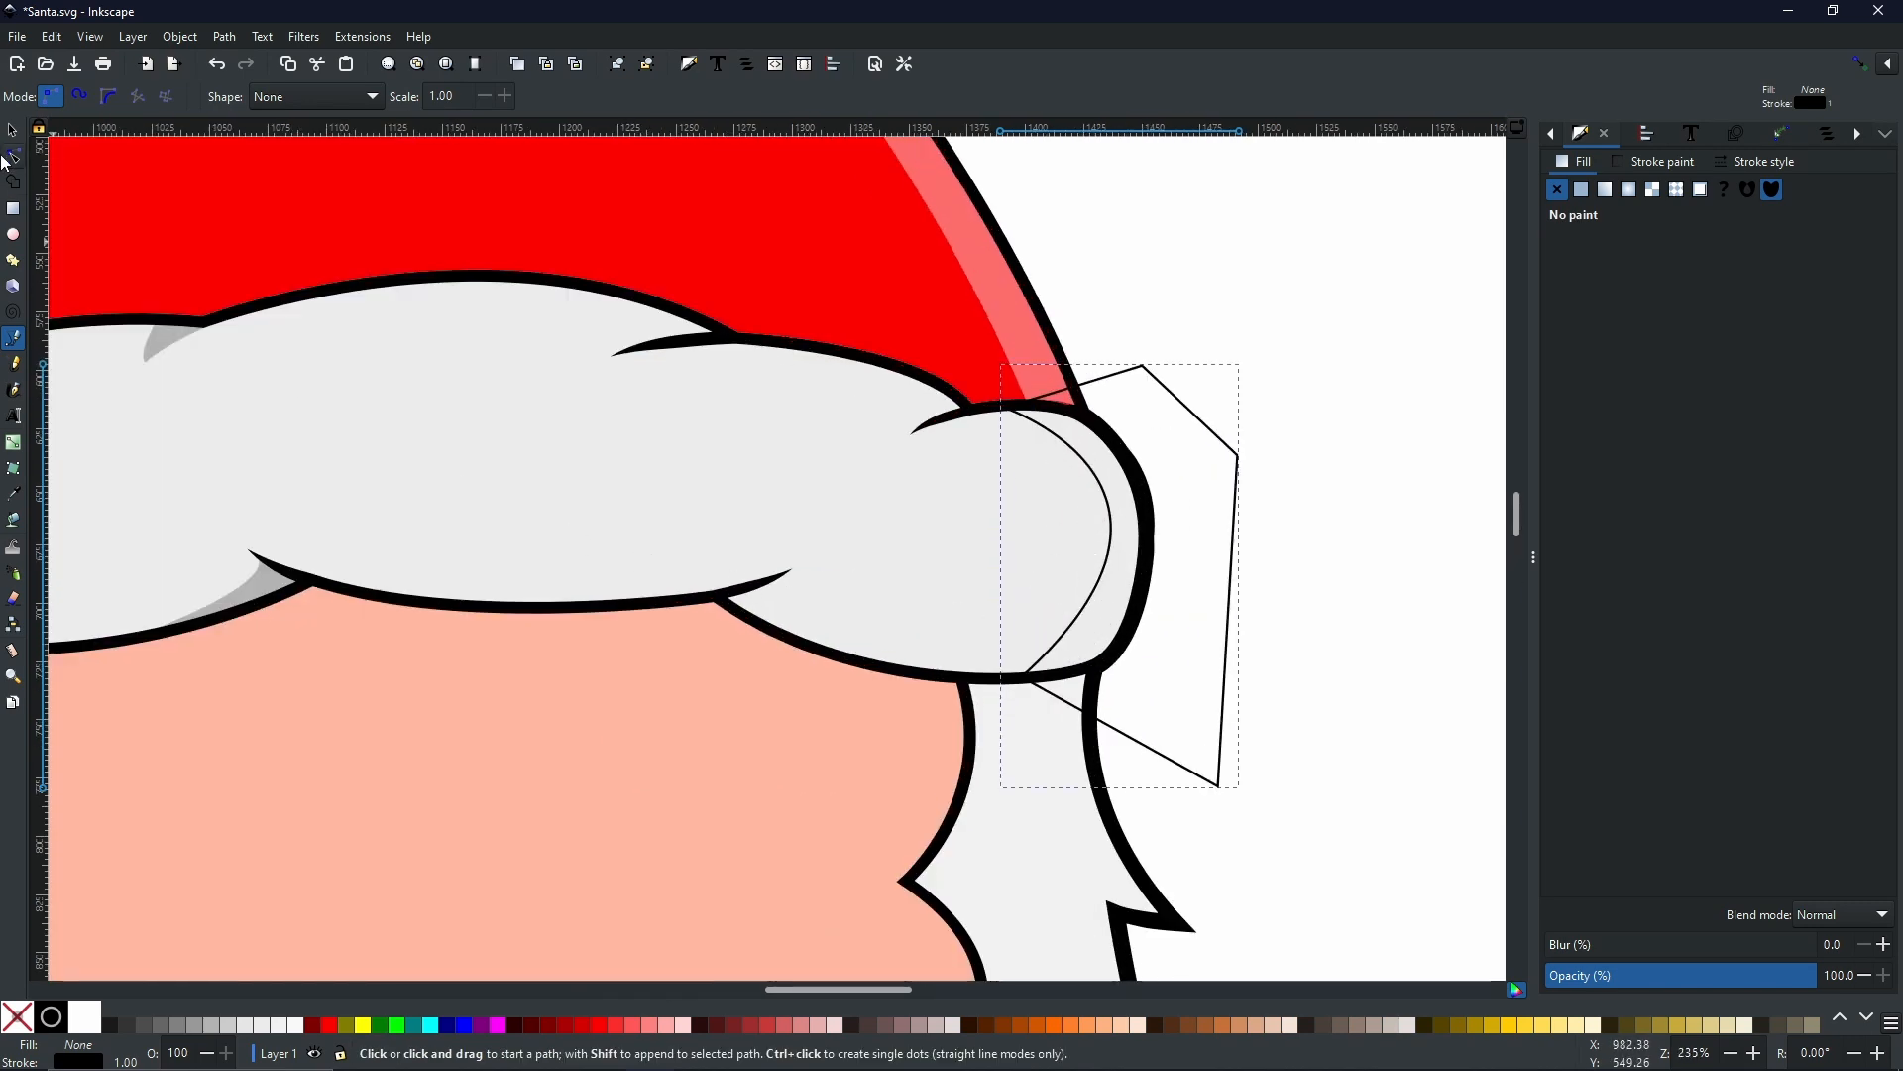
click(10, 159)
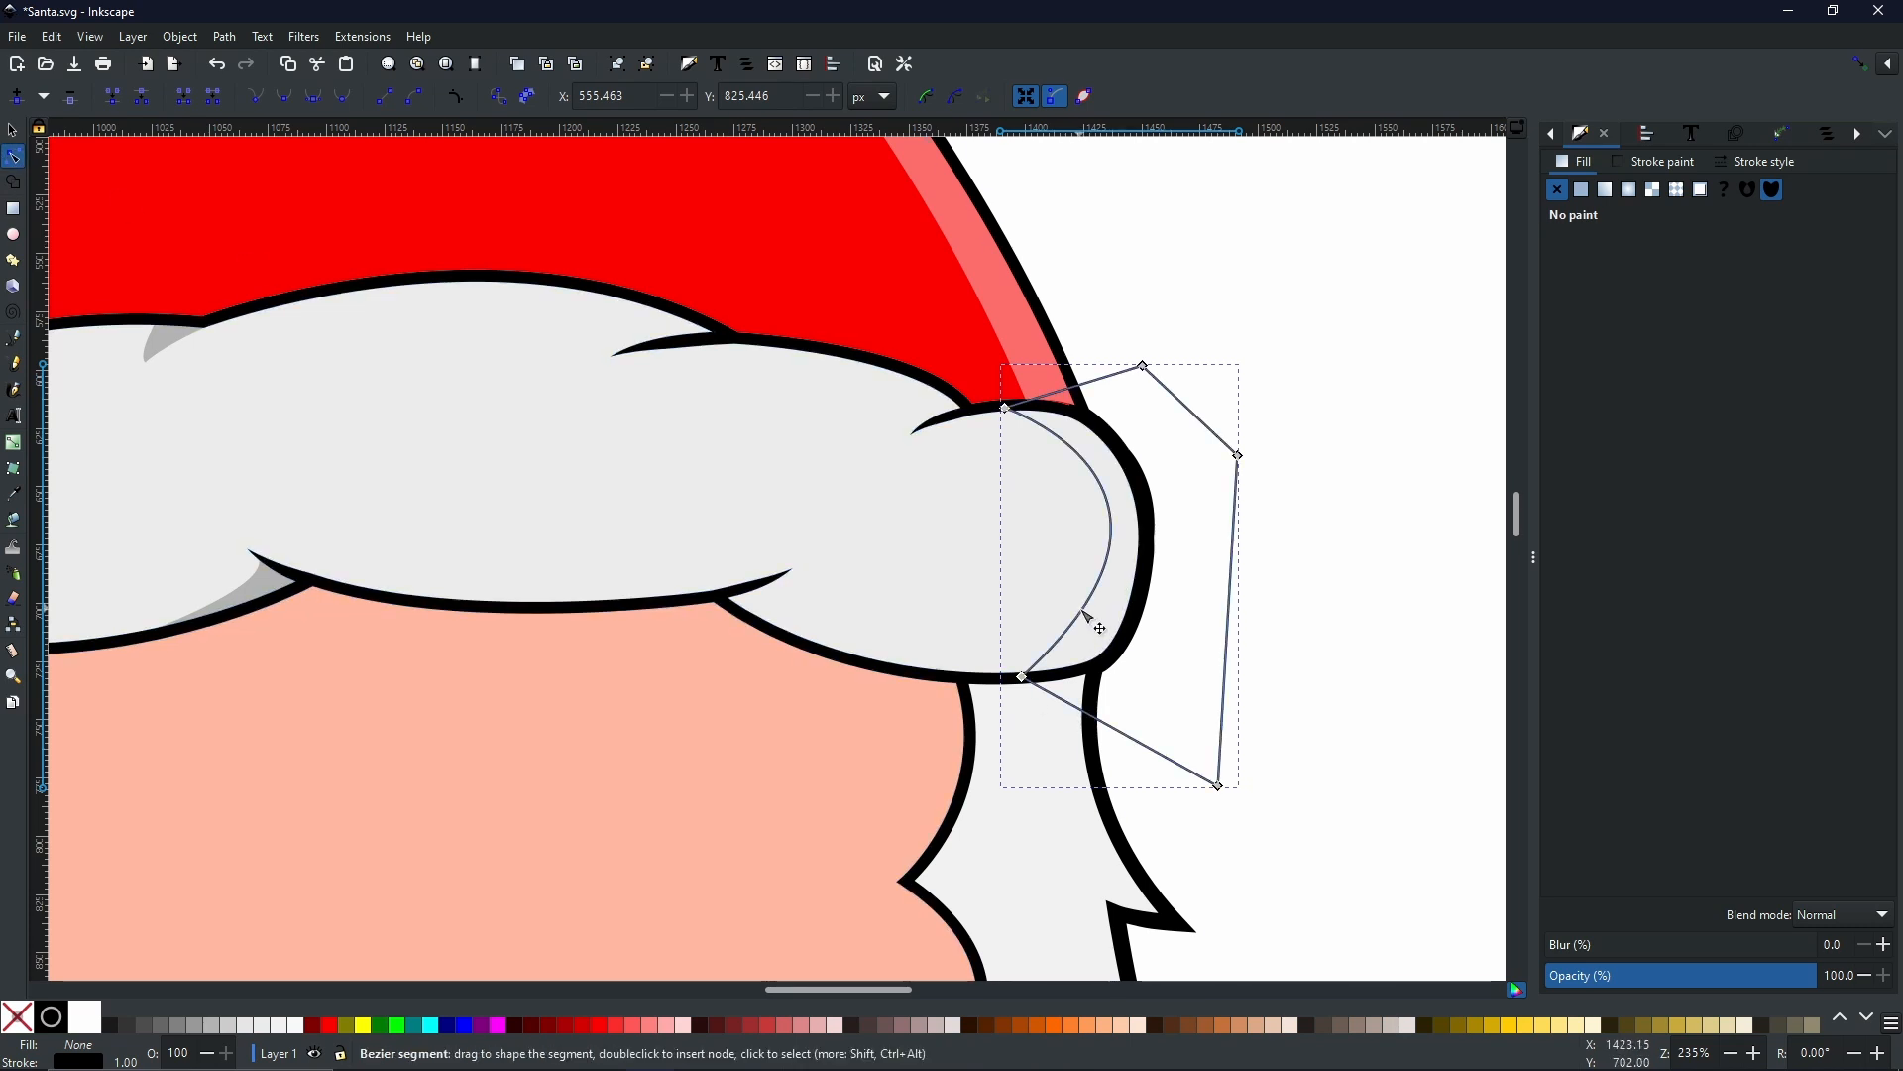
drag(1086, 617, 1099, 465)
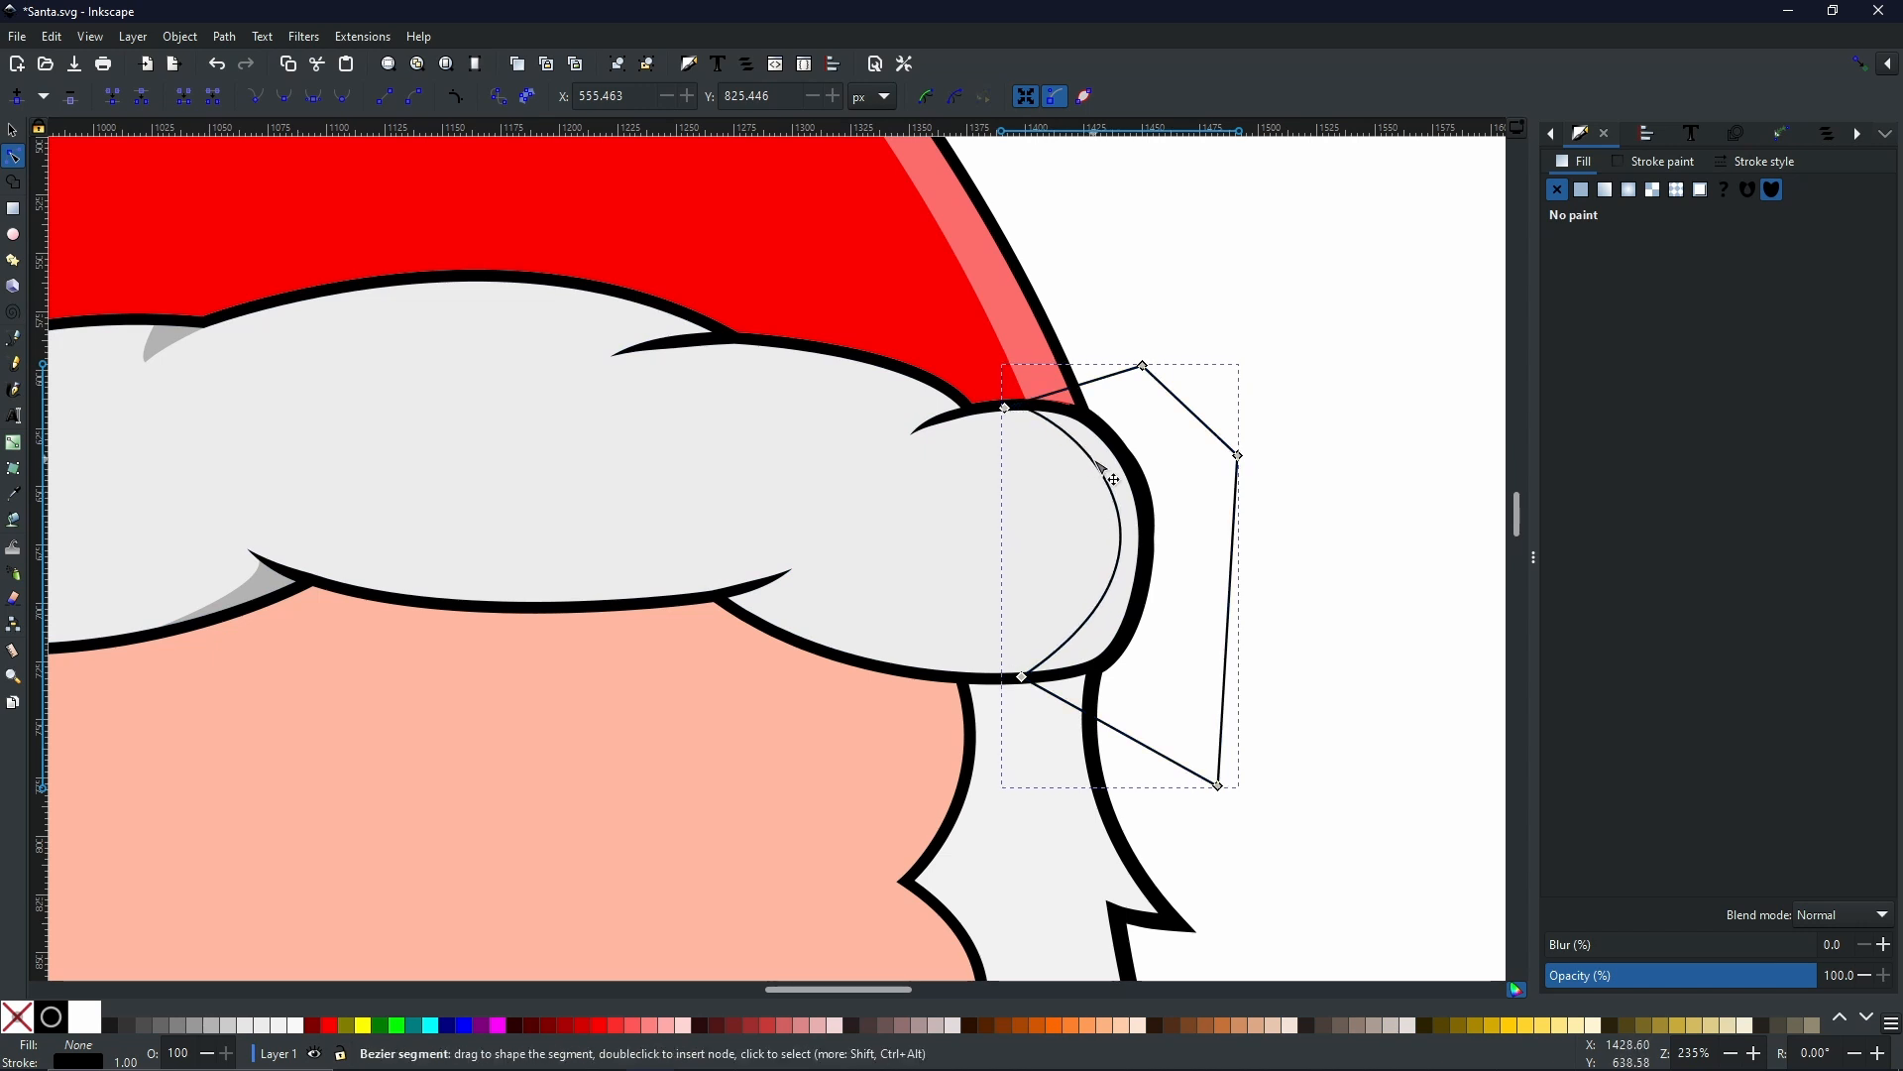
drag(1062, 647, 1042, 654)
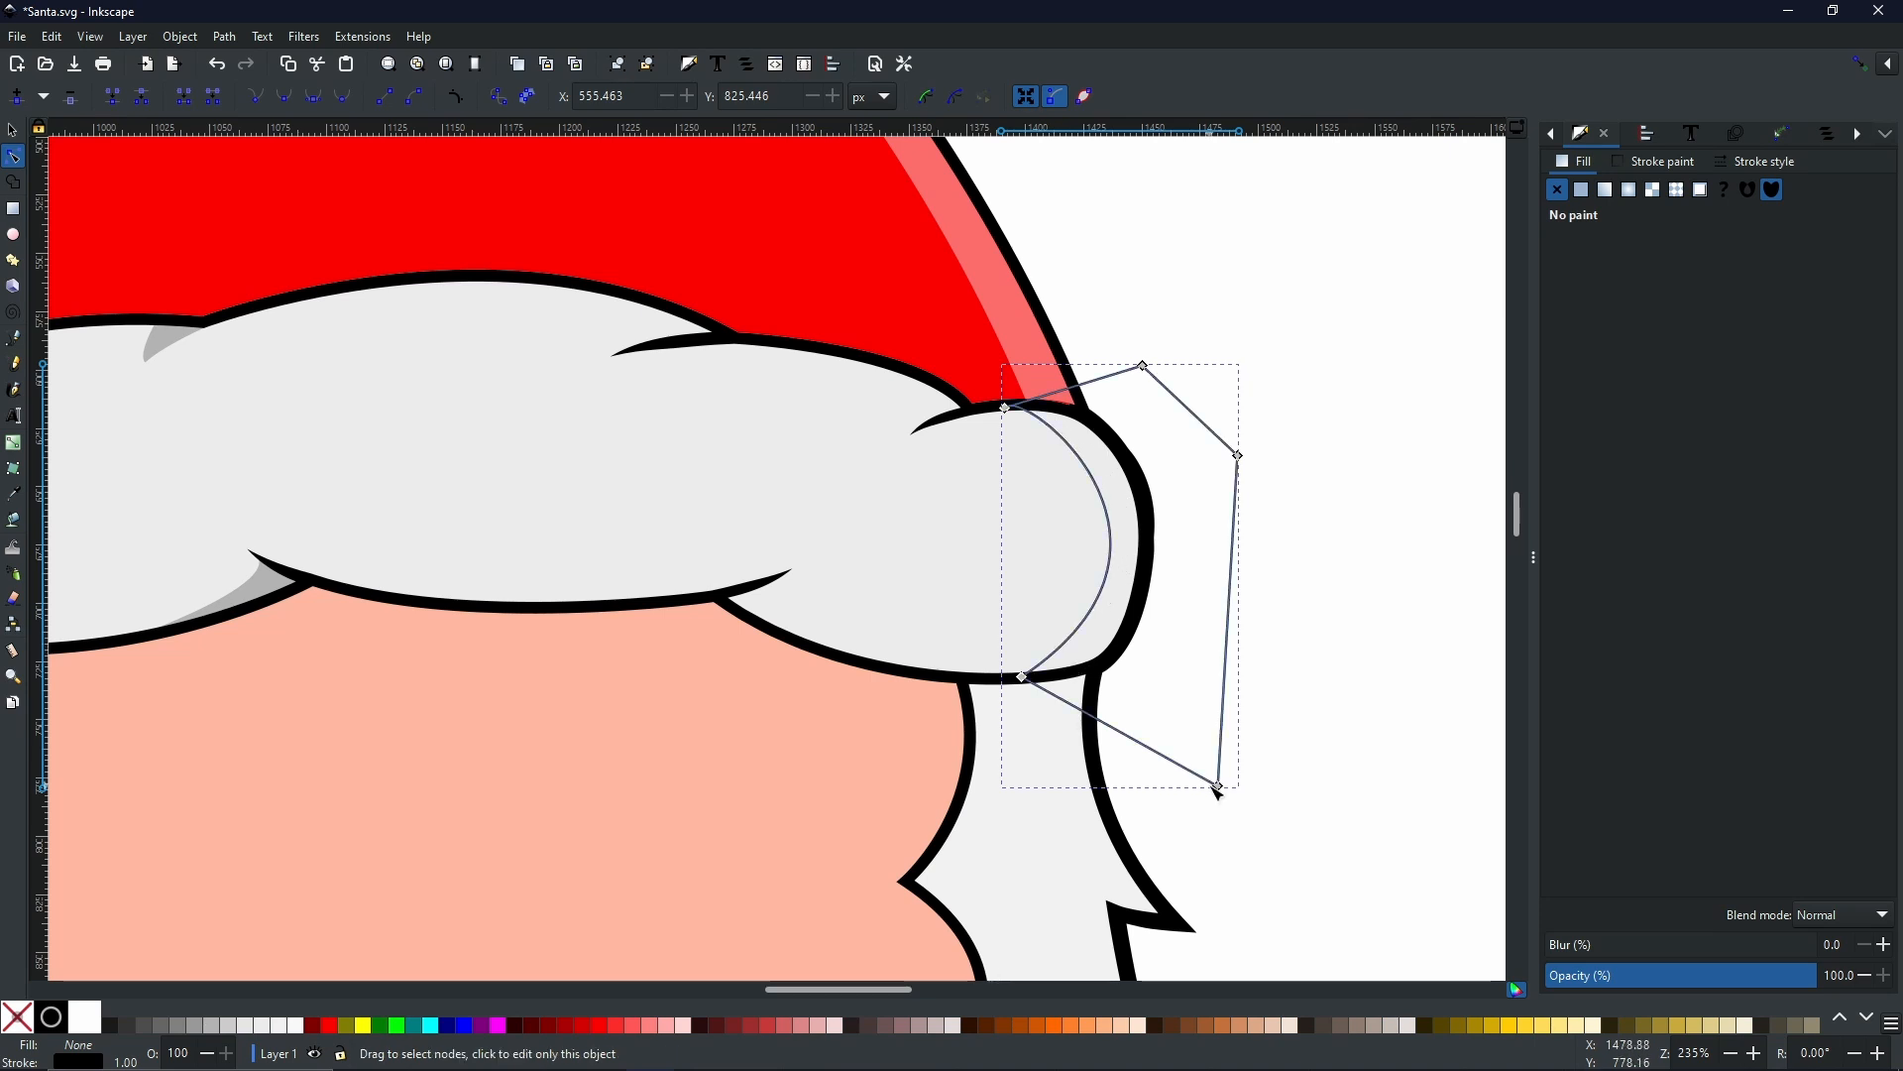
- Duplicate the brim's fill and intersect the copy with the drawn path to cut the highlight to the brim
key(s)
click(904, 523)
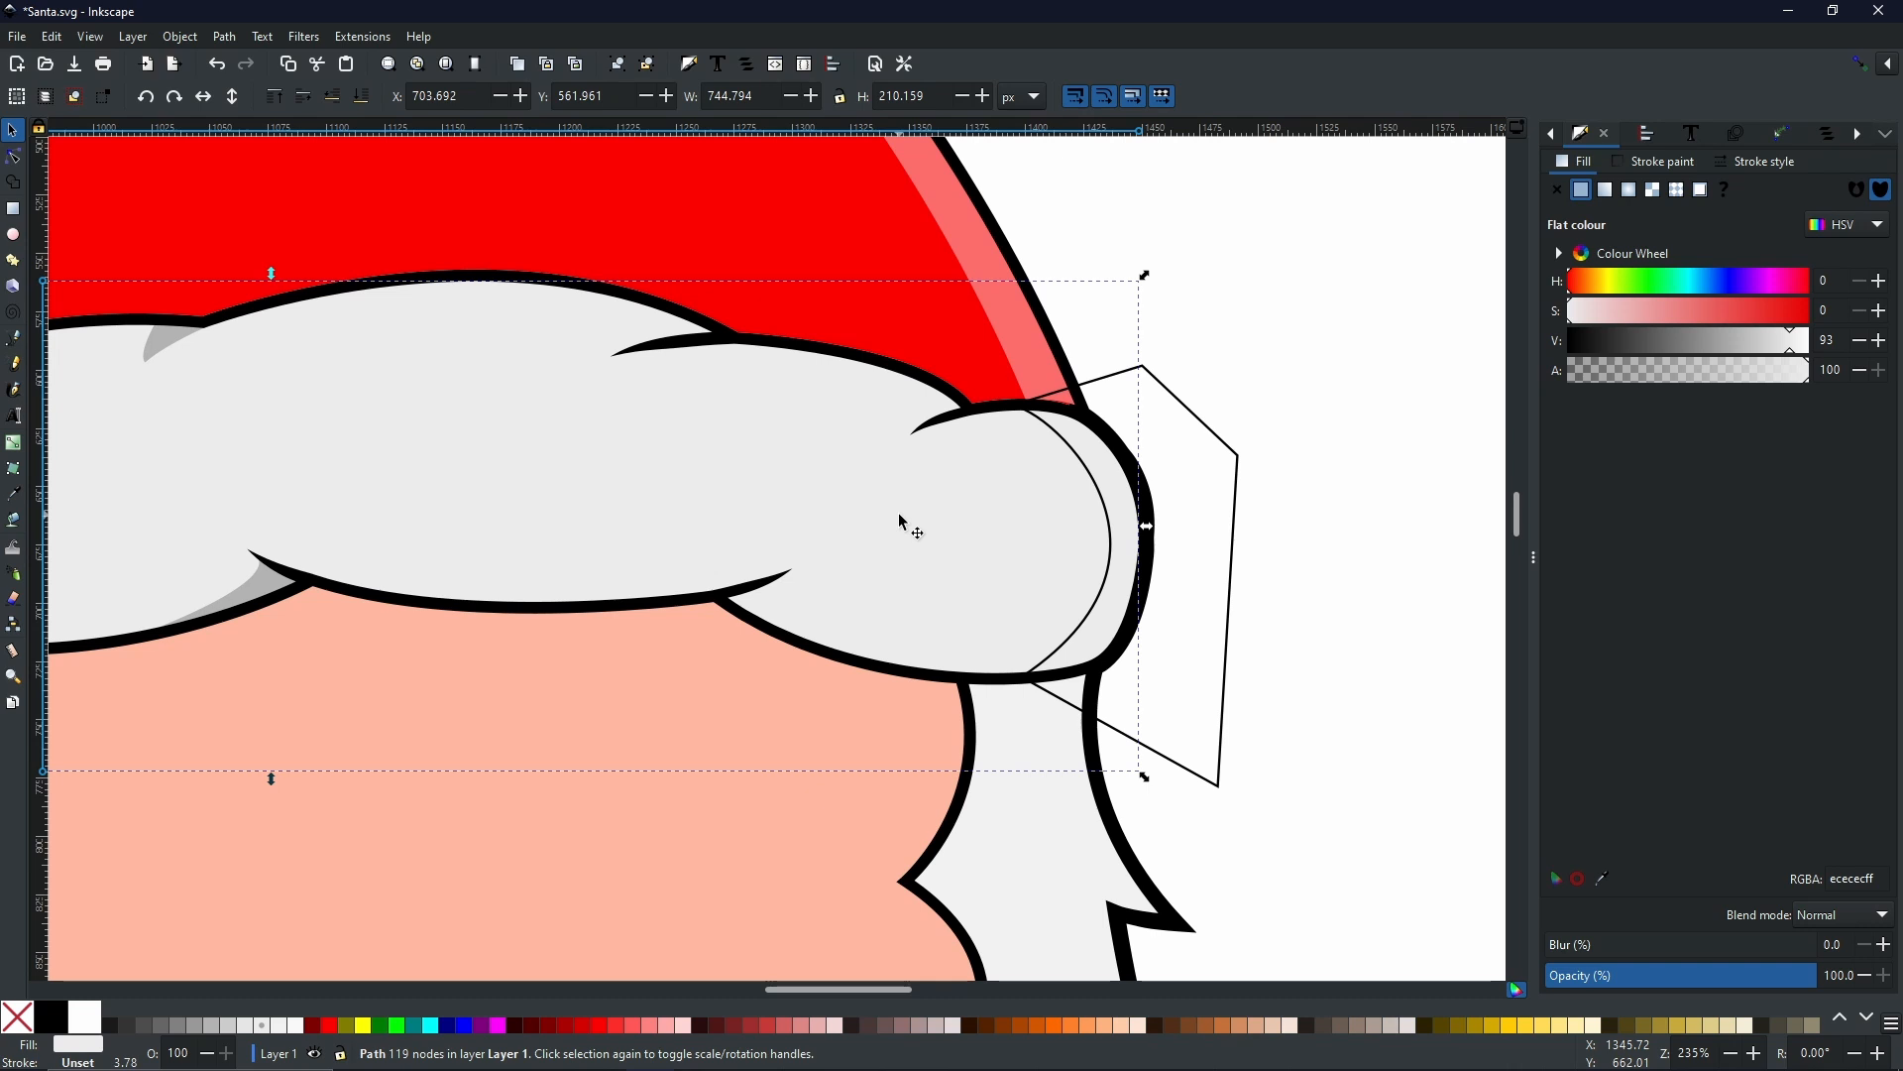
right_click(904, 524)
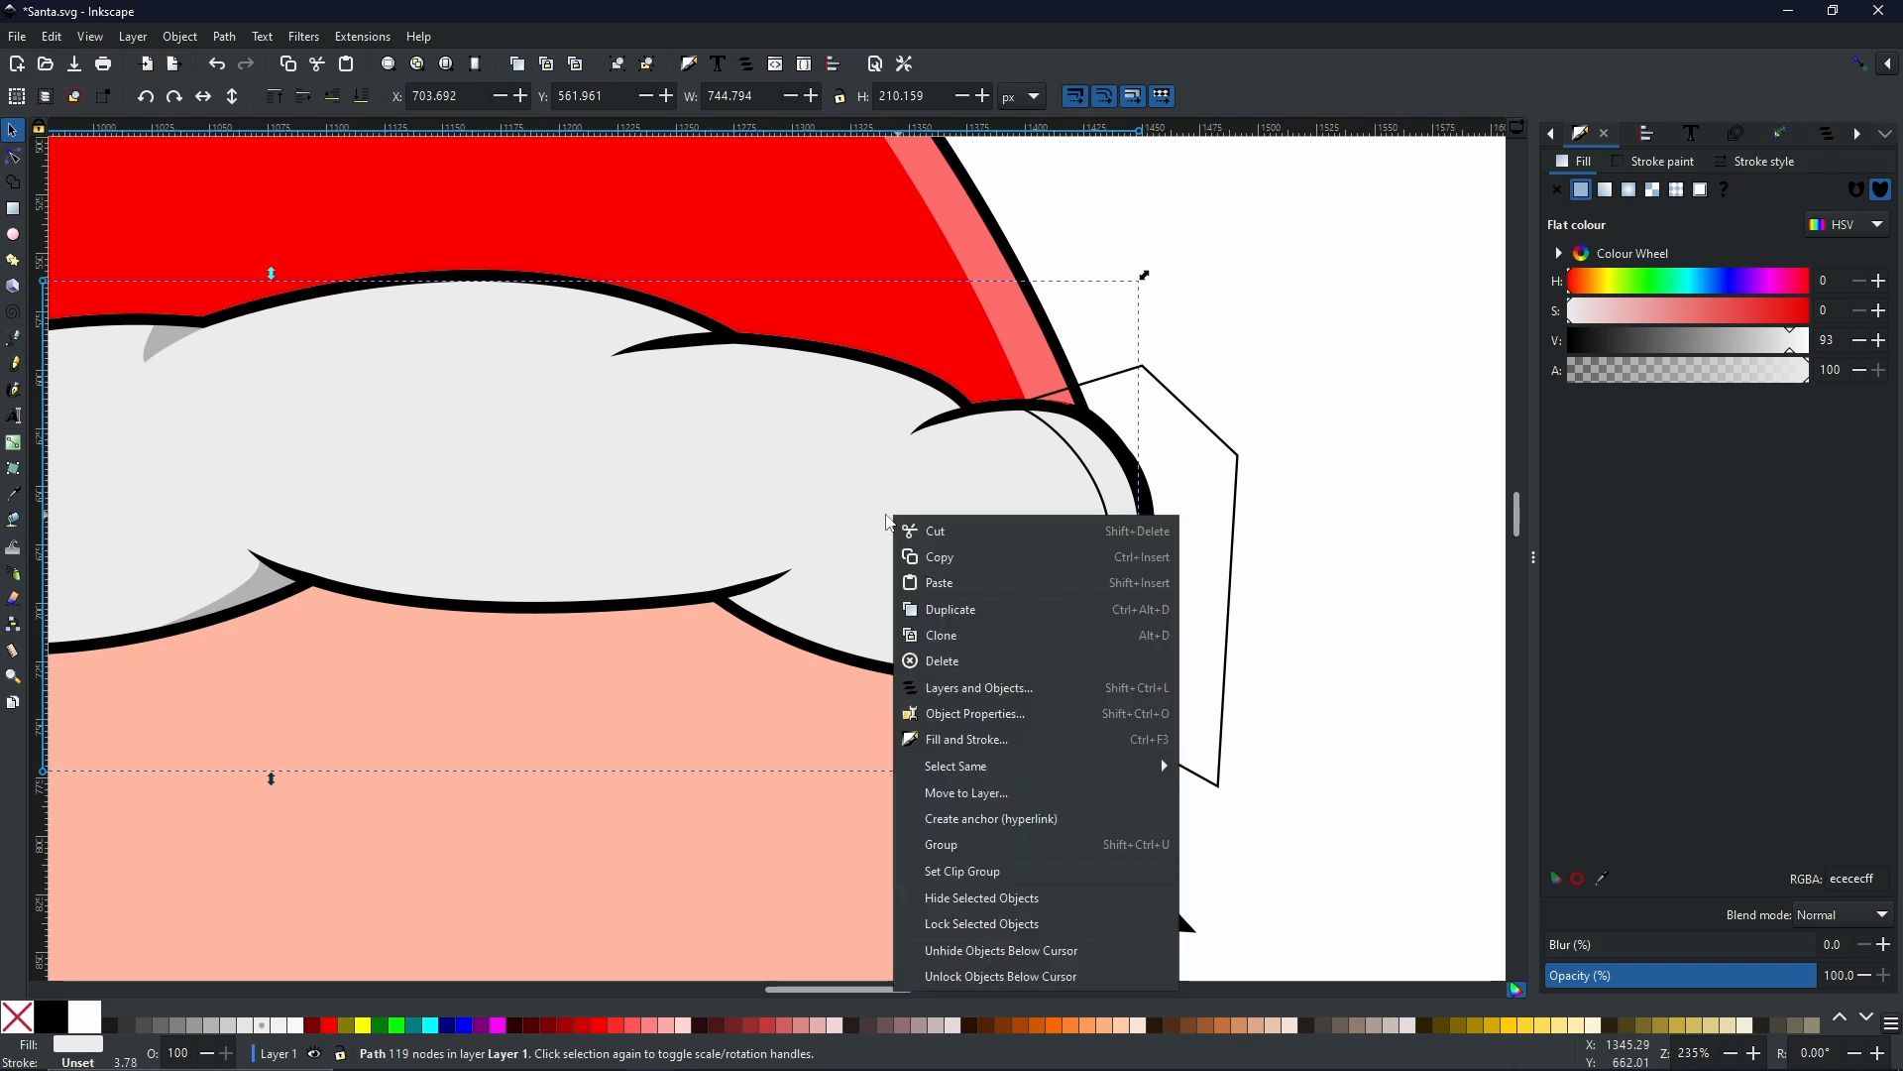
click(949, 613)
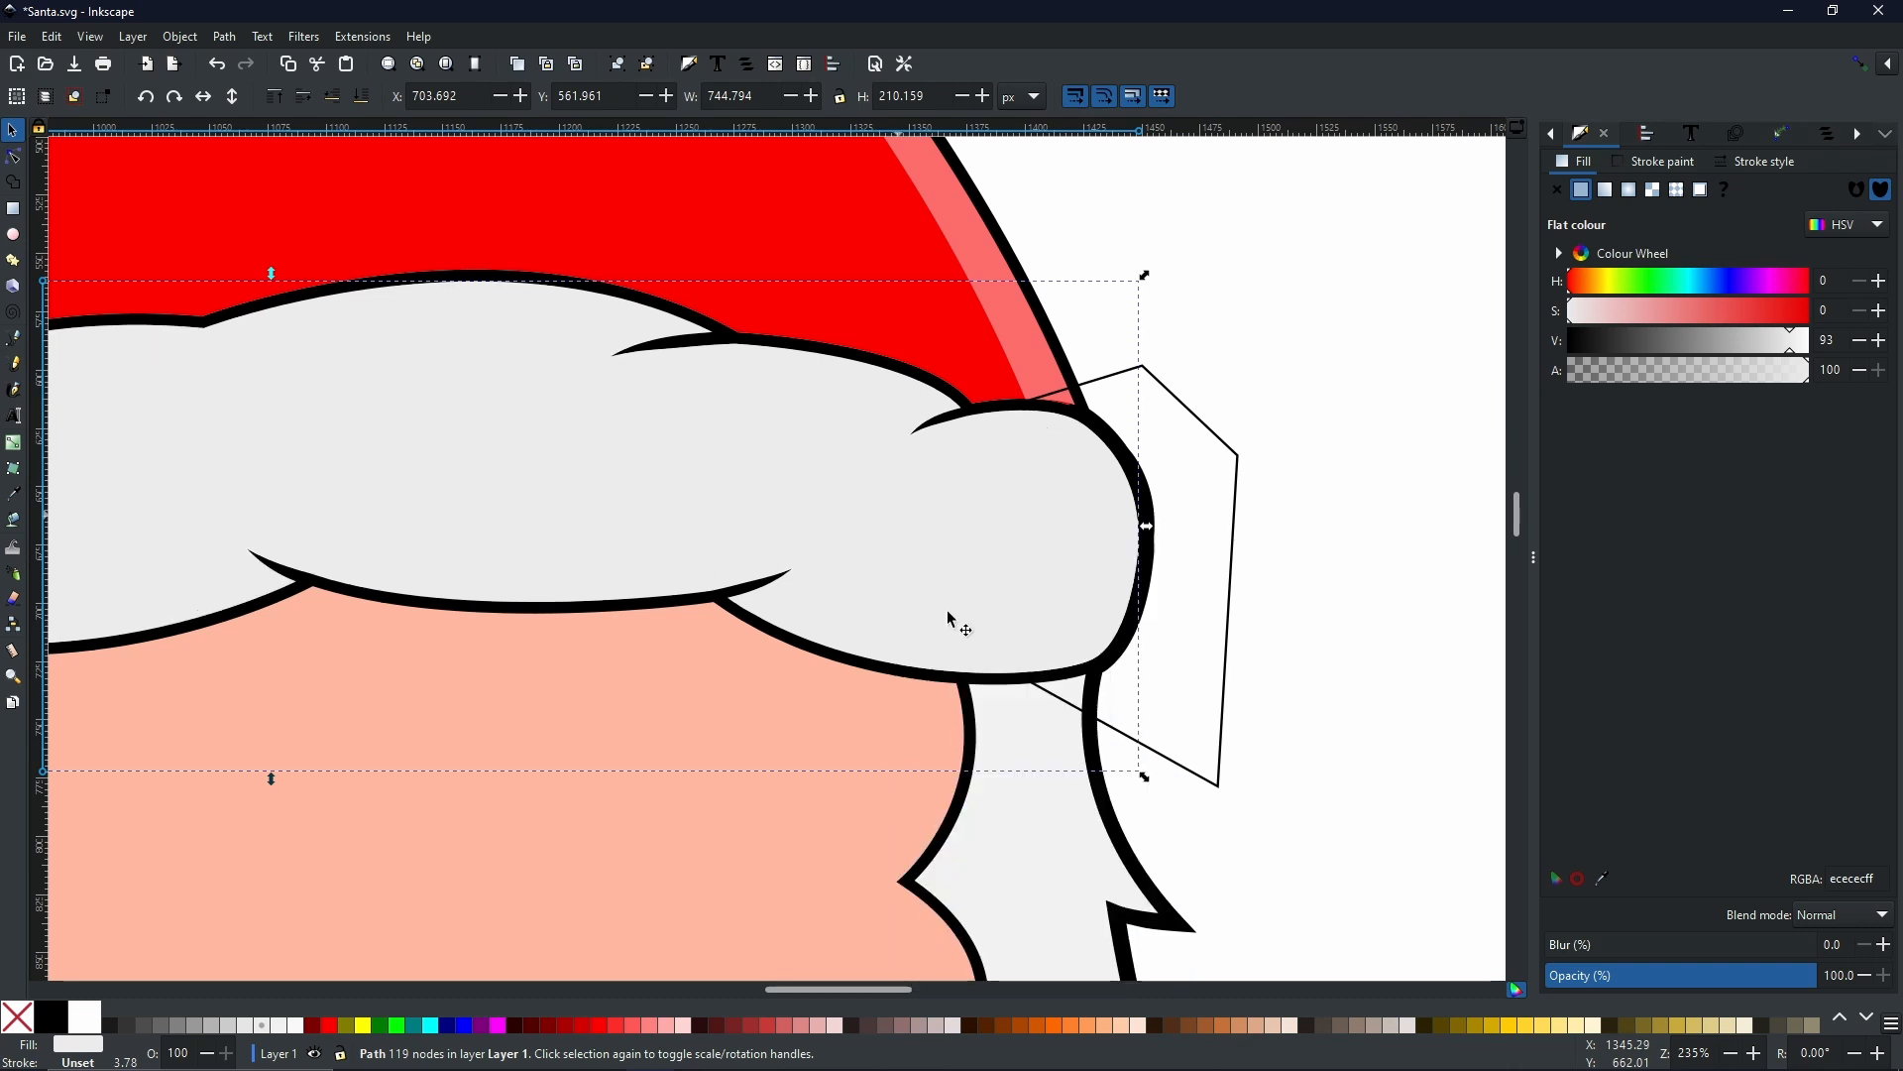
shift+click(1212, 435)
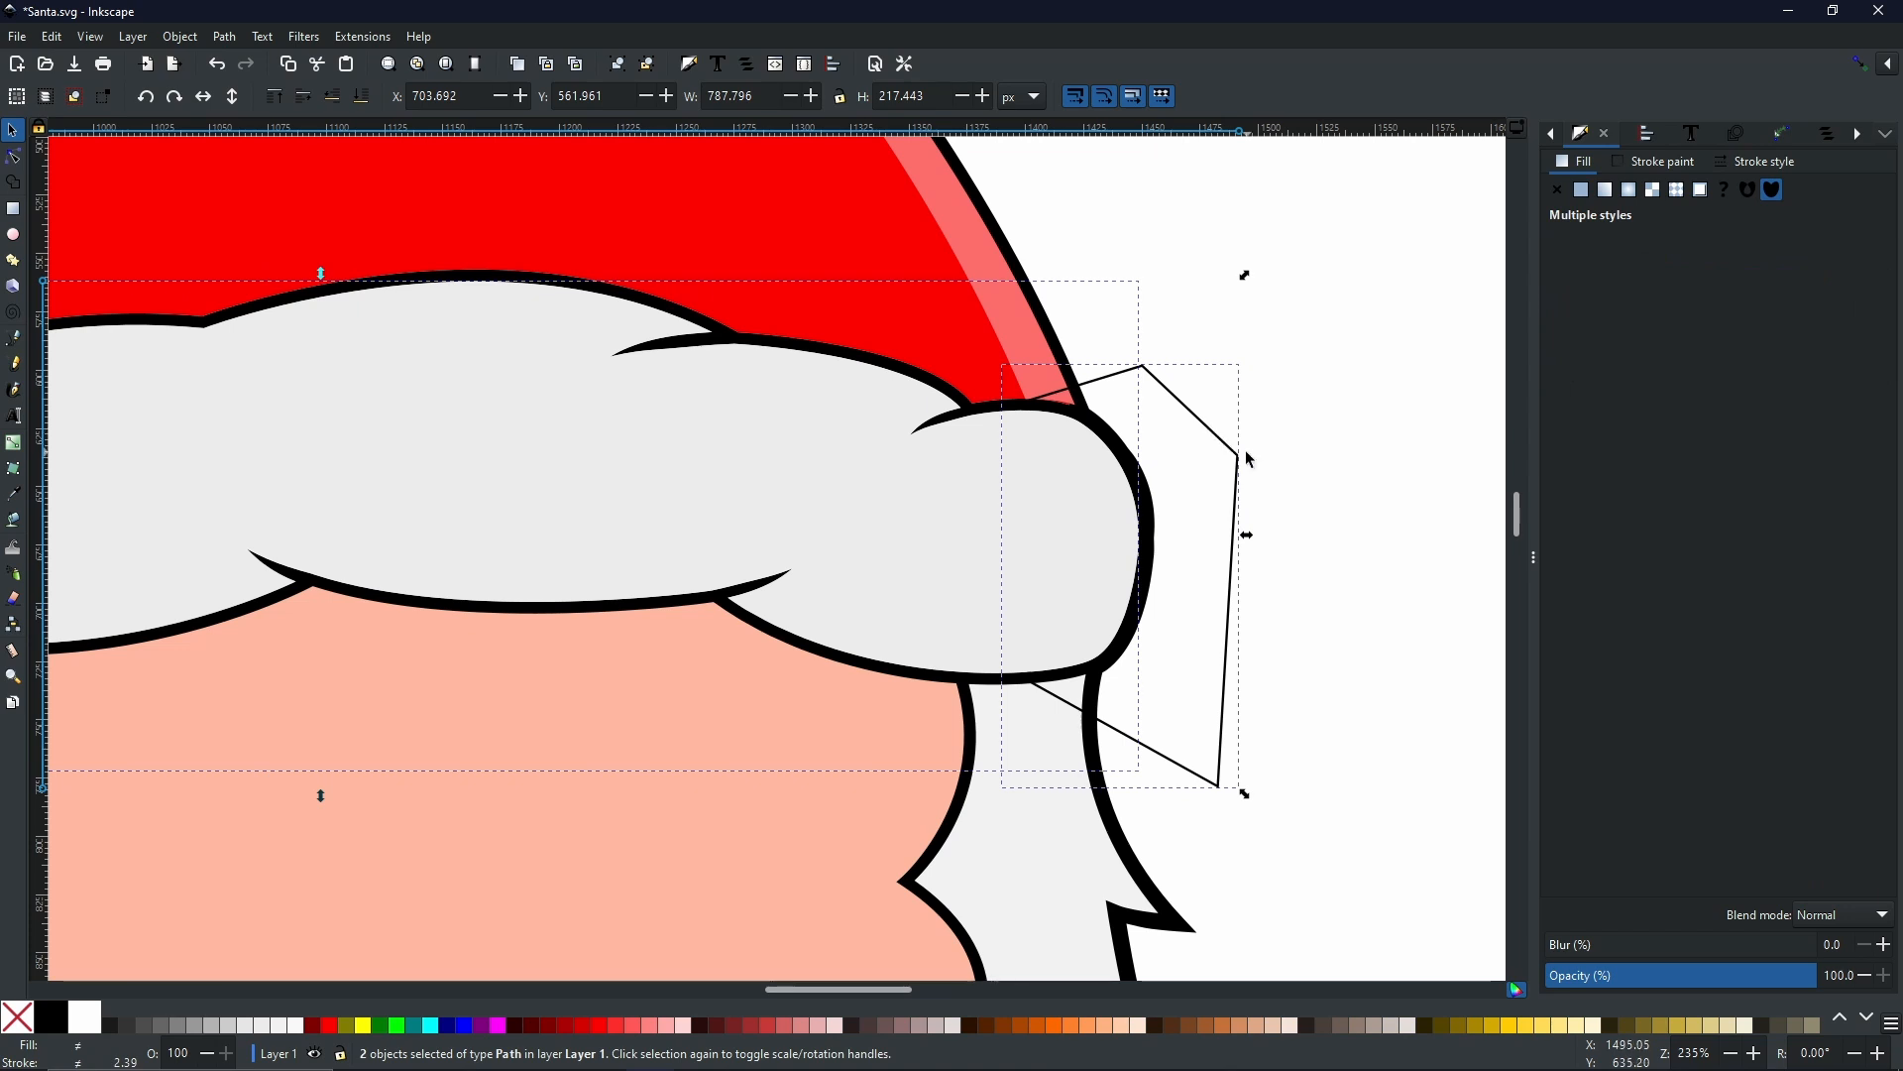
click(226, 37)
click(254, 198)
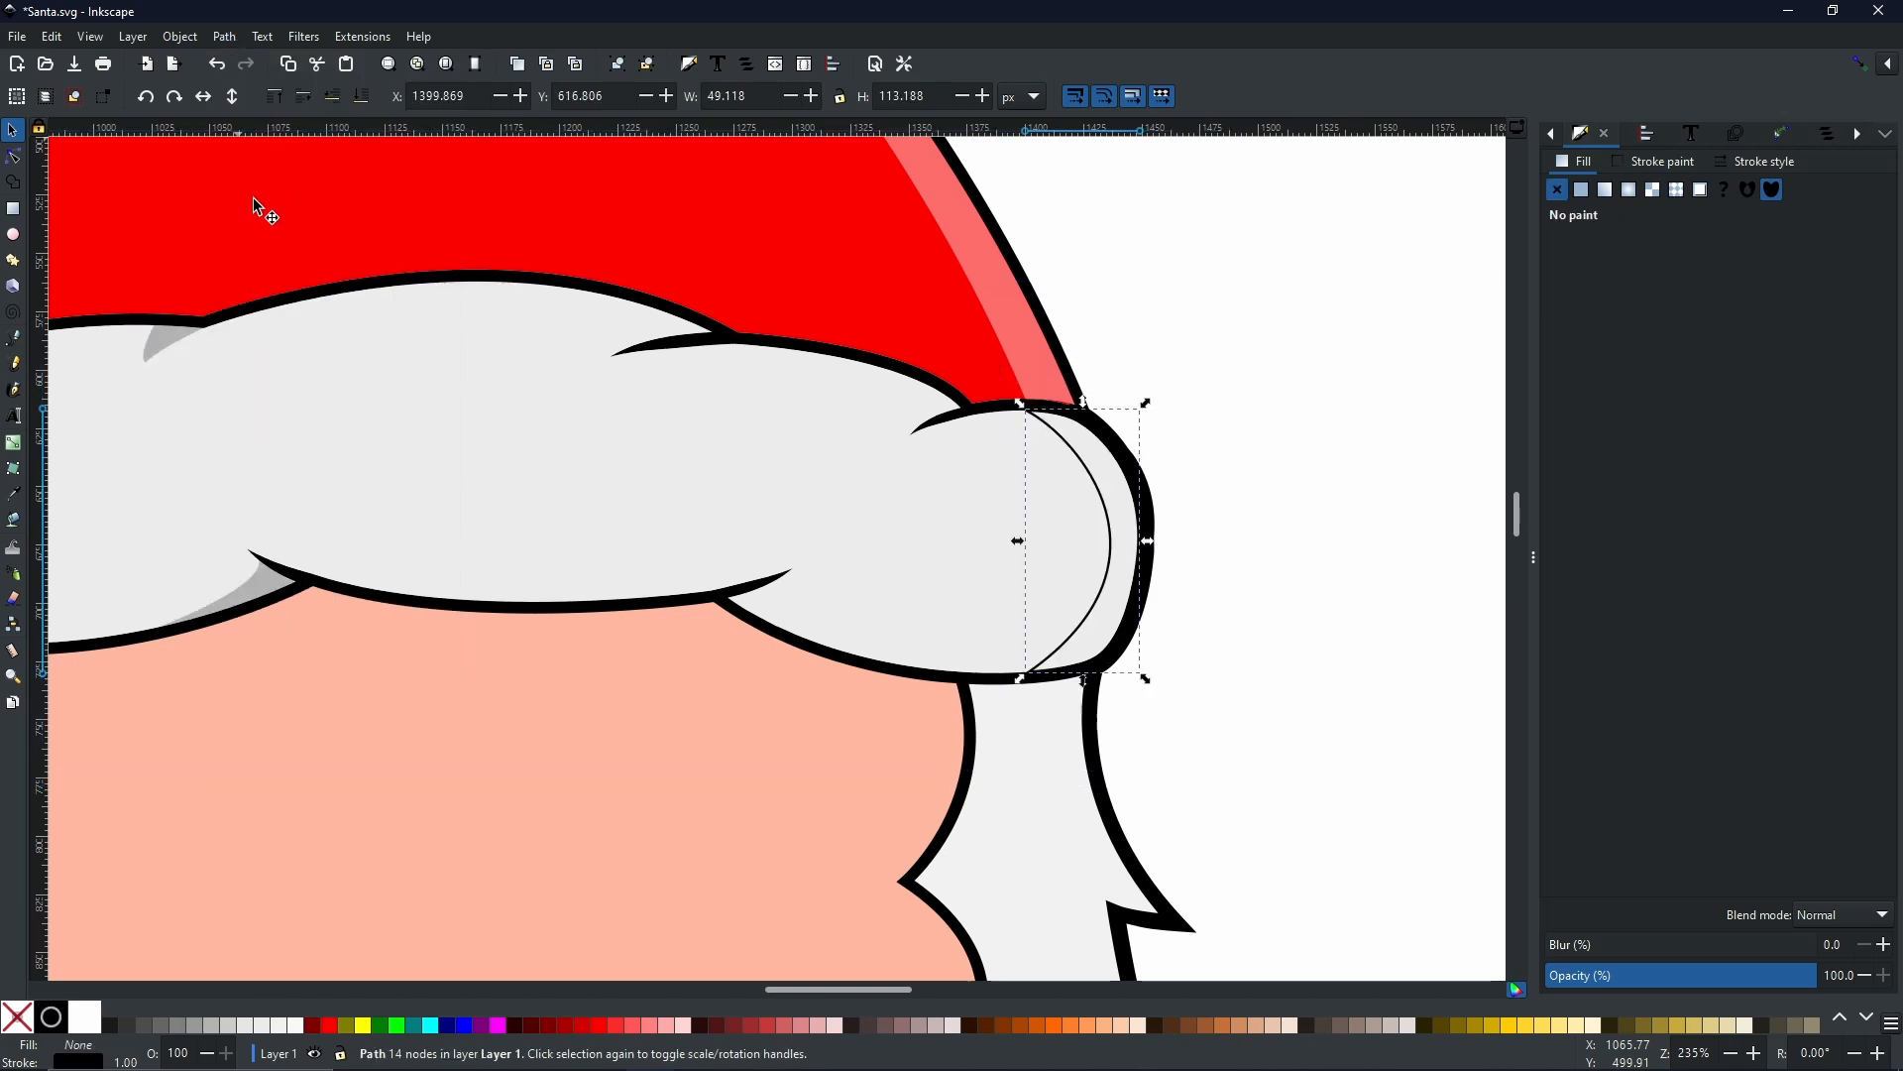
- Remove the brim highlight's stroke and fill it with white
shift+click(19, 1028)
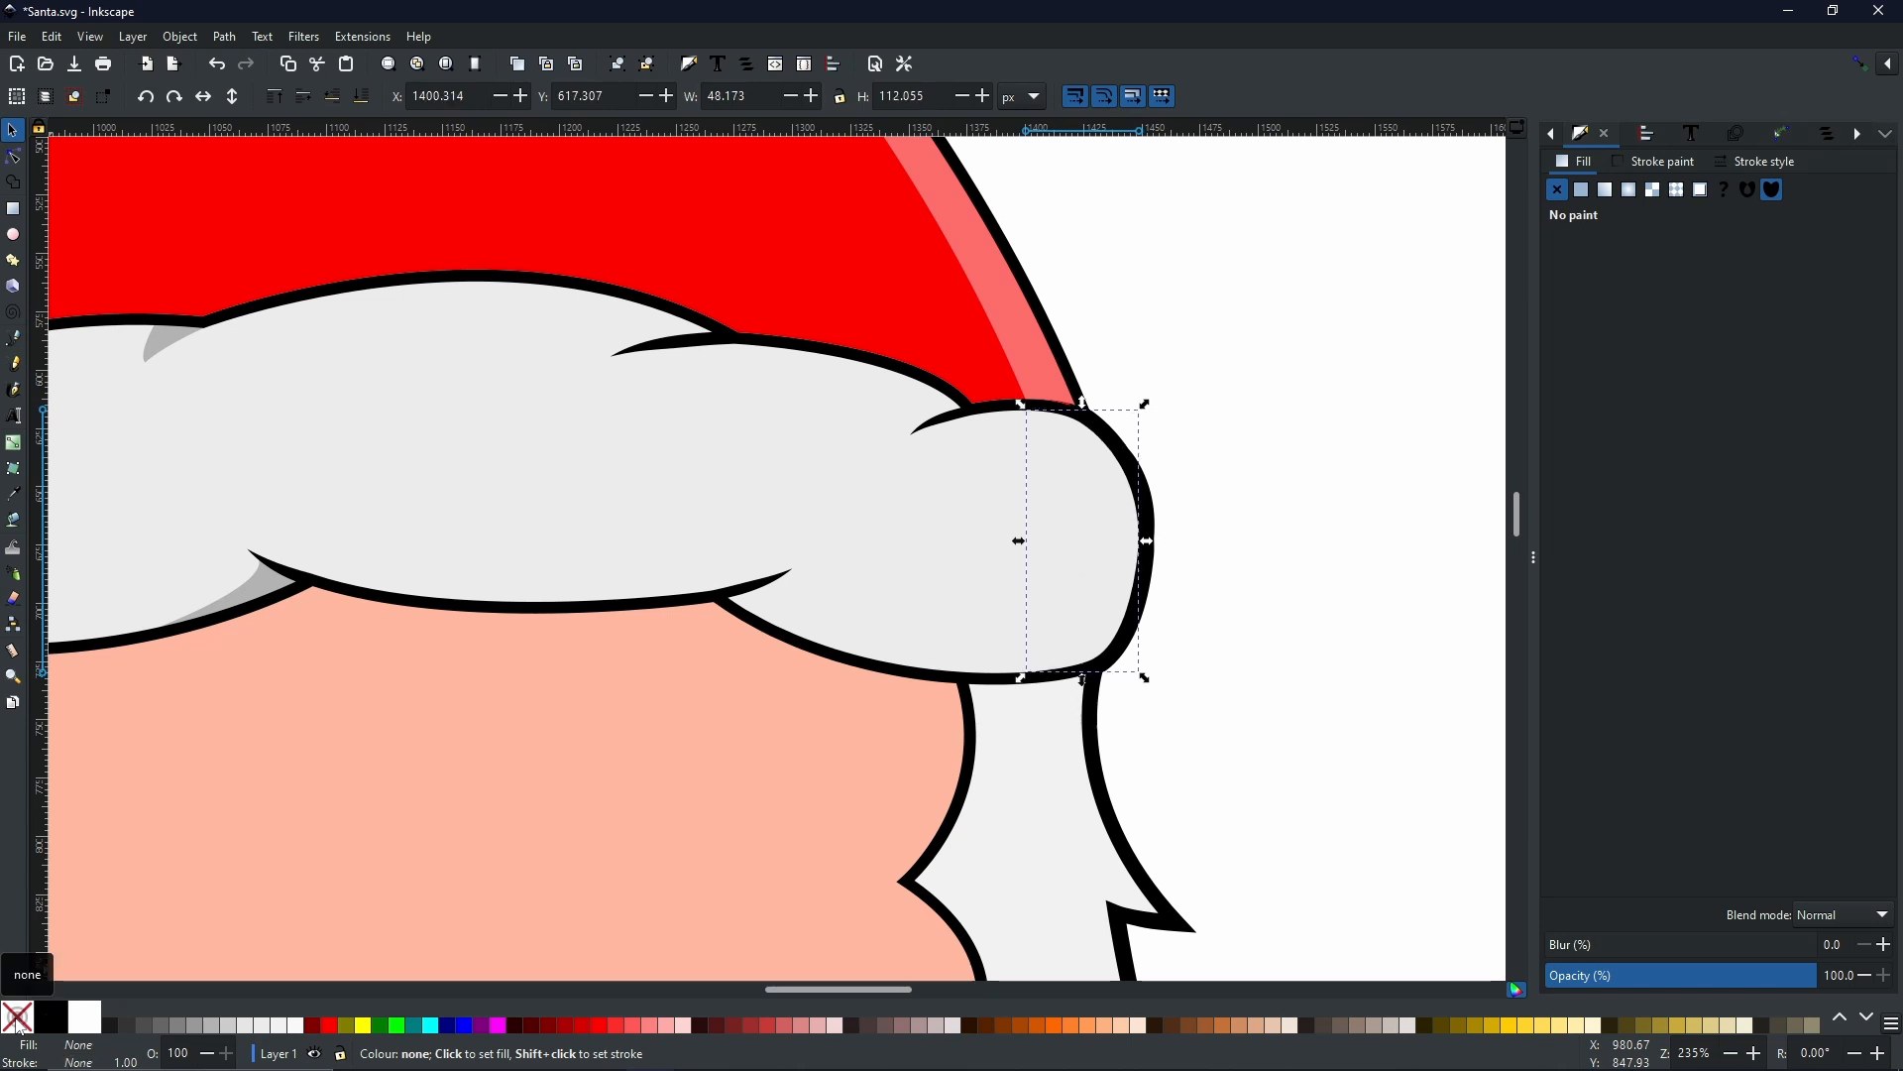
click(302, 1027)
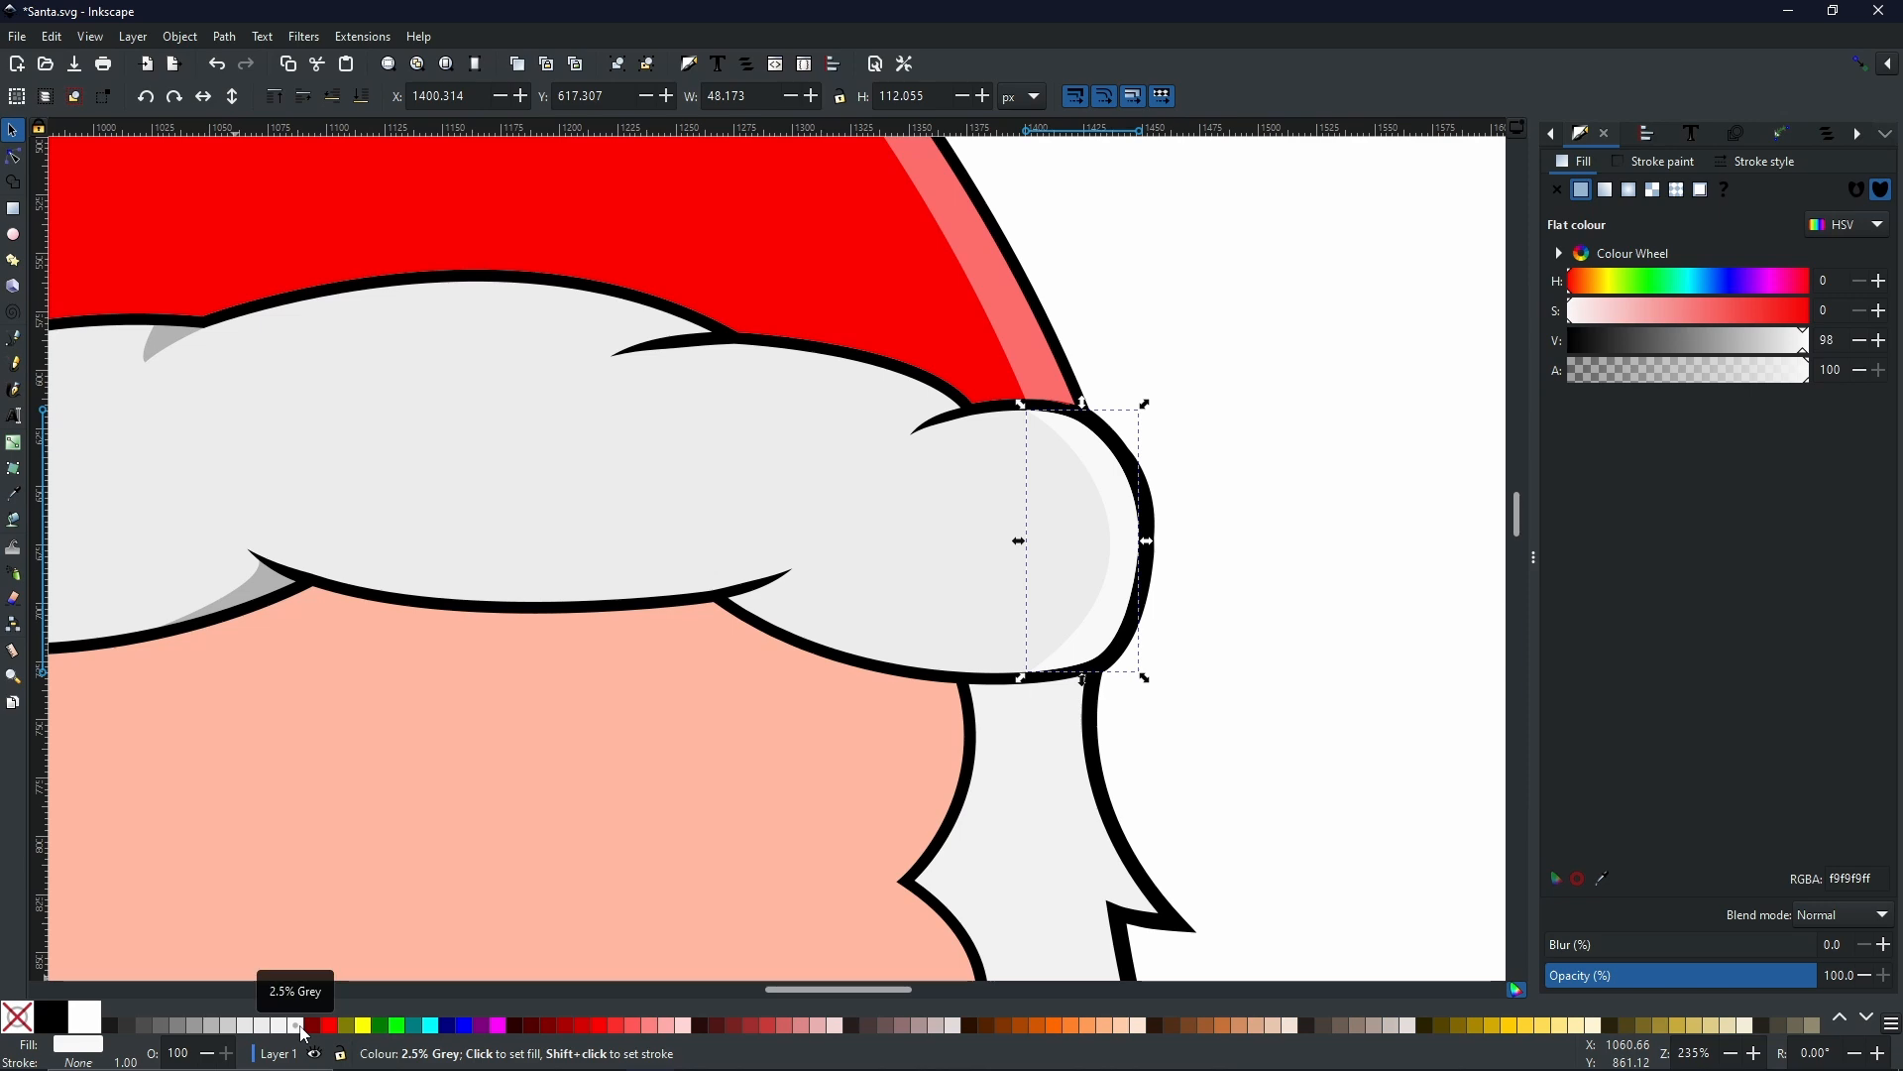
click(83, 1011)
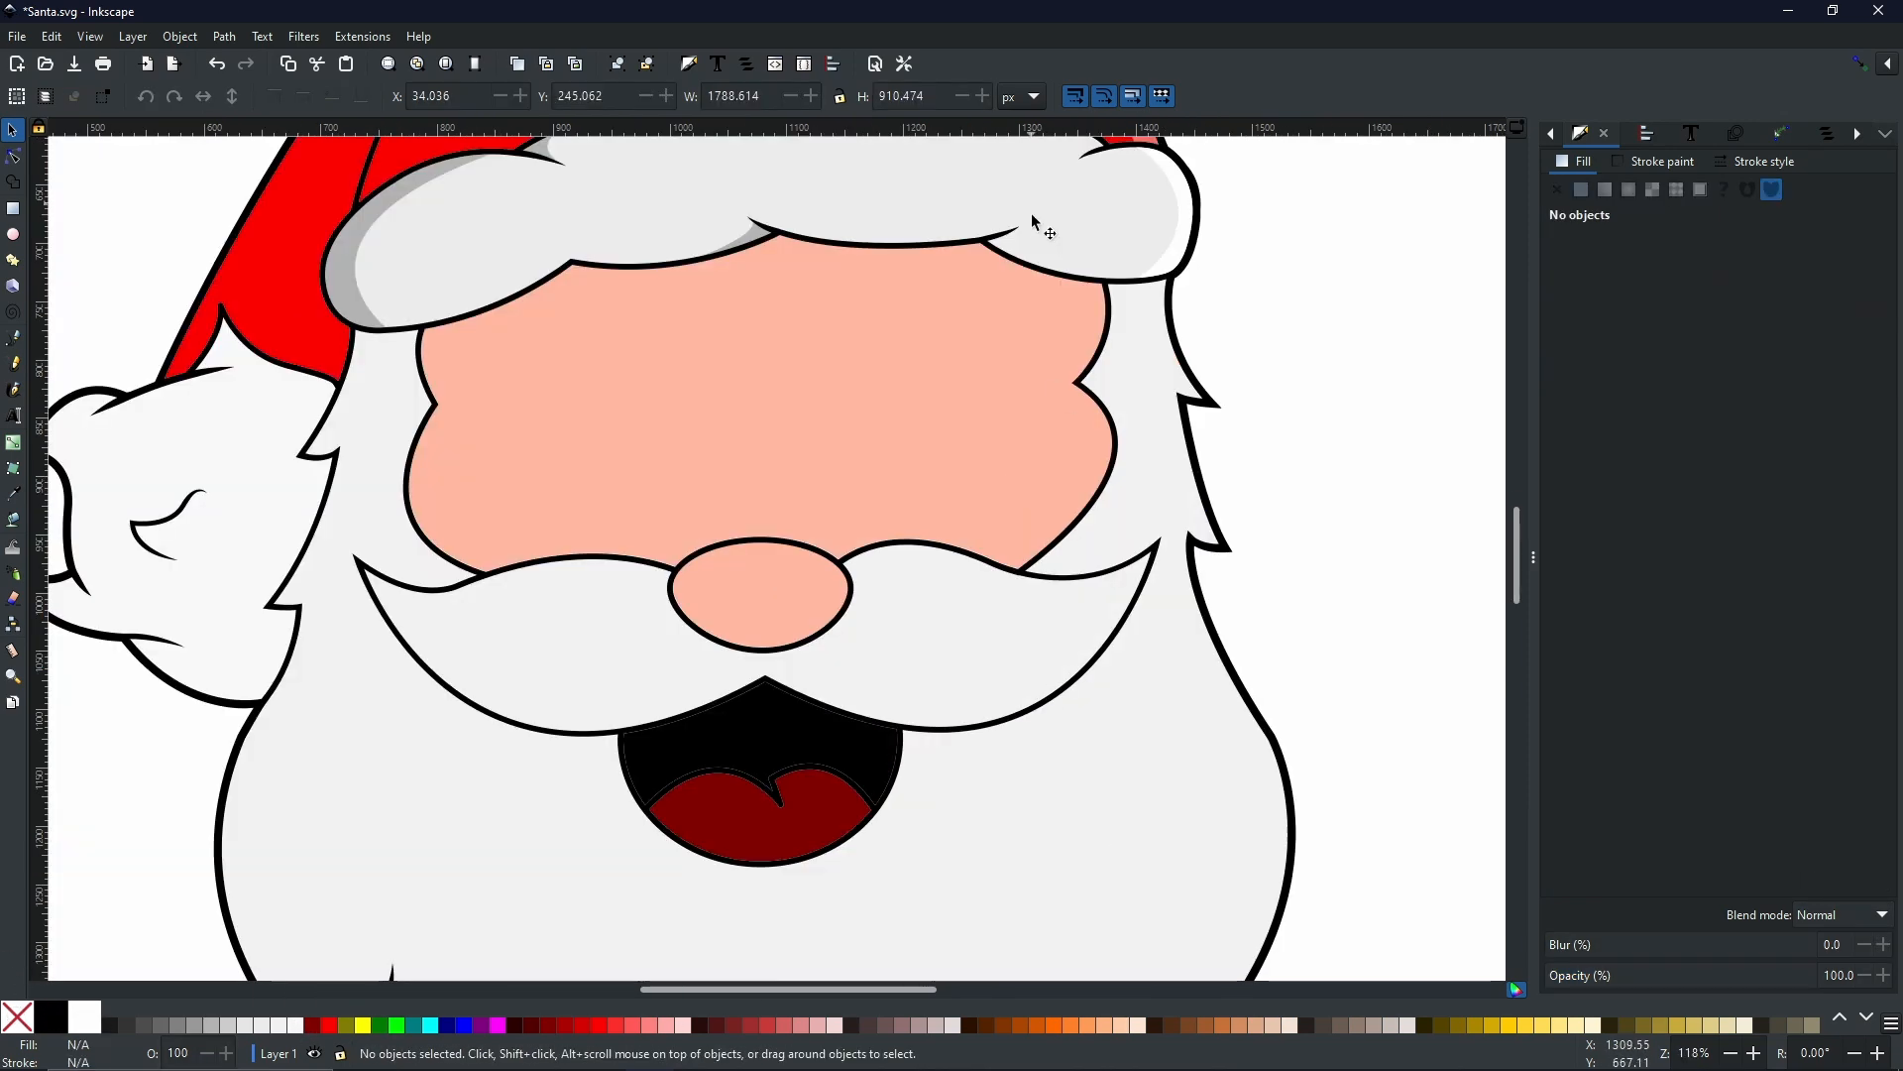
drag(914, 333, 1013, 756)
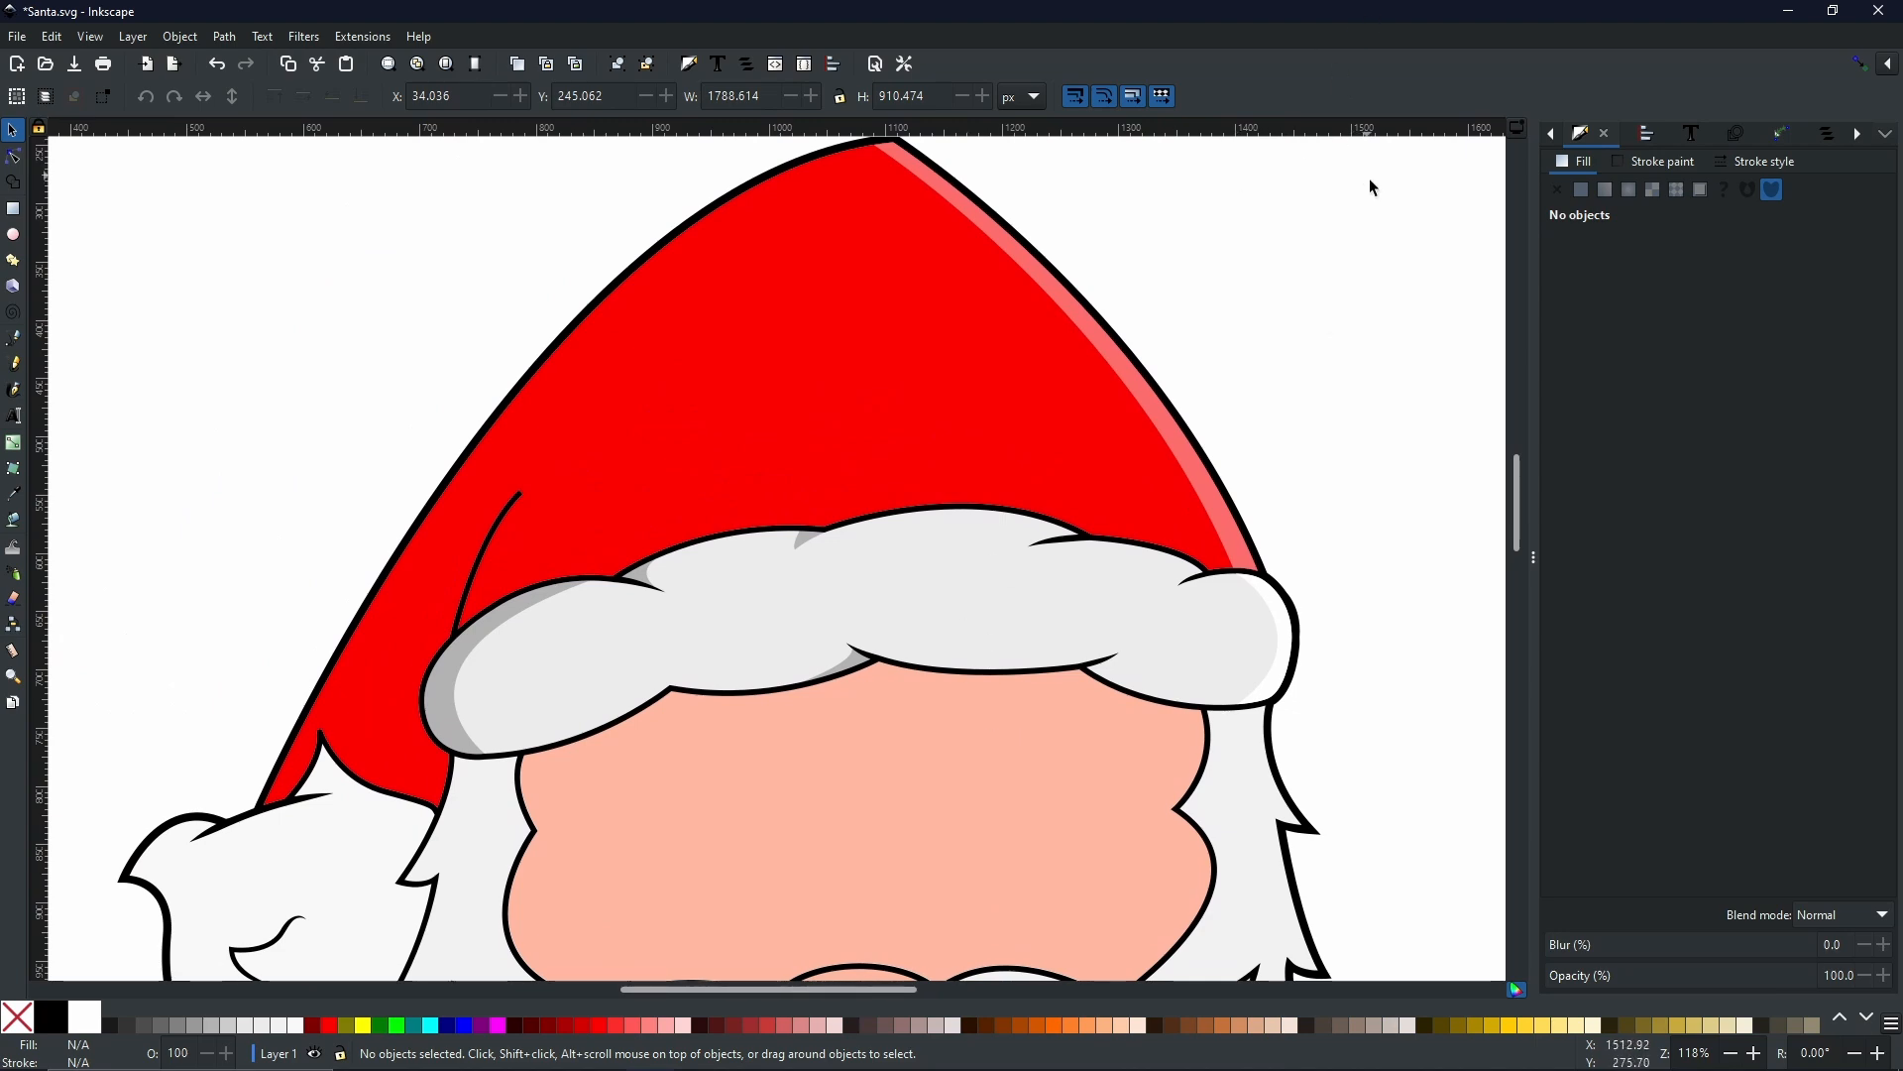
drag(1056, 522, 799, 793)
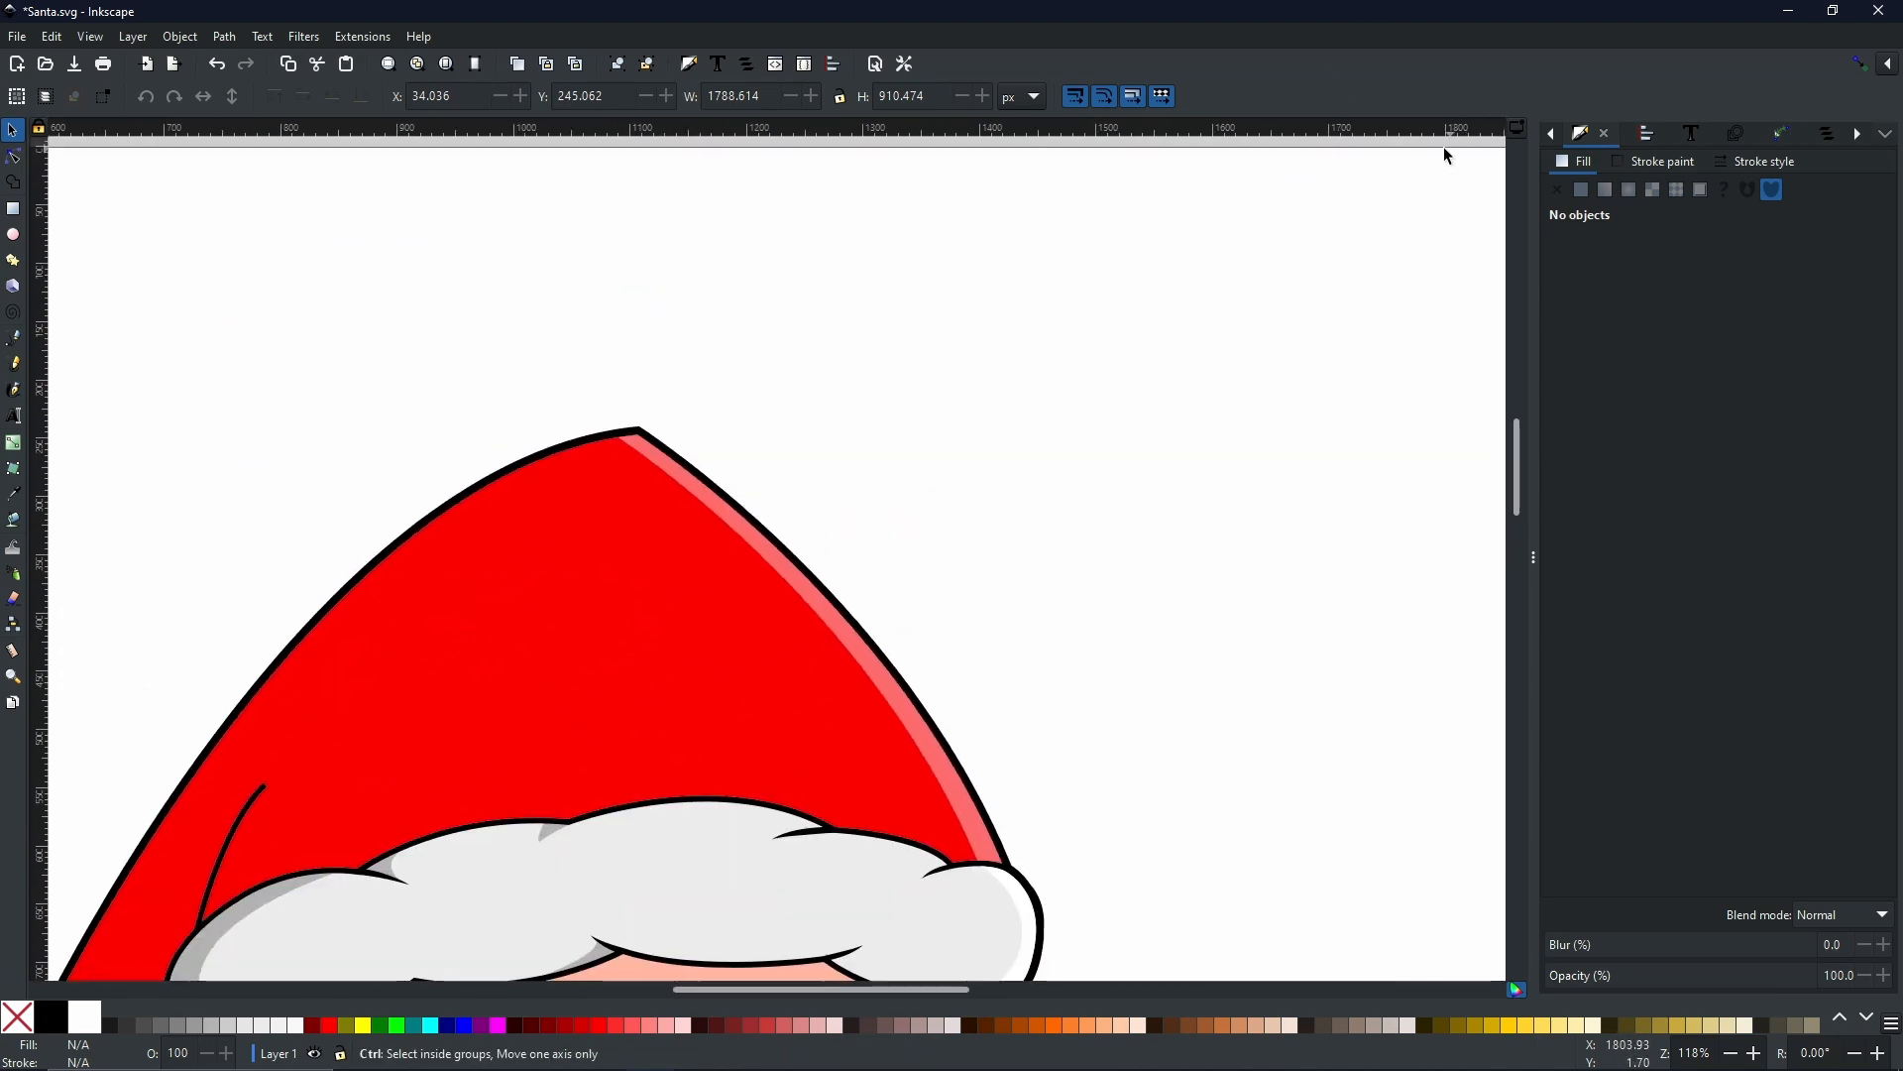
drag(1071, 716, 1170, 35)
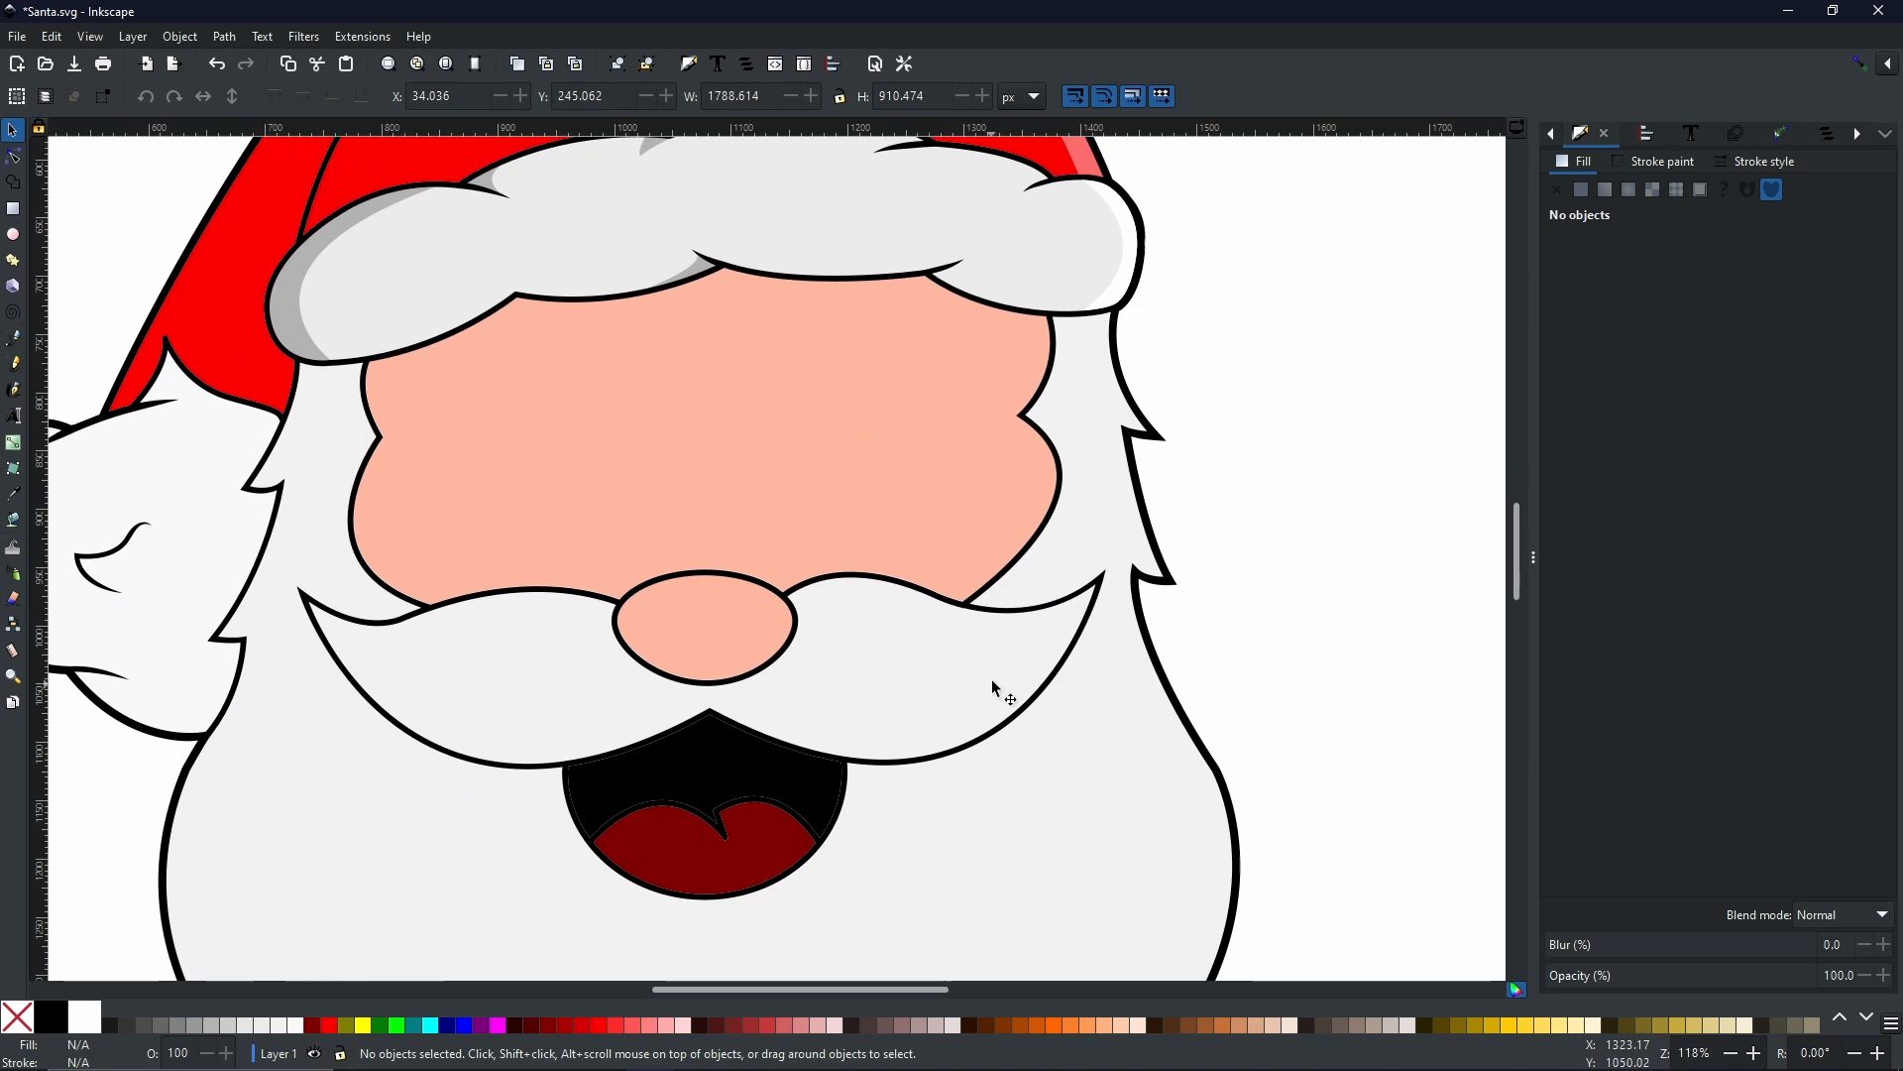
drag(1008, 670, 1233, 390)
drag(907, 684, 884, 704)
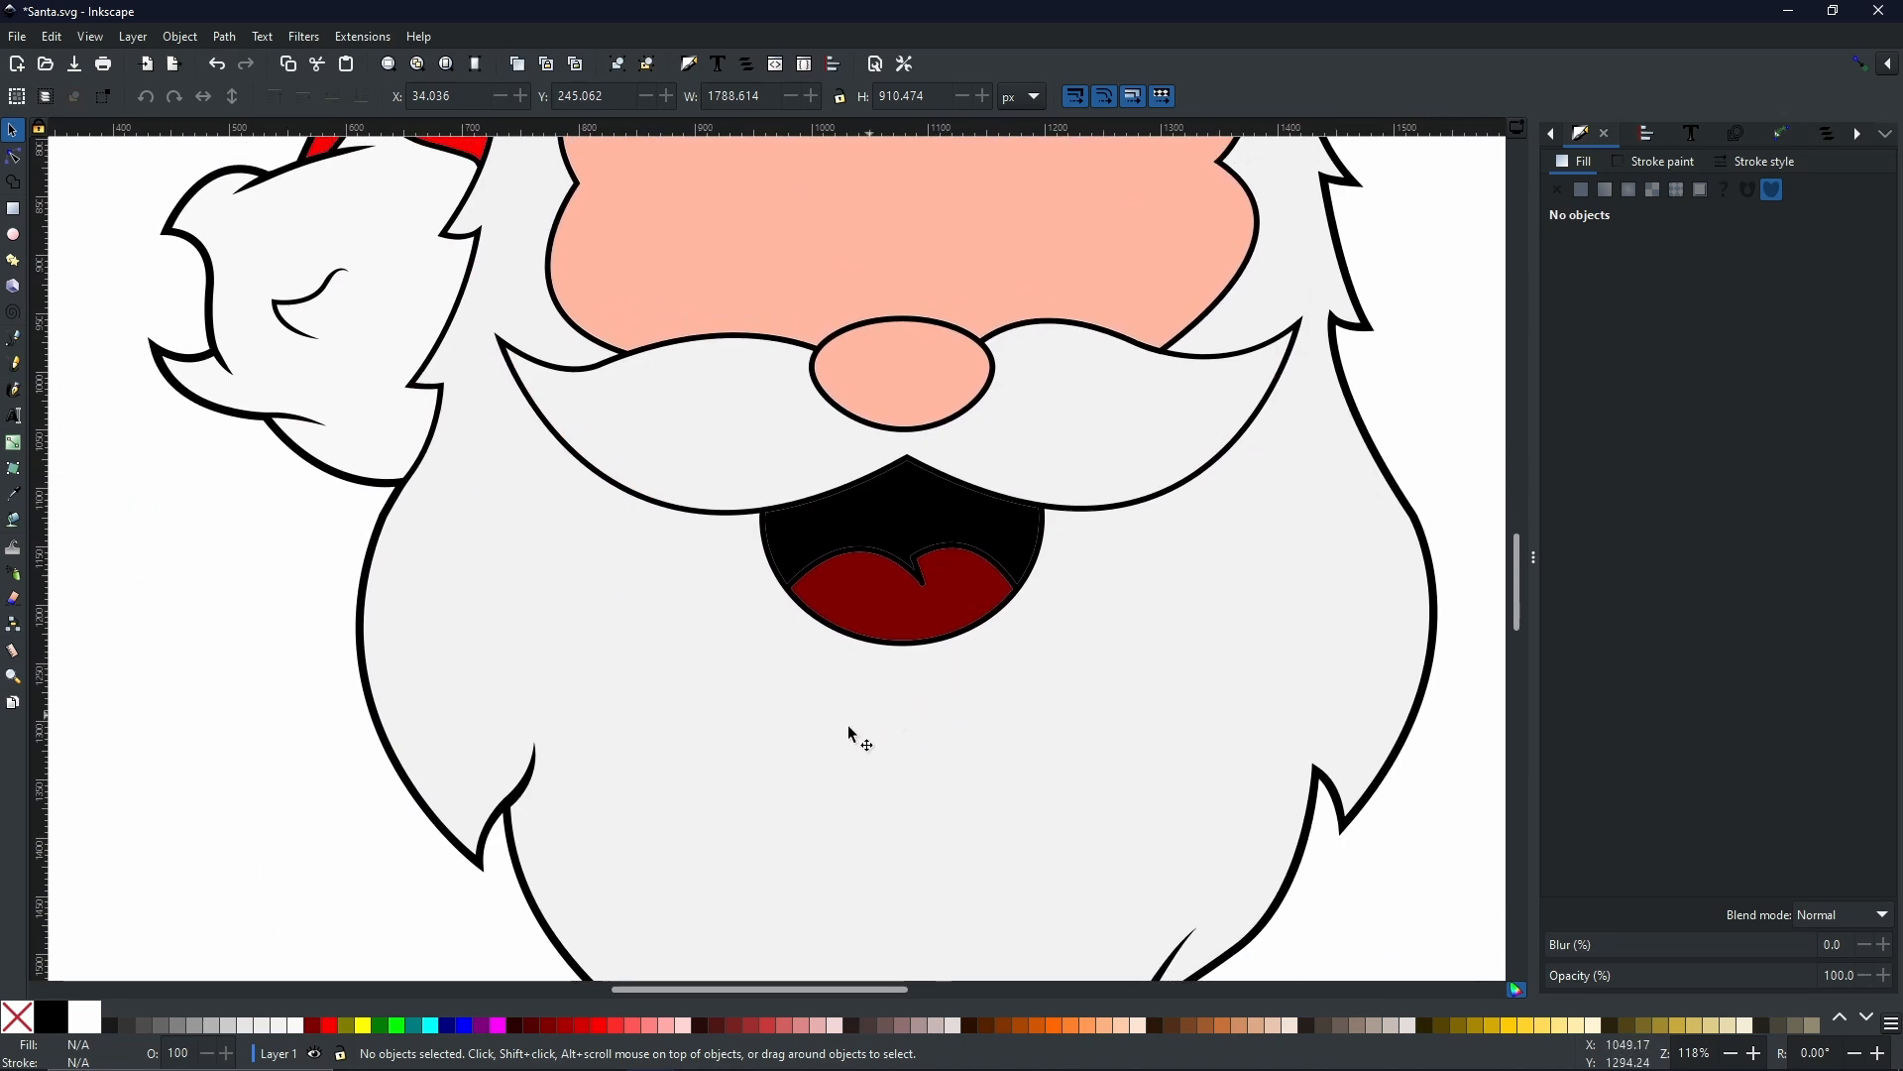
drag(526, 776, 764, 780)
drag(1190, 585, 848, 681)
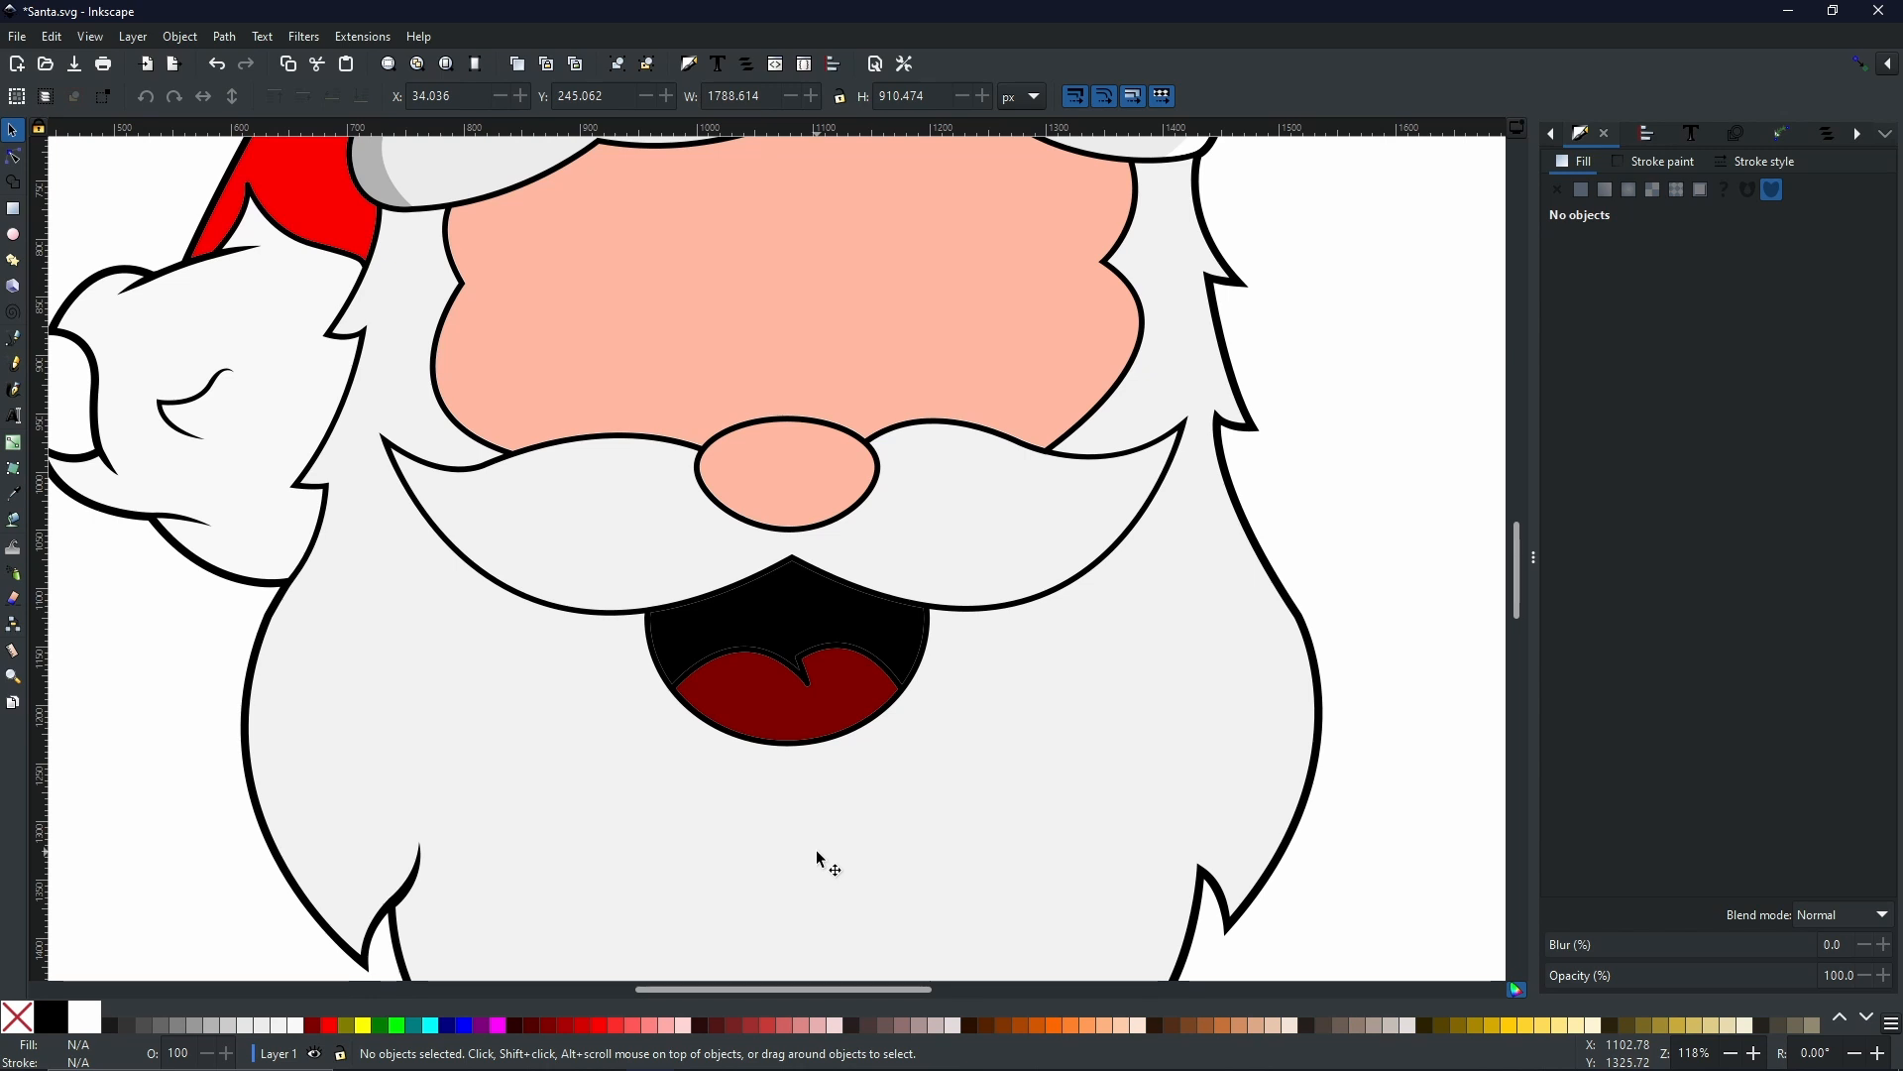
- Start a Bezier shadow path below the nose, with a pointed hair notch on the moustache's right half, turning back beneath the moustache
click(1086, 550)
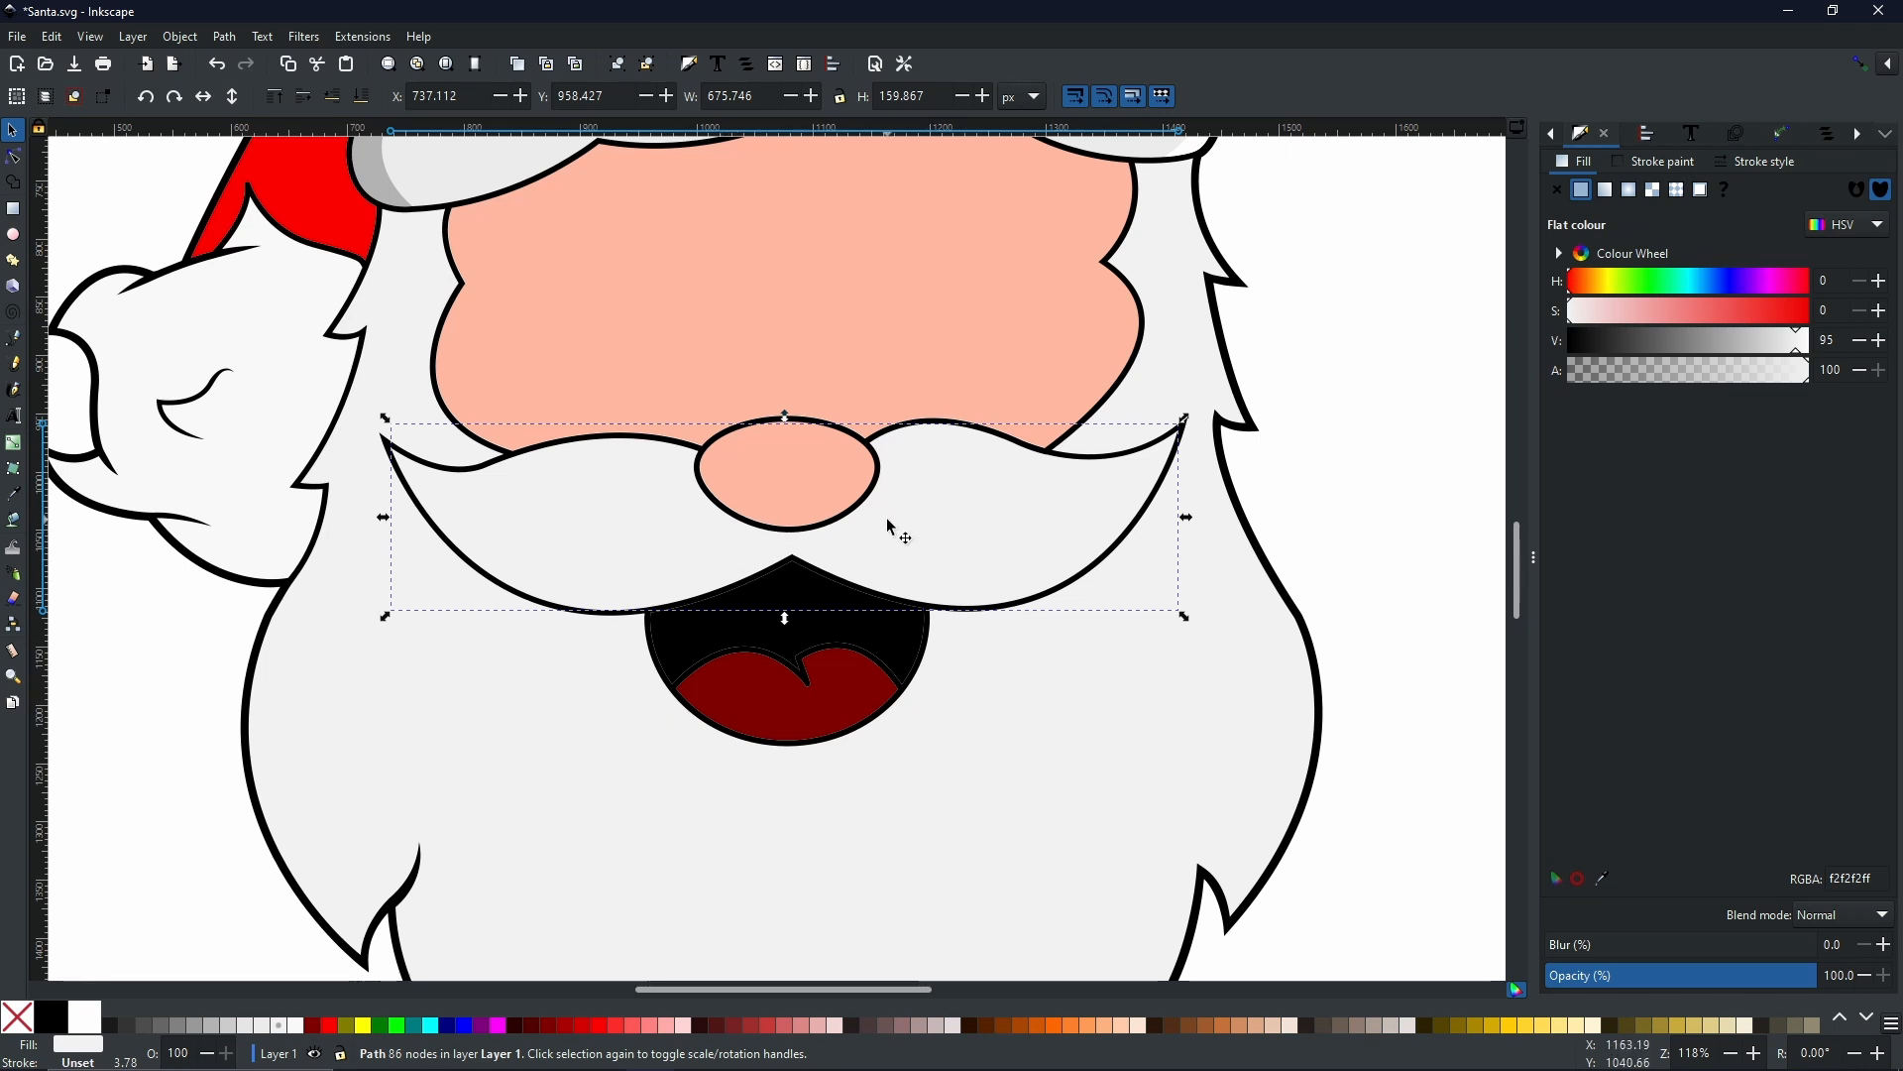
key(b)
click(725, 499)
click(855, 499)
drag(1056, 522, 1149, 471)
key(Return)
click(1056, 522)
drag(966, 562, 924, 568)
key(Return)
click(967, 562)
click(1099, 535)
drag(975, 647, 869, 683)
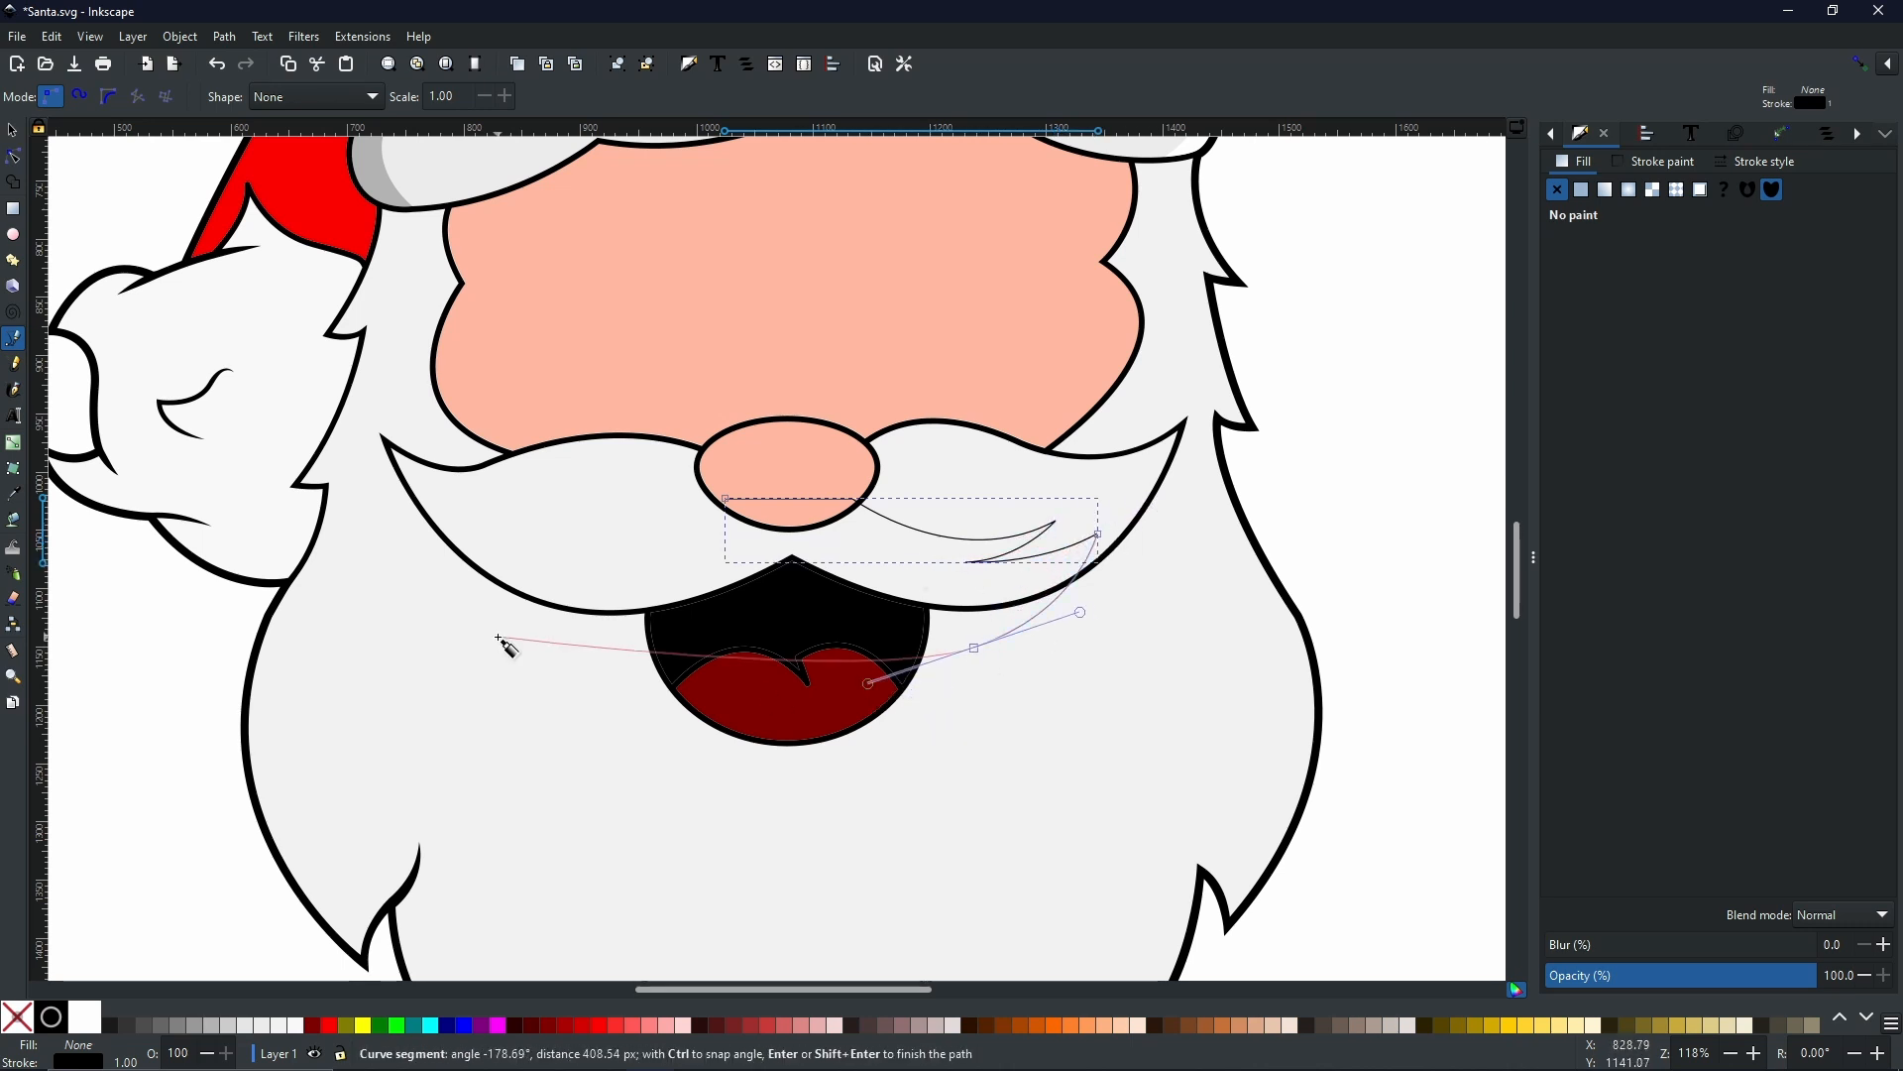
- Continue the shadow path under the moustache's left half with a matching hair notch and close it, about 521 px wide and 143 px high
click(627, 654)
click(491, 557)
key(Return)
click(491, 557)
drag(593, 563, 745, 444)
key(Return)
click(593, 562)
click(548, 540)
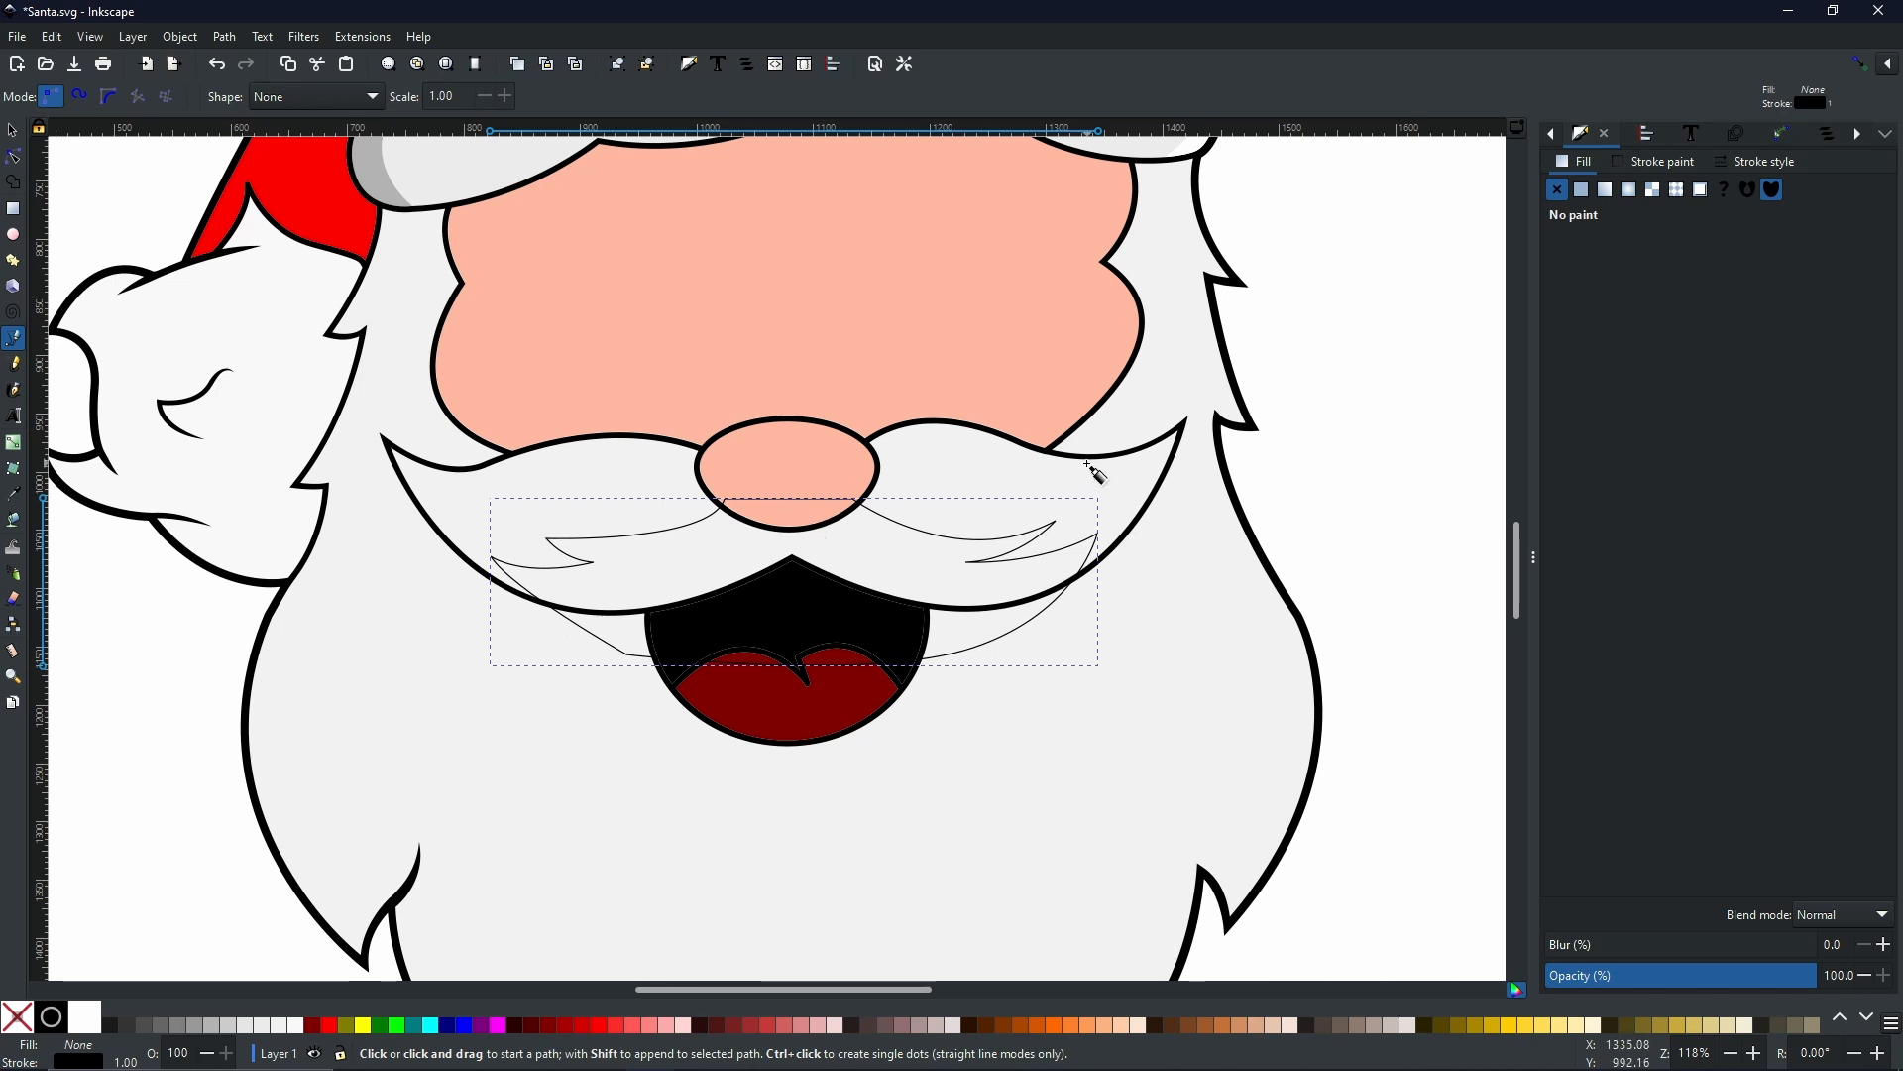
- Remove the moustache shadow's stroke and fill it with grey b3b3b3
shift+click(21, 1024)
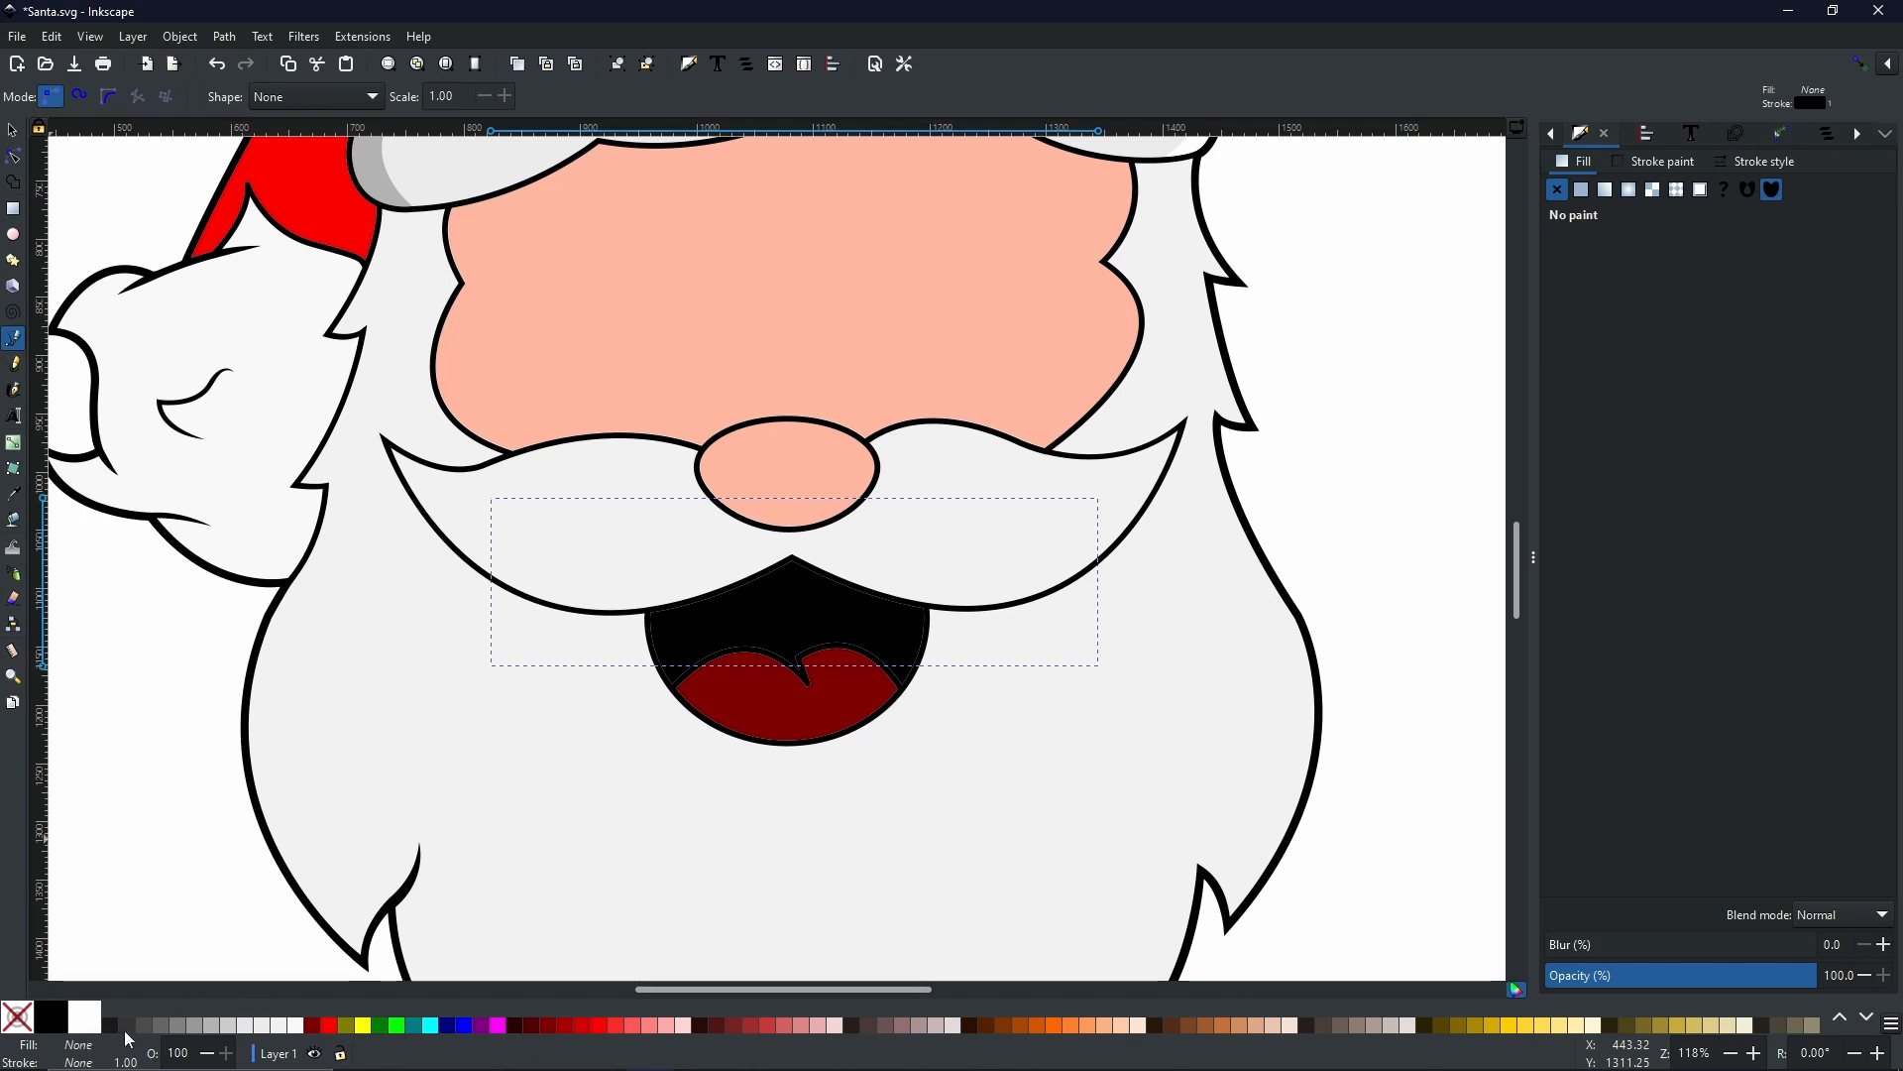
click(218, 1028)
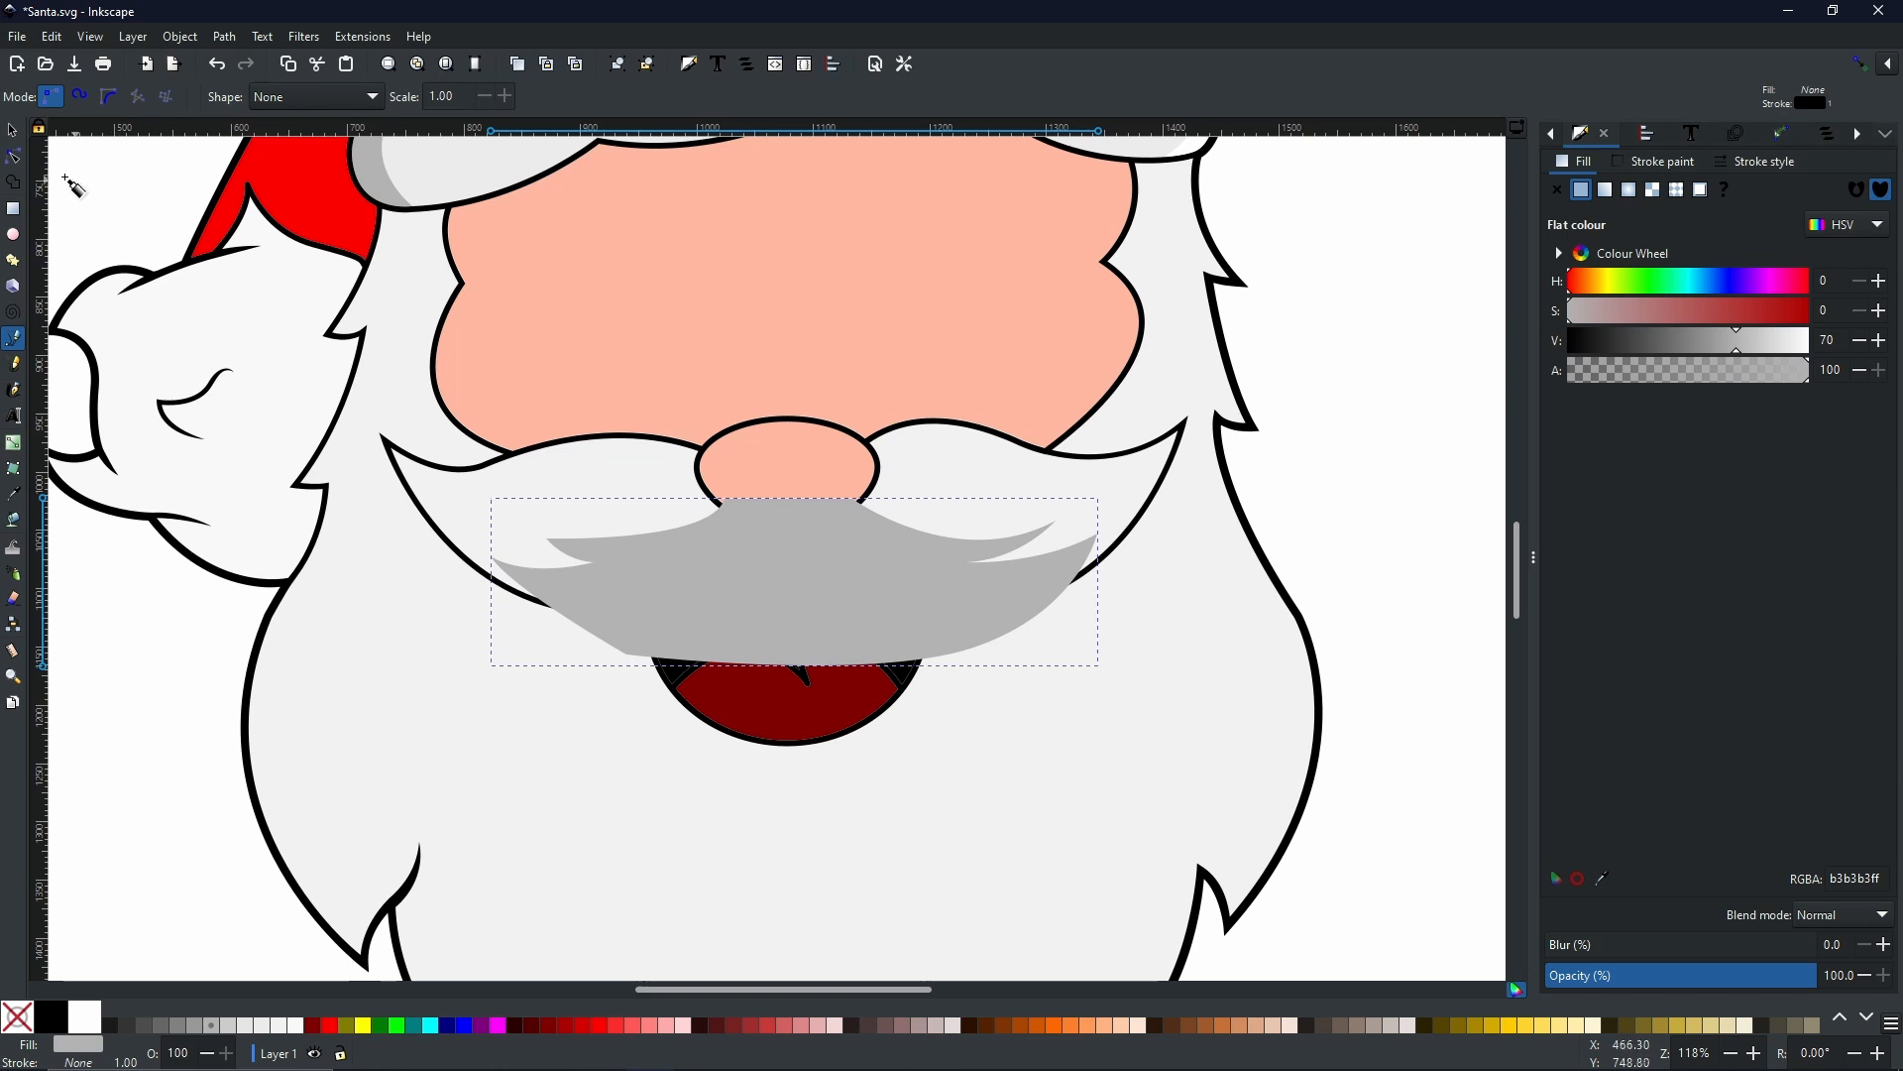
- Duplicate the moustache fill and intersect the copy with the grey shadow so the shadow is trimmed to the moustache
click(12, 134)
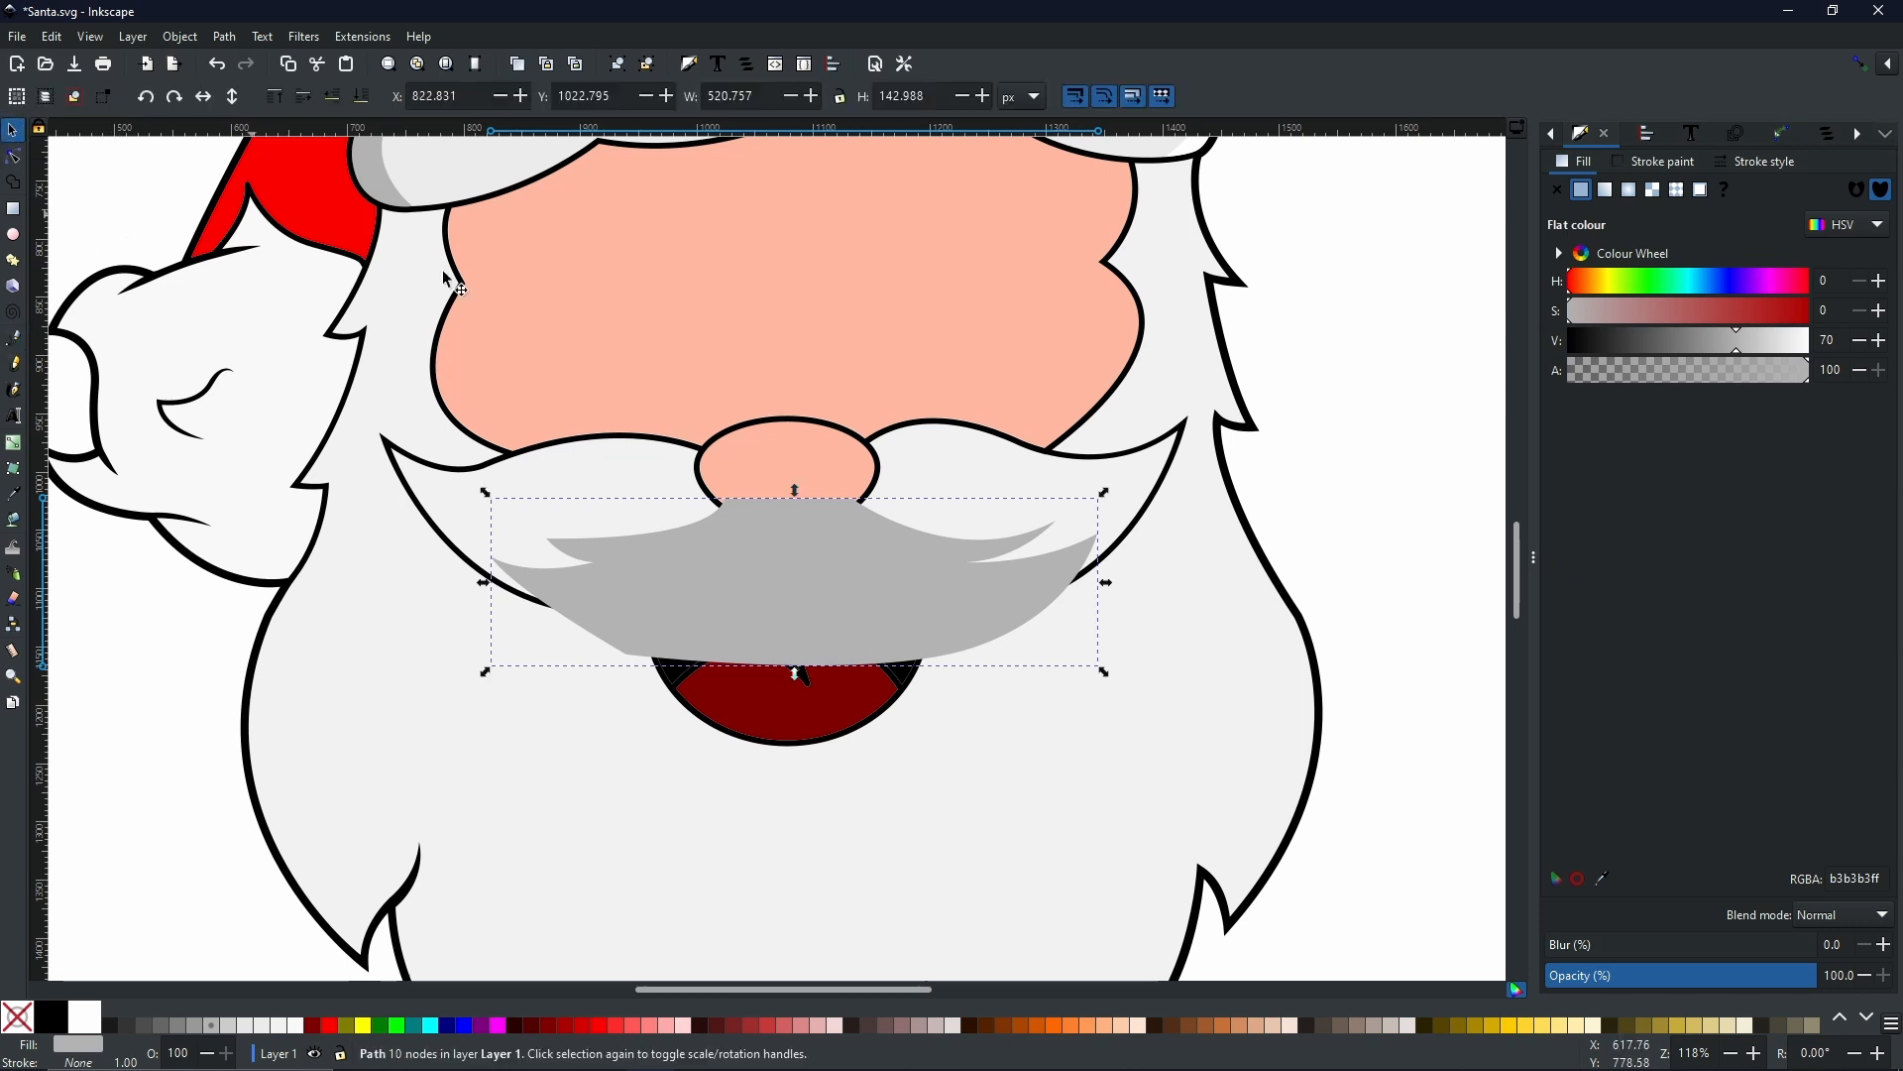
click(981, 452)
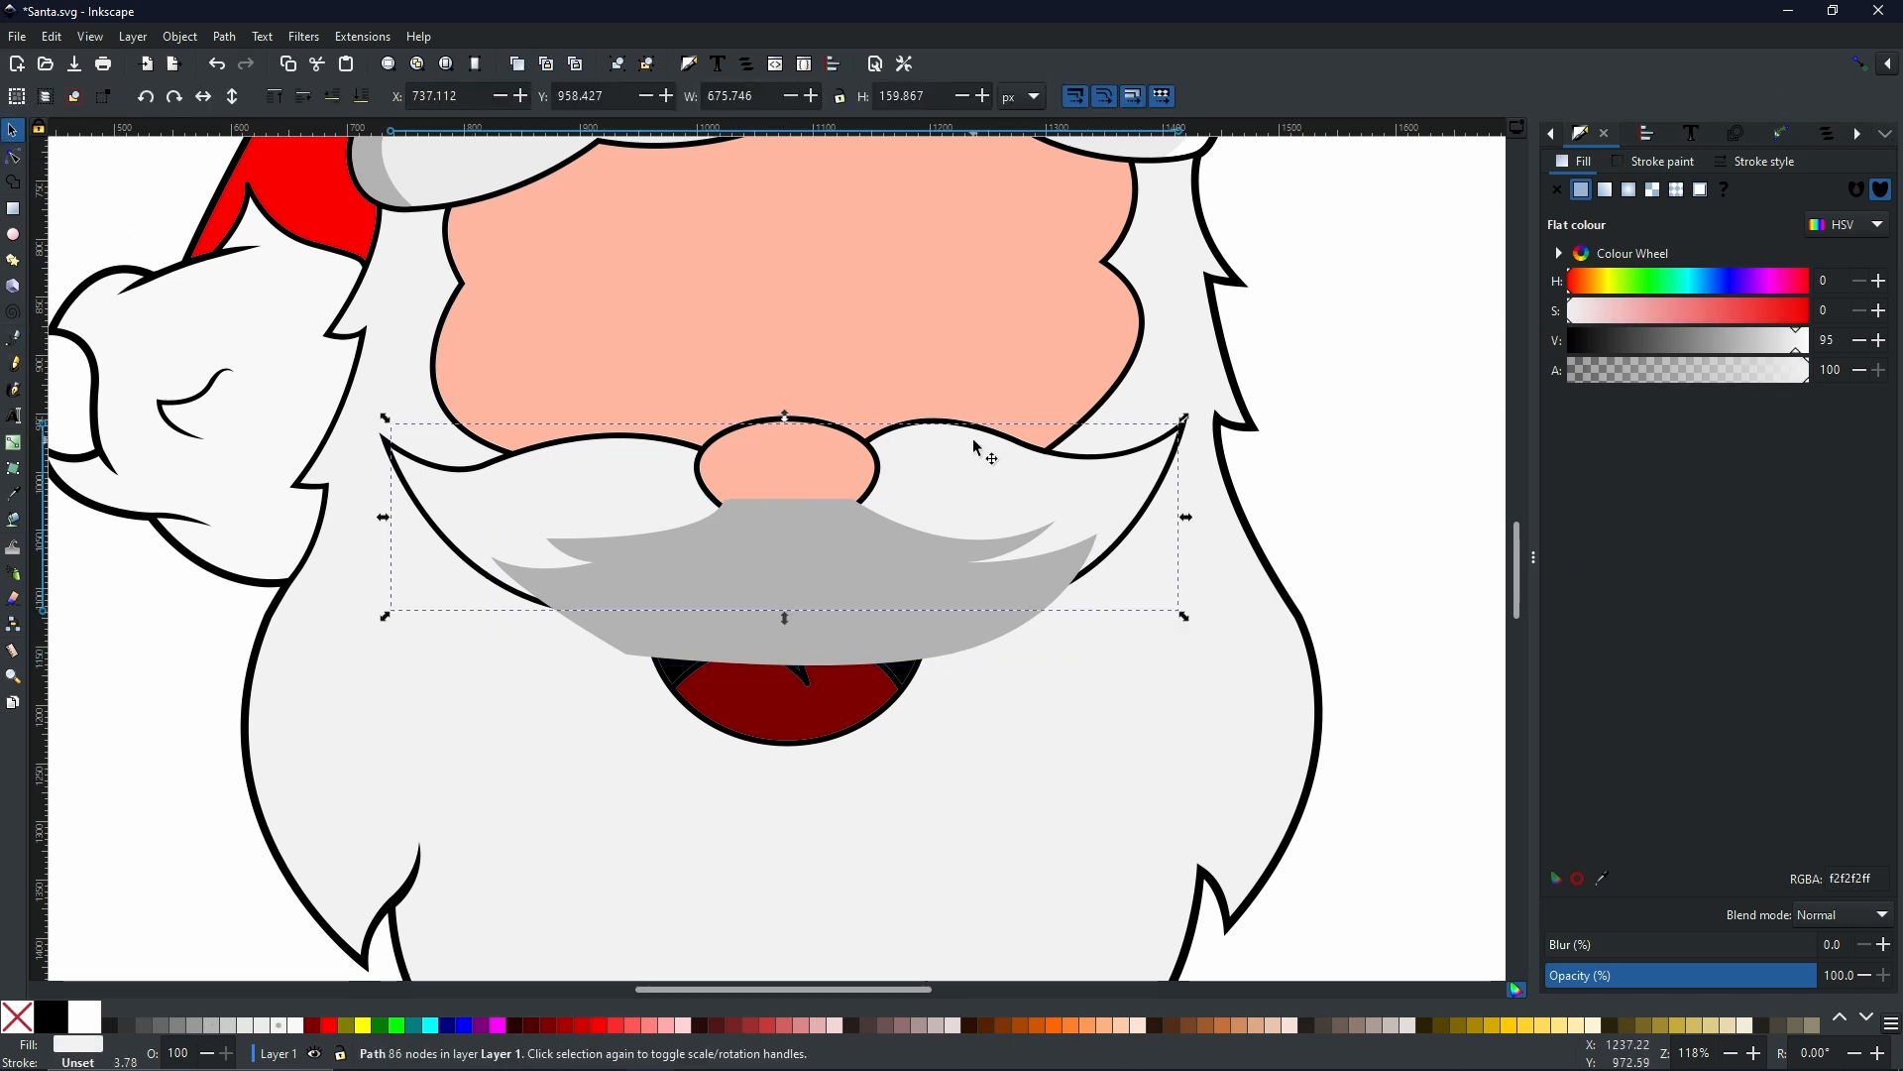
right_click(975, 446)
click(1028, 539)
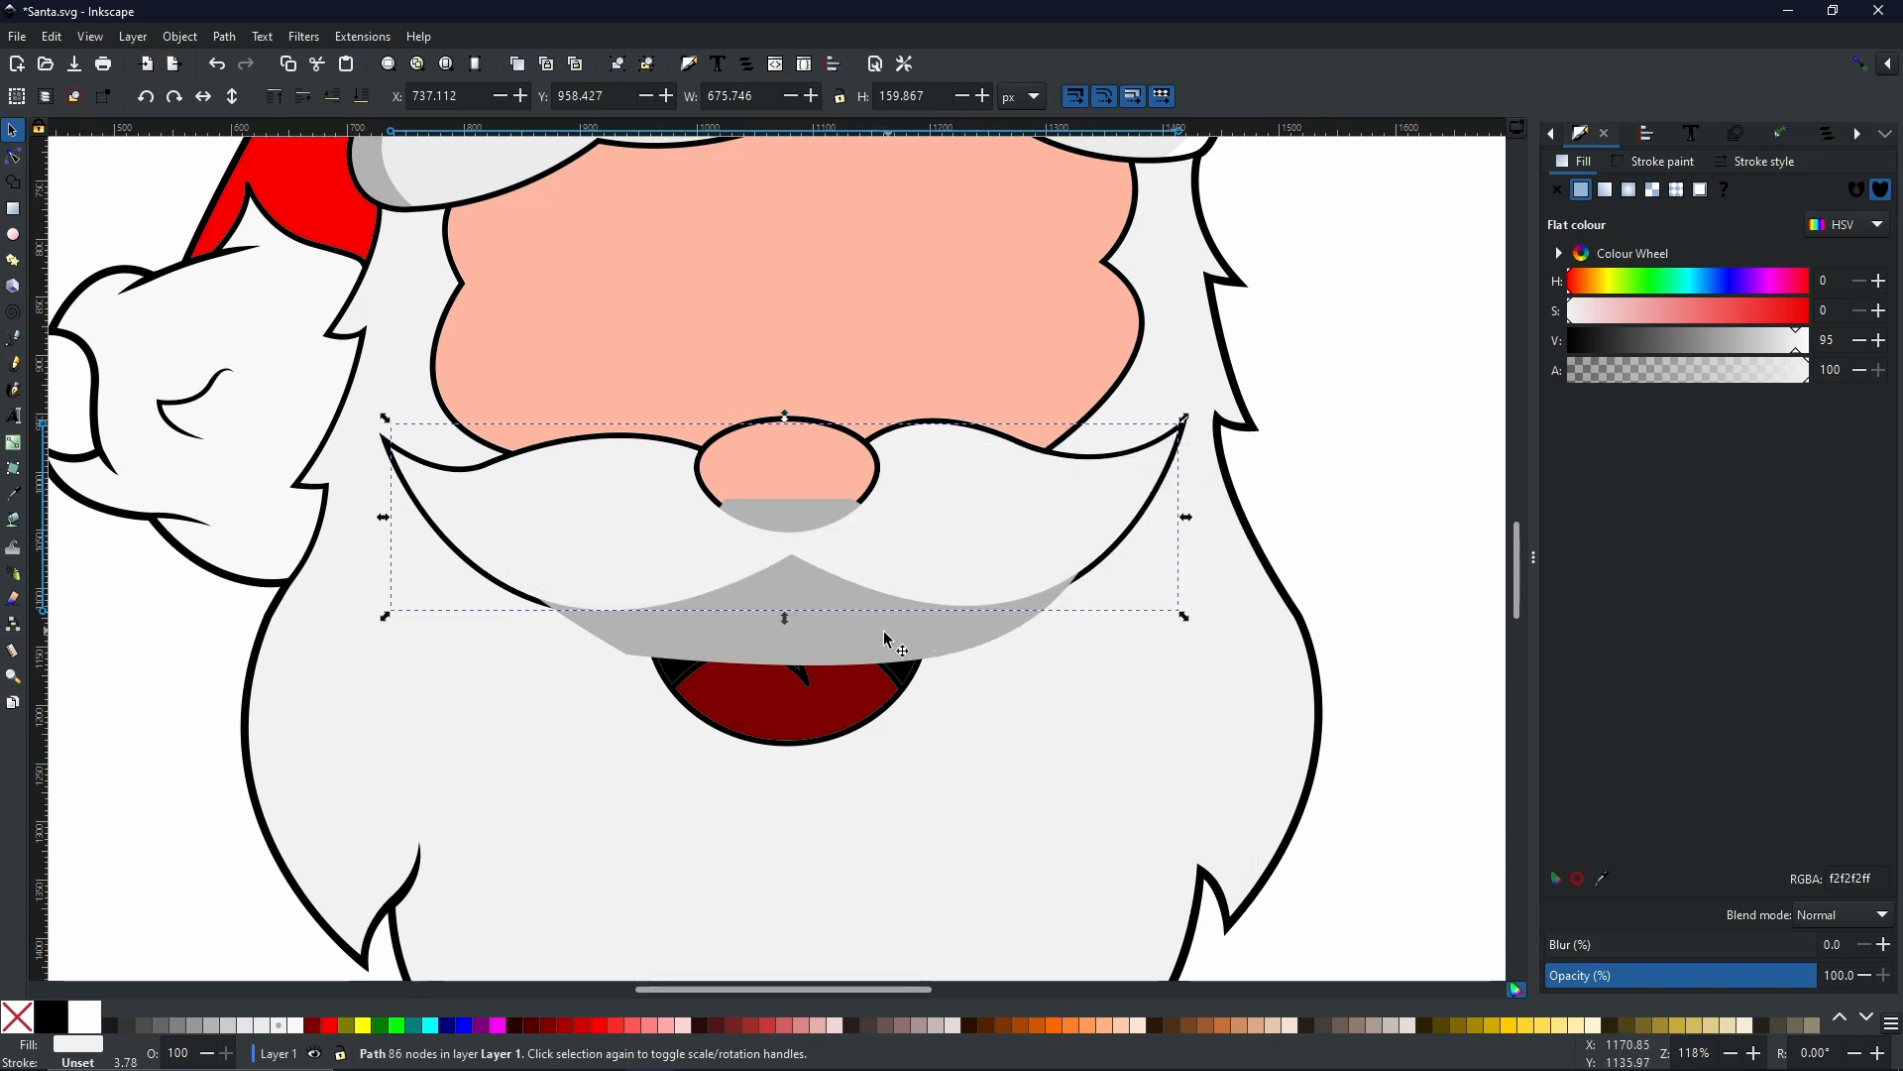
shift+click(836, 649)
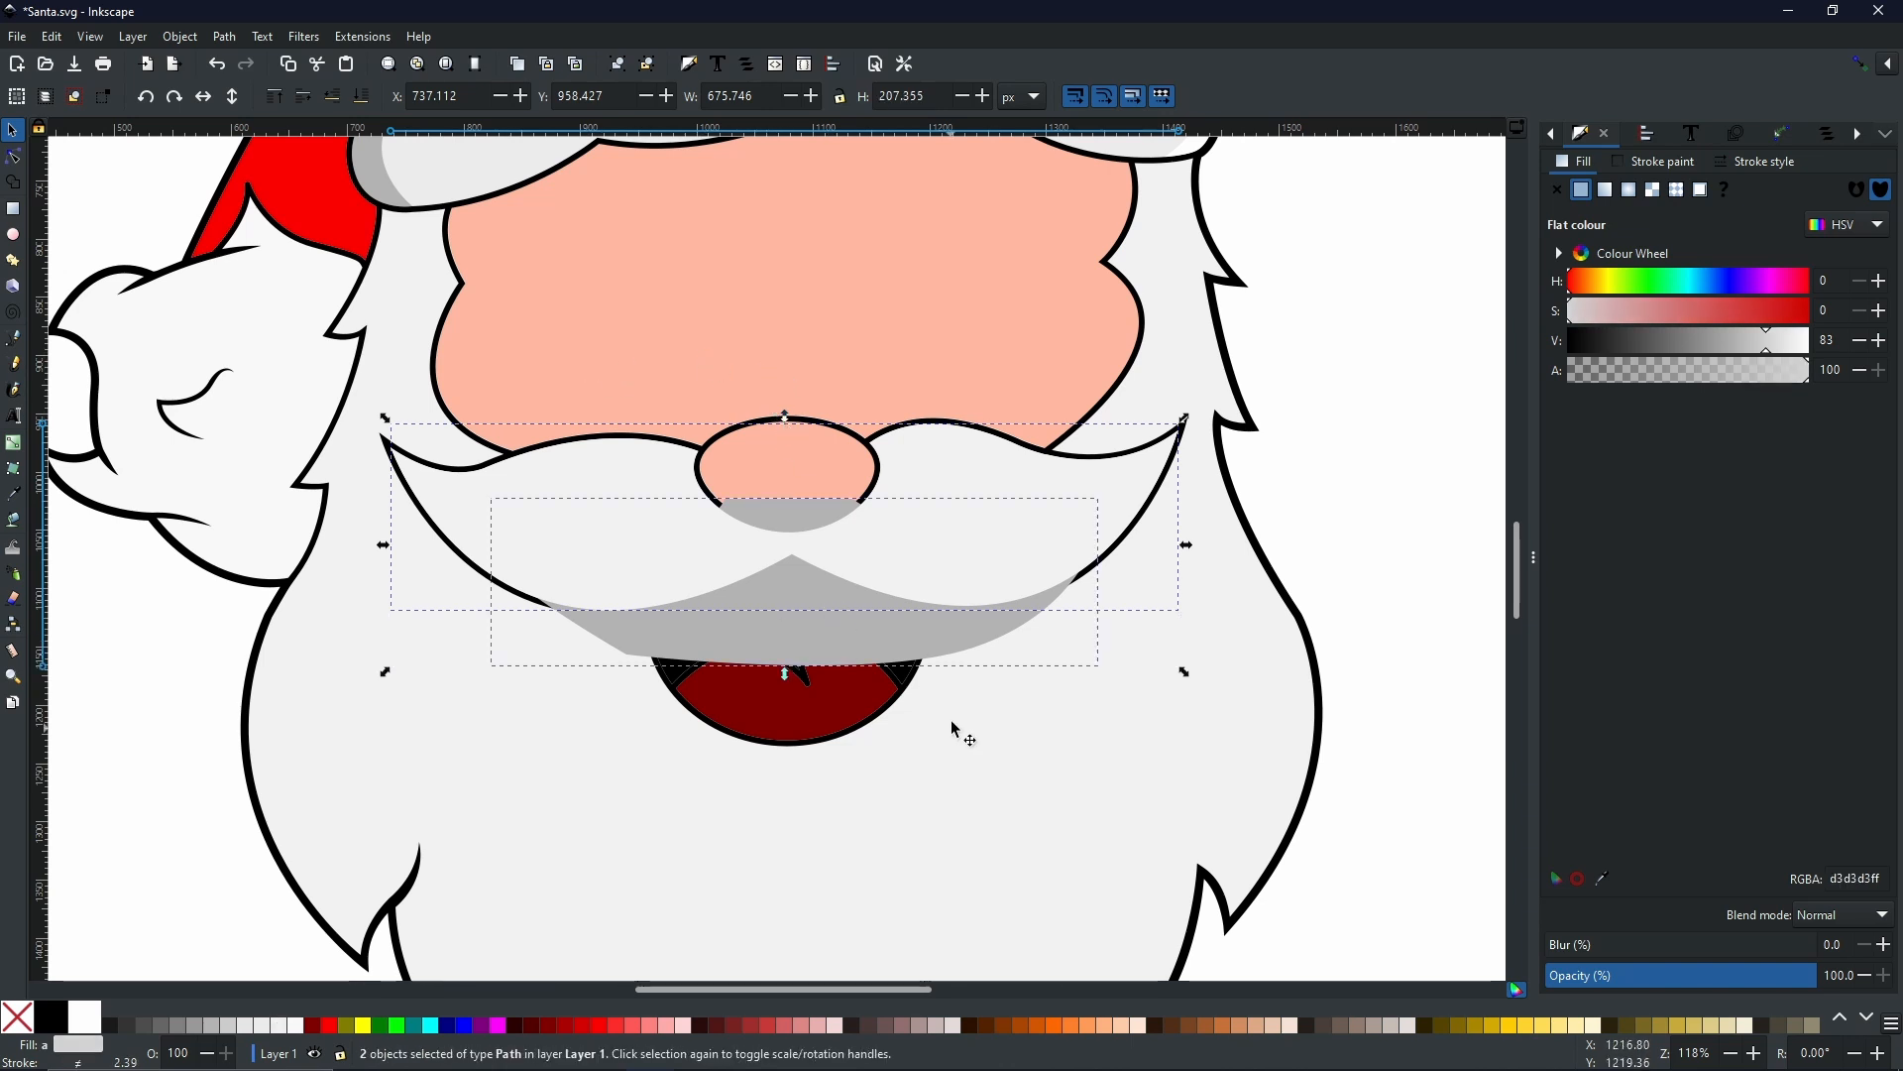
click(224, 40)
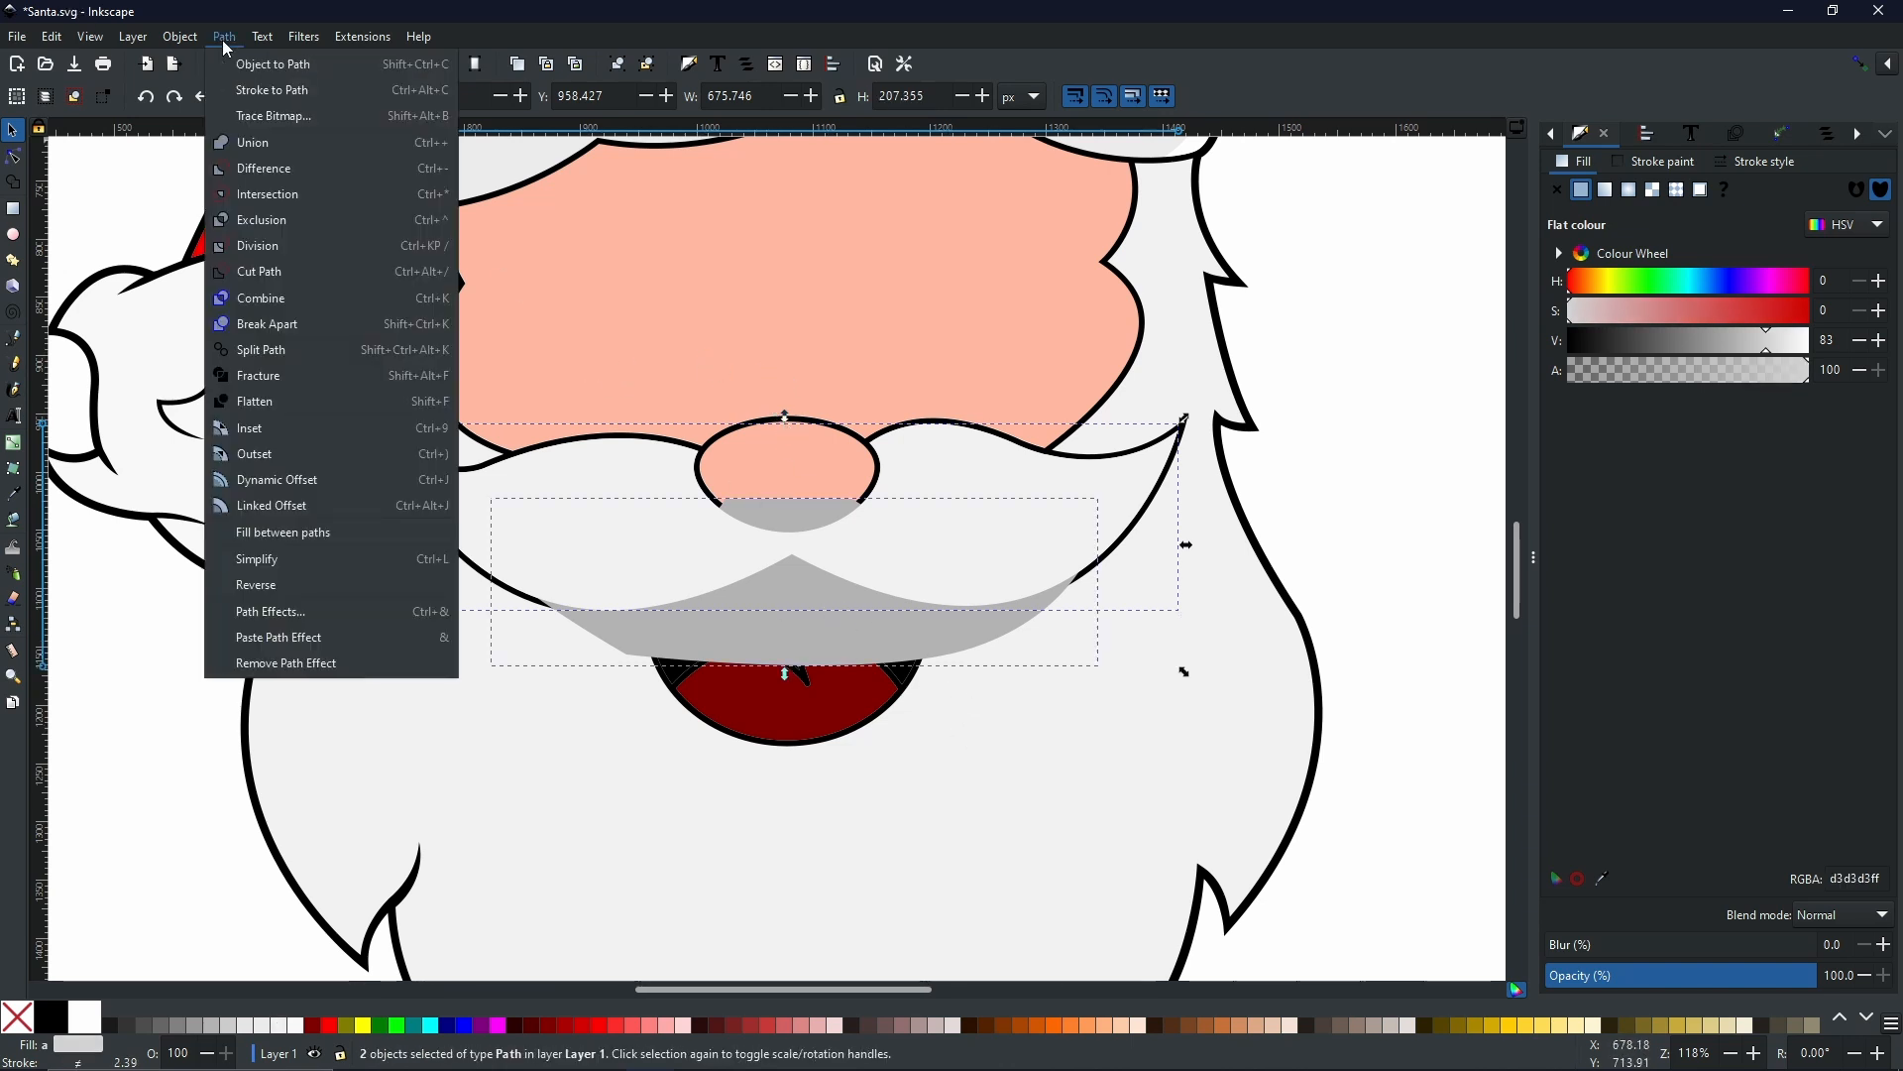
click(267, 172)
ctrl+scroll(841, 587, down, 3)
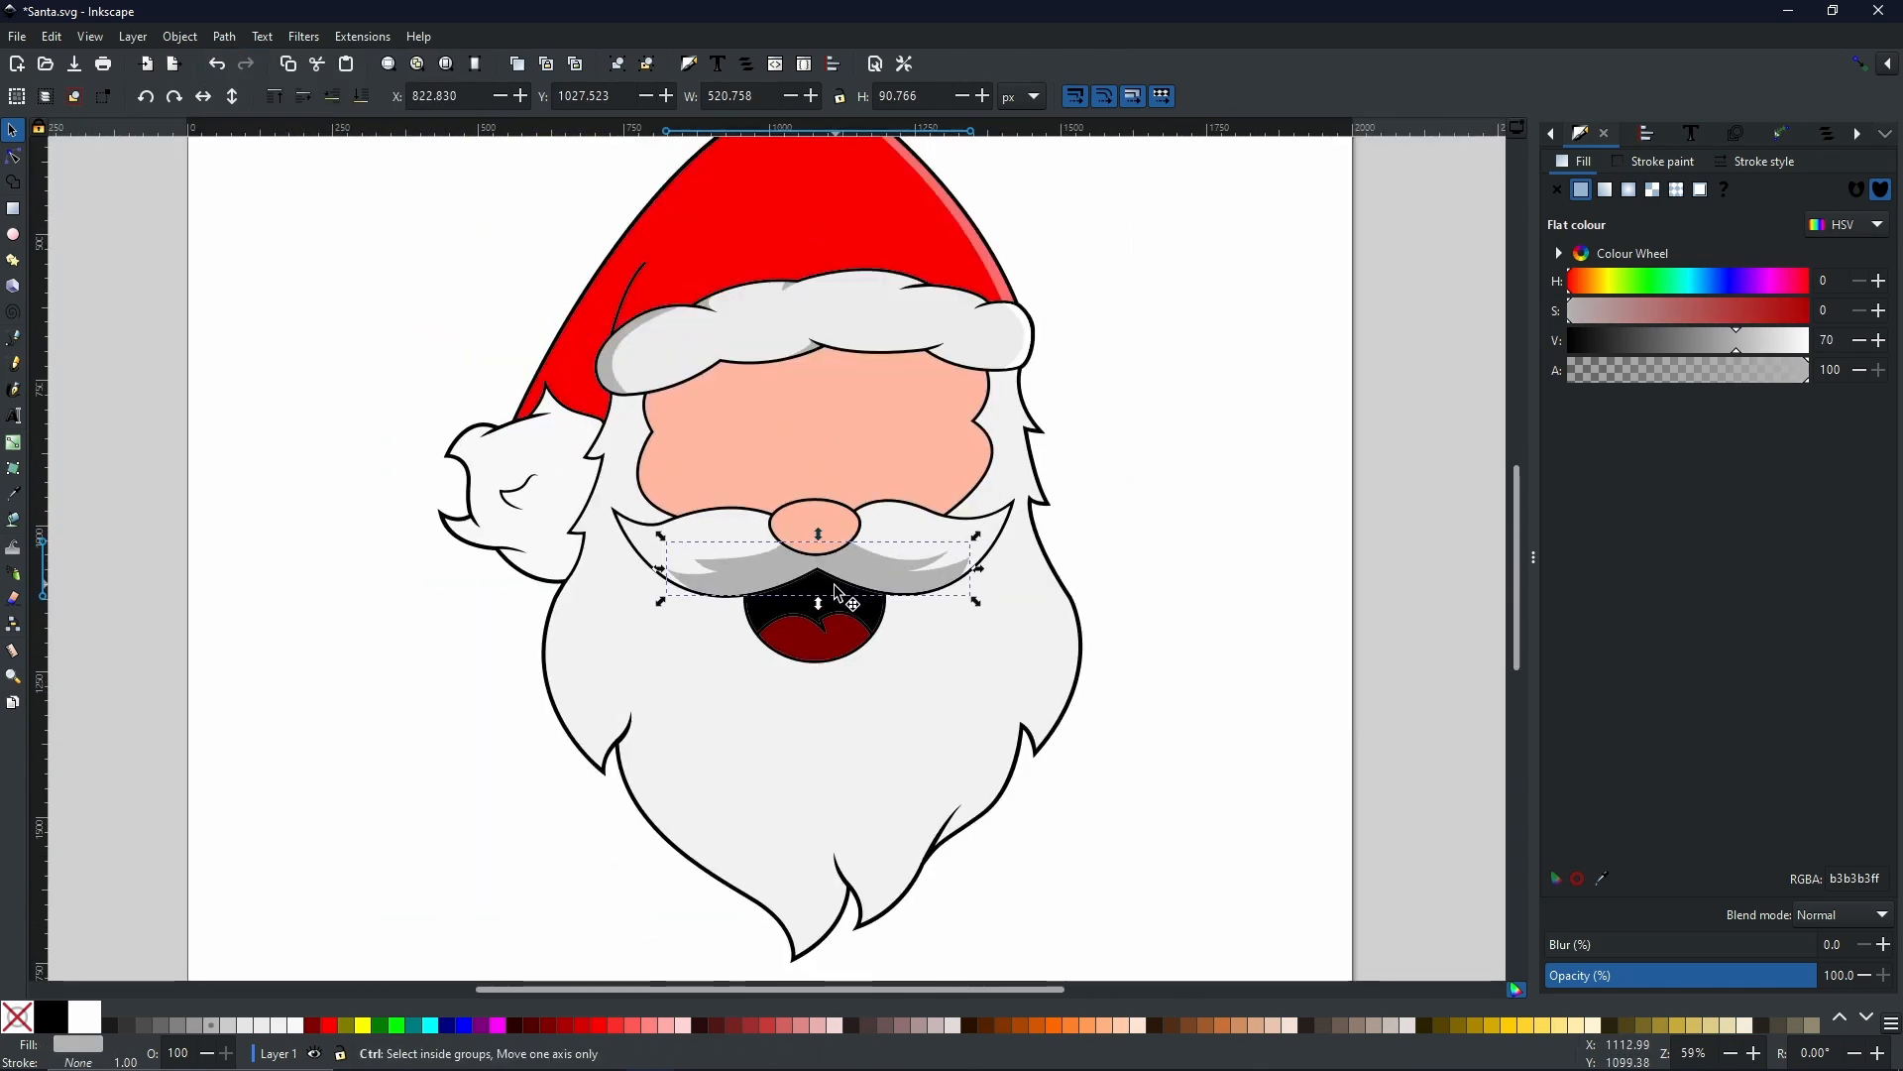
click(1094, 526)
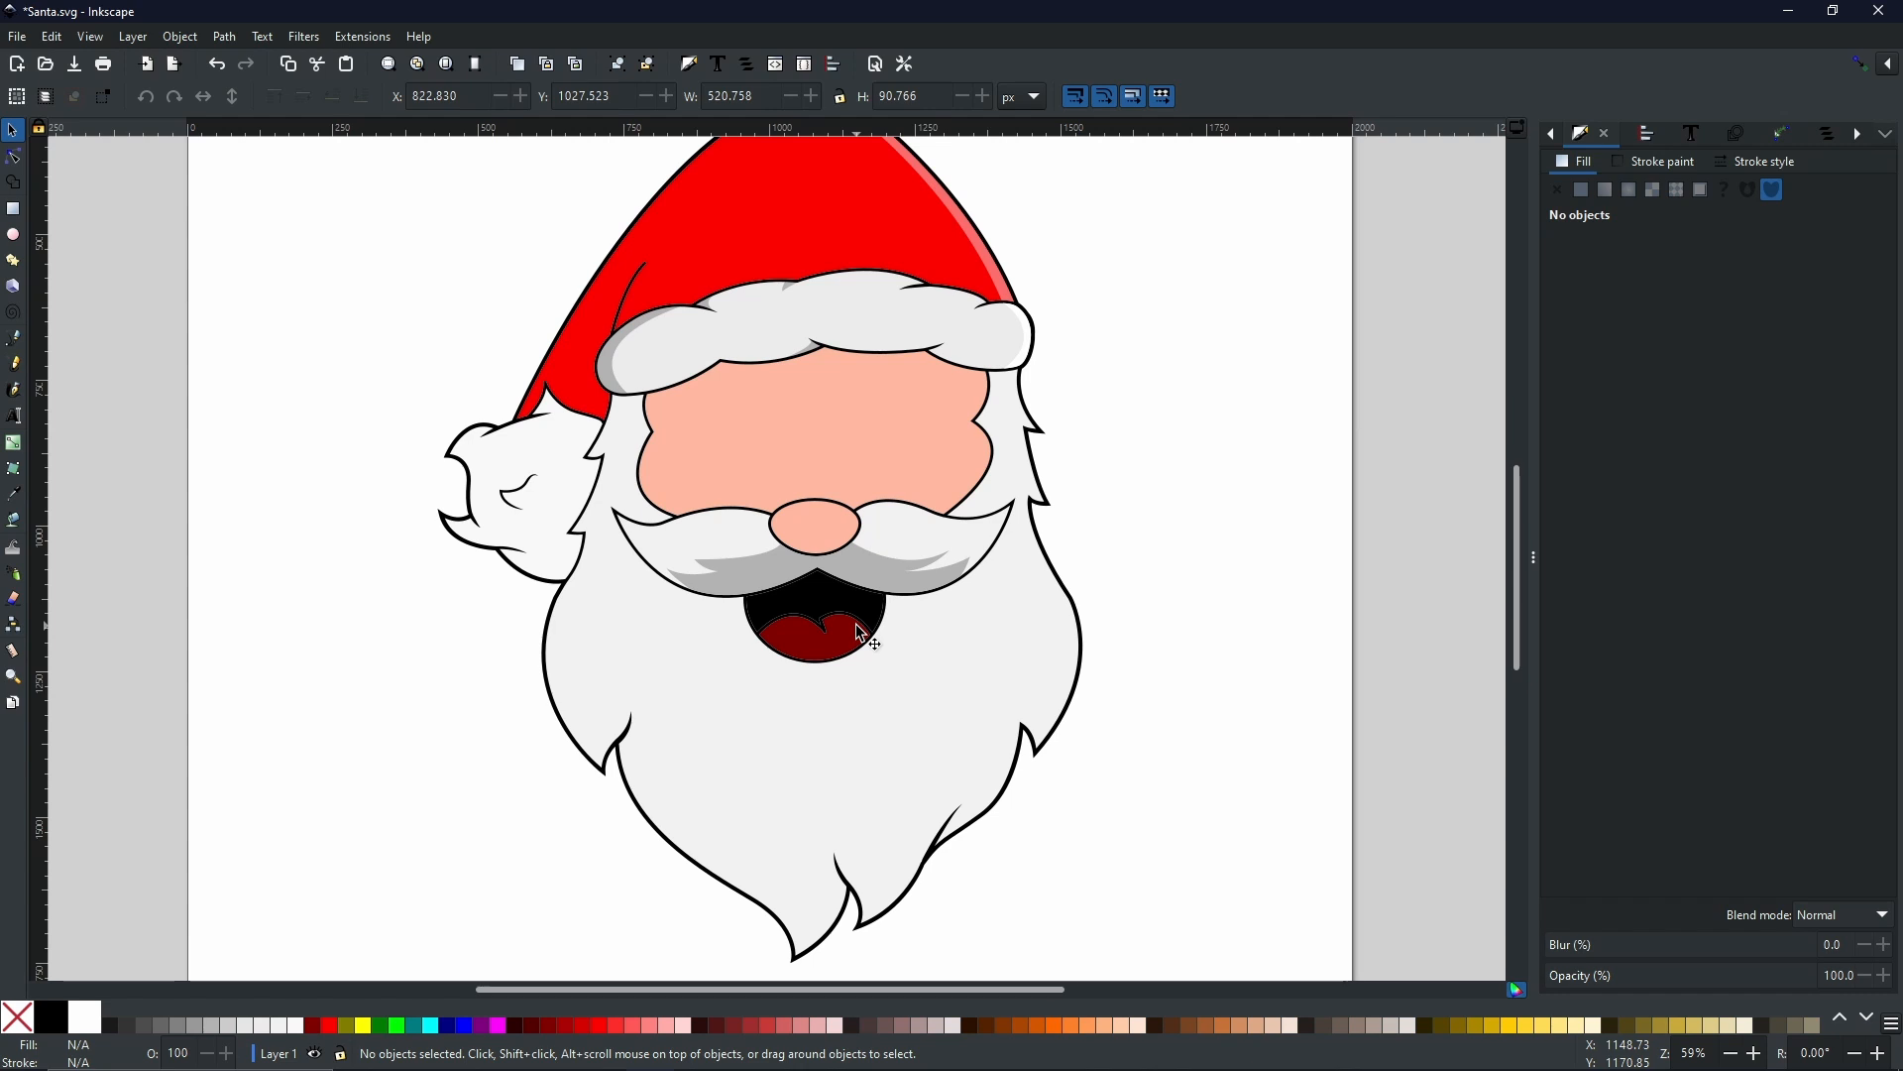
- Lighten the moustache shadow's fill to 20% grey (cccccc)
click(886, 581)
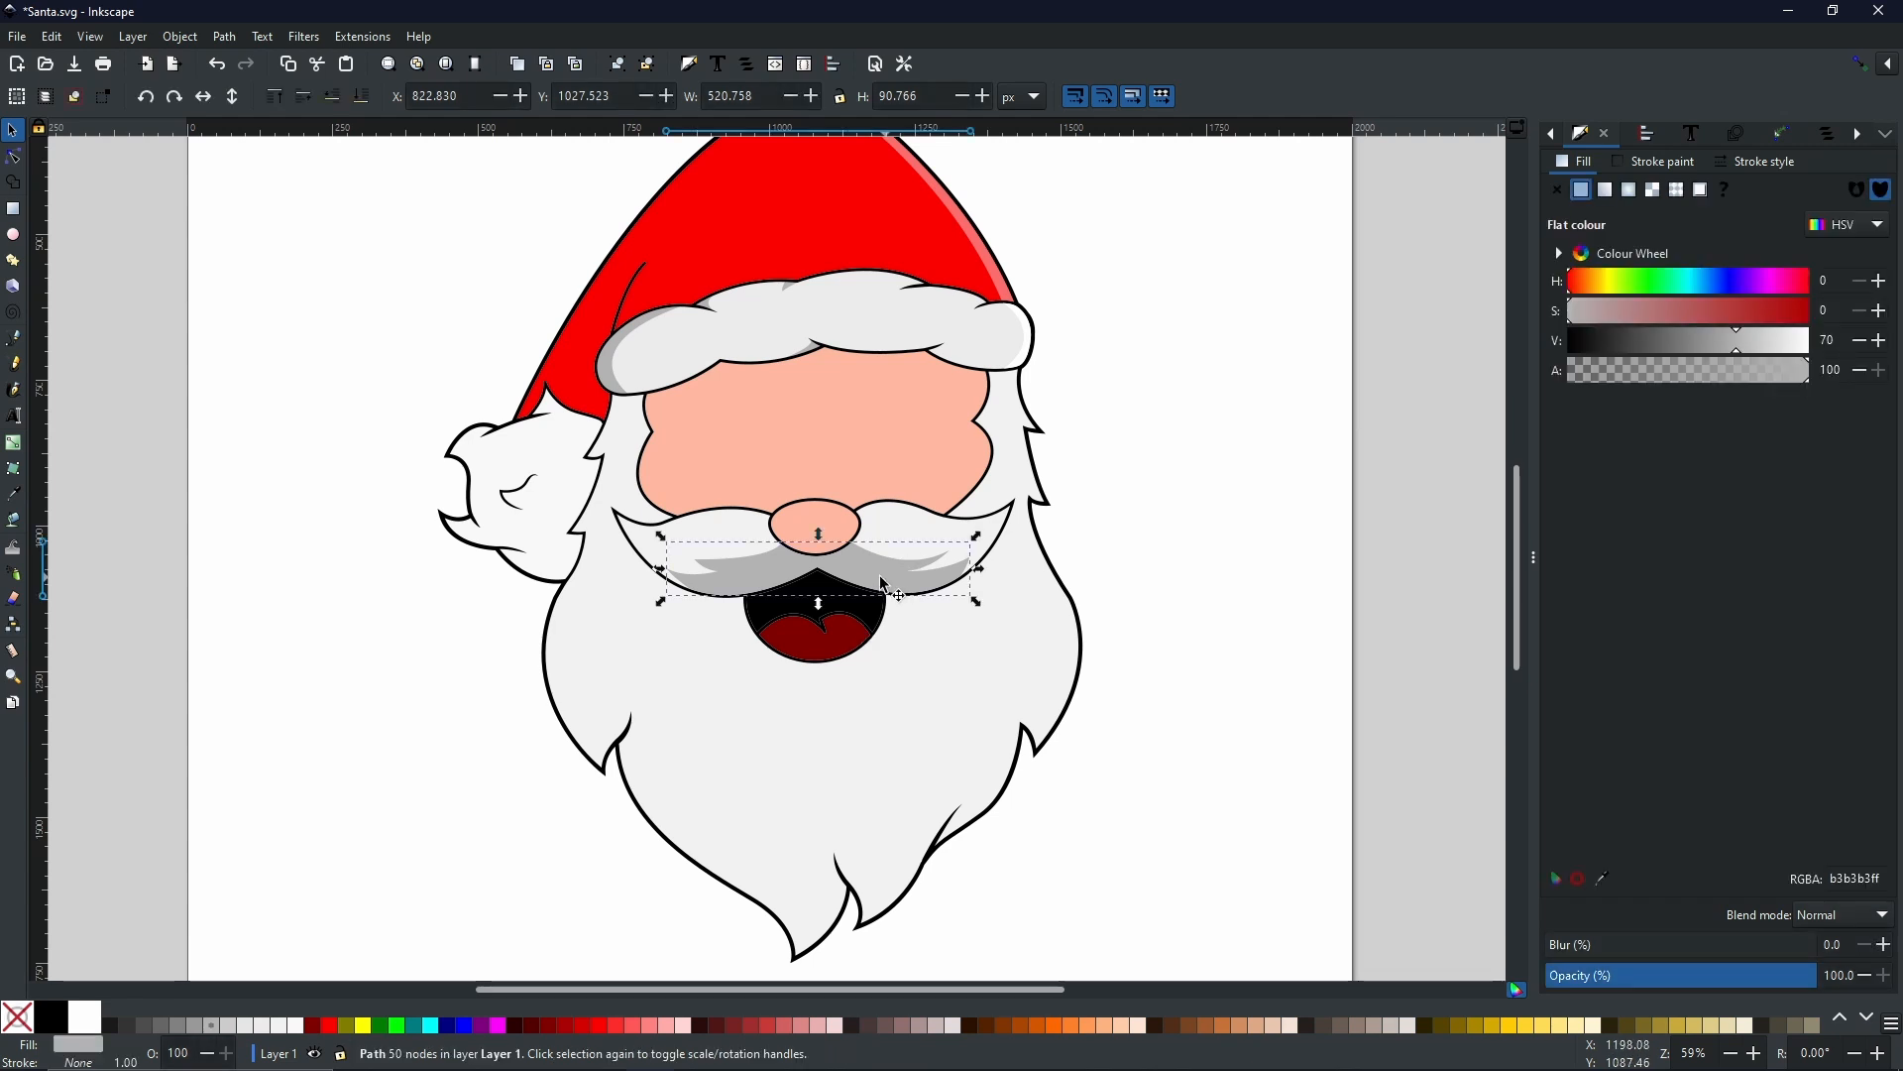
click(252, 1029)
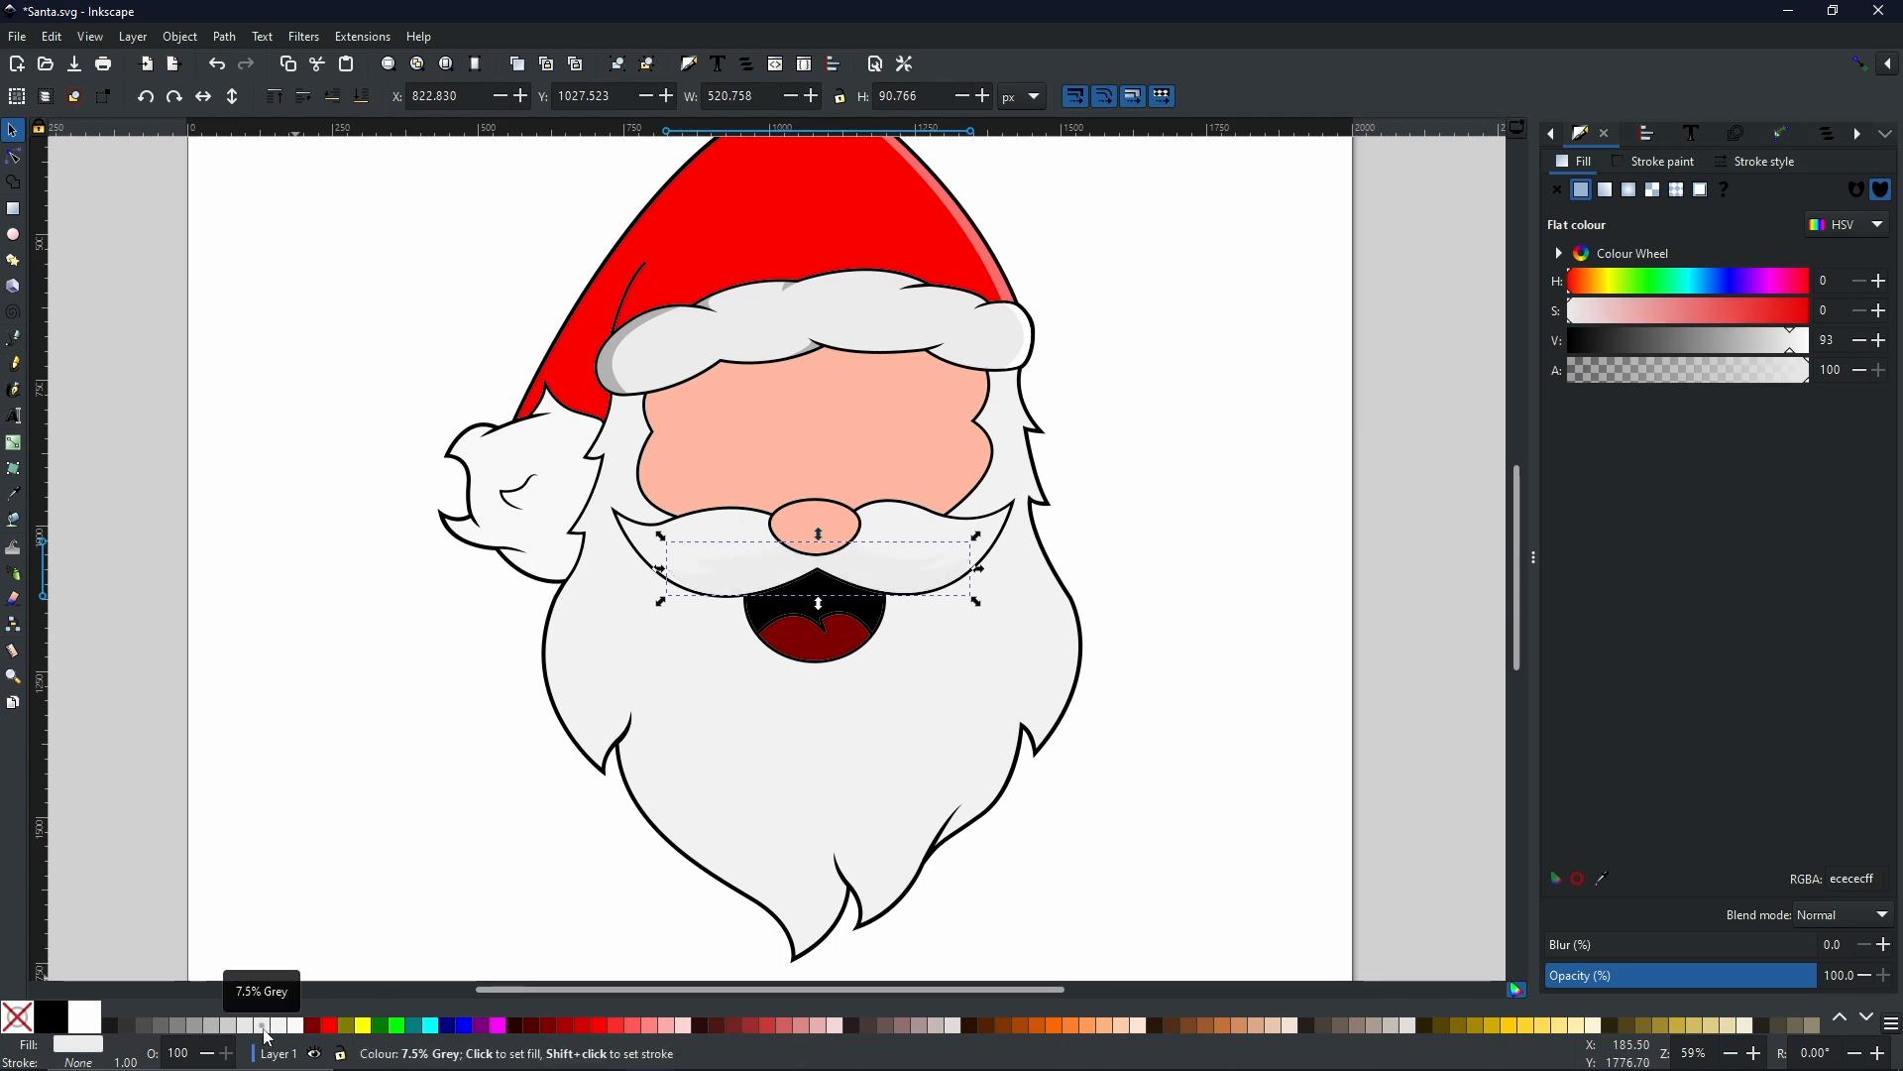
click(233, 1029)
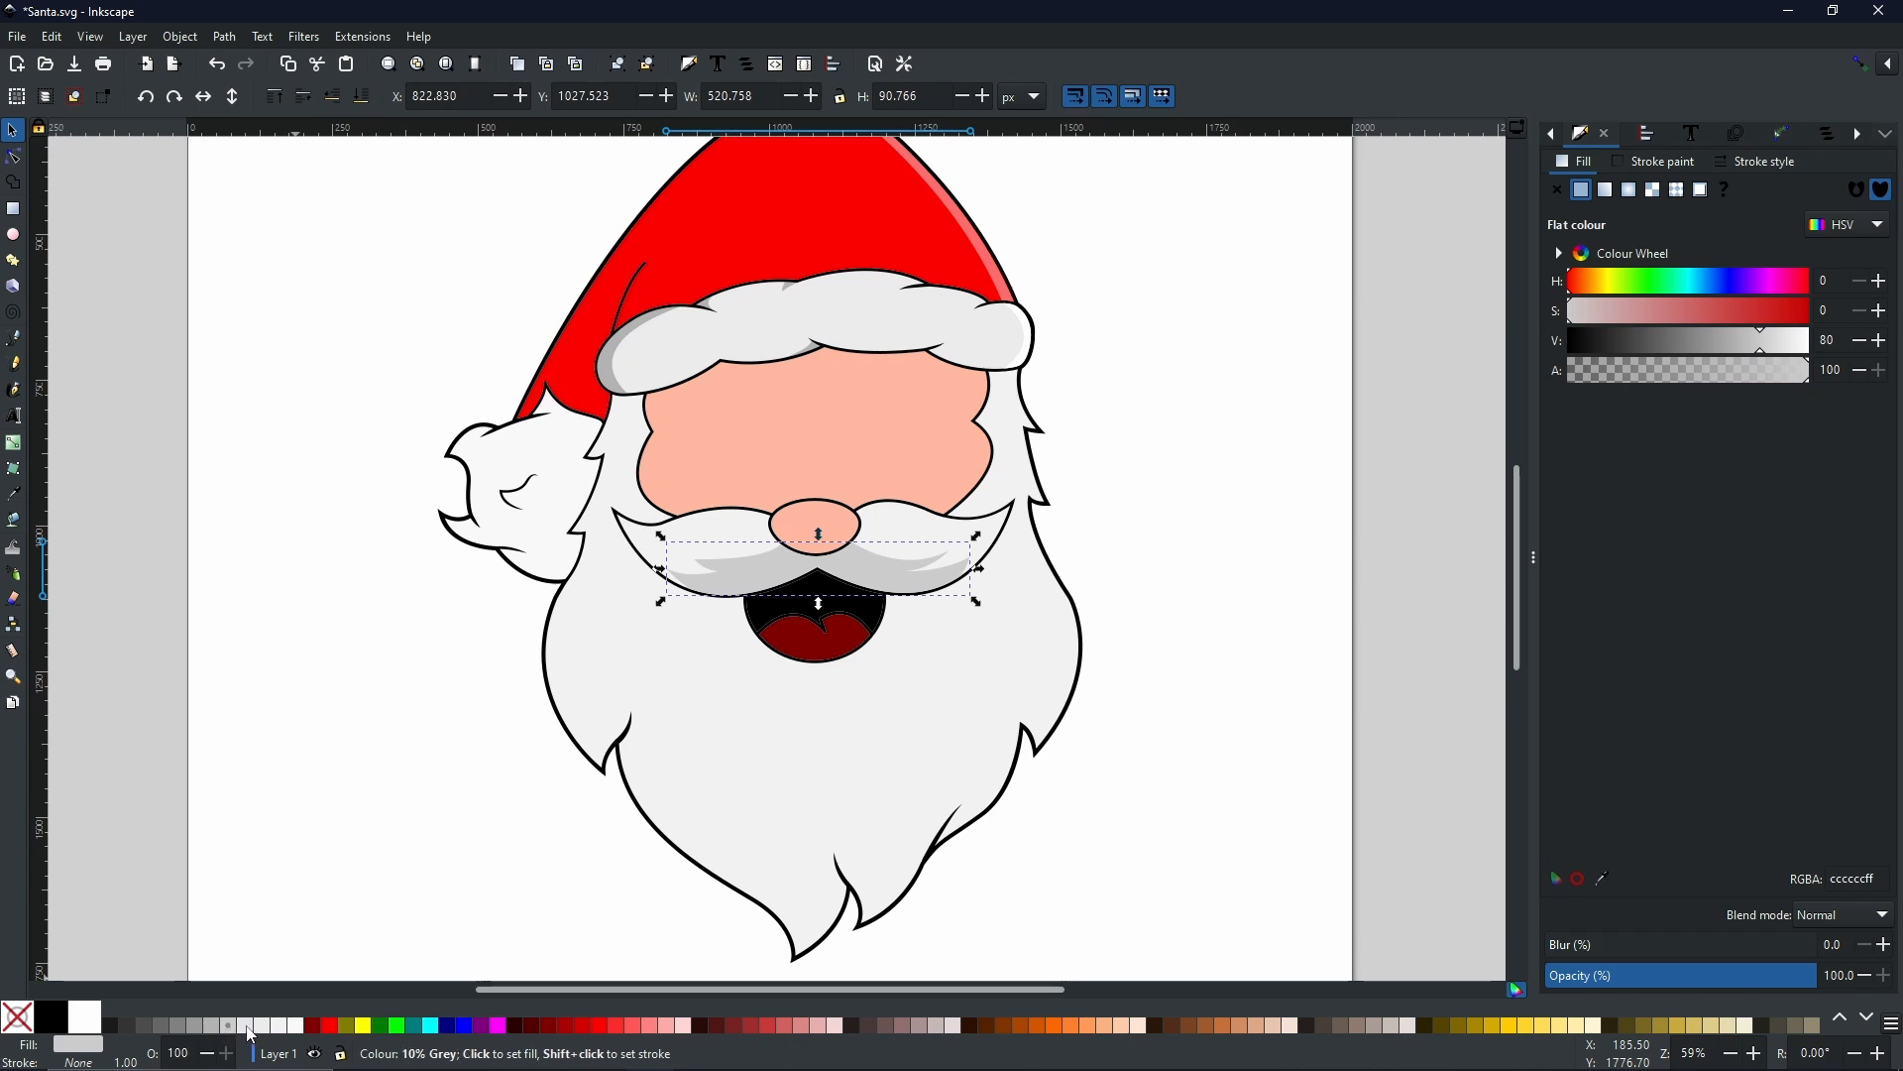
click(252, 1031)
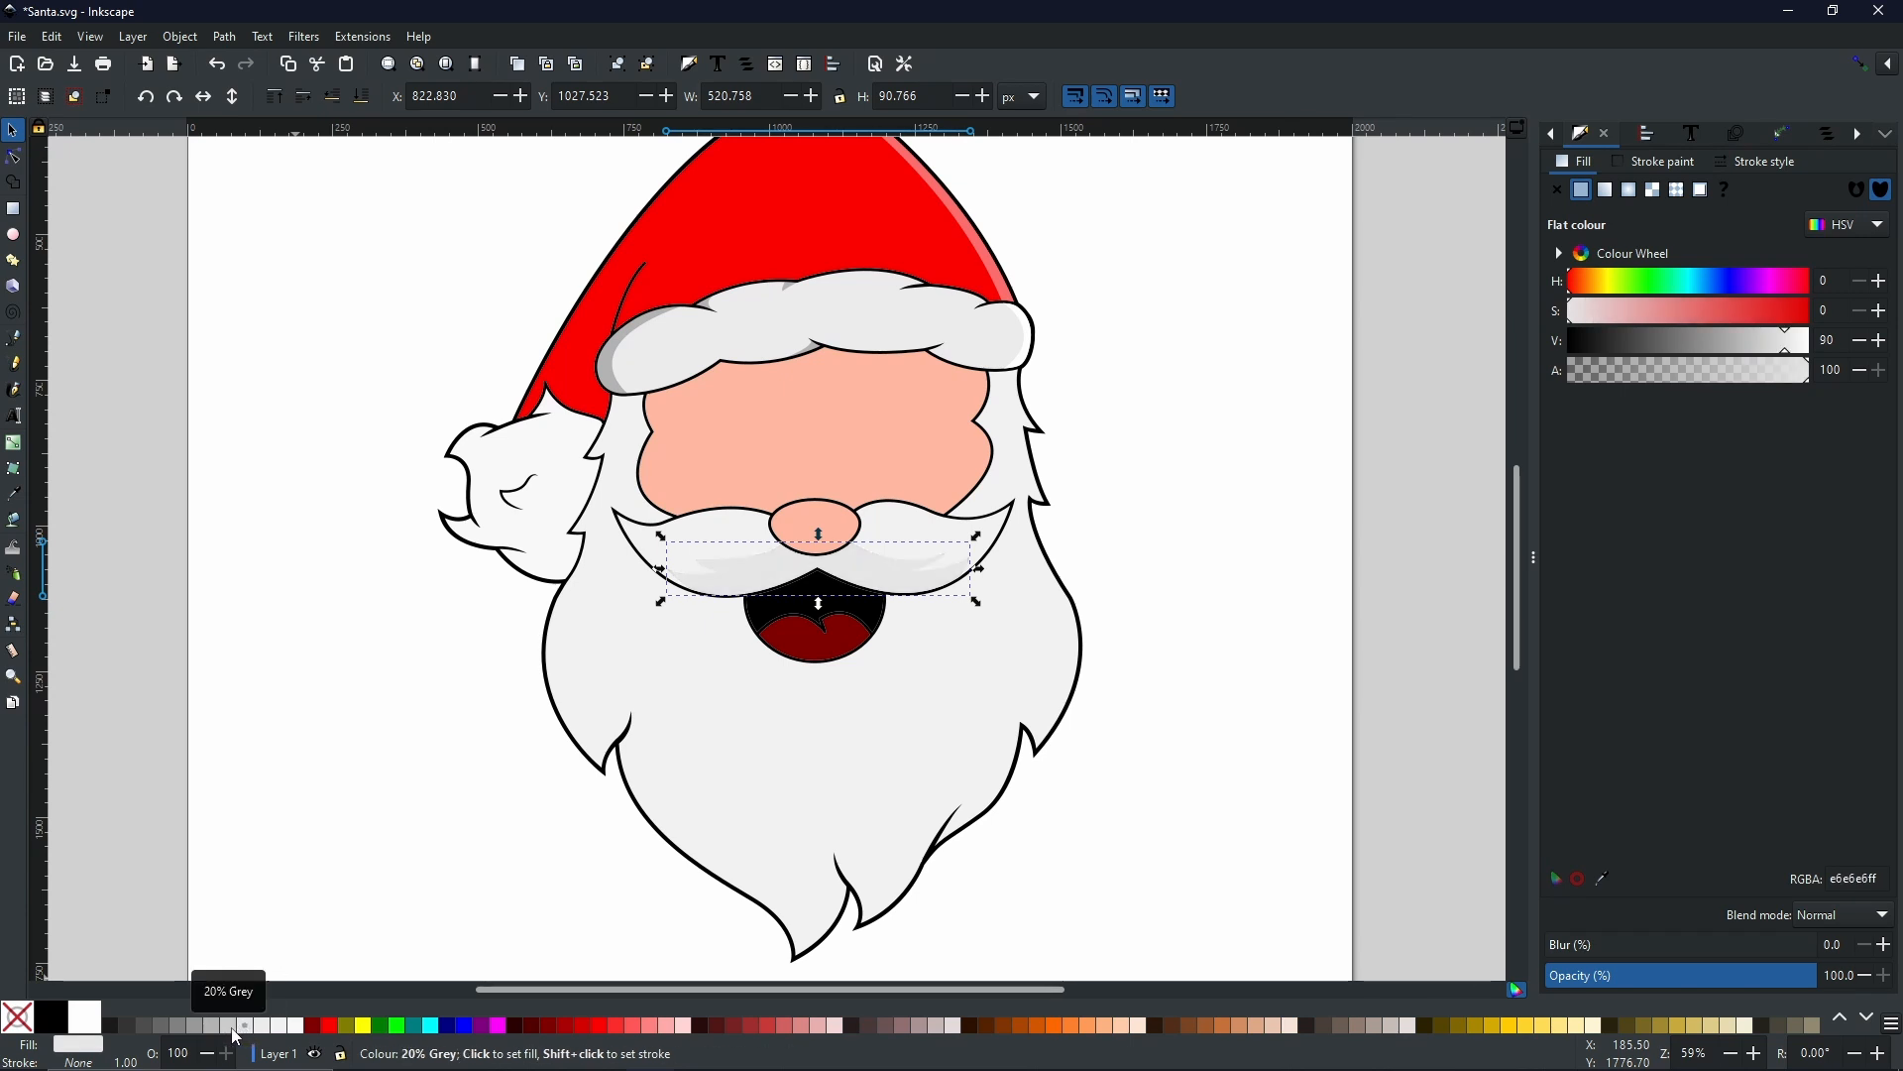
click(233, 1029)
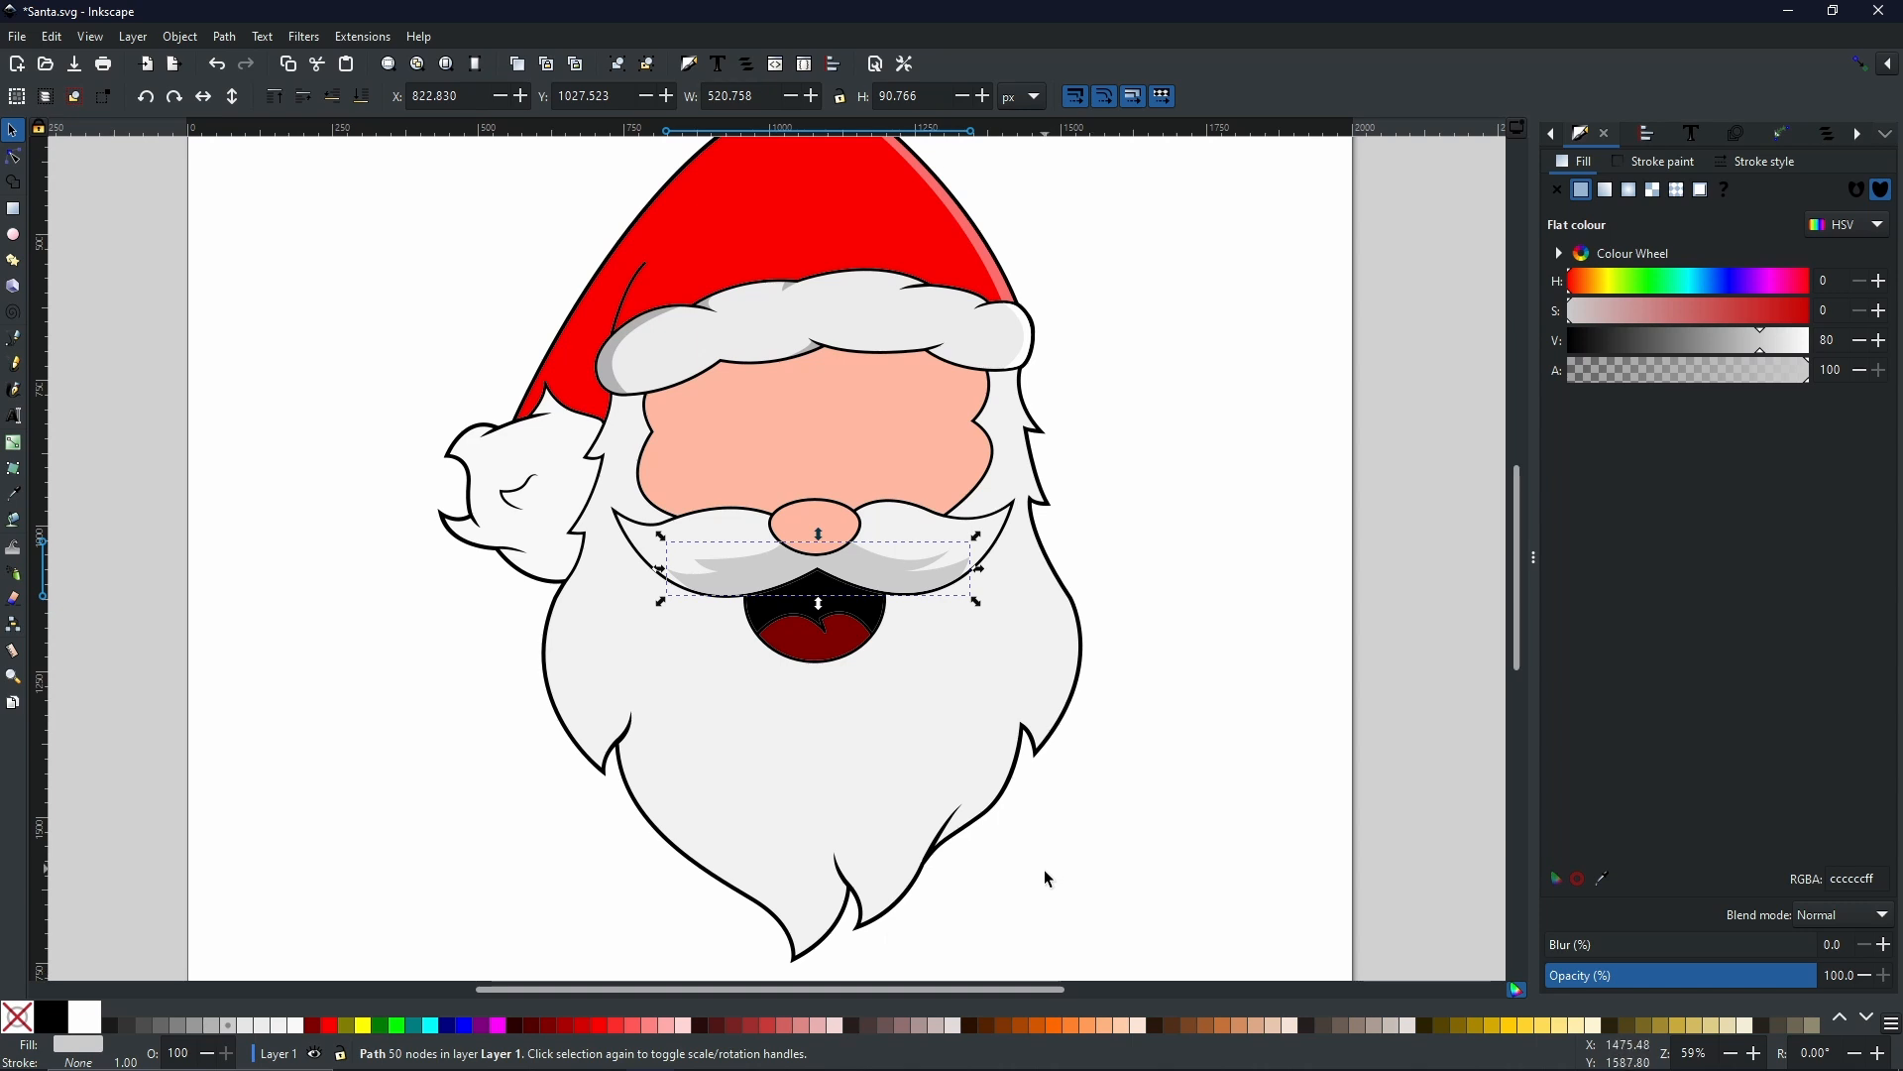
click(914, 912)
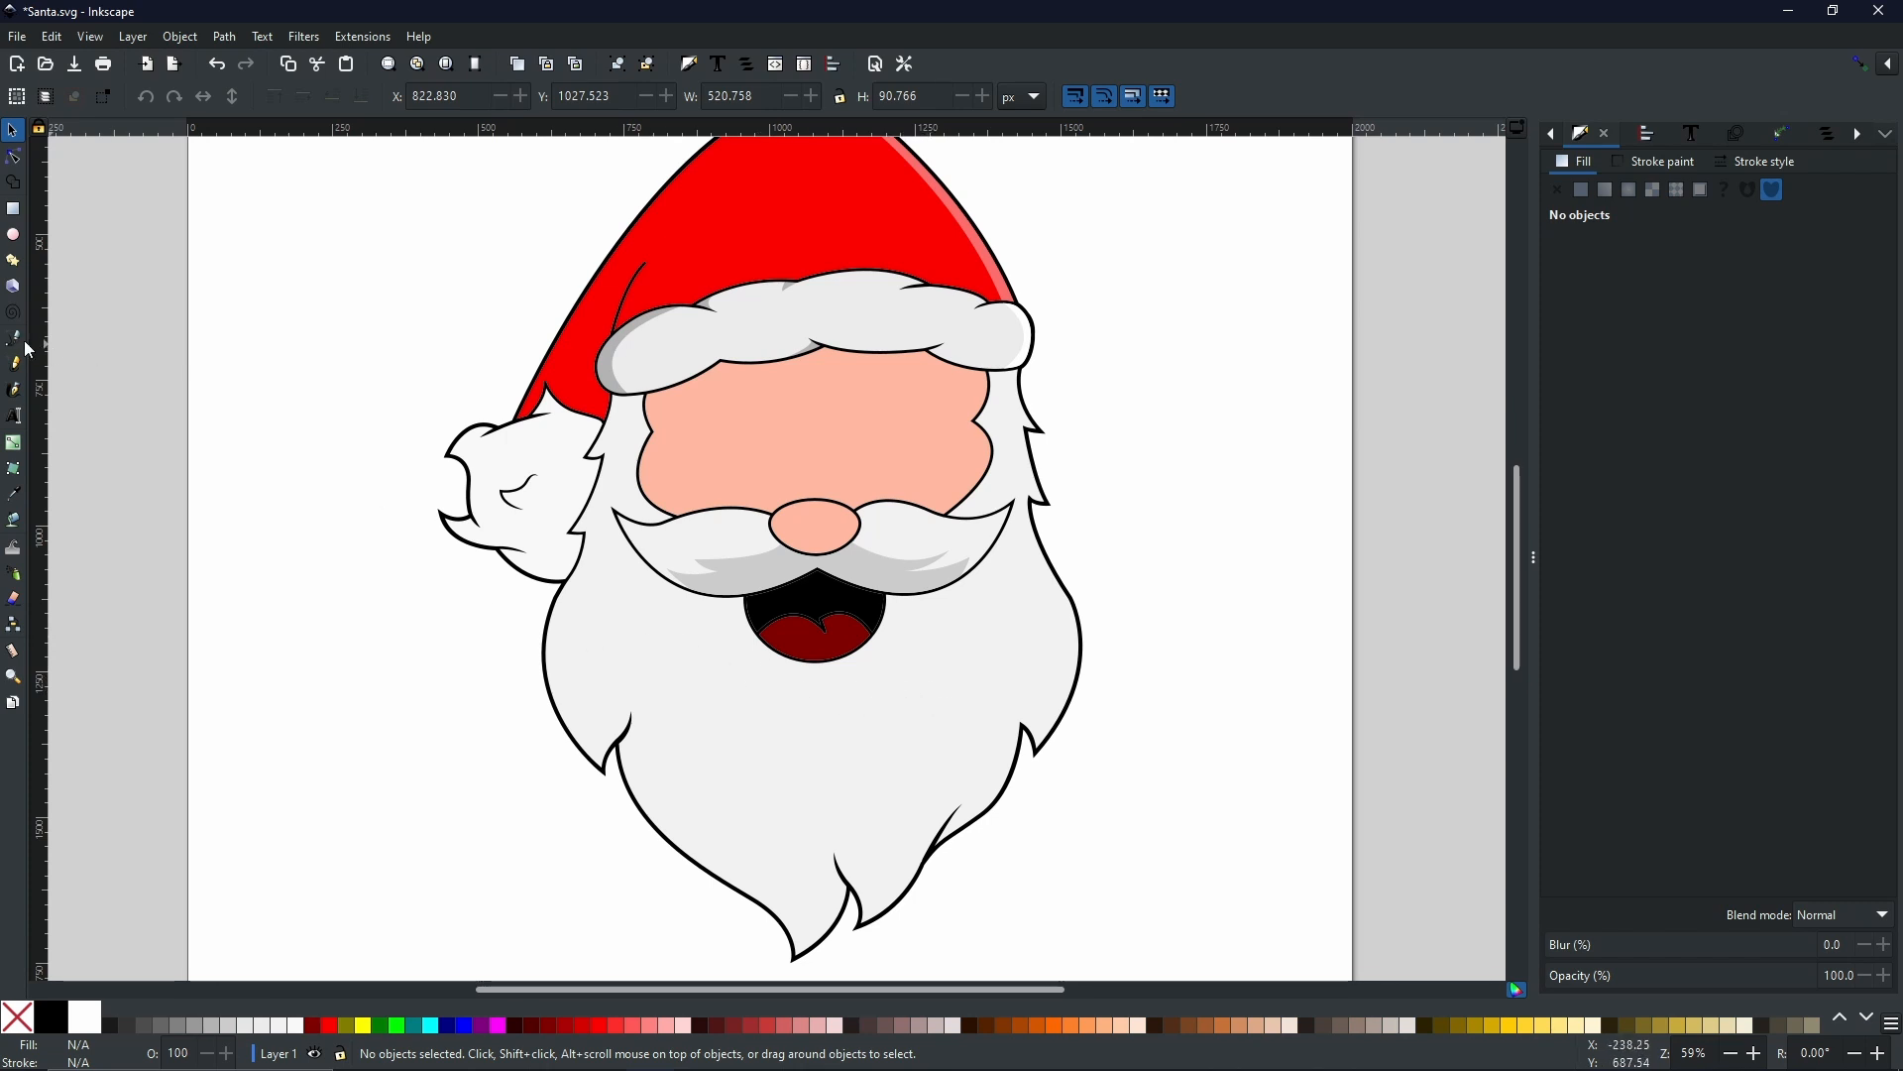
- Draw a closed crescent Bezier path just below the mouth, about 174 px wide and 49 px high
key(b)
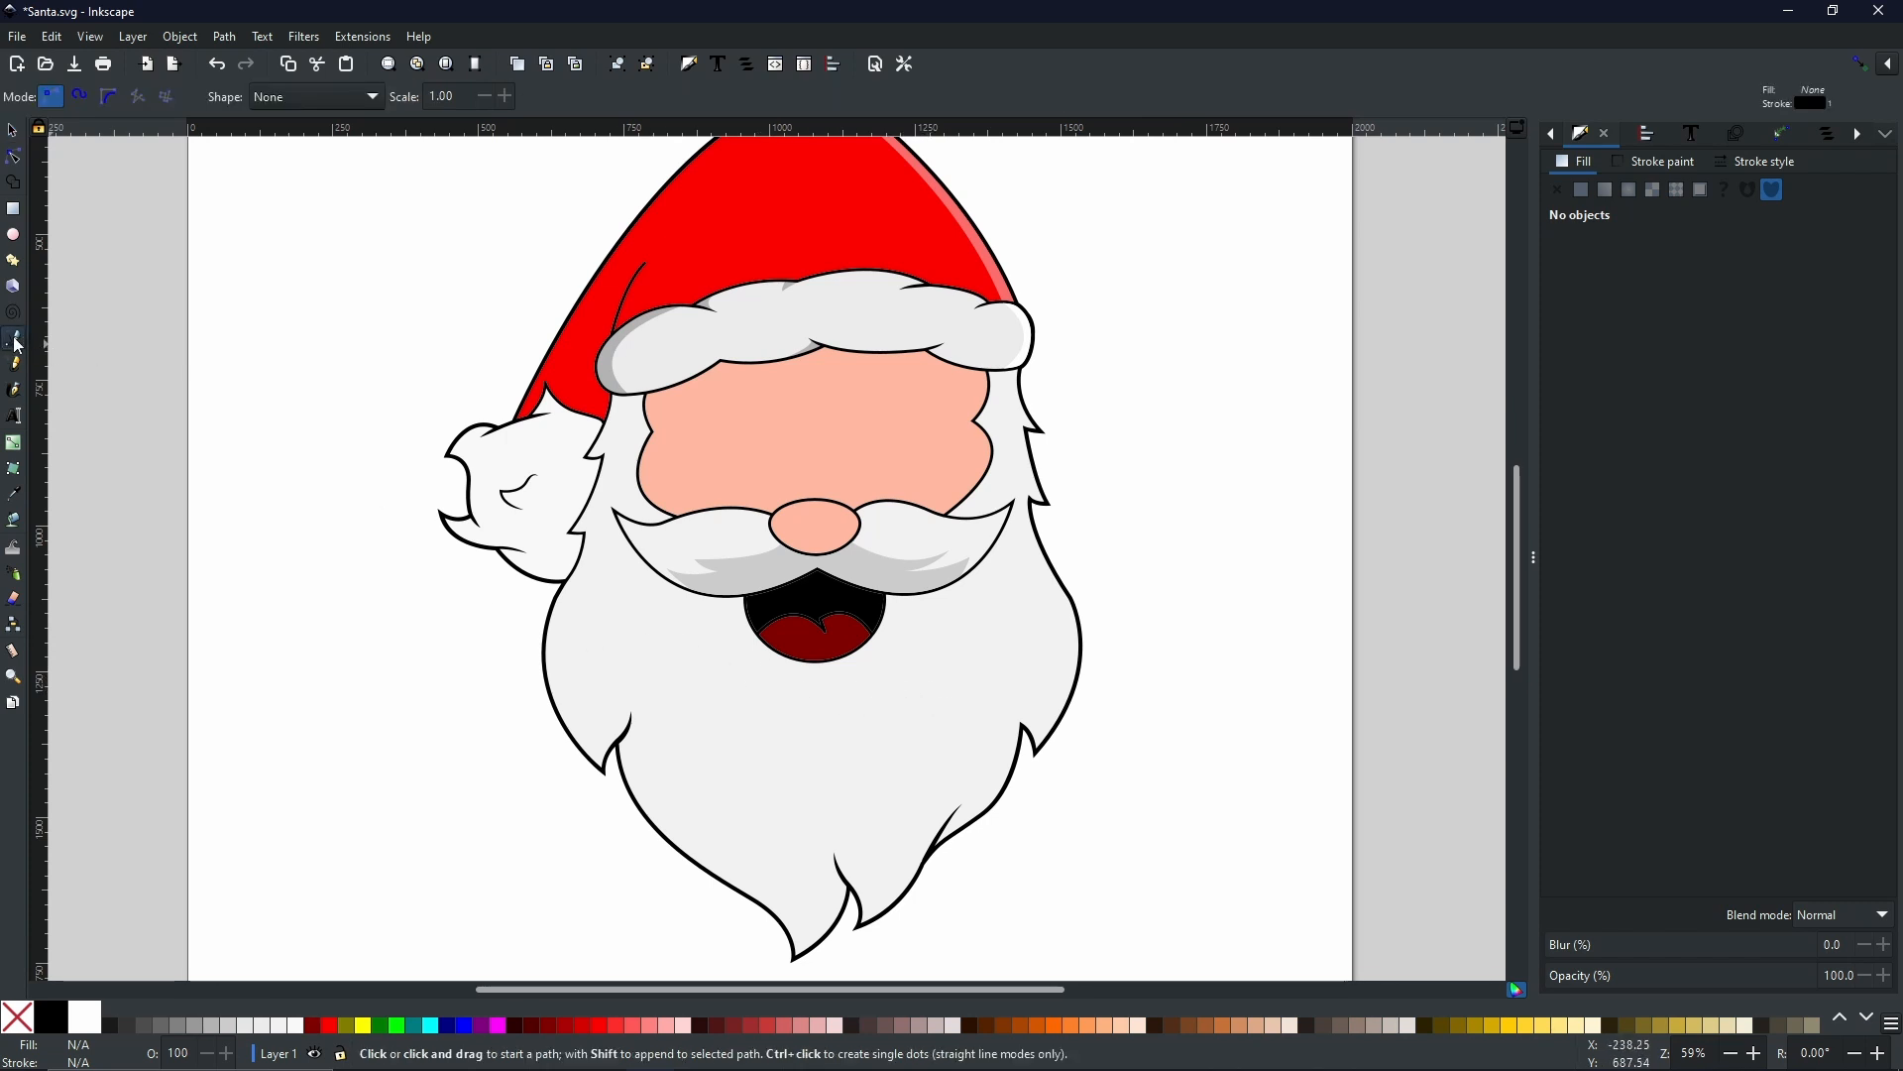
click(772, 671)
drag(872, 666, 886, 682)
key(Return)
click(869, 664)
drag(768, 667, 726, 612)
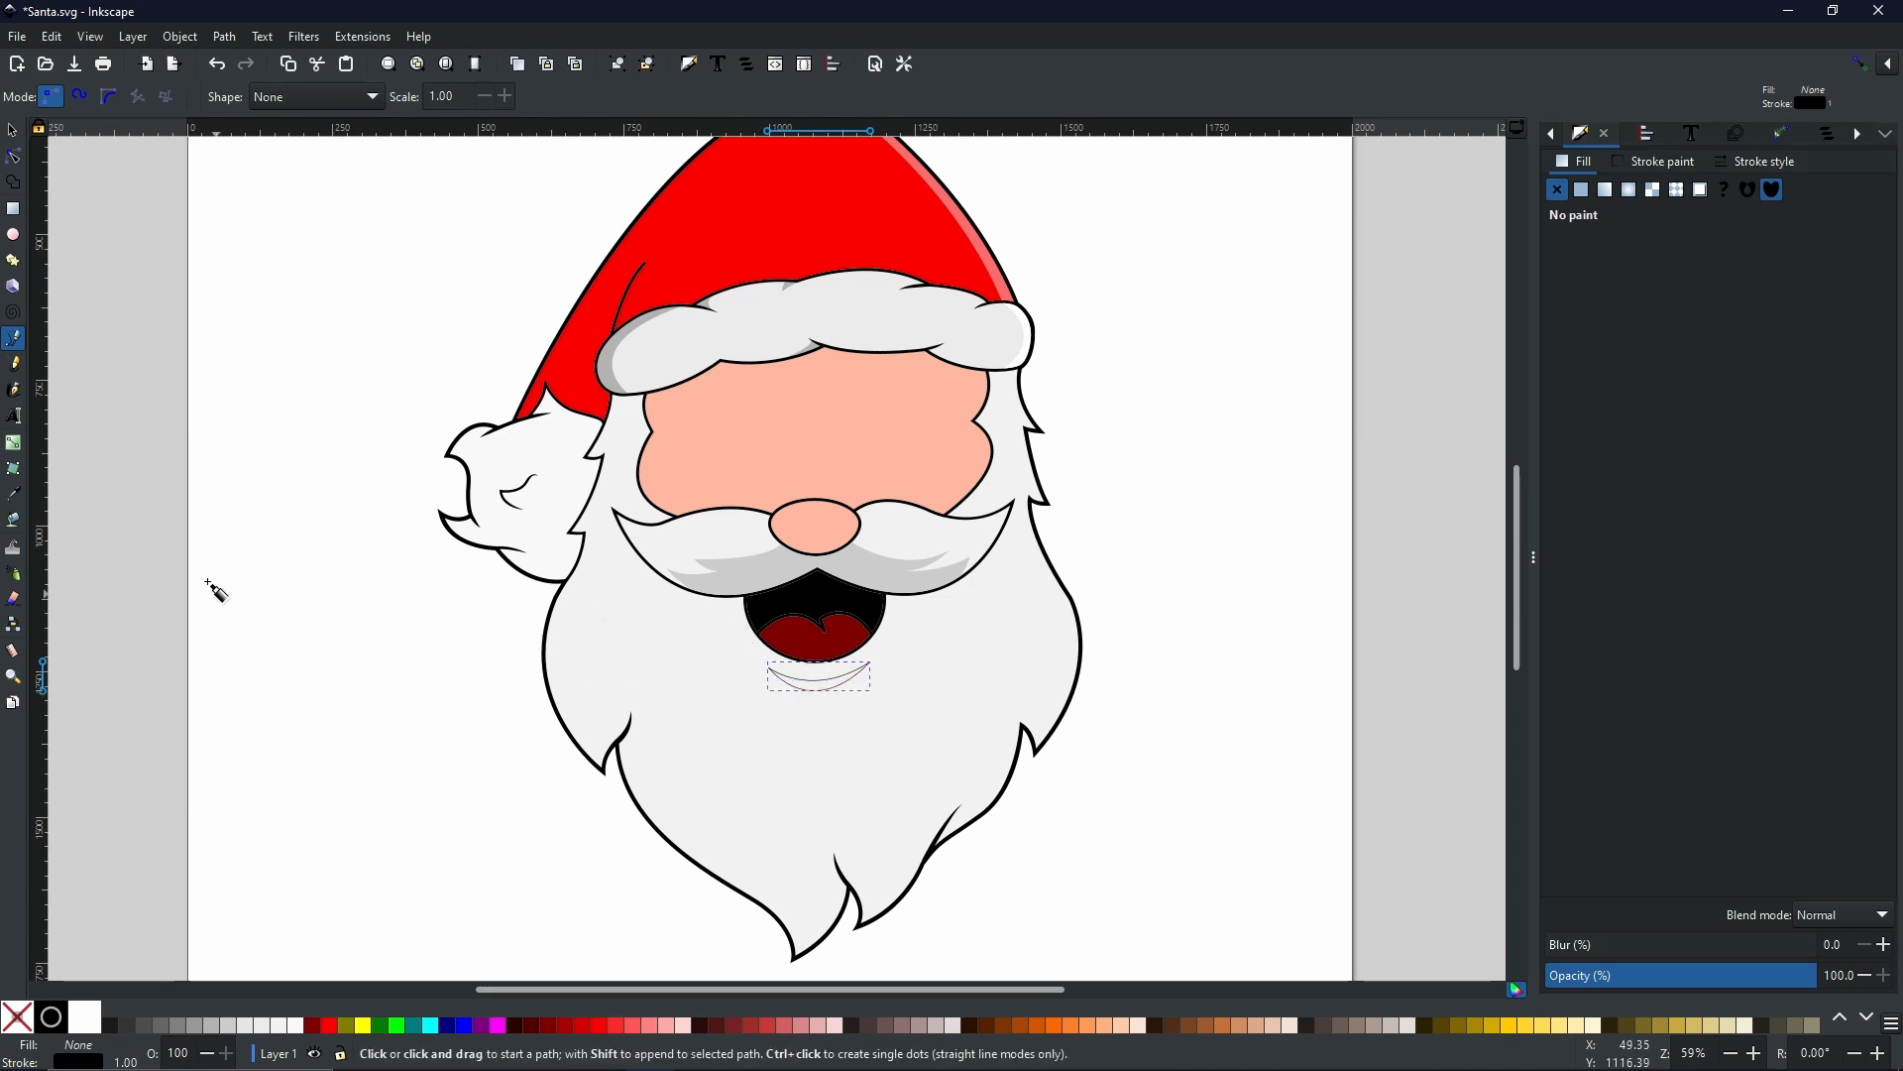
- Fill the crescent with the cccccc grey sampled from the moustache shadow and remove its stroke
click(14, 496)
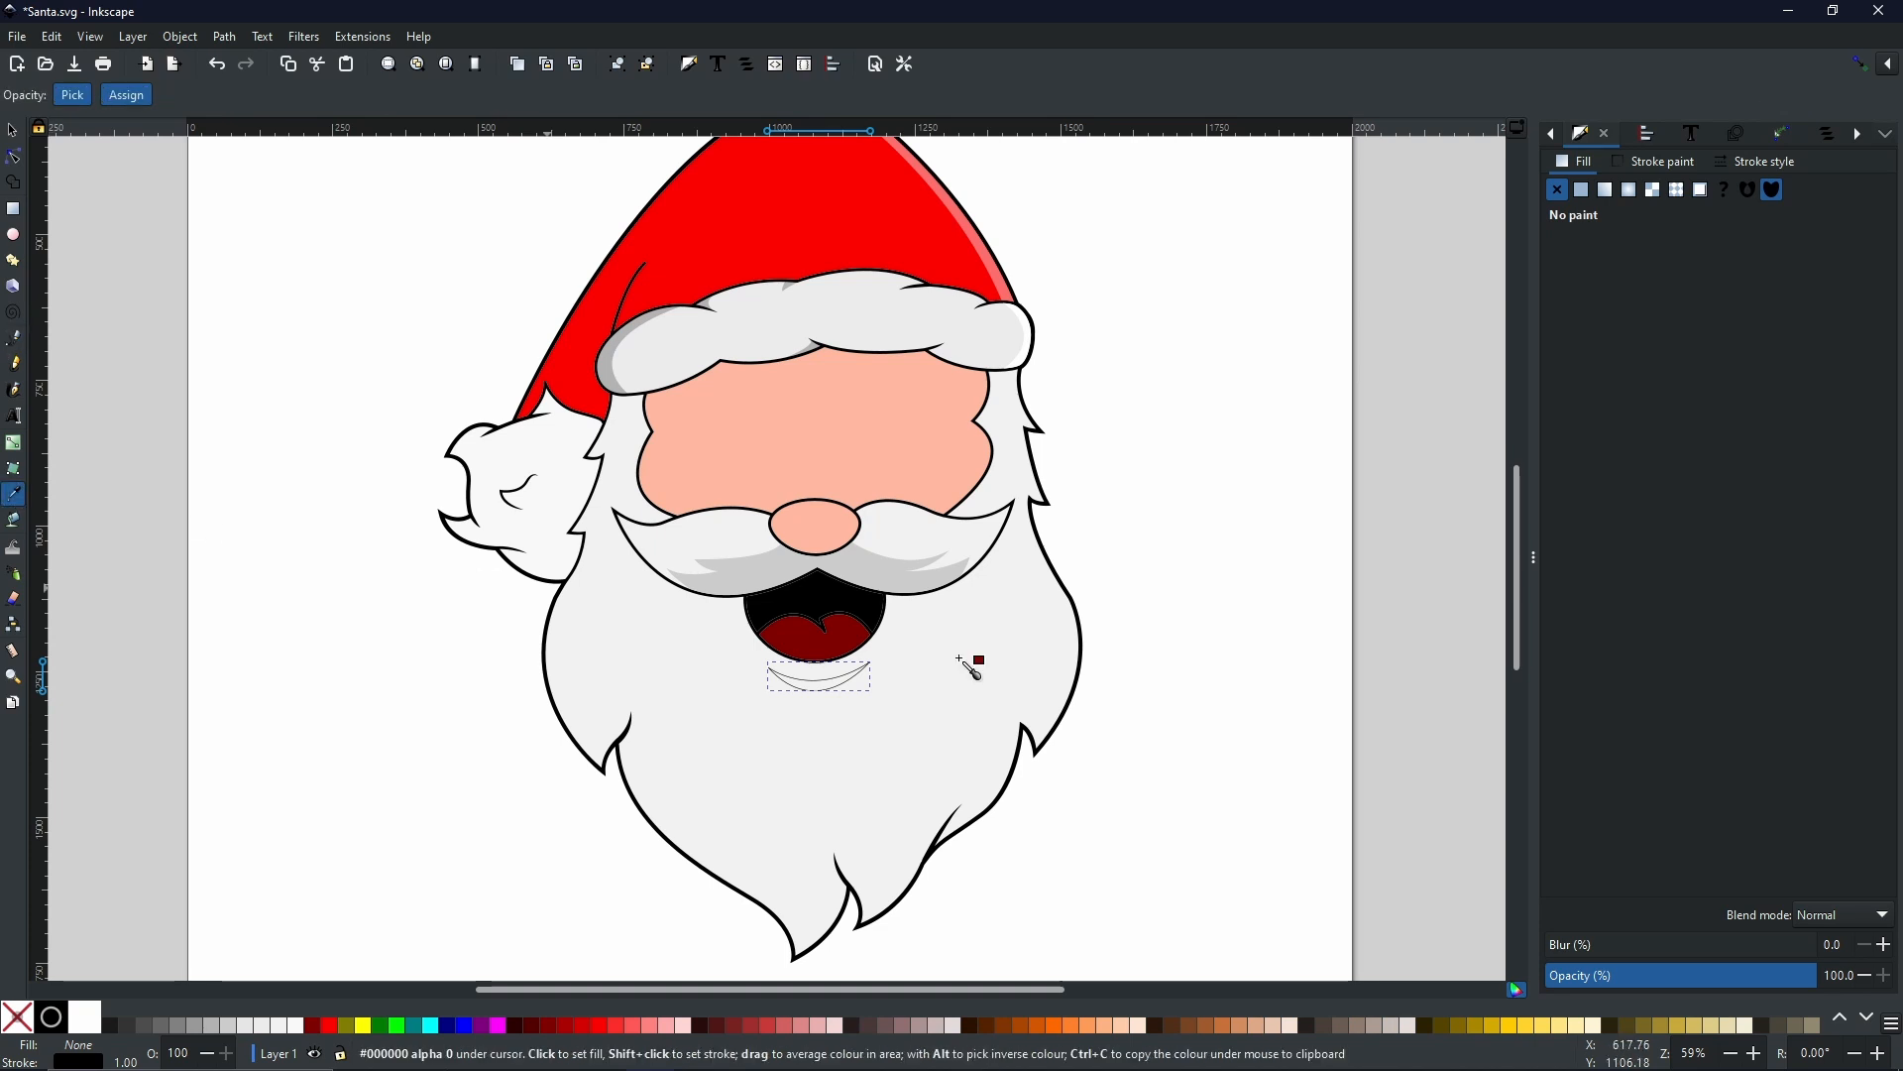
click(900, 573)
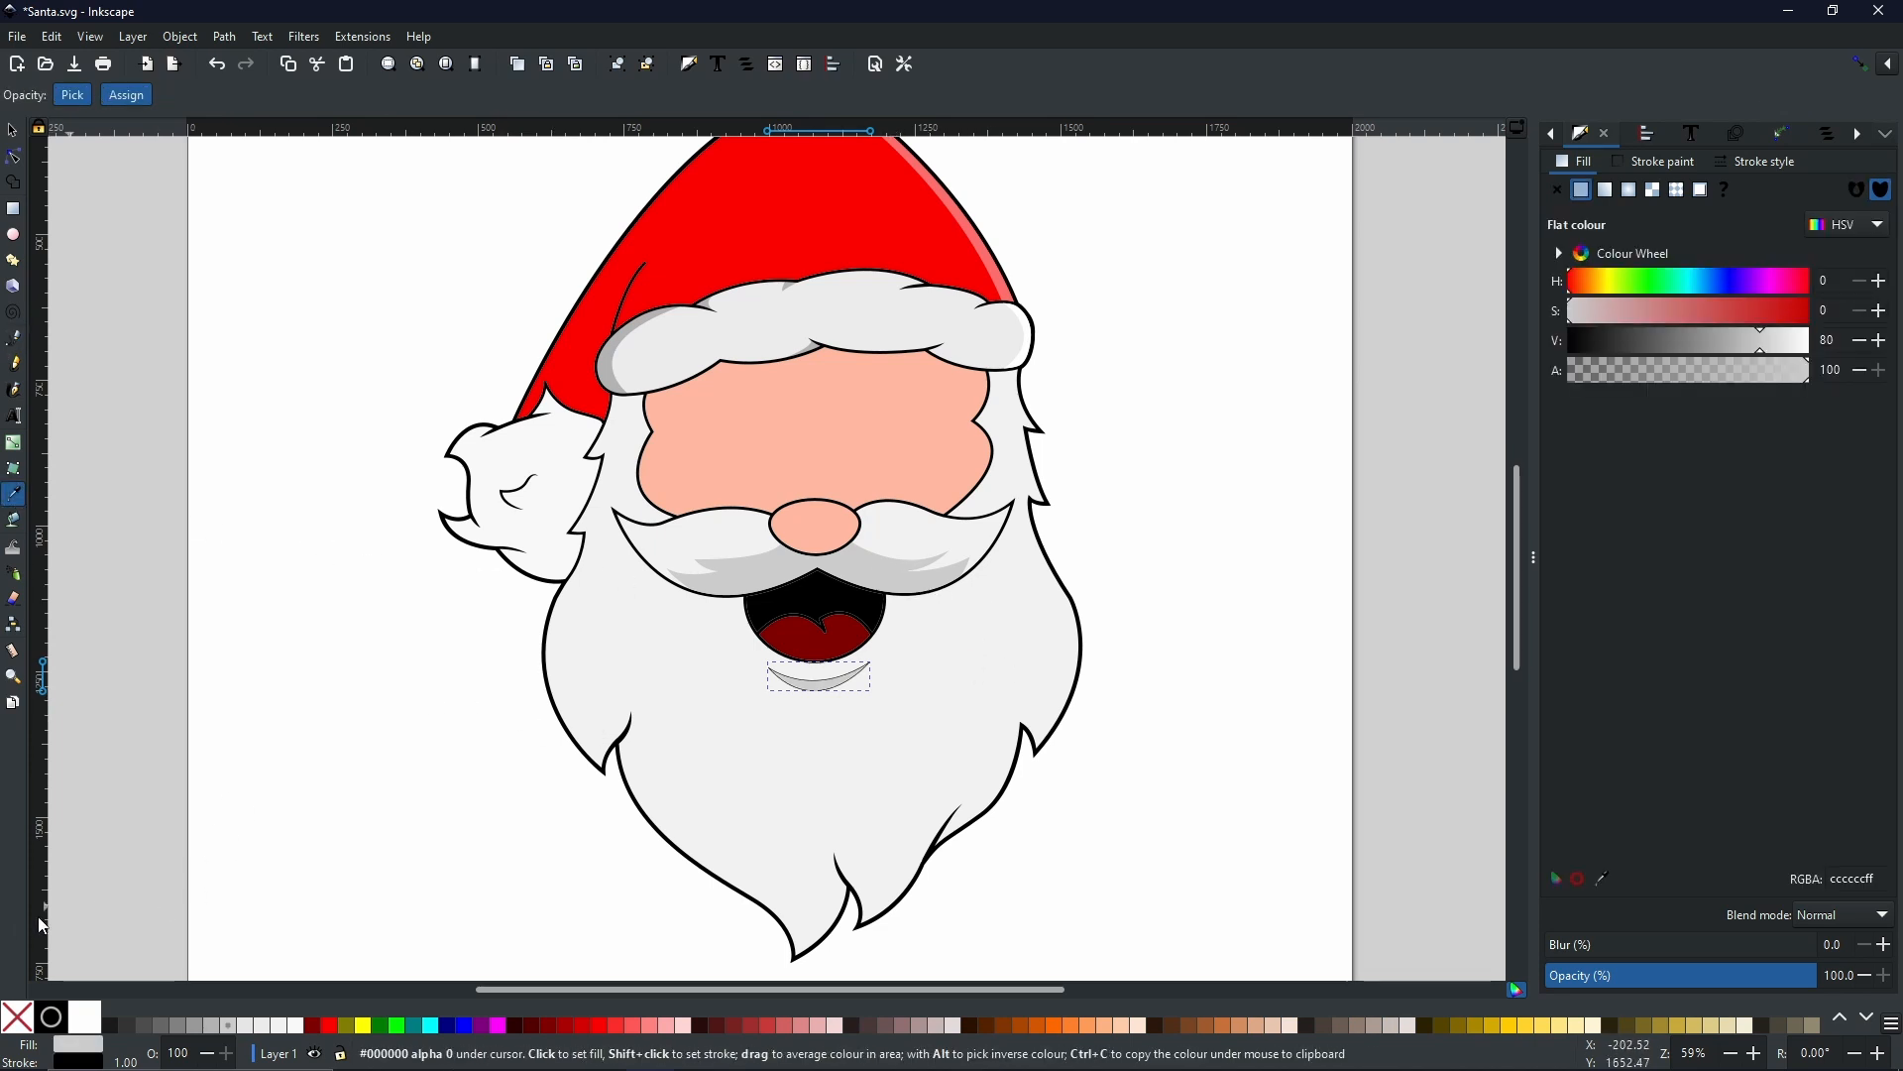
shift+click(16, 1027)
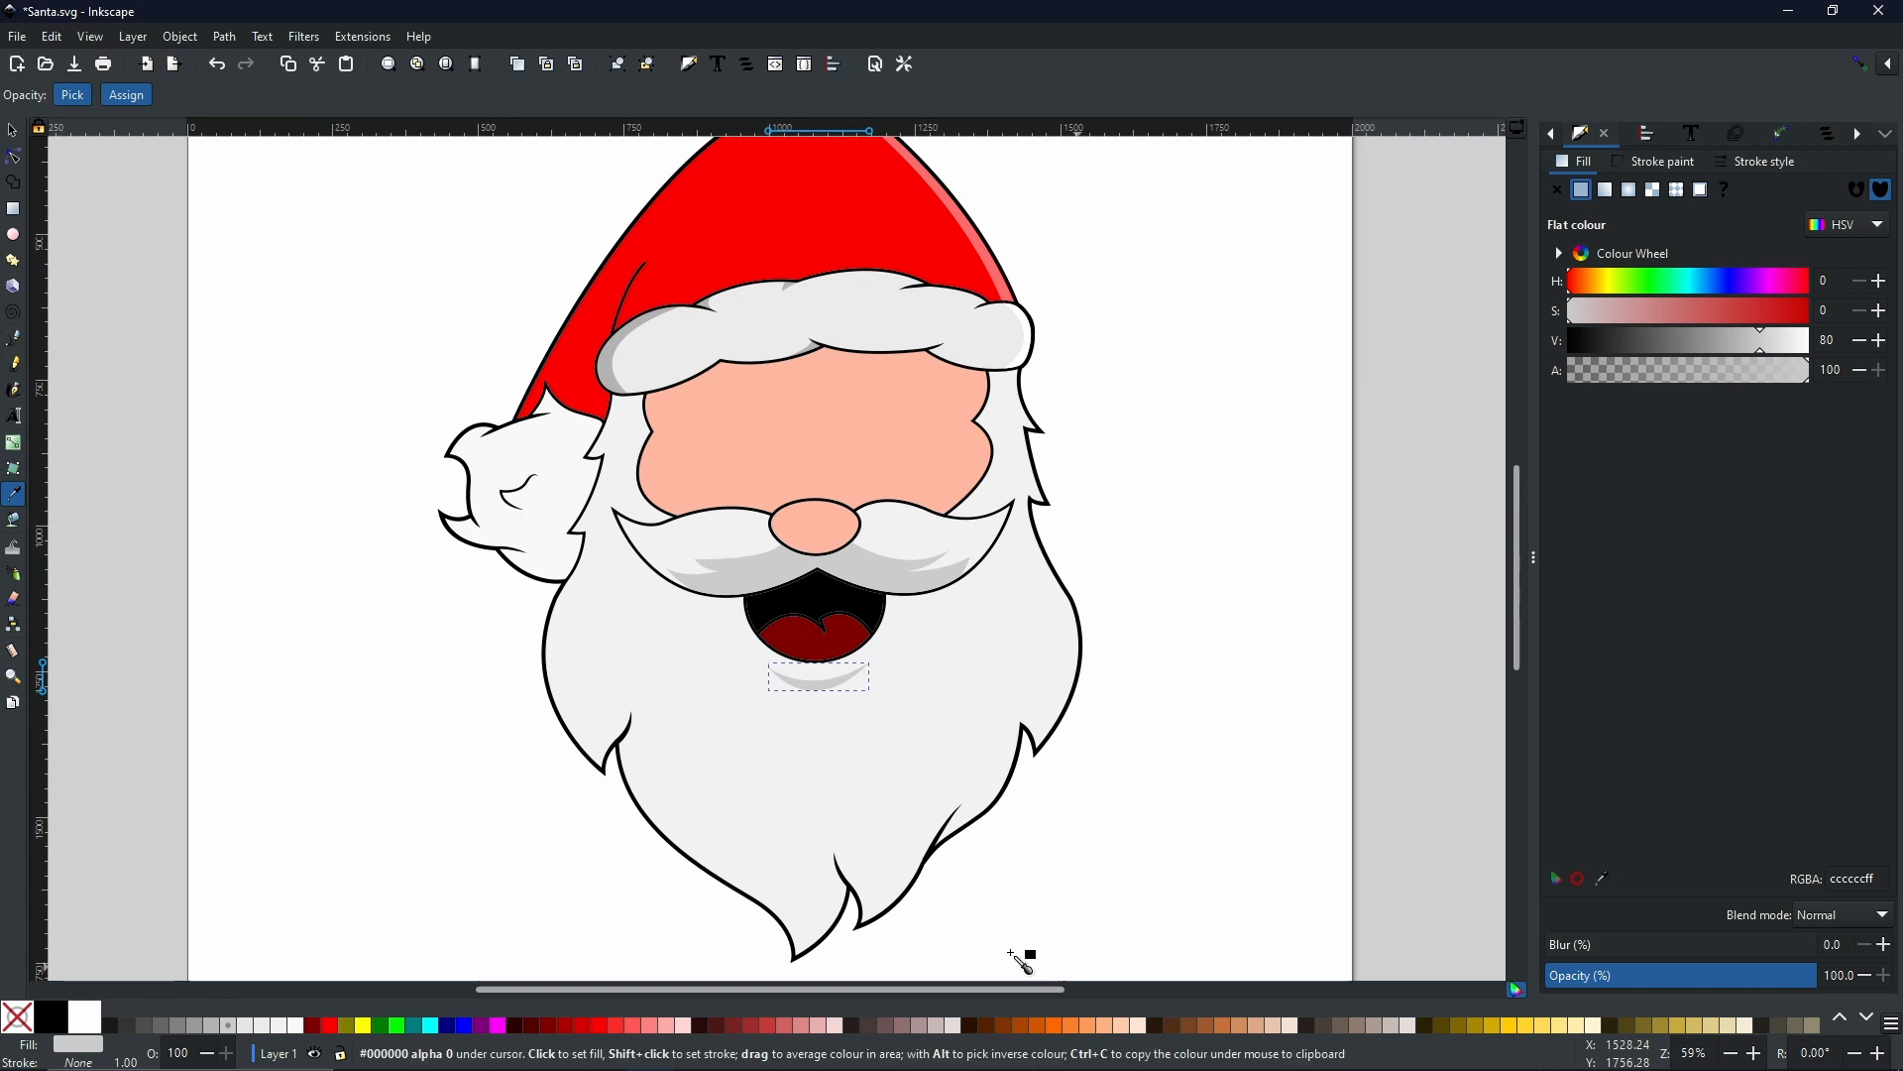
click(12, 130)
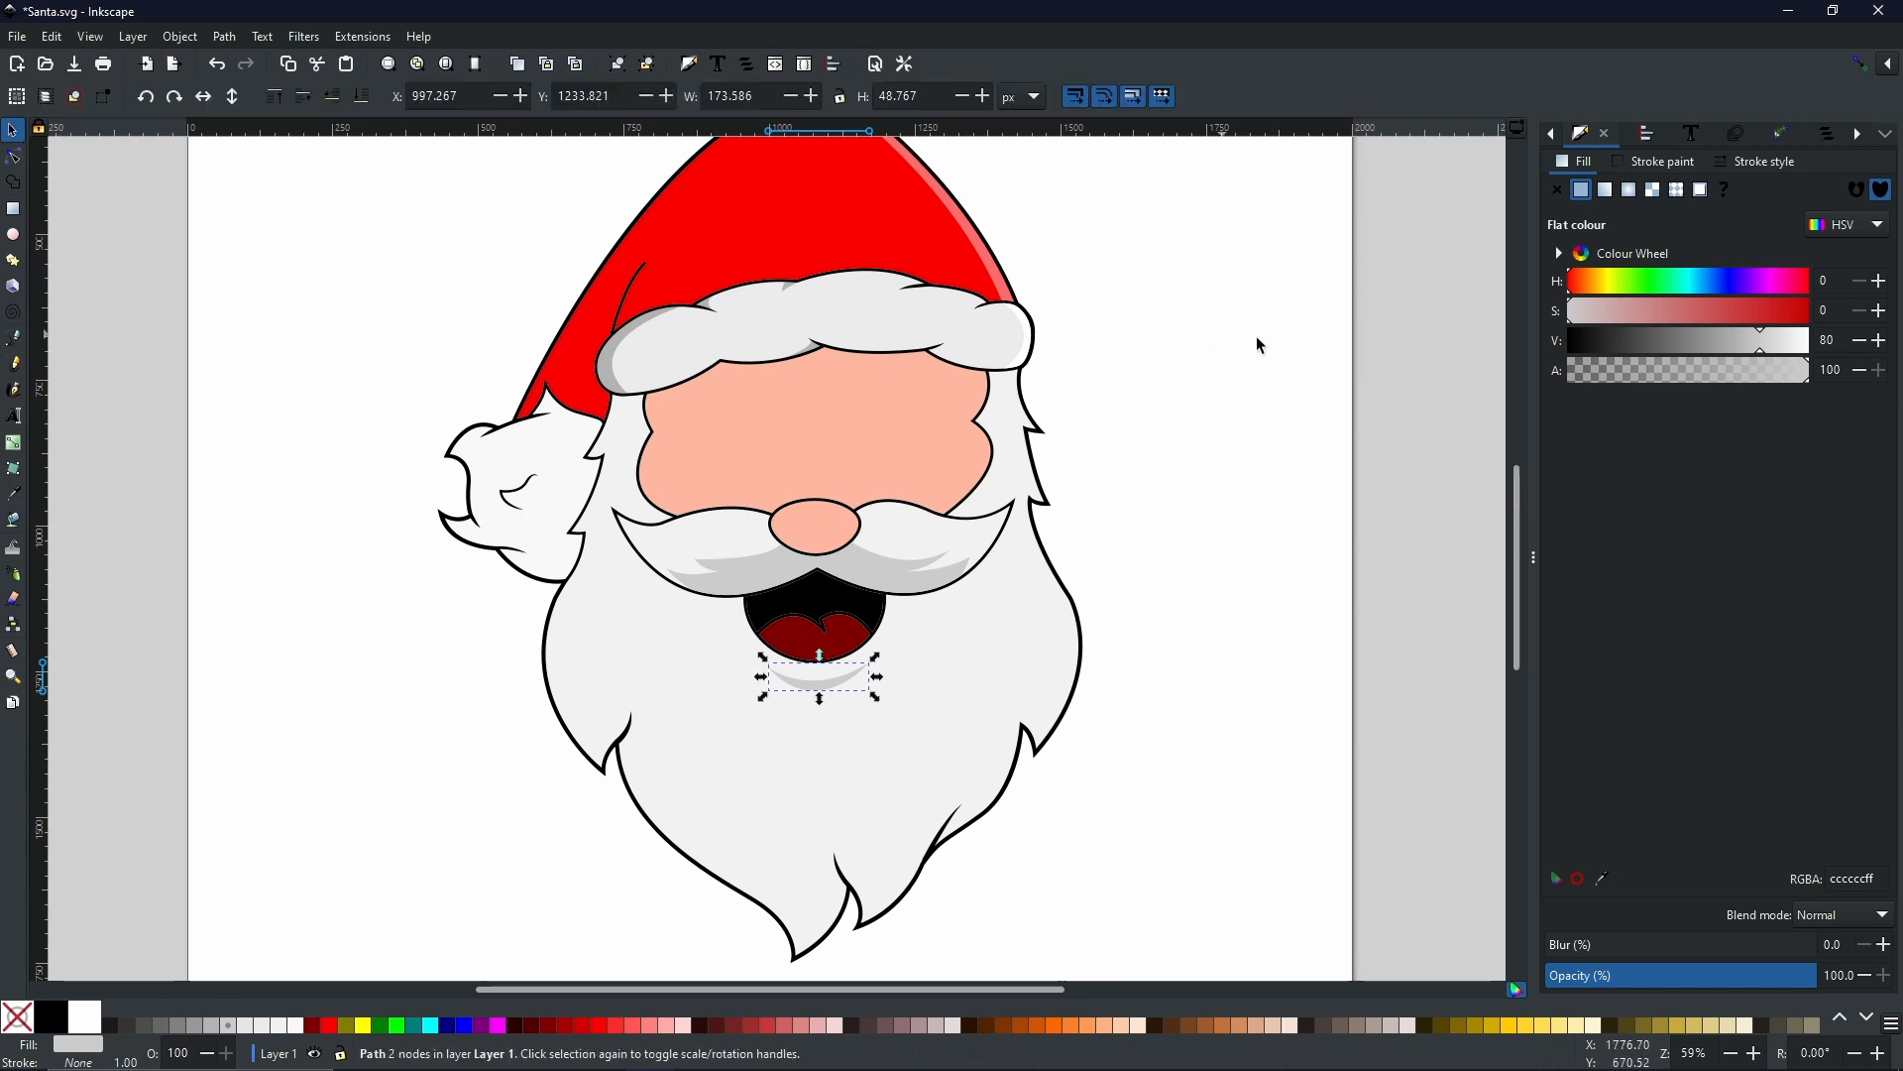
click(1291, 342)
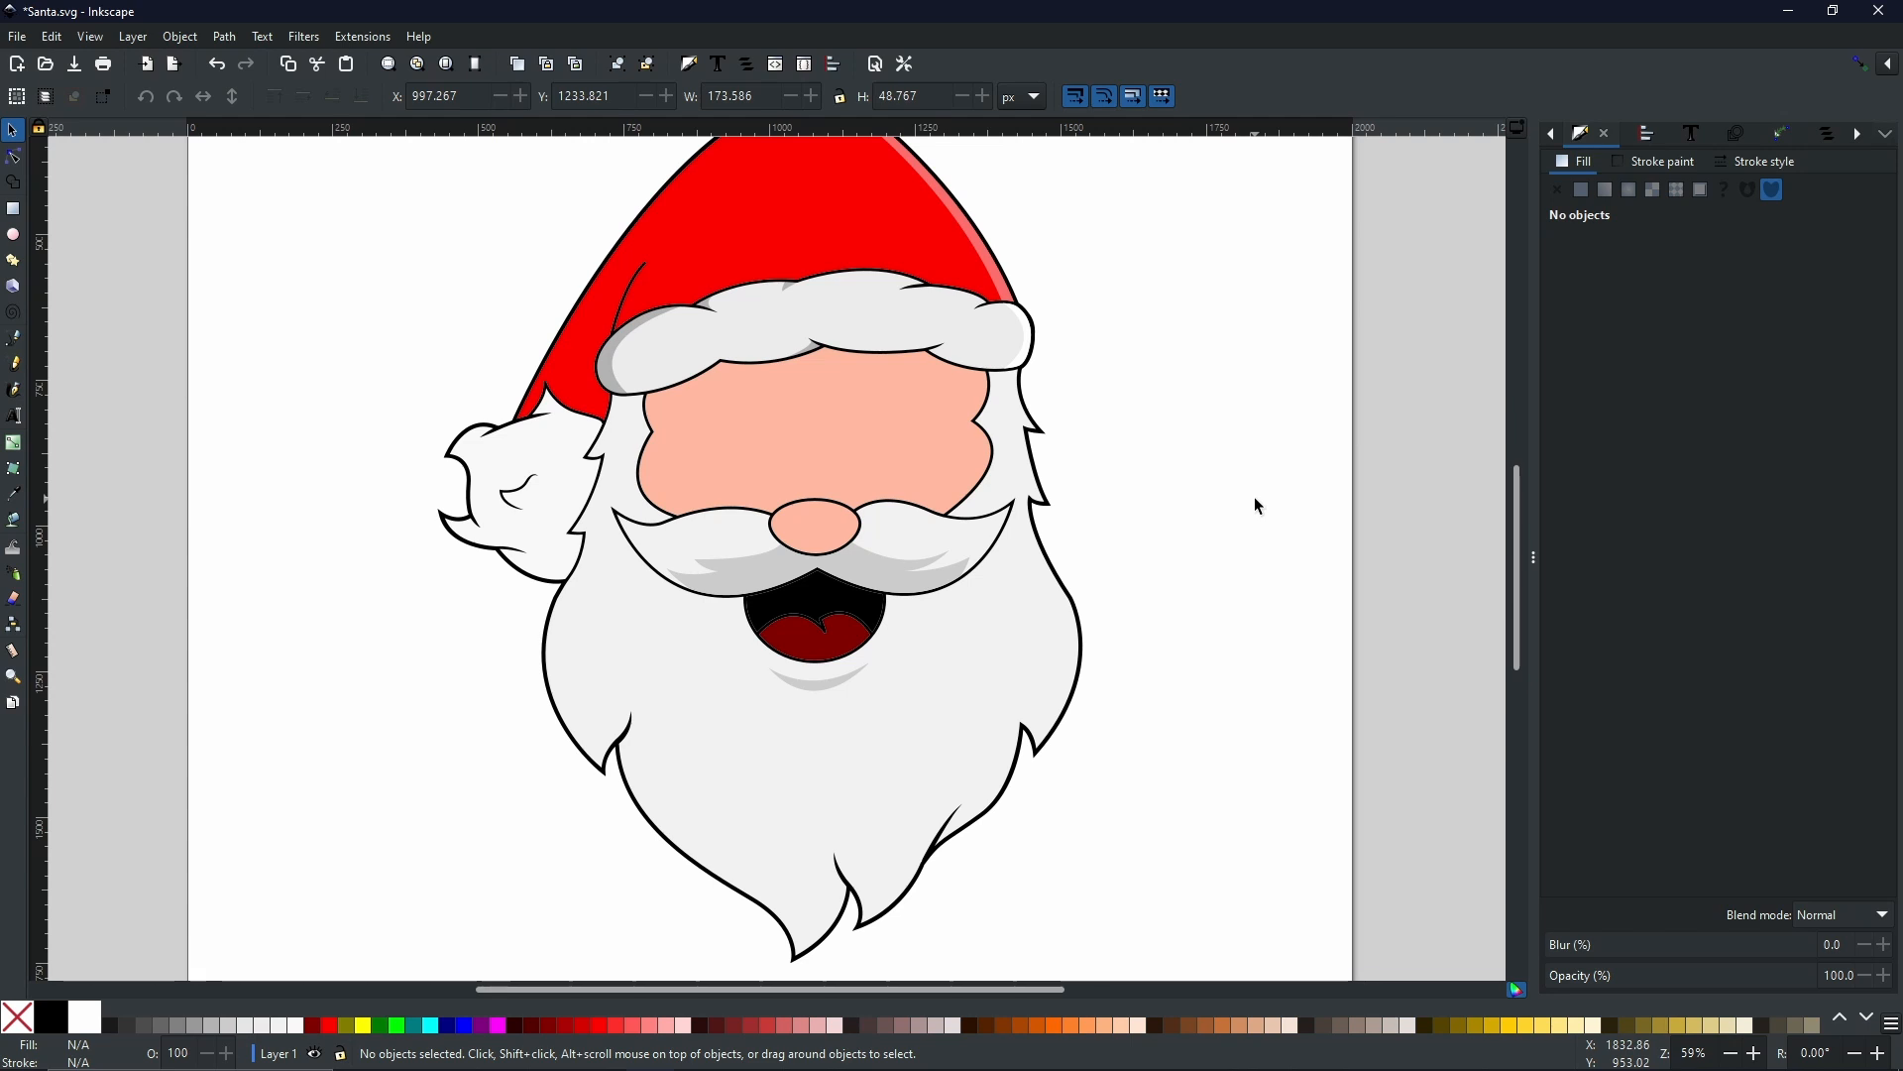
- Move both eyes and eyebrows together from beside the page onto the face, above the nose
scroll(1204, 495, down, 2)
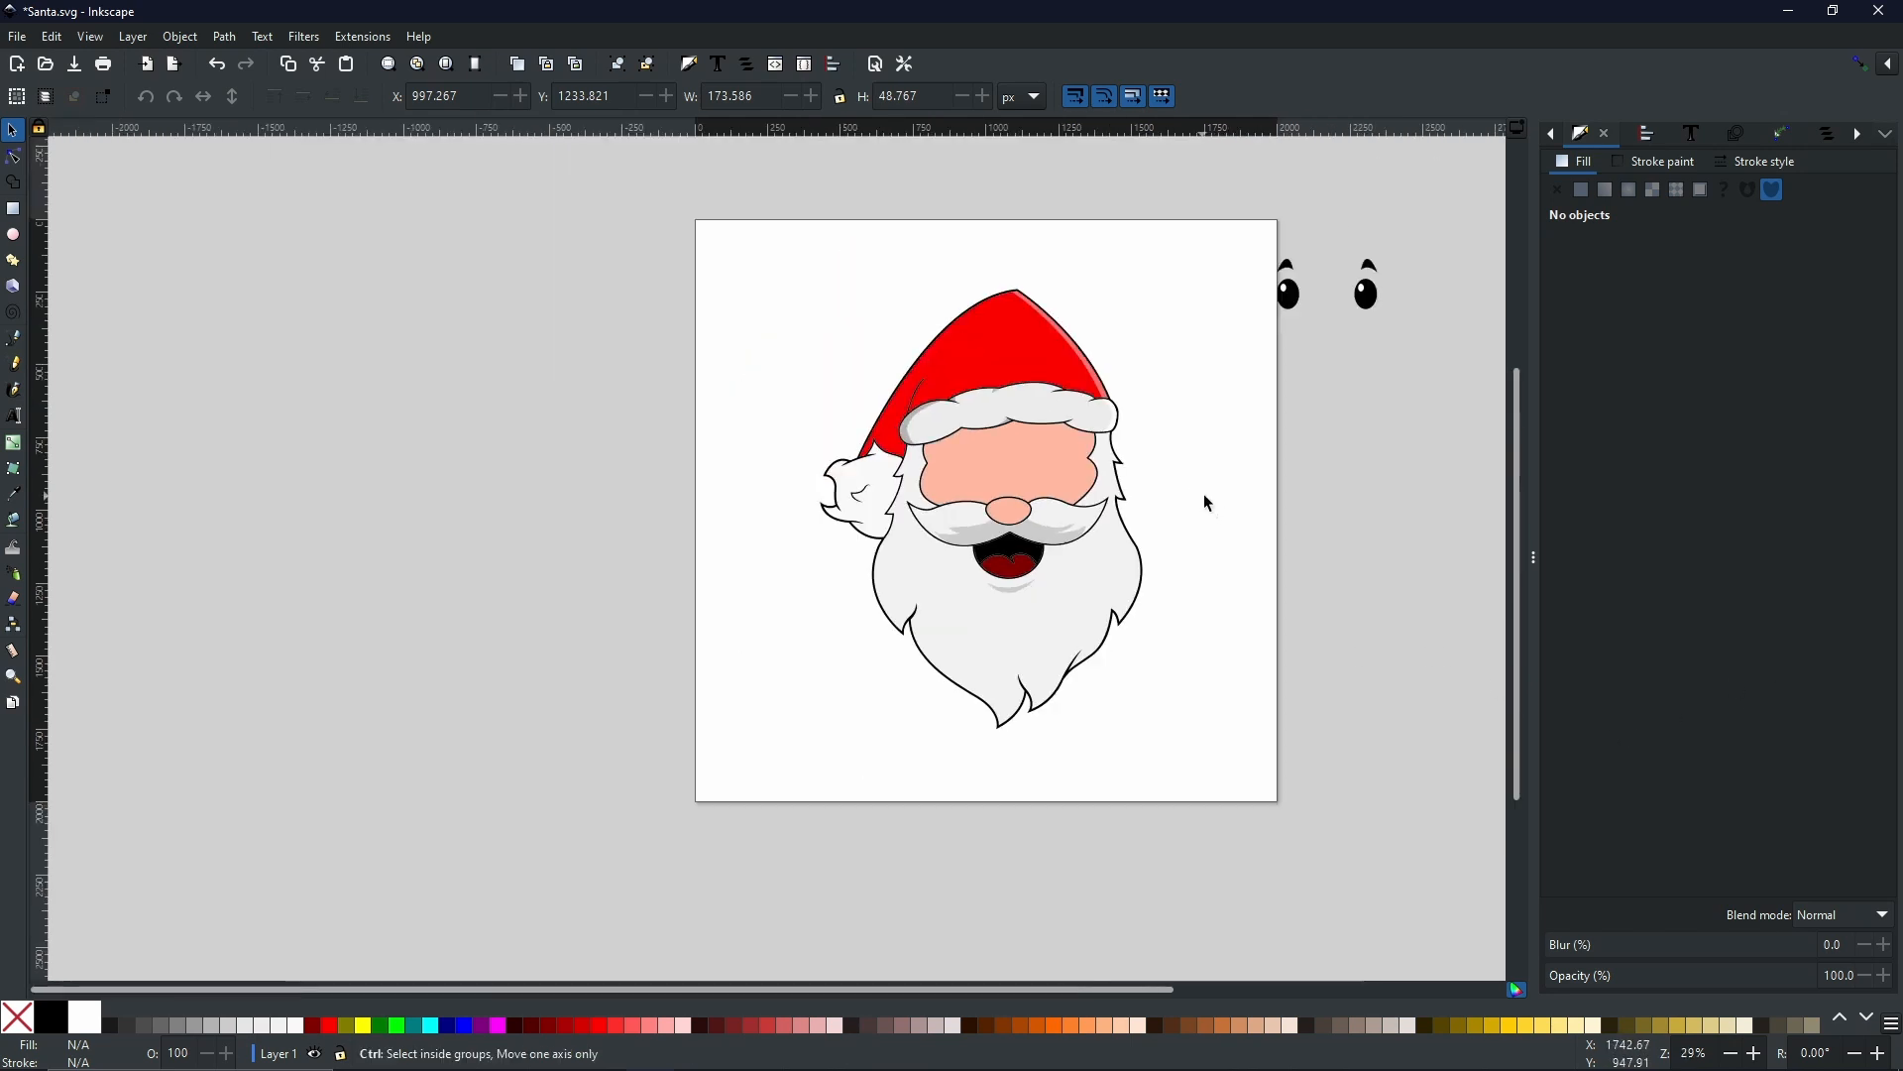
drag(1231, 212, 1497, 423)
drag(1370, 297, 1050, 486)
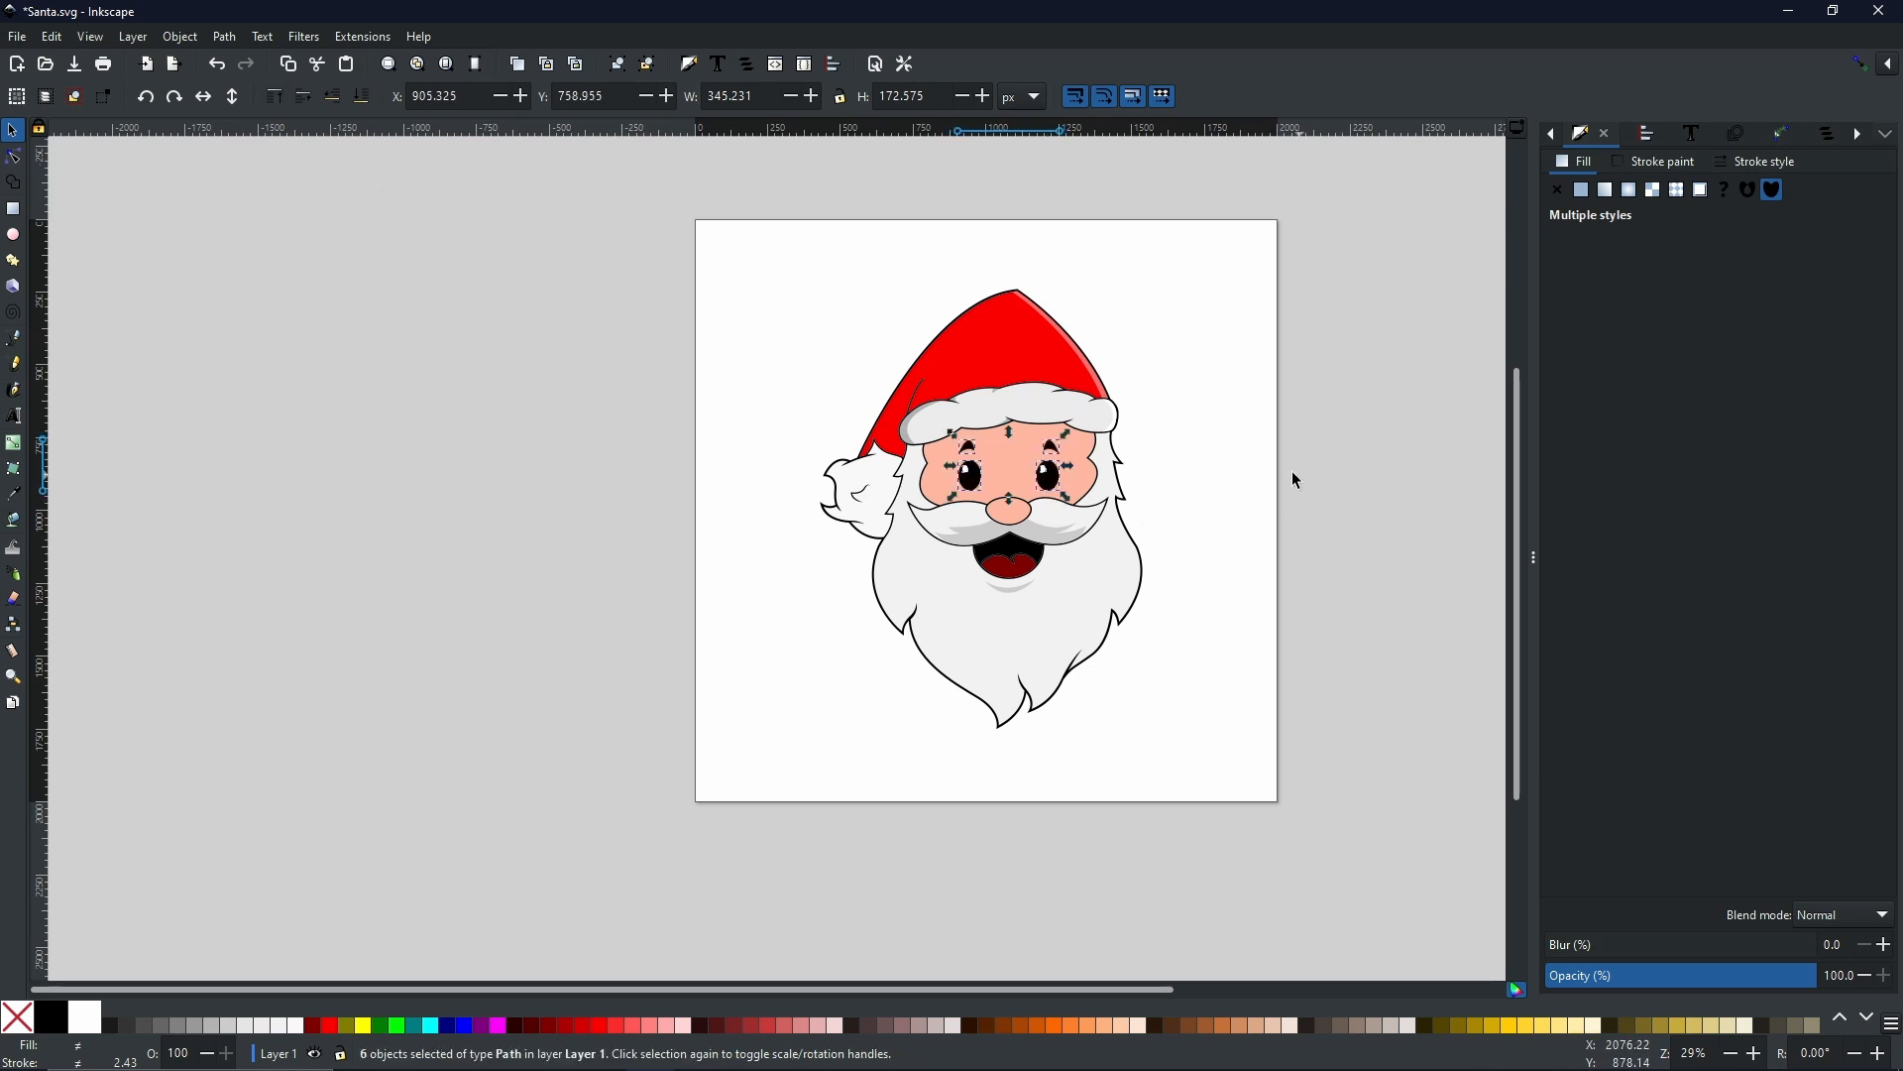
scroll(1148, 512, up, 3)
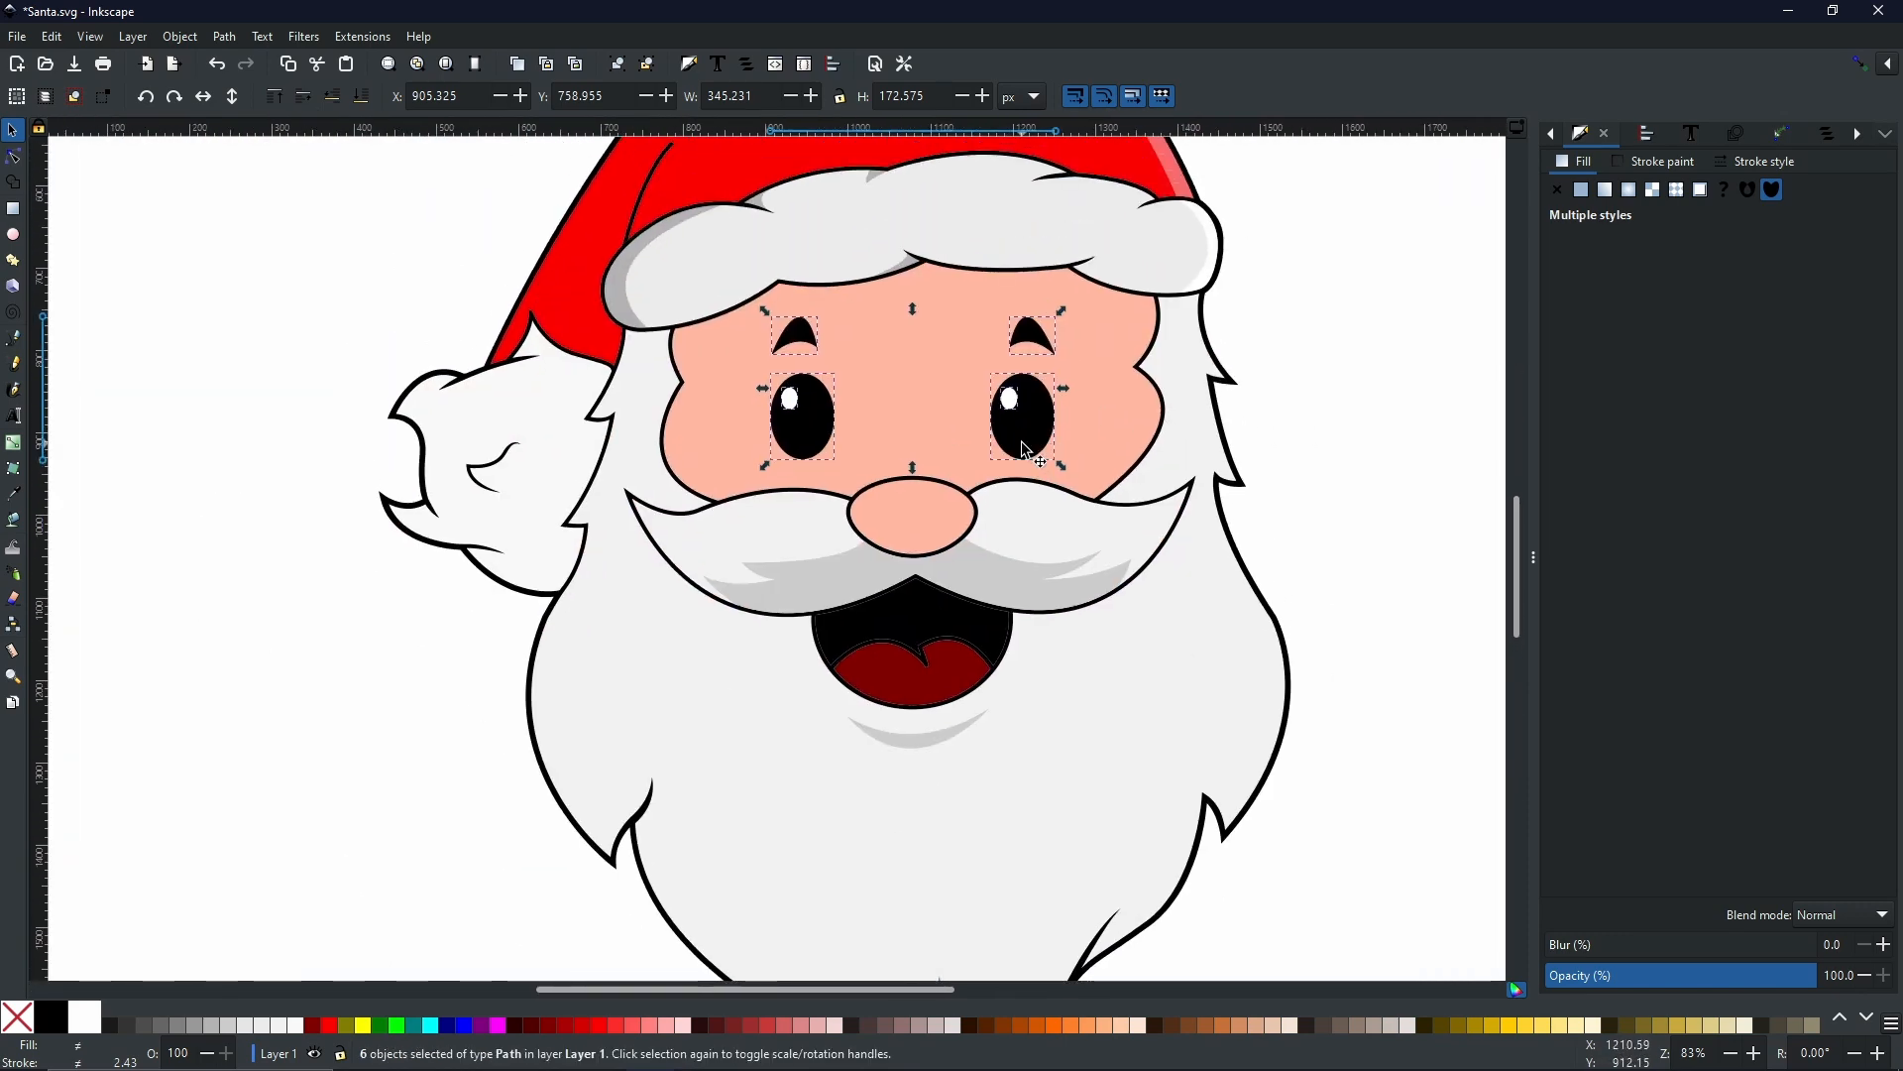
click(1421, 392)
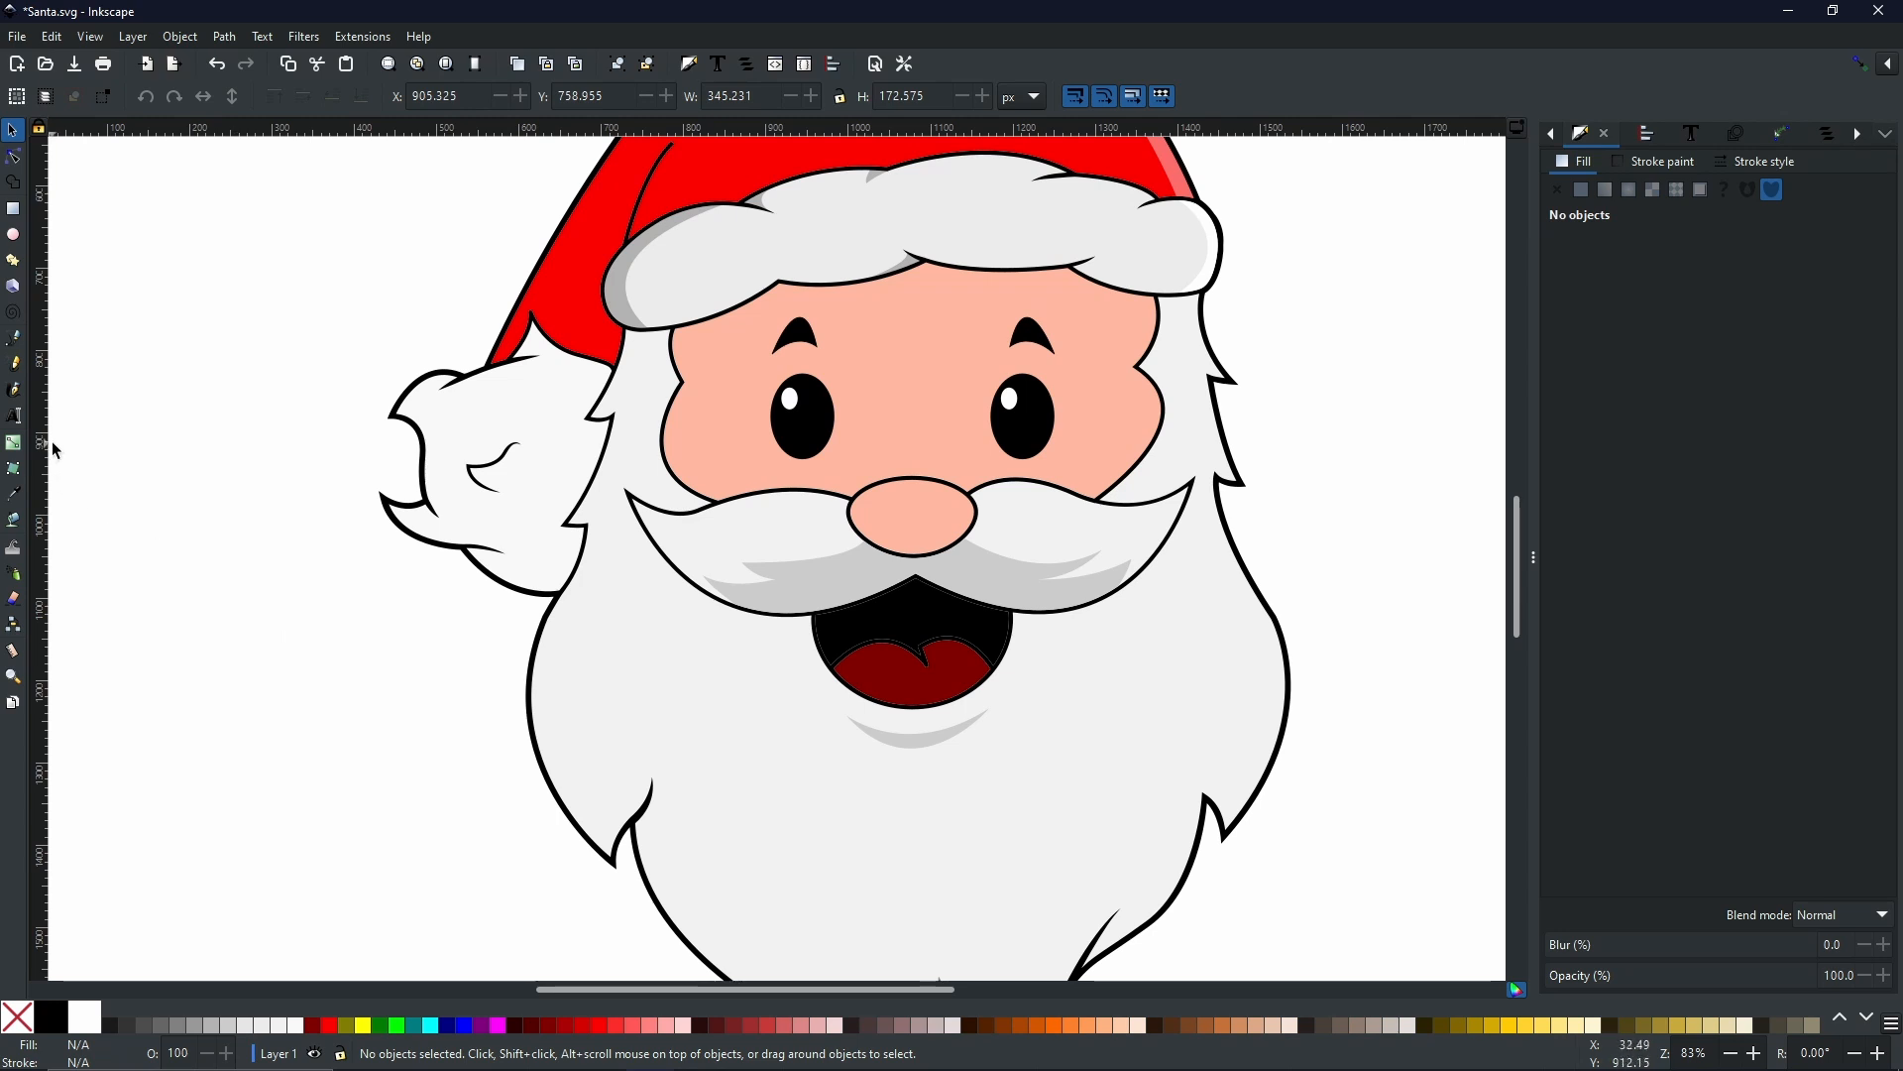
- Draw an ellipse about 52 px wide and 29 px high on the upper part of the nose and fill it with red
click(14, 235)
drag(889, 493, 931, 517)
click(328, 1024)
key(Escape)
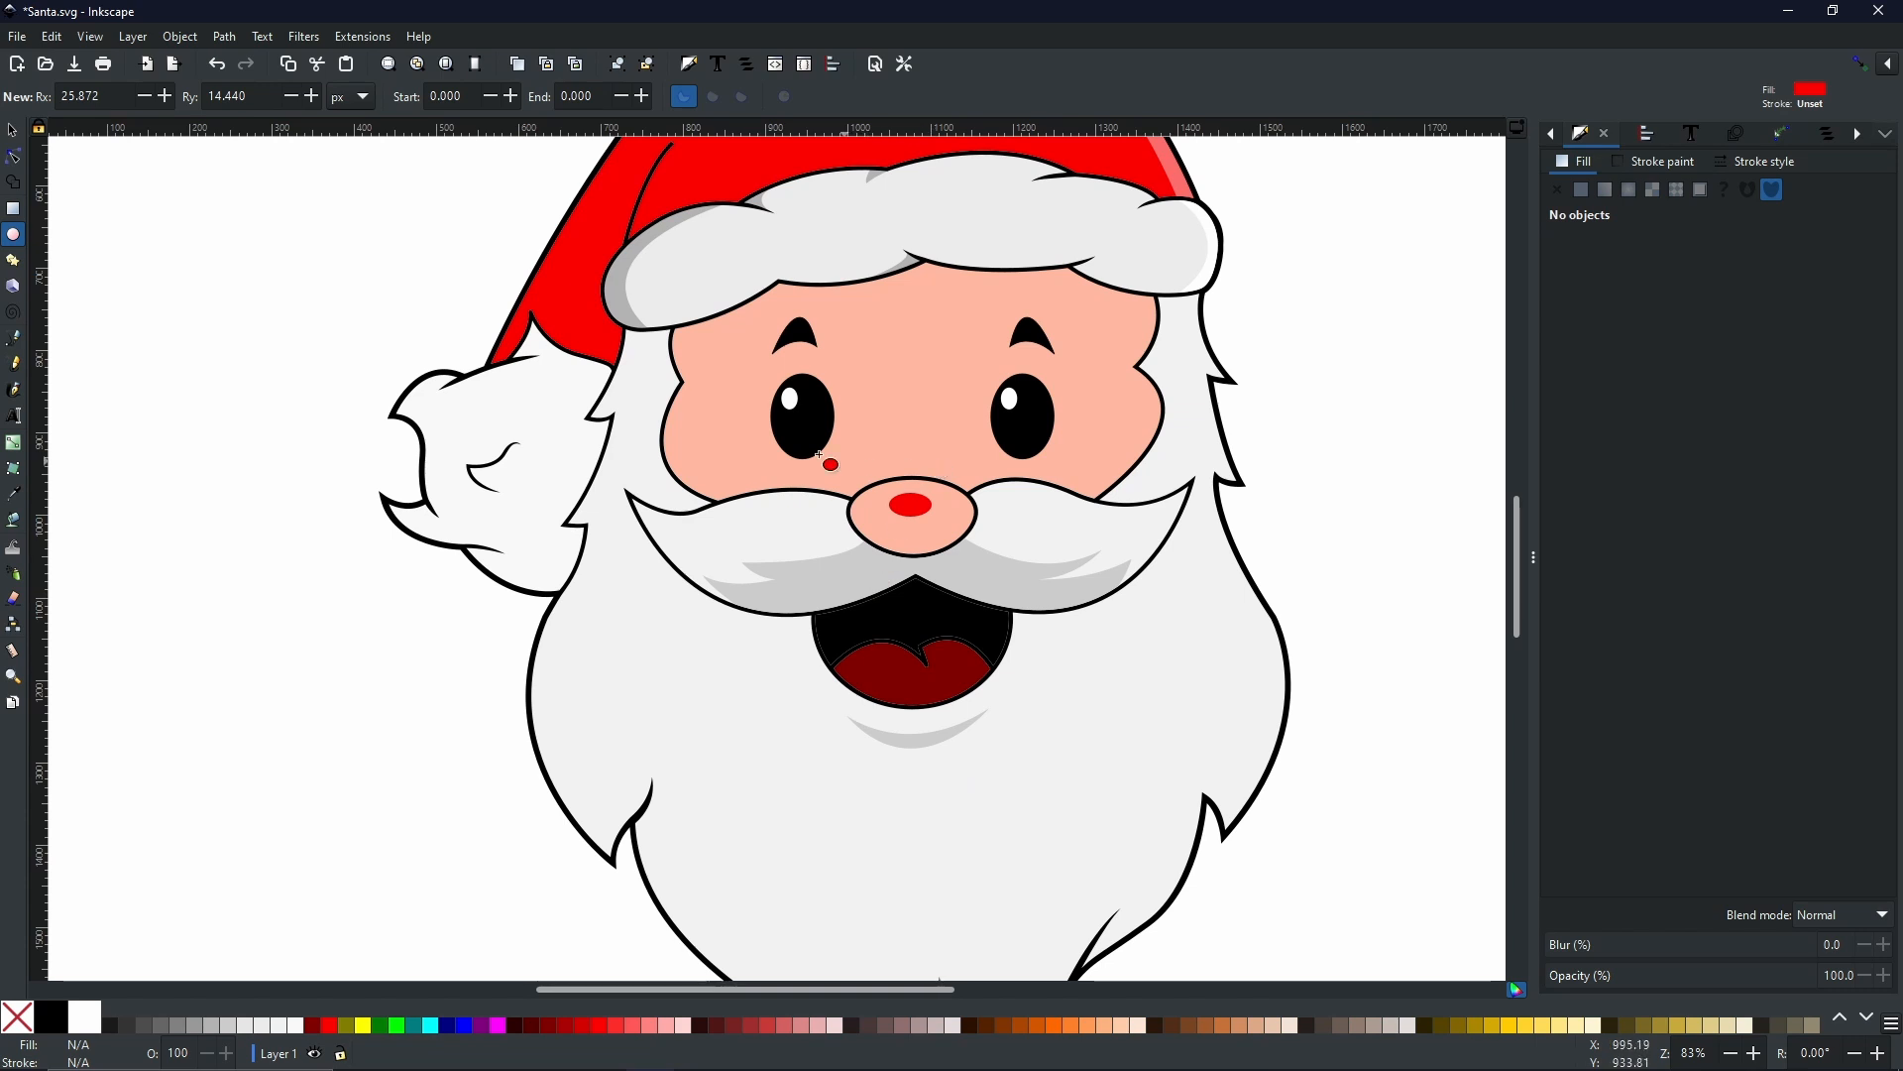
- Soften the red nose ellipse into a blush with about 72.5% blur and 31.9% opacity
click(12, 132)
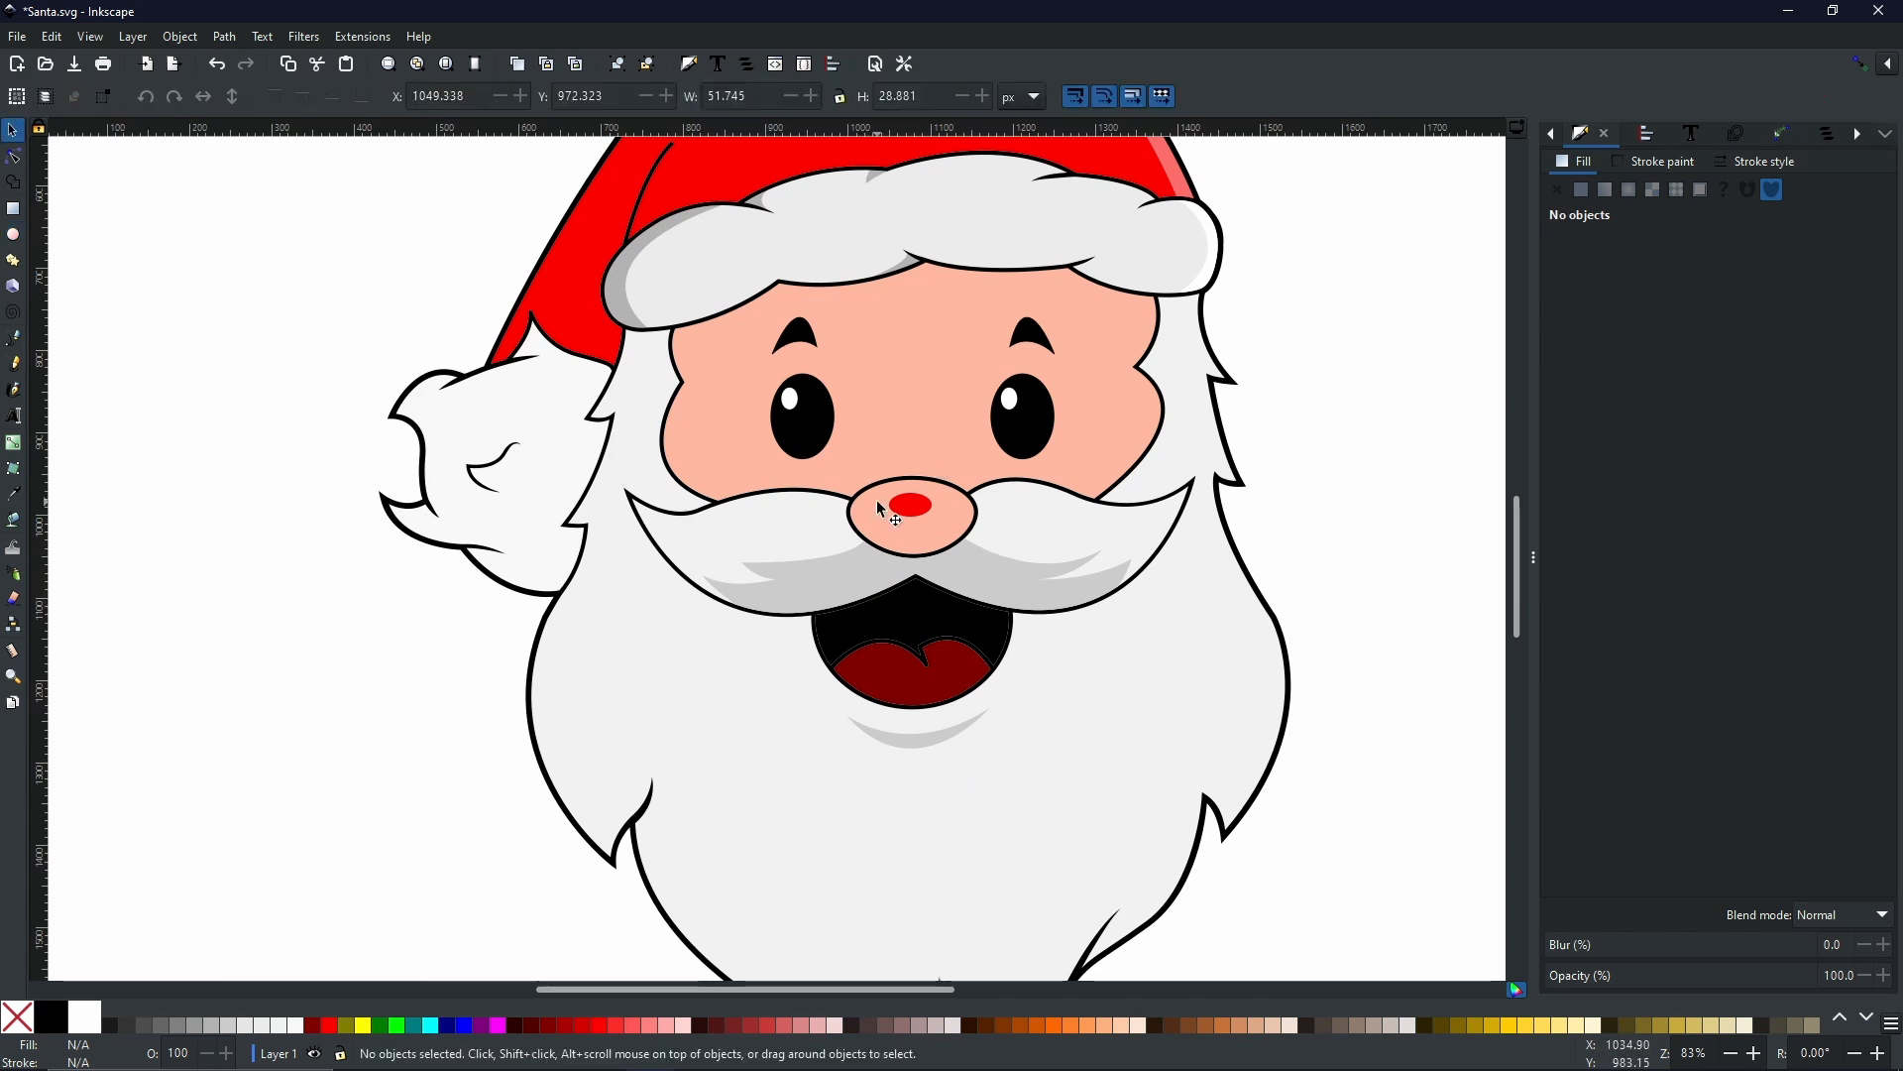
click(917, 510)
drag(1770, 974, 1642, 974)
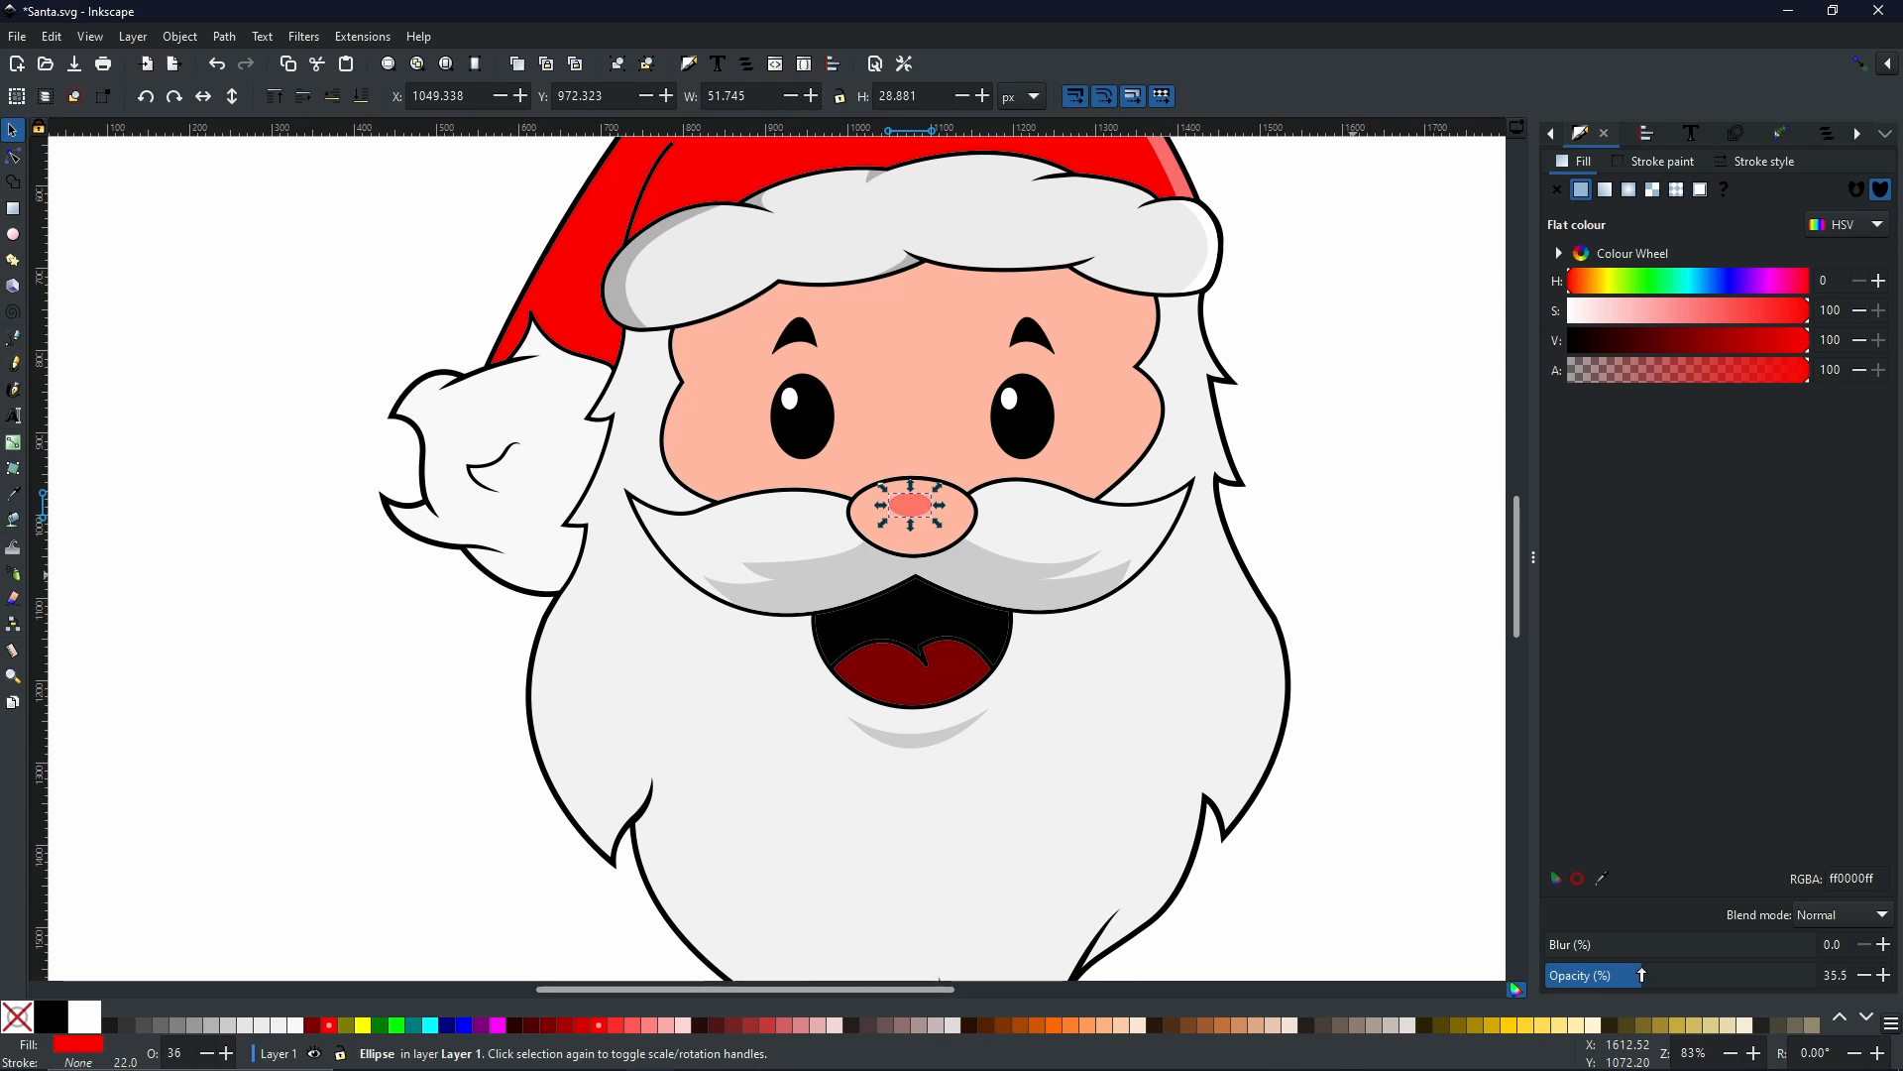
drag(1642, 974, 1817, 974)
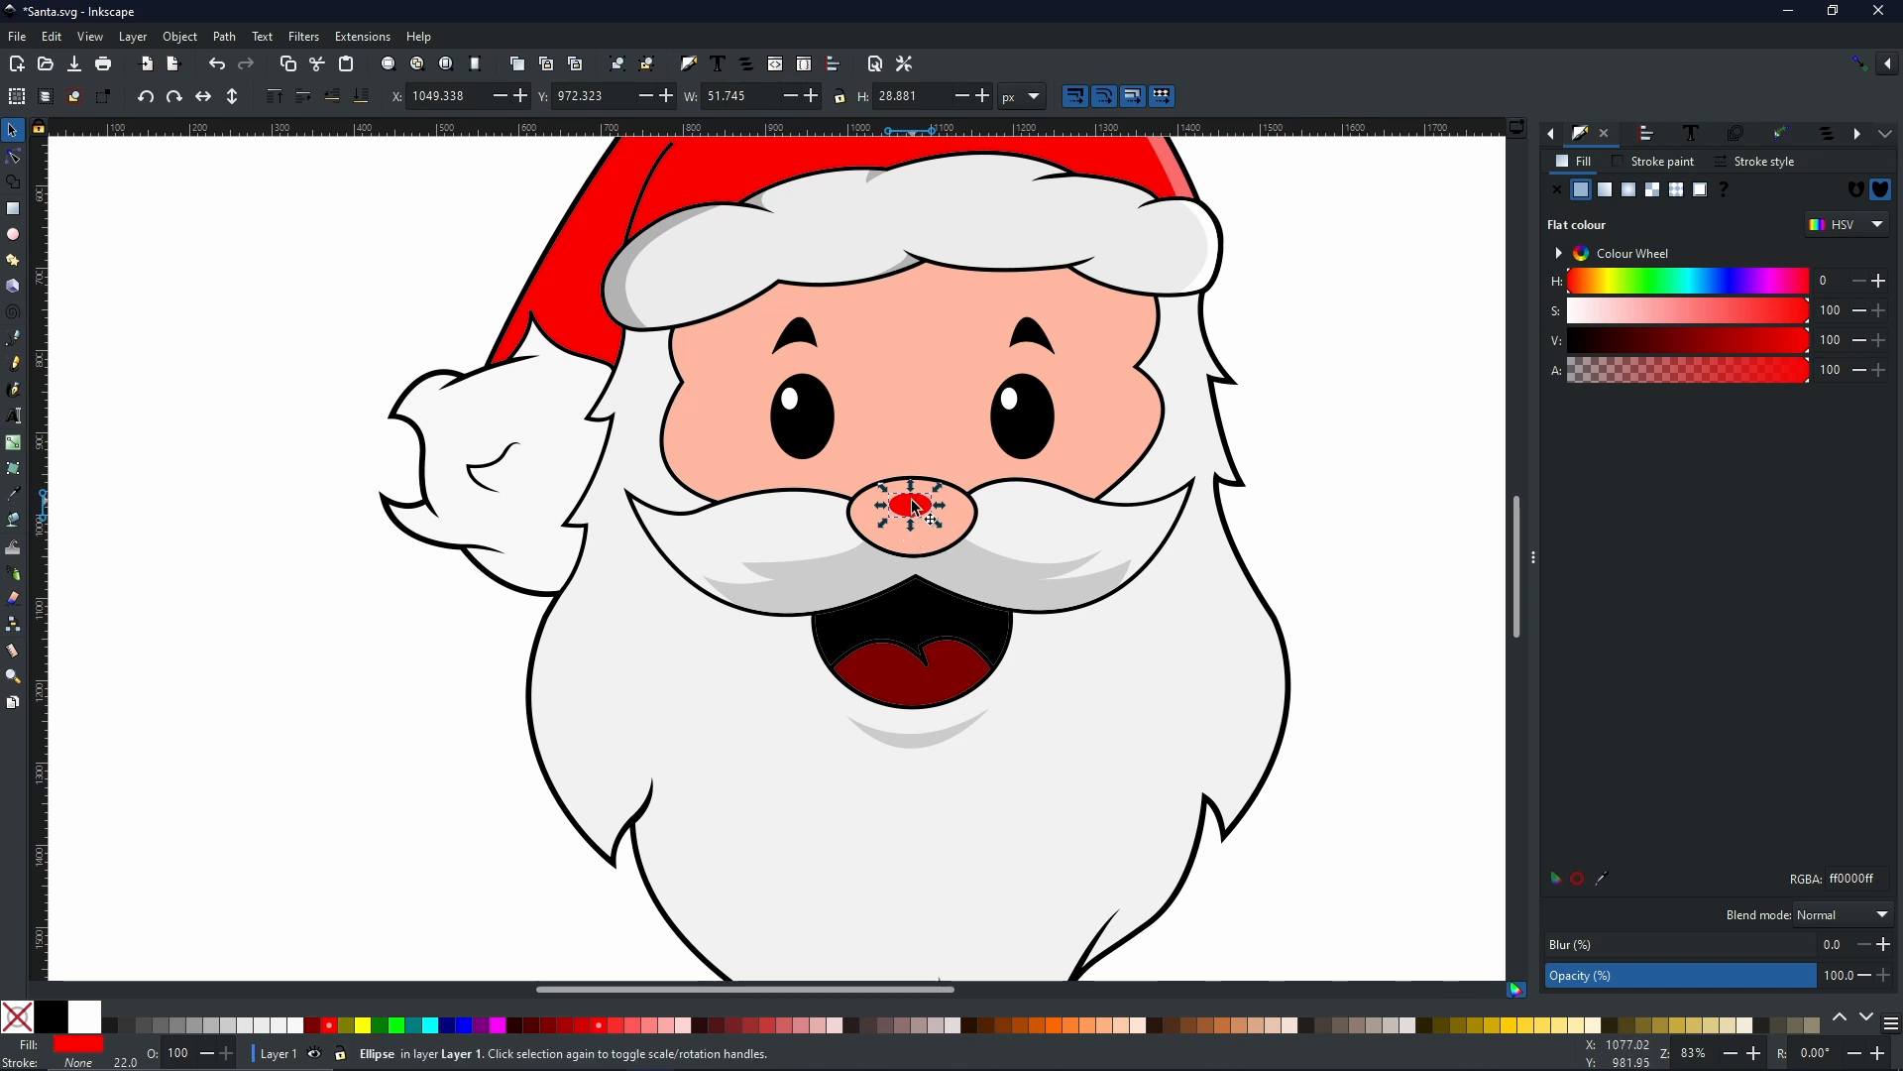
drag(1558, 947, 1631, 975)
click(1742, 947)
drag(1742, 949, 1744, 948)
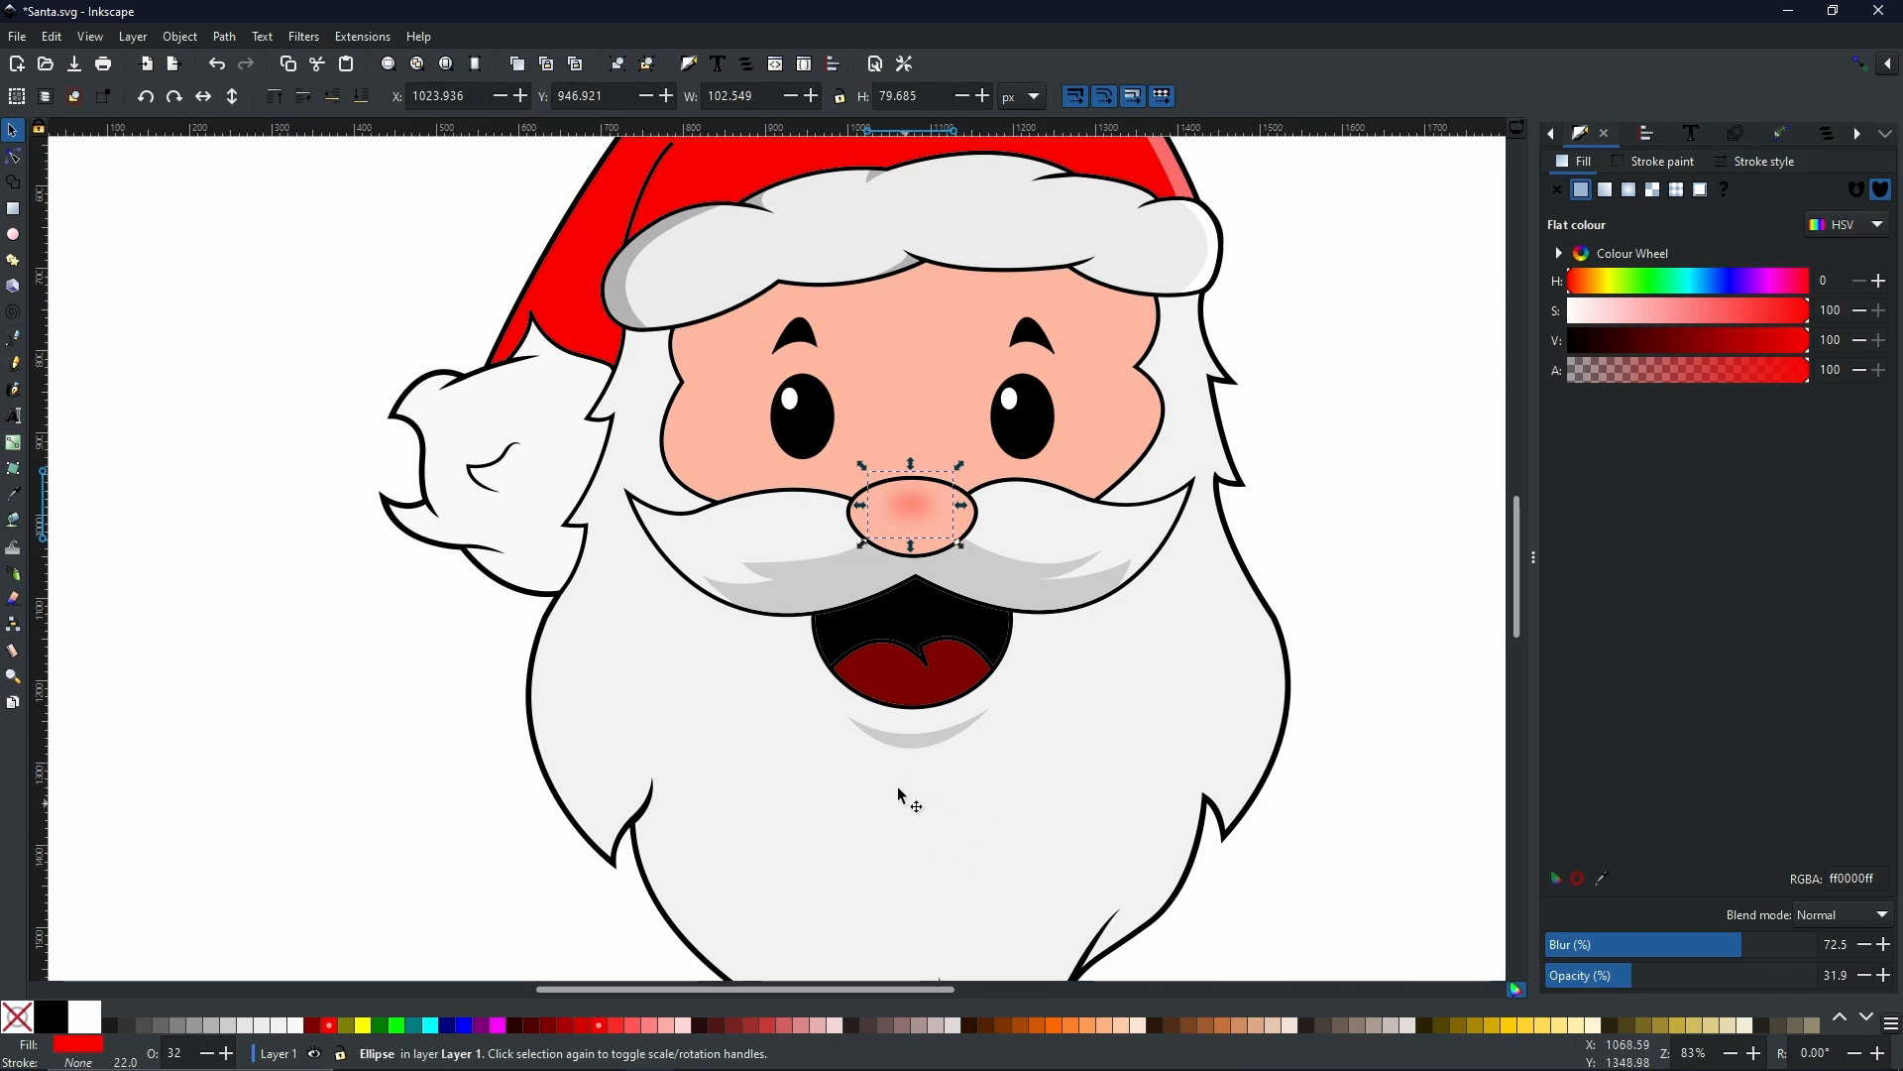
- Duplicate the nose blush and place the copy on the left cheek, beside the eye
right_click(915, 511)
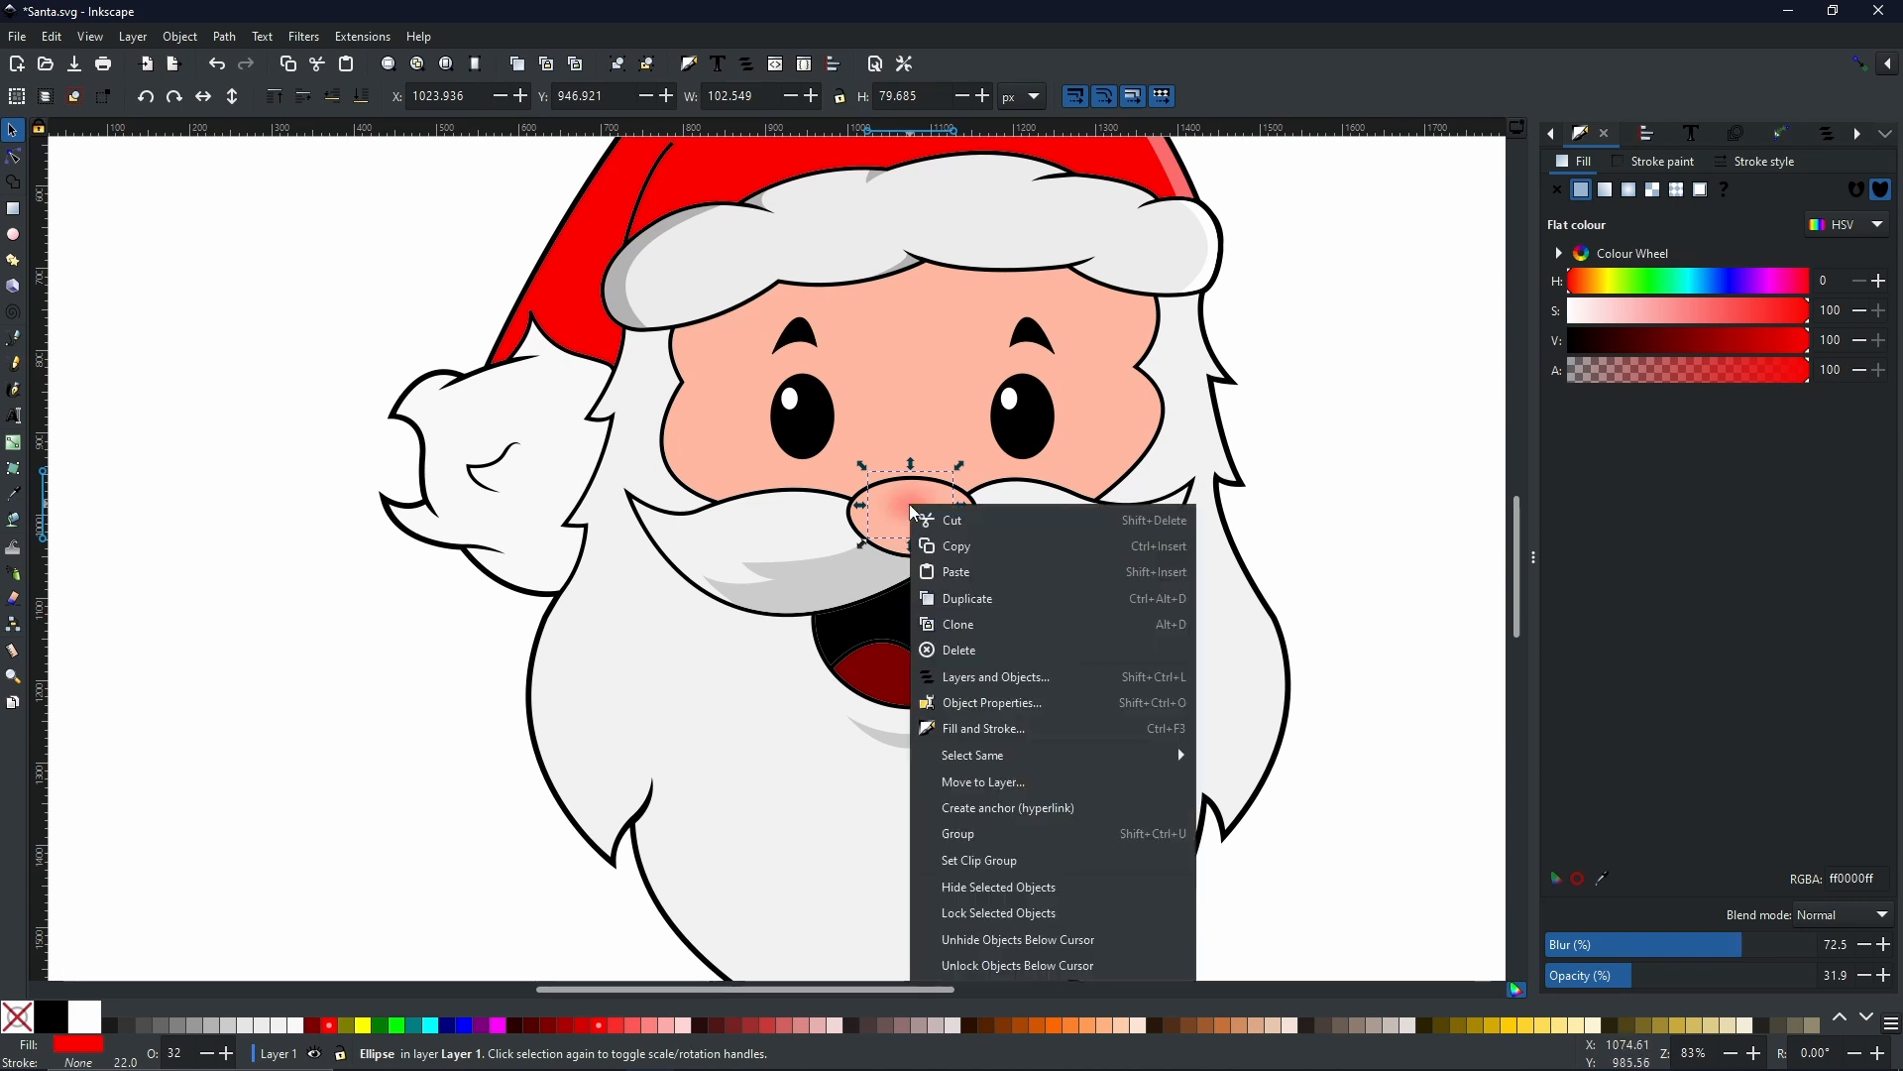
click(996, 601)
drag(909, 513, 721, 452)
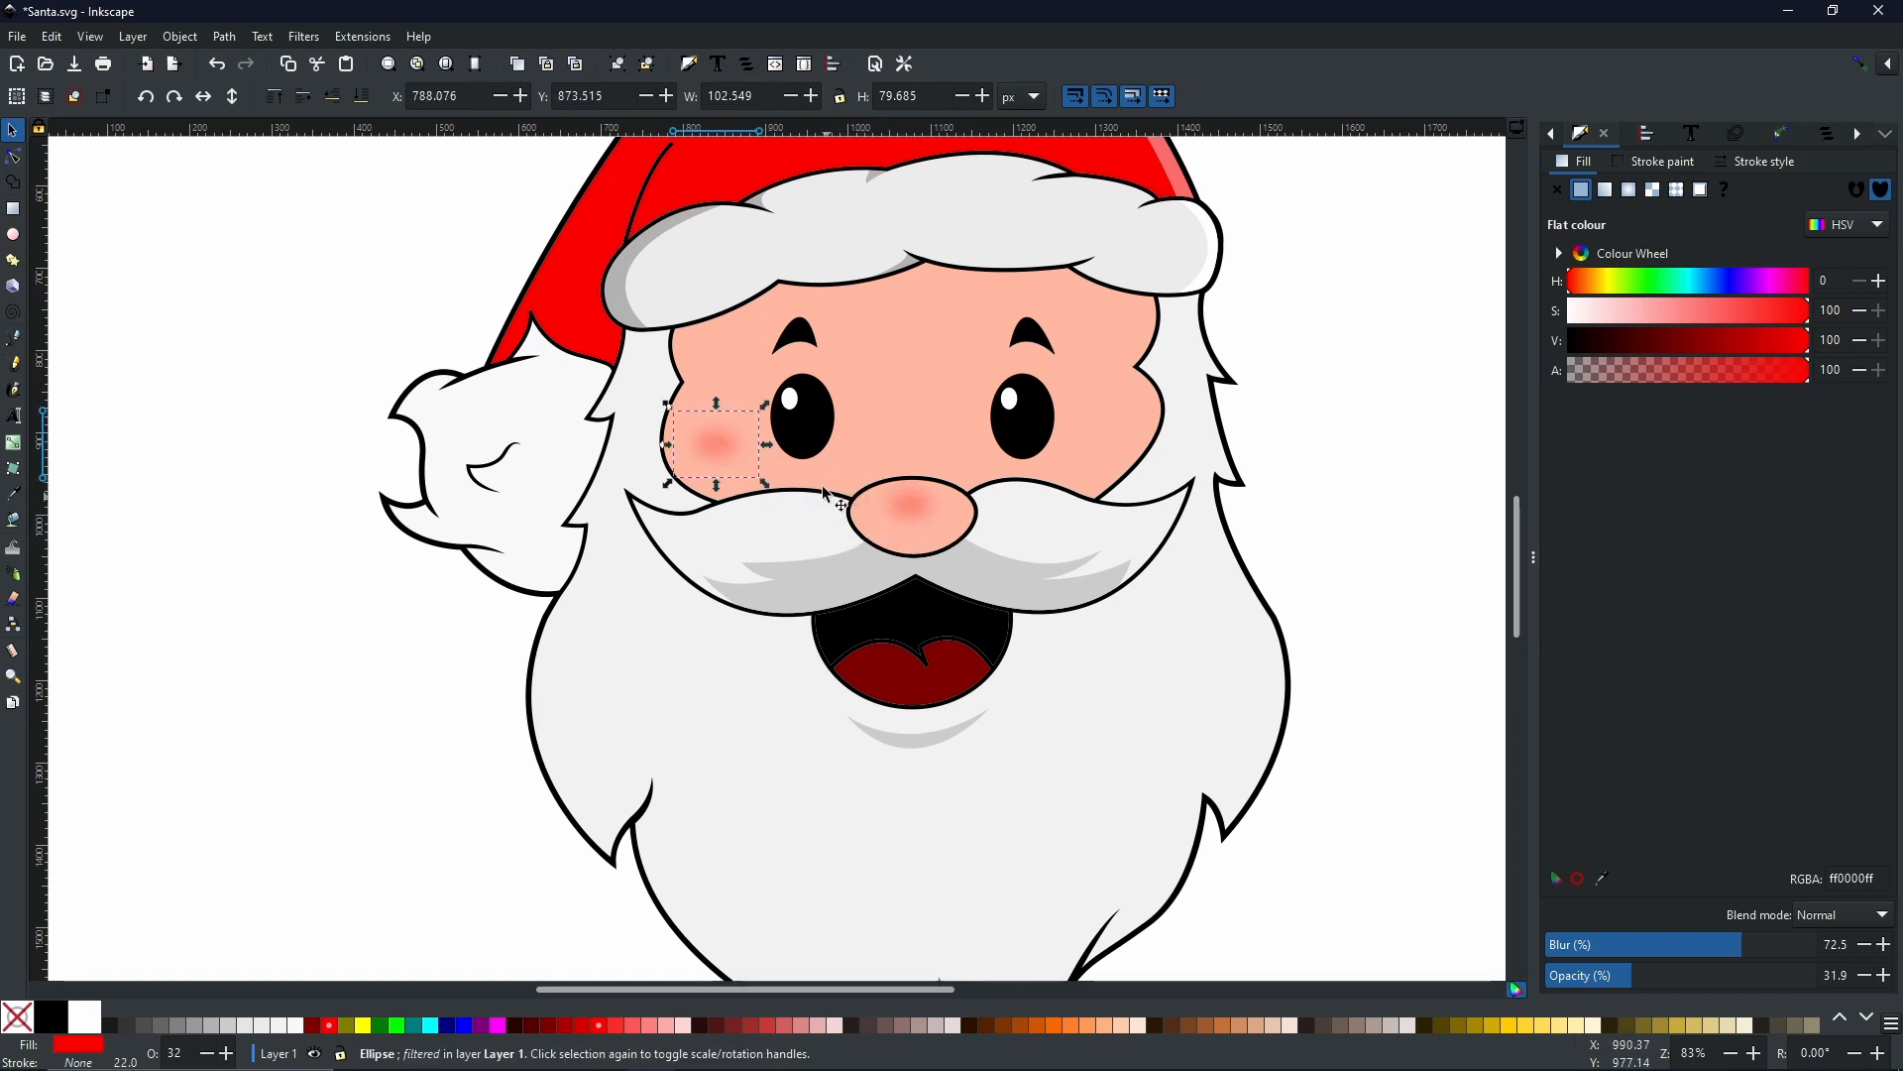
- Duplicate the left cheek's blush and place the copy on the right cheek, at about the same height
right_click(717, 441)
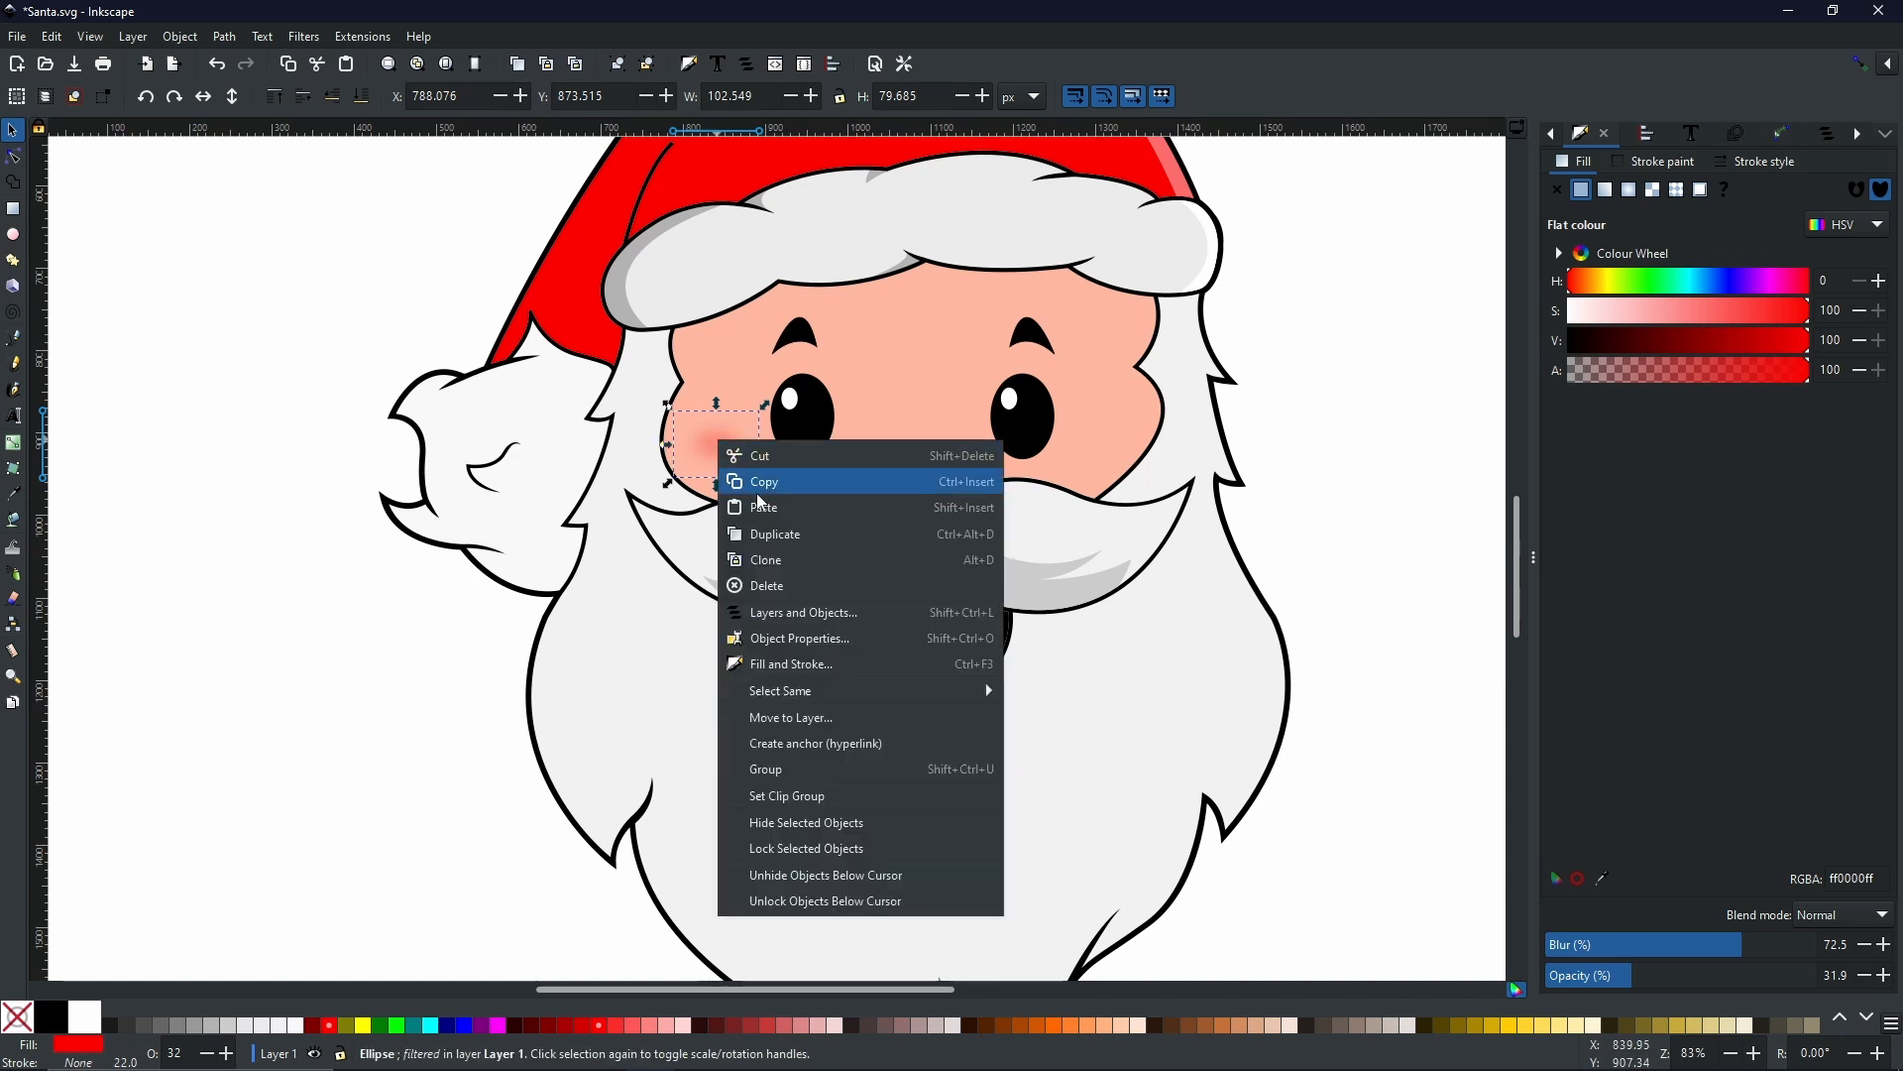
click(760, 533)
drag(783, 451, 1124, 452)
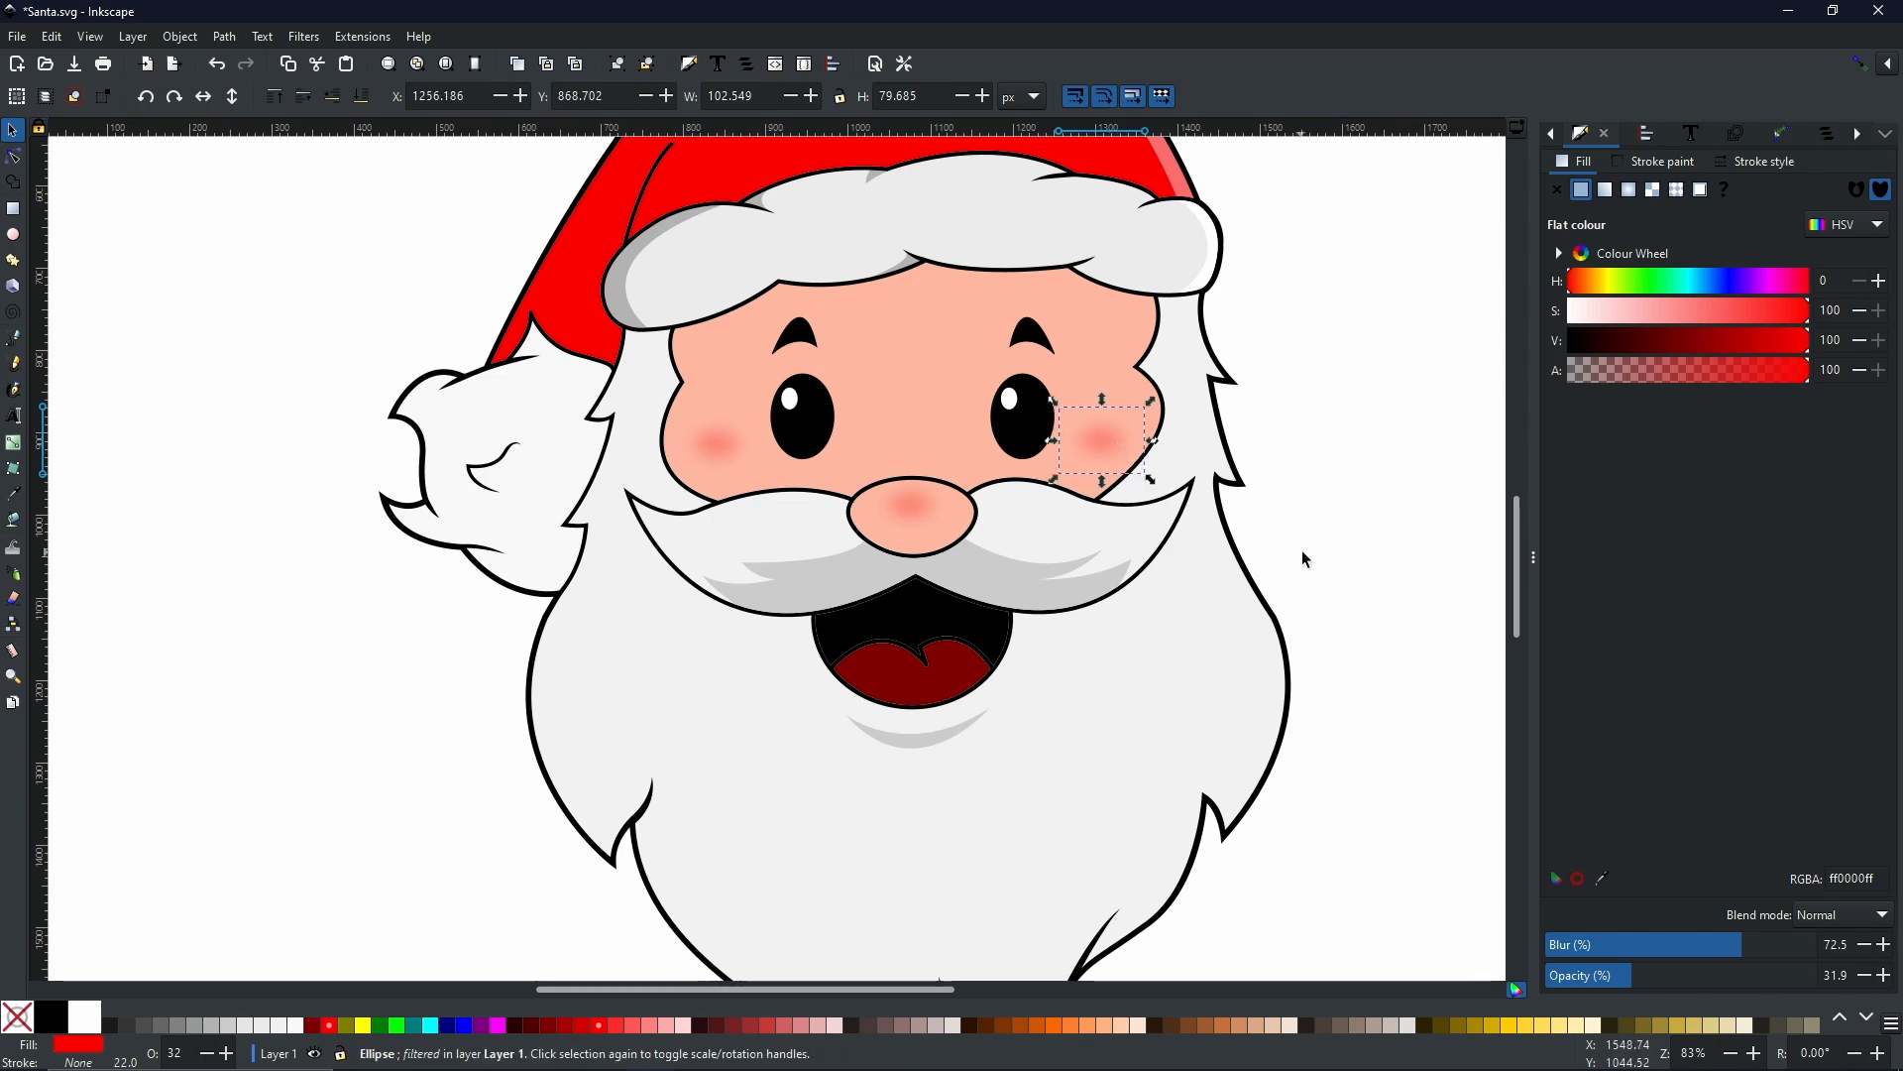
click(1387, 555)
ctrl+scroll(1338, 495, down, 3)
ctrl+scroll(1334, 510, up, 1)
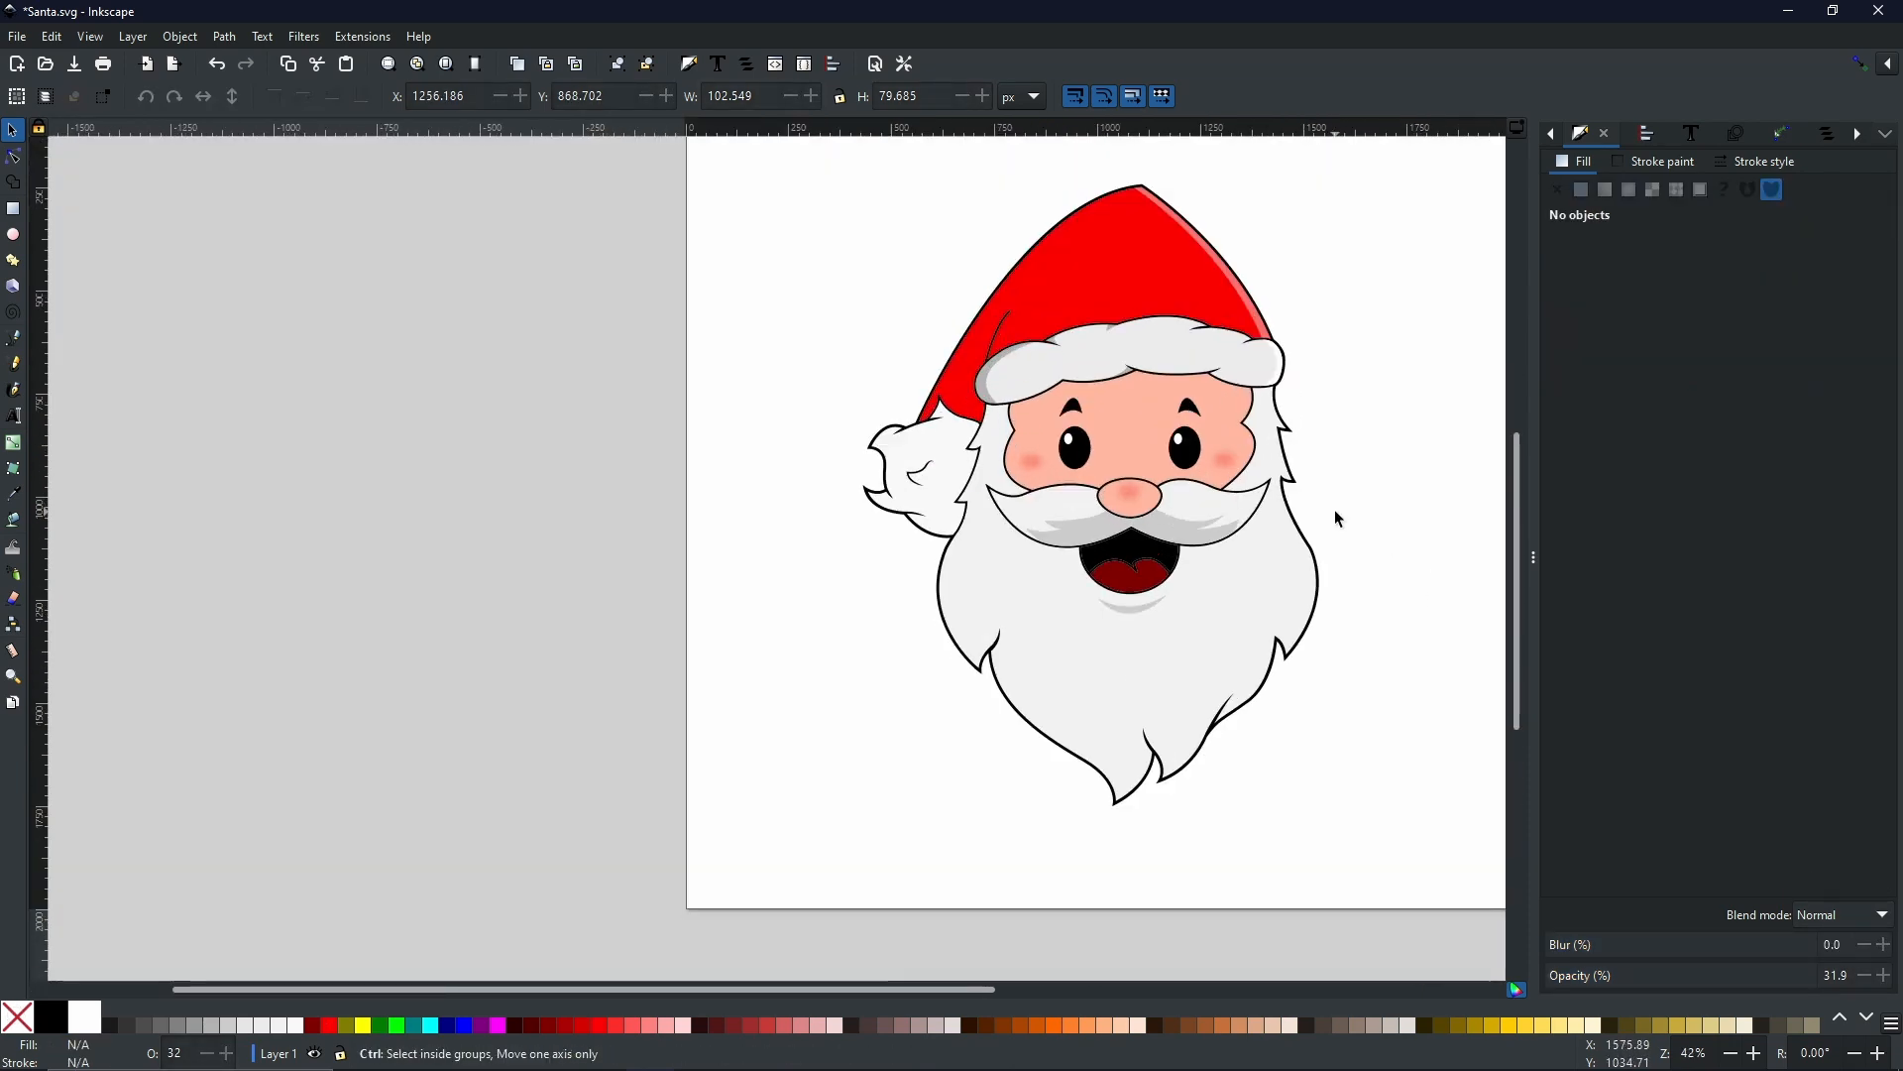
drag(1343, 627, 1096, 628)
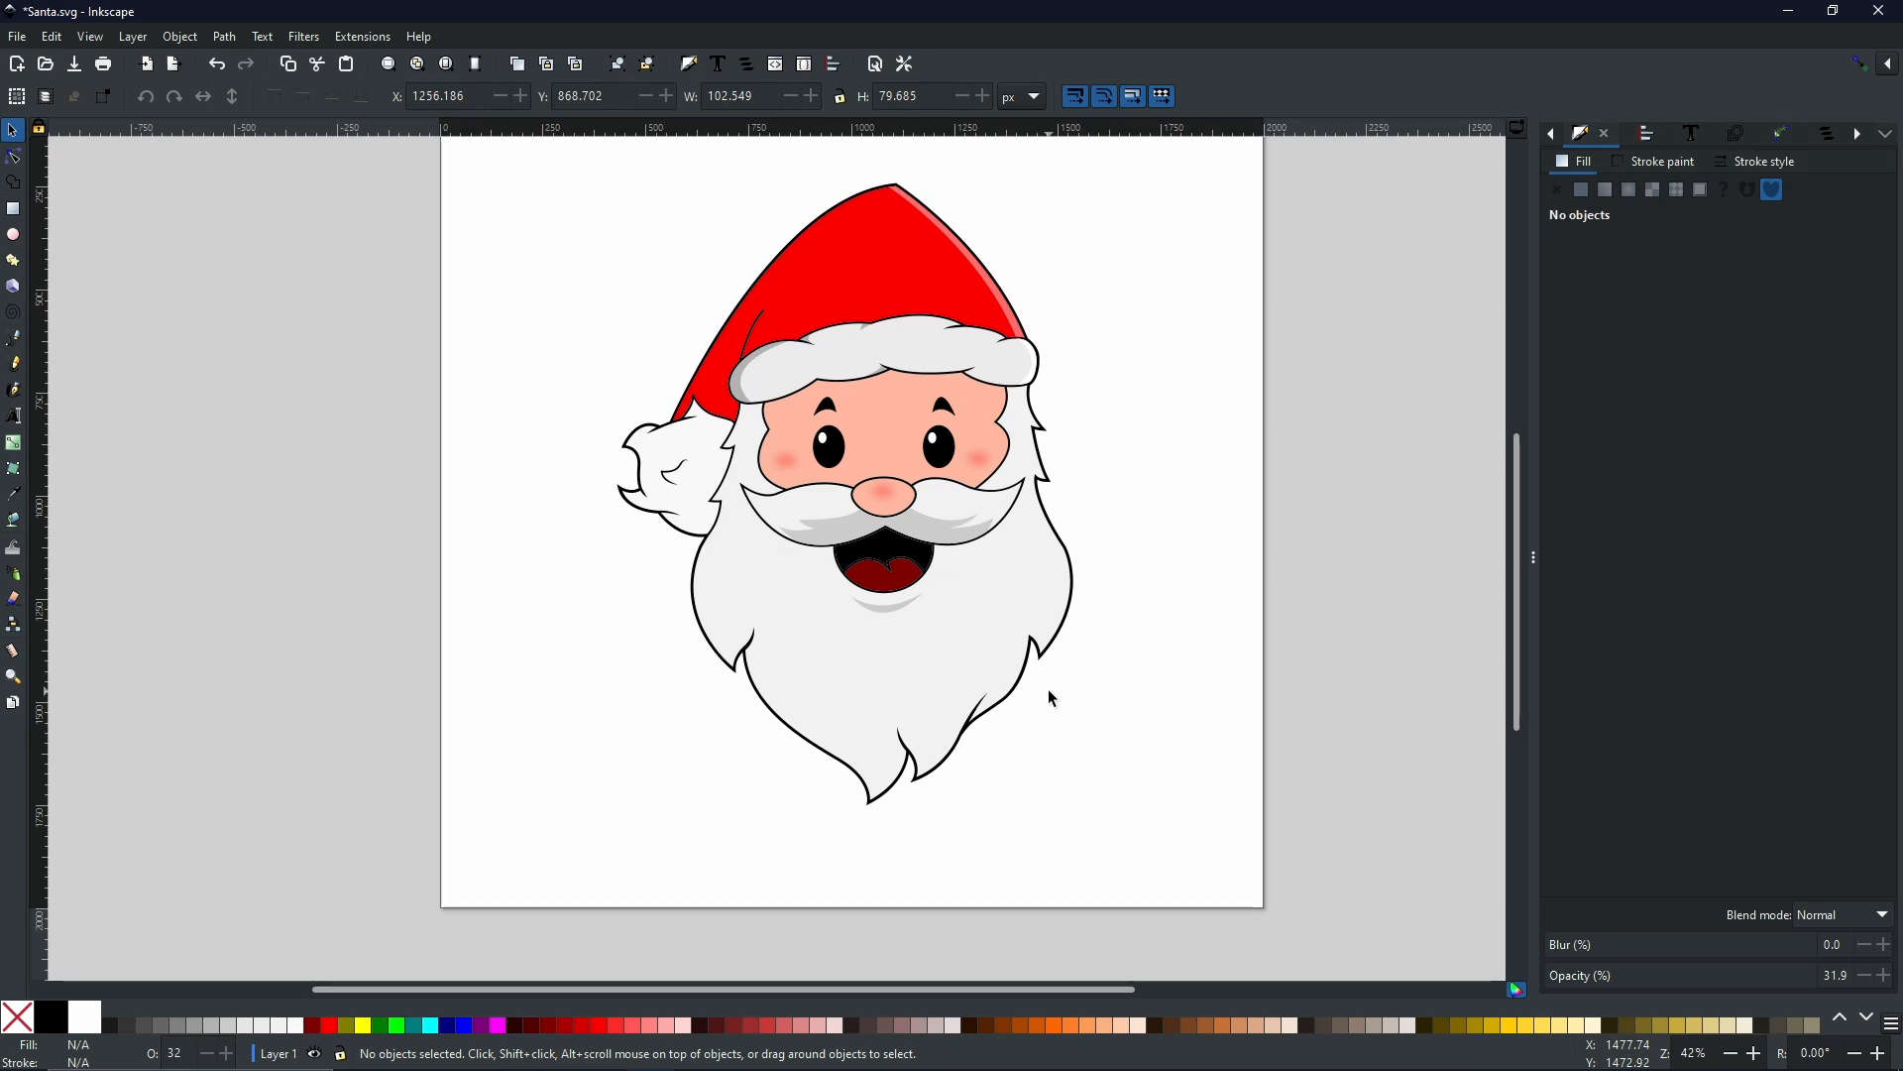
- Draw a closed shadow outline beside the fold line on the left part of the red hat
scroll(748, 302, up, 5)
click(831, 362)
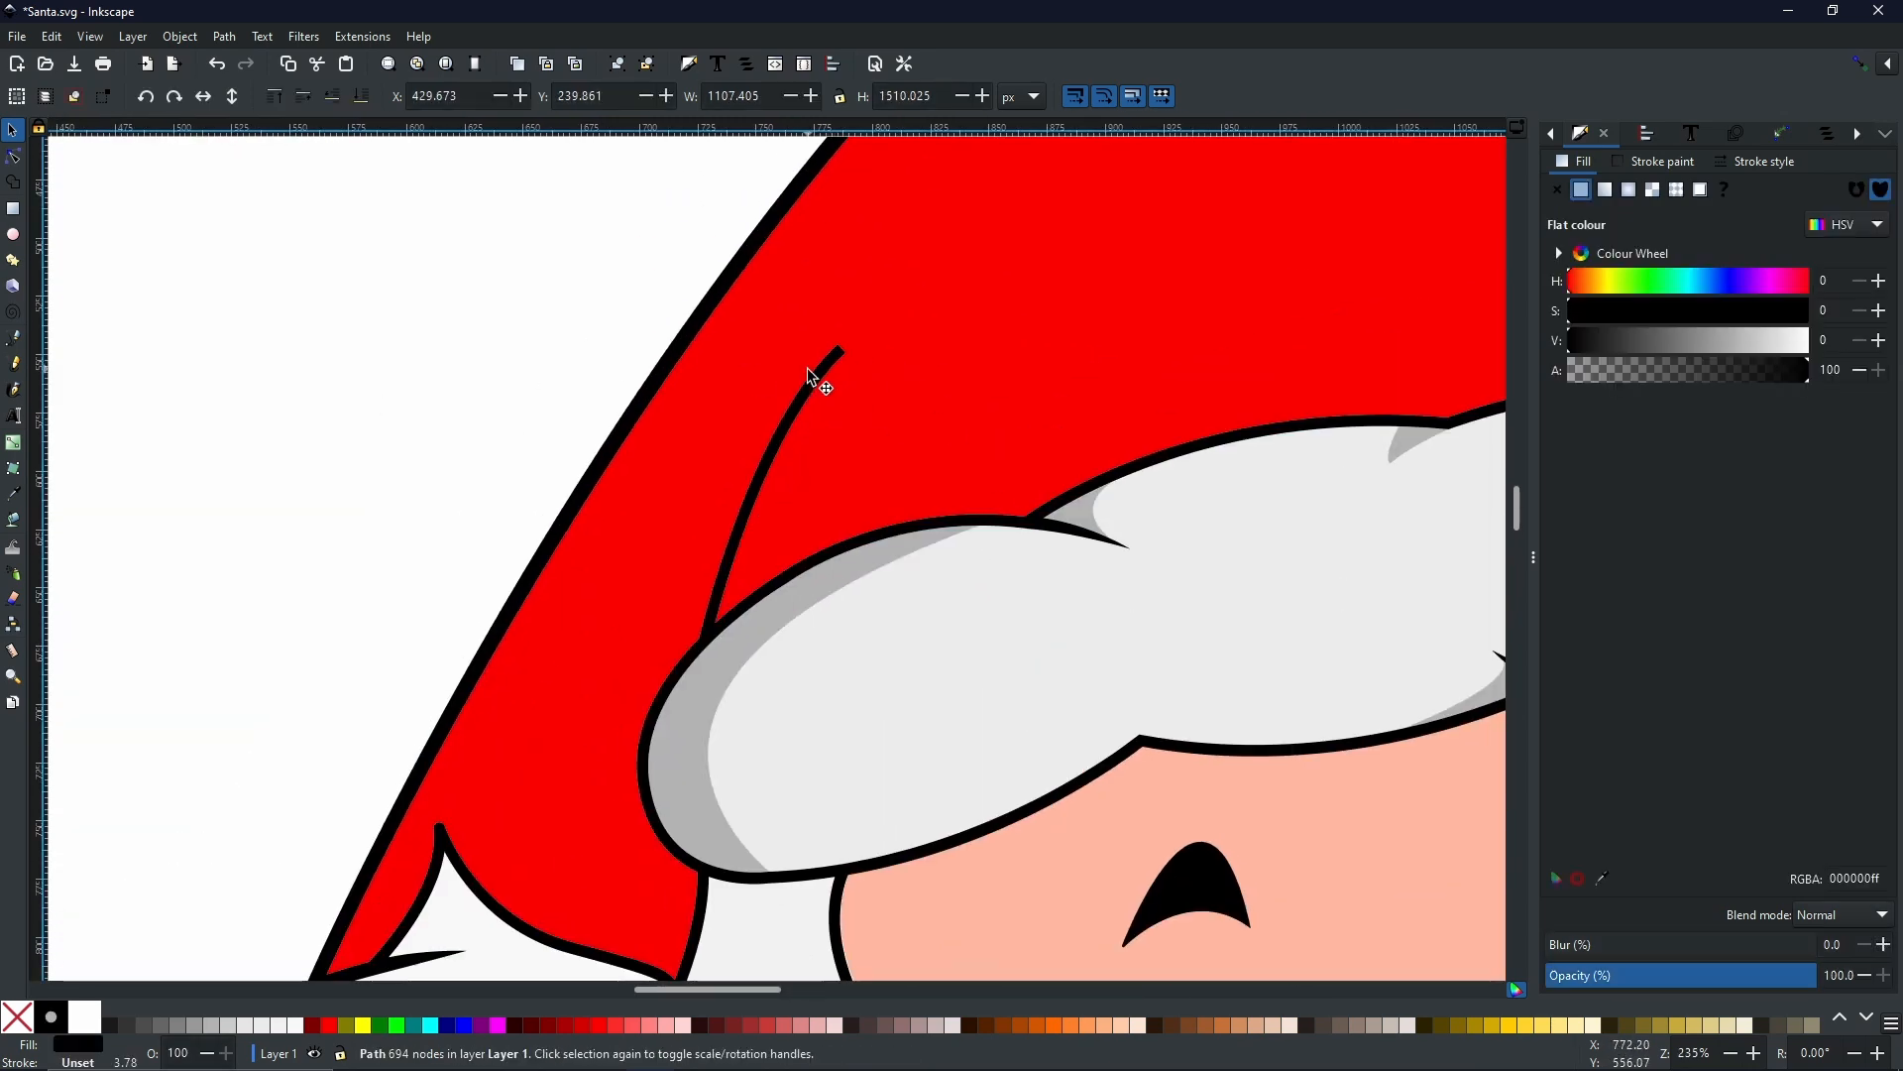
click(13, 338)
click(827, 364)
drag(839, 546, 907, 562)
key(BackSpace)
key(BackSpace)
click(703, 635)
drag(828, 362, 890, 309)
mouse_move(670, 712)
mouse_down()
mouse_move(893, 405)
mouse_move(681, 688)
mouse_up()
- Draw a larger closed shadow outline along the hat's left side, reaching down past the pom-pom and the brim
click(691, 637)
drag(647, 442, 725, 284)
drag(803, 255, 492, 755)
drag(825, 327, 966, 218)
click(427, 306)
drag(204, 893, 765, 32)
click(505, 263)
click(549, 595)
click(769, 714)
click(985, 662)
click(971, 448)
click(940, 277)
- Combine the two hat shadow outlines and intersect them with a duplicate of the red hat shape
drag(940, 278, 588, 683)
key(s)
shift+click(699, 630)
key(ctrl+k)
drag(742, 637, 845, 679)
click(944, 379)
right_click(935, 381)
click(982, 551)
shift+click(738, 702)
key(ctrl+asterisk)
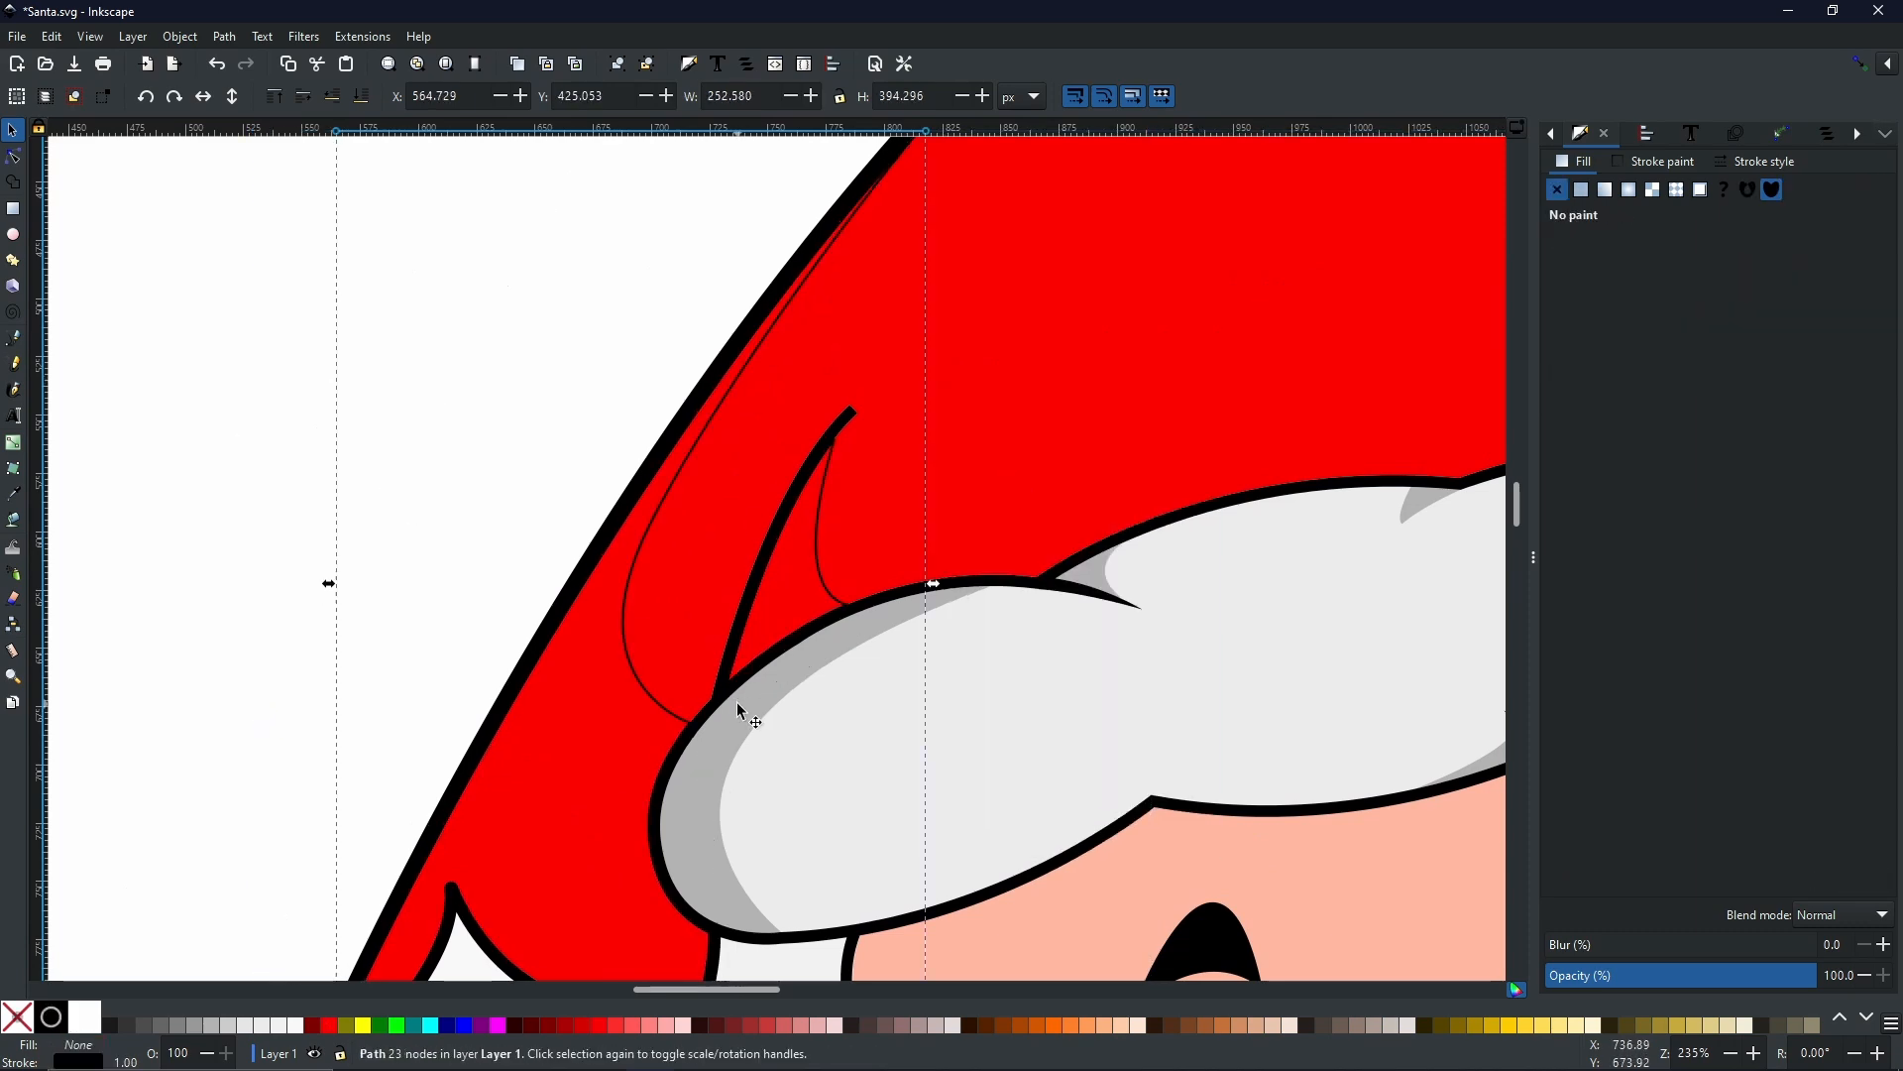
- Fill the trimmed hat shadow with dark red 800000 and remove its outline
shift+click(16, 1017)
click(310, 1024)
scroll(804, 714, down, 2)
drag(1034, 903, 983, 548)
drag(792, 726, 751, 622)
drag(488, 727, 764, 759)
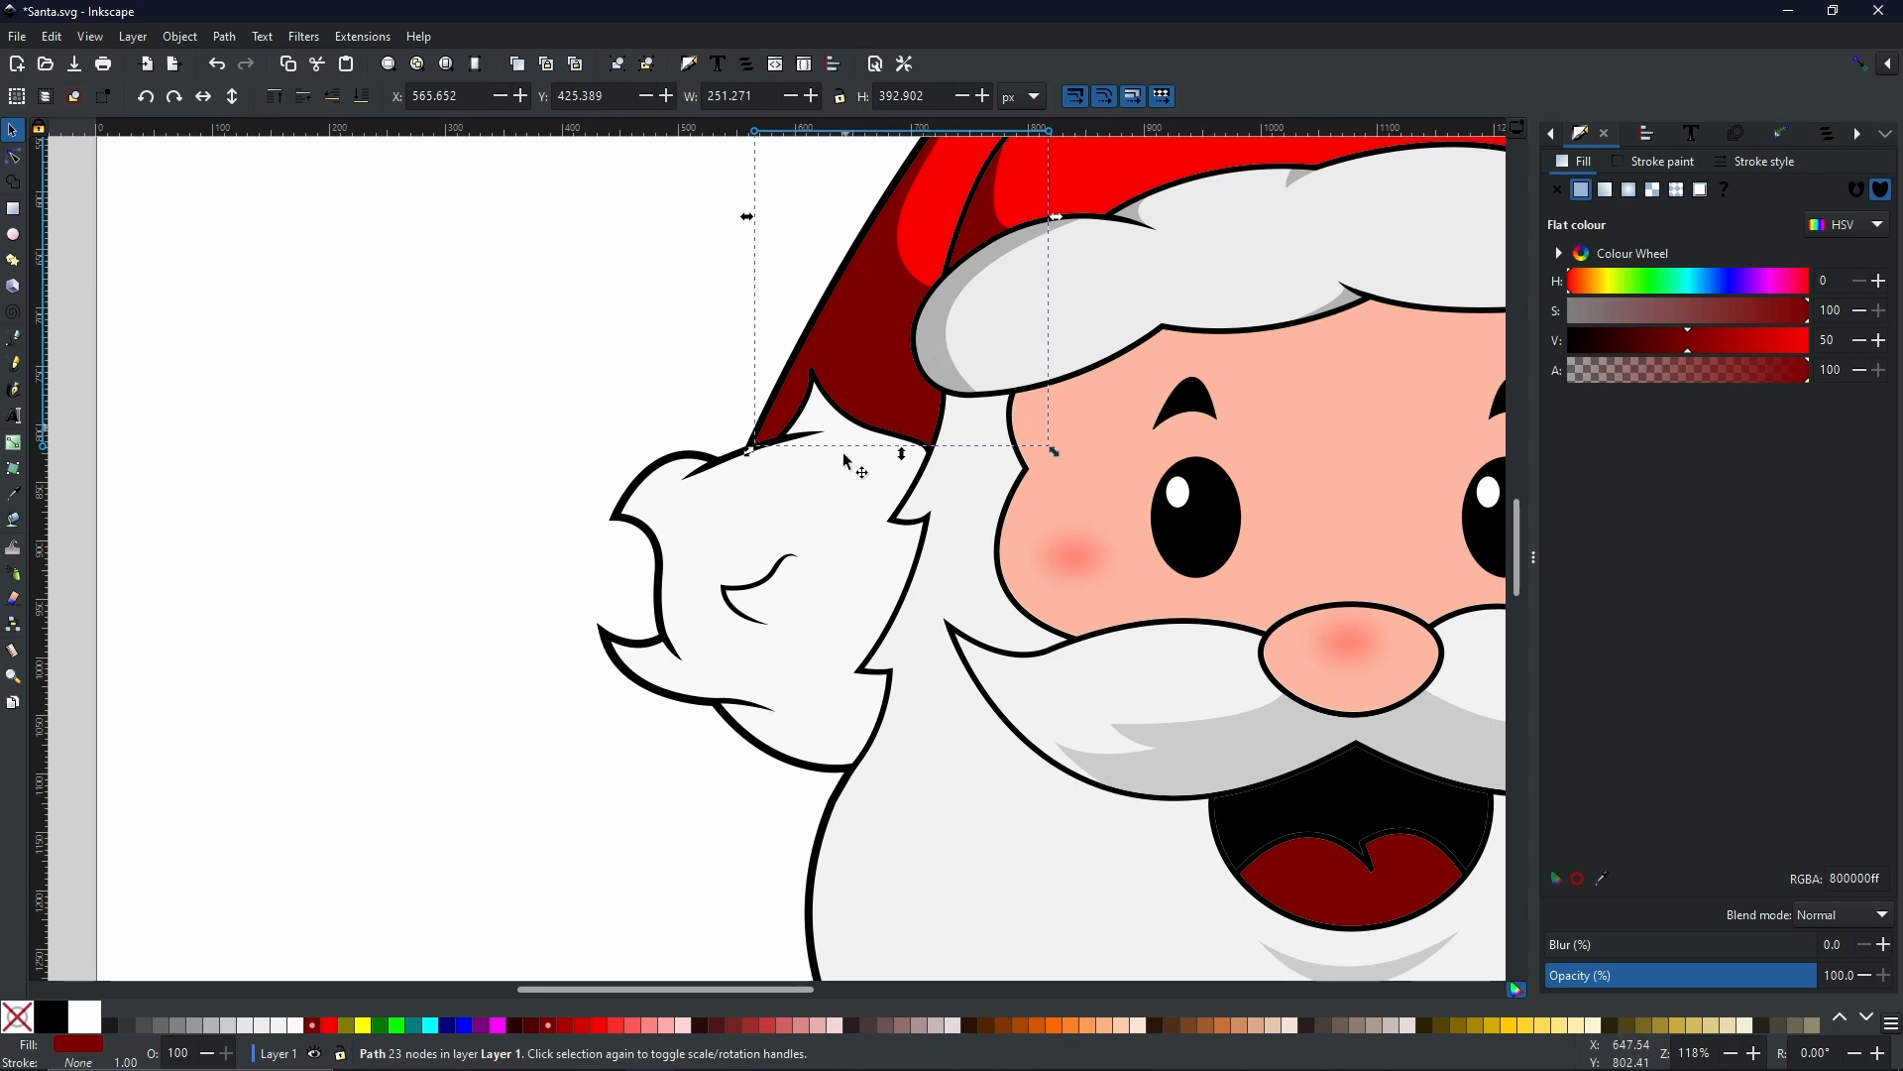
- Fill the pom-pom with the grey b3b3b3 sampled from the brim's shadow
click(848, 505)
key(d)
click(937, 347)
- Draw a closed highlight outline inside the small curl line in the middle of the pom-pom
key(b)
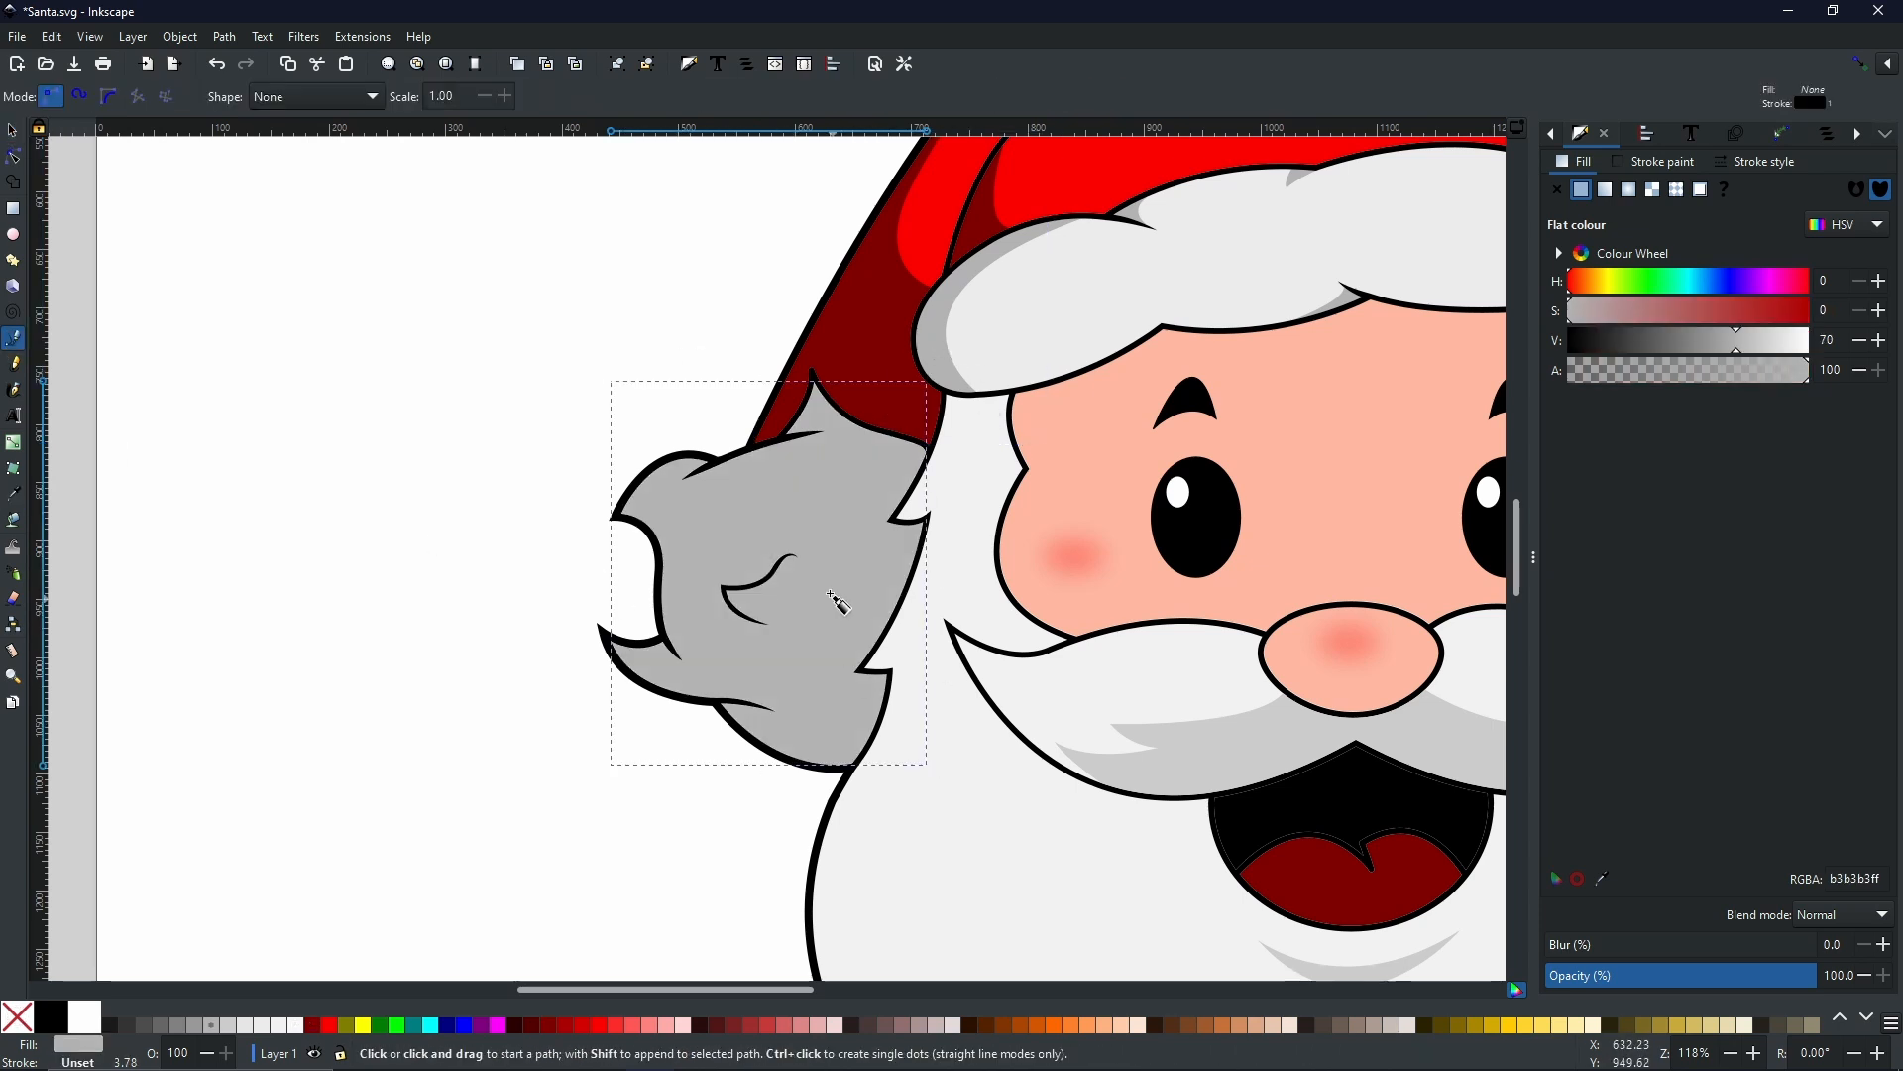
ctrl+scroll(735, 597, up, 3)
click(696, 578)
drag(814, 681, 925, 705)
key(Return)
click(815, 681)
drag(853, 570, 873, 489)
key(Return)
click(852, 570)
click(904, 486)
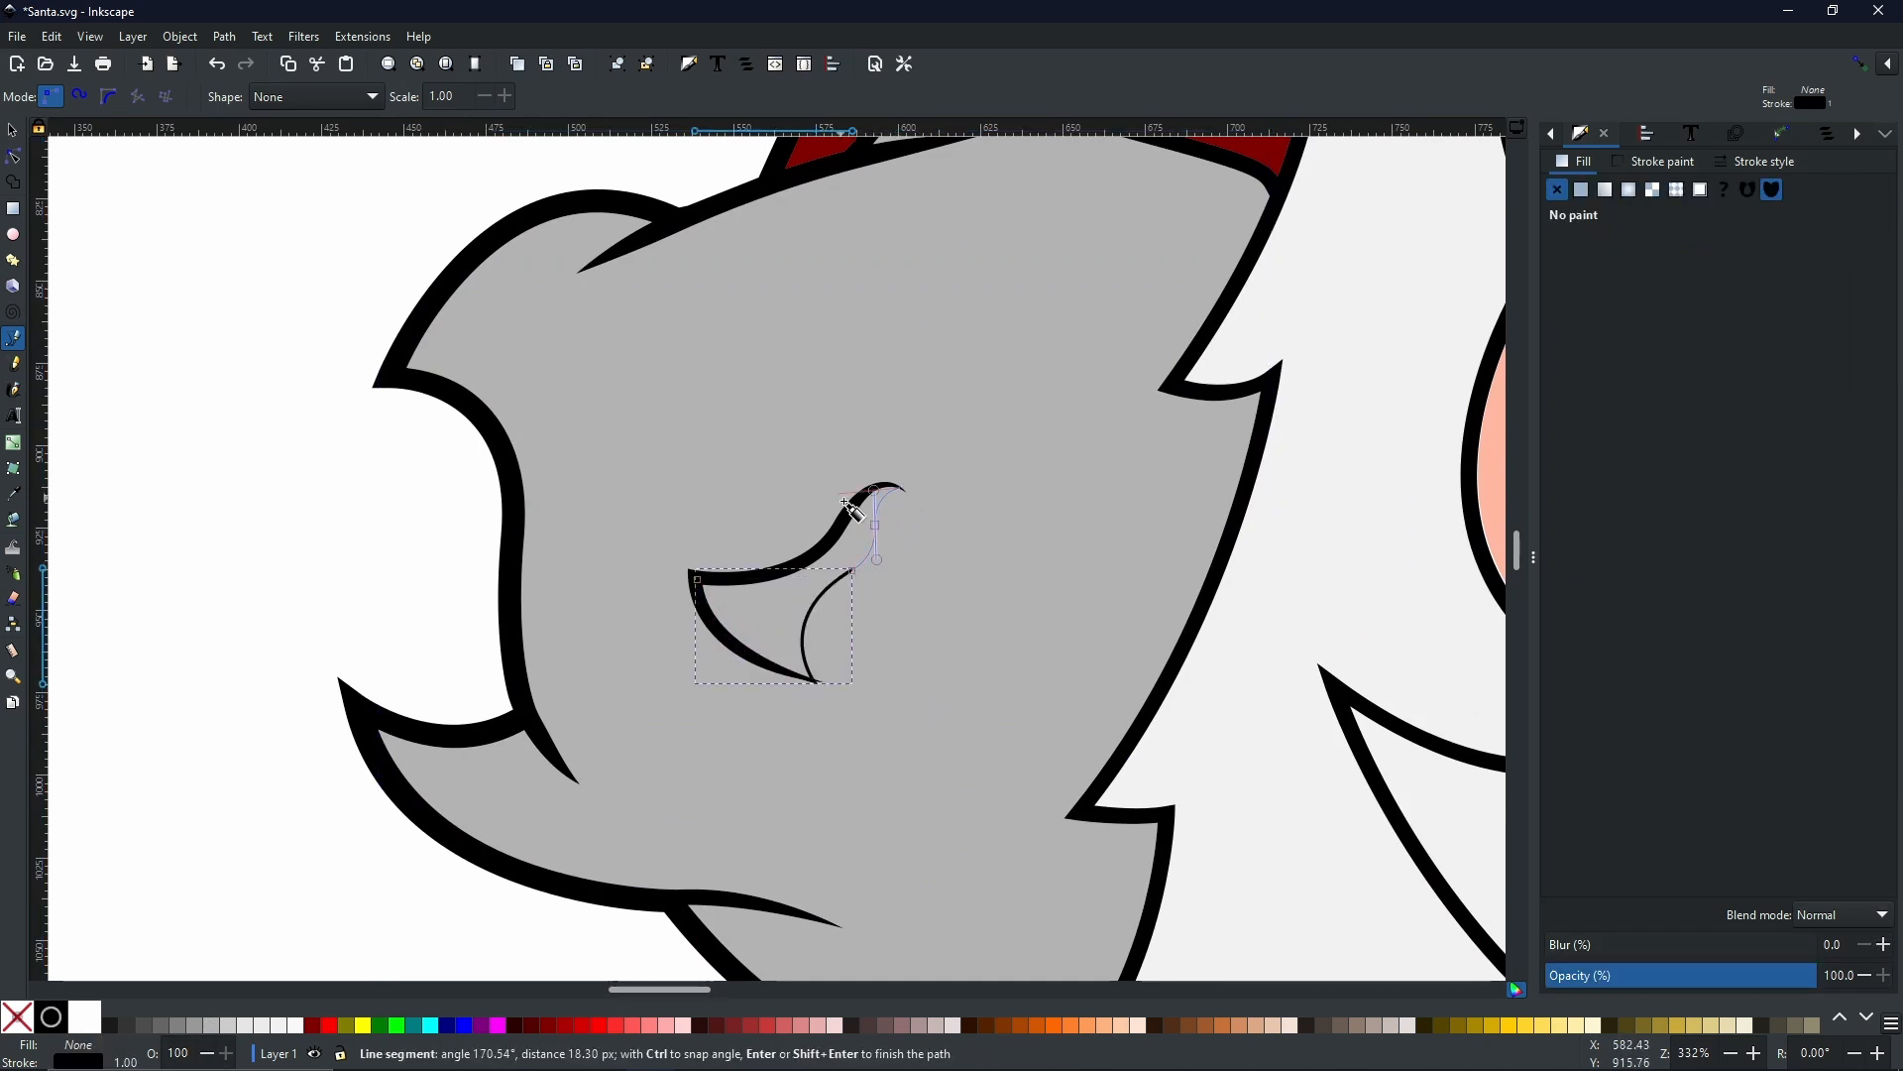
key(Return)
- Fill the curl highlight with white and remove its outline
click(87, 1026)
shift+click(17, 1016)
click(12, 130)
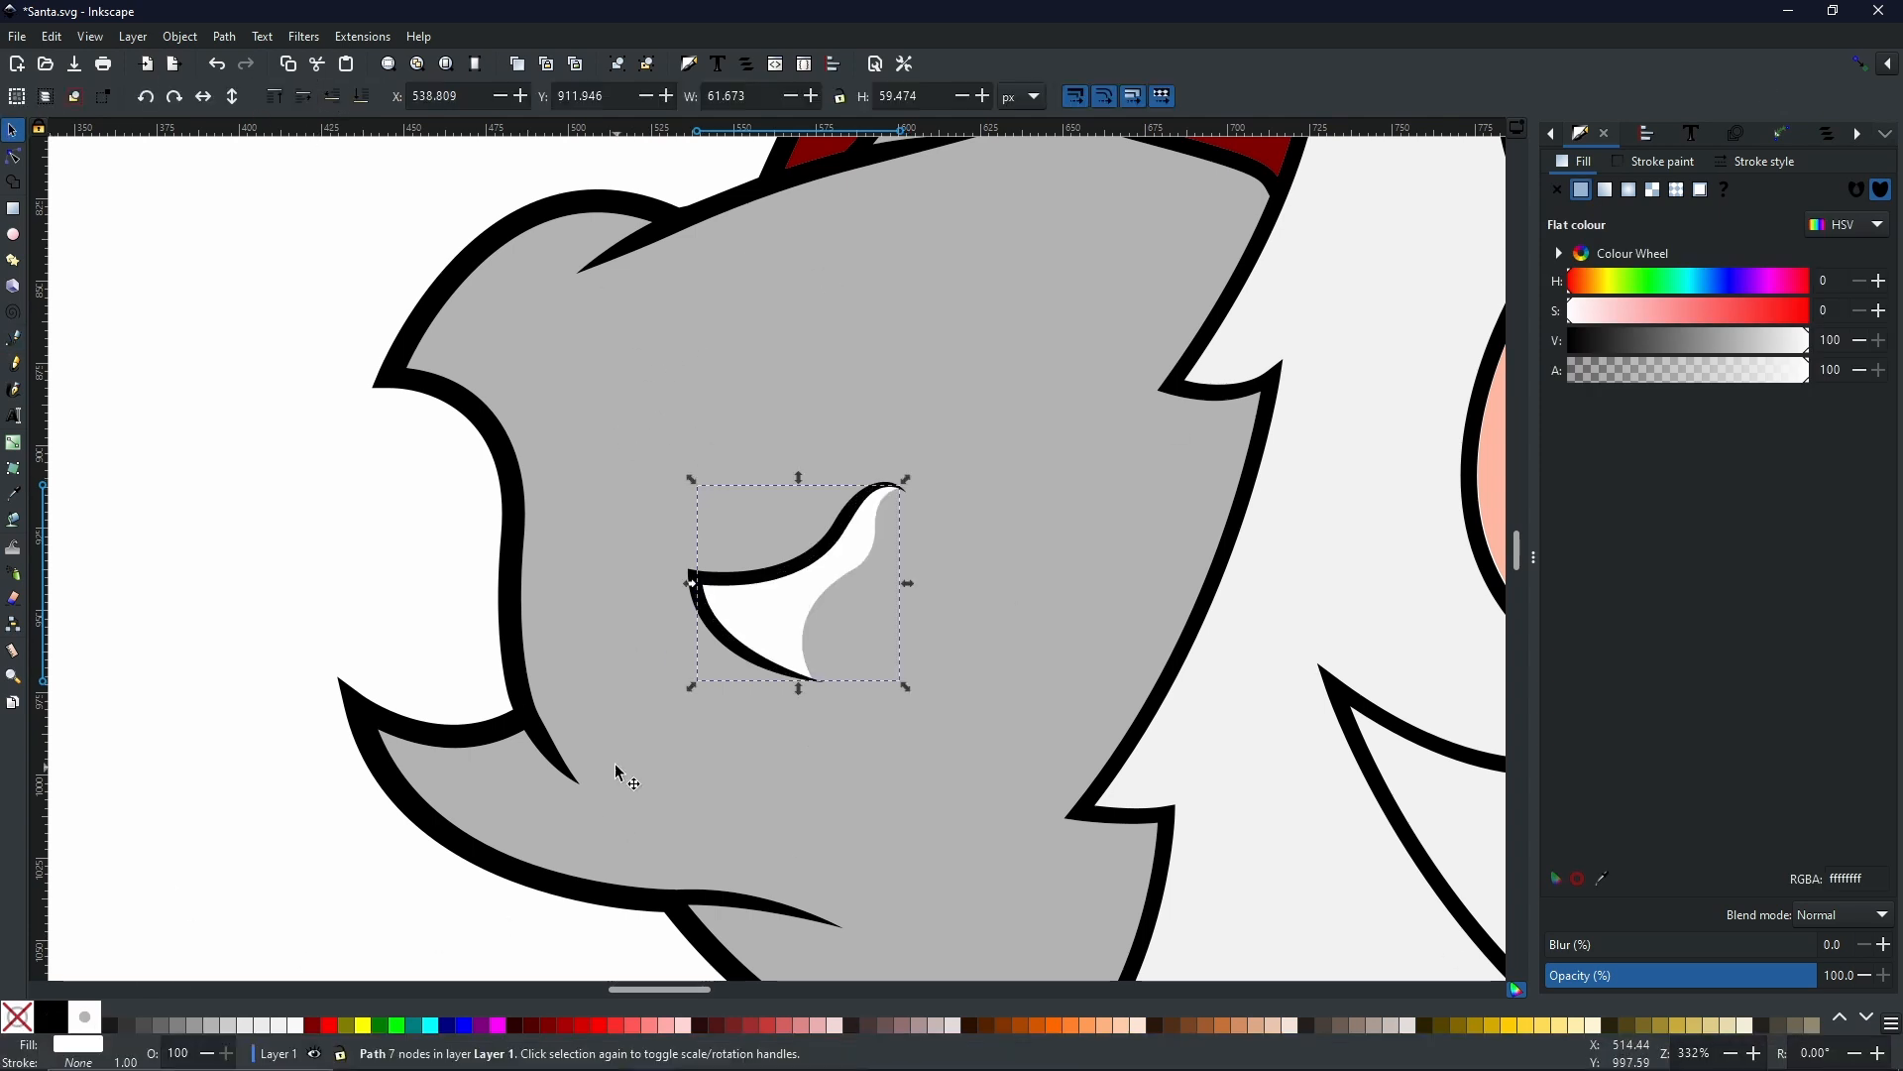
- Order the black line art in front of the curl highlight and fill the pom-pom with a lighter grey
click(855, 749)
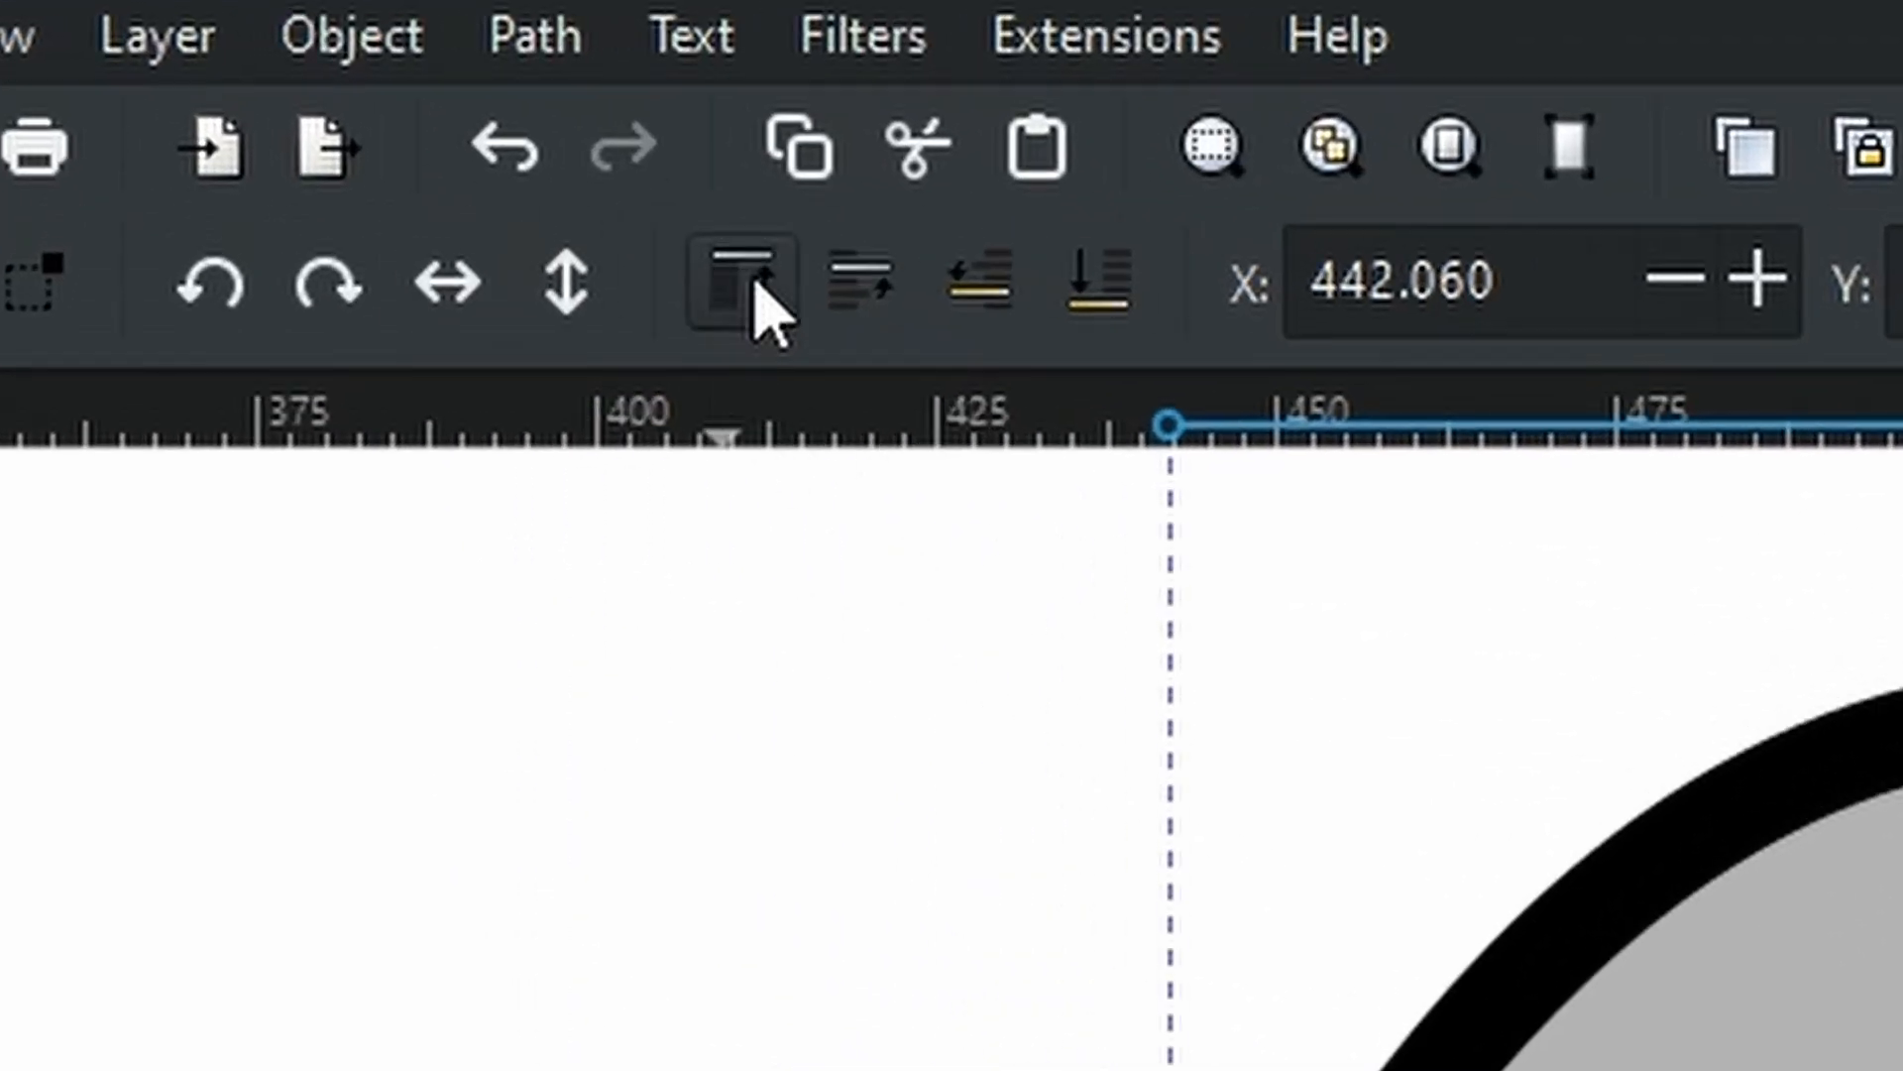
click(984, 290)
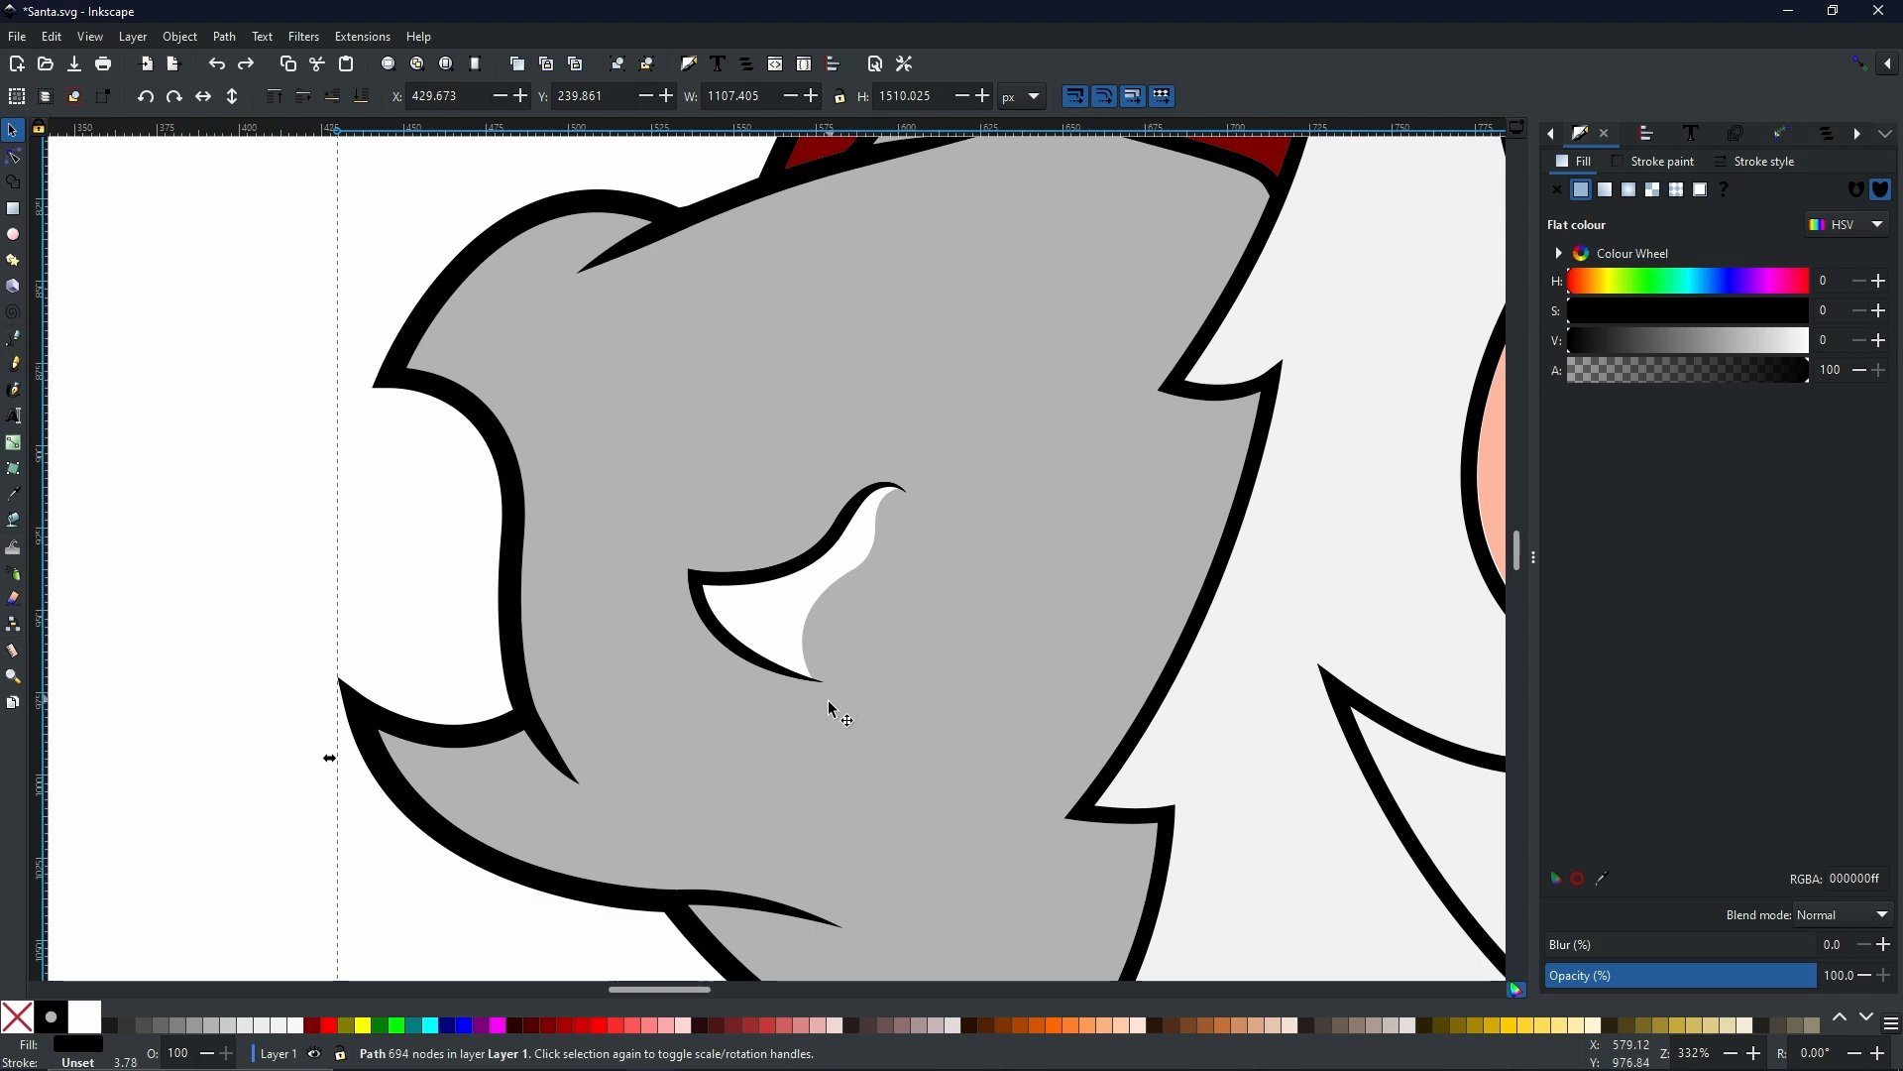
click(873, 778)
click(228, 1025)
drag(725, 497, 833, 642)
- Draw a closed highlight outline over the pom-pom's upper left tuft, extending beyond the line art
key(b)
click(577, 488)
drag(712, 343, 795, 352)
click(383, 340)
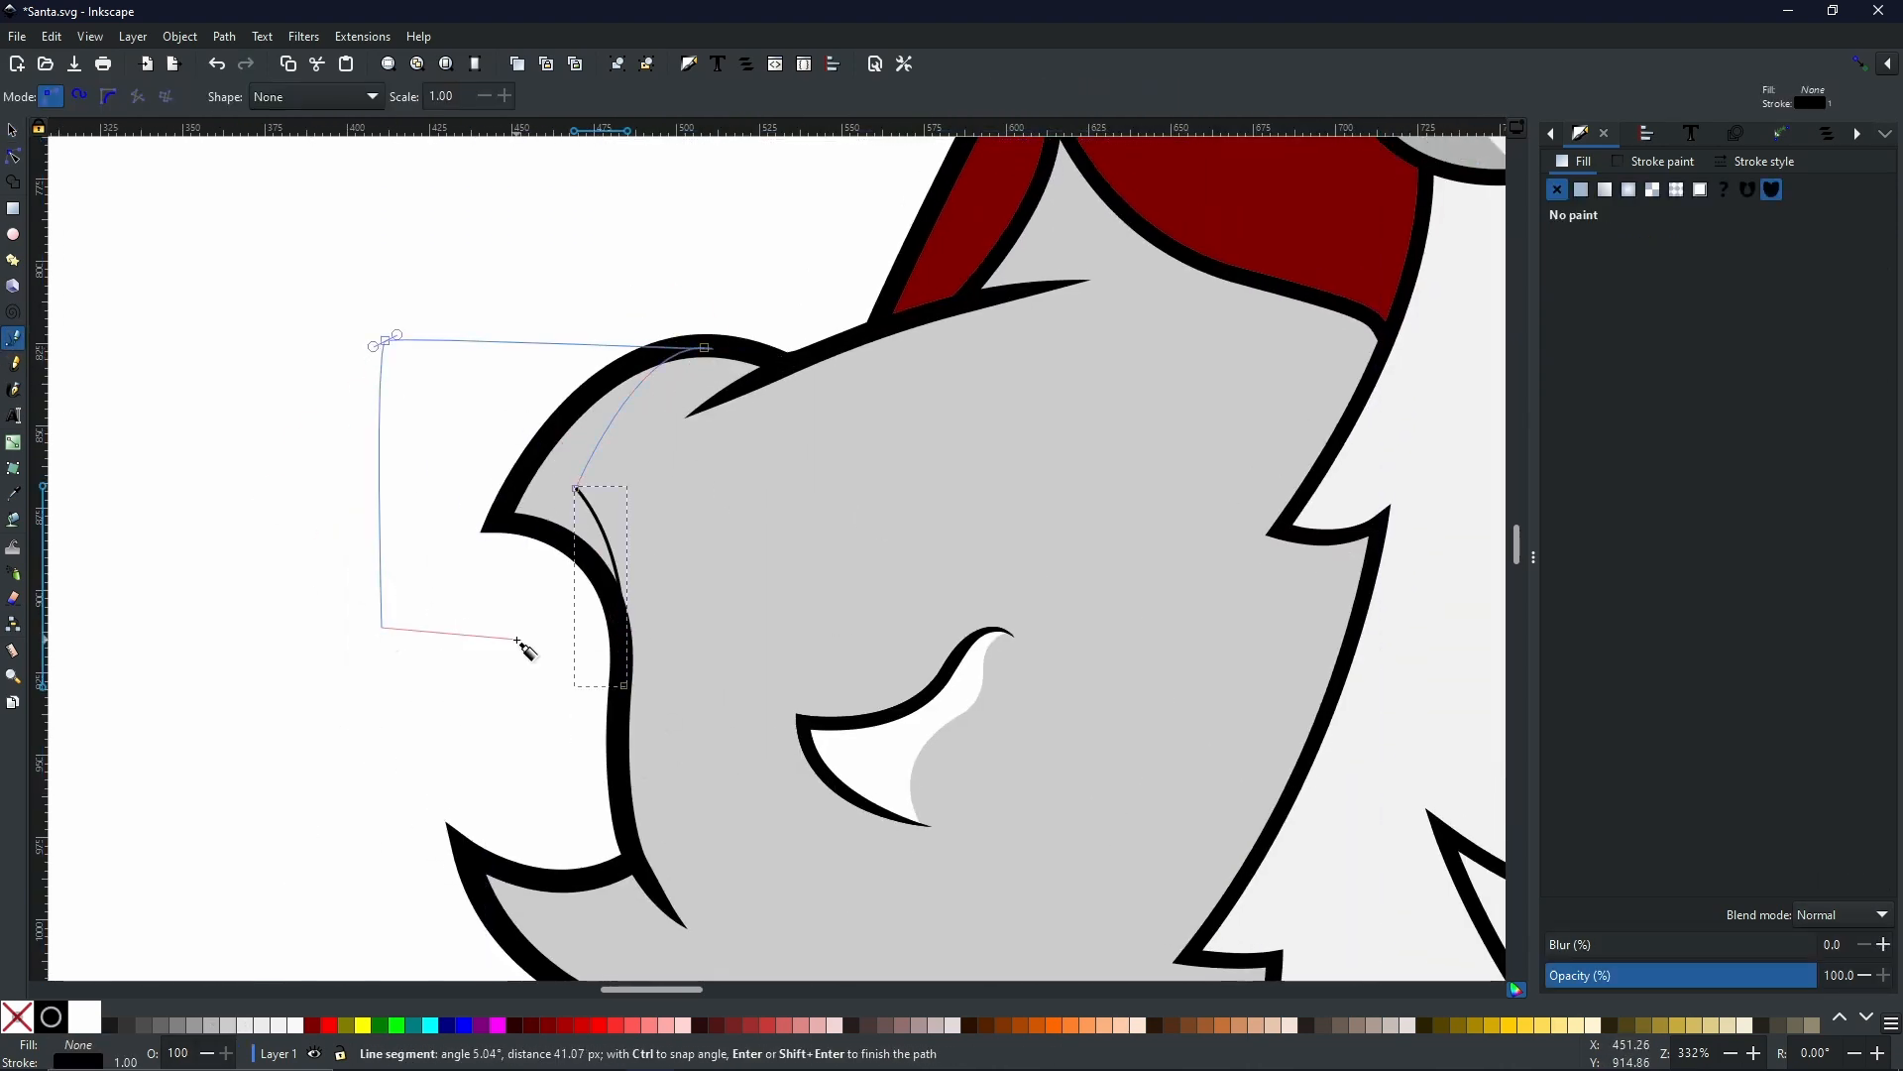
click(381, 630)
click(624, 685)
- Draw a second closed highlight outline over the pom-pom's lower left tuft
scroll(748, 510, down, 4)
click(739, 504)
drag(857, 698, 941, 706)
scroll(864, 478, down, 3)
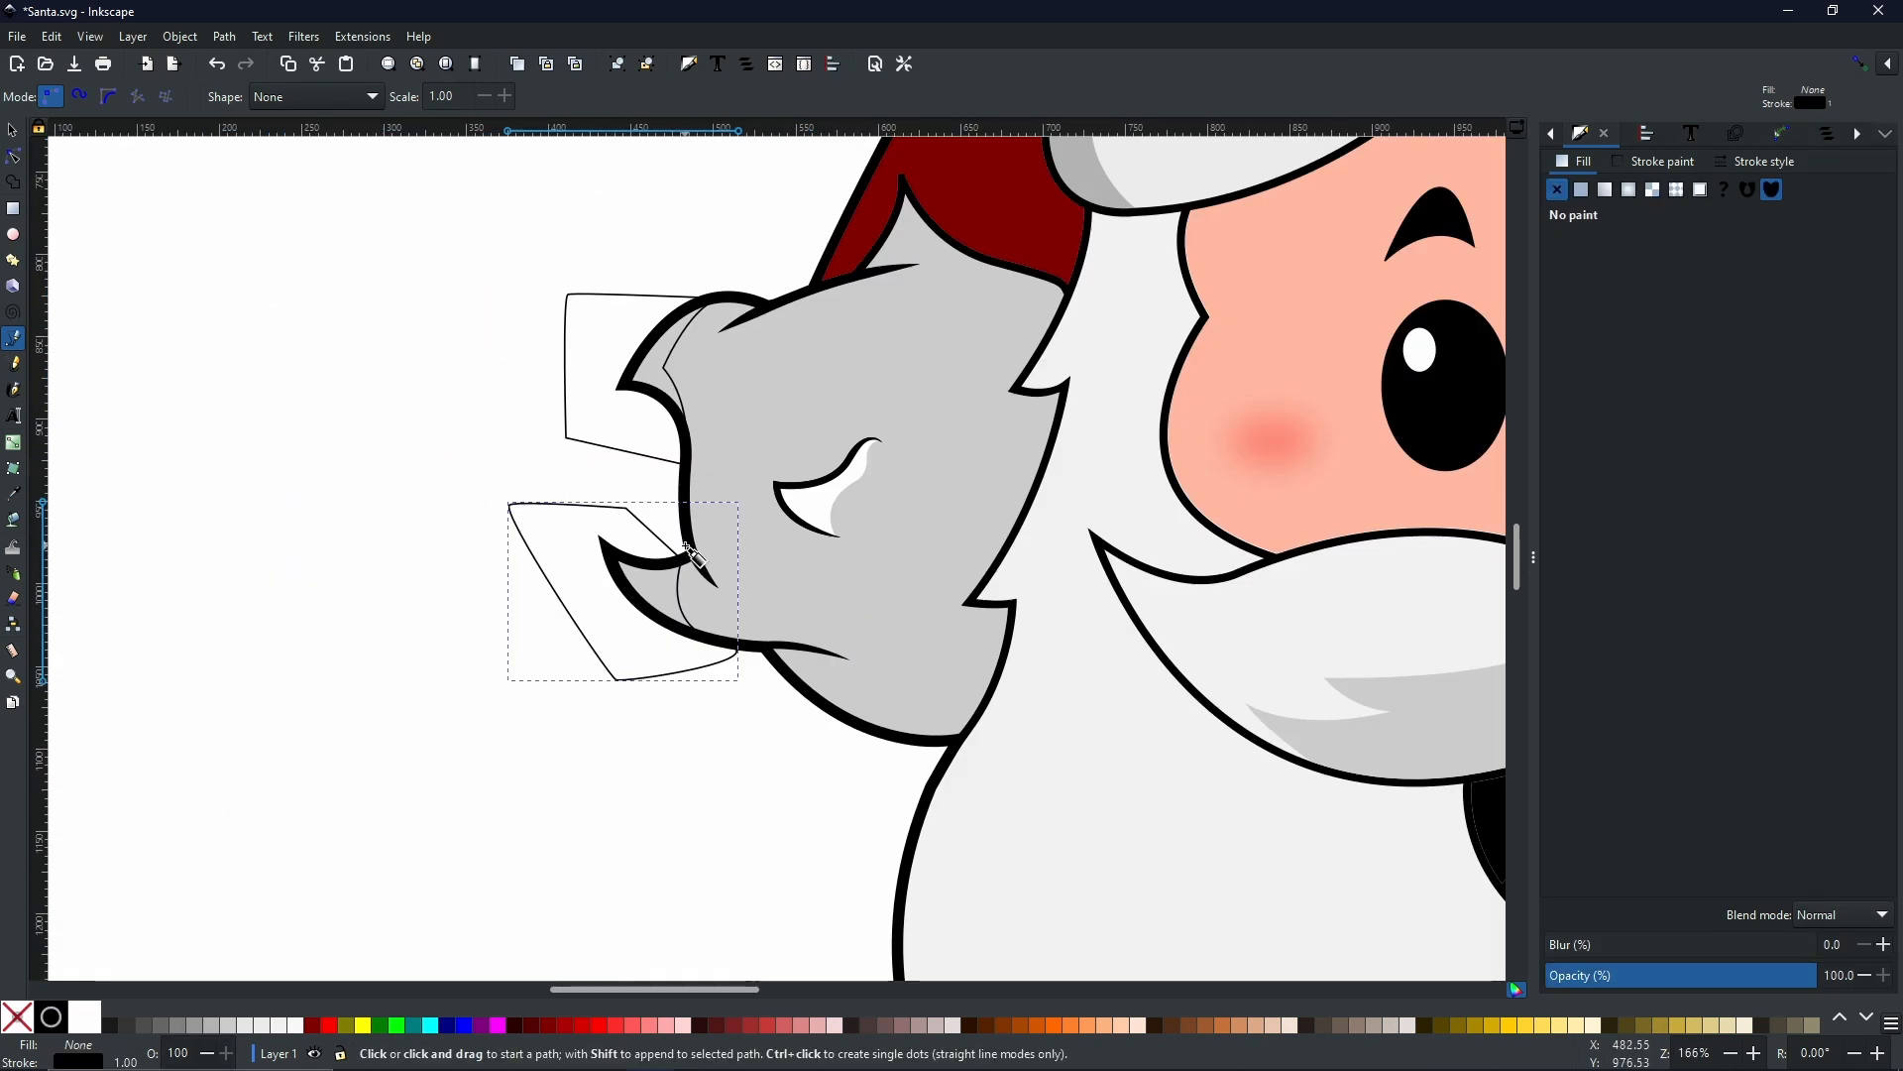
- Combine and trim the two tuft outlines to a duplicate of the pom-pom, then fill them with f9f9f9 without an outline
key(s)
shift+click(654, 486)
key(ctrl+k)
click(1045, 476)
key(ctrl+d)
shift+click(649, 469)
key(ctrl+asterisk)
click(278, 1024)
shift+click(16, 1016)
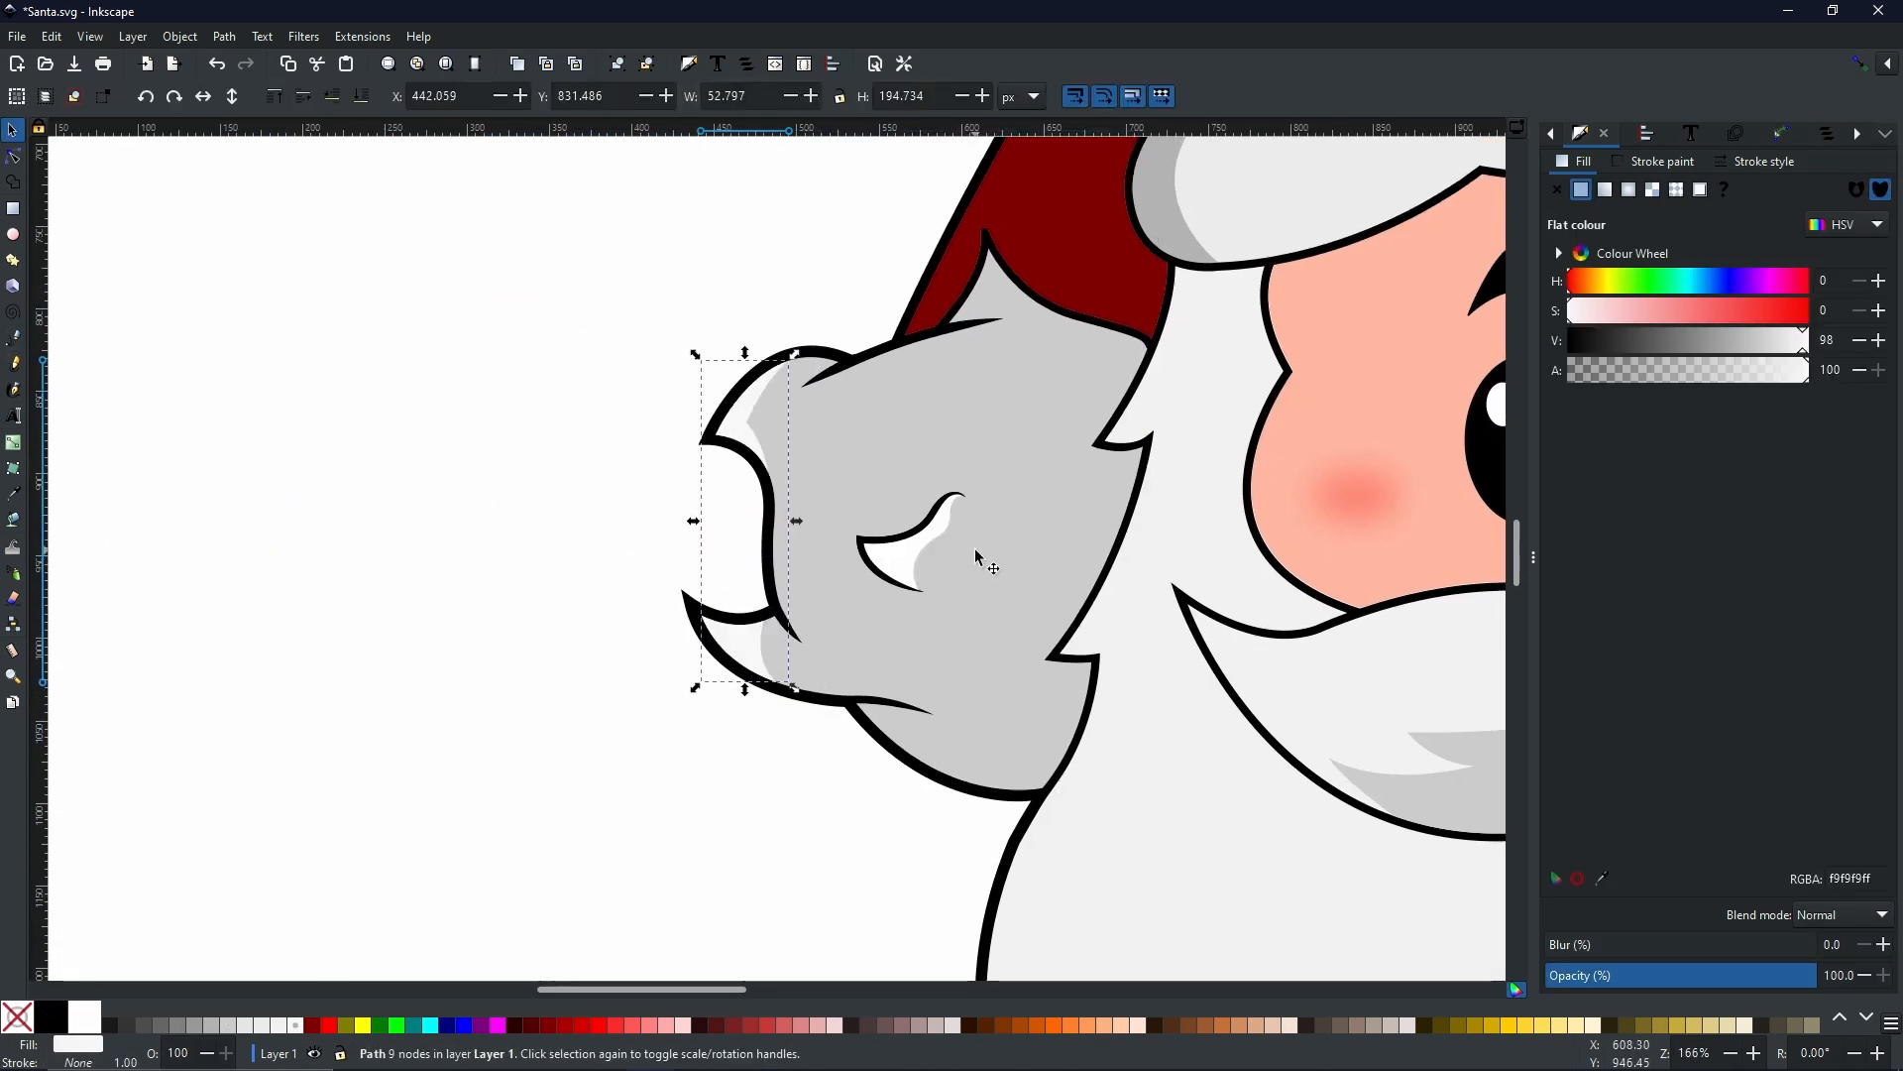
- Draw a closed shadow outline covering the upper left side of the beard, from the hat brim down to the left notch
scroll(905, 709, down, 5)
scroll(825, 793, down, 4)
scroll(942, 918, up, 3)
click(862, 765)
key(5)
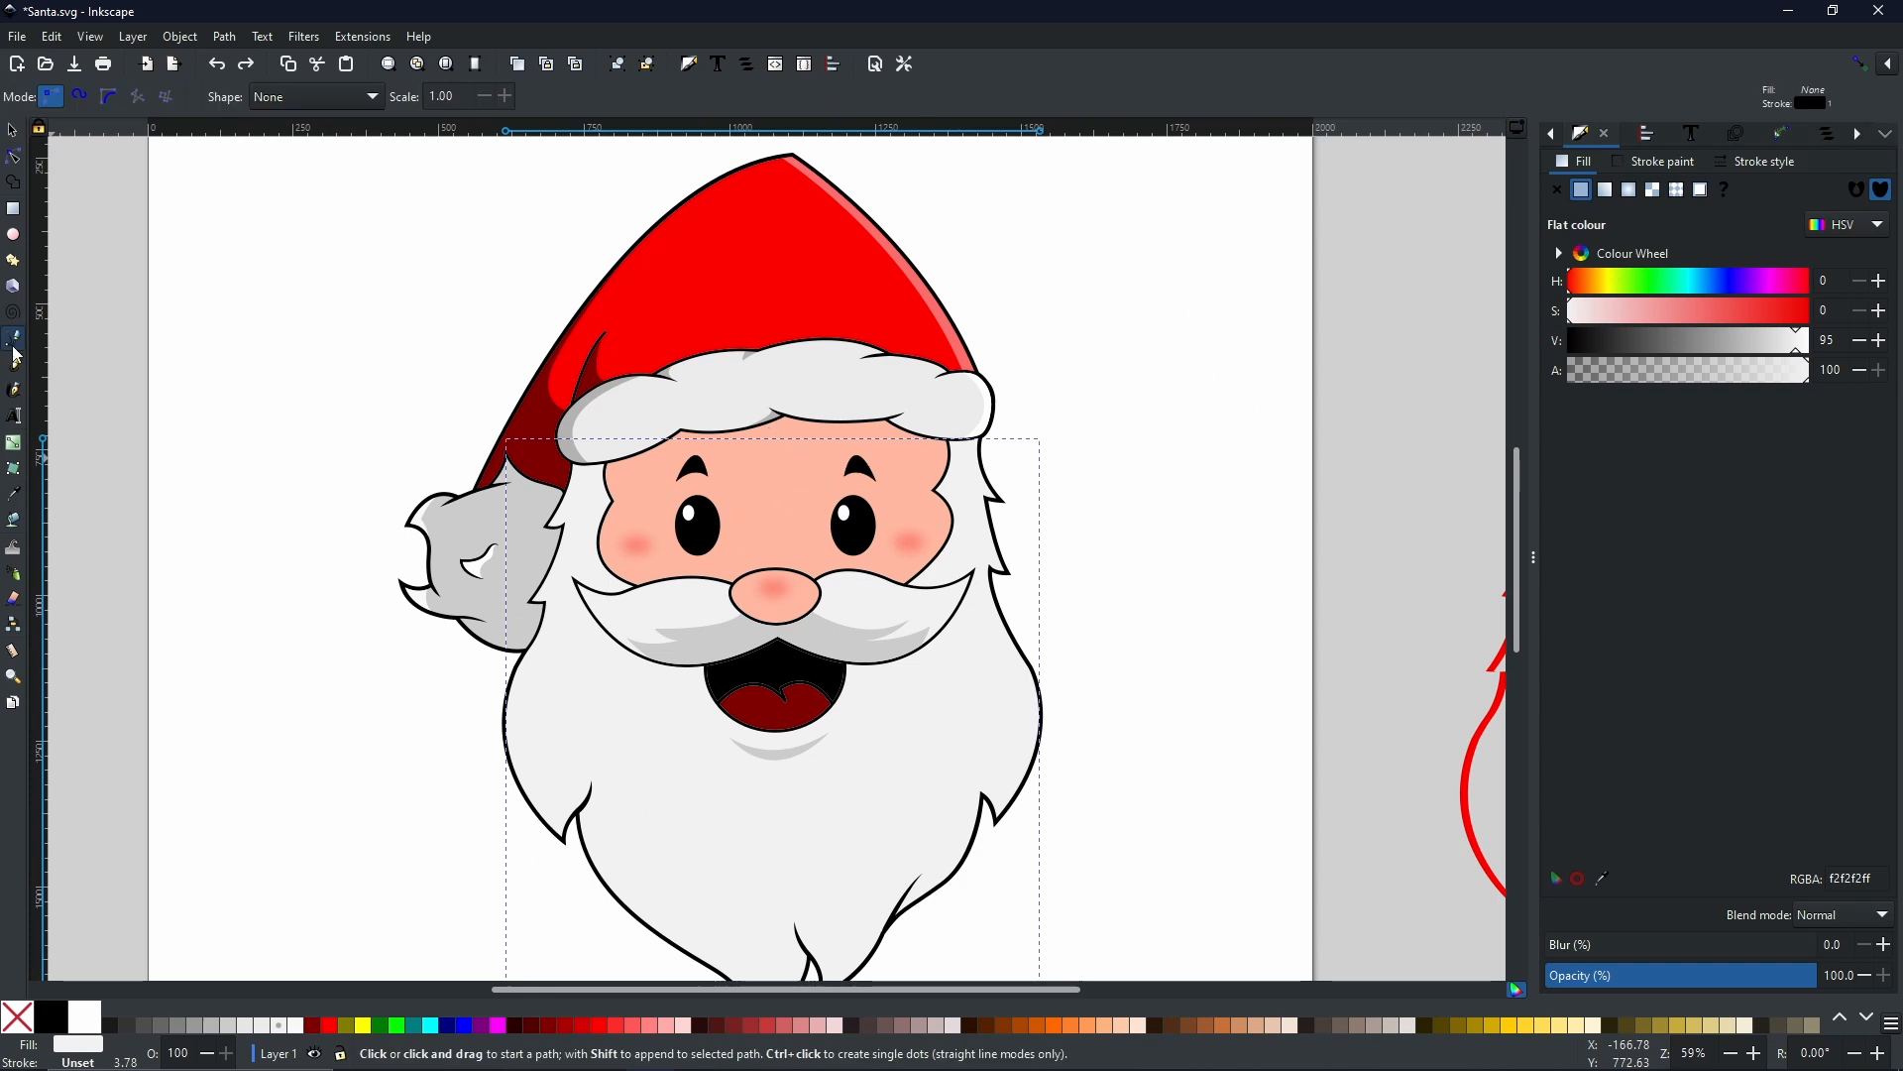
key(b)
click(562, 841)
drag(570, 663, 823, 594)
click(658, 570)
click(536, 455)
click(494, 645)
click(562, 841)
- Draw closed shadow outlines along the beard's lower left edge and around its bottom tip
scroll(601, 815, down, 10)
click(634, 391)
click(563, 512)
click(634, 391)
click(731, 548)
click(843, 533)
click(853, 555)
click(833, 642)
click(752, 647)
click(731, 548)
- Draw a closed shadow outline at the notch on the beard's lower right edge and adjust its corner node to the line art
click(962, 479)
drag(975, 489, 982, 492)
scroll(888, 525, up, 4)
key(n)
scroll(1063, 491, up, 2)
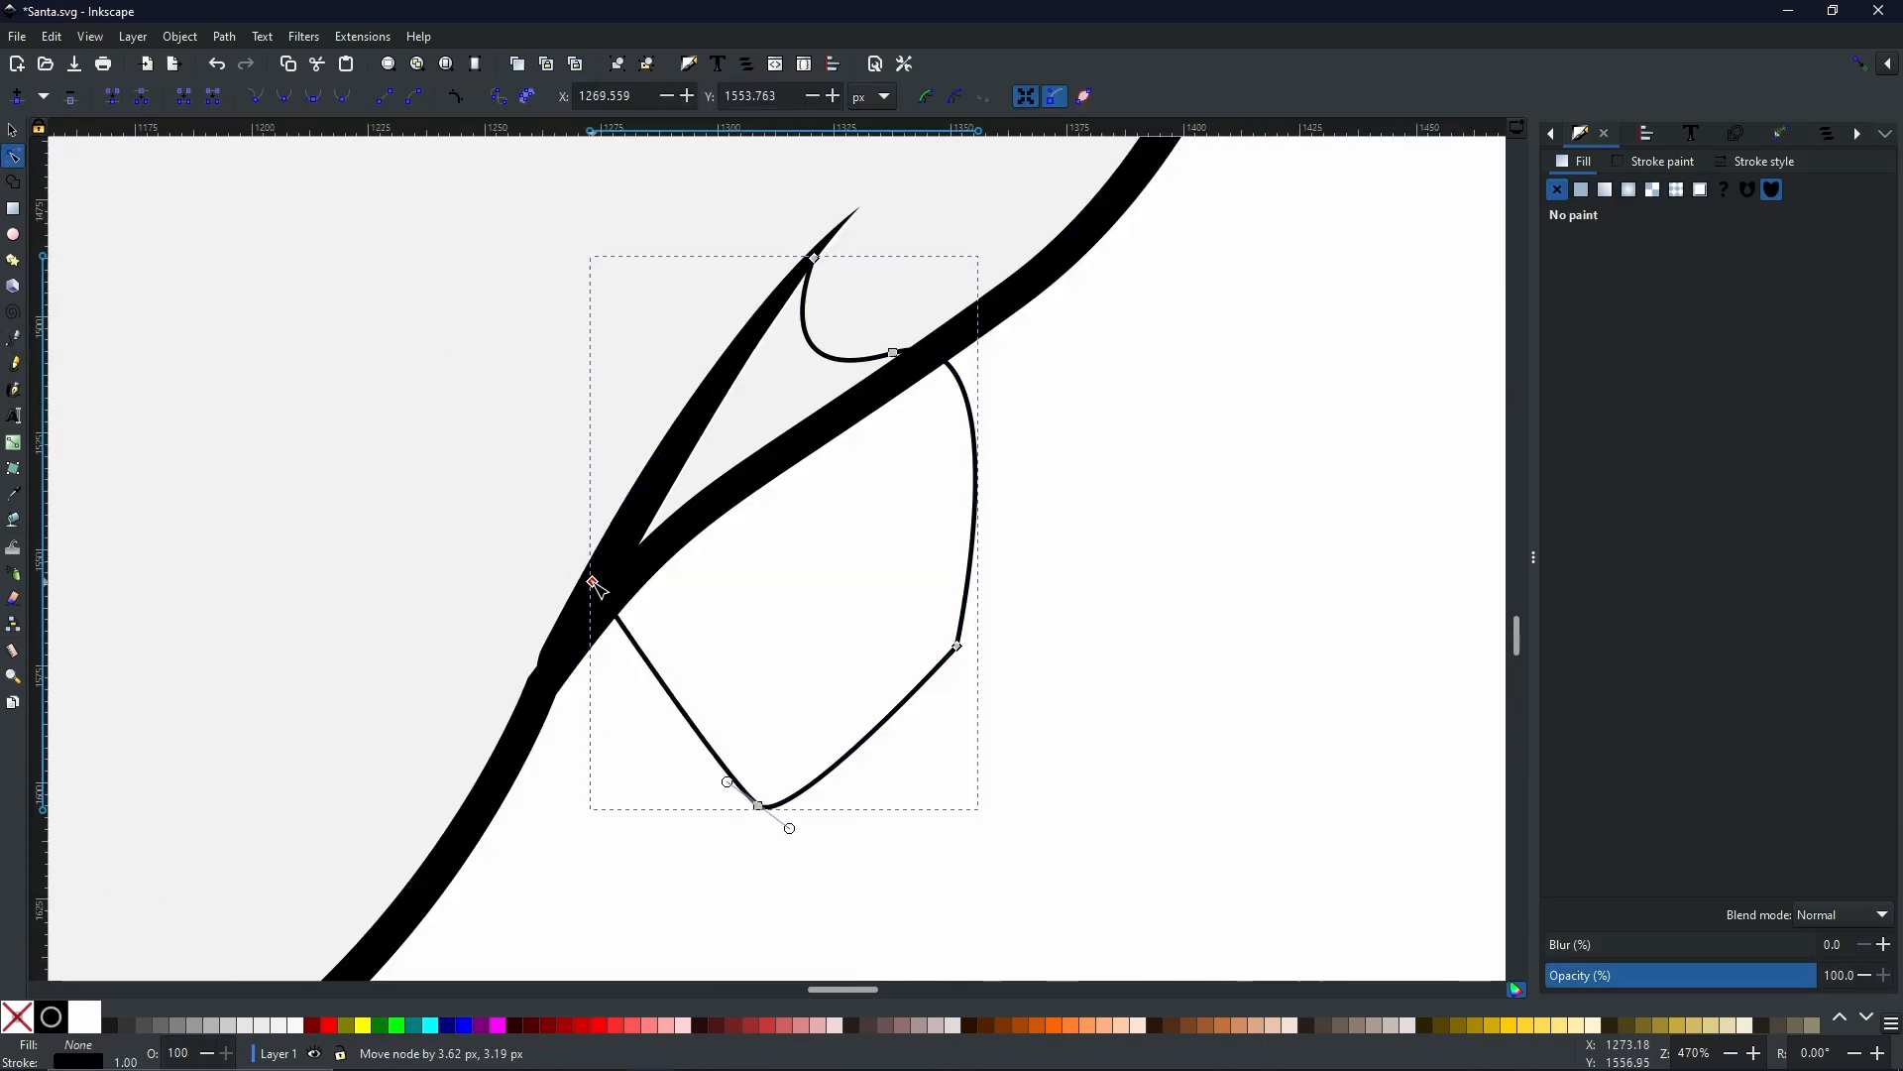
drag(578, 566, 597, 580)
- Combine the beard shadow outlines and intersect them with a duplicate of the beard
scroll(597, 580, down, 6)
key(s)
shift+click(861, 734)
shift+click(753, 628)
key(ctrl+k)
right_click(894, 619)
click(964, 234)
key(ctrl+asterisk)
- Fill the trimmed beard shadow with grey cccccc and remove its outline
shift+click(17, 1016)
click(232, 1025)
scroll(955, 574, down, 1)
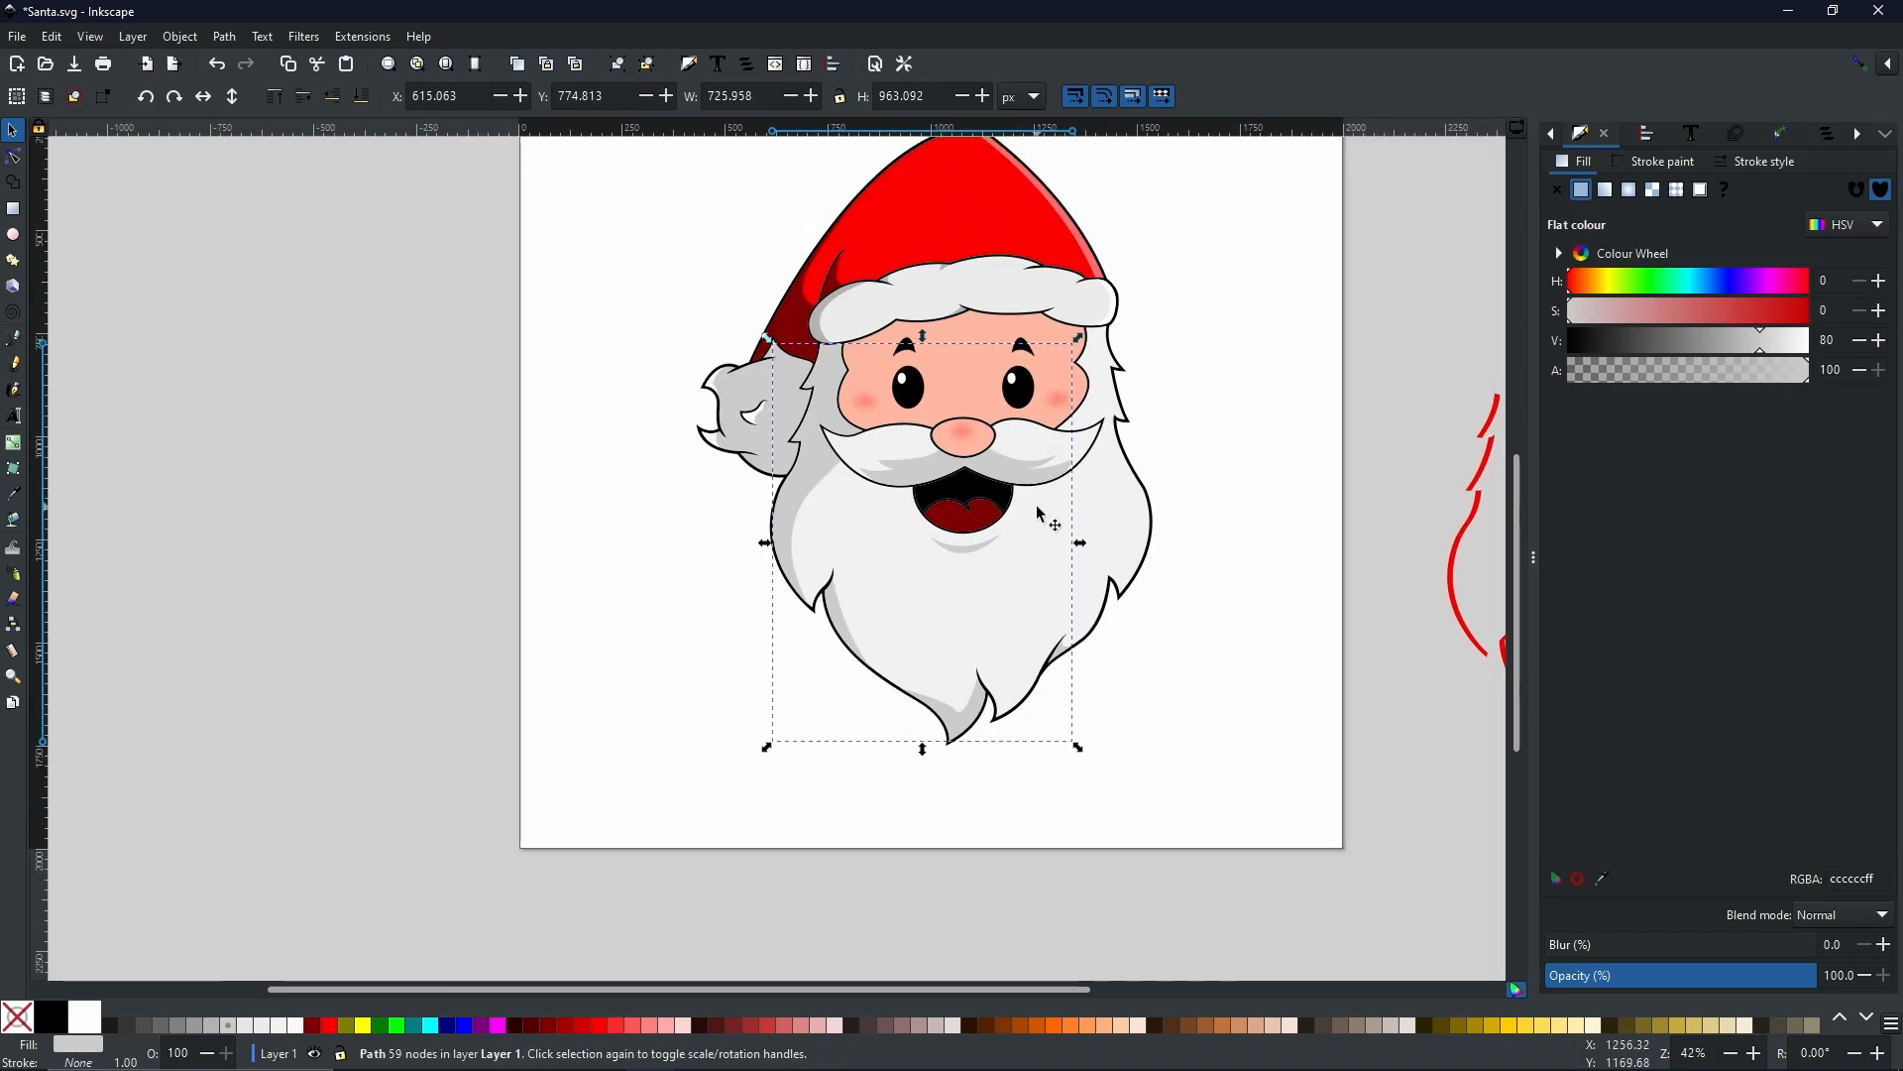
- Delete the leftover red line sketch beside the page
click(1468, 585)
key(Delete)
drag(1136, 684, 1037, 790)
scroll(1037, 790, up, 1)
drag(1152, 716, 1249, 850)
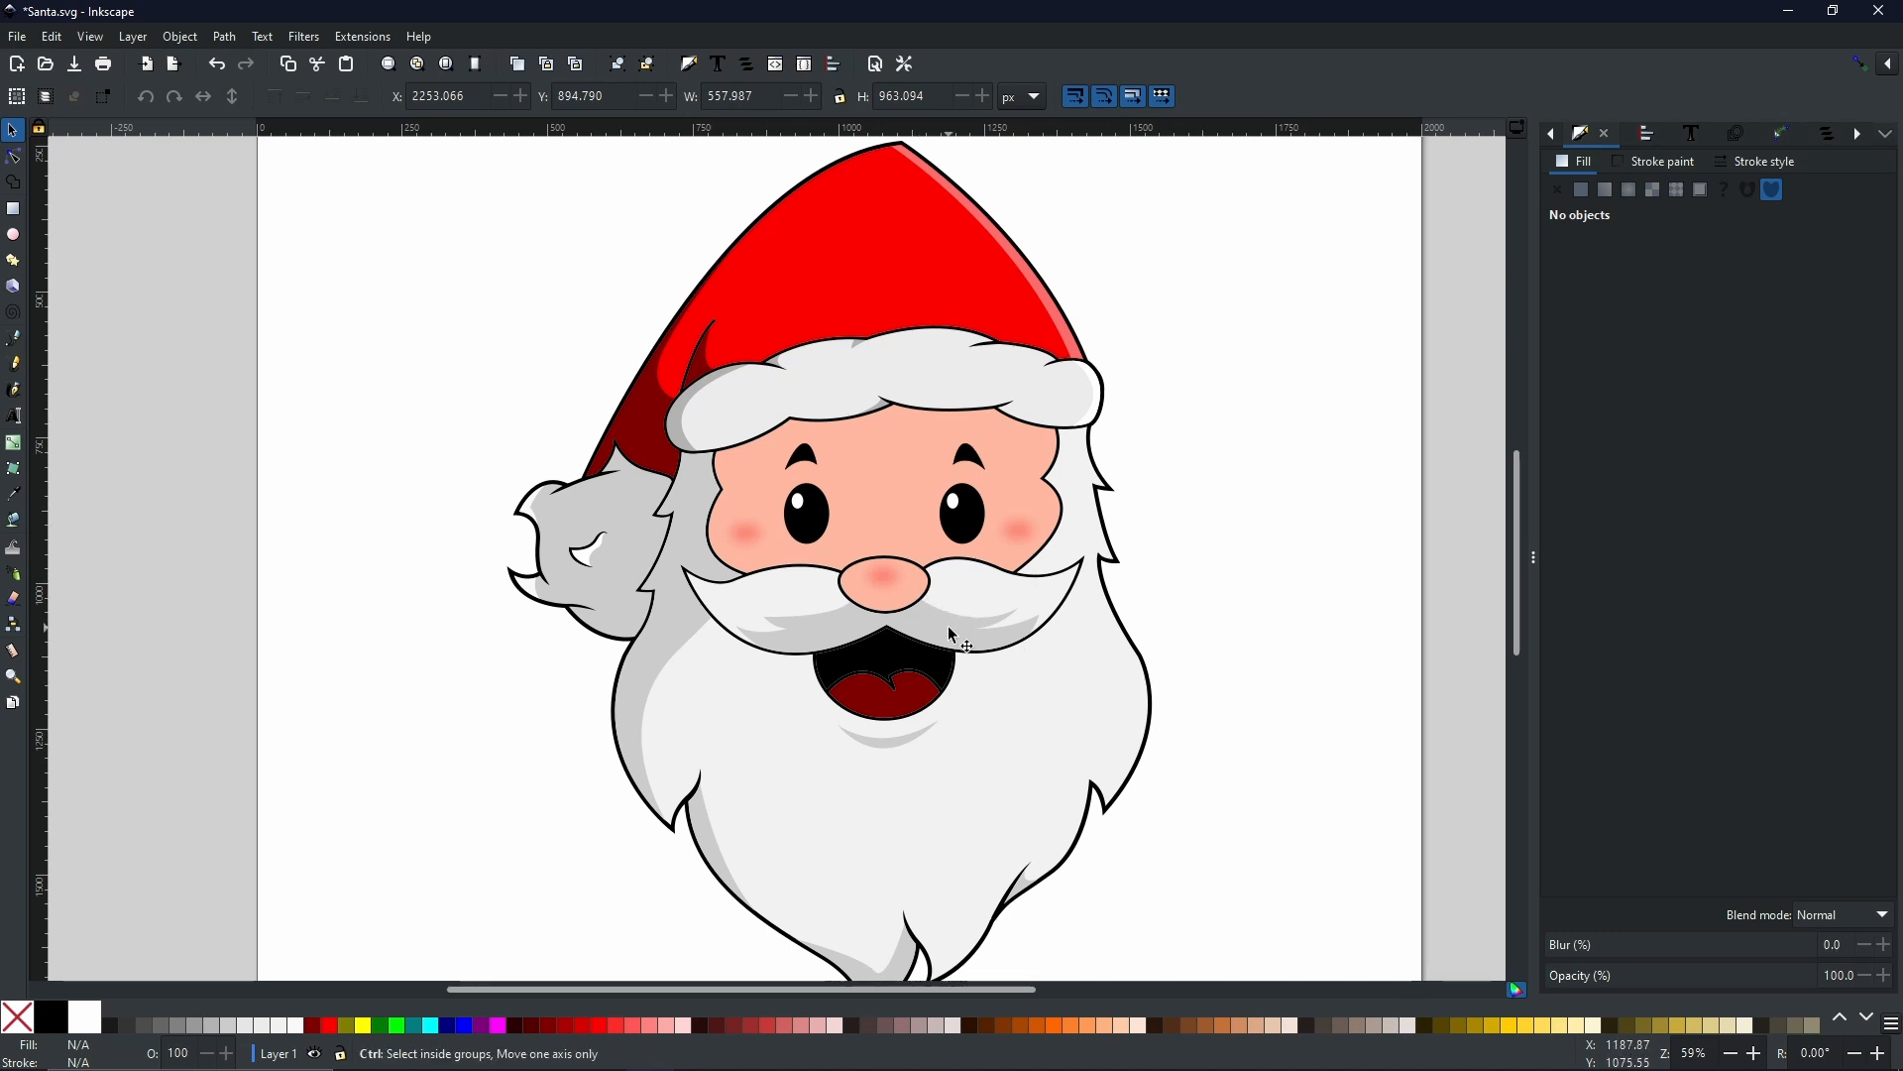
- Duplicate the nose fill shape twice in place
scroll(947, 624, up, 3)
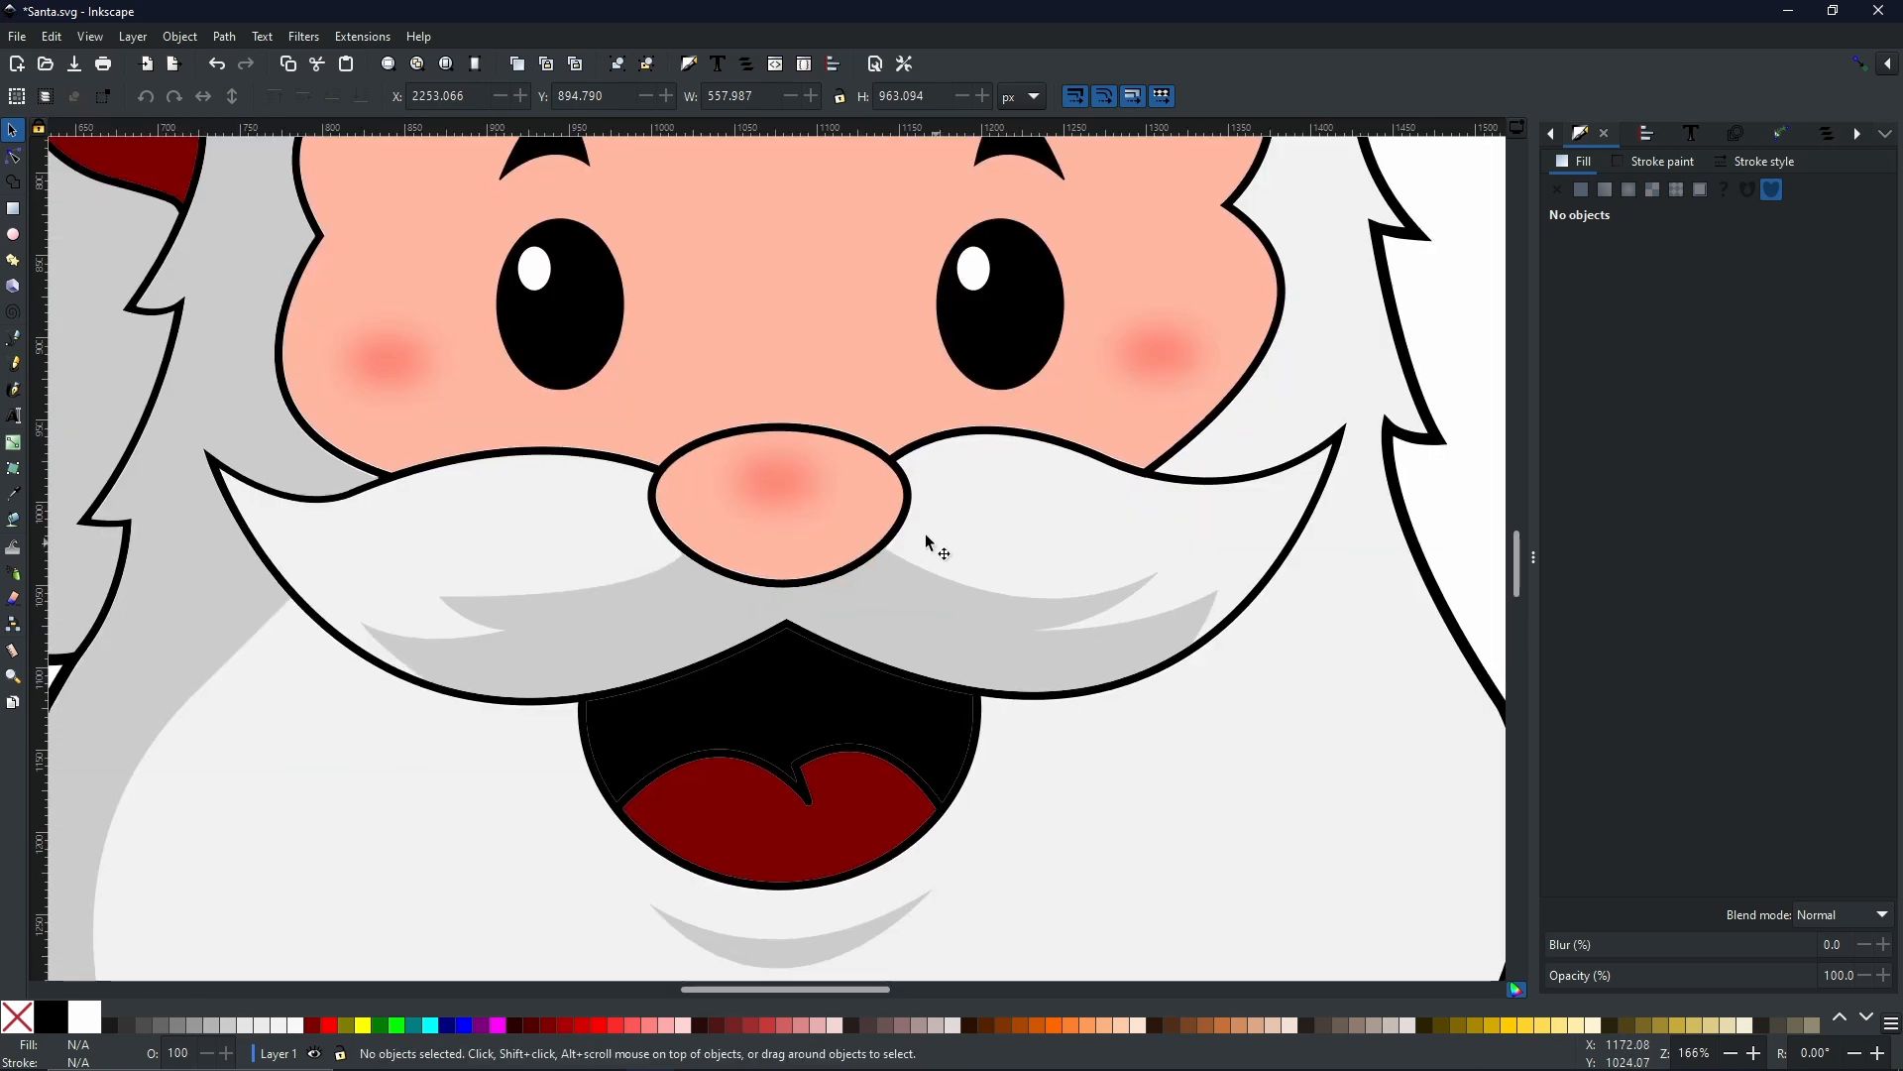
click(841, 527)
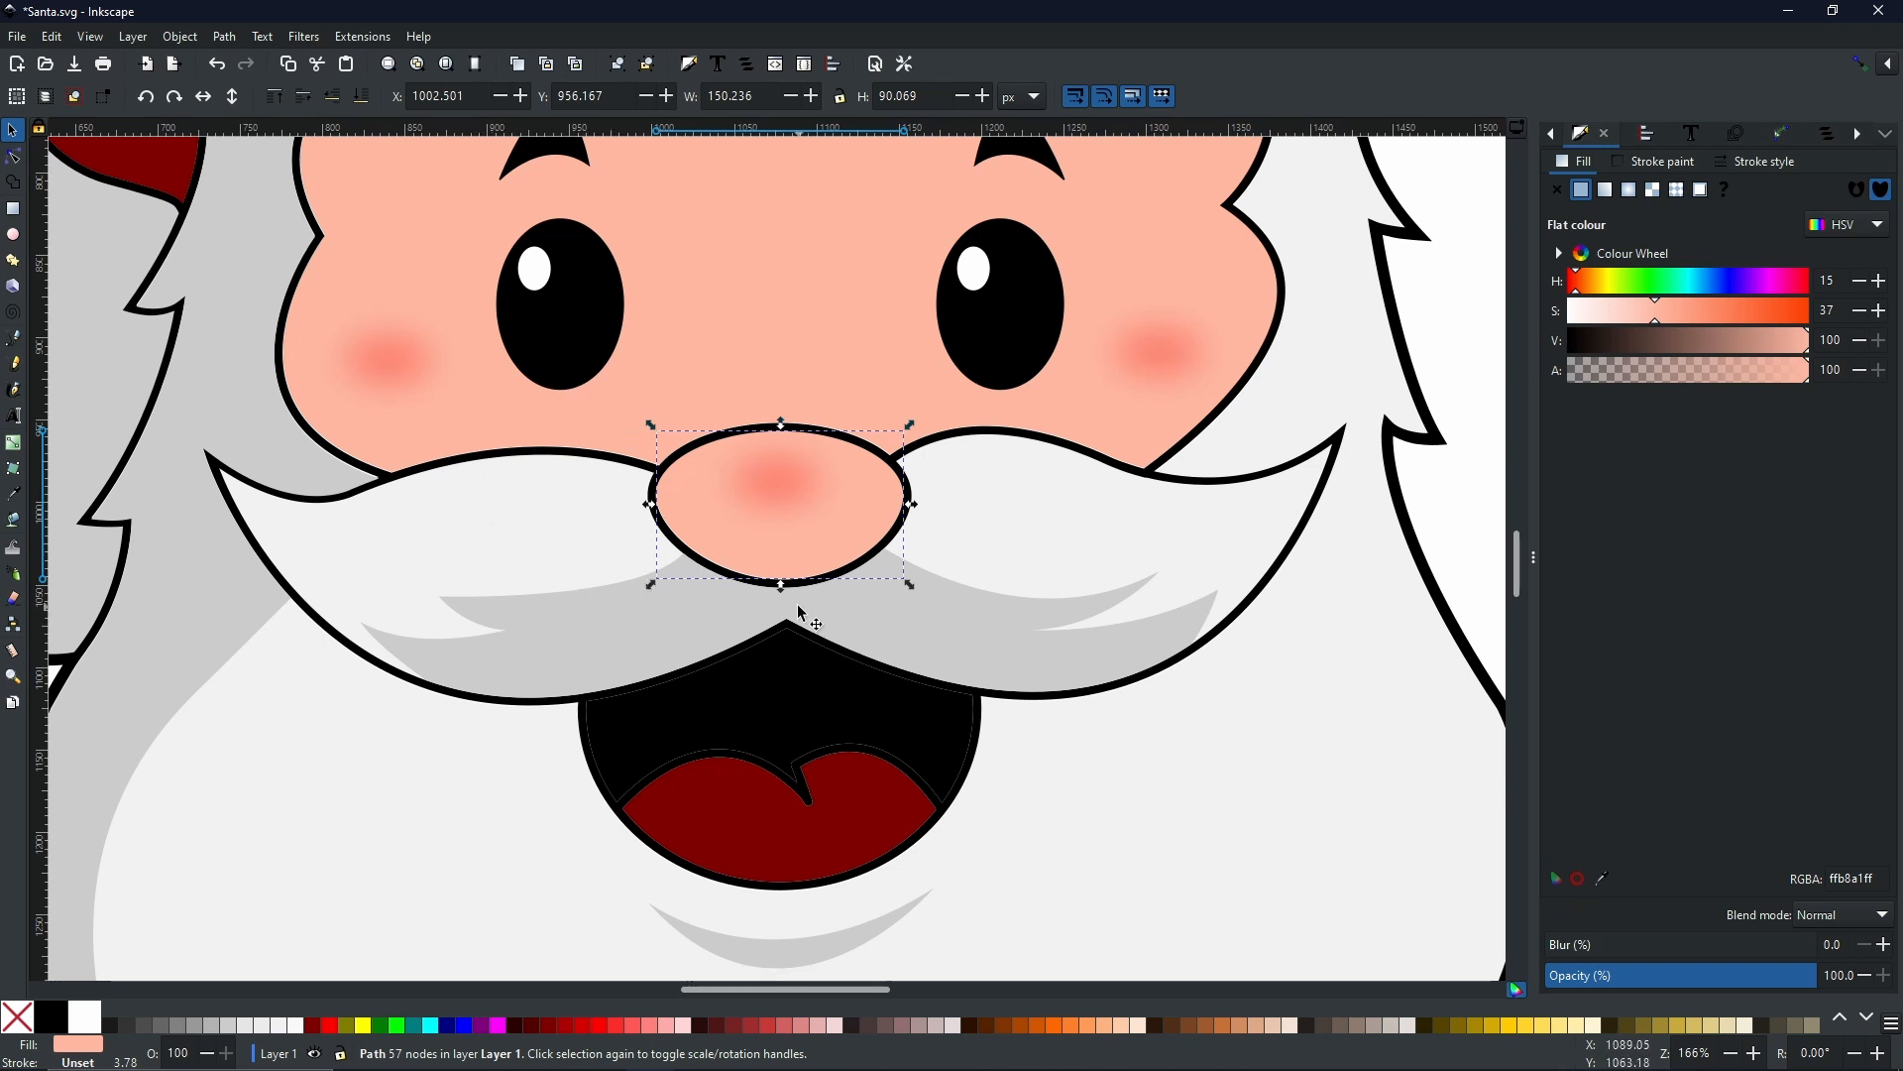
right_click(870, 504)
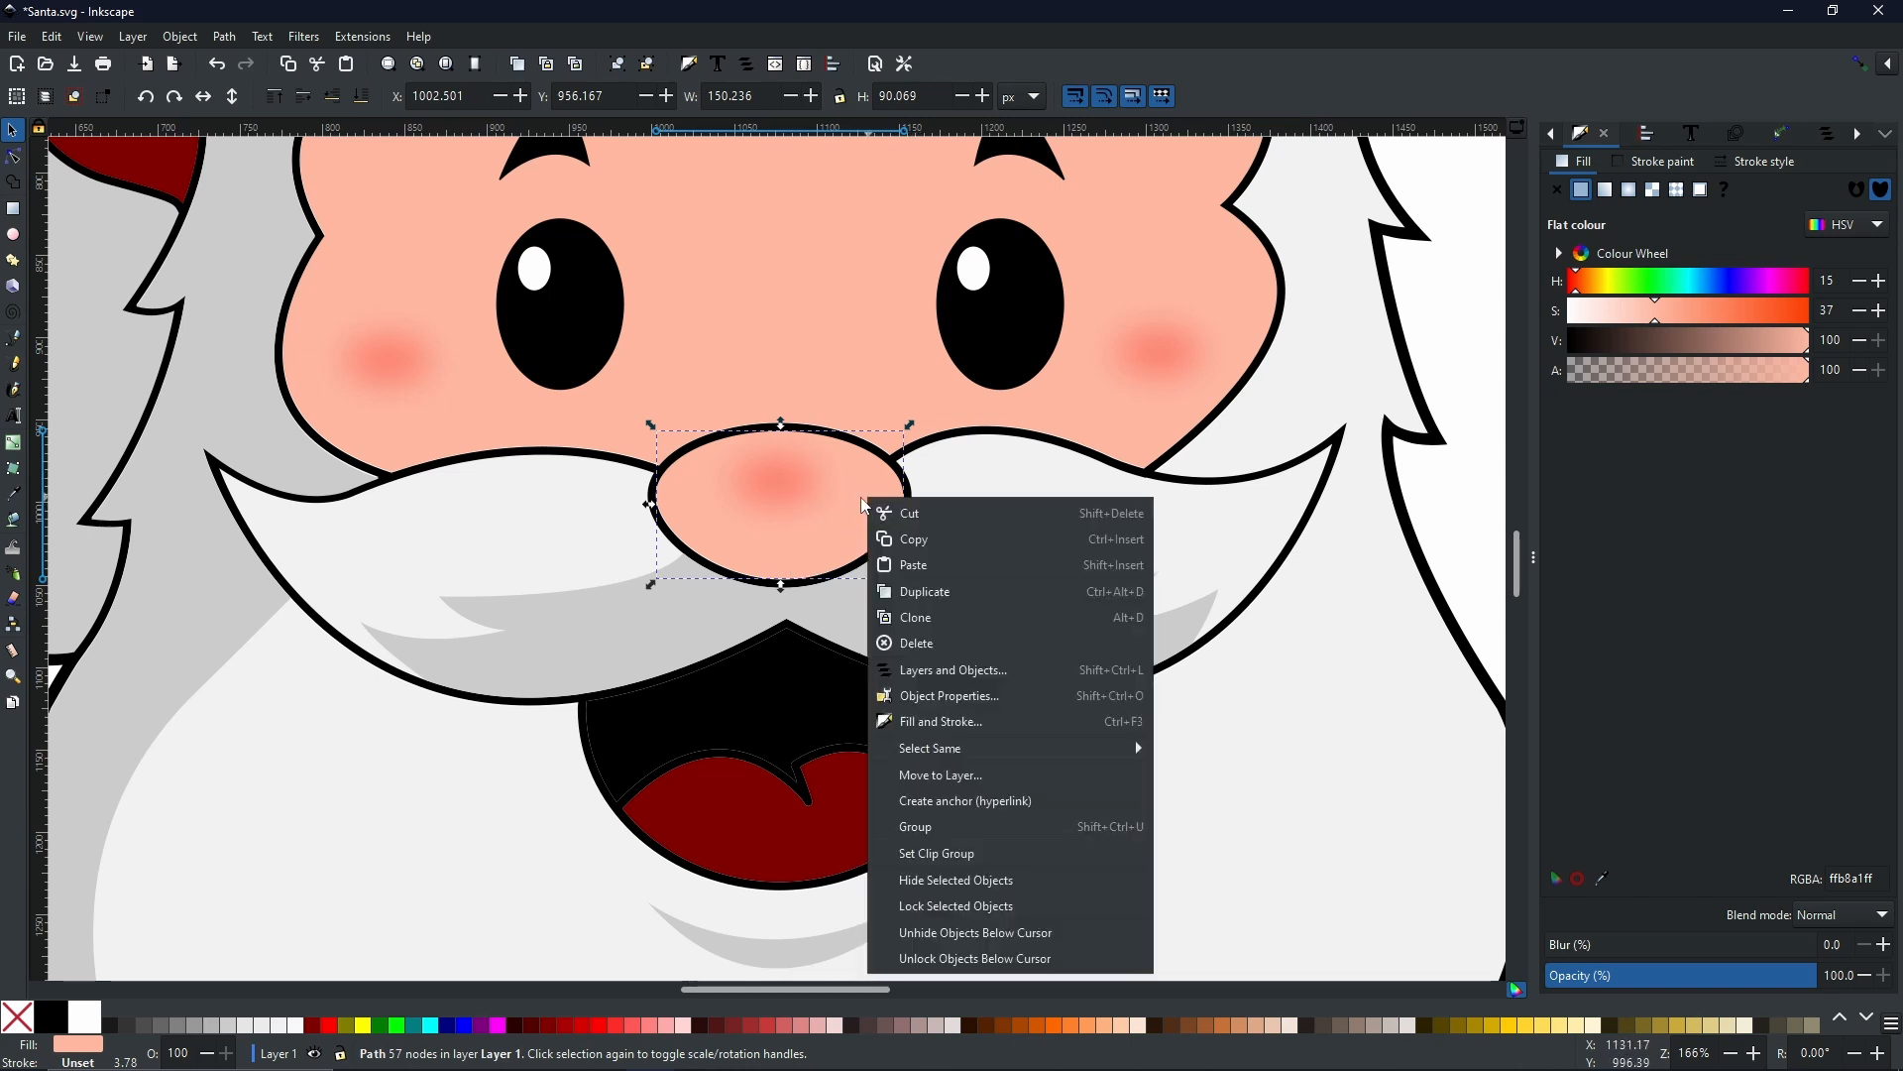
click(959, 599)
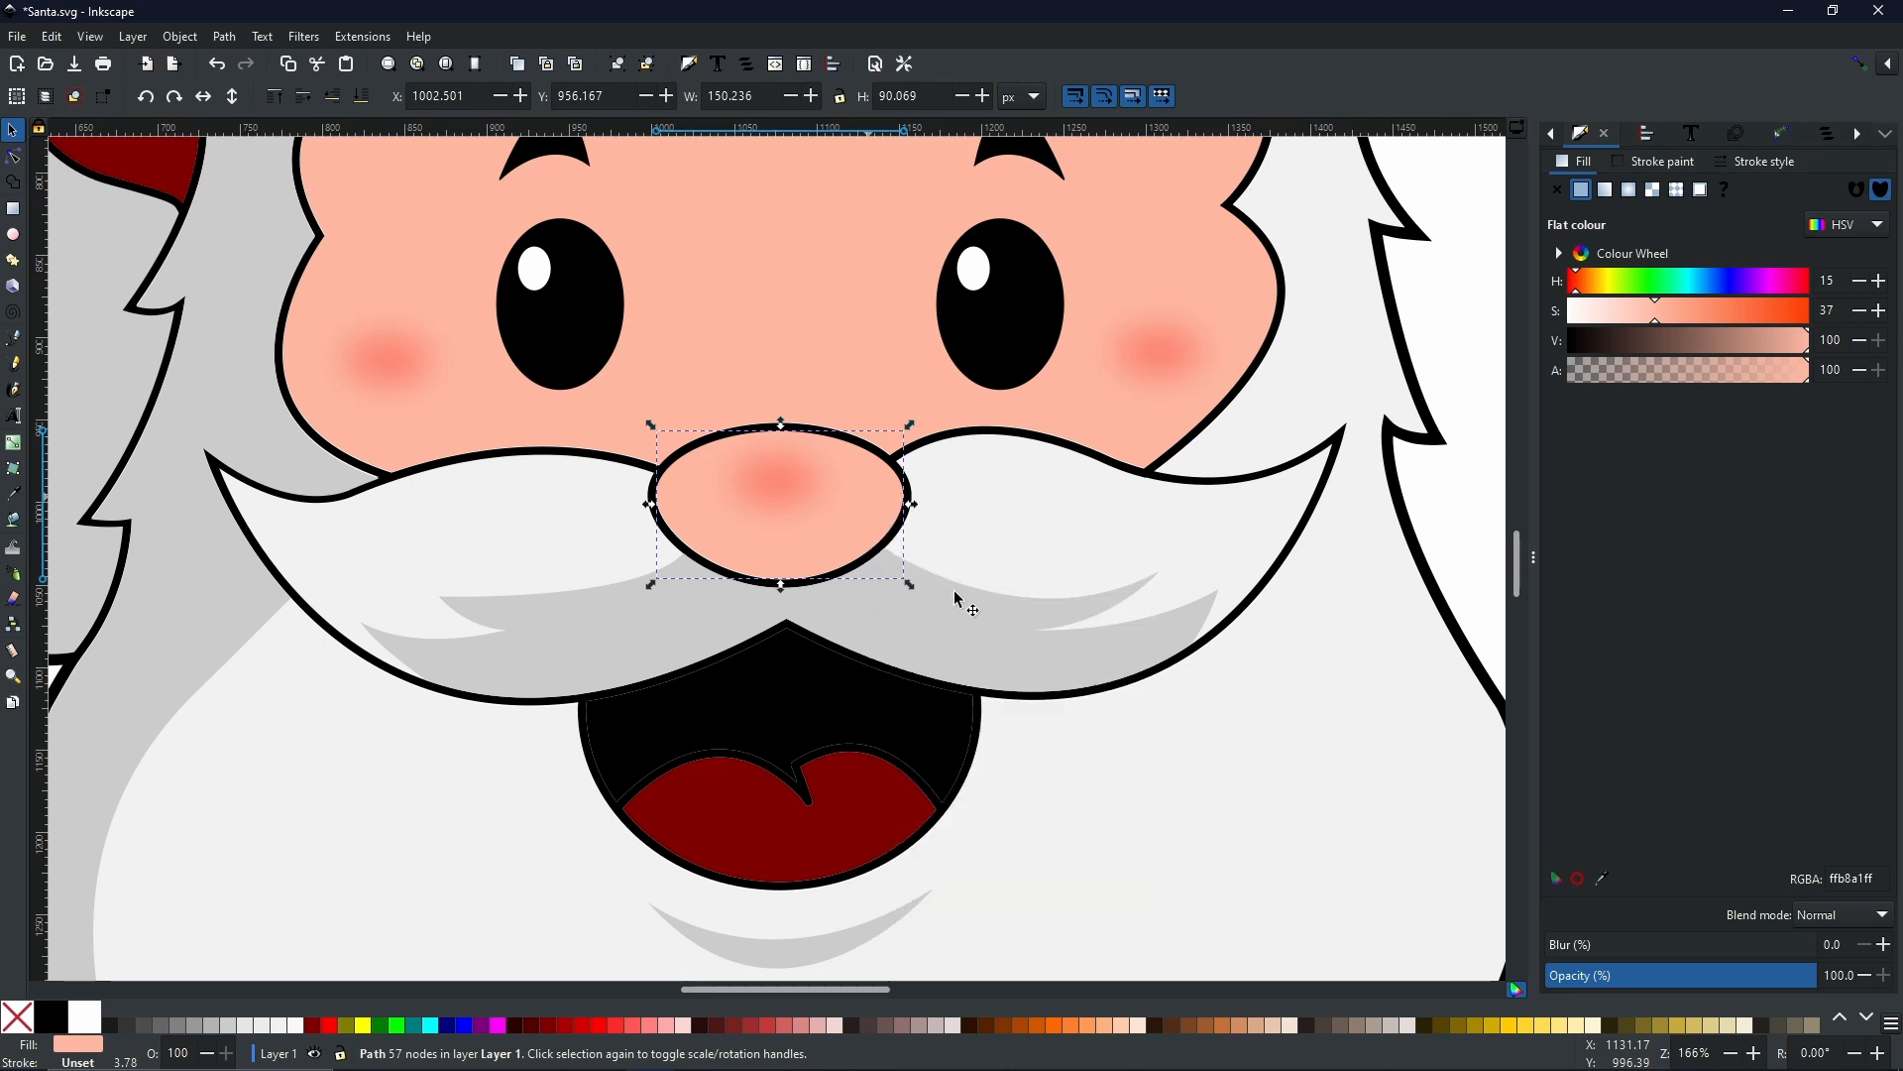
right_click(814, 506)
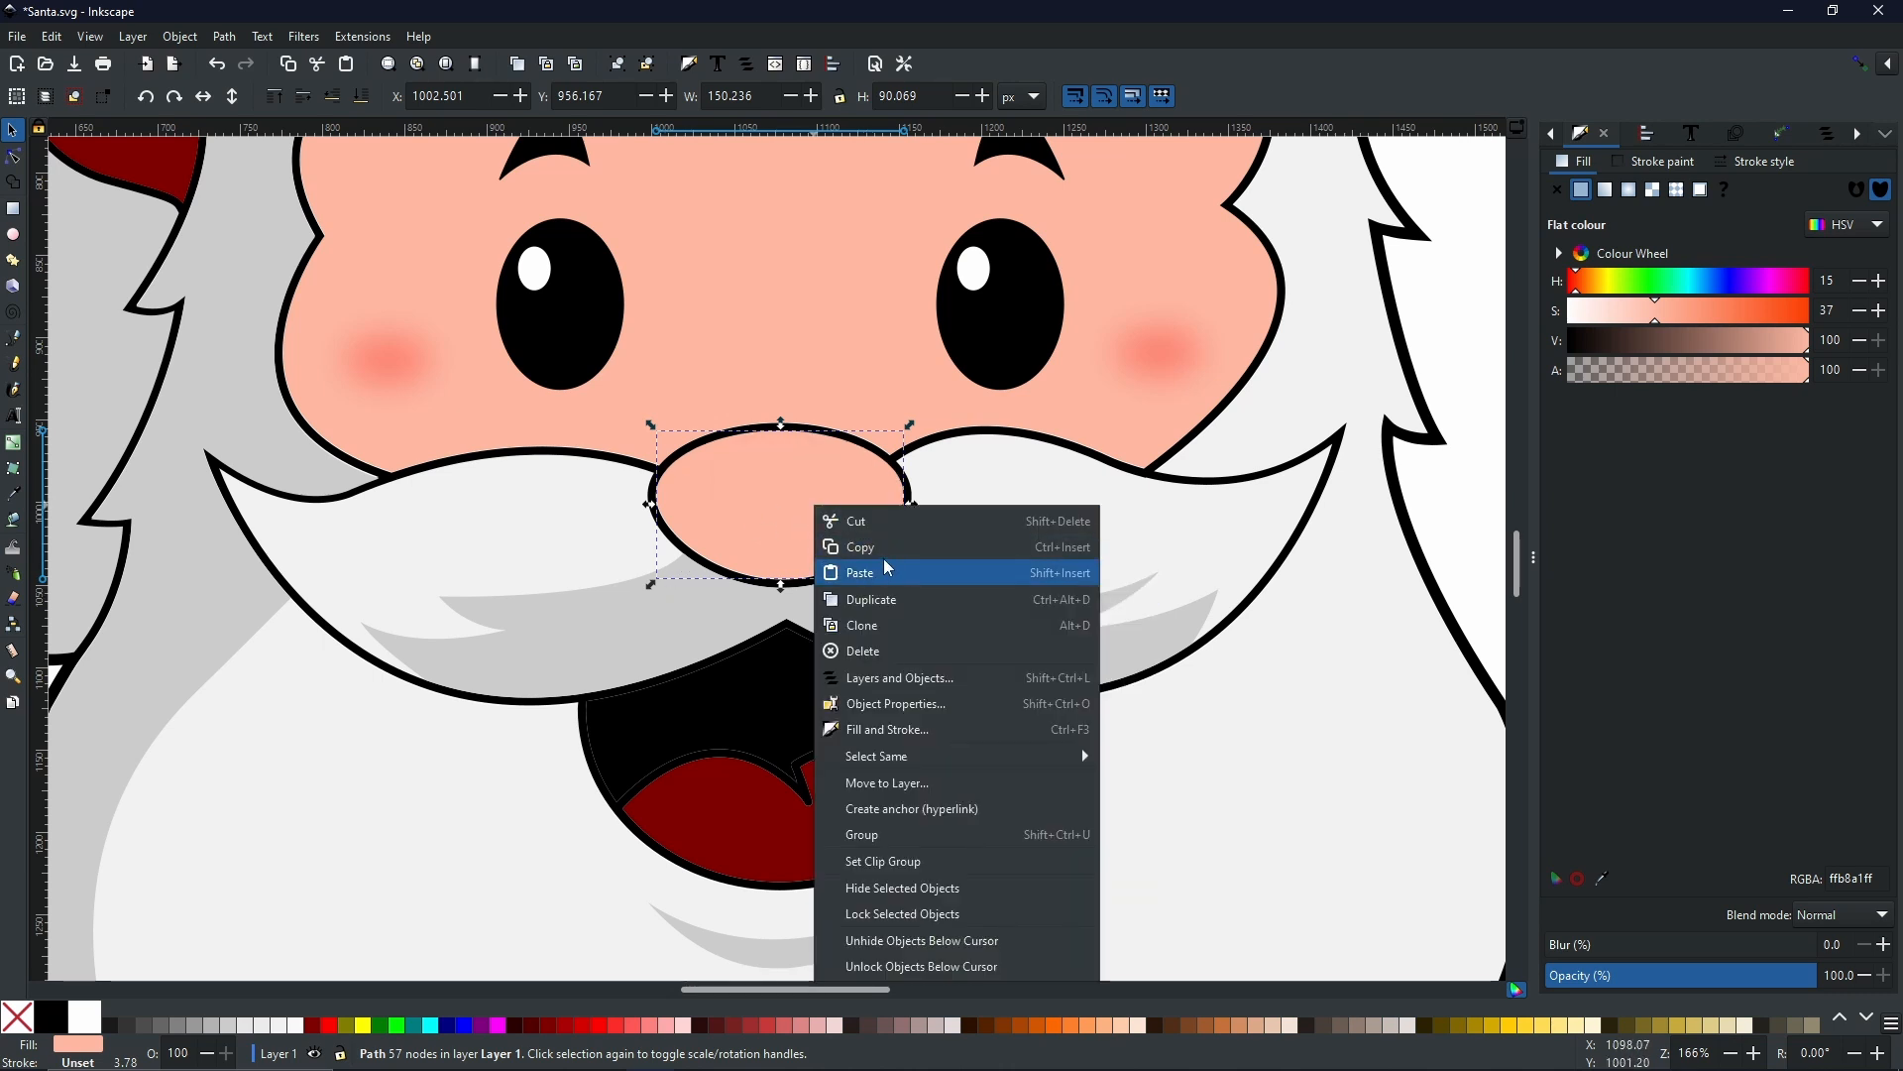
click(885, 608)
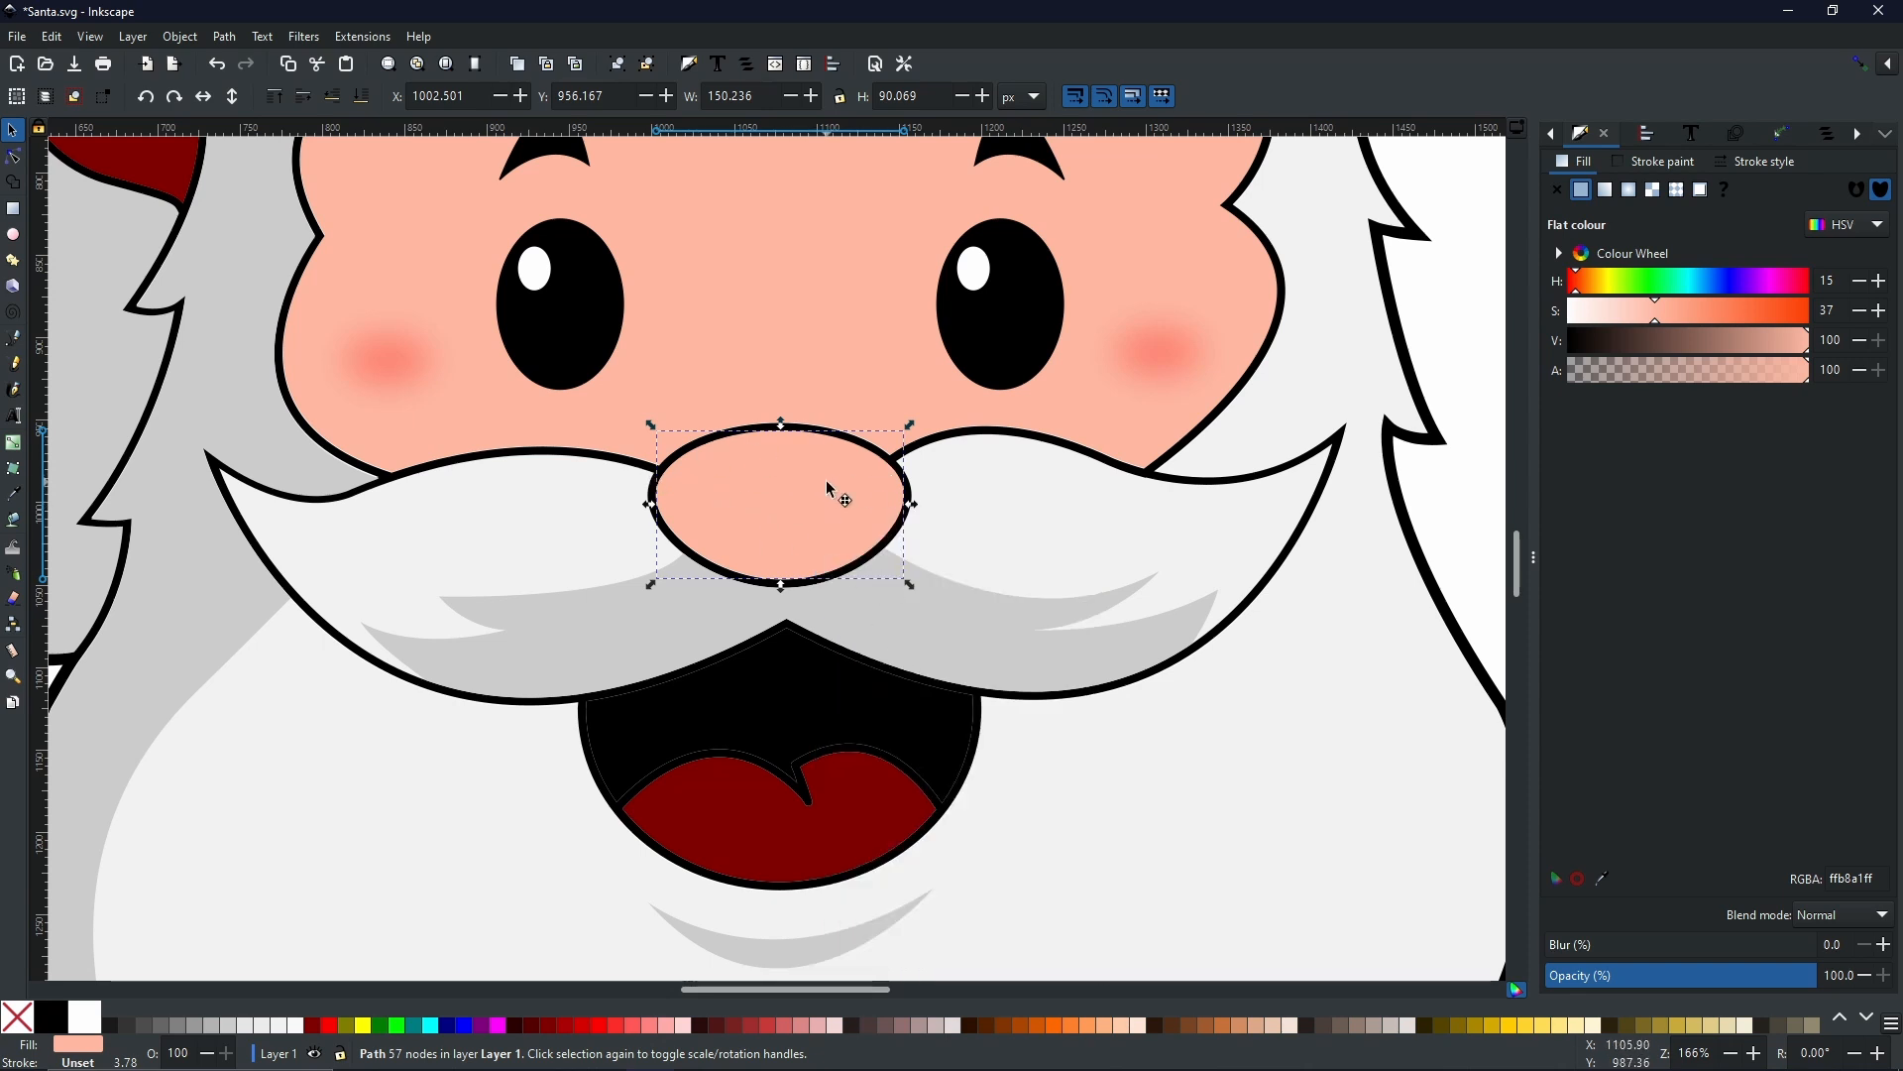
- Offset the top nose copy about 14 px left and 5 px down in olive, and fill the copy beneath with cyan
drag(828, 483, 801, 492)
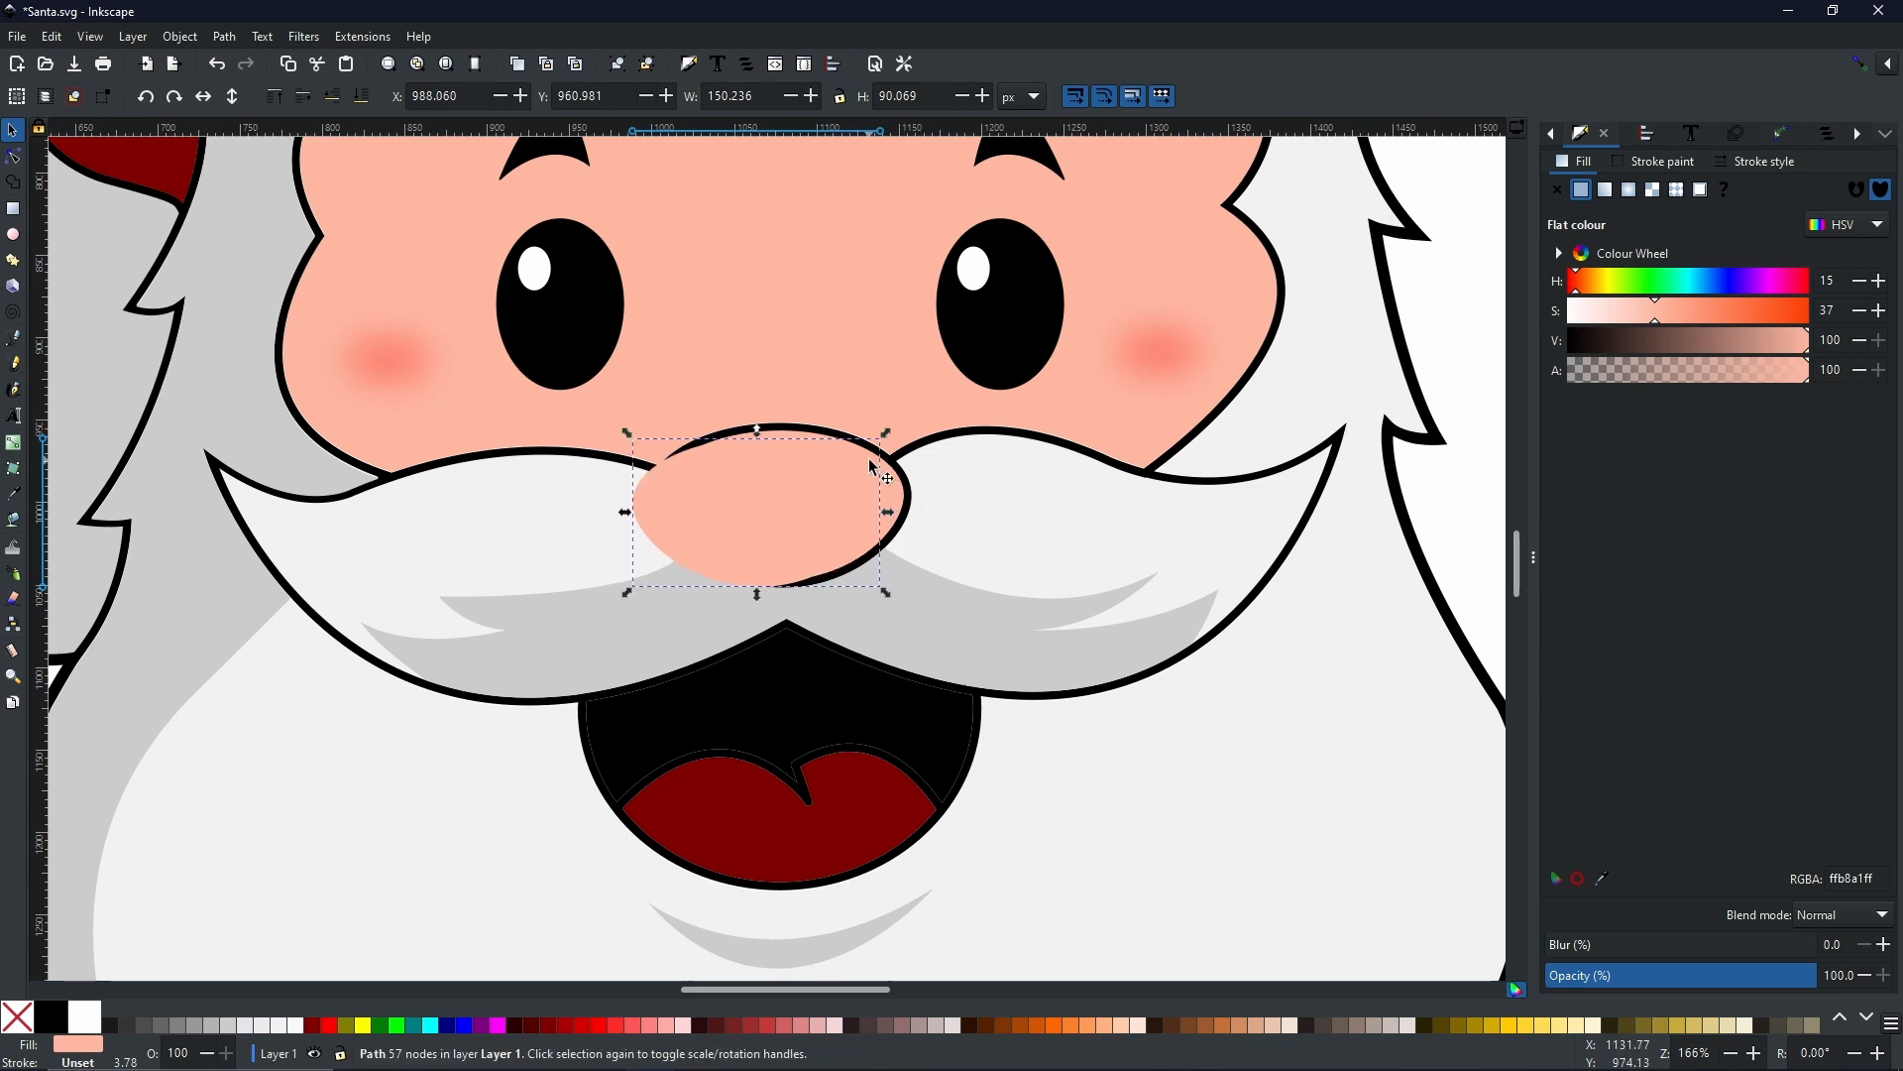
click(348, 1026)
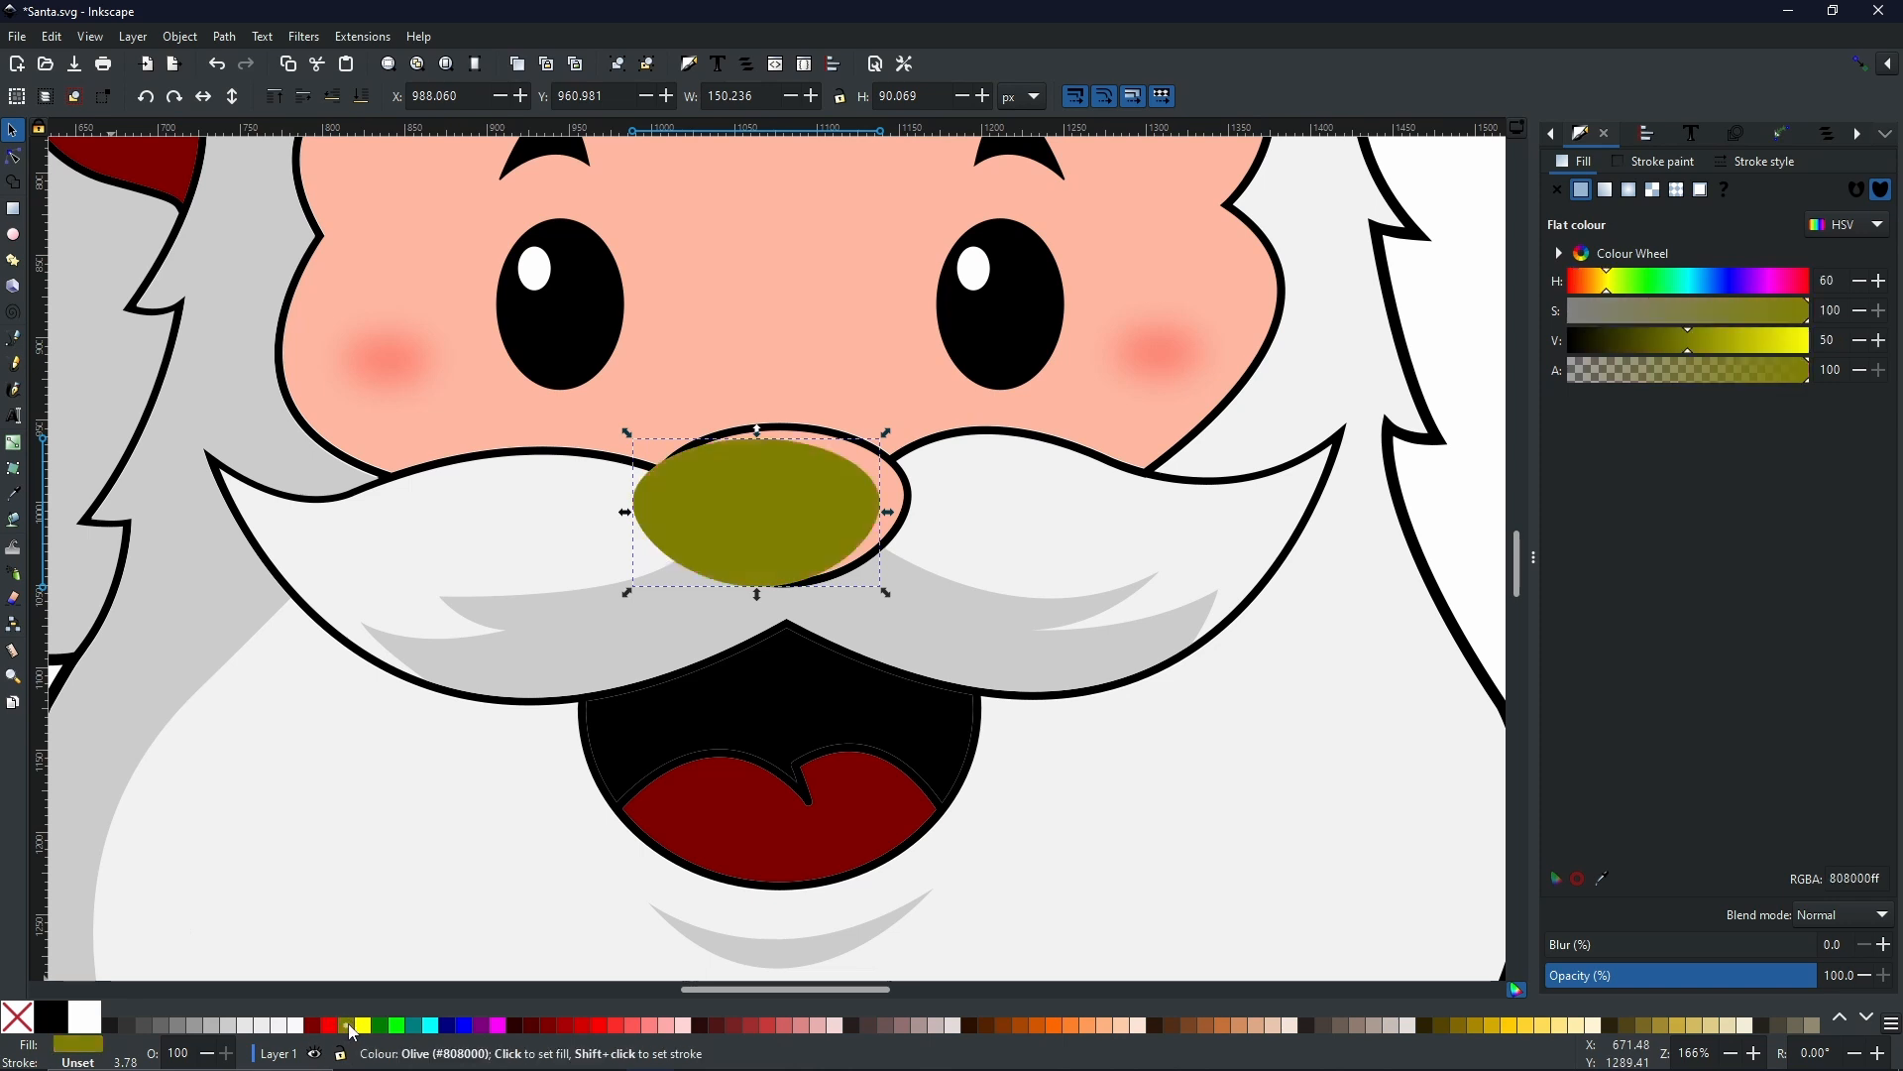
click(905, 490)
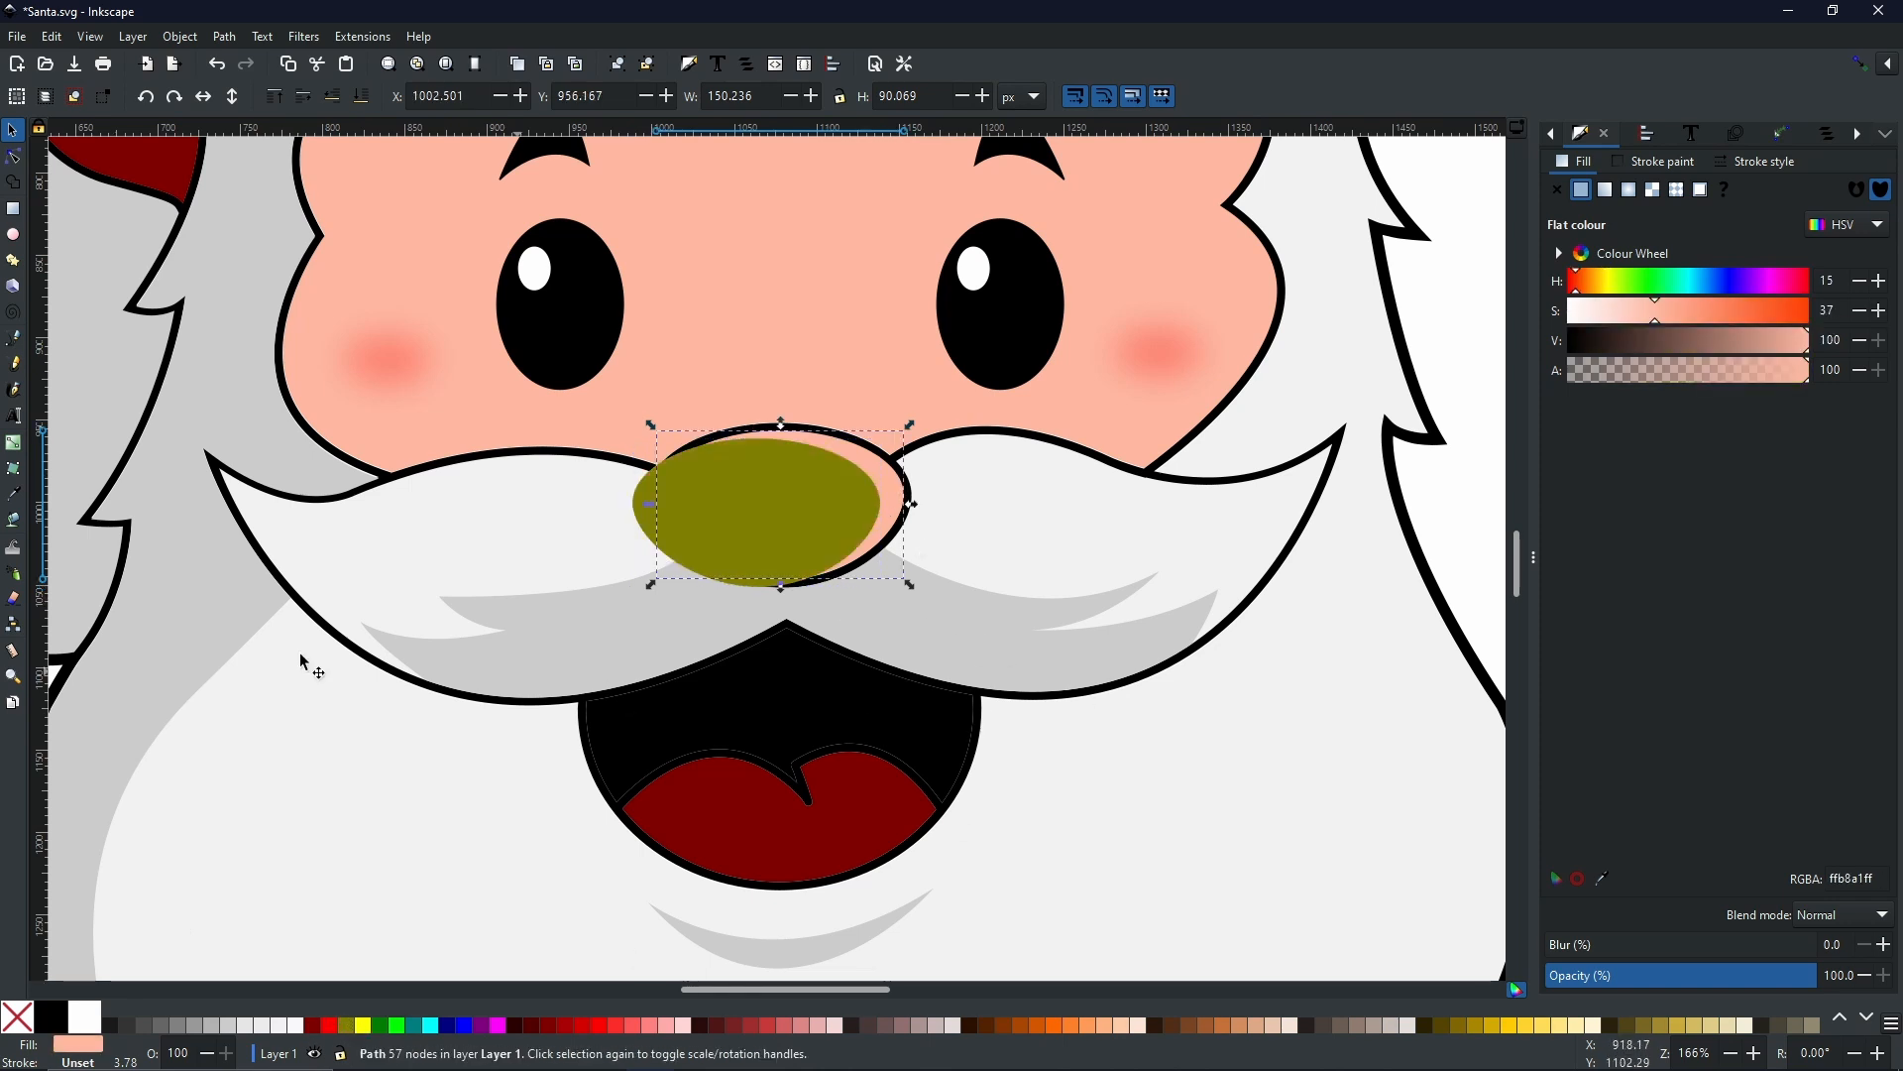
click(431, 1025)
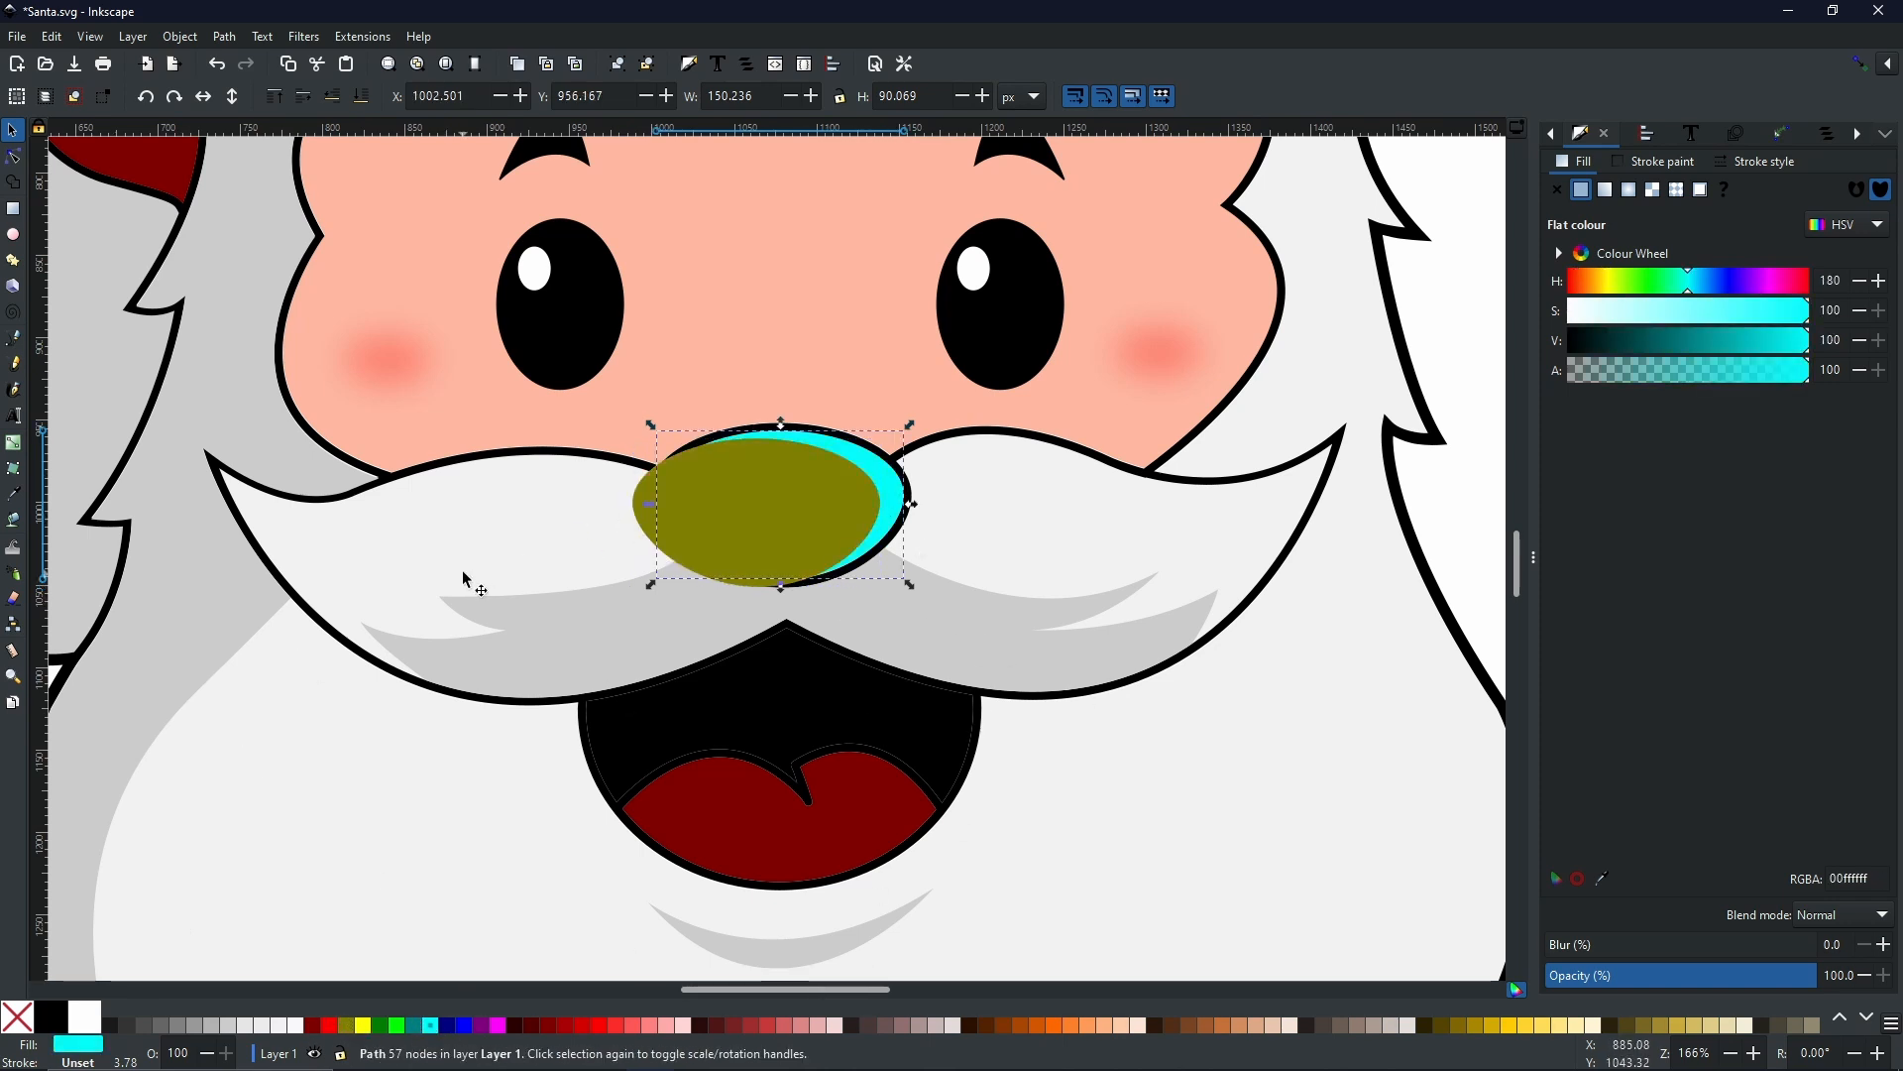
- Subtract the olive nose copy from the cyan one with Difference to leave a crescent
shift+click(842, 514)
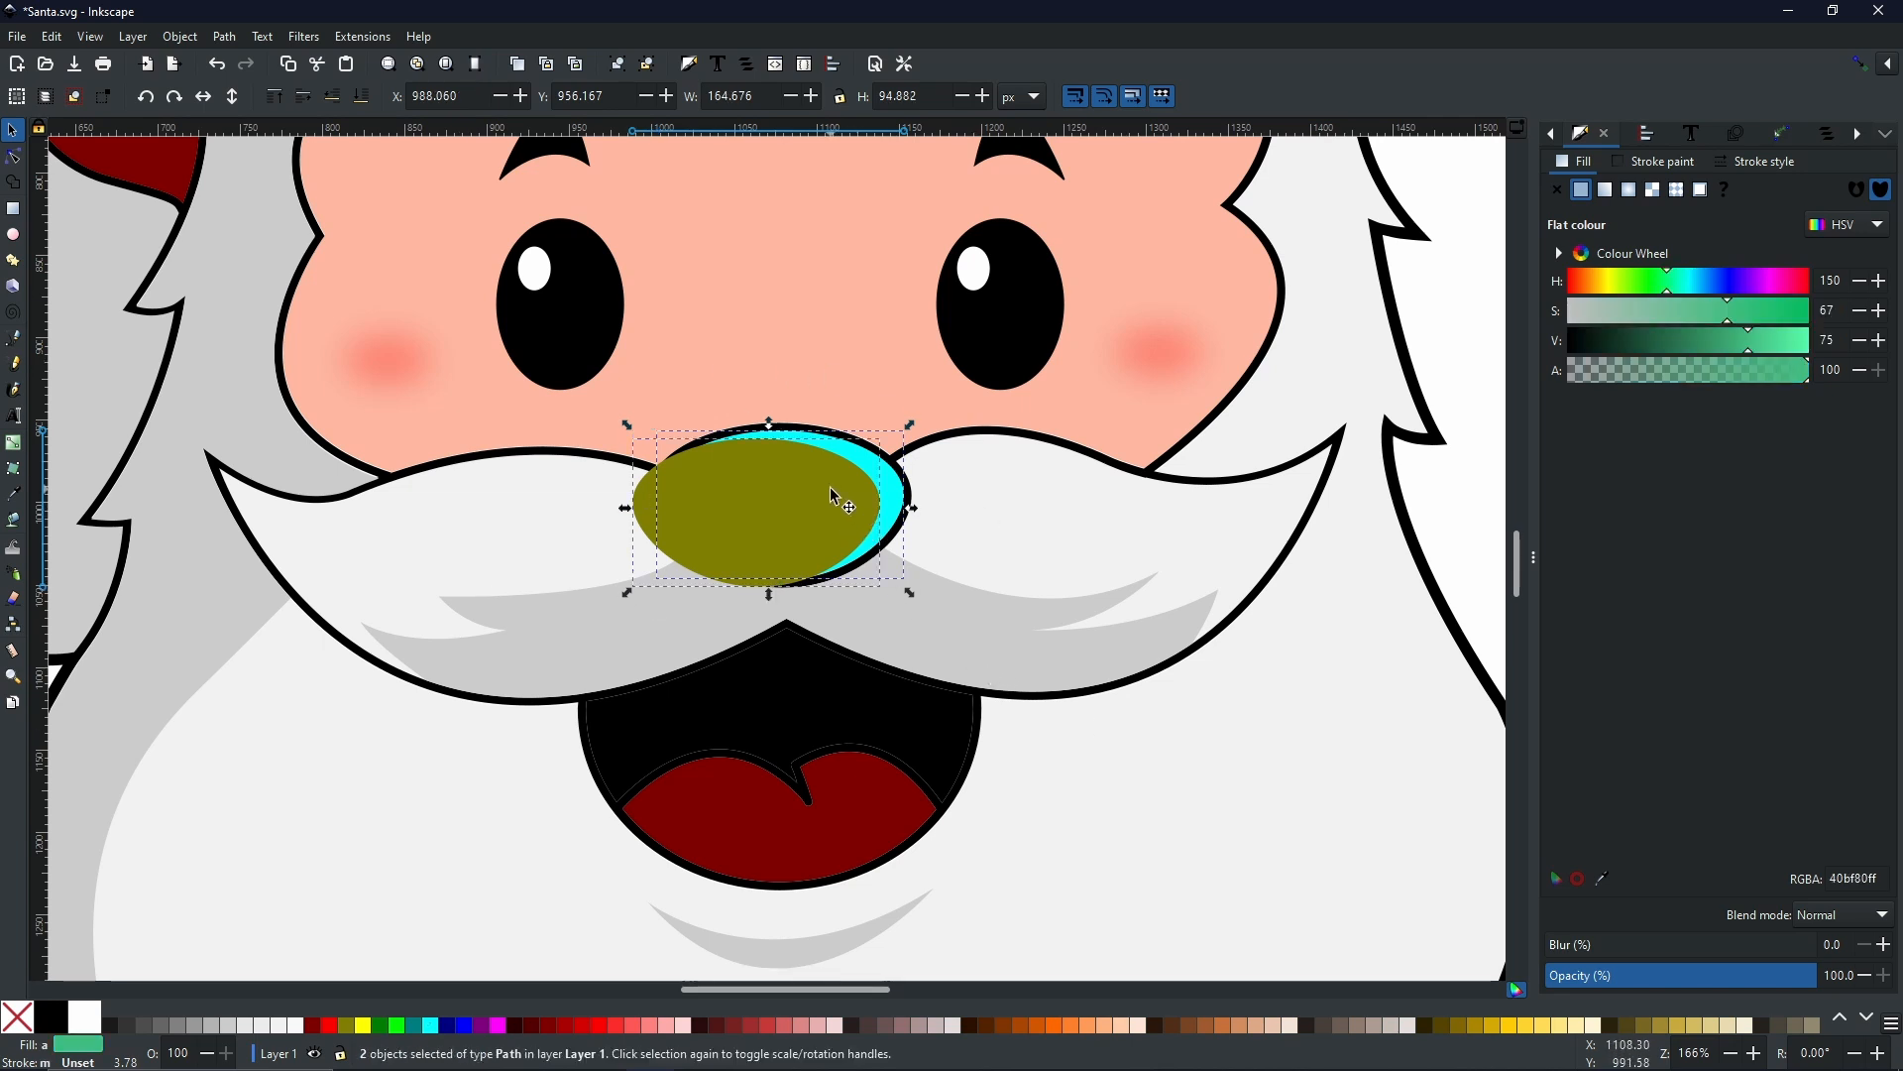
click(224, 37)
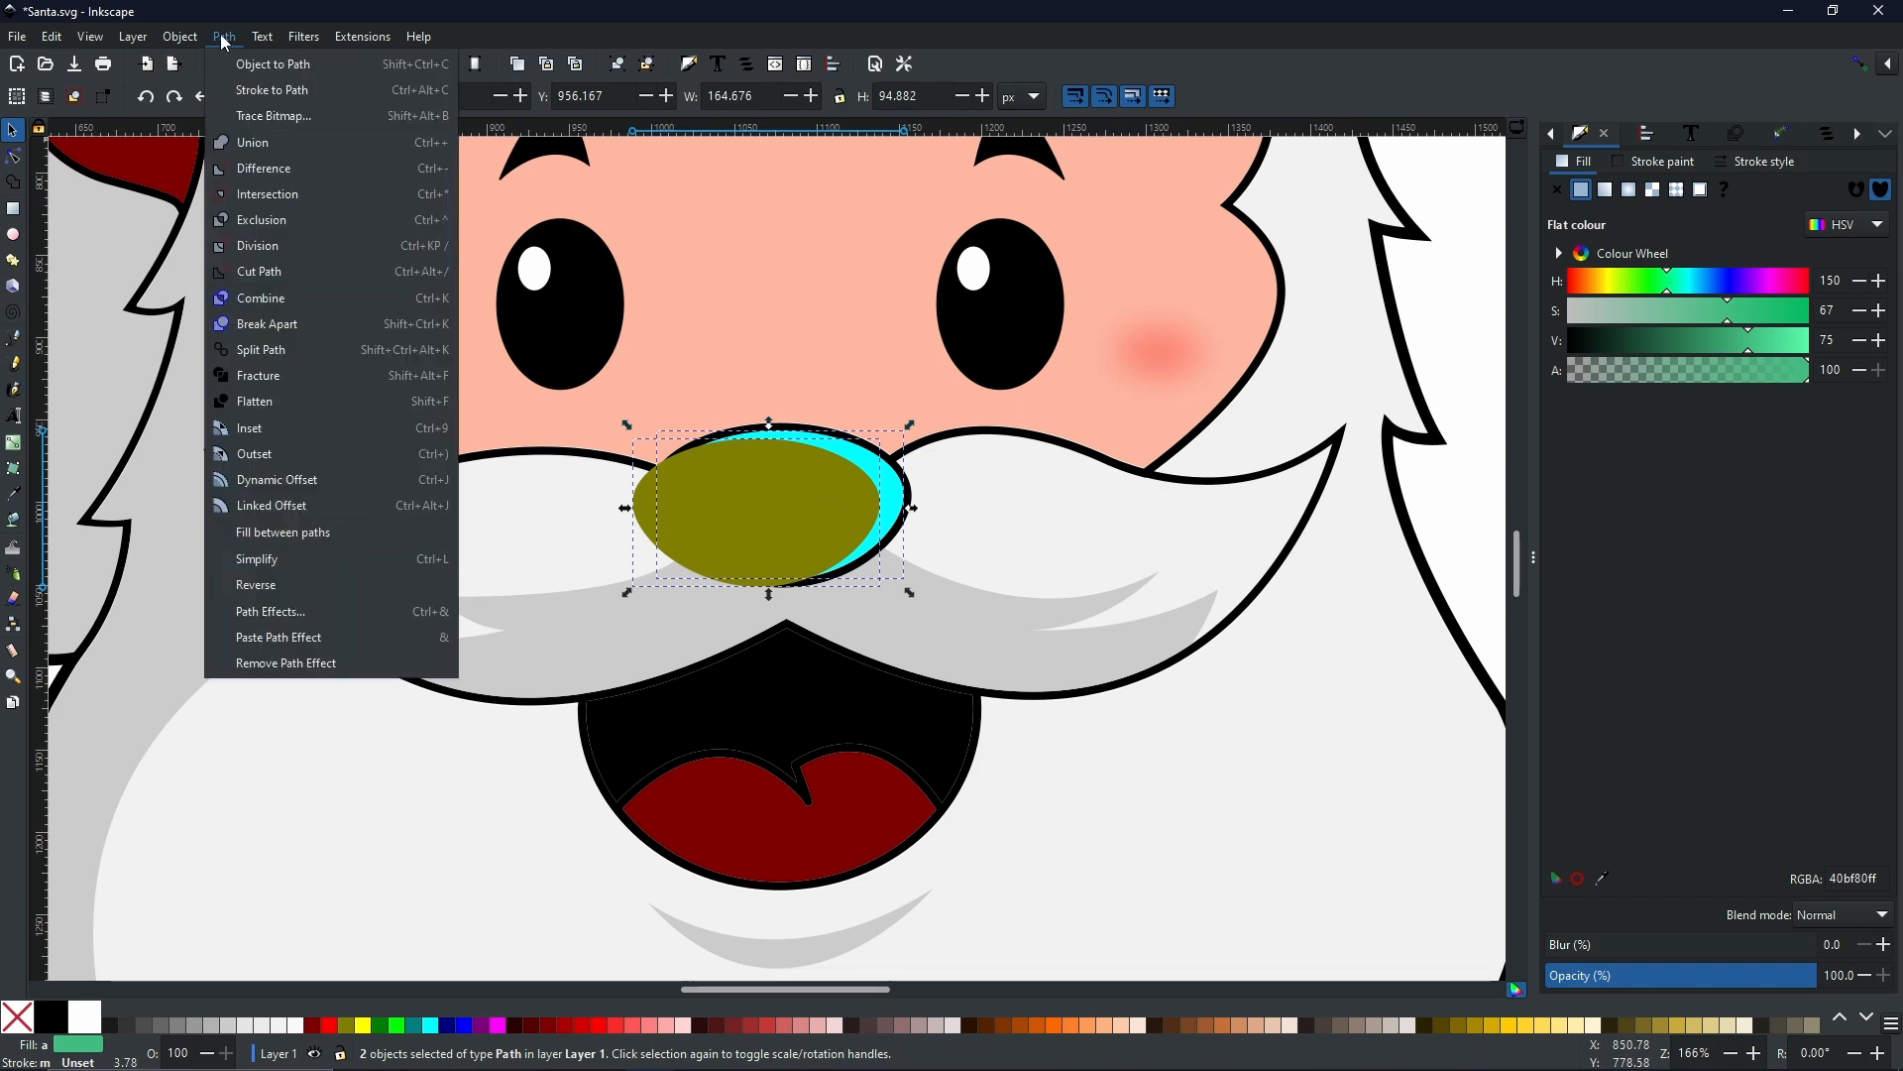
click(263, 169)
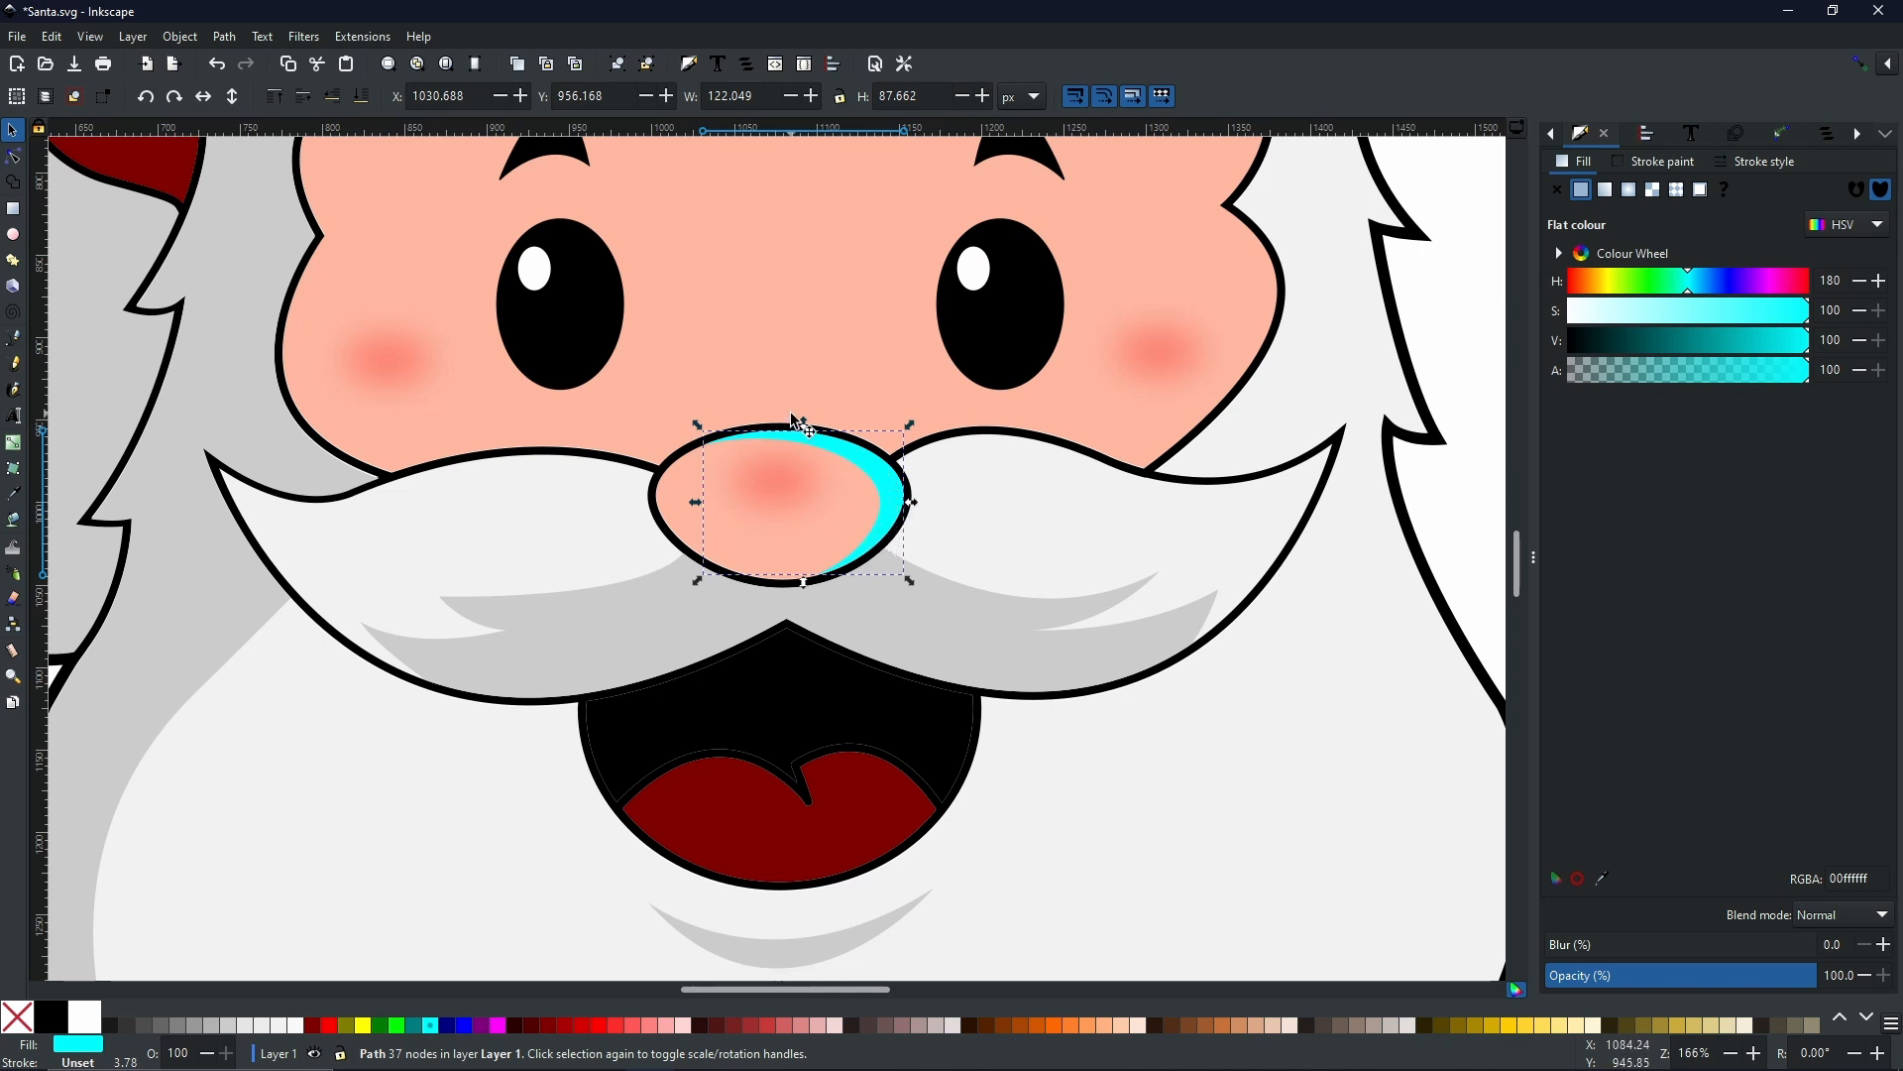
- Fill the nose crescent with black and set its blend mode to Overlay
click(51, 1016)
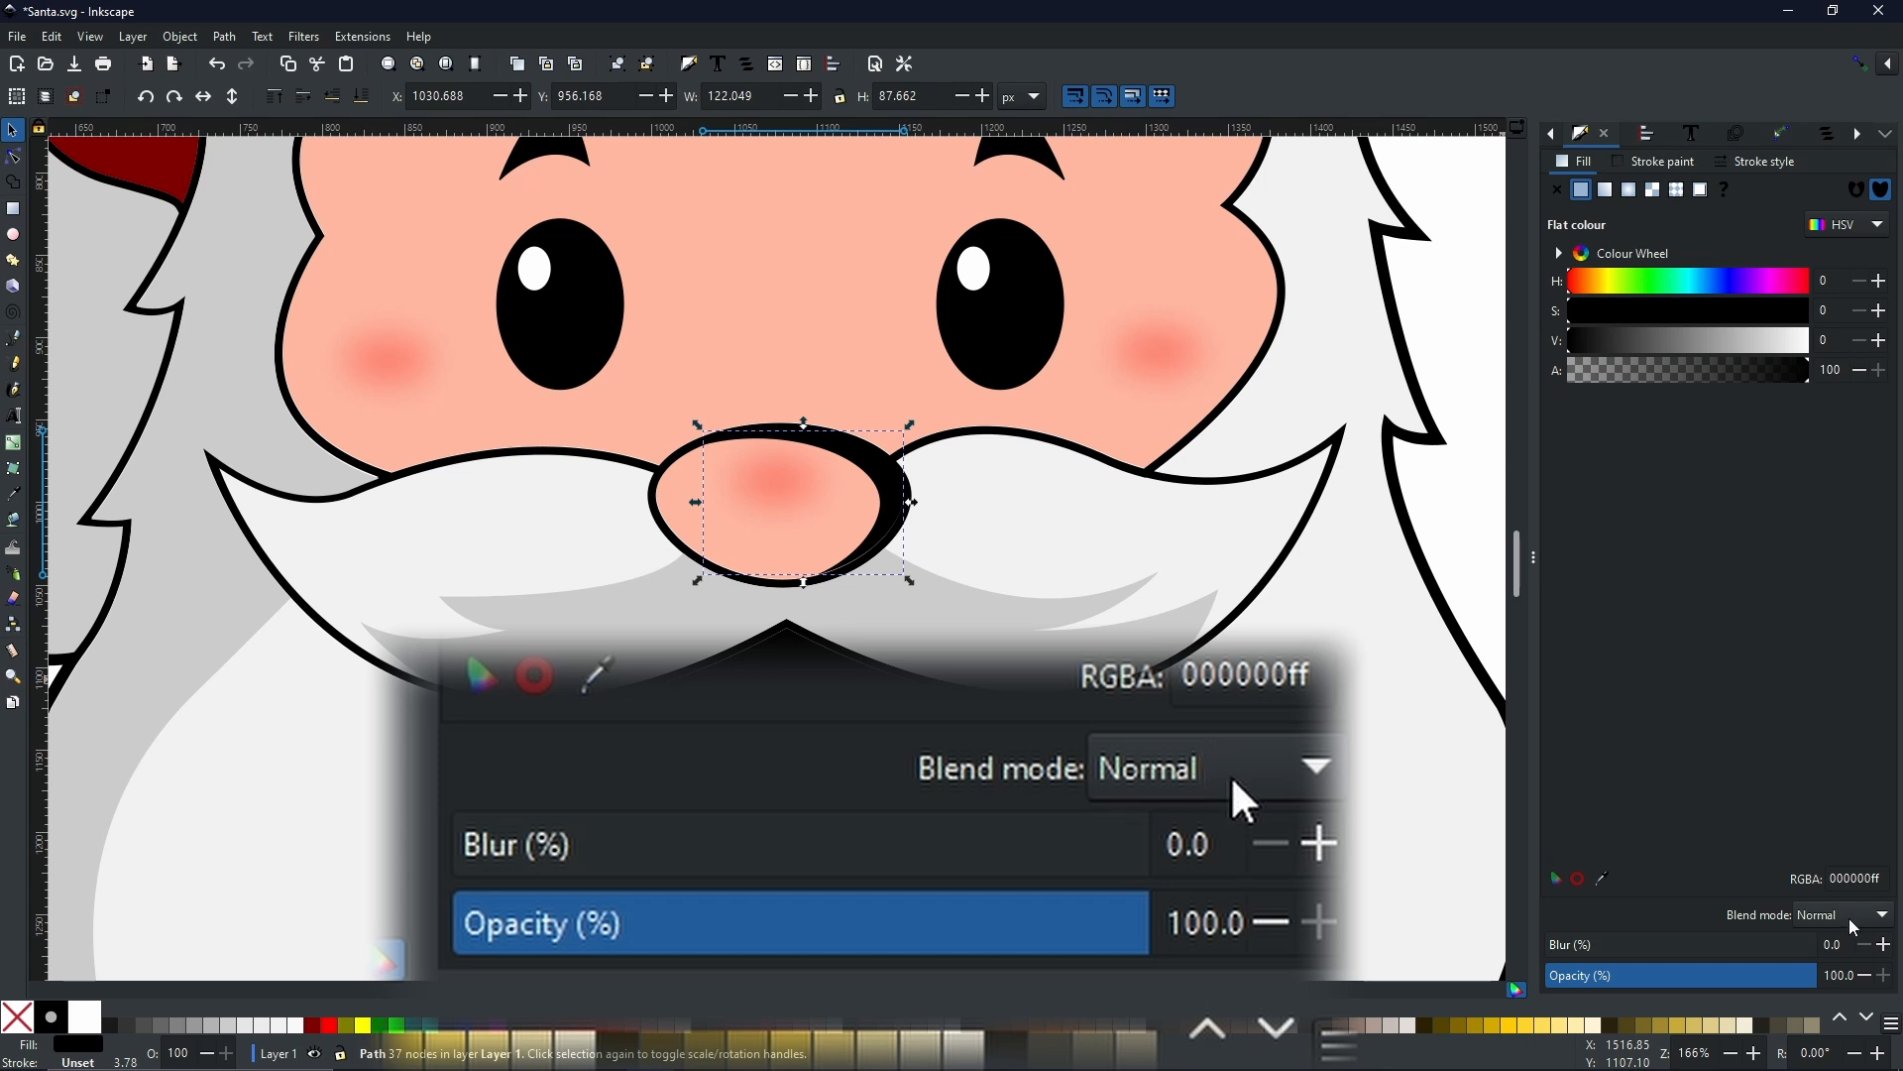
click(1854, 925)
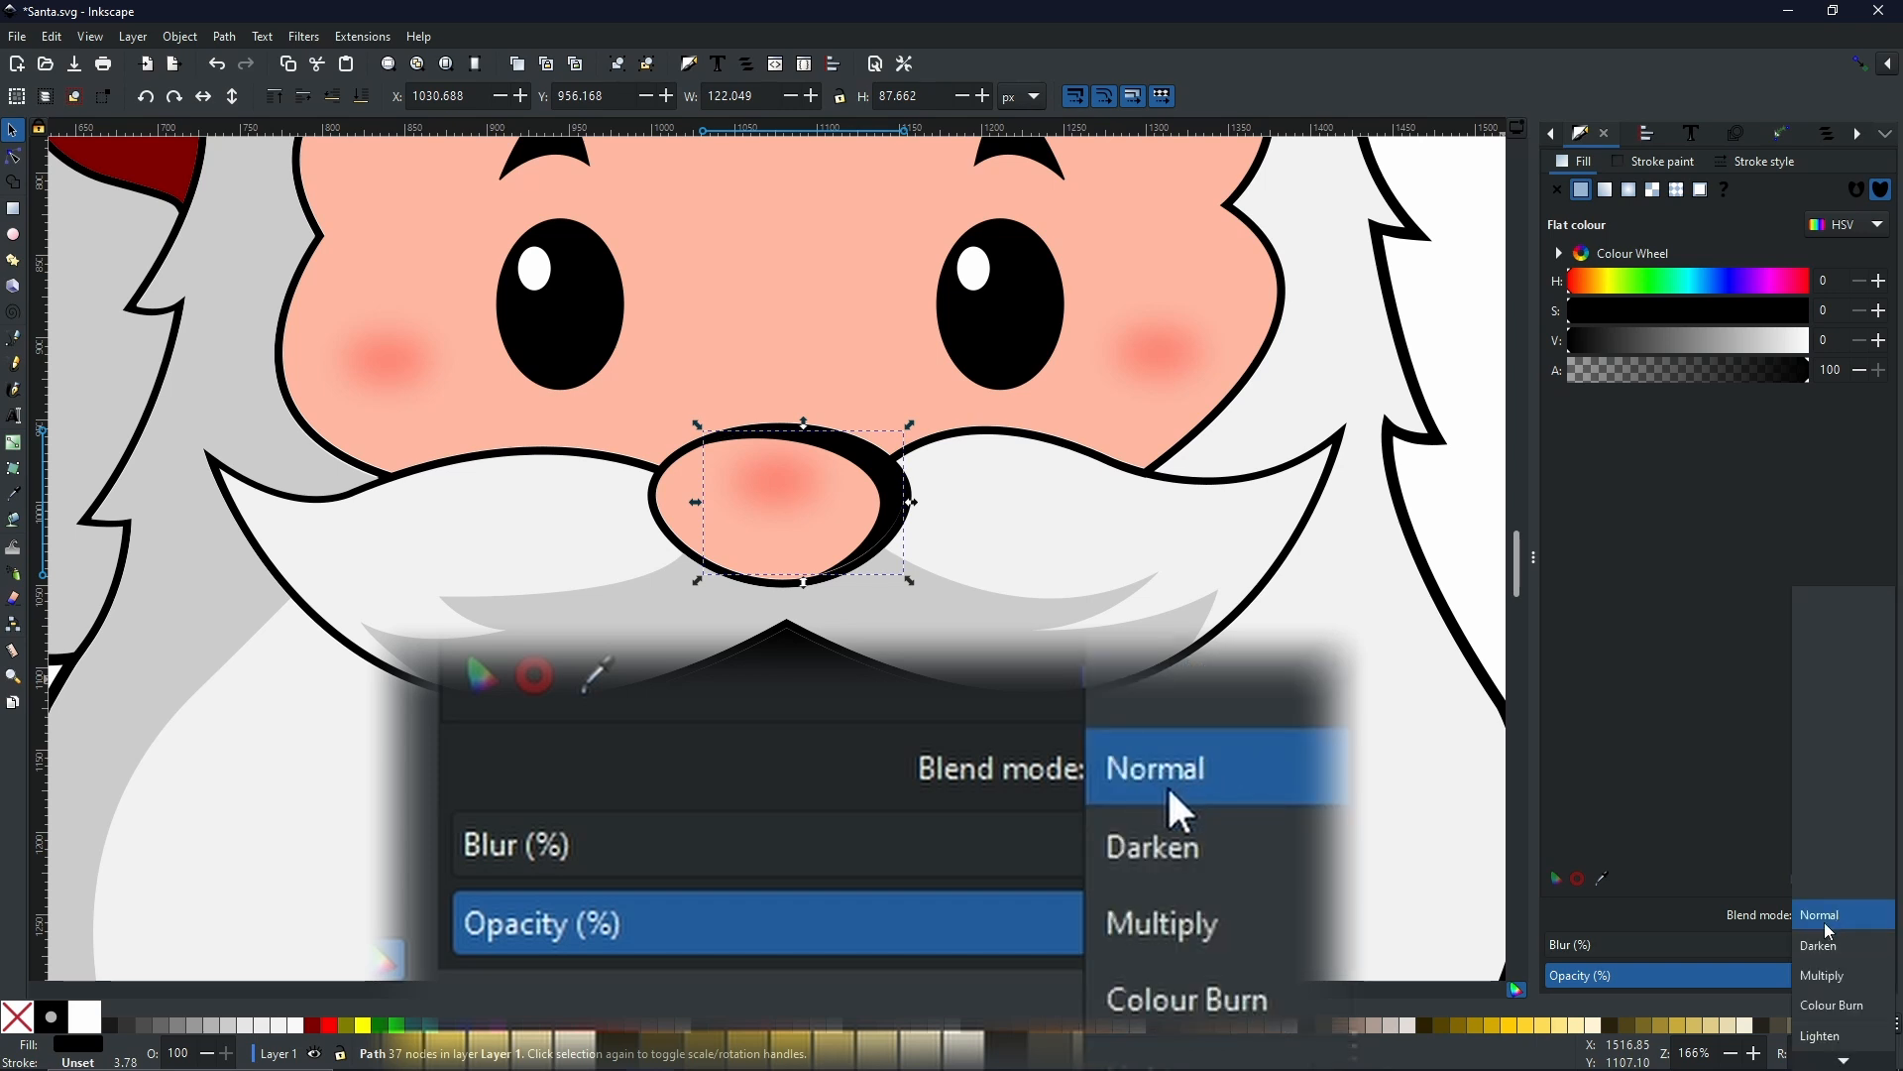
scroll(1860, 924, down, 2)
scroll(1864, 917, down, 3)
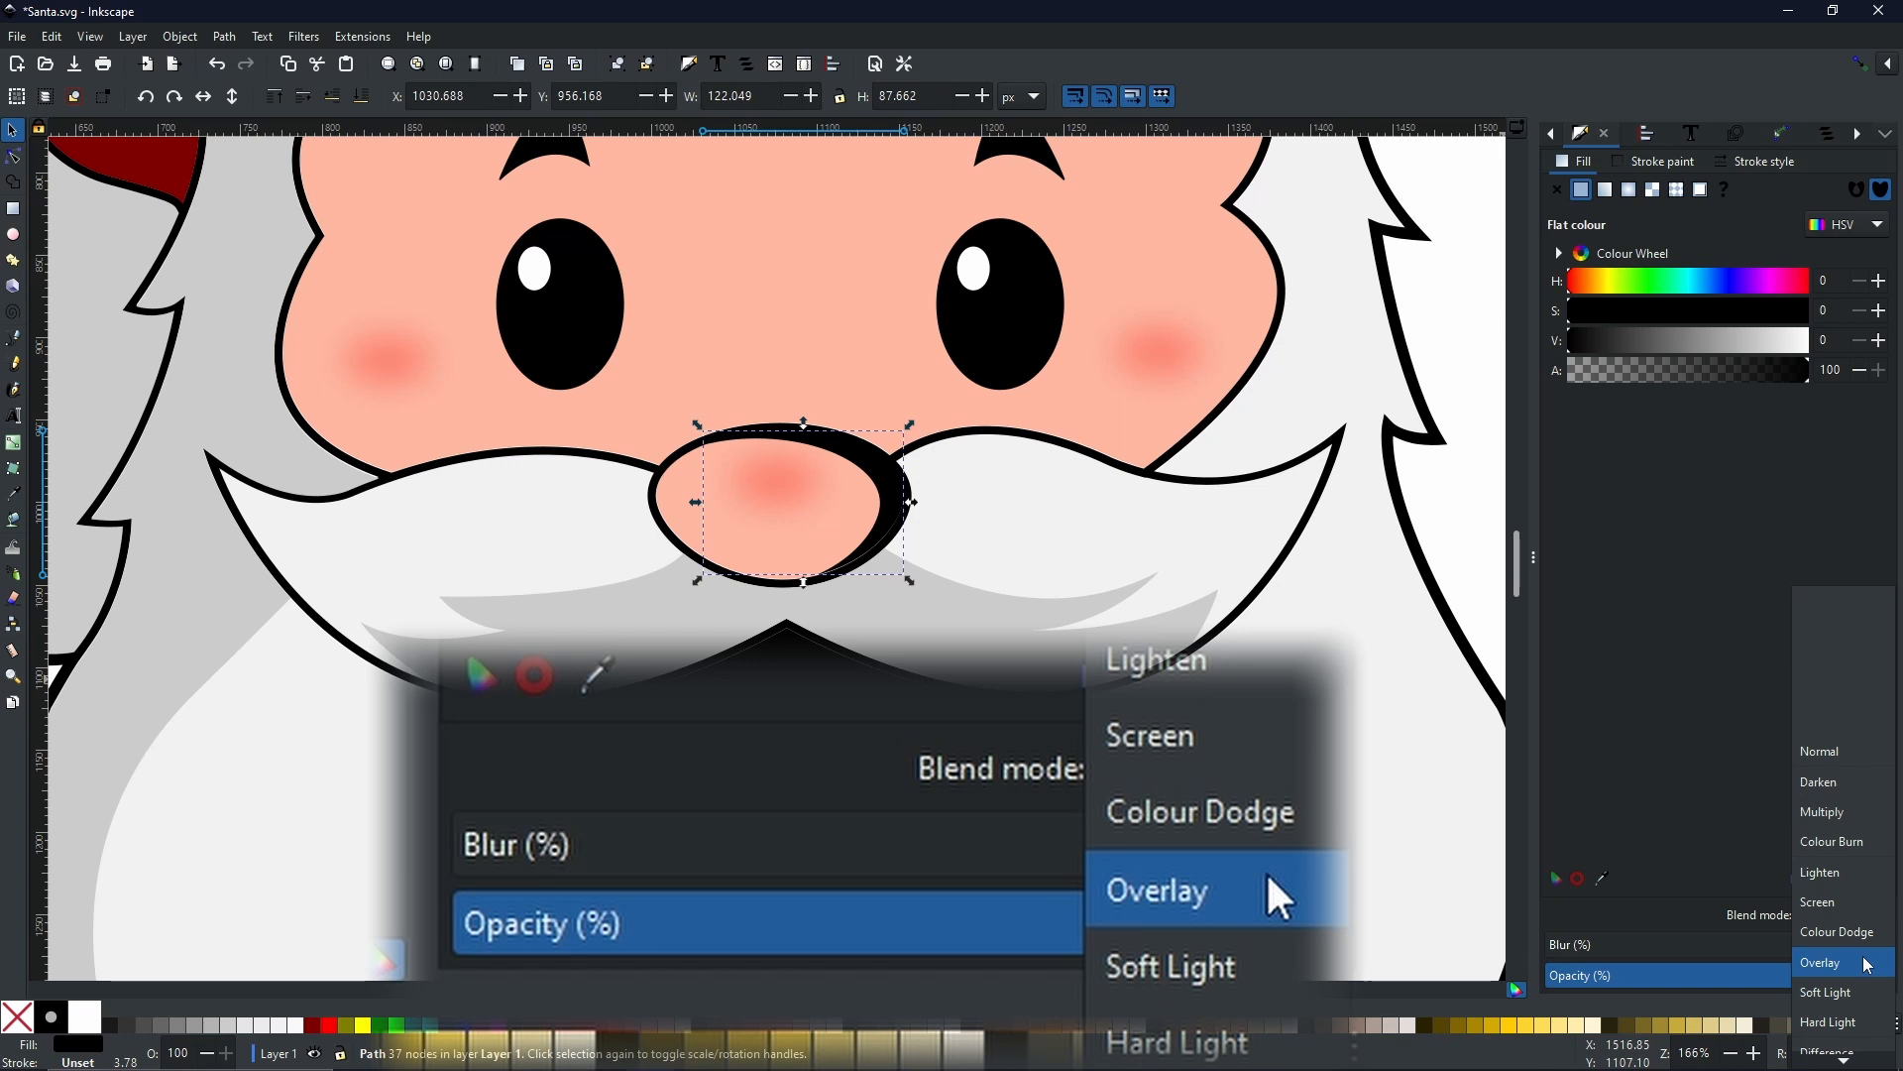
click(1868, 965)
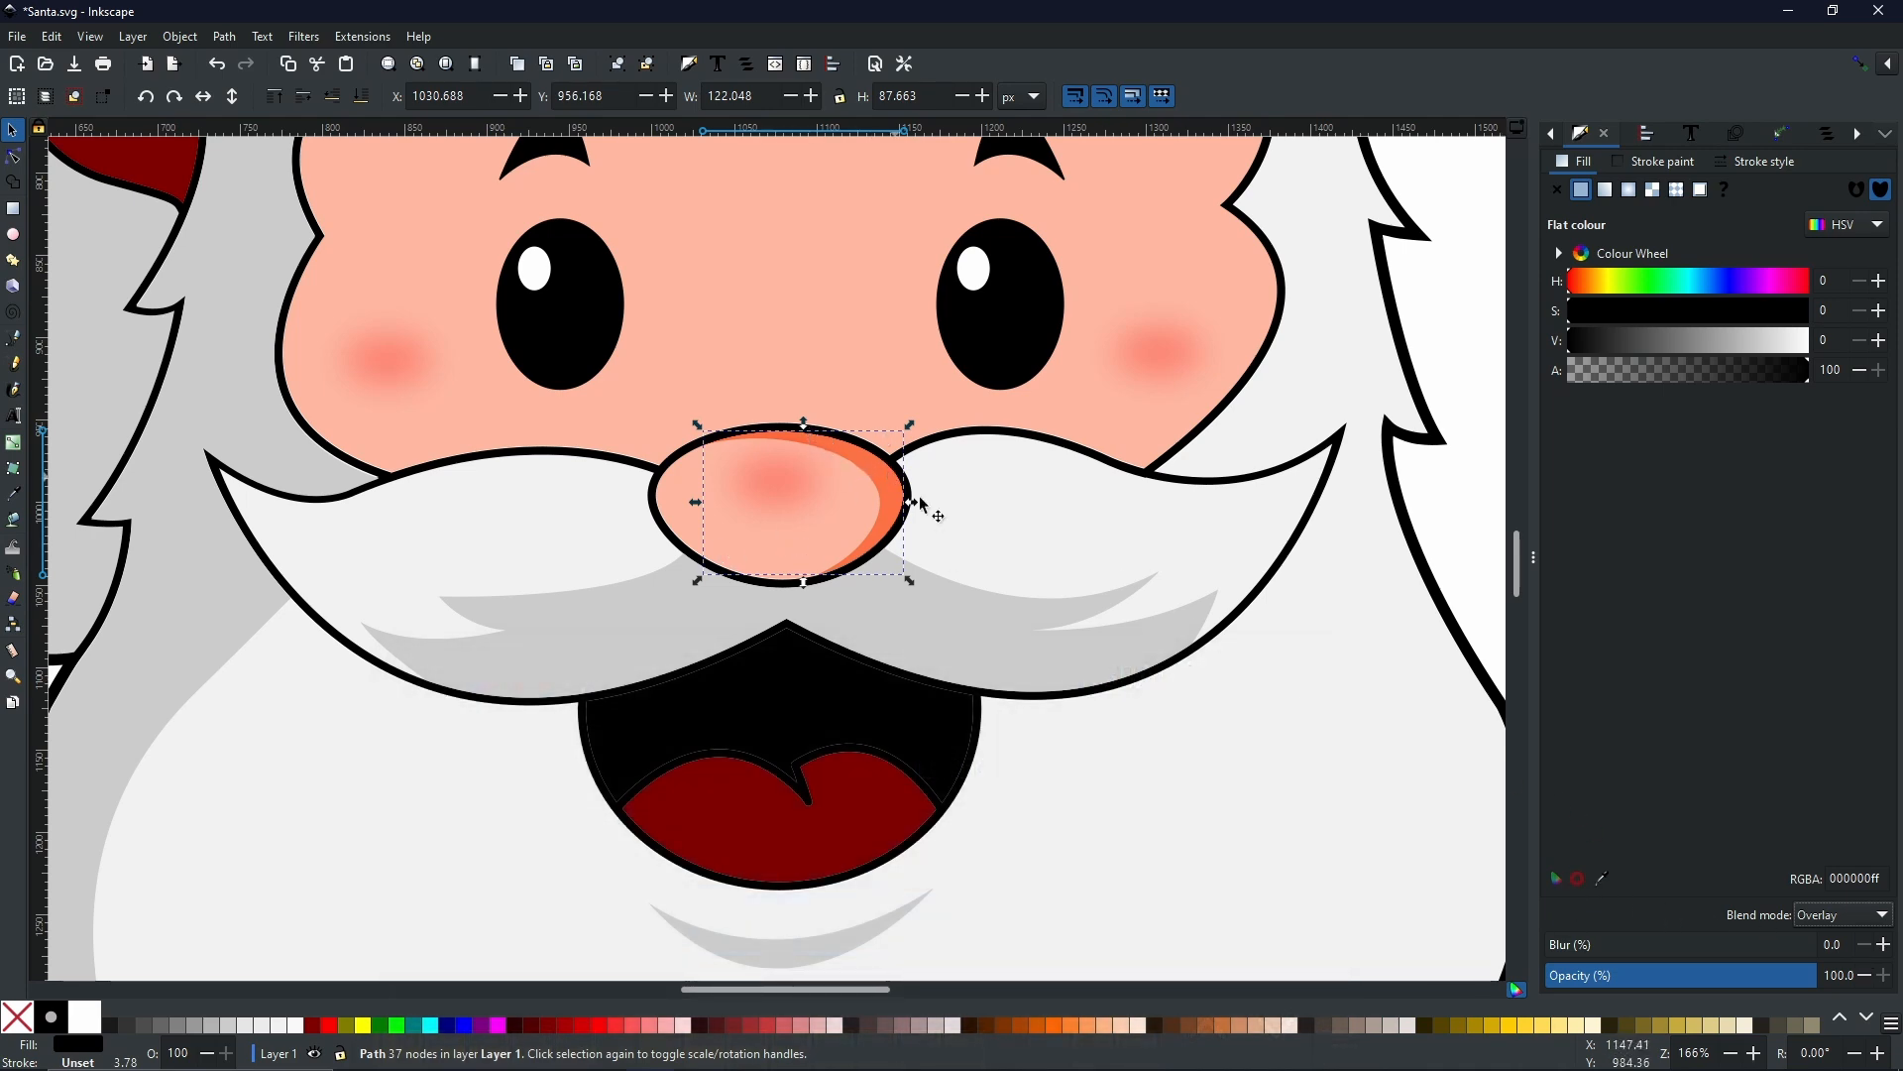
- Soften the nose crescent with a blur of 37.3%
scroll(986, 436, down, 3)
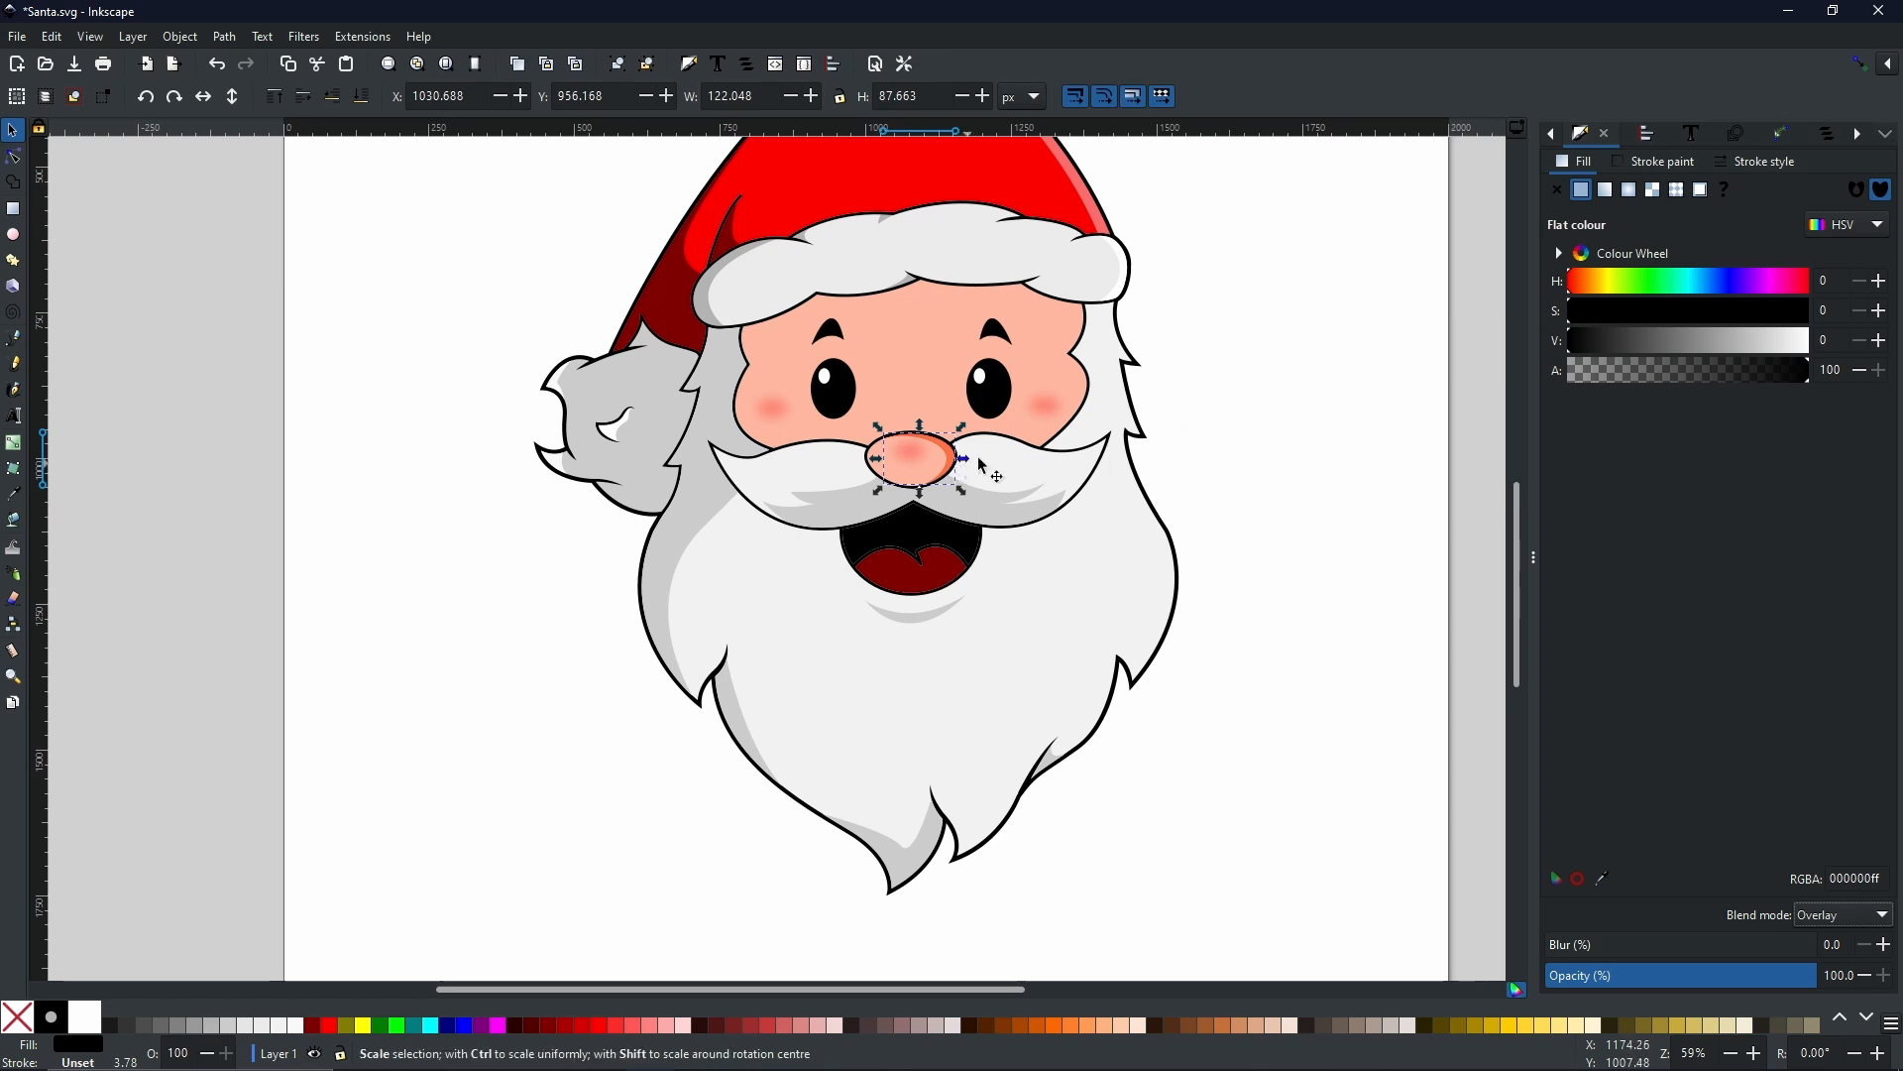
mouse_move(1295, 365)
mouse_down()
mouse_move(1305, 479)
mouse_move(1257, 476)
mouse_up()
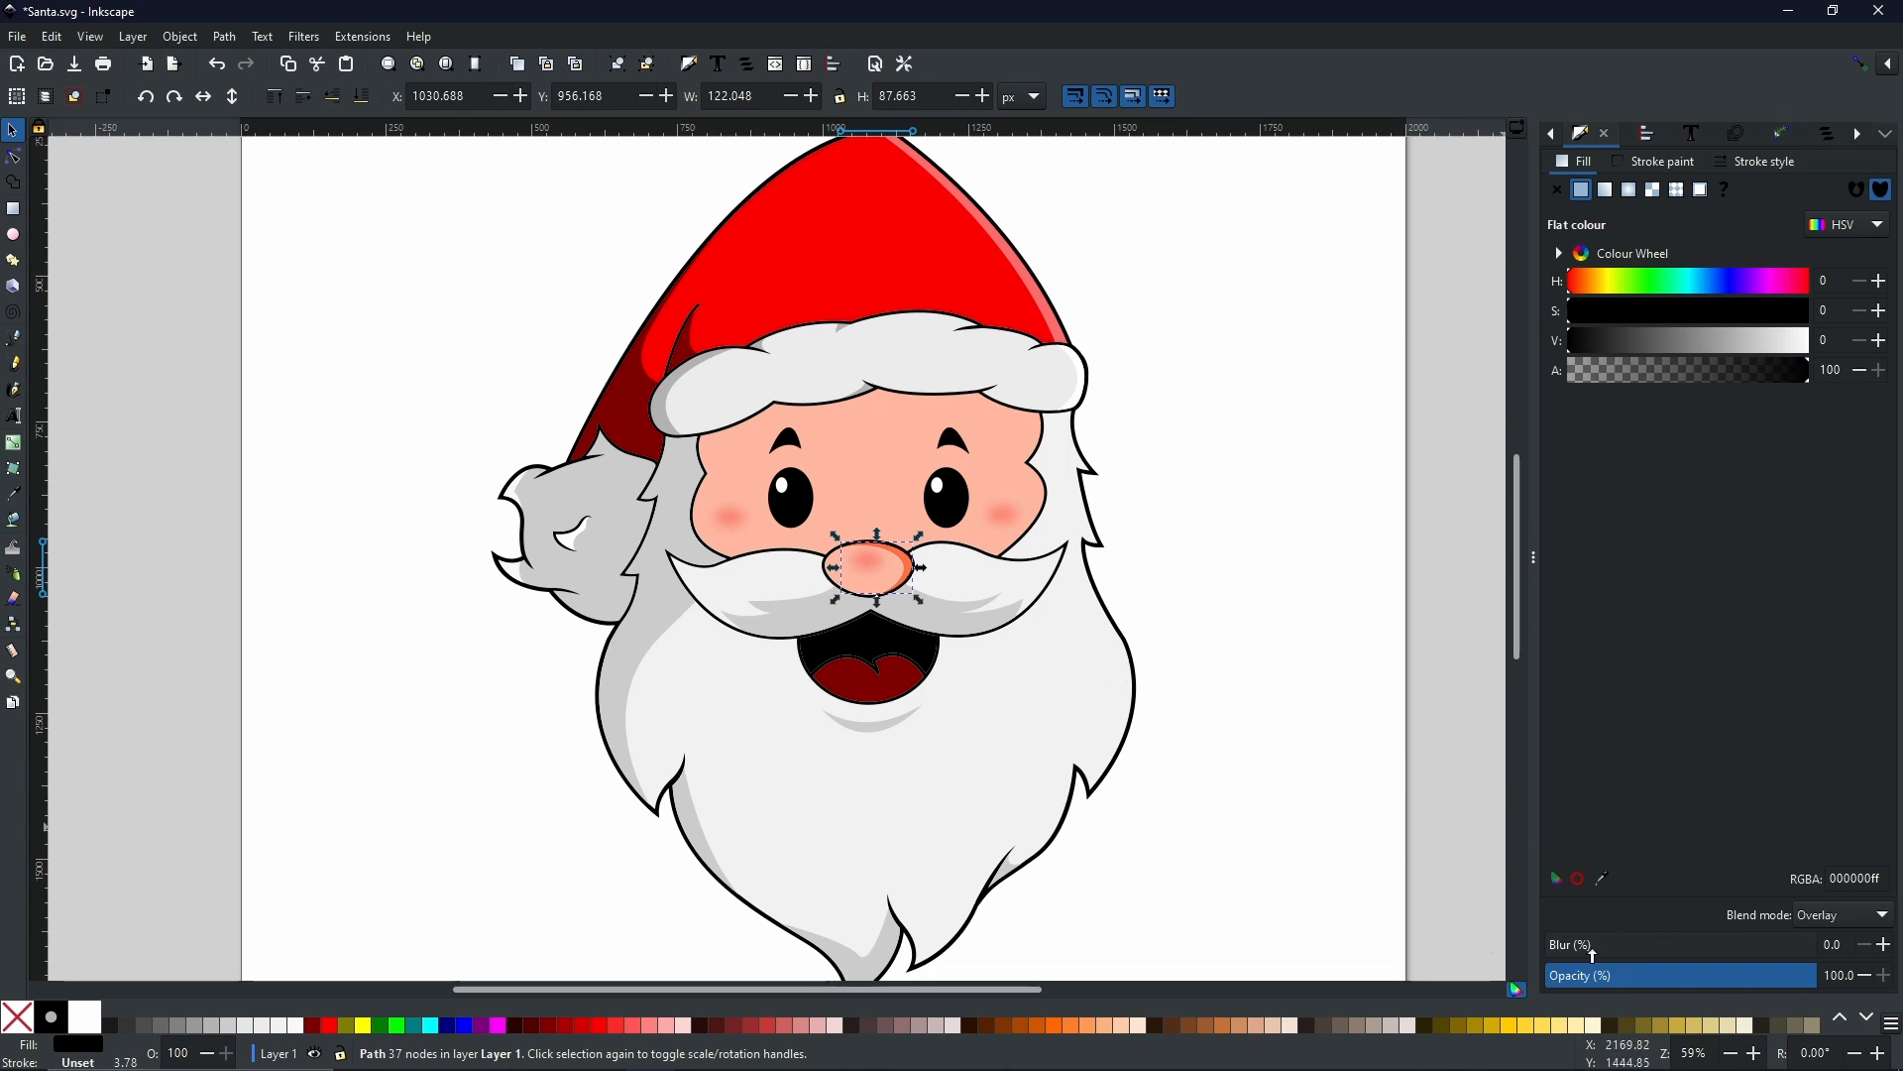
drag(1594, 955, 1648, 961)
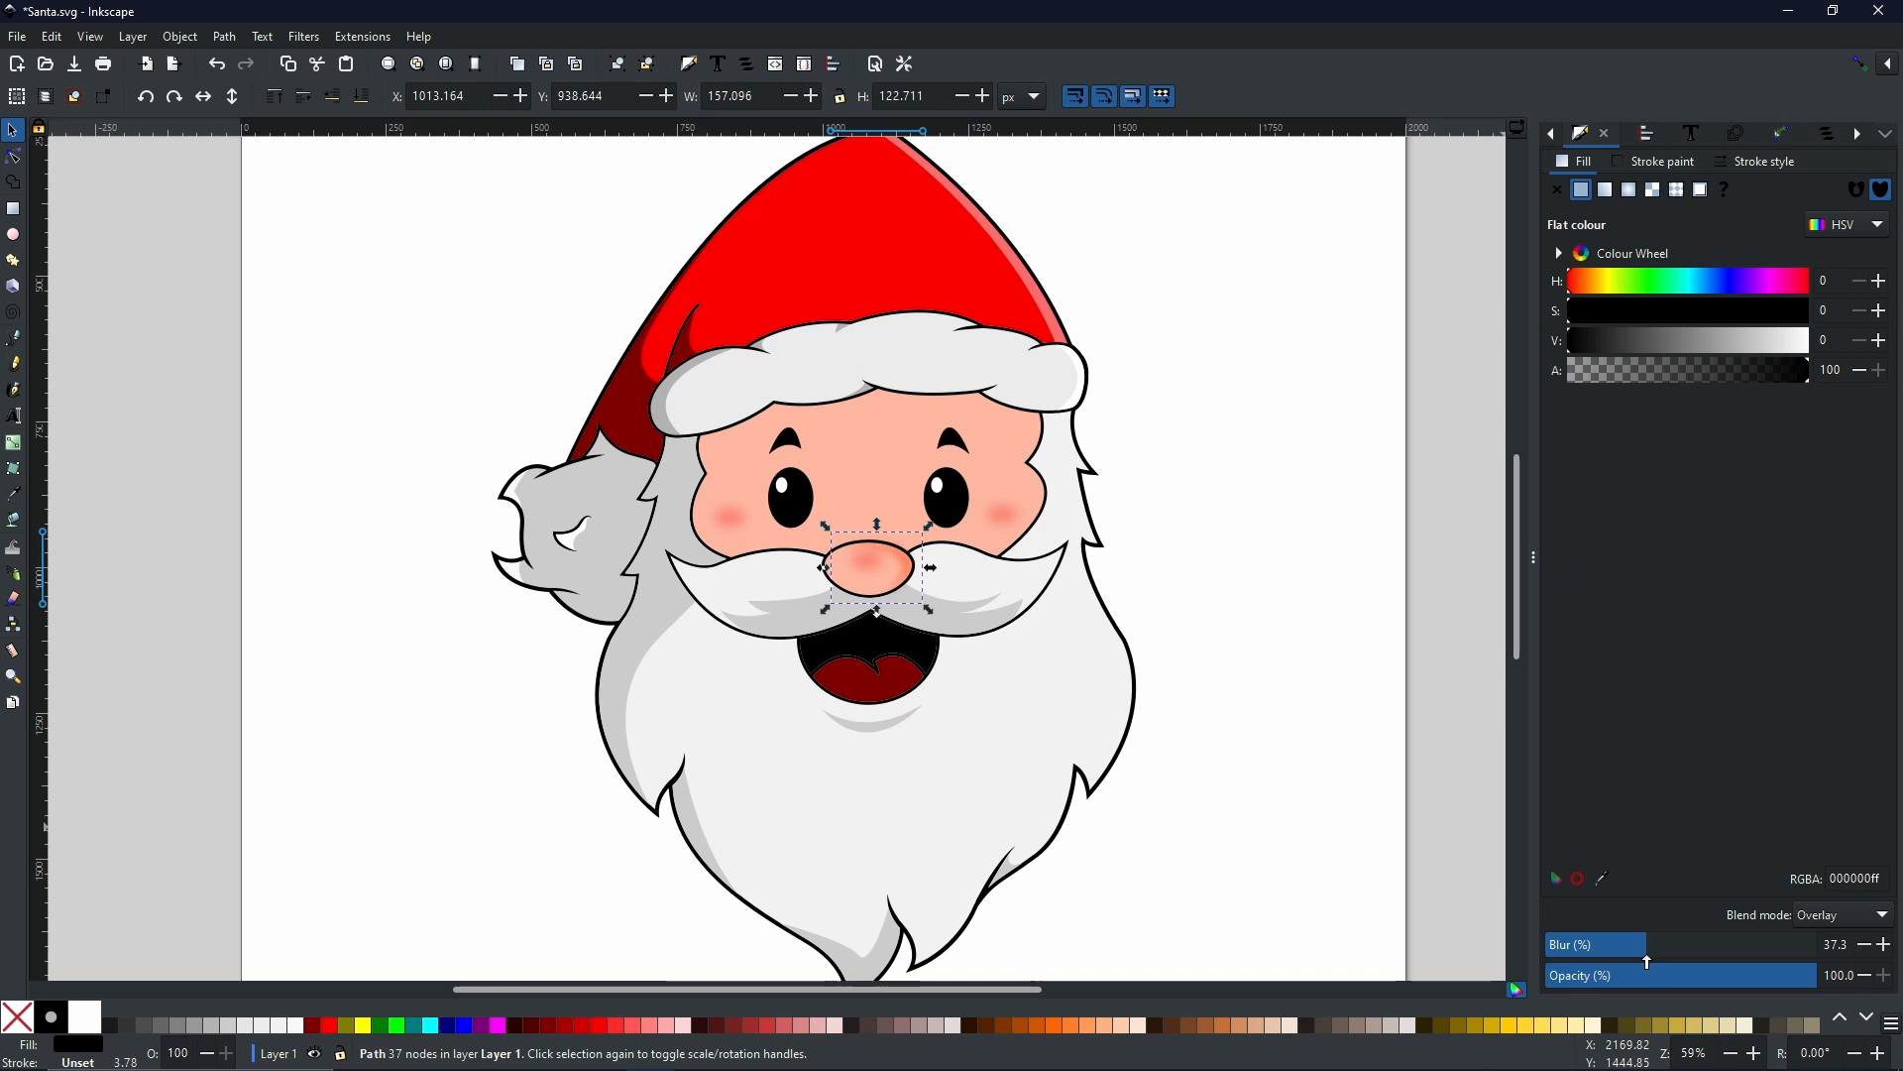
- Try the Hard Light blend mode on the nose crescent, and undo the nose shading
click(1212, 472)
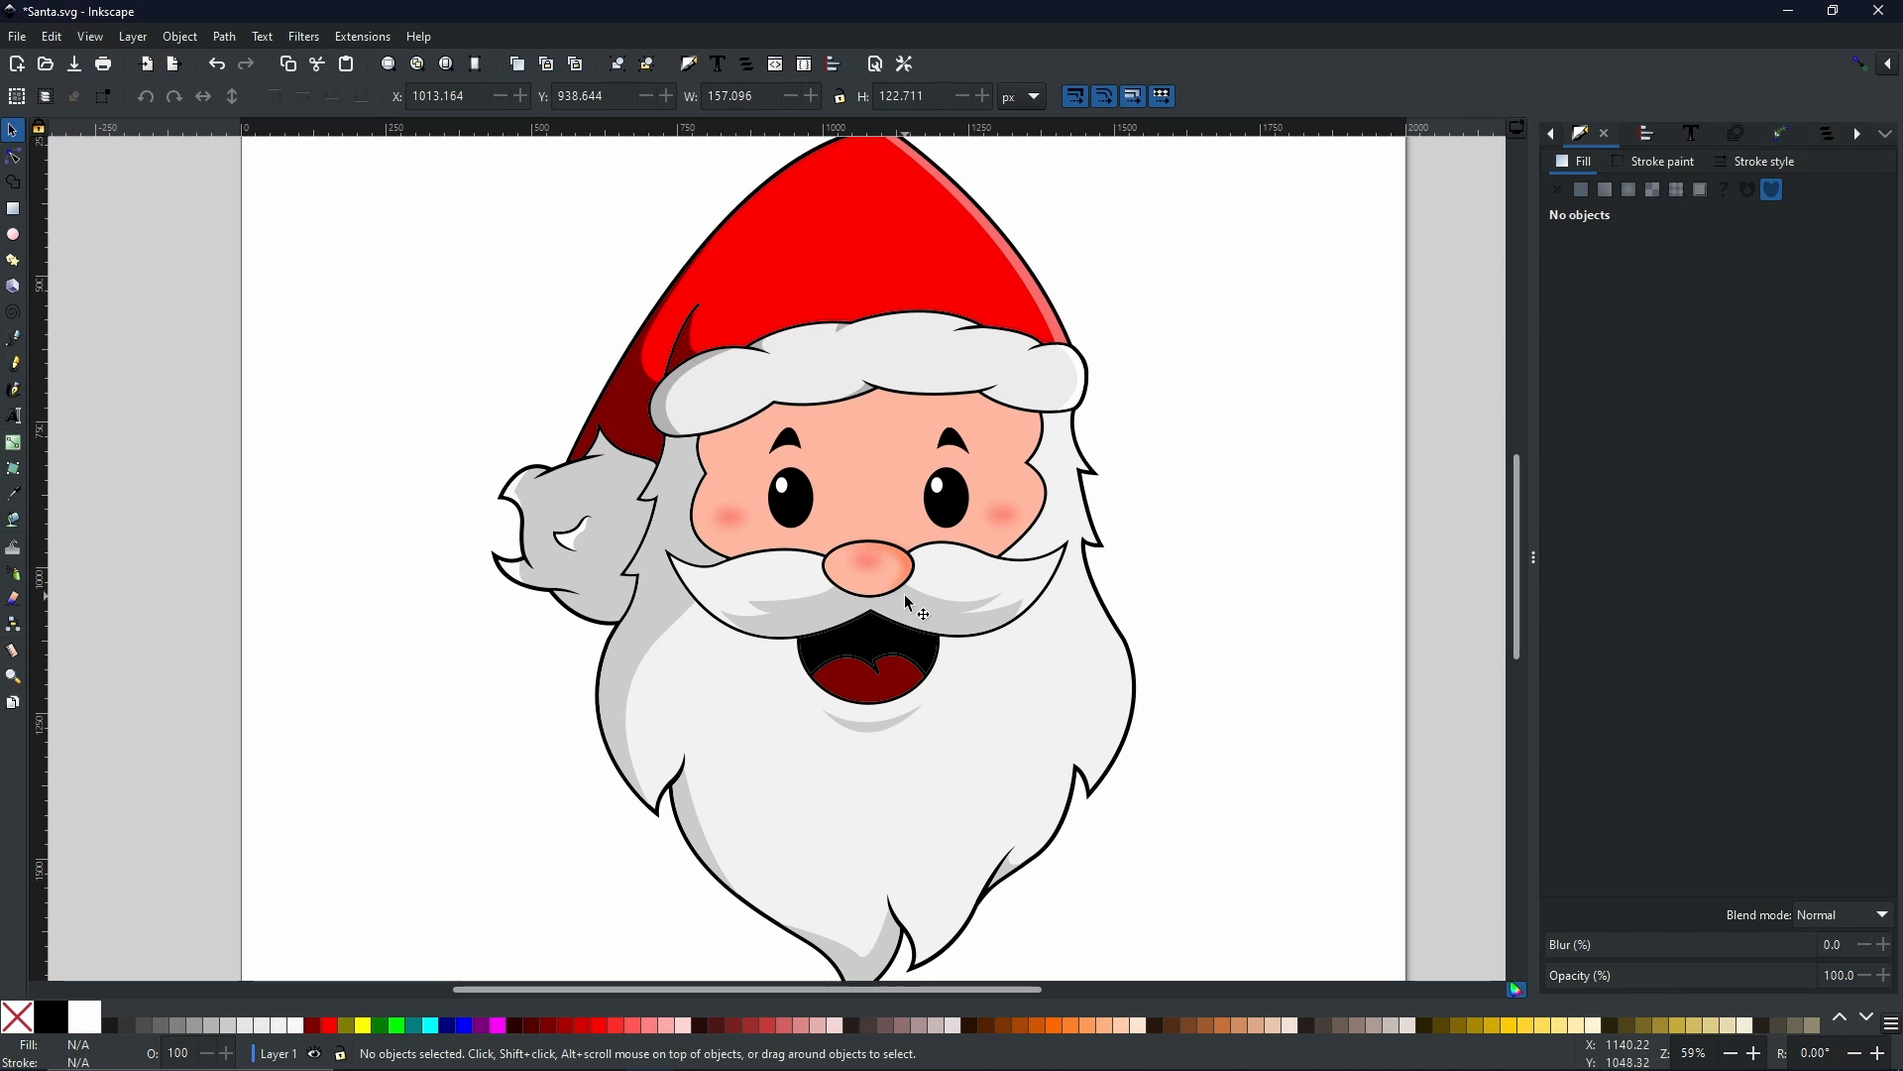
click(905, 564)
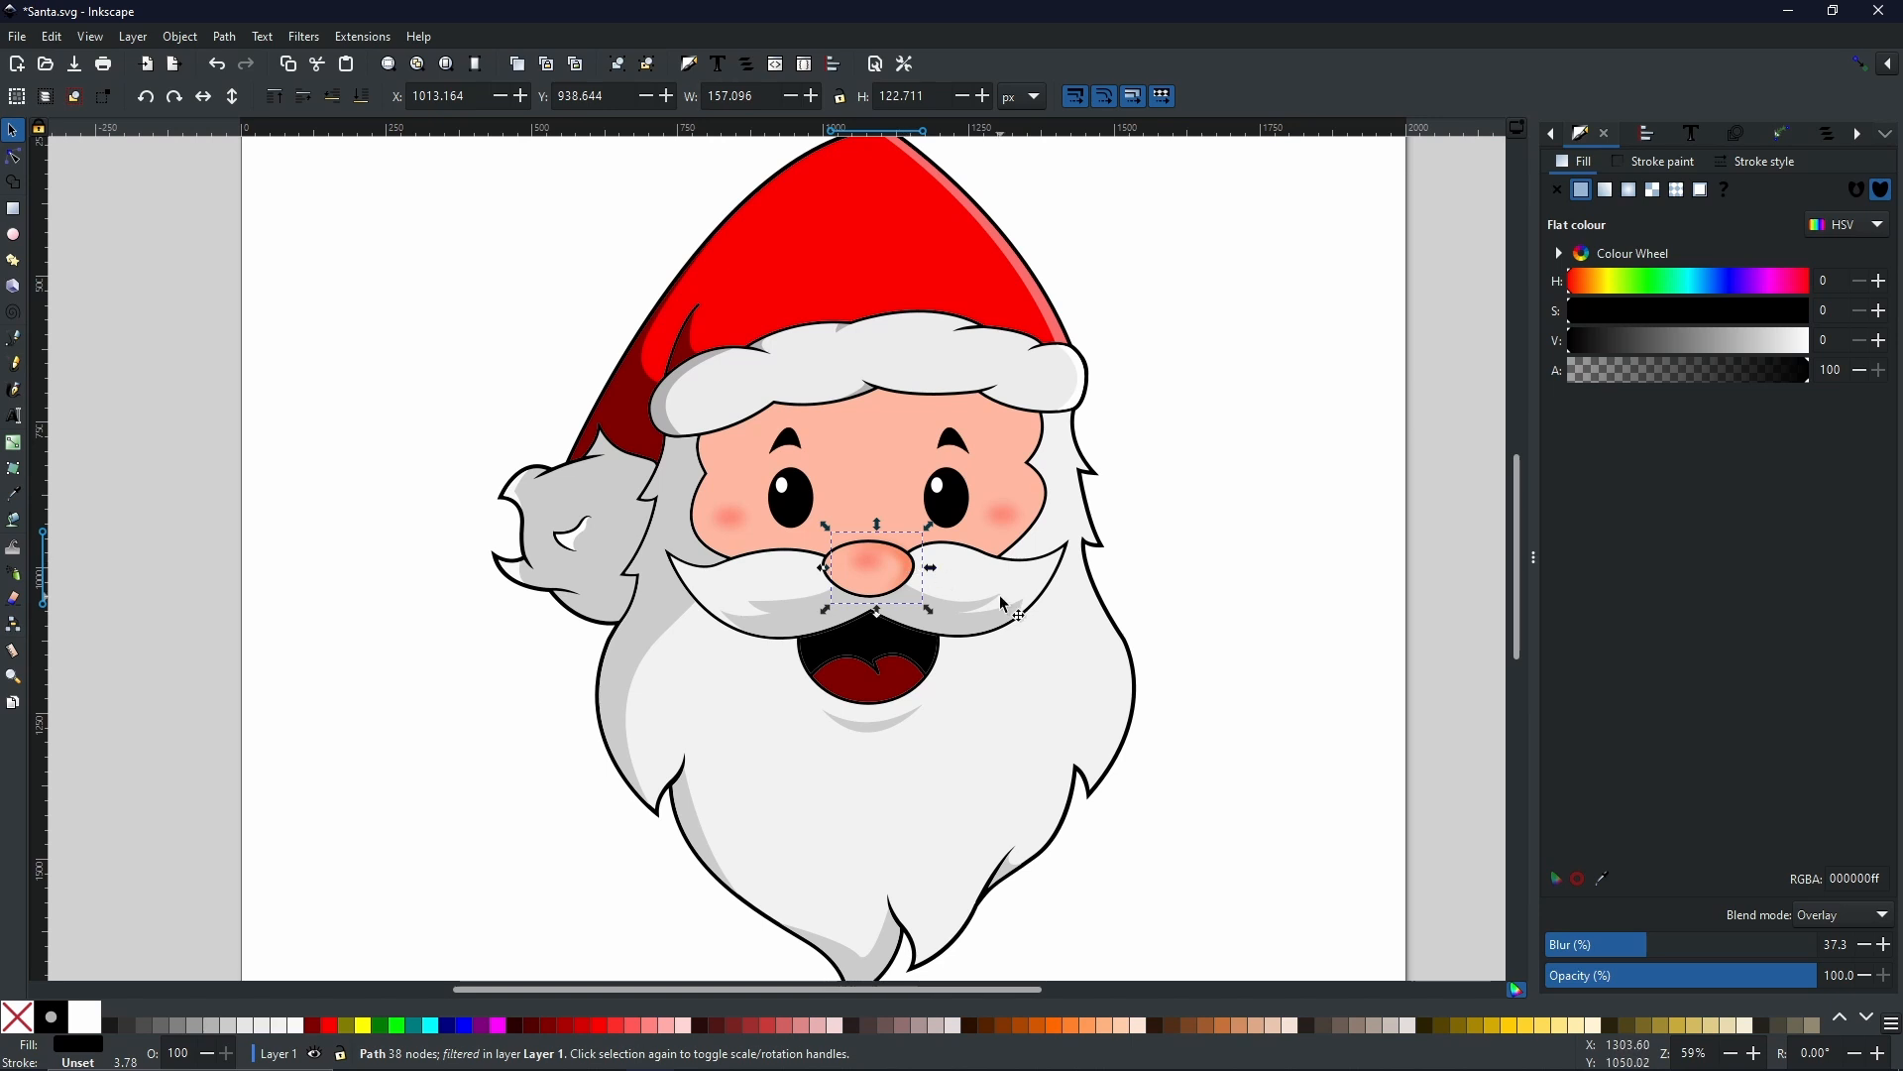
click(1850, 922)
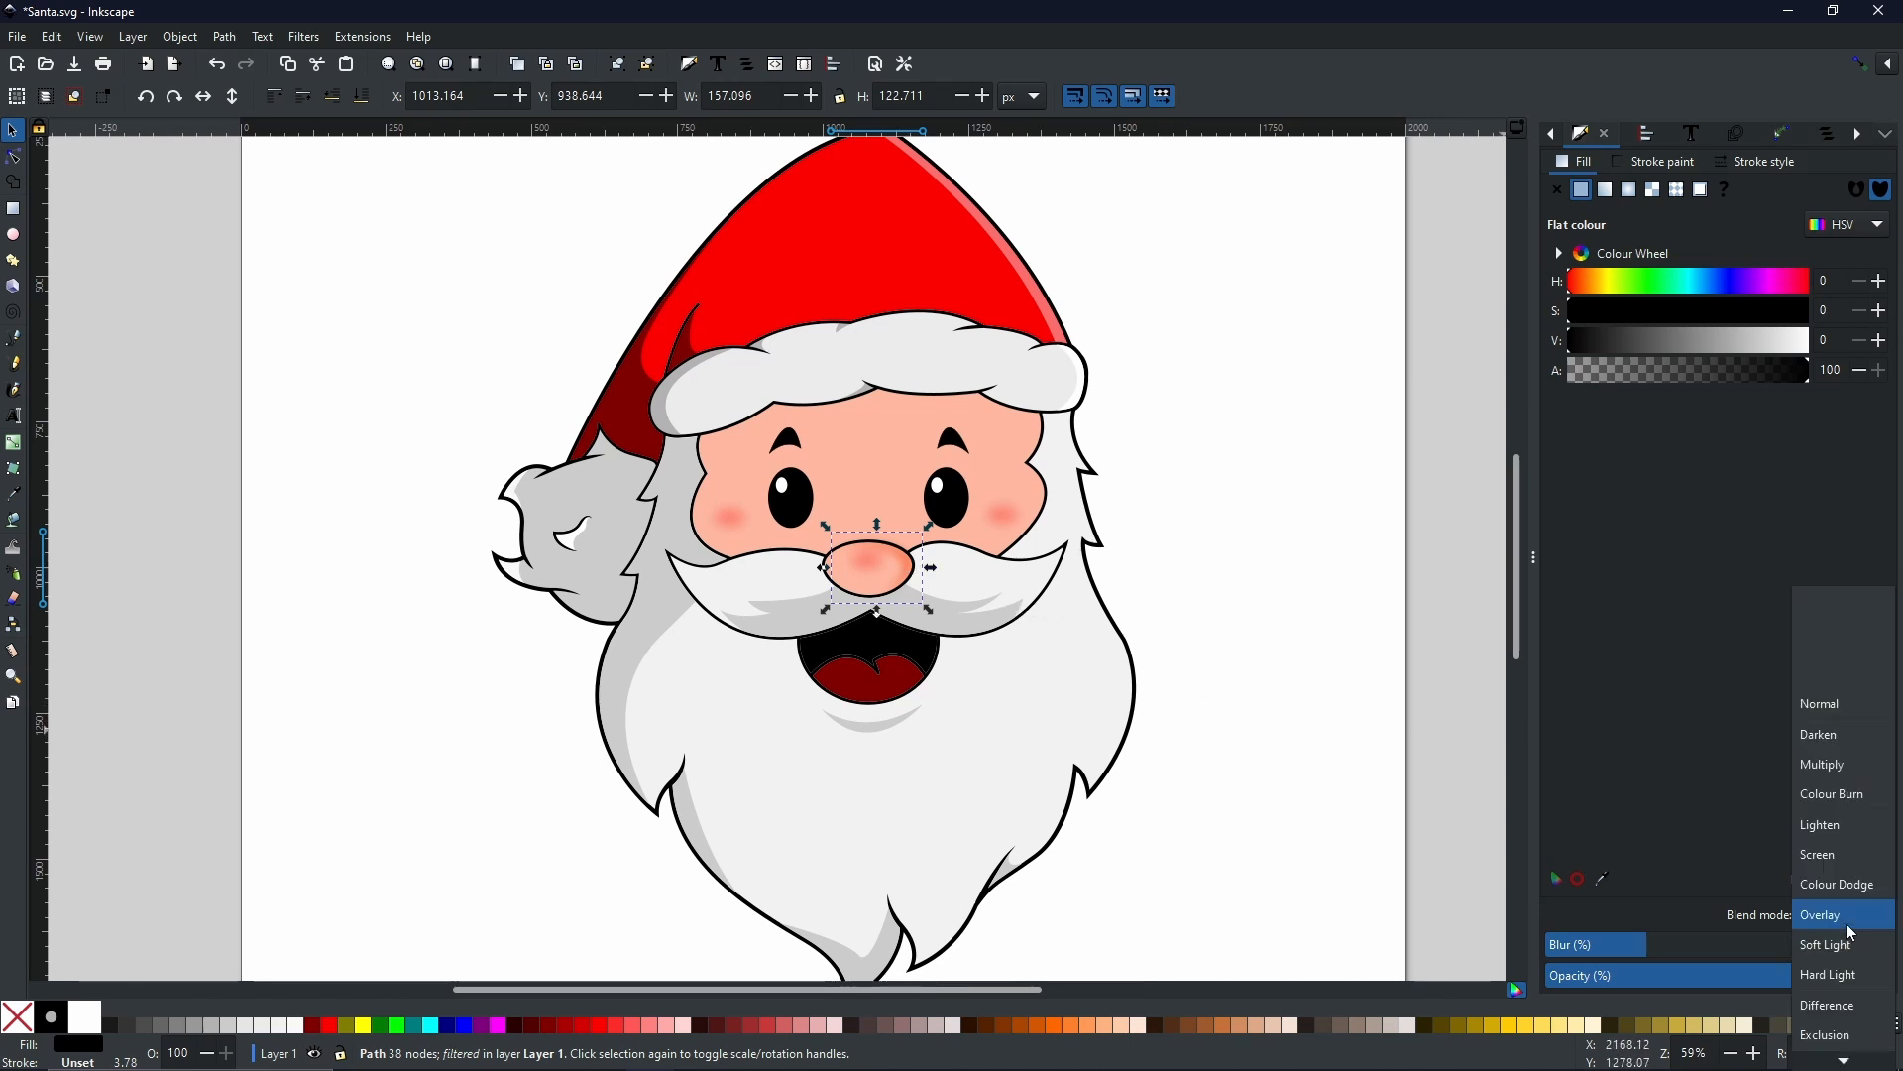
click(1832, 975)
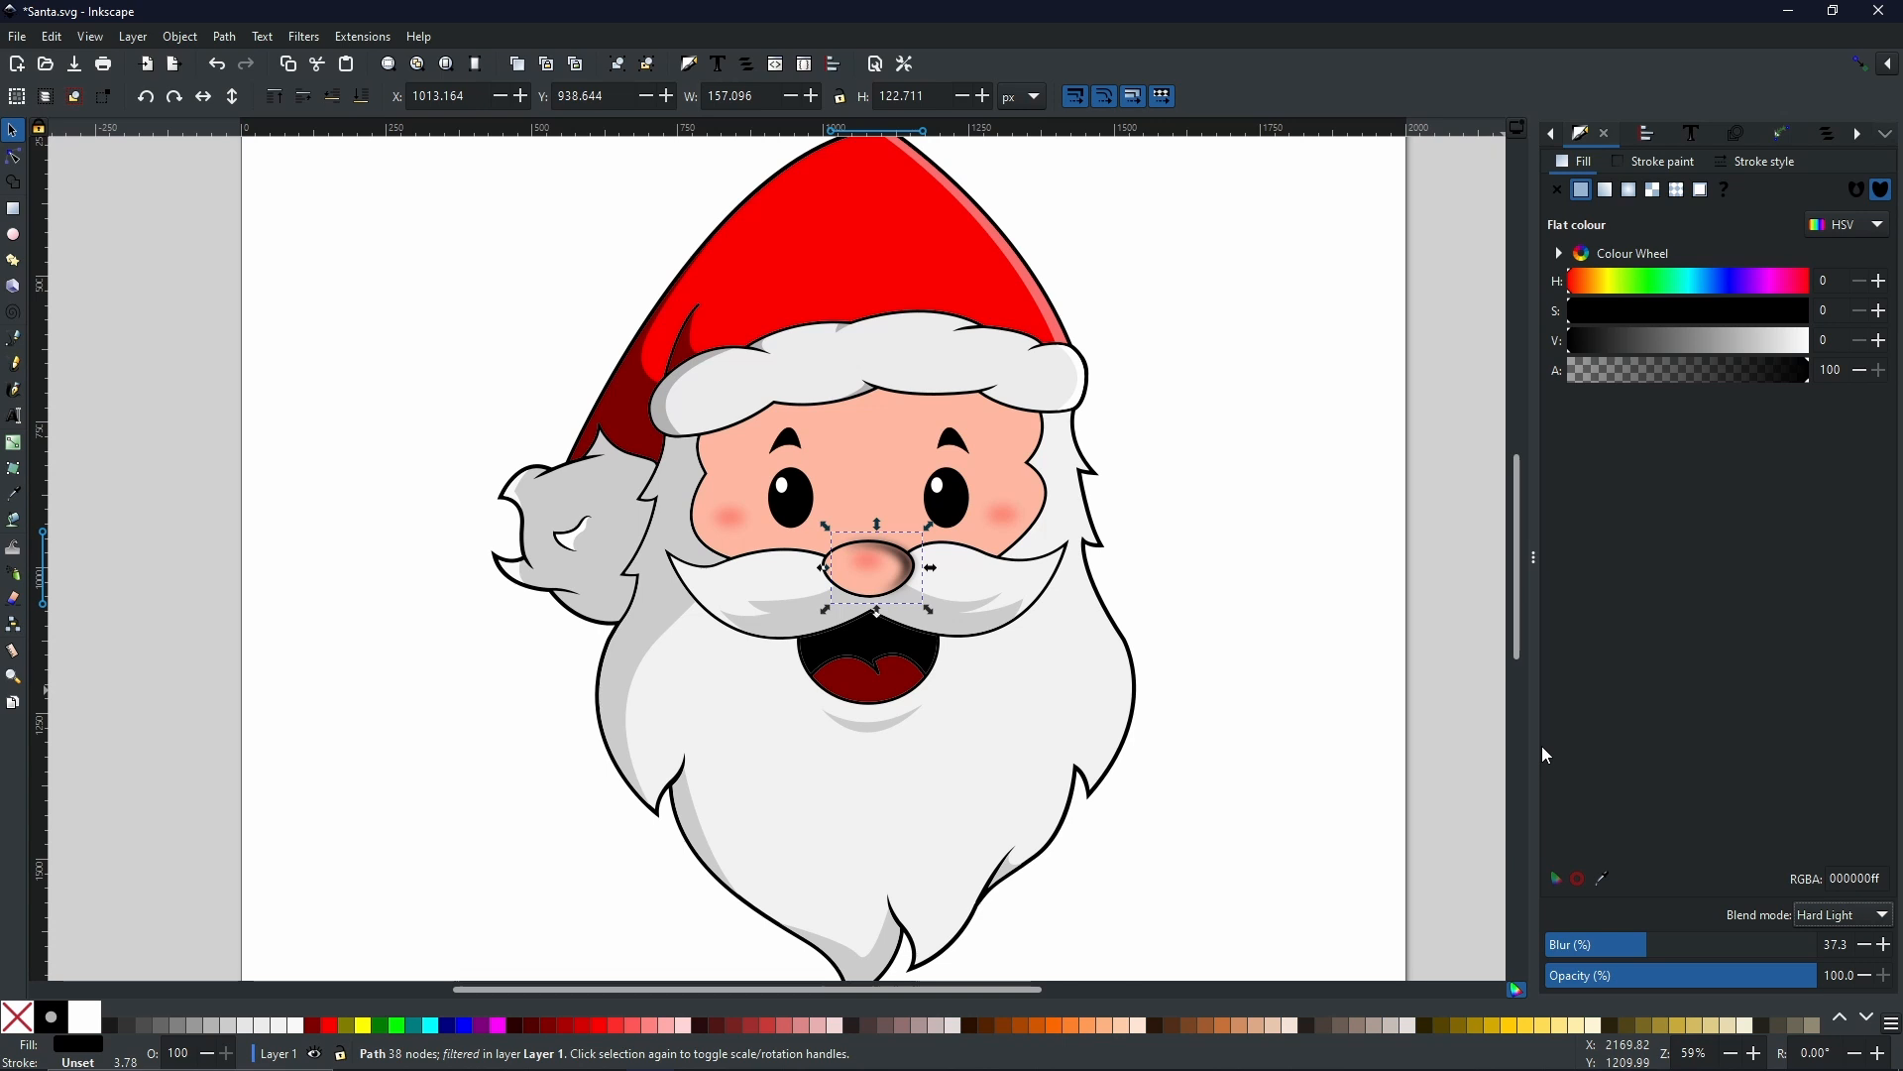
key(ctrl+z)
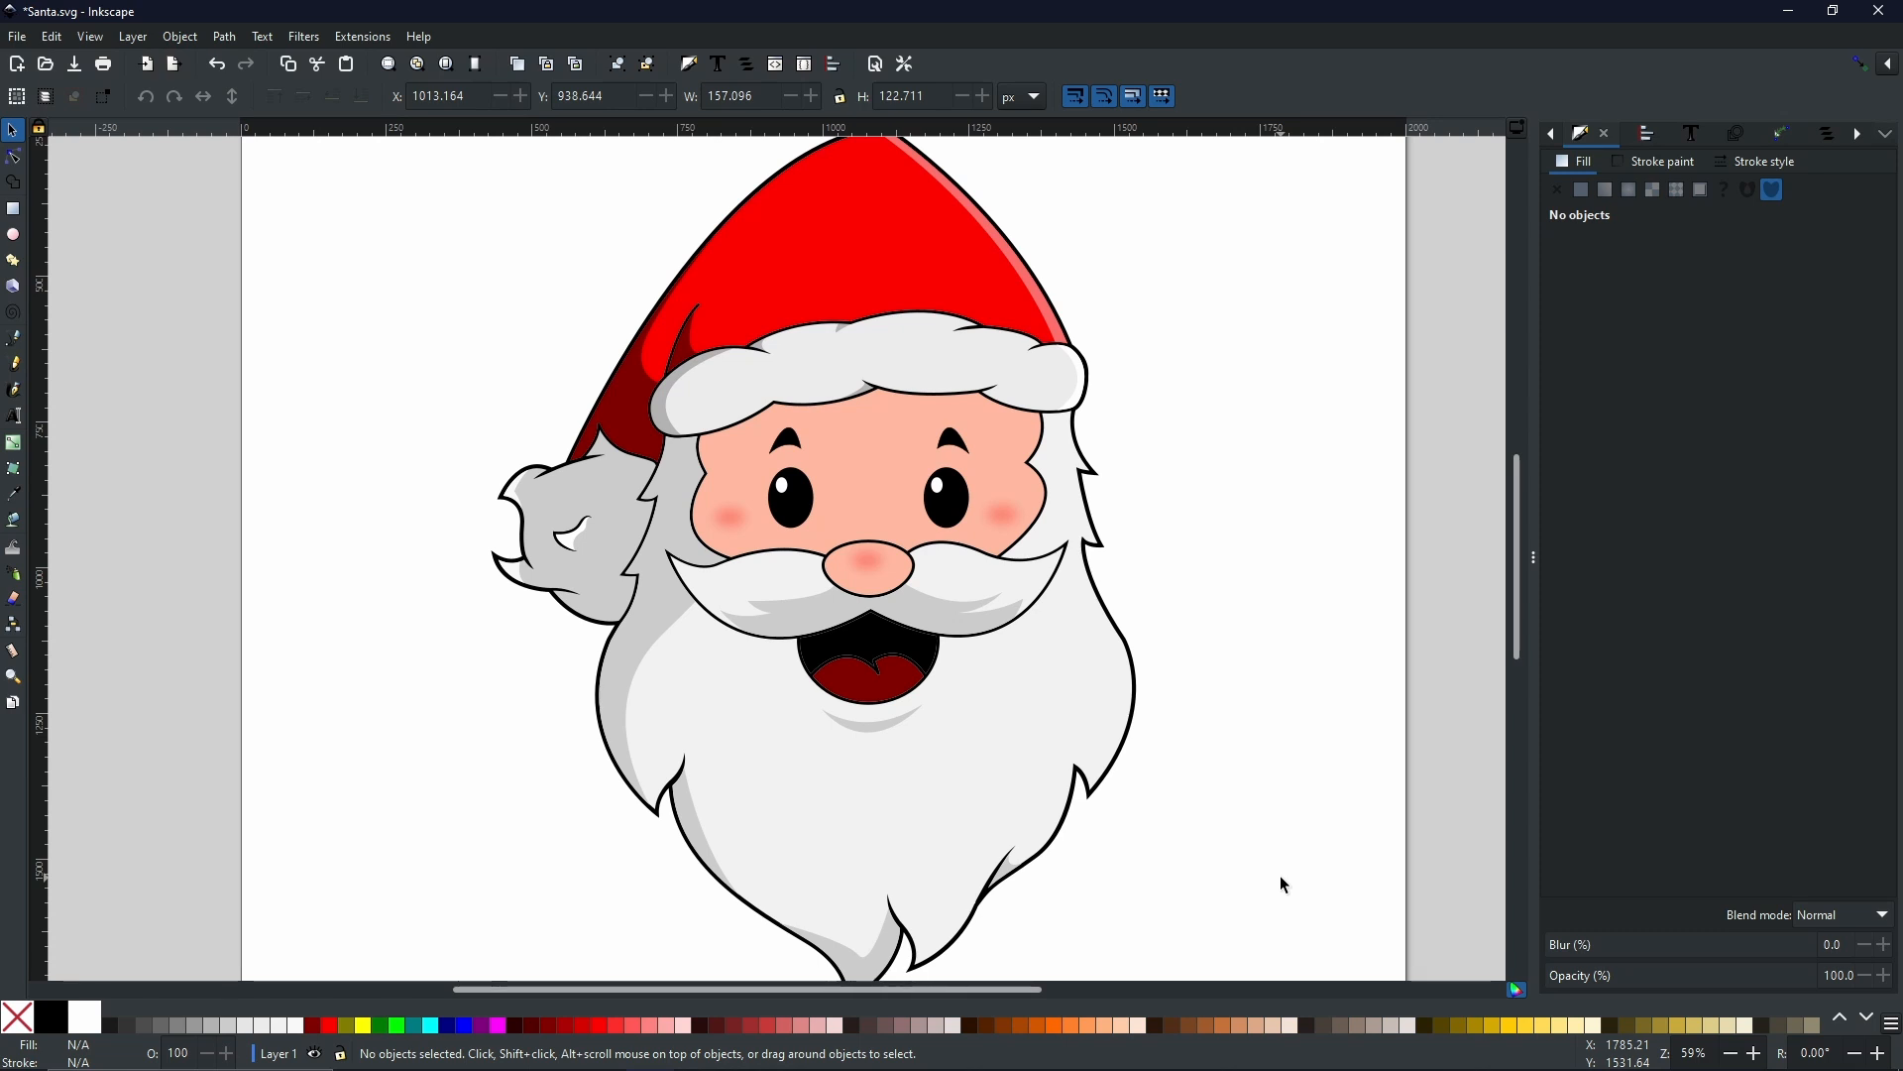
- Draw a closed Pen shape over the lit side of the beard, curving from beside the moustache out past the beard and hair edge
key(b)
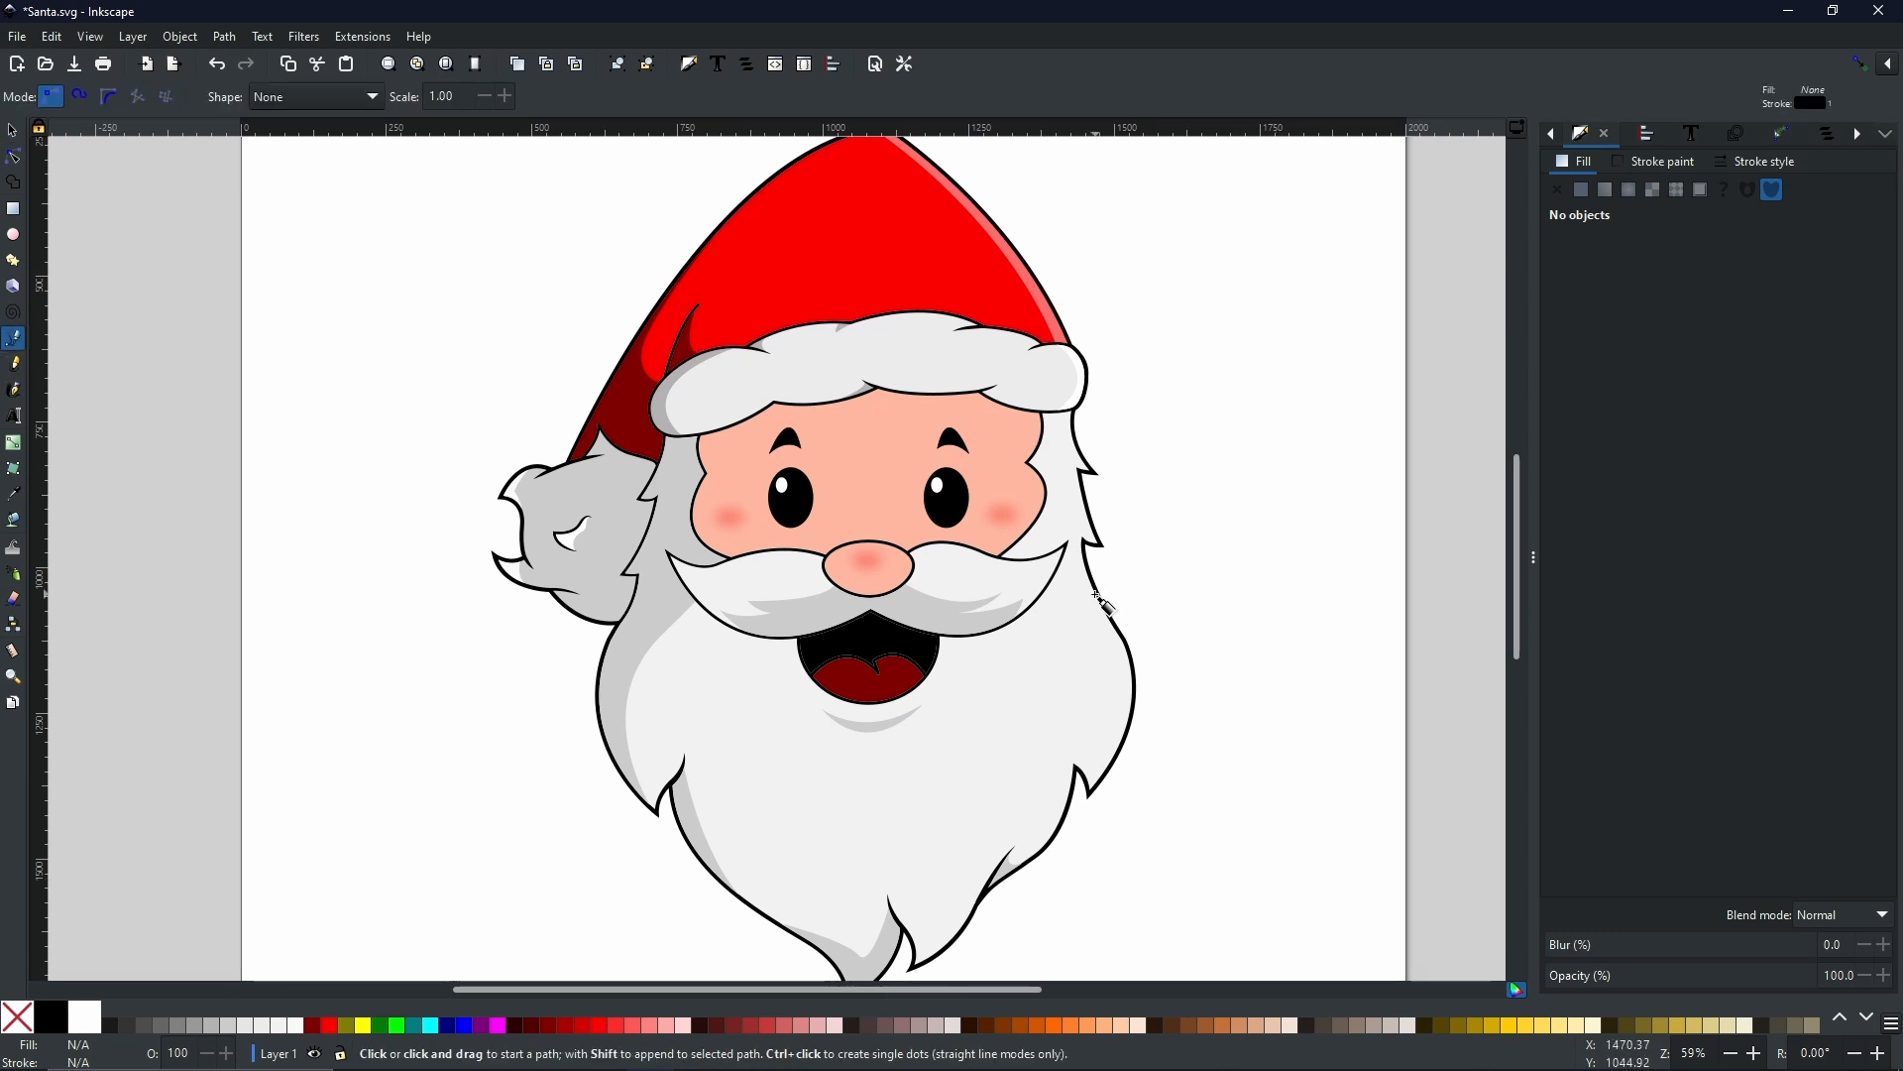
click(1045, 583)
drag(1130, 696, 1144, 764)
click(1199, 720)
drag(1171, 379, 1151, 356)
click(1011, 395)
click(979, 555)
click(1020, 584)
click(1045, 583)
- Duplicate the beard fill, intersect the copy with the drawn shape and fill the resulting highlight with white
key(s)
ctrl+alt+click(971, 762)
key(ctrl+d)
shift+click(1153, 372)
key(ctrl+asterisk)
click(85, 1017)
- Recolour the main beard fill a slightly darker light grey
click(1004, 780)
click(261, 1025)
click(248, 1026)
- Make a yellow and a red copy of the face shape and offset the red one slightly downward
scroll(1050, 595, up, 2)
scroll(1075, 609, down, 1)
click(1004, 545)
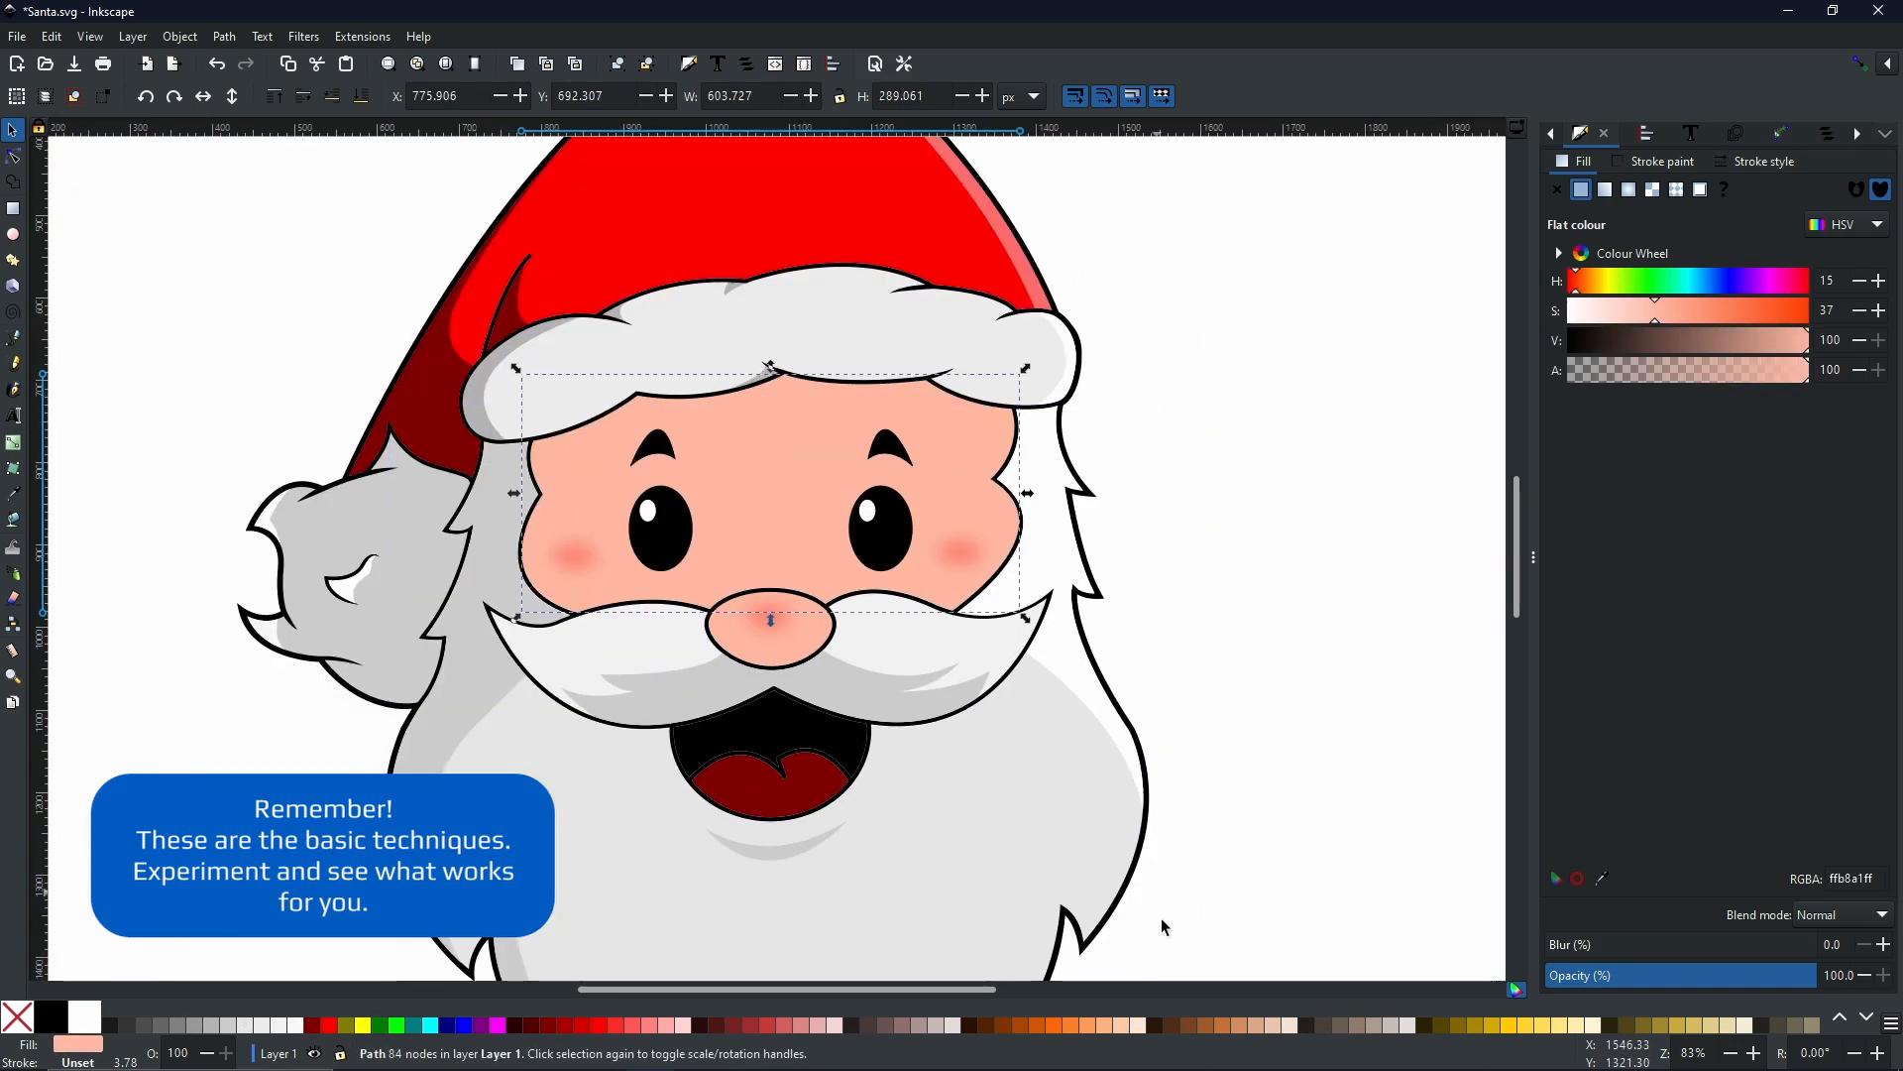
key(Home)
click(363, 1025)
key(ctrl+d)
click(330, 1025)
drag(821, 449, 819, 448)
- Subtract the red face copy from the yellow one with Difference to leave a thin strip along the forehead
shift+click(799, 391)
shift+click(797, 395)
scroll(764, 414, up, 4)
shift+click(876, 264)
scroll(946, 551, down, 3)
key(ctrl+minus)
- Break the yellow remainder apart and delete the slivers along the cheeks, keeping only the strip under the hat brim
click(180, 36)
mouse_move(225, 35)
click(259, 362)
shift+click(1031, 466)
key(Delete)
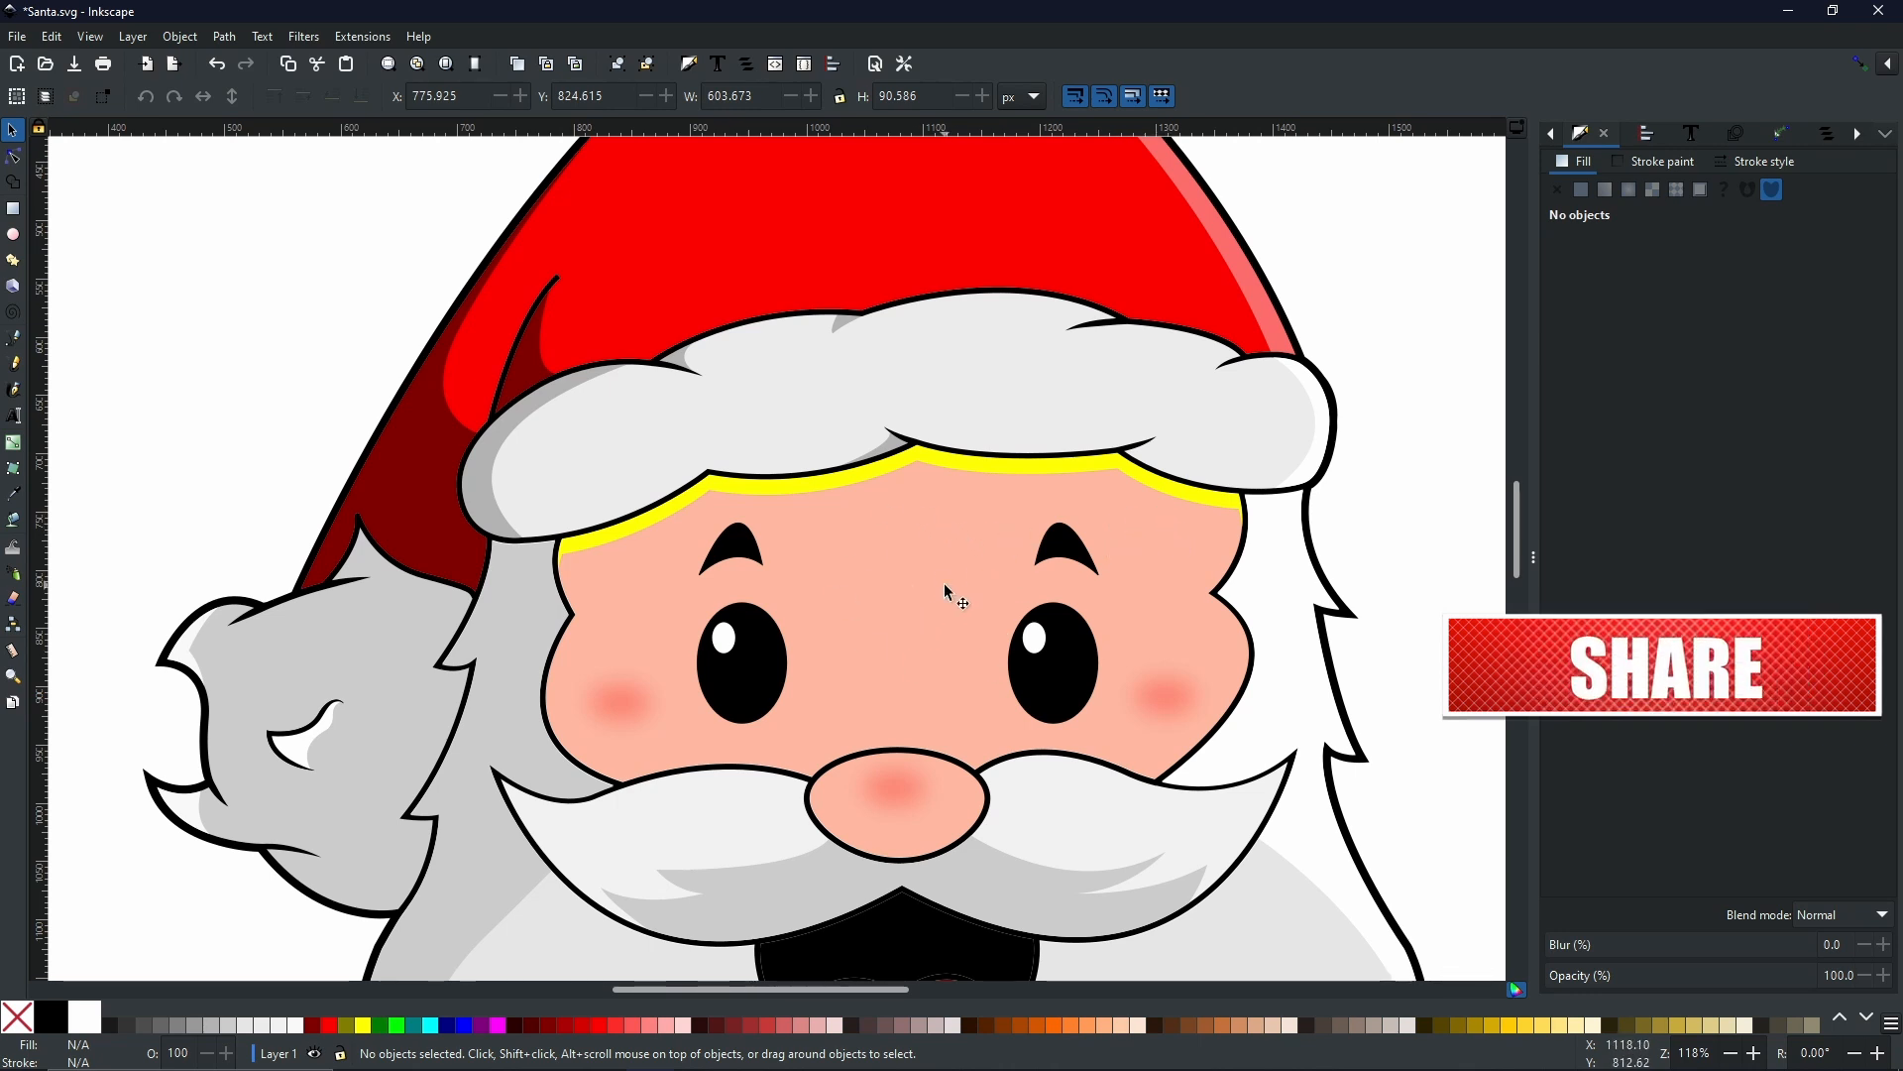
- Fill the forehead strip with the sampled face colour, darkened to saturation 46 and value 92
click(942, 458)
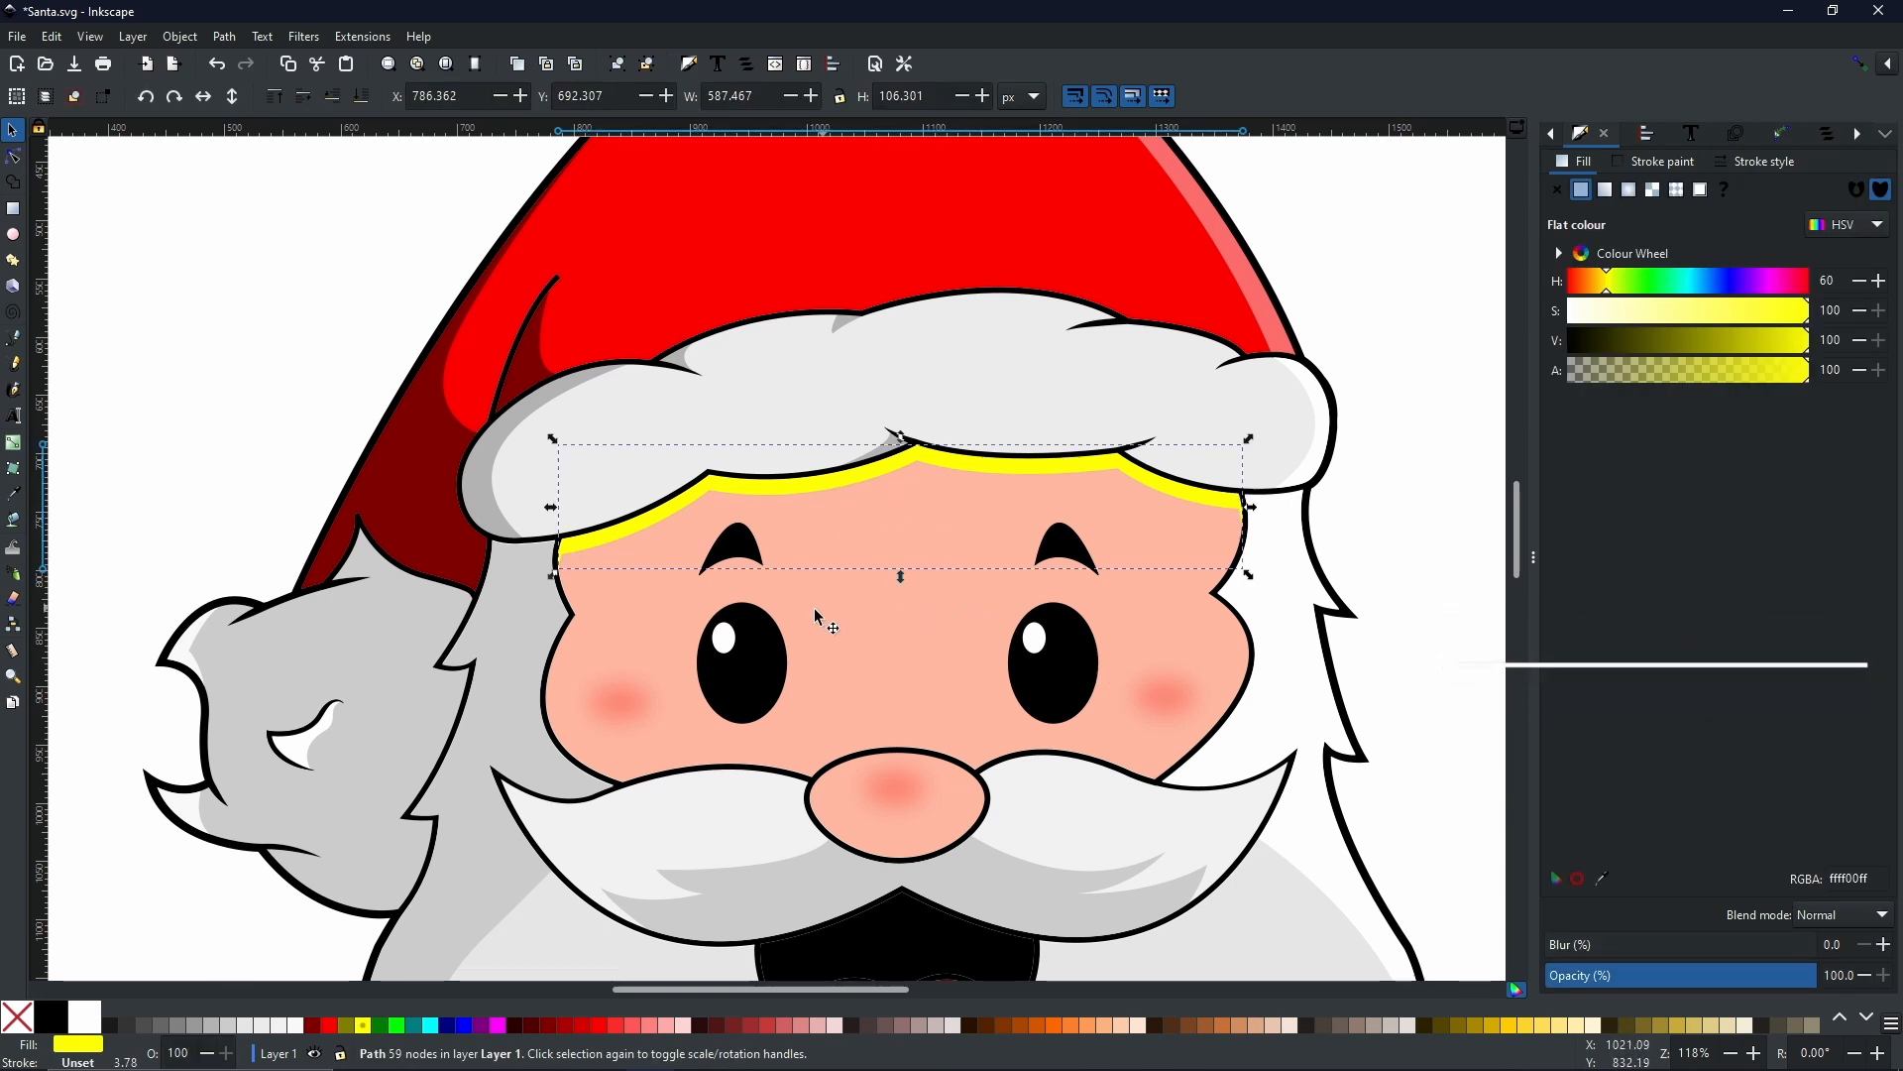
click(14, 494)
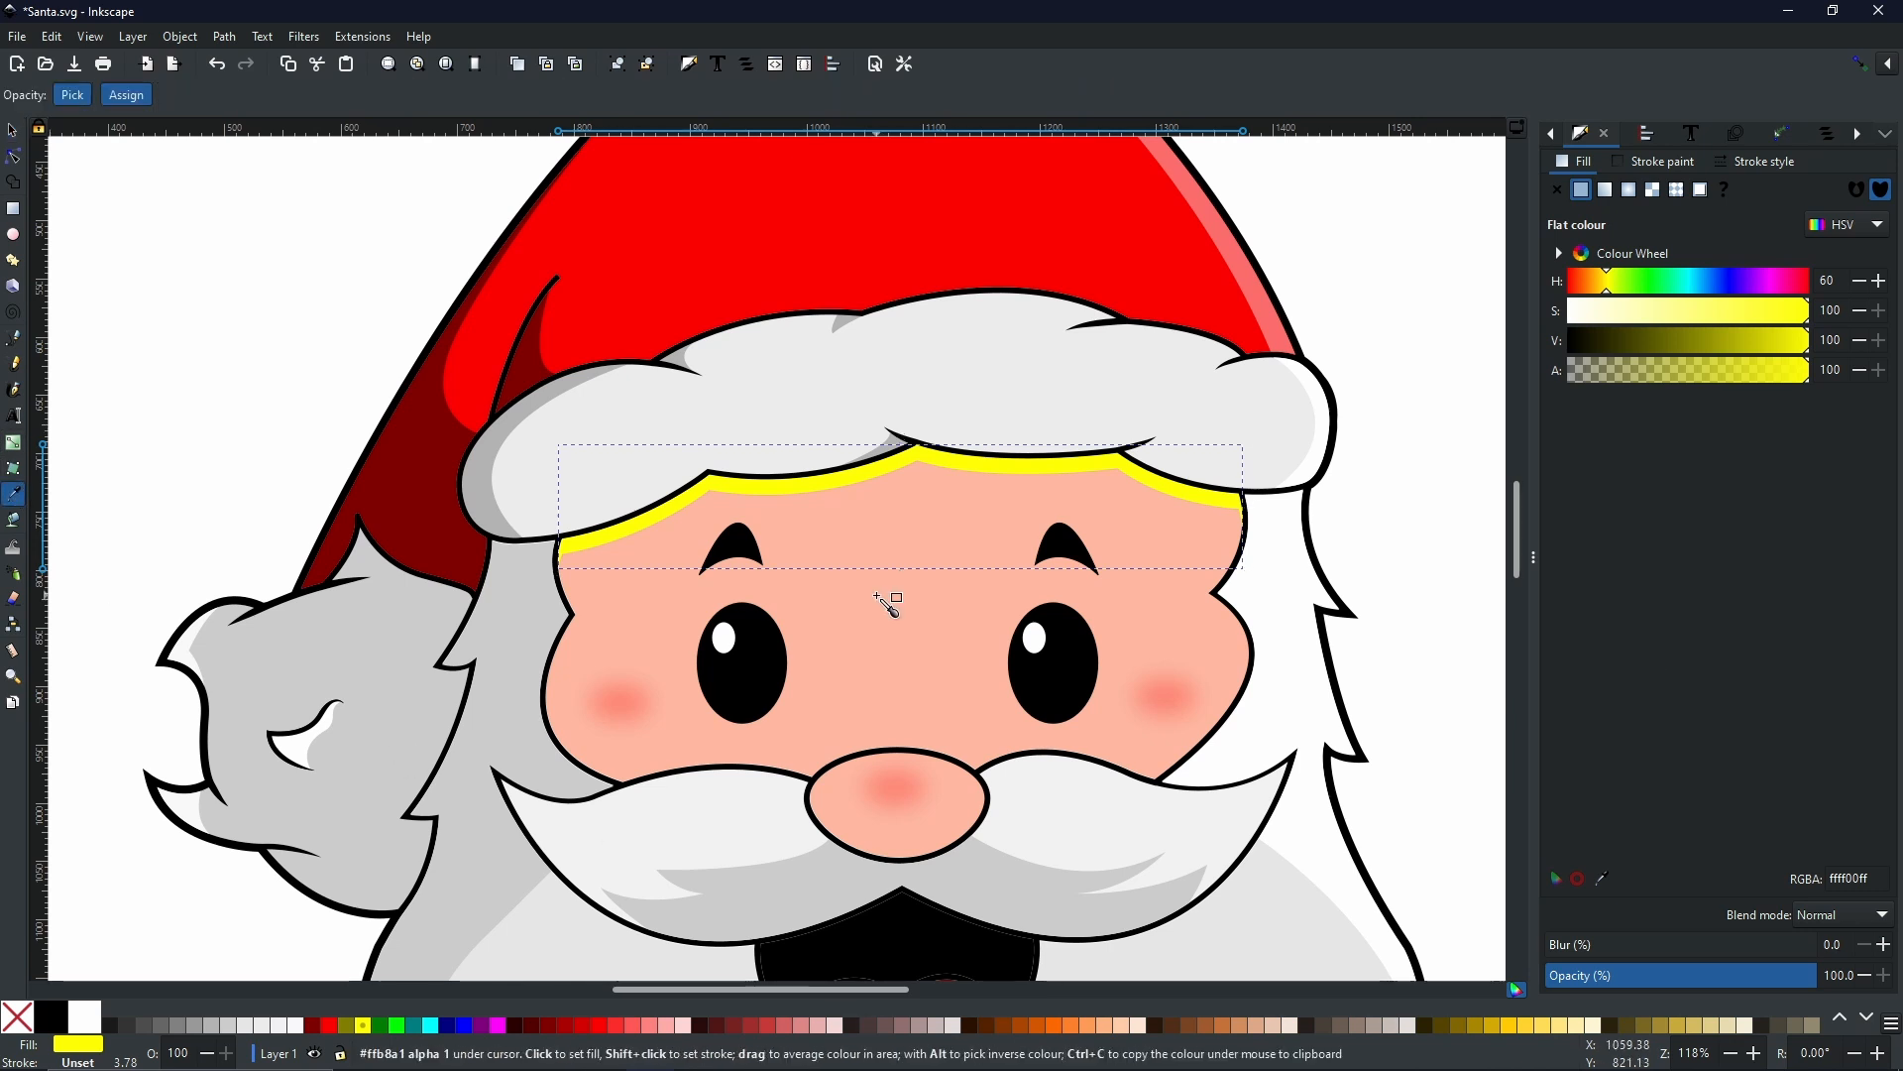
click(889, 604)
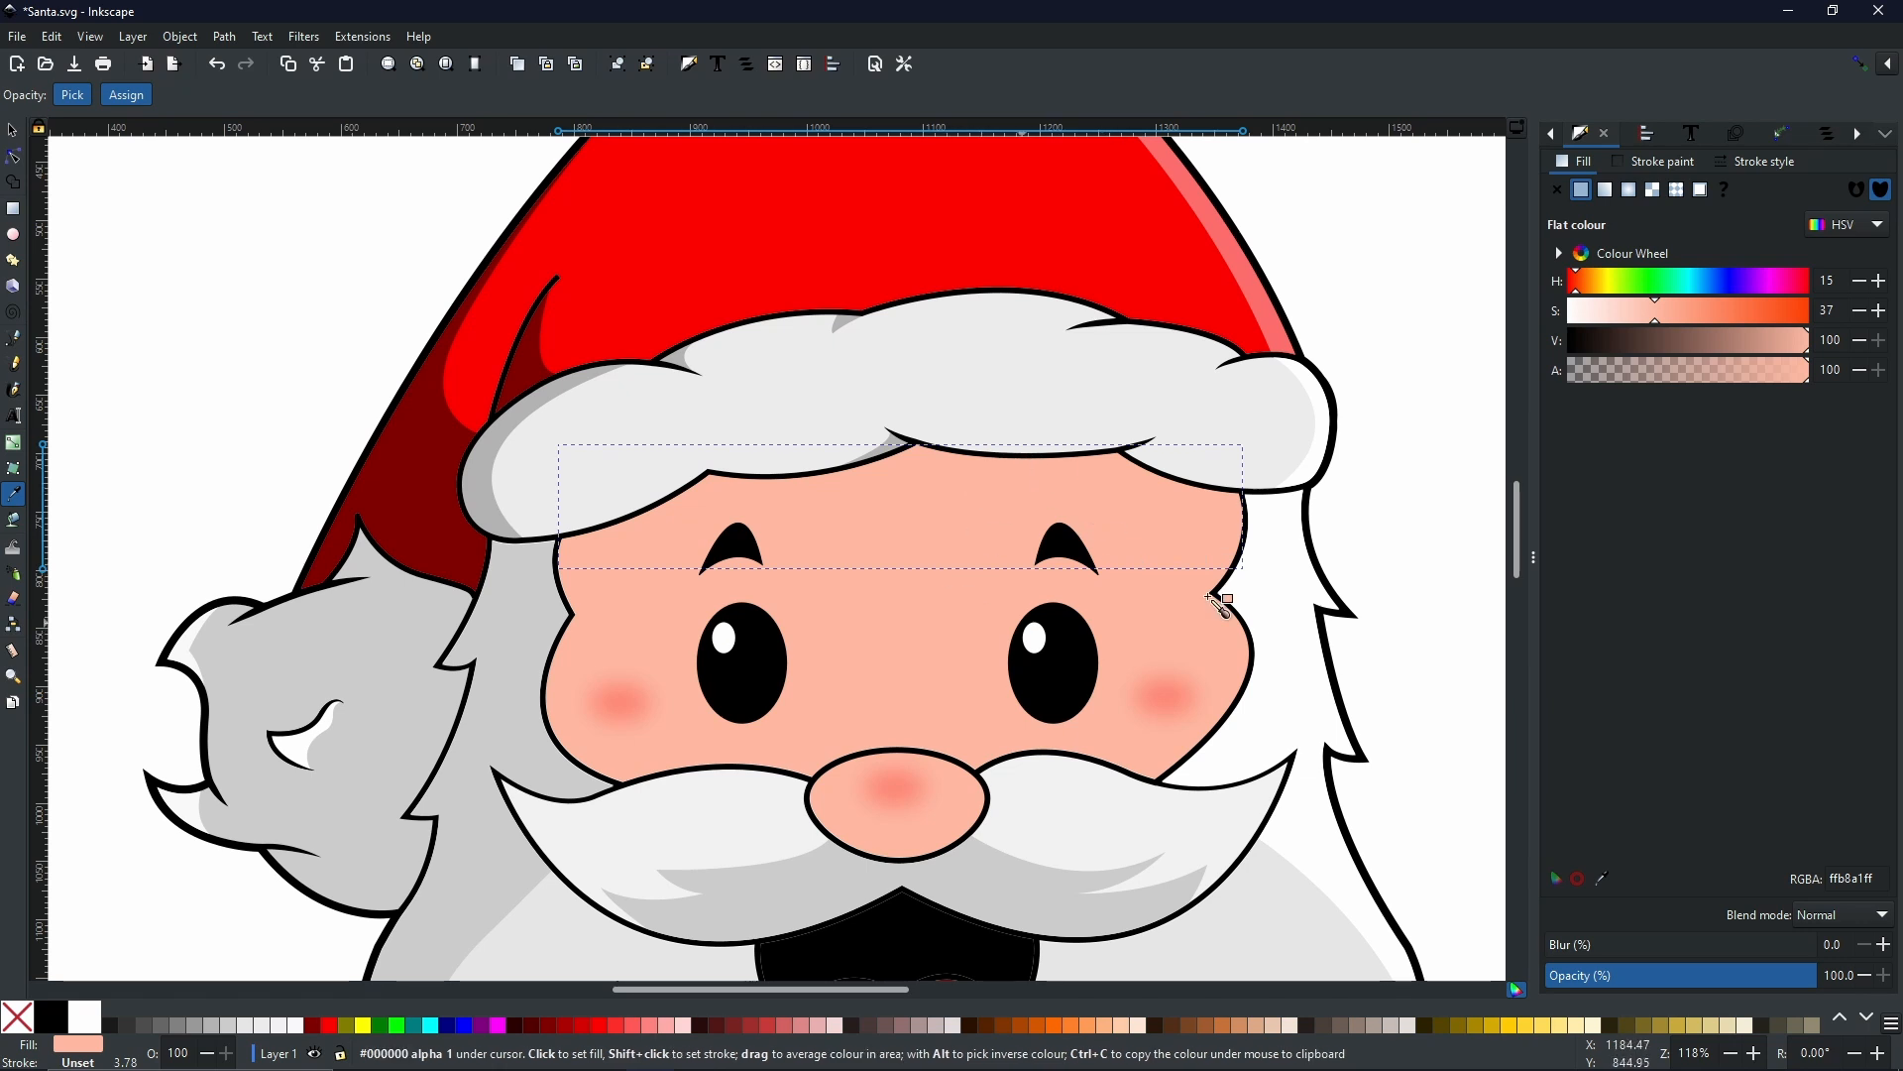
click(1780, 352)
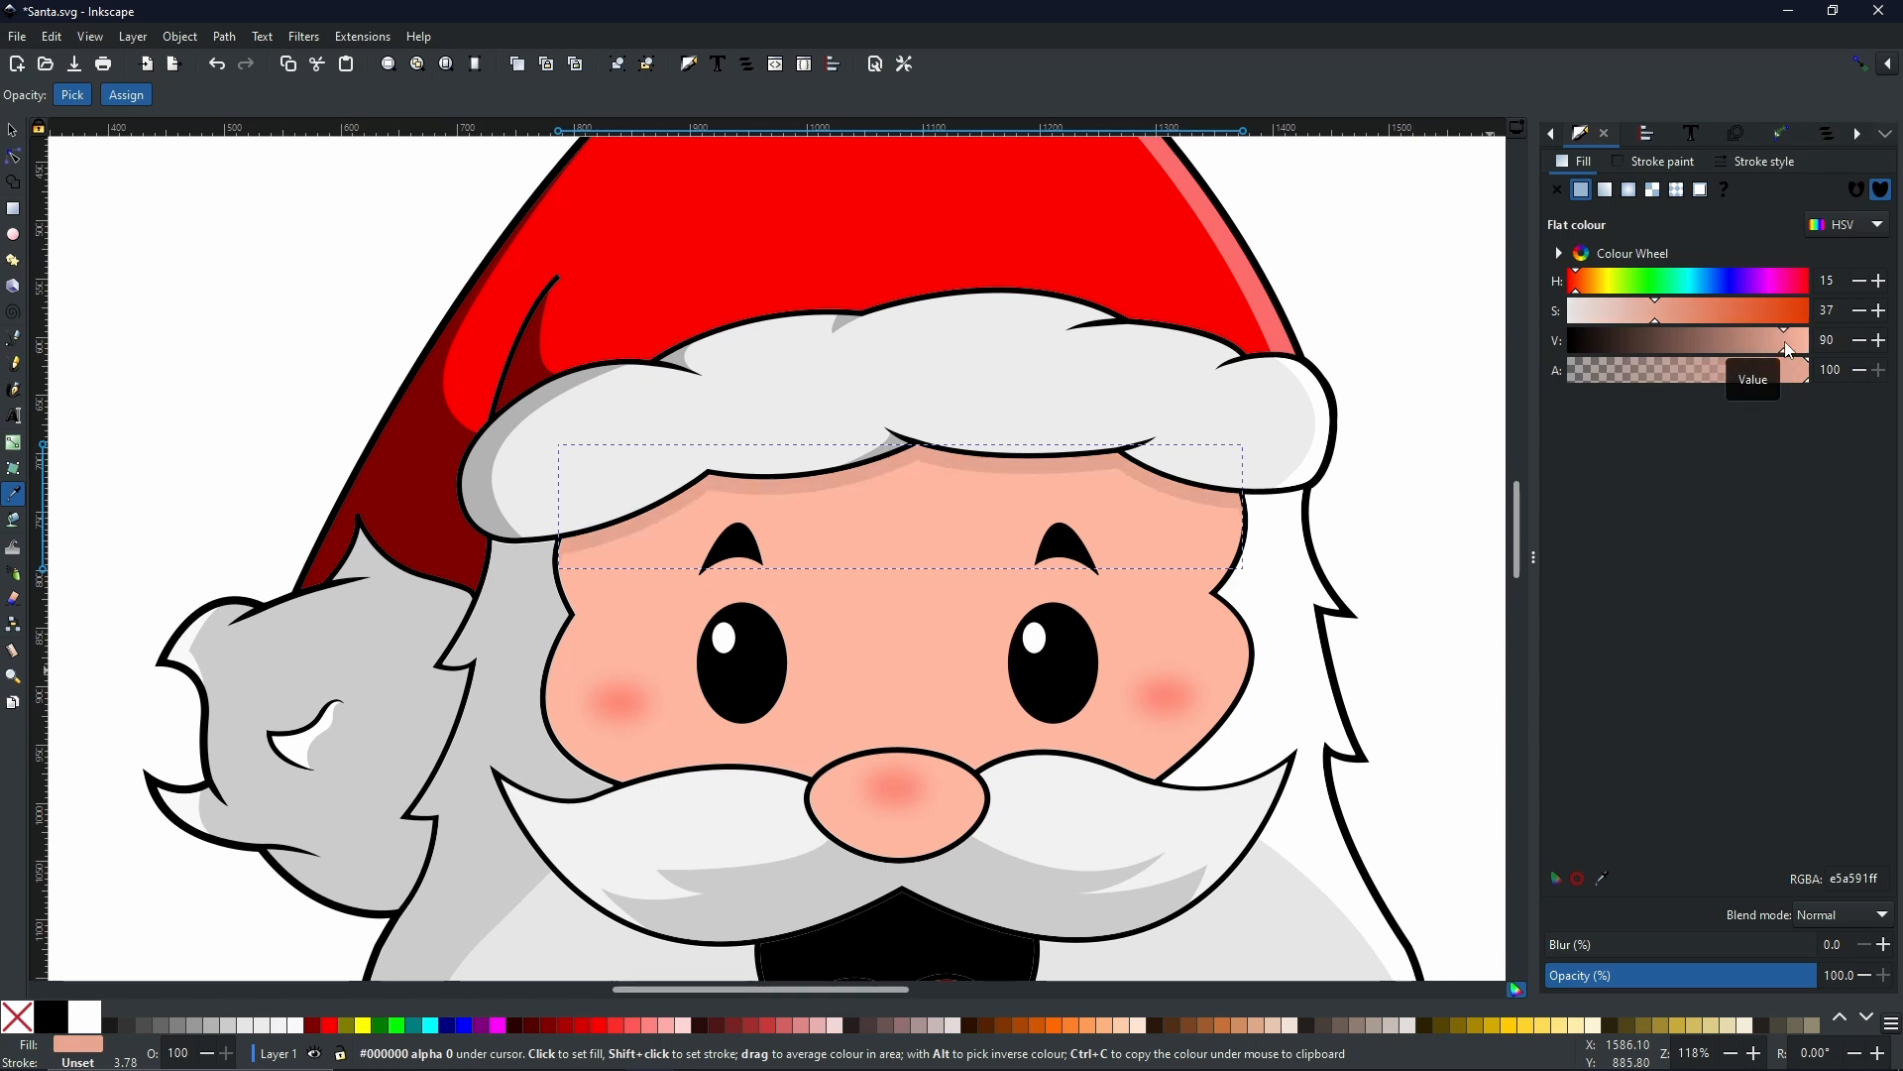
drag(1773, 351, 1772, 353)
click(1672, 320)
click(1790, 344)
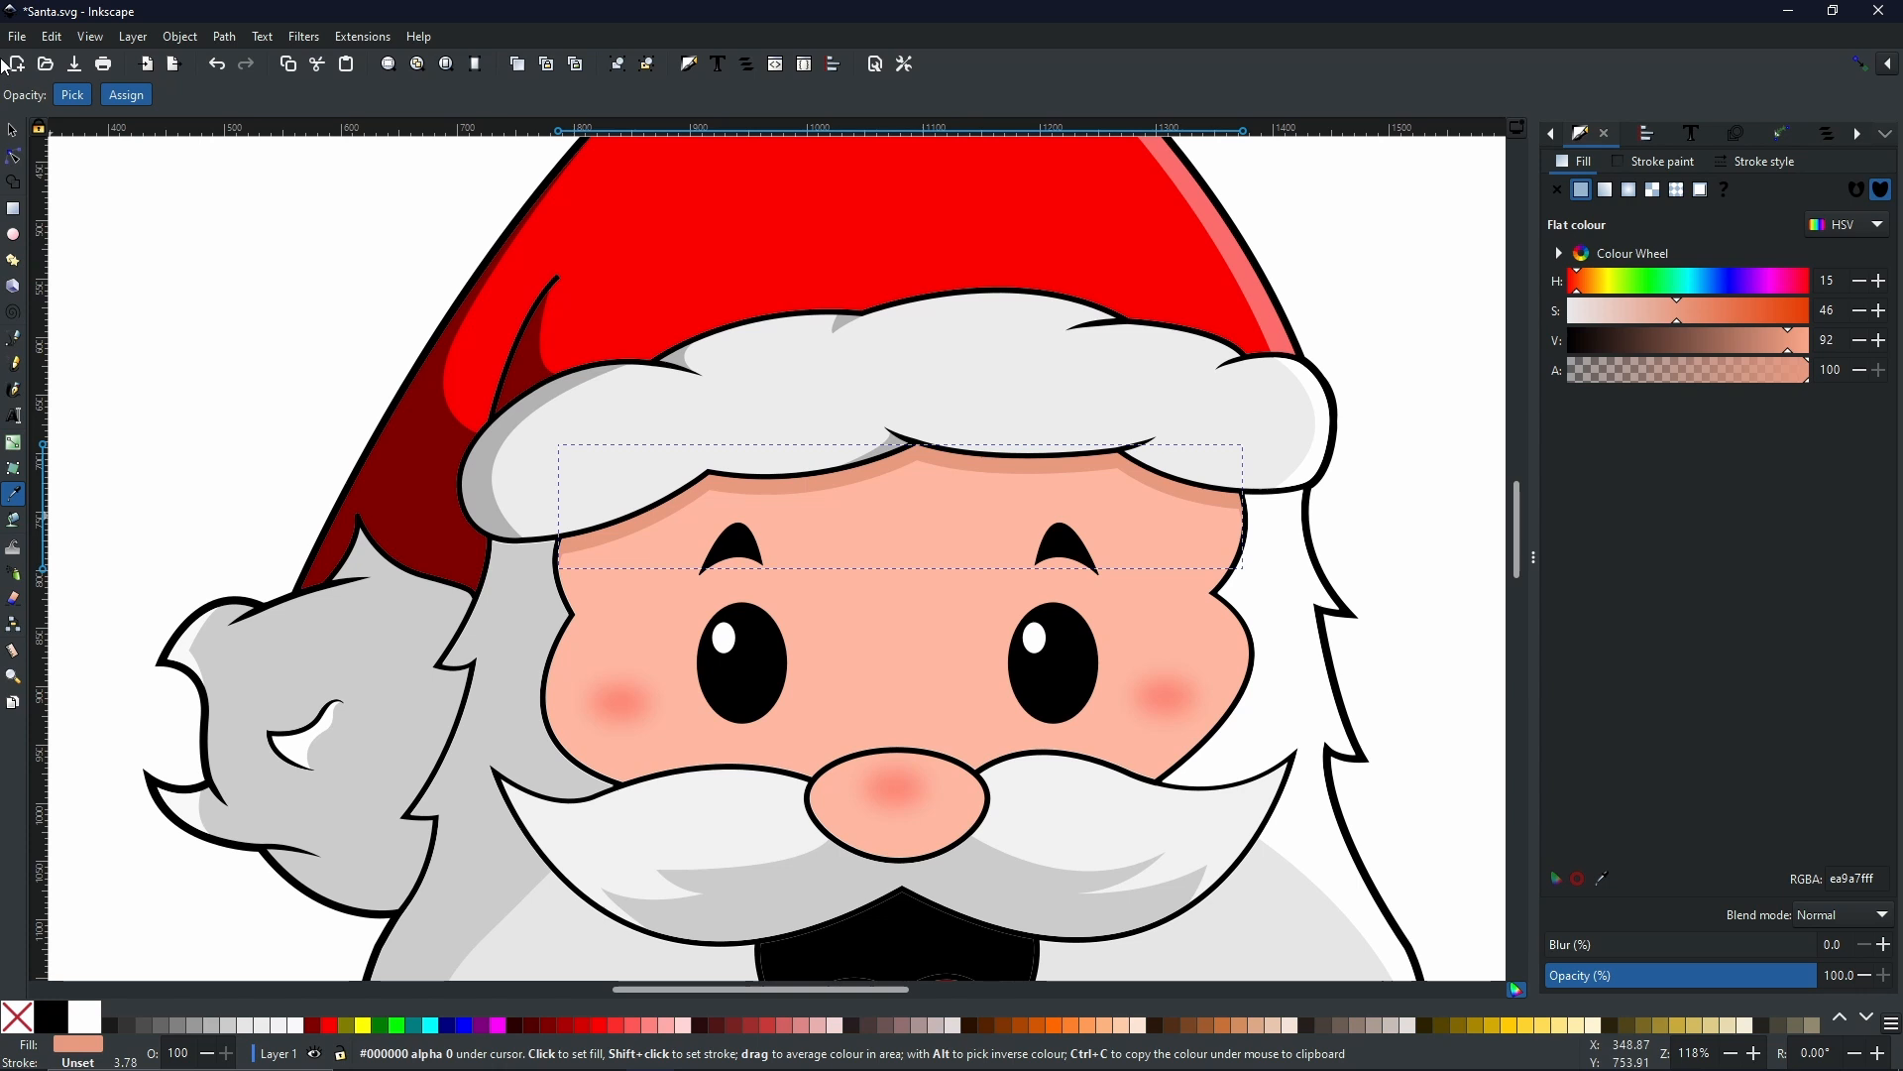
click(12, 132)
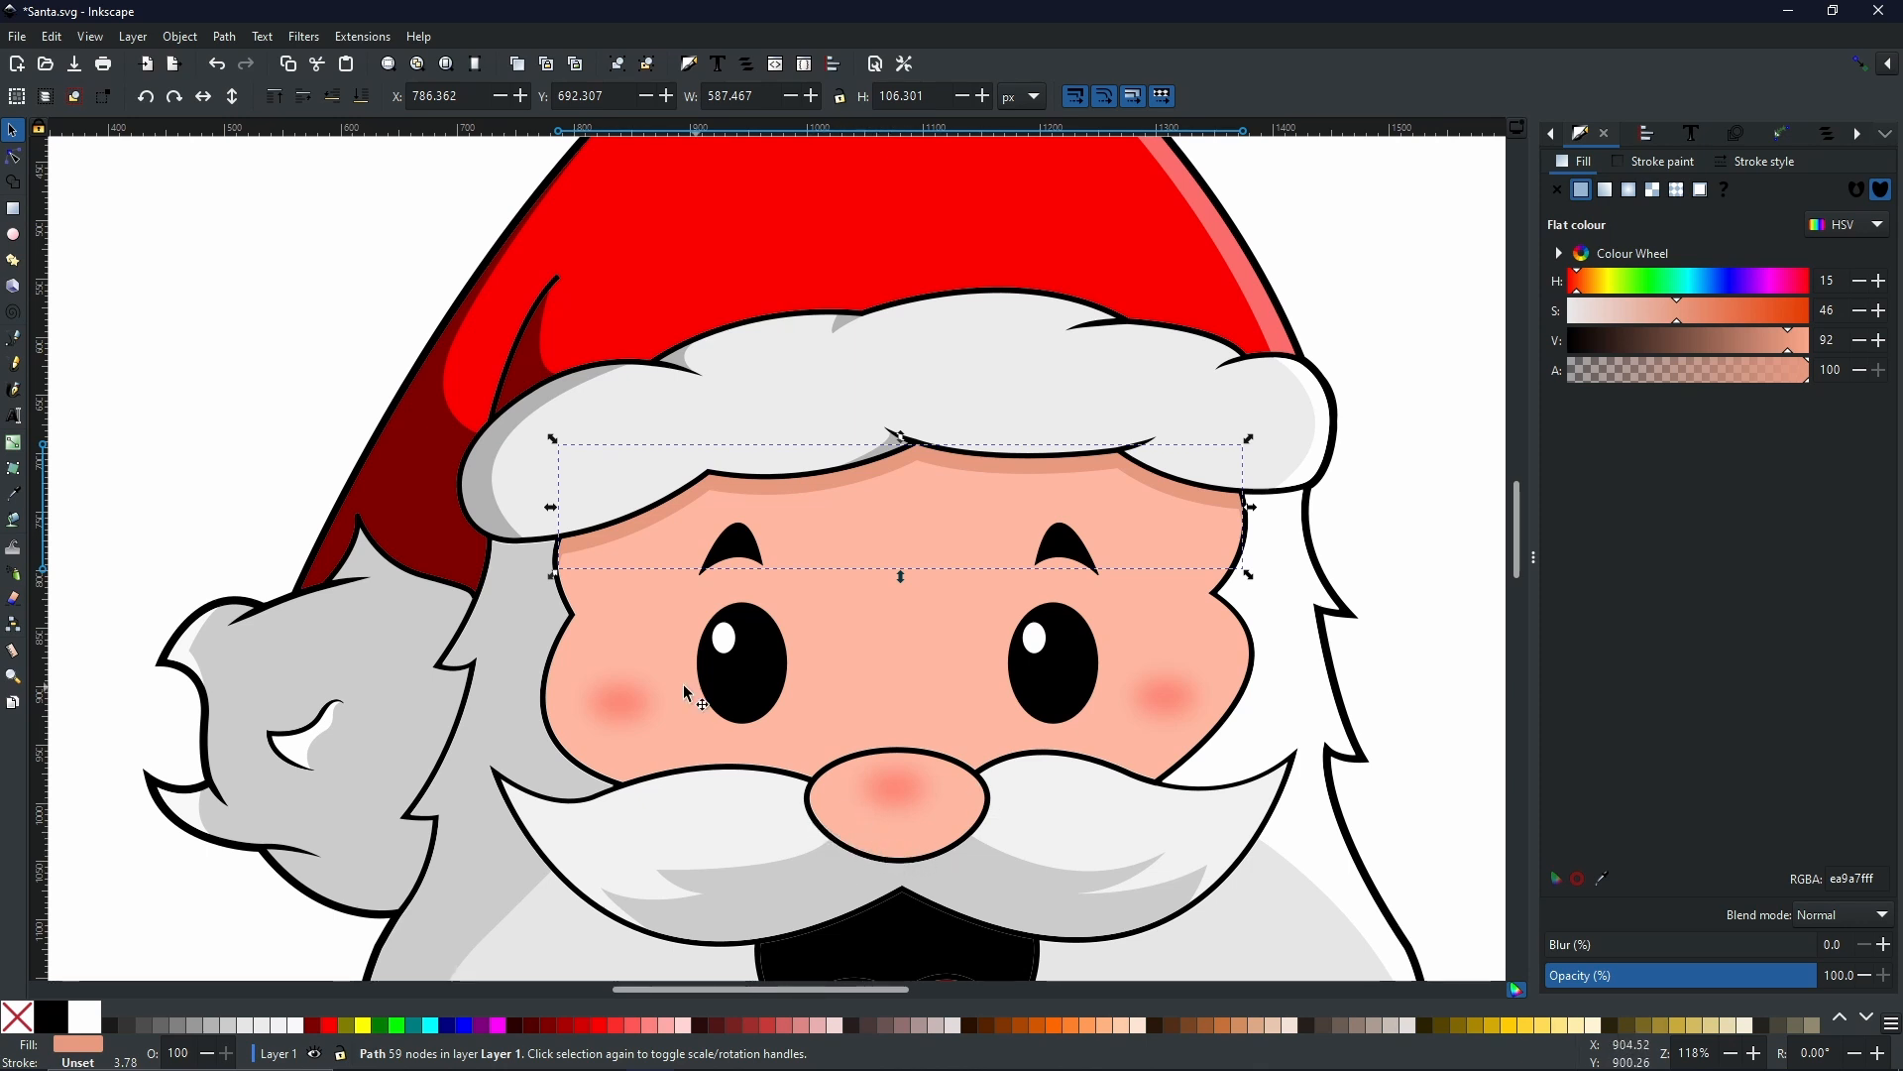
- Draw a closed Pen shape around the nose's lower-left edge as a shadow outline
click(13, 338)
click(811, 789)
drag(950, 850, 1071, 831)
click(868, 889)
click(783, 835)
click(811, 788)
- Duplicate the nose fill and intersect the copy with the shadow outline to trim the shadow to the nose
key(s)
click(963, 825)
key(ctrl+d)
shift+click(846, 875)
key(ctrl+asterisk)
- Fill the nose shadow with the sampled face colour at a lower value
key(d)
click(947, 654)
click(1745, 340)
click(13, 130)
- Draw a closed Pen shape over the nose's upper-right edge as a highlight outline
click(13, 338)
click(833, 761)
drag(985, 815, 999, 863)
click(1076, 757)
click(815, 716)
click(833, 761)
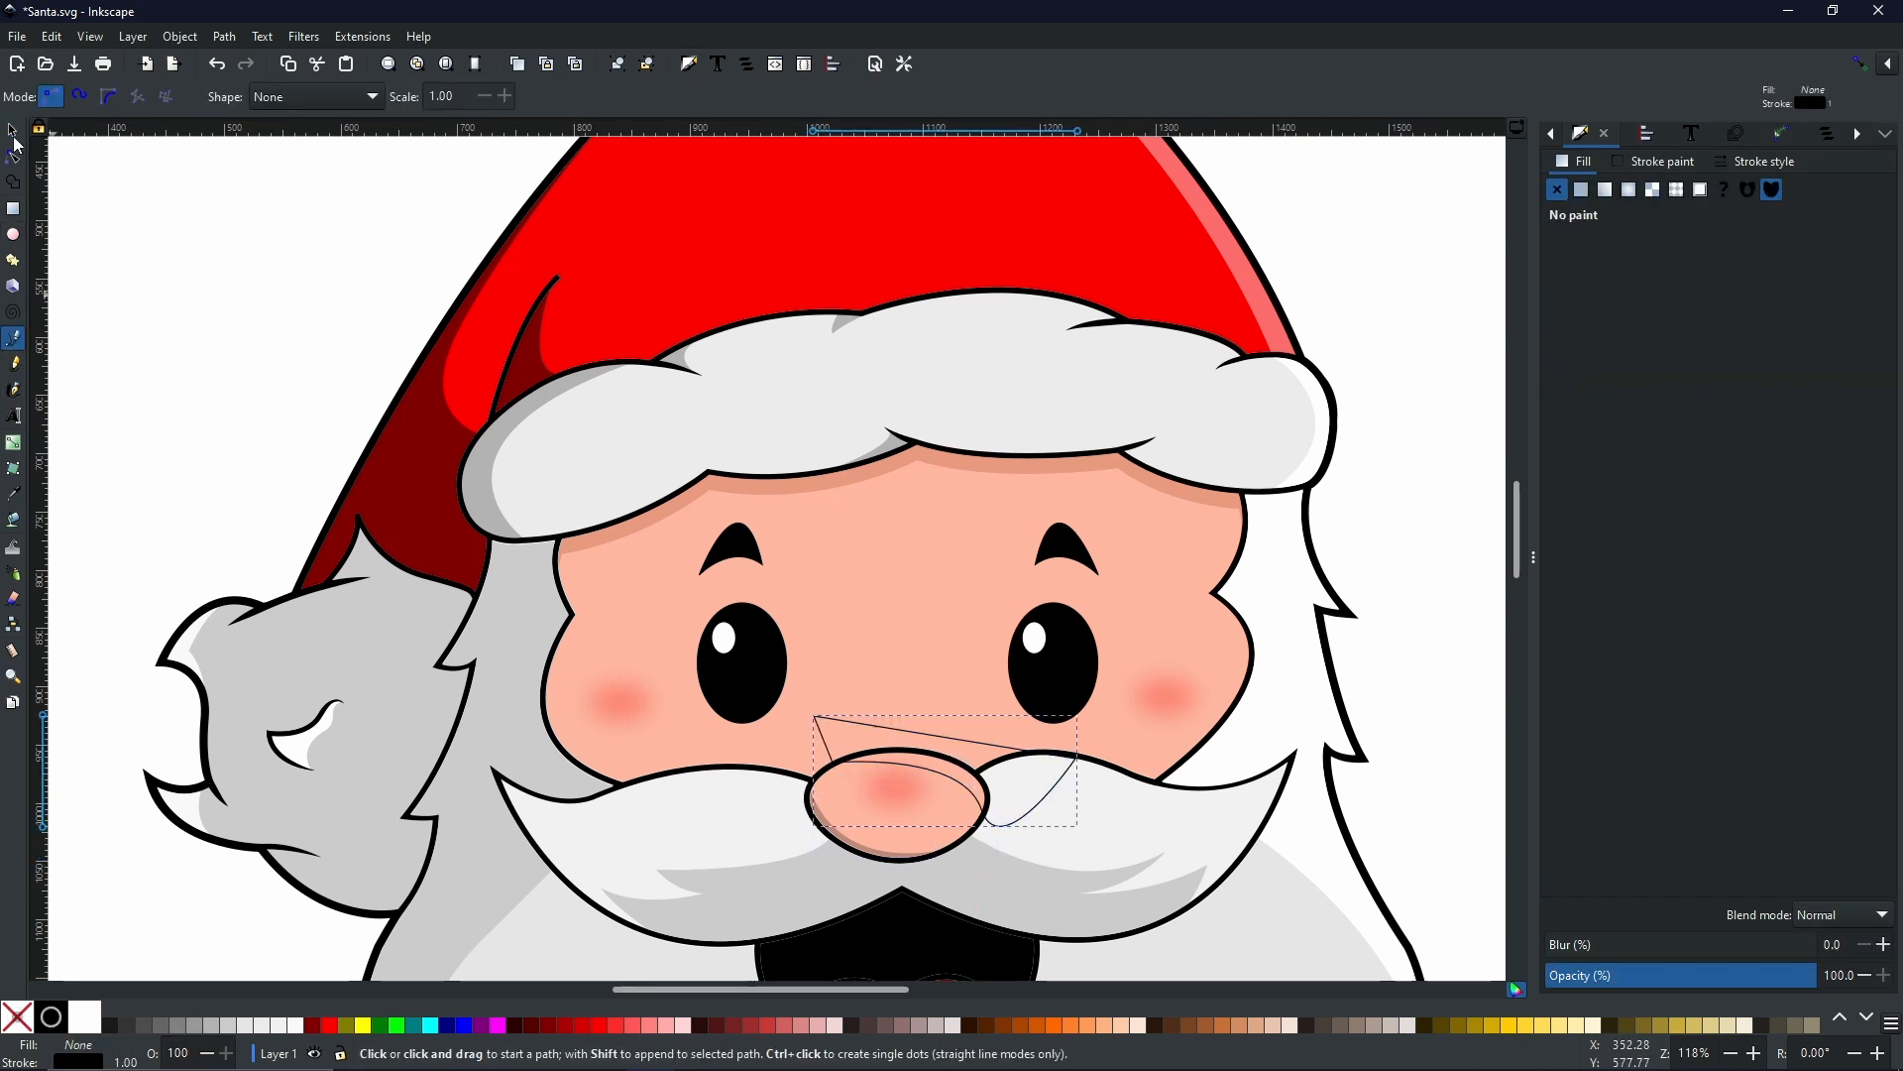
- Duplicate the nose fill and intersect the copy with the highlight outline to trim the highlight to the nose
click(13, 130)
click(928, 859)
click(930, 835)
key(ctrl+d)
shift+click(938, 769)
key(ctrl+*)
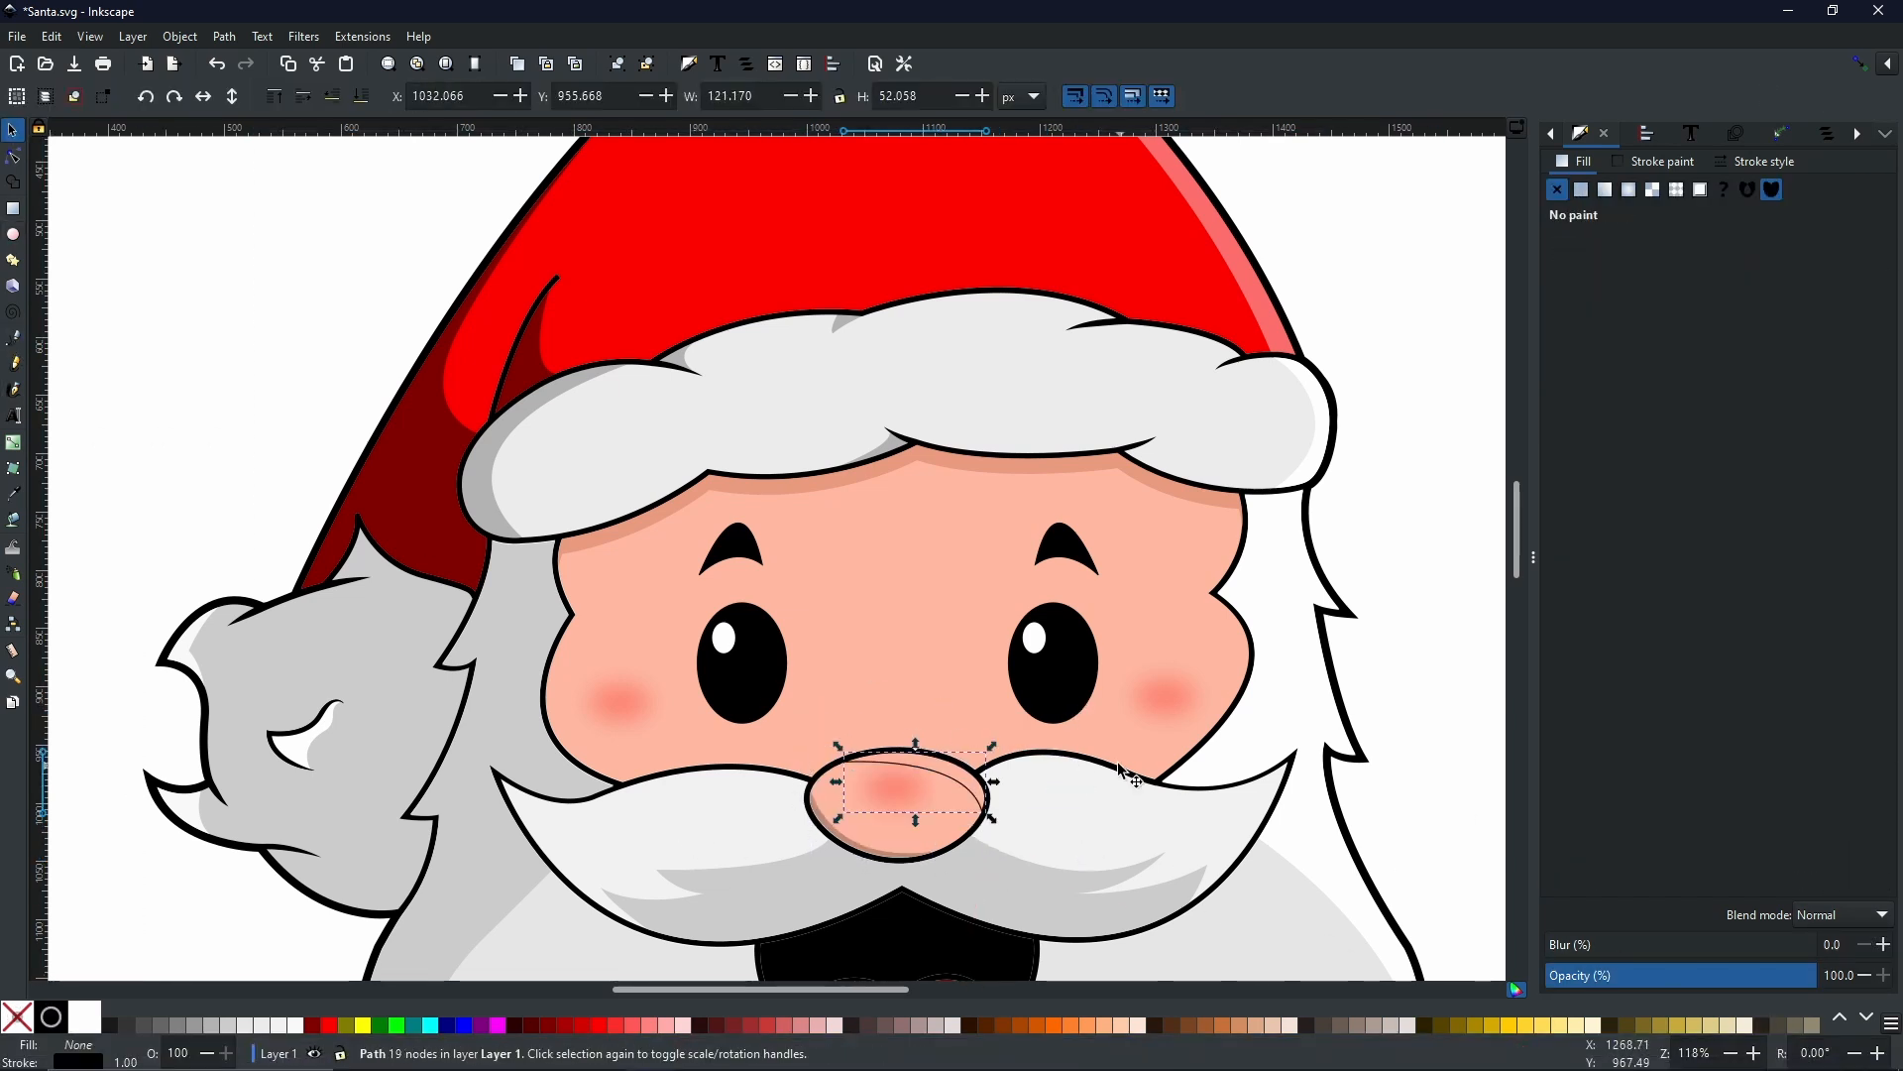
- Fill the nose highlight with the light skin tone ffc6b4 and remove its outline
key(d)
click(970, 731)
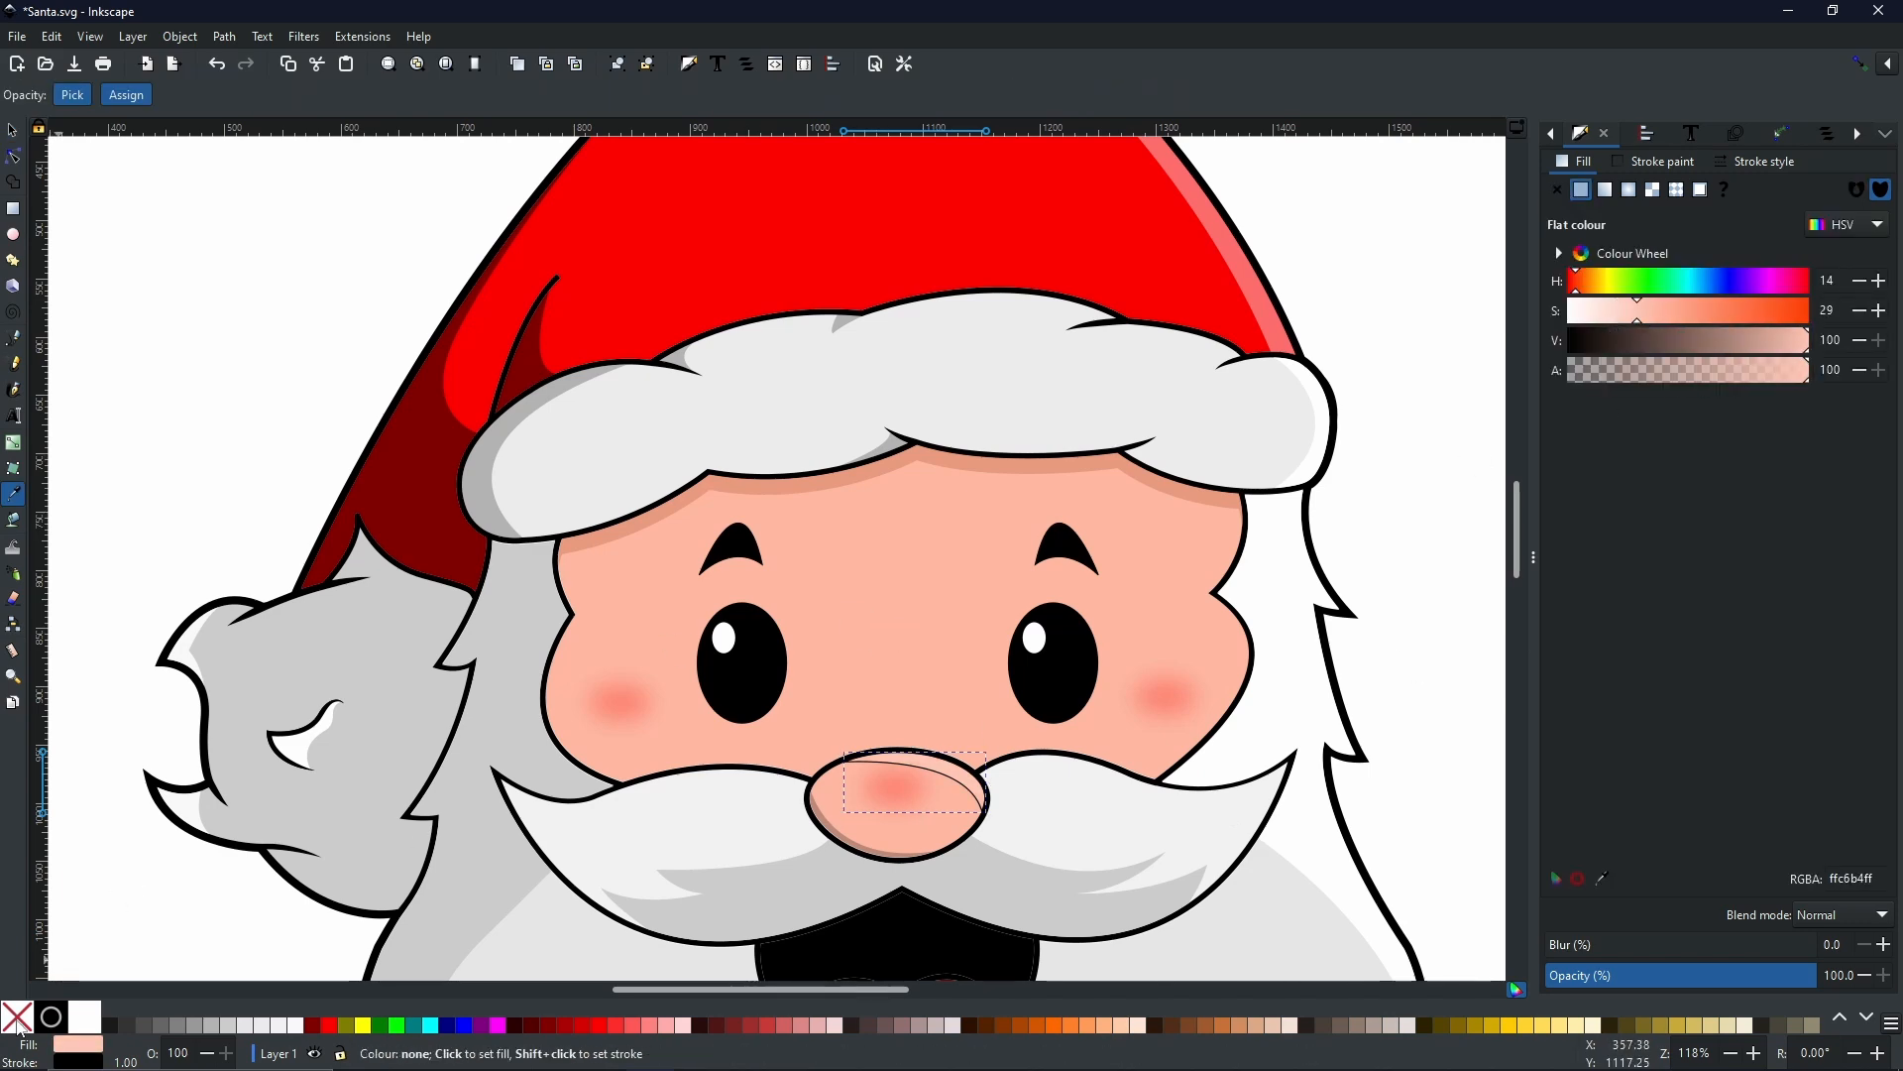
shift+click(16, 1021)
click(1052, 694)
key(ctrl+z)
key(s)
- Raise the blurred red blush ellipse on the nose to the top, above the highlight, and deselect it
scroll(911, 782, up, 2)
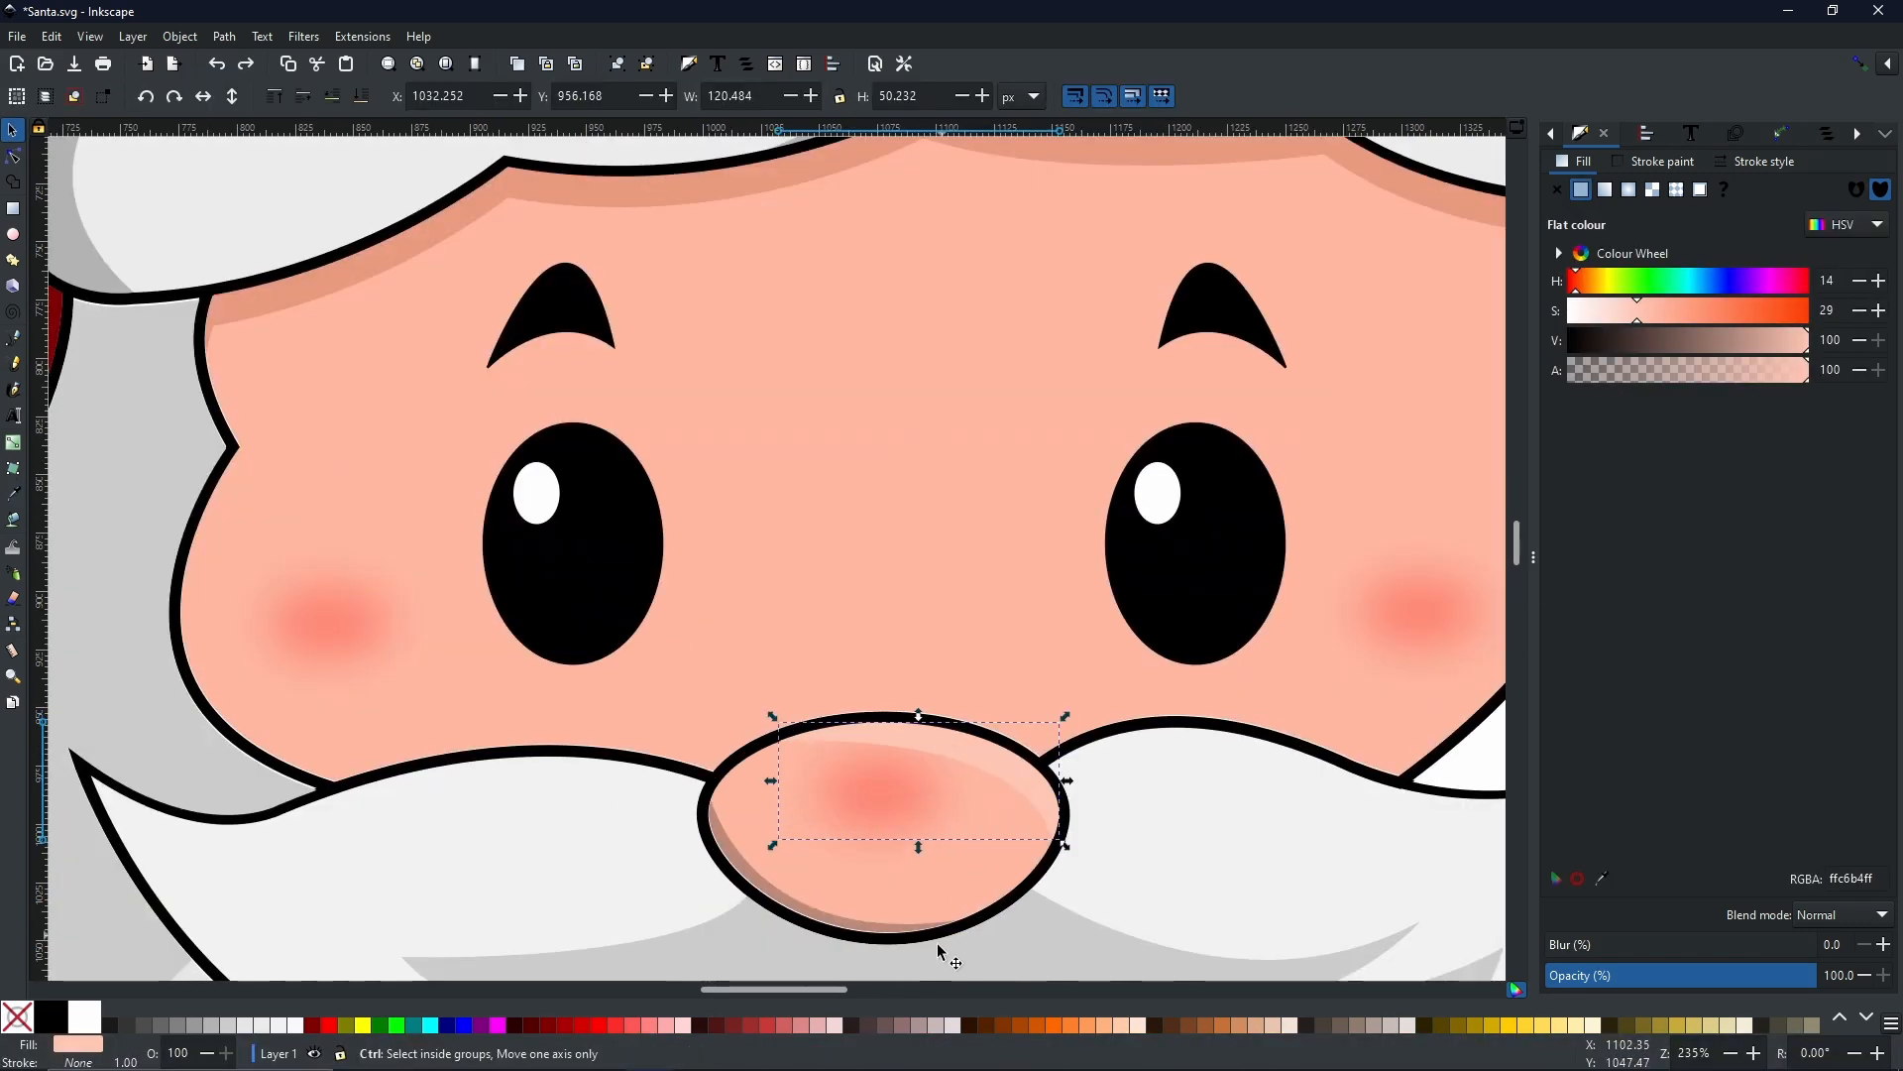
scroll(943, 932, up, 2)
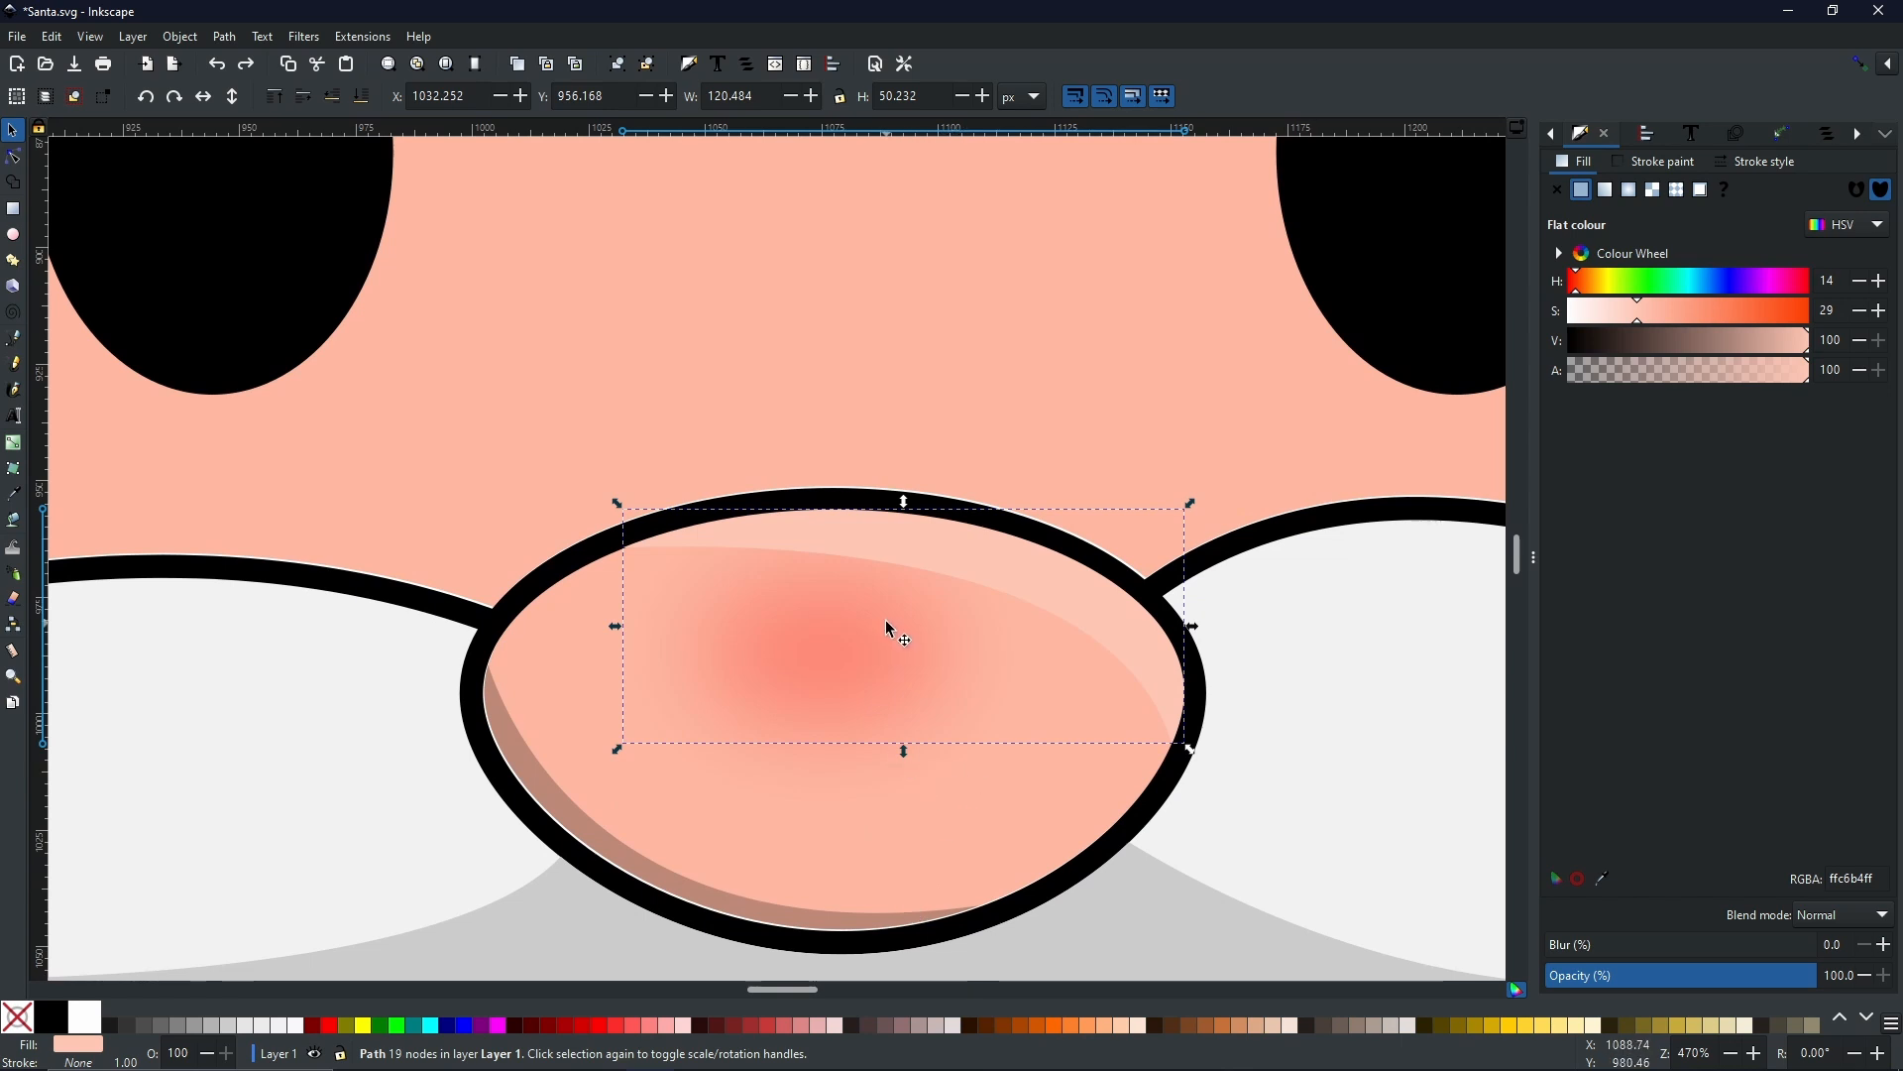
scroll(1021, 625, down, 3)
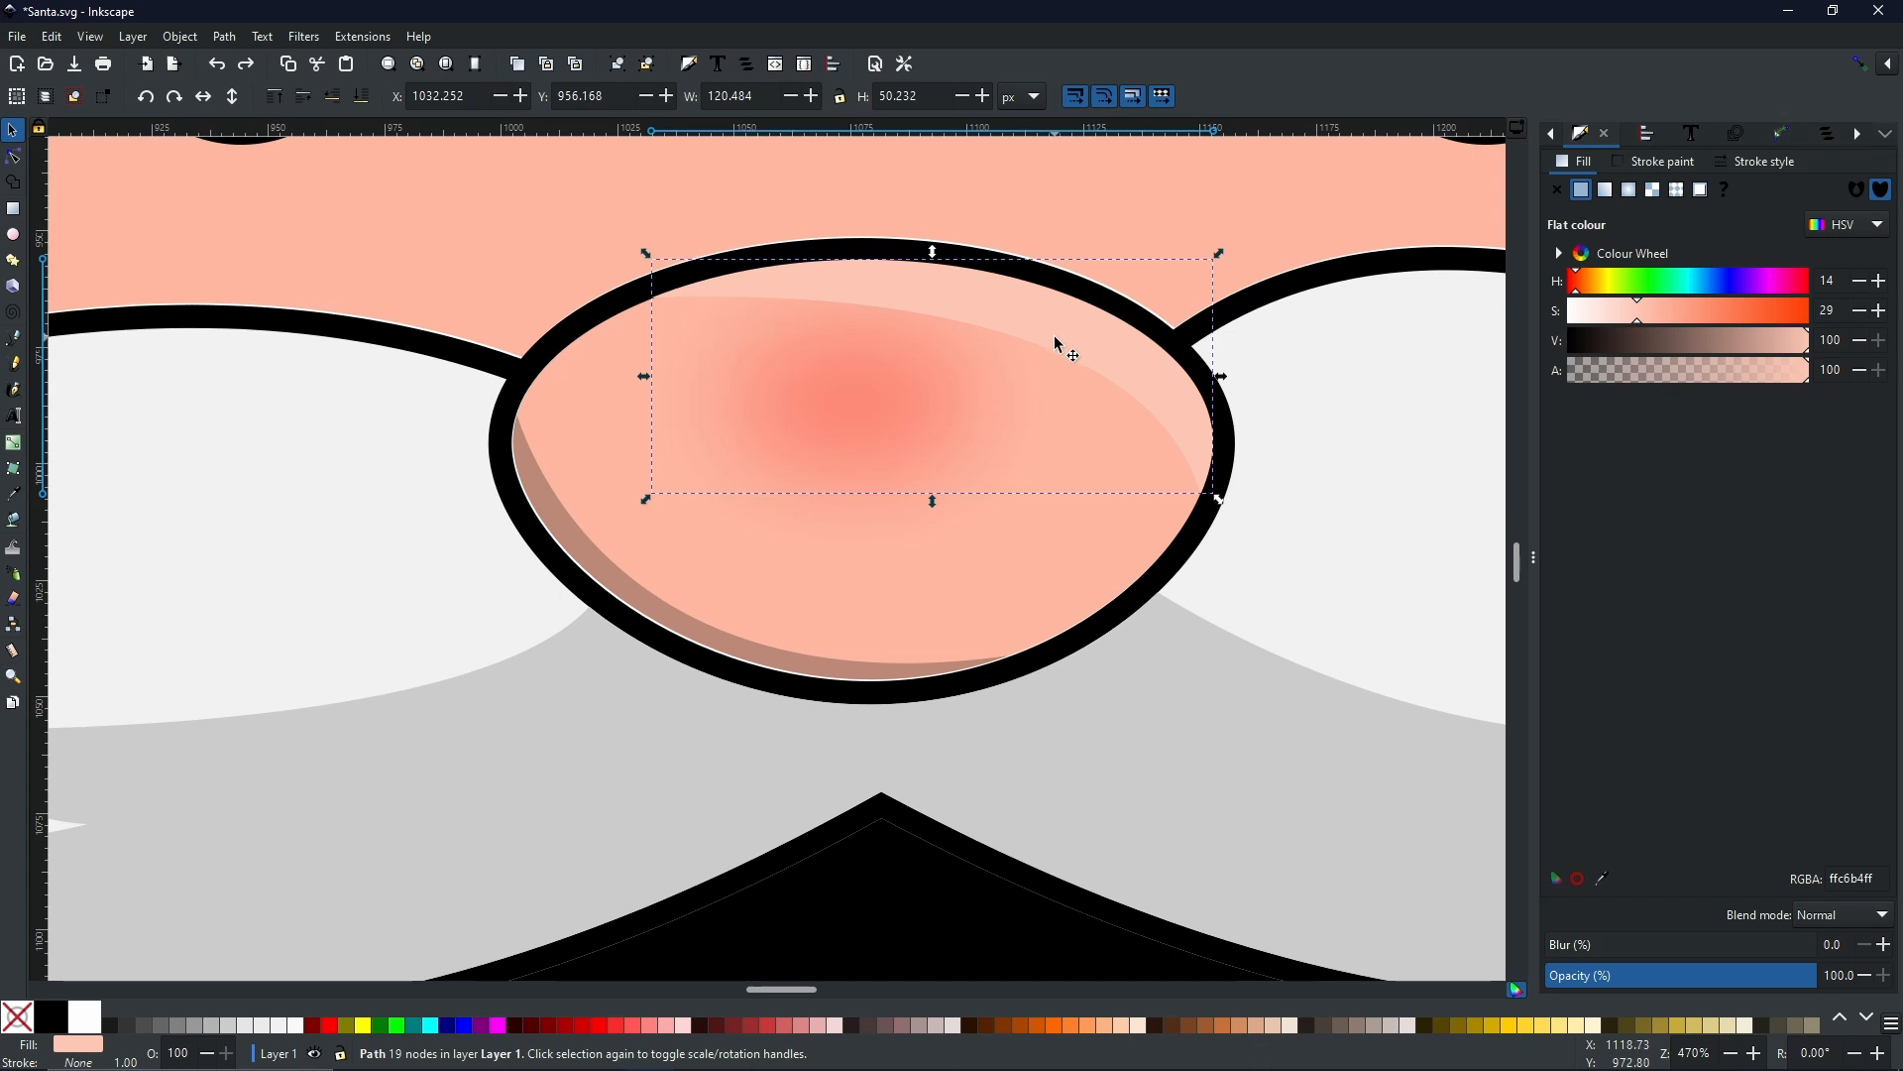
alt+click(832, 427)
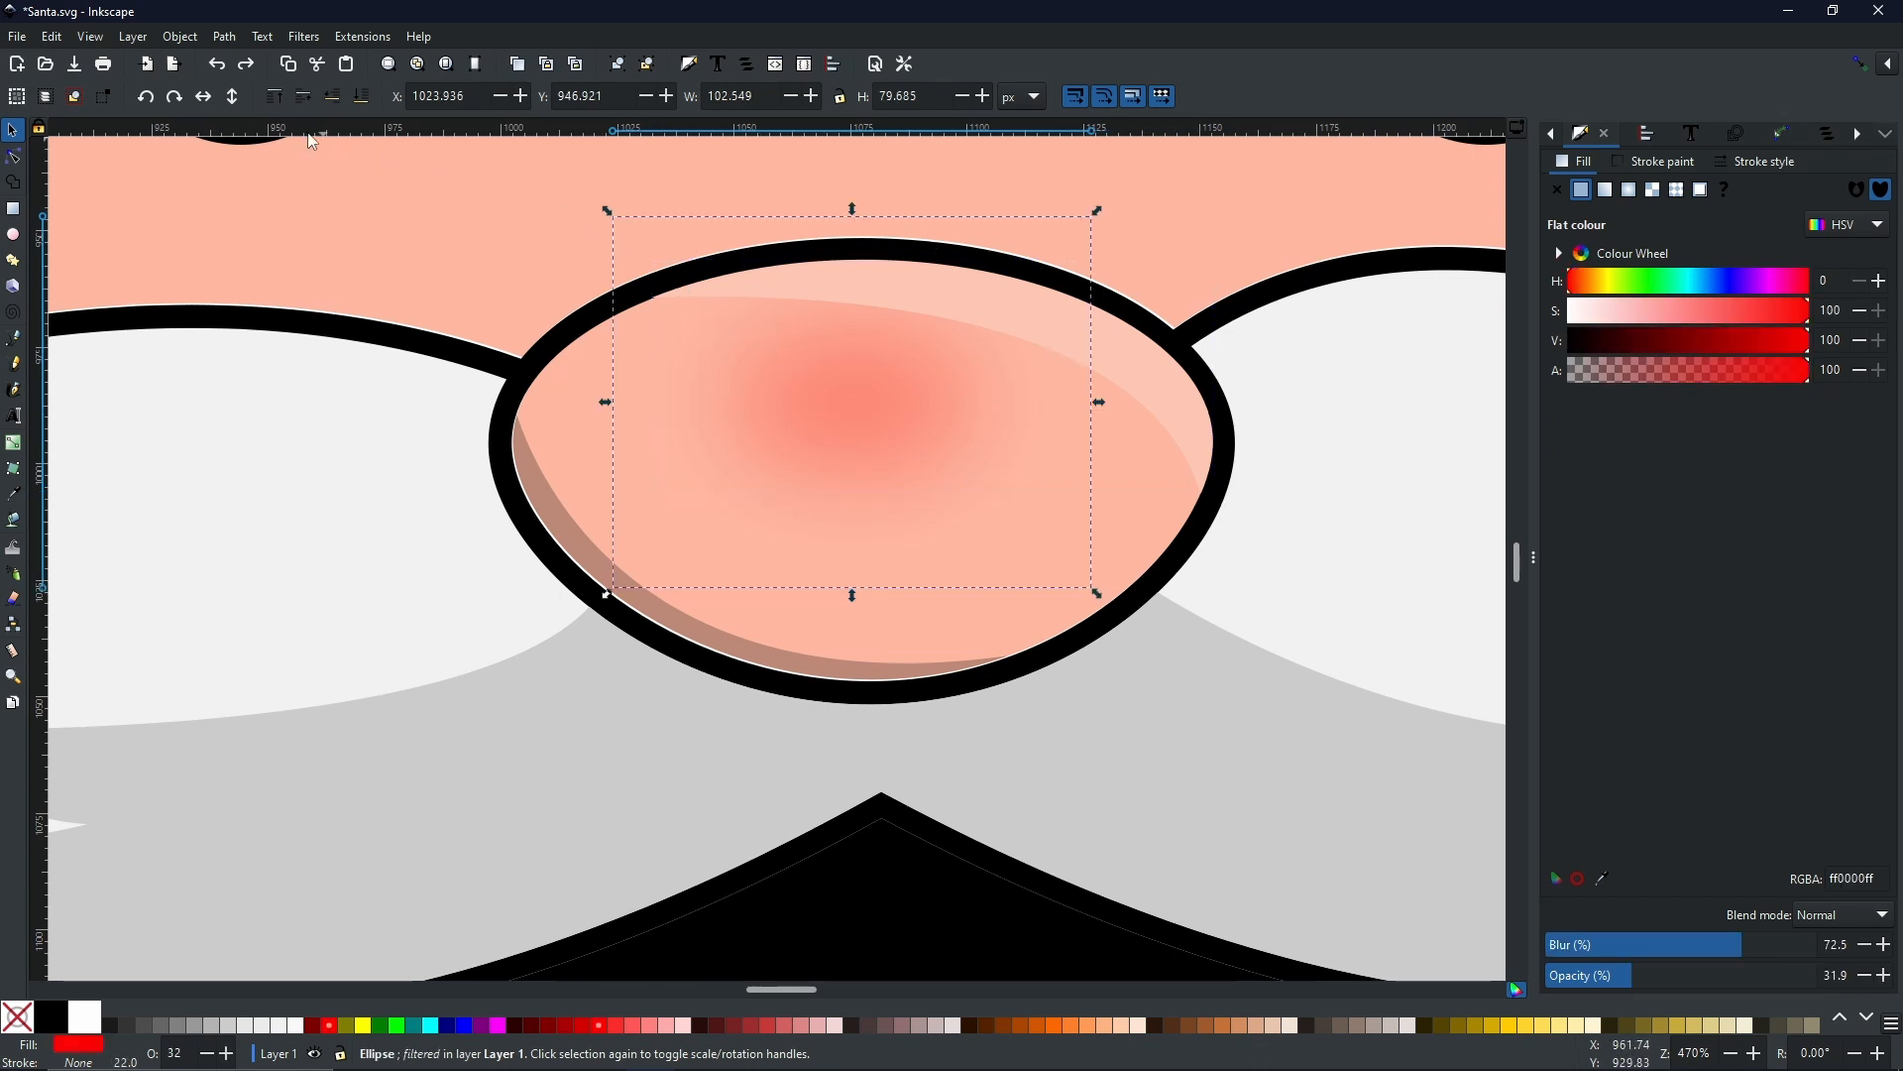
click(275, 98)
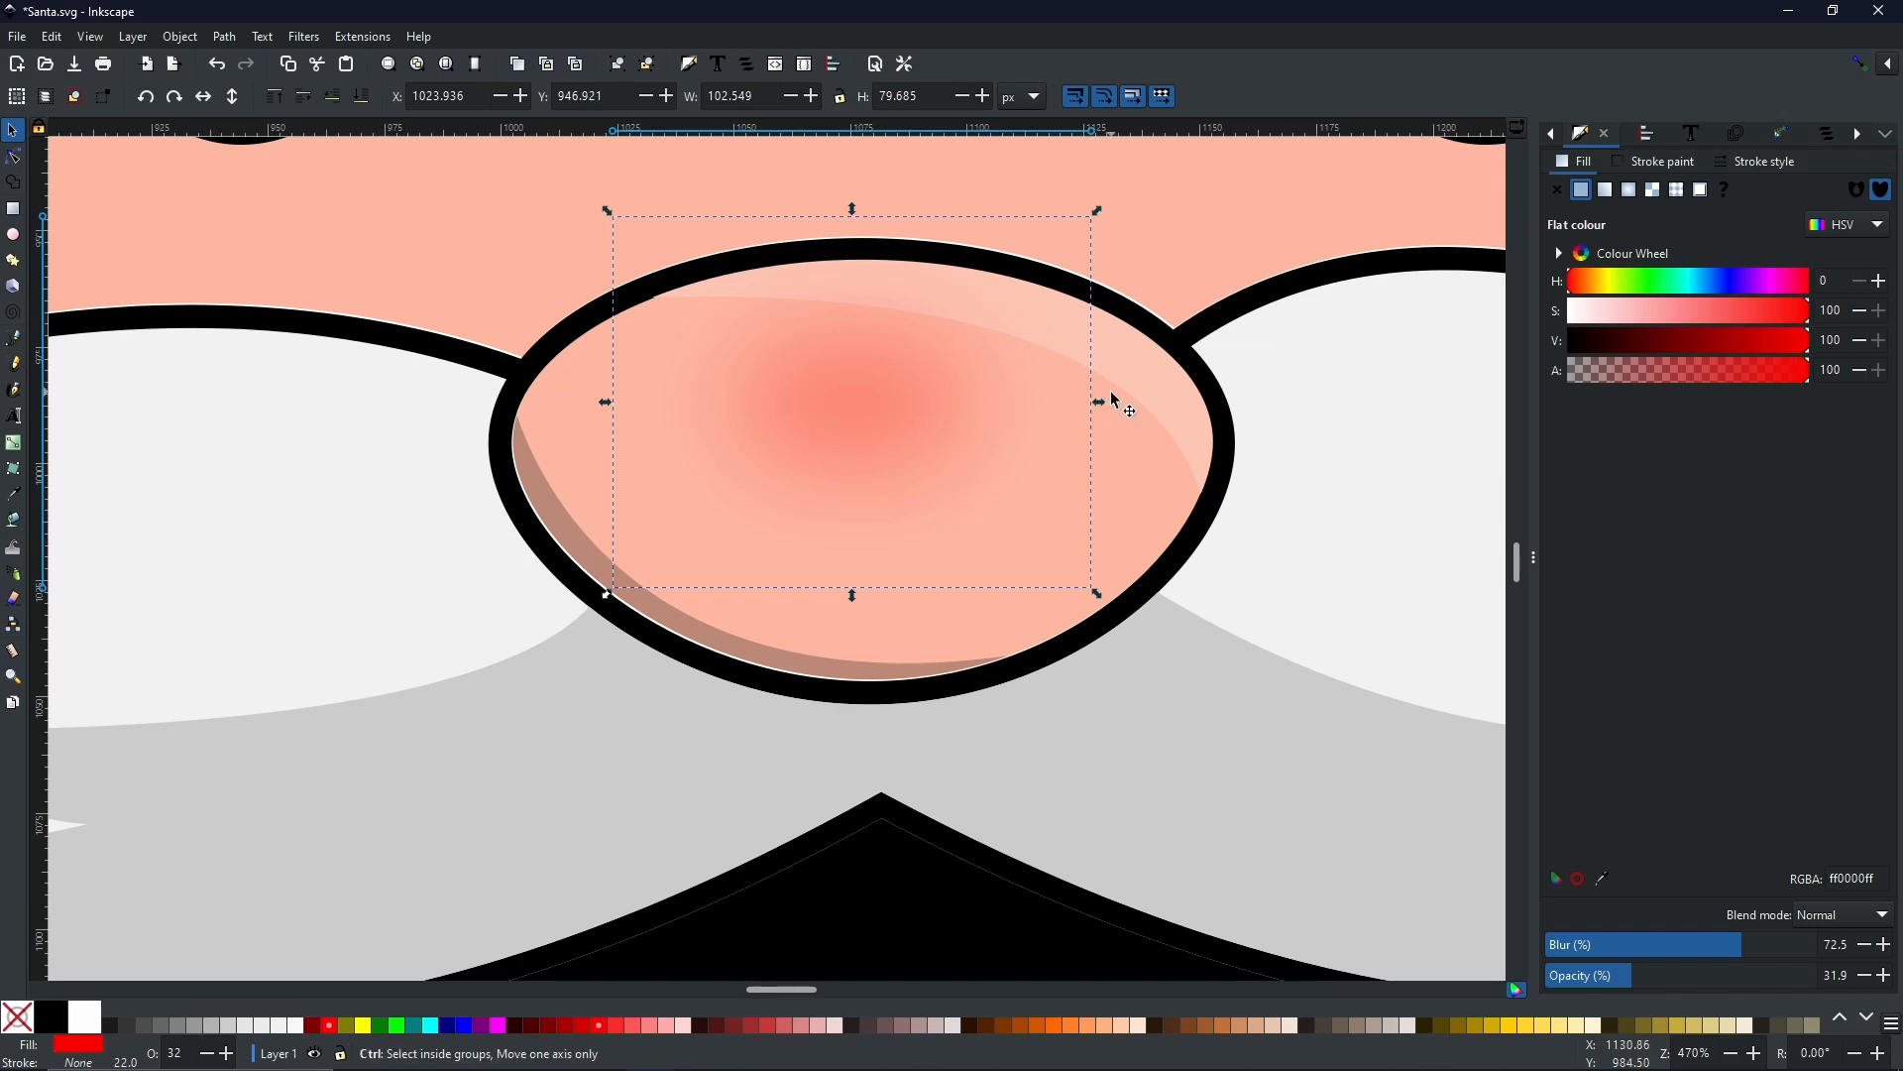
scroll(1124, 398, down, 6)
scroll(1127, 399, up, 2)
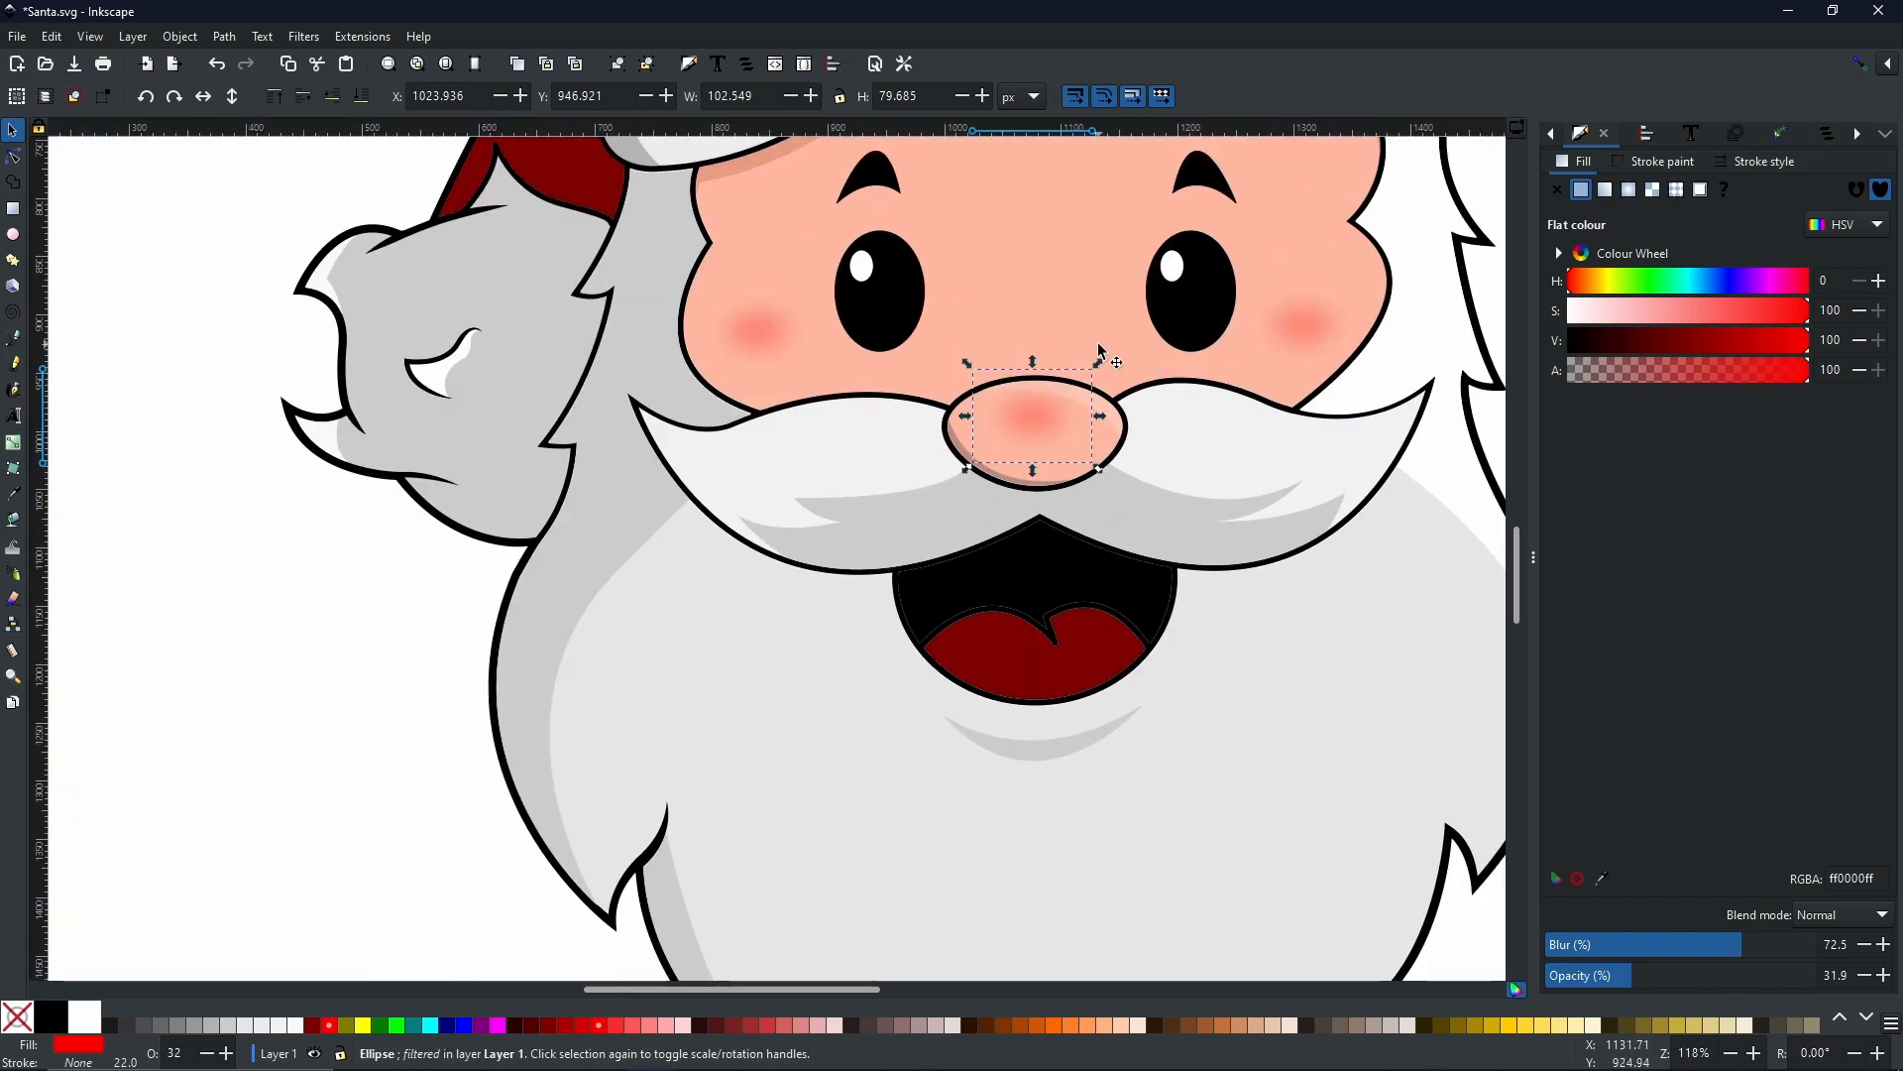
scroll(1222, 315, down, 2)
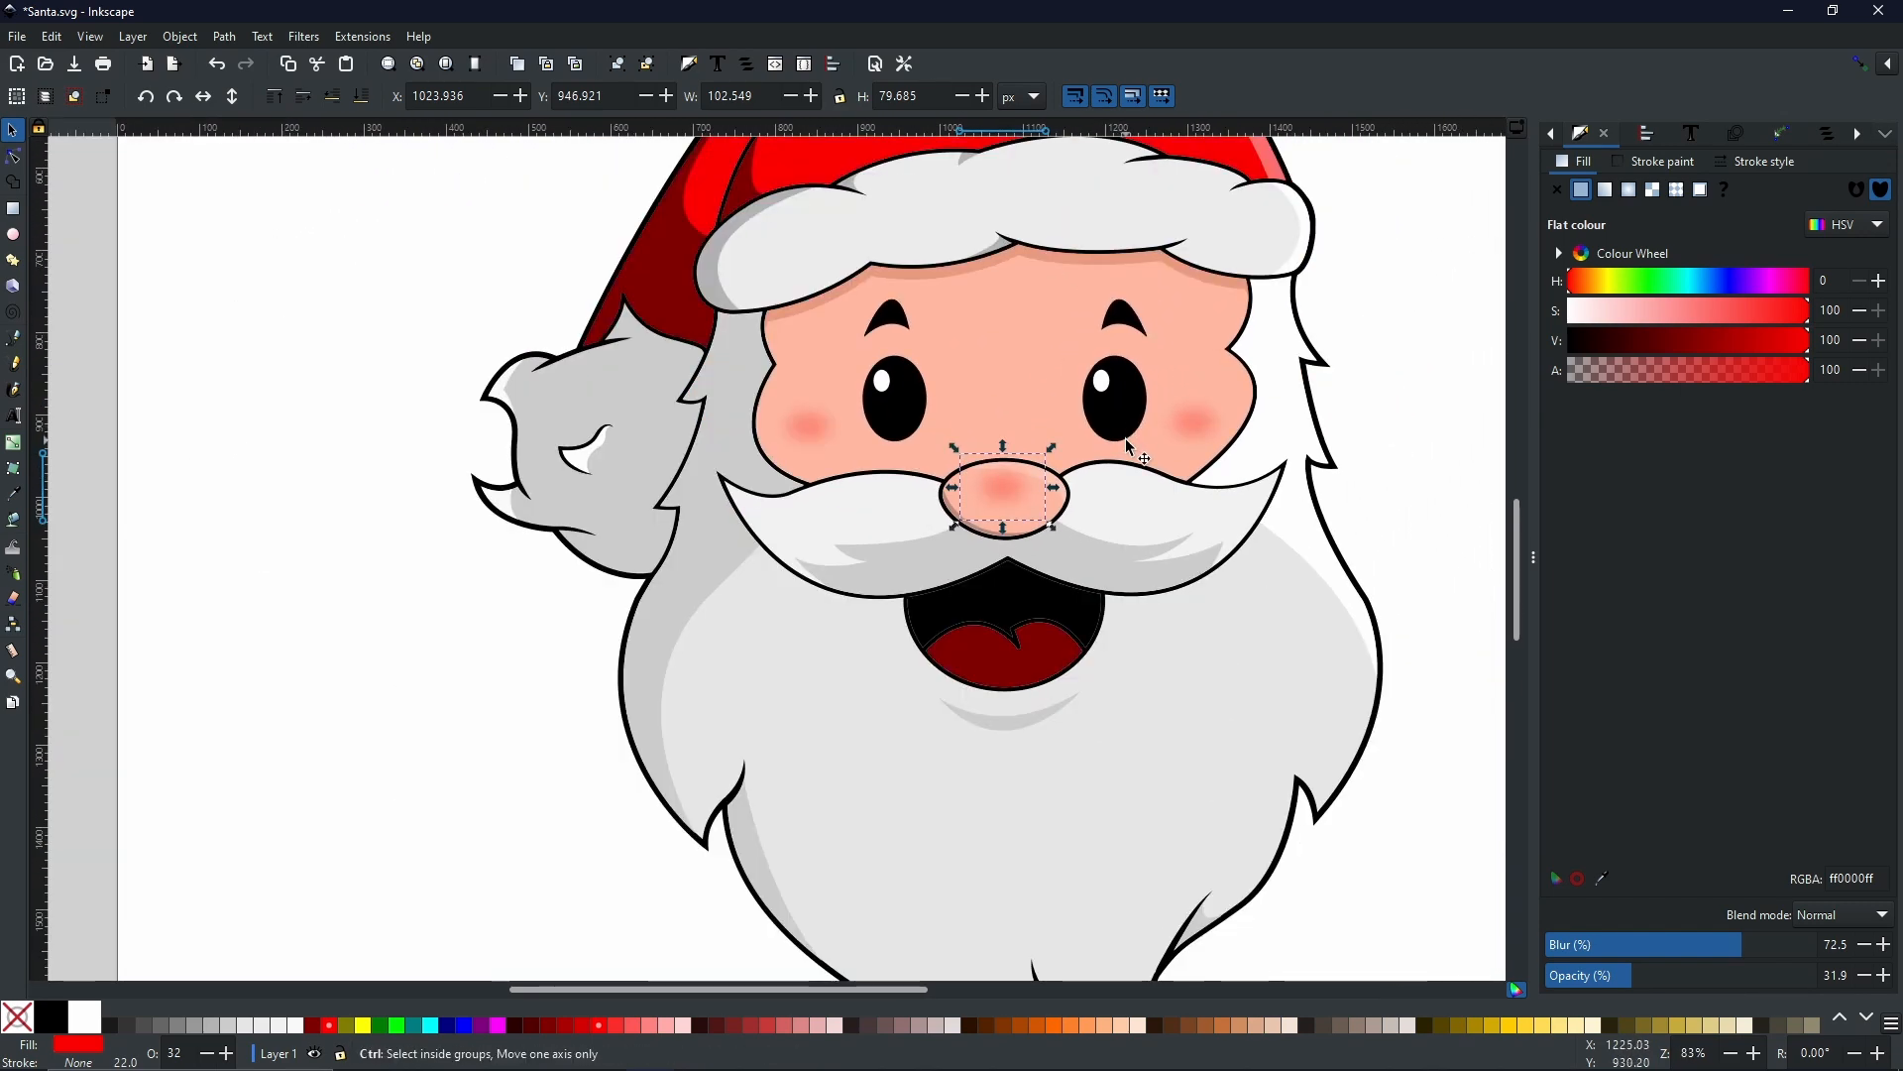
scroll(1100, 456, down, 2)
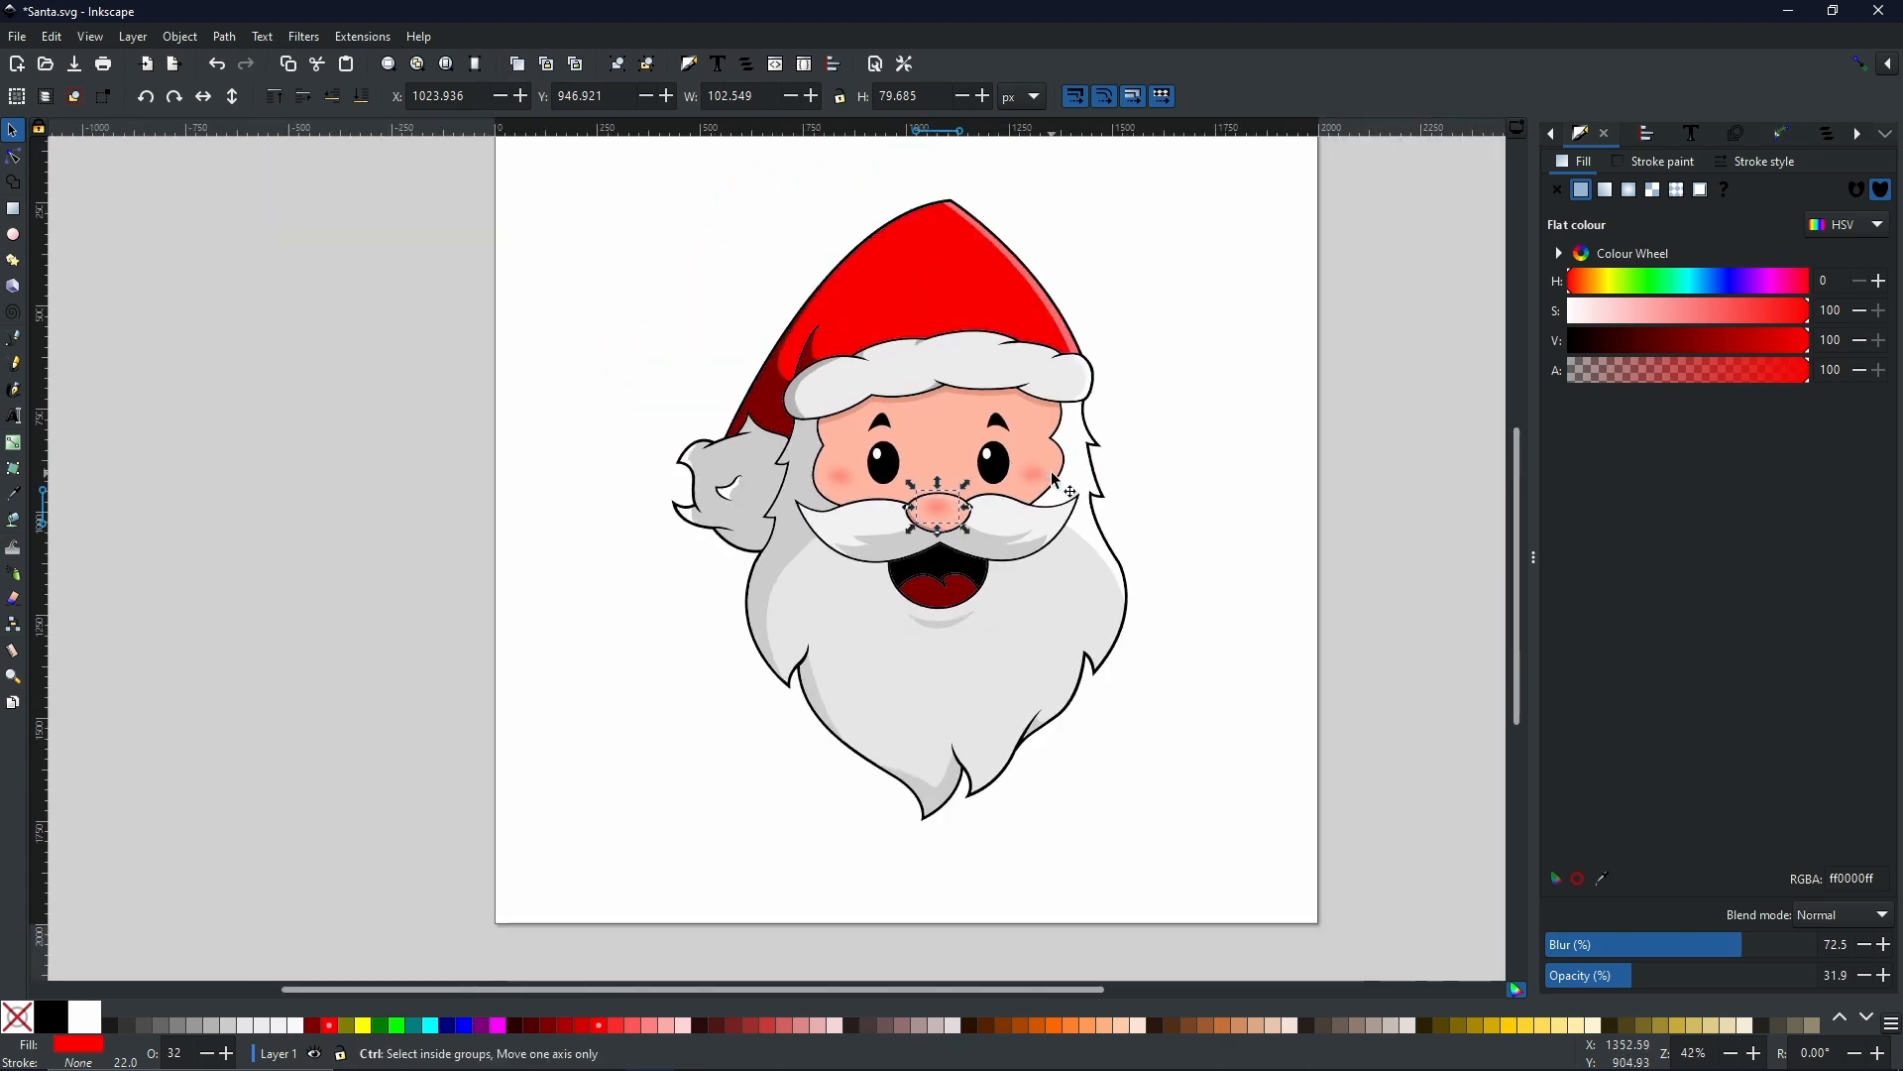
click(1127, 458)
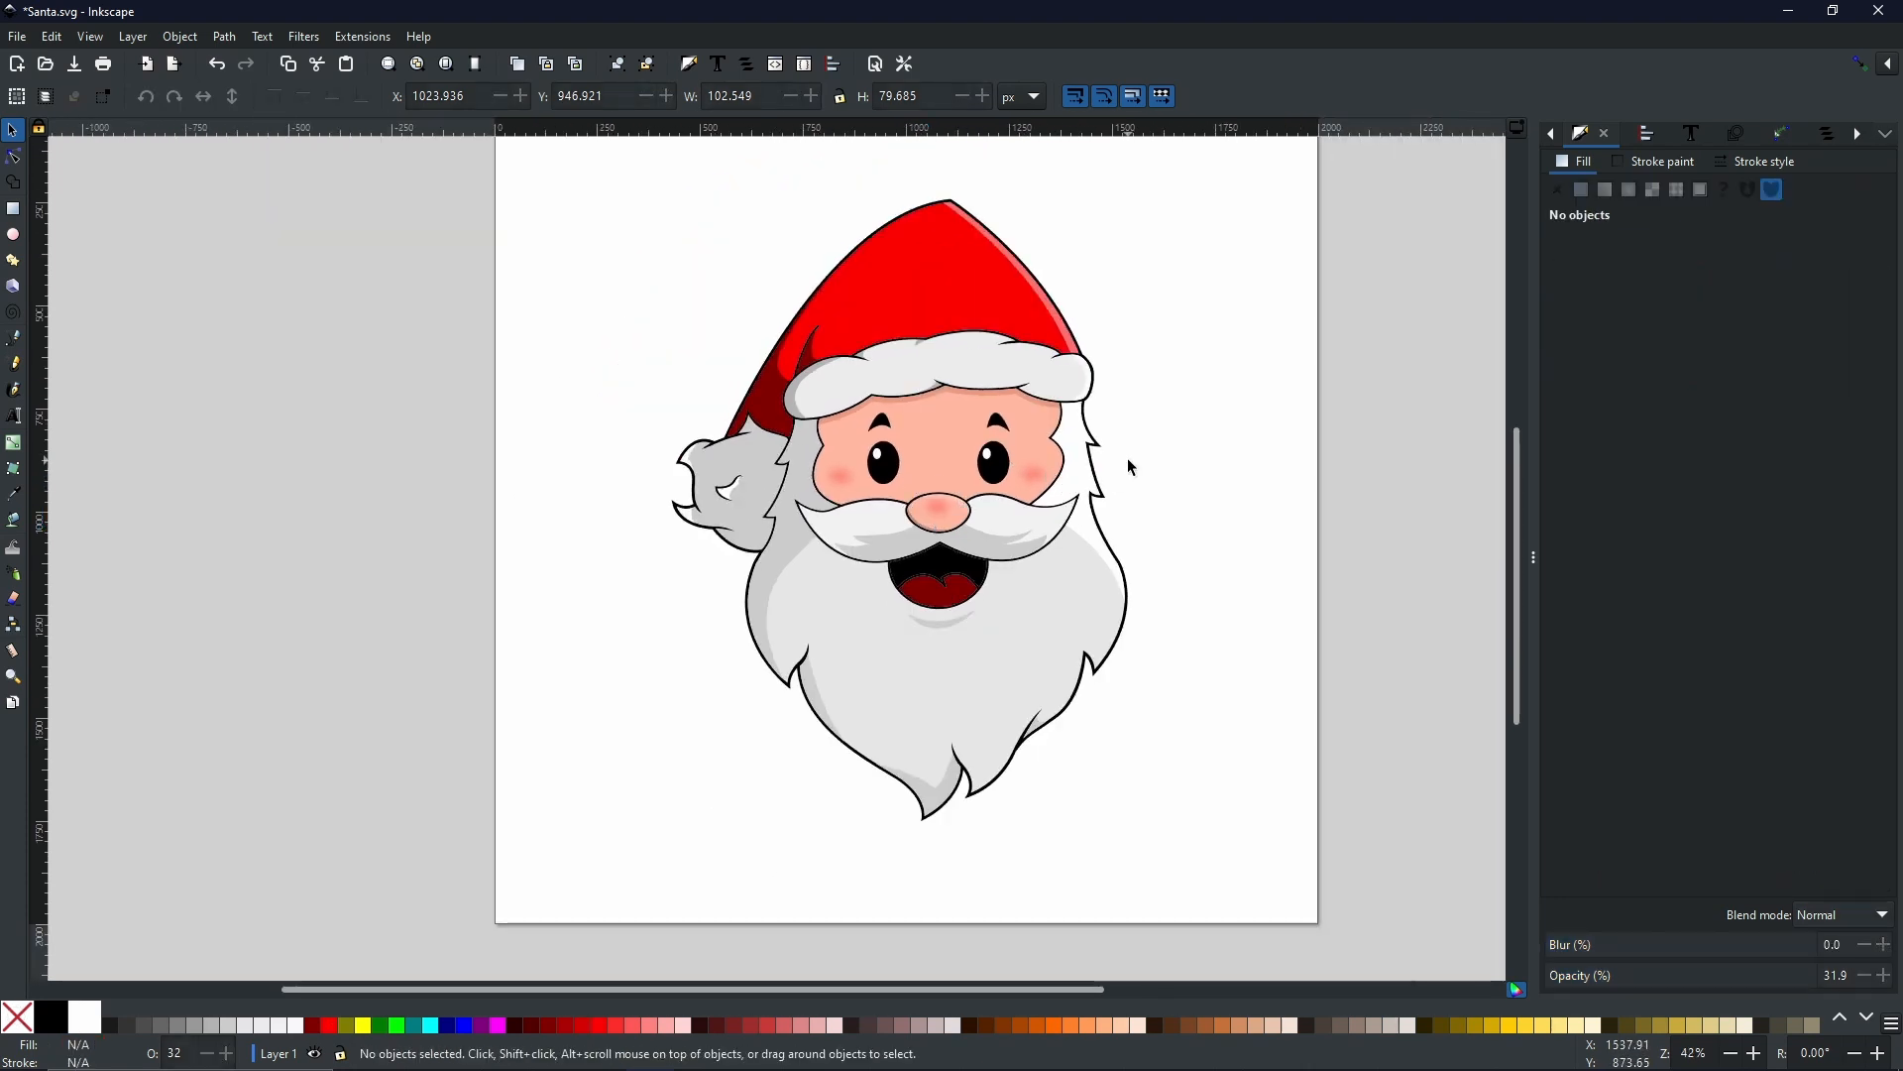